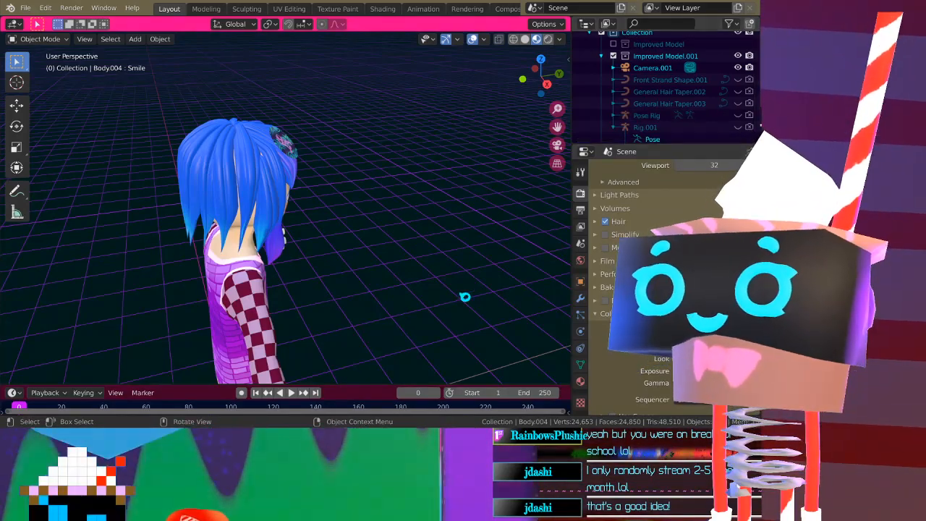
# Examine the character's hair from the side, back, above and front
pyautogui.moveTo(432, 279); pyautogui.dragTo(434, 214, button='middle')
pyautogui.scroll(5, 463, 213)
pyautogui.scroll(3, 315, 222)
pyautogui.moveTo(316, 222); pyautogui.dragTo(410, 199, button='middle')
pyautogui.scroll(-5, 332, 209)
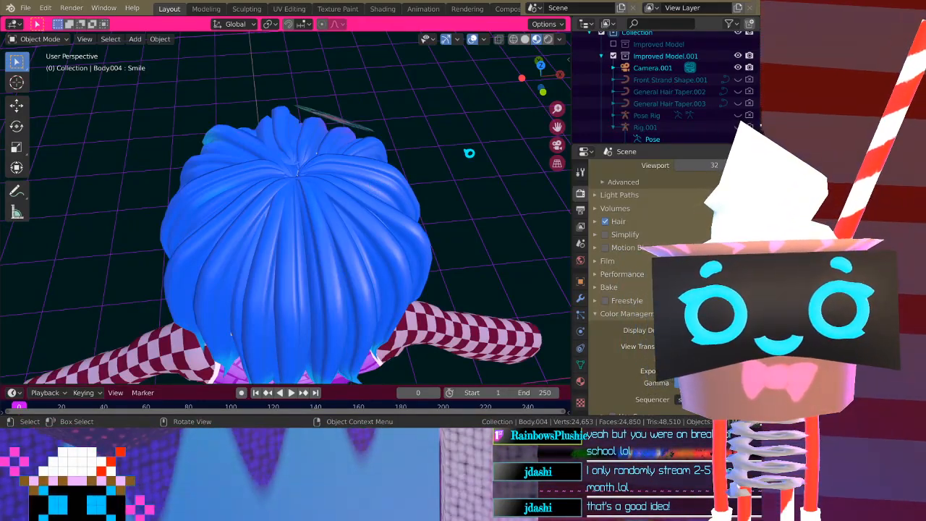
pyautogui.moveTo(469, 152); pyautogui.dragTo(337, 82, button='middle')
pyautogui.scroll(2, 339, 81)
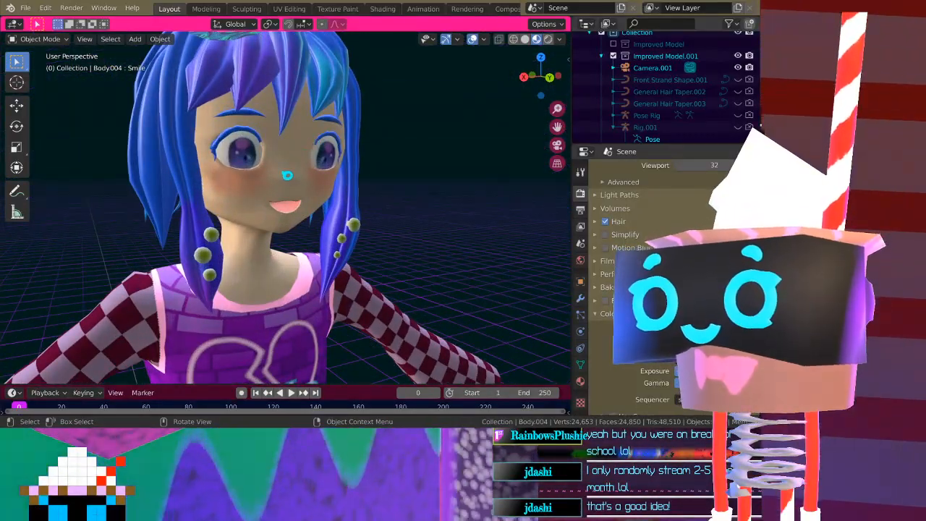
# Examine the face mesh's topology around the eyes, cheeks and mouth in Edit Mode
pyautogui.press('Tab')
pyautogui.scroll(4, 288, 175)
pyautogui.moveTo(290, 184)
pyautogui.mouseDown(button='middle')
pyautogui.moveTo(293, 194)
pyautogui.moveTo(398, 207)
pyautogui.moveTo(310, 186)
pyautogui.moveTo(337, 232)
pyautogui.moveTo(304, 194)
pyautogui.moveTo(355, 215)
pyautogui.moveTo(296, 207)
pyautogui.moveTo(275, 182)
pyautogui.moveTo(279, 192)
pyautogui.mouseUp(button='middle')
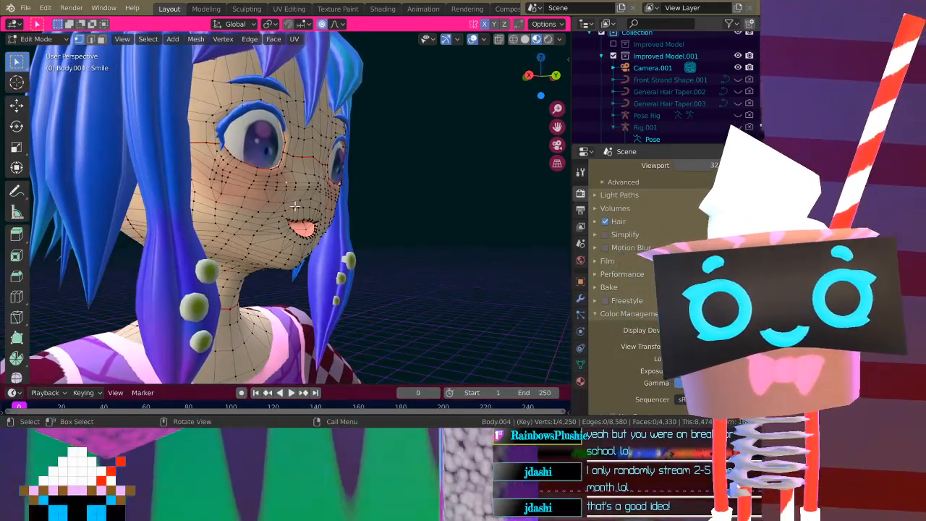
pyautogui.moveTo(289, 200); pyautogui.dragTo(246, 215, button='middle')
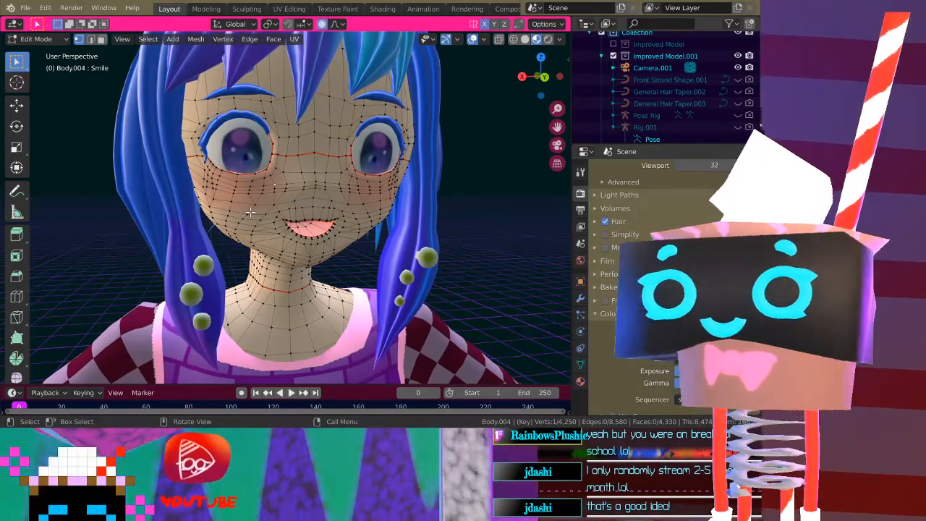
pyautogui.scroll(2, 275, 155)
pyautogui.moveTo(289, 156); pyautogui.dragTo(250, 165, button='middle')
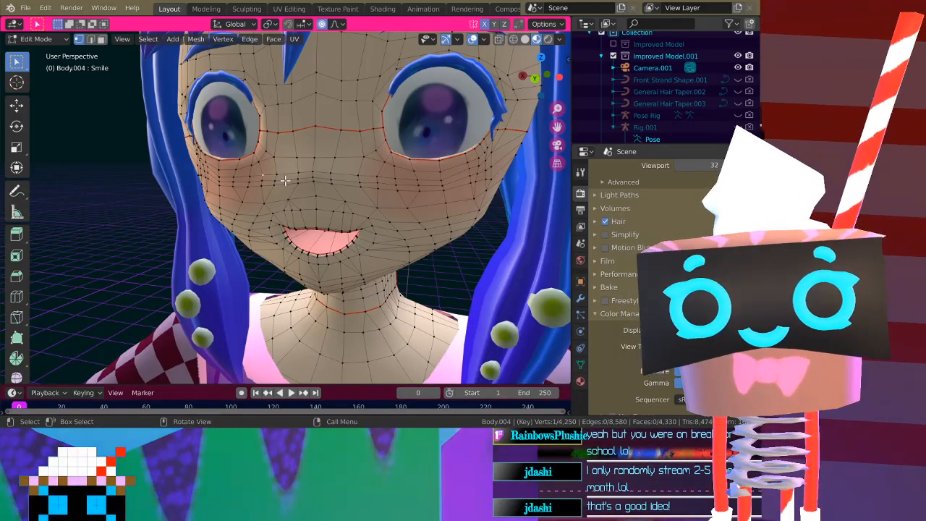
pyautogui.moveTo(325, 210); pyautogui.dragTo(232, 213, button='middle')
pyautogui.scroll(5, 367, 214)
pyautogui.scroll(-8, 231, 214)
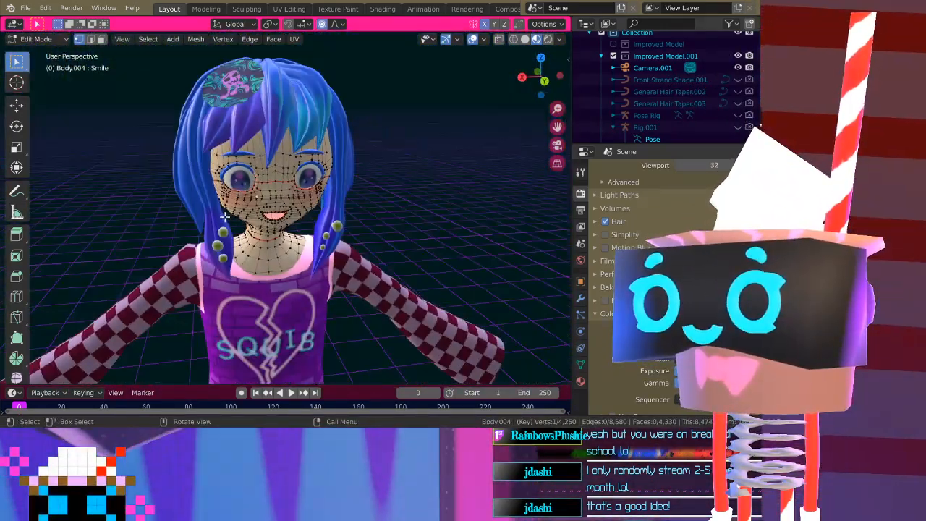
# Examine the whole character in Object Mode, from full-body proportions to the upper body
pyautogui.press('Tab')
pyautogui.scroll(4, 239, 218)
pyautogui.scroll(-5, 248, 219)
pyautogui.moveTo(248, 219)
pyautogui.mouseDown(button='middle')
pyautogui.moveTo(227, 201)
pyautogui.moveTo(260, 243)
pyautogui.moveTo(237, 235)
pyautogui.moveTo(246, 233)
pyautogui.mouseUp(button='middle')
pyautogui.scroll(-5, 249, 231)
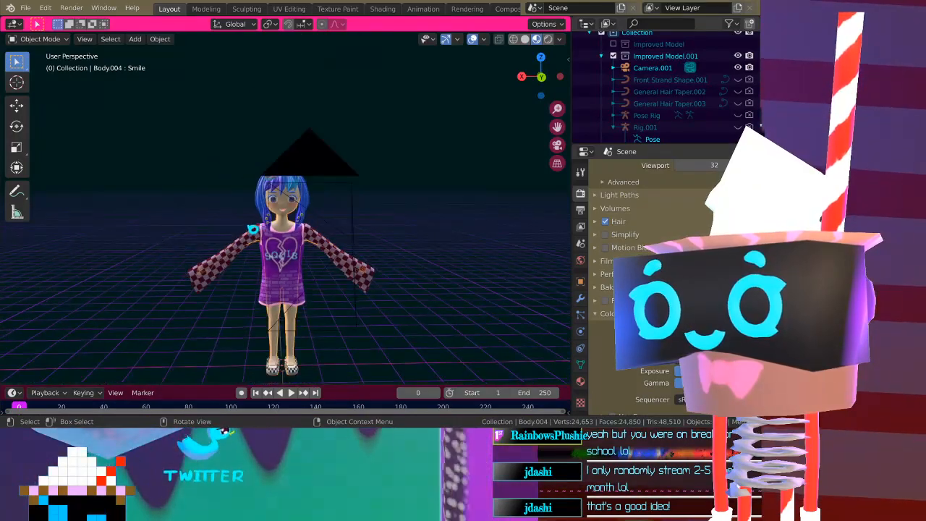
pyautogui.scroll(3, 251, 230)
pyautogui.scroll(3, 303, 215)
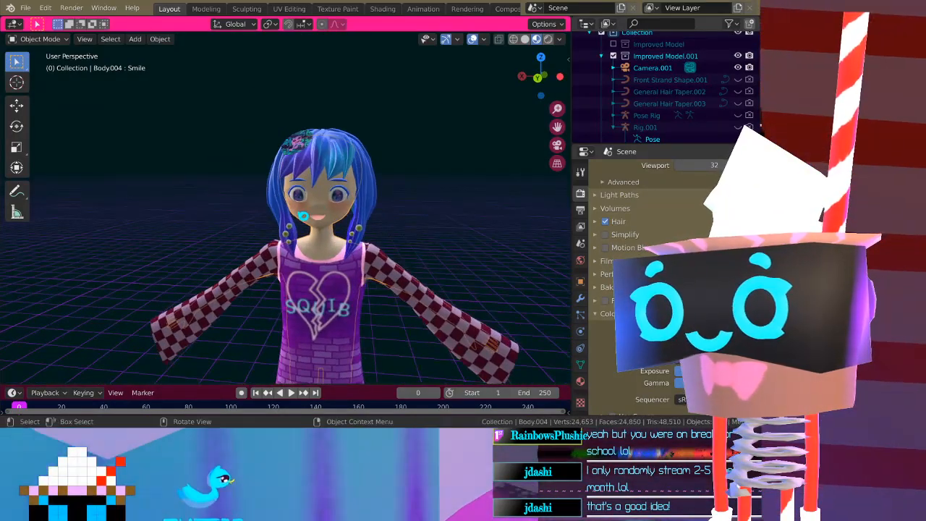
pyautogui.scroll(3, 304, 215)
# Examine the head mesh and overall face shape from the front in Edit Mode
pyautogui.press('Tab')
pyautogui.scroll(3, 304, 215)
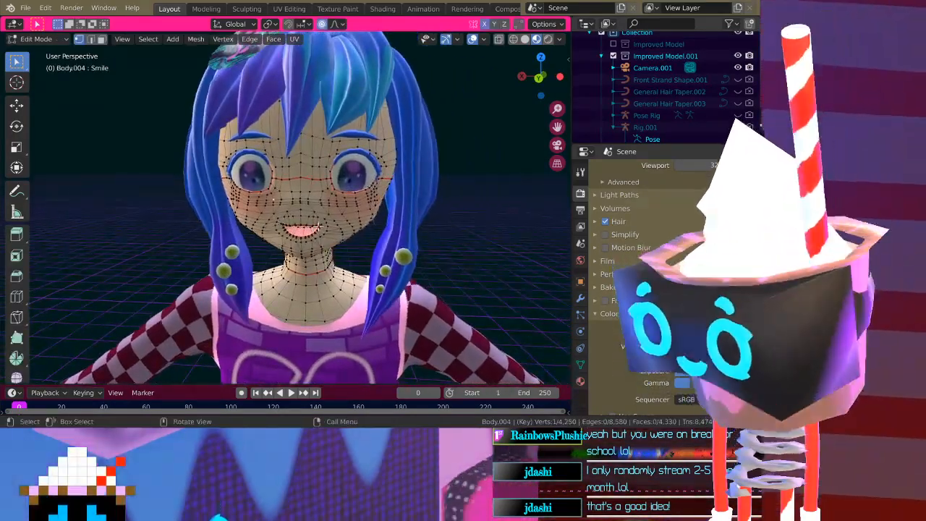
pyautogui.scroll(-2, 224, 95)
pyautogui.moveTo(198, 72); pyautogui.dragTo(434, 235)
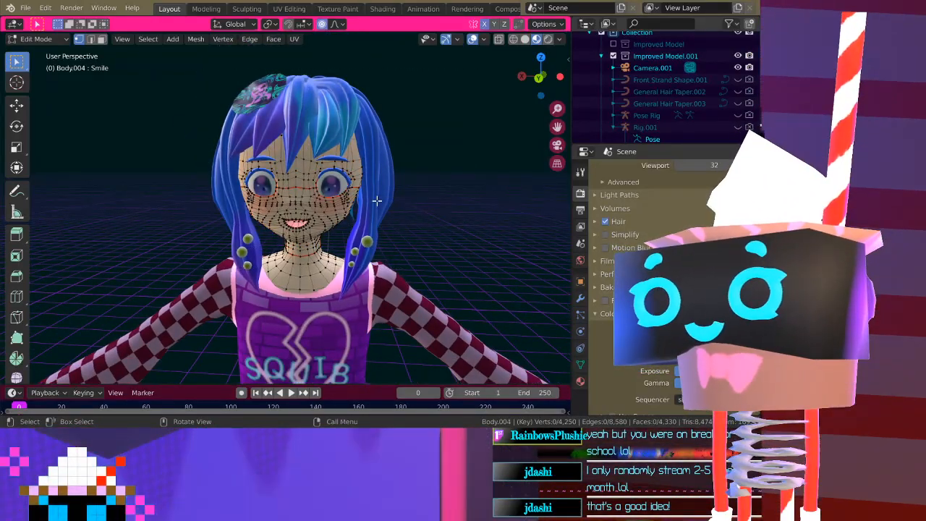
pyautogui.scroll(2, 376, 201)
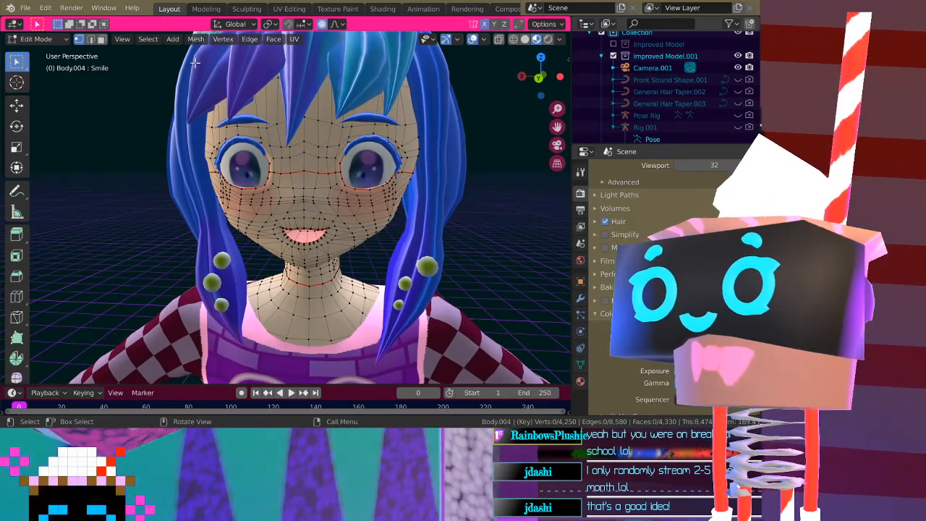
pyautogui.click(391, 223)
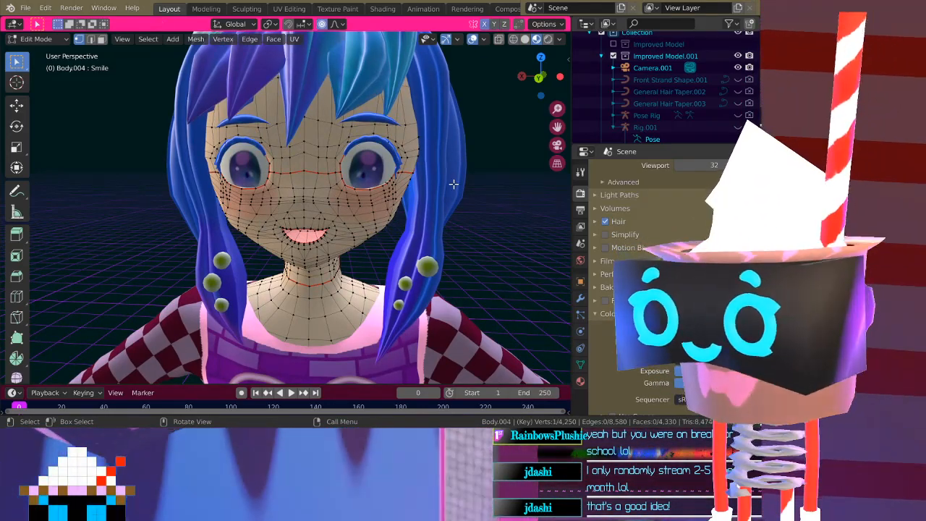
pyautogui.moveTo(454, 183); pyautogui.dragTo(465, 157, button='middle')
# Hide the hair around the sides and back of the head in Object Mode, and select the bangs
pyautogui.press('Tab')
pyautogui.click(442, 145)
pyautogui.scroll(-5, 466, 156)
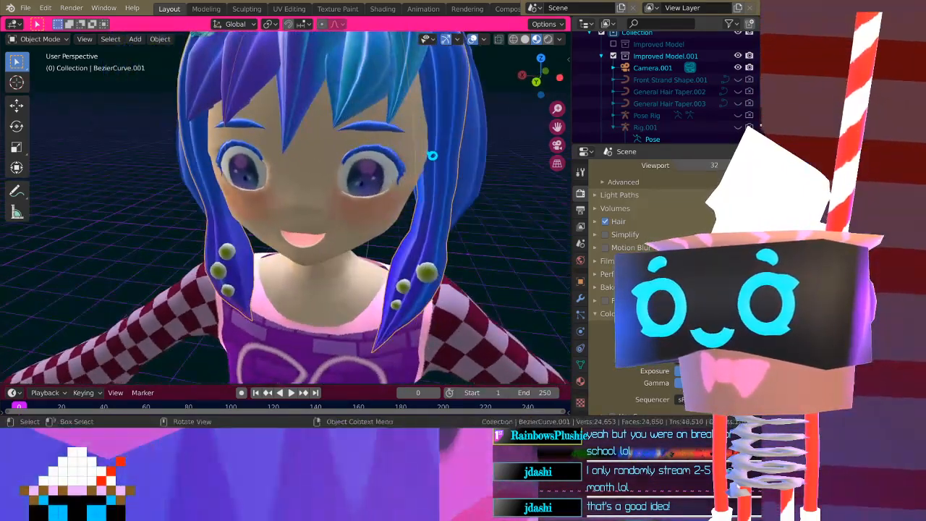
pyautogui.moveTo(416, 199); pyautogui.dragTo(367, 159)
pyautogui.moveTo(372, 162); pyautogui.dragTo(398, 172, button='middle')
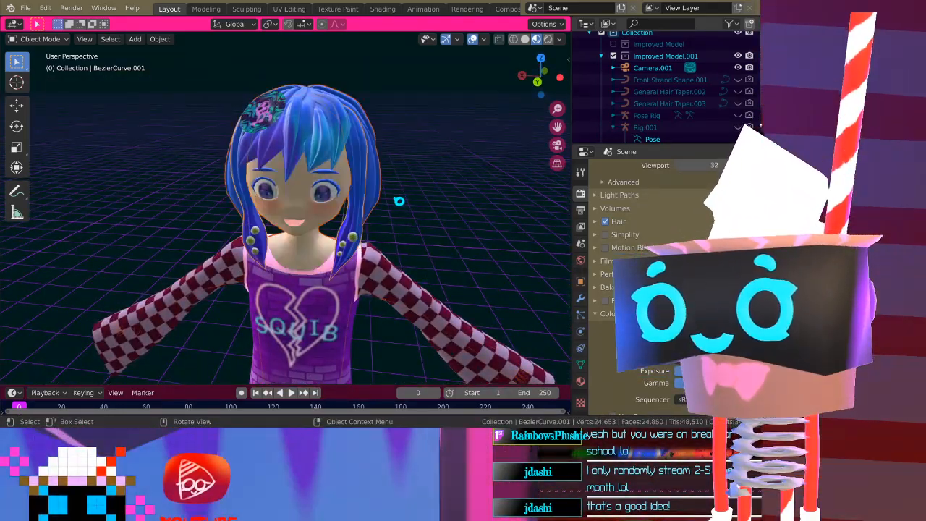
pyautogui.moveTo(398, 200); pyautogui.dragTo(427, 201, button='middle')
pyautogui.moveTo(396, 213); pyautogui.dragTo(362, 189)
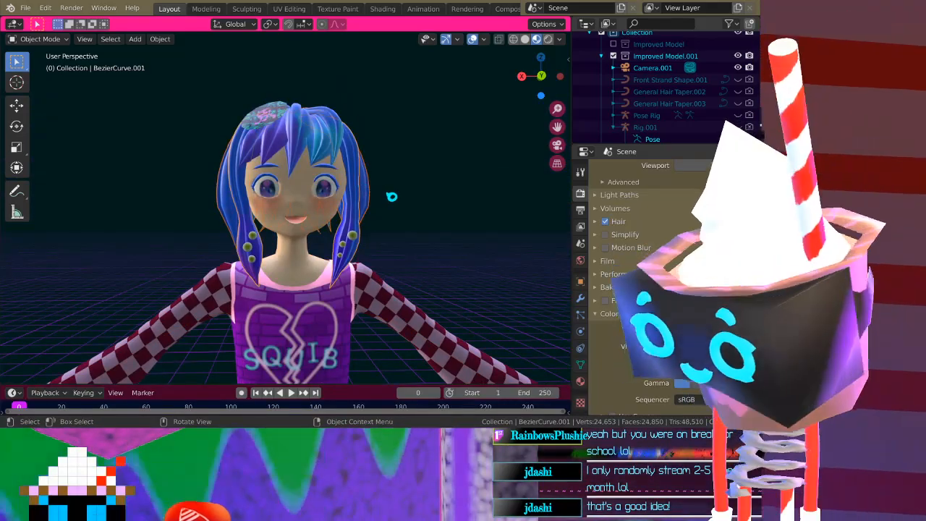
pyautogui.click(296, 129)
pyautogui.moveTo(296, 128); pyautogui.dragTo(296, 166, button='middle')
pyautogui.scroll(4, 322, 194)
pyautogui.moveTo(322, 195)
pyautogui.mouseDown(button='middle')
pyautogui.moveTo(268, 188)
pyautogui.moveTo(329, 190)
pyautogui.mouseUp(button='middle')
pyautogui.scroll(-3, 329, 191)
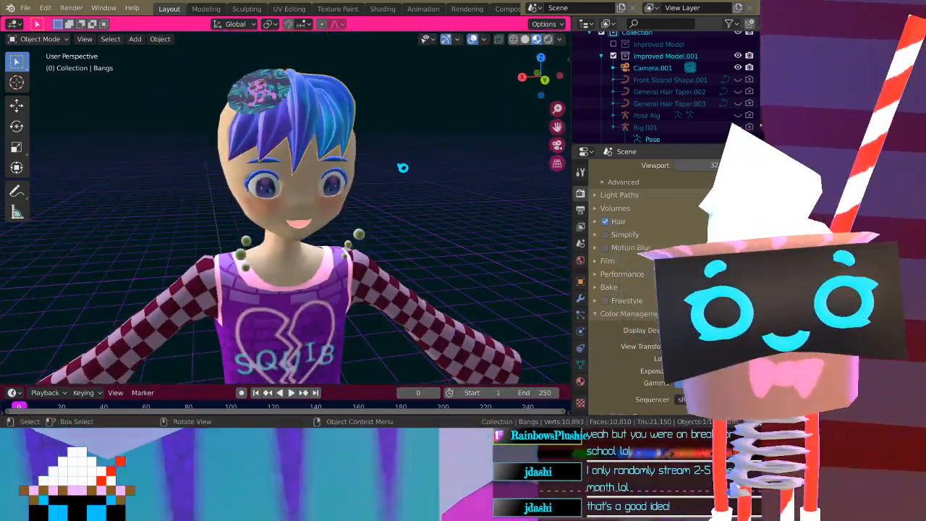
# Try to narrow the head by moving a vertex on its side along X with proportional editing at size 0.75
pyautogui.scroll(4, 427, 186)
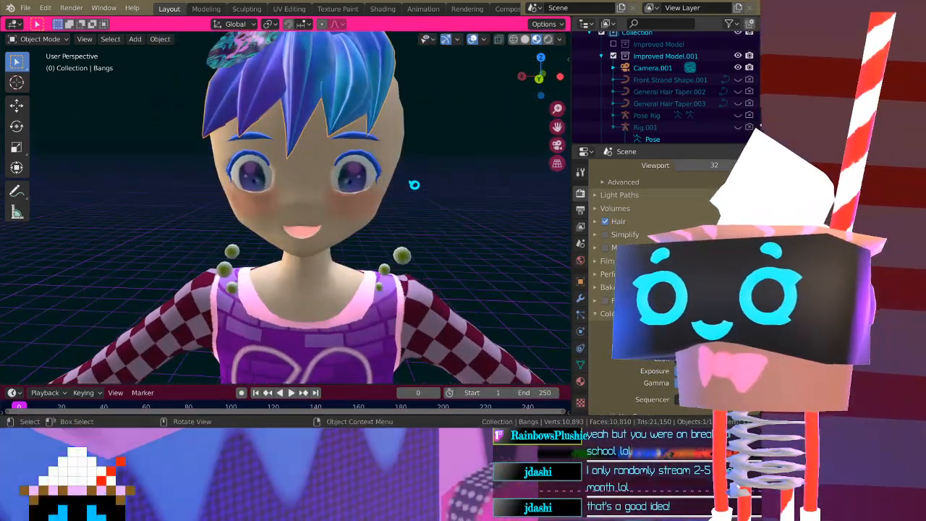
pyautogui.click(416, 187)
pyautogui.moveTo(416, 186)
pyautogui.mouseDown(button='middle')
pyautogui.moveTo(374, 187)
pyautogui.moveTo(407, 193)
pyautogui.mouseUp(button='middle')
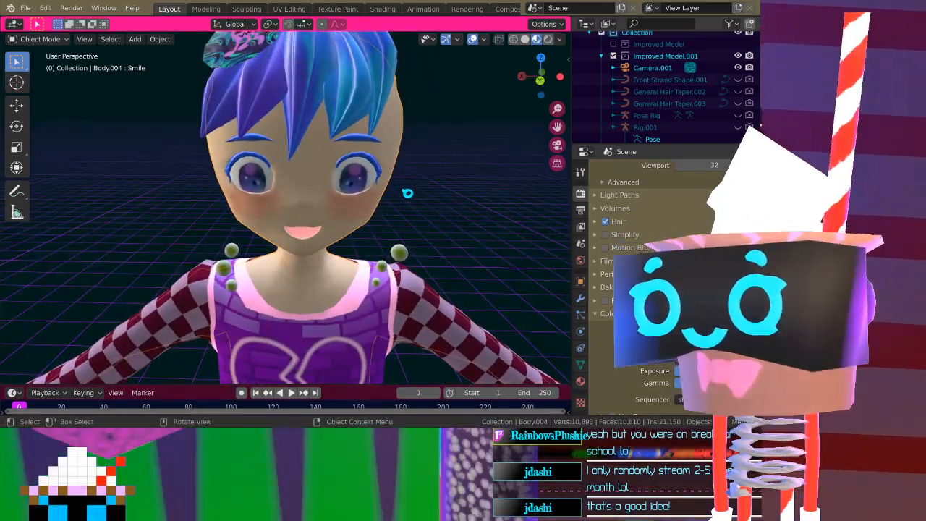
pyautogui.press('Tab')
pyautogui.moveTo(428, 141); pyautogui.dragTo(385, 149, button='middle')
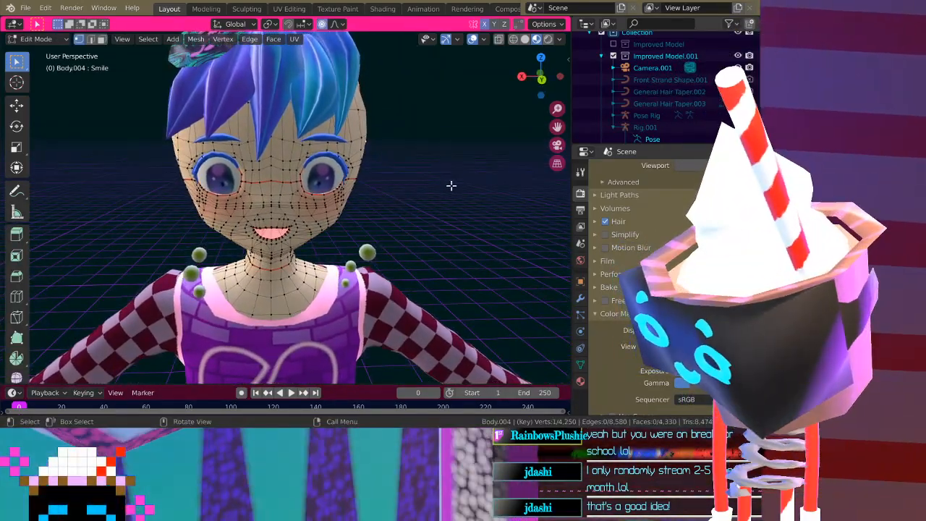
pyautogui.press('g')
pyautogui.press('x')
pyautogui.scroll(-4, 451, 186)
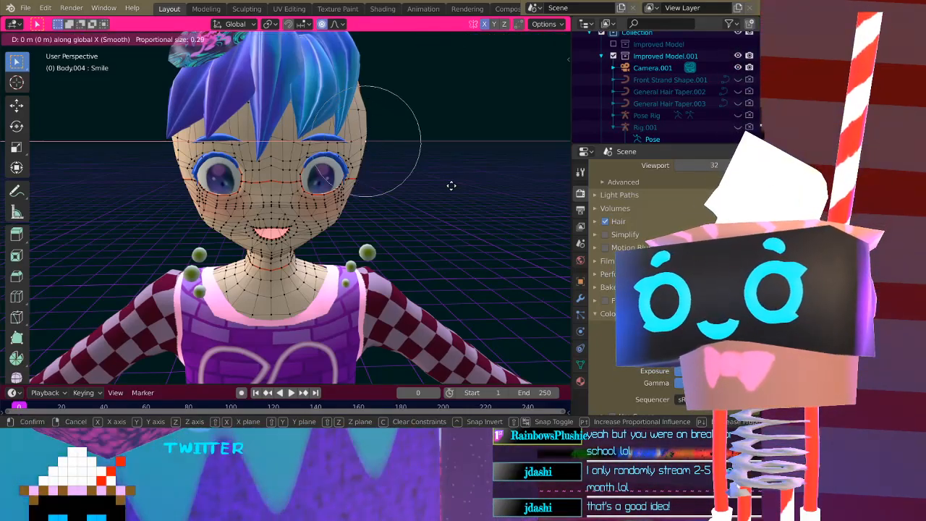
pyautogui.scroll(-10, 450, 186)
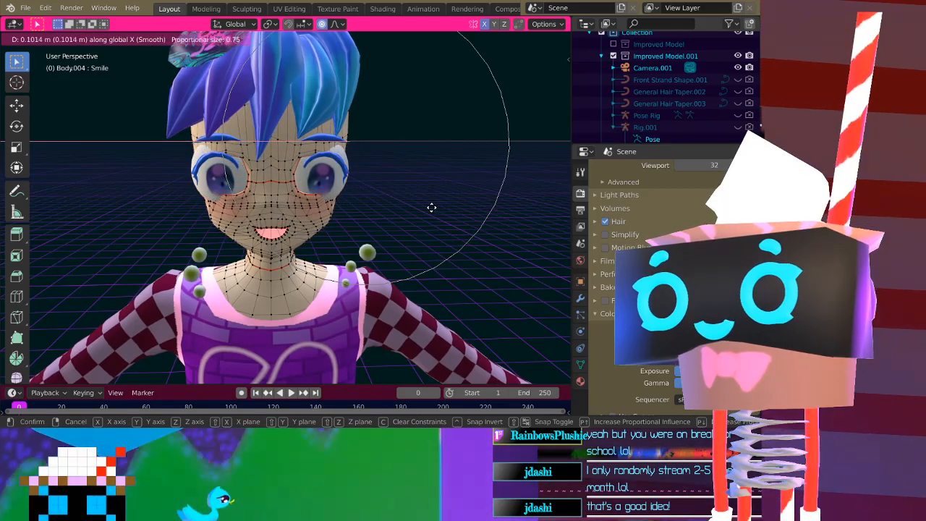
pyautogui.click(444, 209)
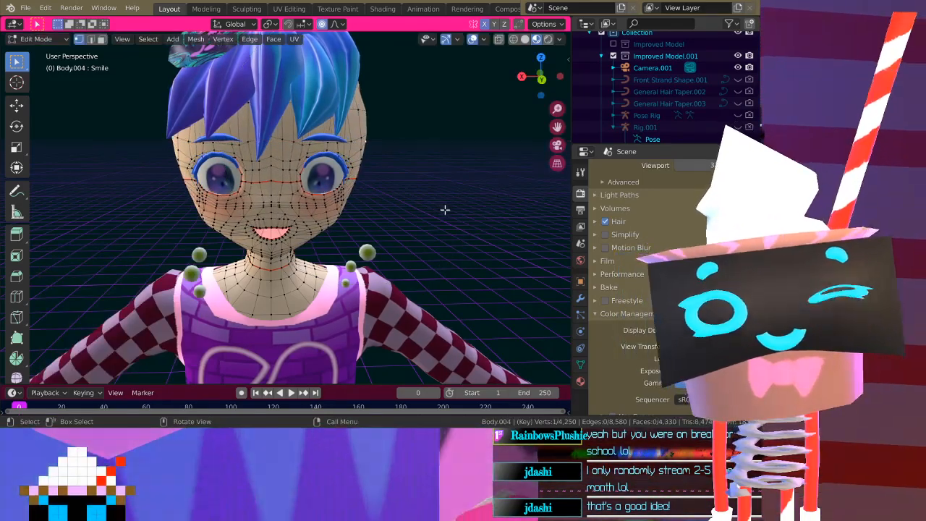
# Leave Edit Mode and unhide the hair around the head
pyautogui.press('Tab')
pyautogui.click(303, 199)
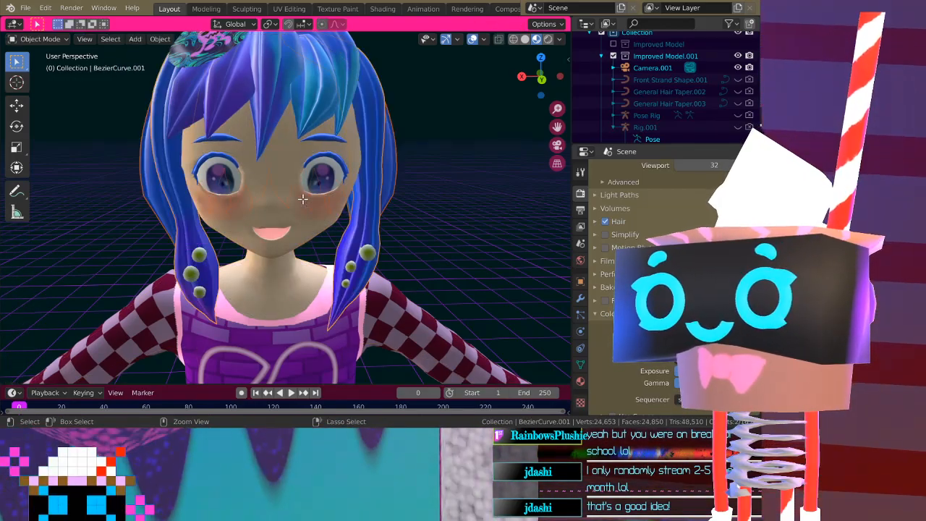
pyautogui.moveTo(340, 185); pyautogui.dragTo(318, 194, button='middle')
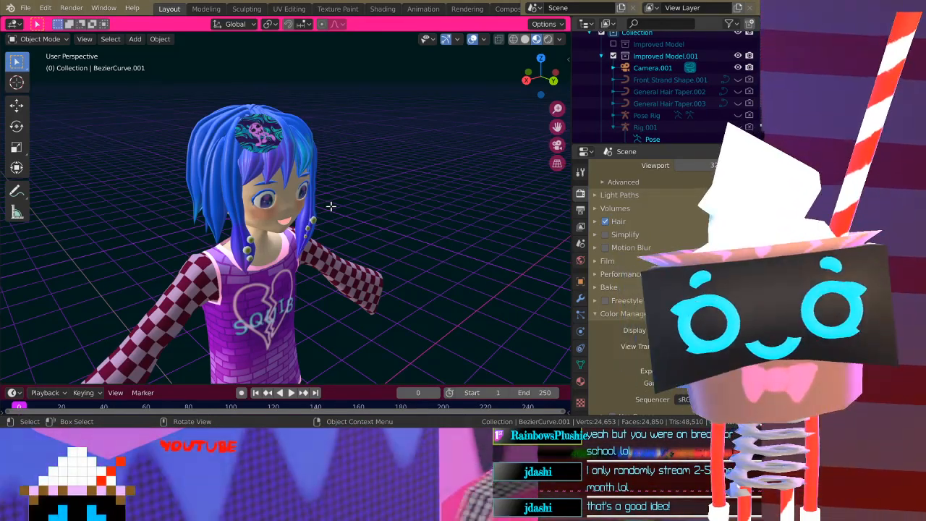
pyautogui.scroll(3, 331, 207)
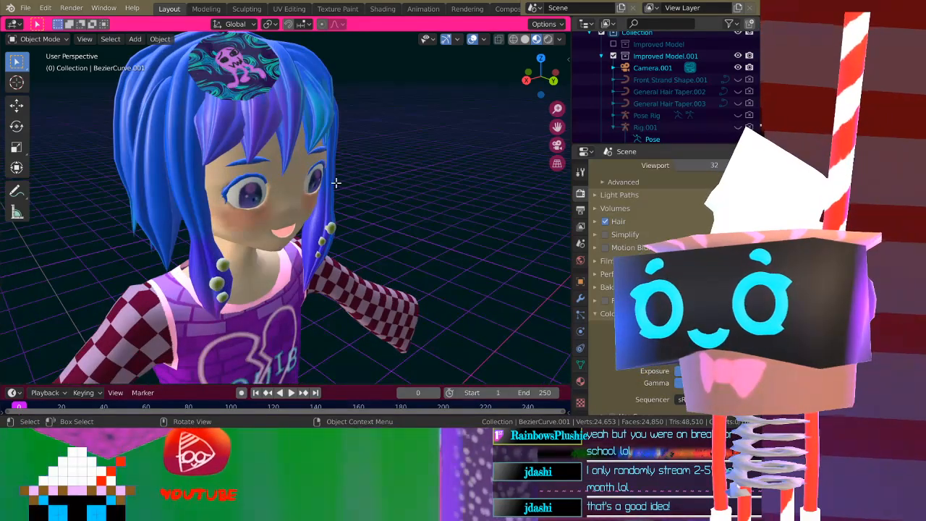
# Select the body mesh and examine the head and hair from the front, side and three-quarter views
pyautogui.moveTo(335, 183); pyautogui.dragTo(298, 174, button='middle')
pyautogui.click(337, 165)
pyautogui.moveTo(344, 253); pyautogui.dragTo(368, 258, button='middle')
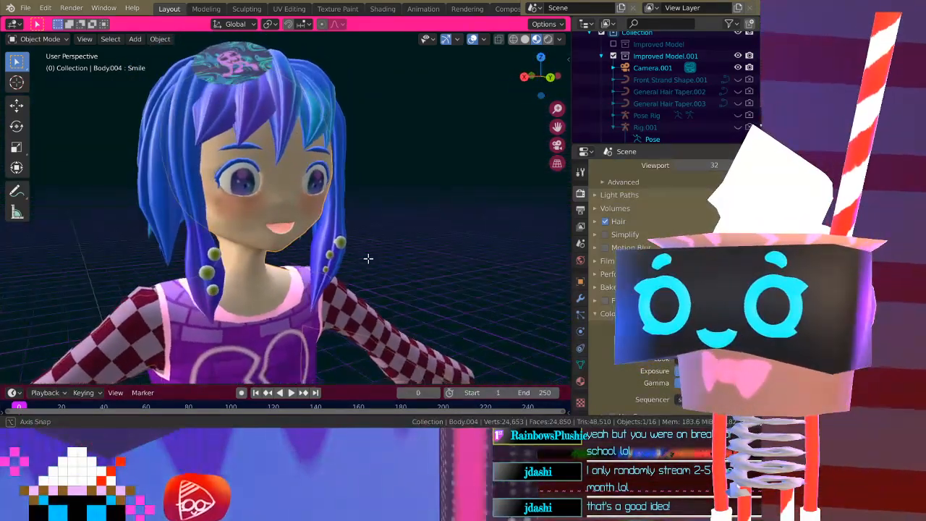
pyautogui.moveTo(195, 224); pyautogui.dragTo(250, 236, button='middle')
pyautogui.scroll(-3, 267, 240)
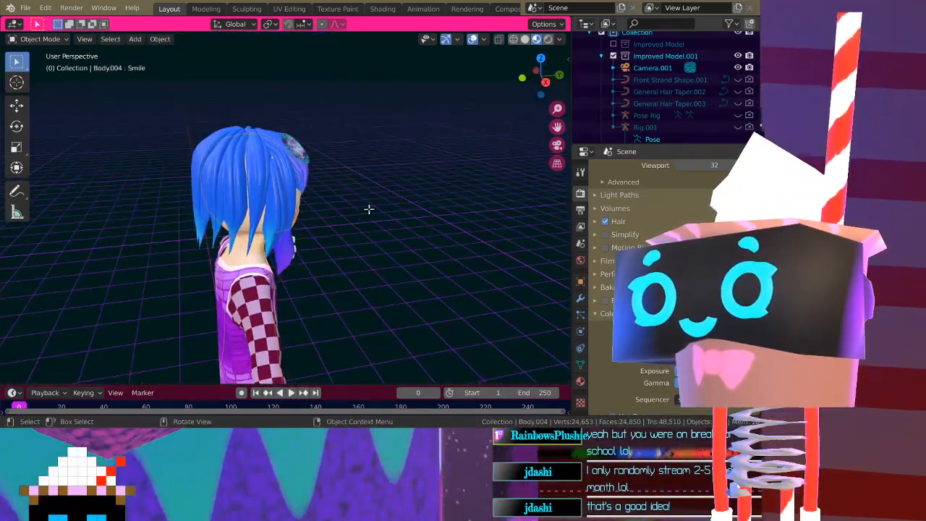
pyautogui.moveTo(382, 206); pyautogui.dragTo(203, 226, button='middle')
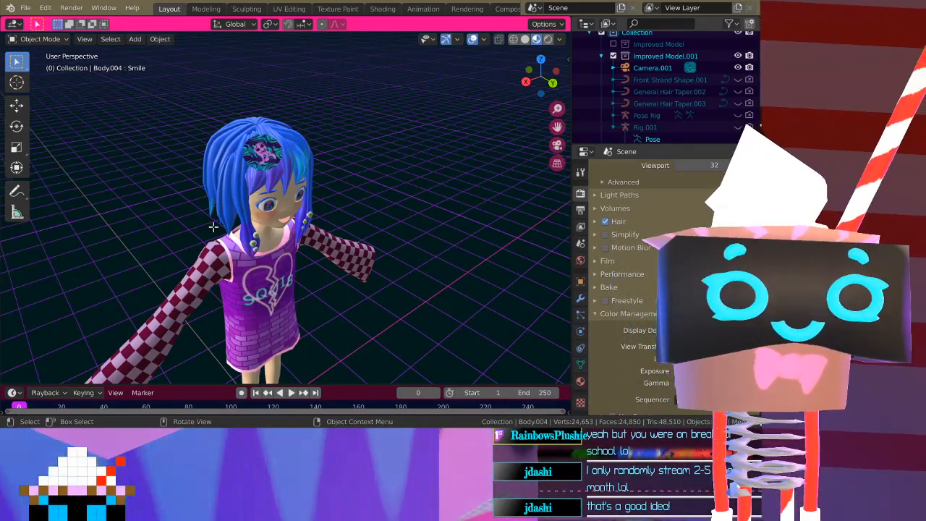
pyautogui.scroll(3, 321, 200)
pyautogui.moveTo(328, 203); pyautogui.dragTo(263, 173, button='middle')
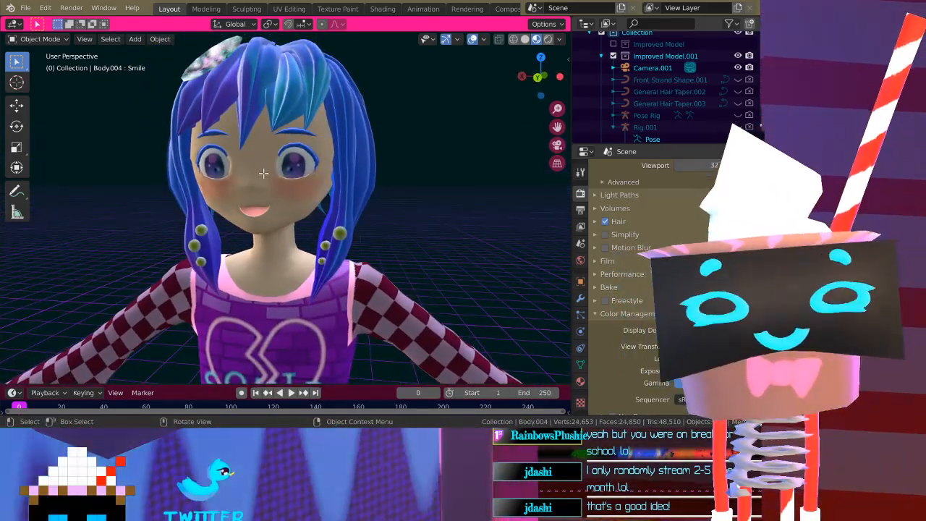
# Select the eyelashes and examine the eyes, nose and mouth up close from several angles
pyautogui.scroll(6, 263, 173)
pyautogui.moveTo(265, 174)
pyautogui.mouseDown(button='middle')
pyautogui.moveTo(268, 190)
pyautogui.moveTo(265, 173)
pyautogui.mouseUp(button='middle')
pyautogui.click(302, 70)
pyautogui.moveTo(182, 133); pyautogui.dragTo(200, 149, button='middle')
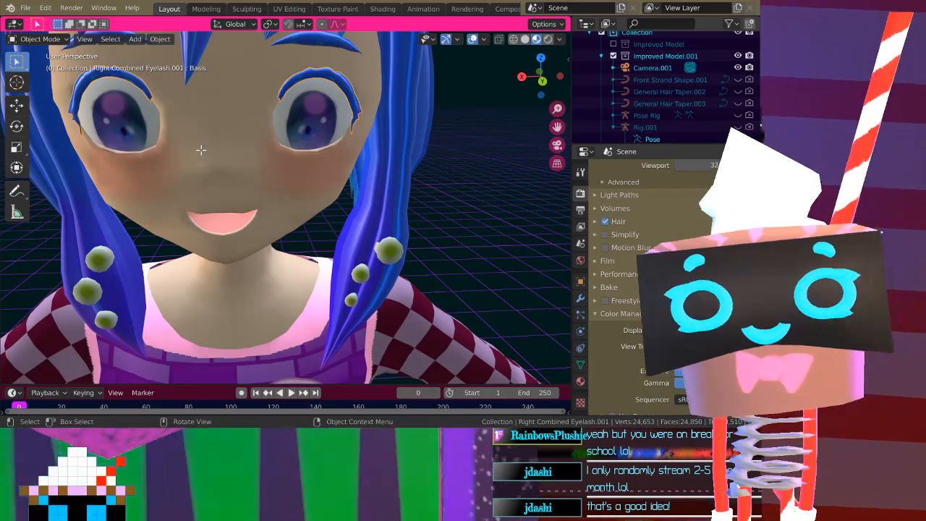
pyautogui.moveTo(204, 140)
pyautogui.mouseDown(button='middle')
pyautogui.moveTo(241, 154)
pyautogui.moveTo(203, 154)
pyautogui.moveTo(193, 140)
pyautogui.moveTo(213, 151)
pyautogui.mouseUp(button='middle')
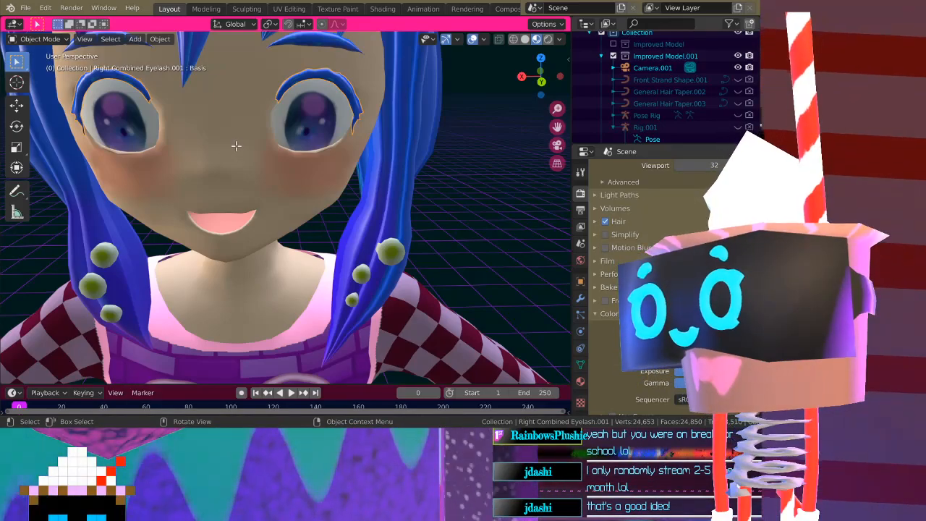
pyautogui.moveTo(236, 145); pyautogui.dragTo(249, 177, button='middle')
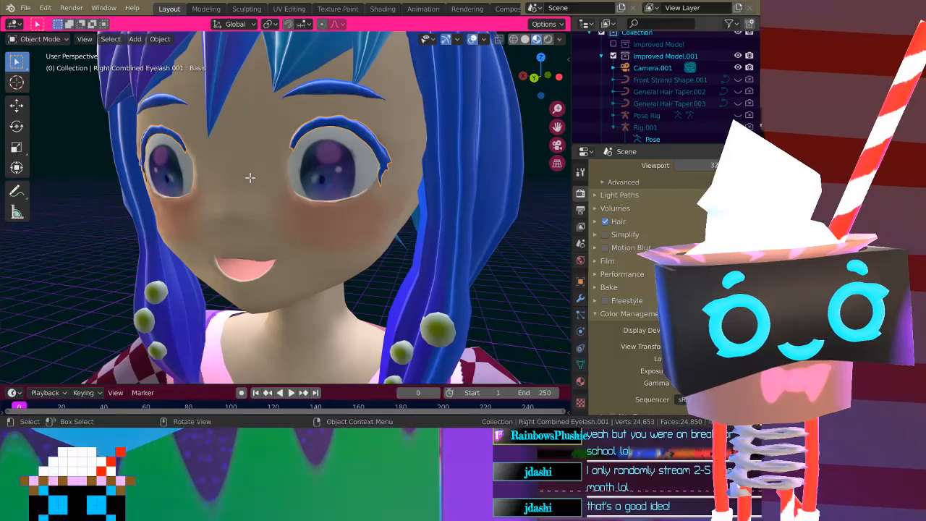
pyautogui.scroll(-4, 250, 177)
pyautogui.scroll(3, 250, 177)
# Select the character's left eye and examine its placement in the face from the side and front
pyautogui.click(314, 166)
pyautogui.moveTo(313, 166); pyautogui.dragTo(246, 191, button='middle')
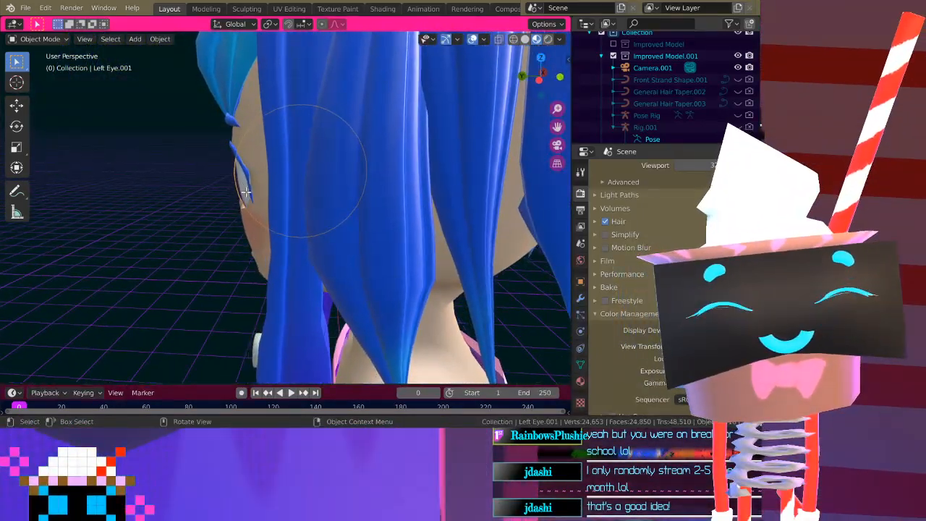
pyautogui.moveTo(183, 211); pyautogui.dragTo(318, 188, button='middle')
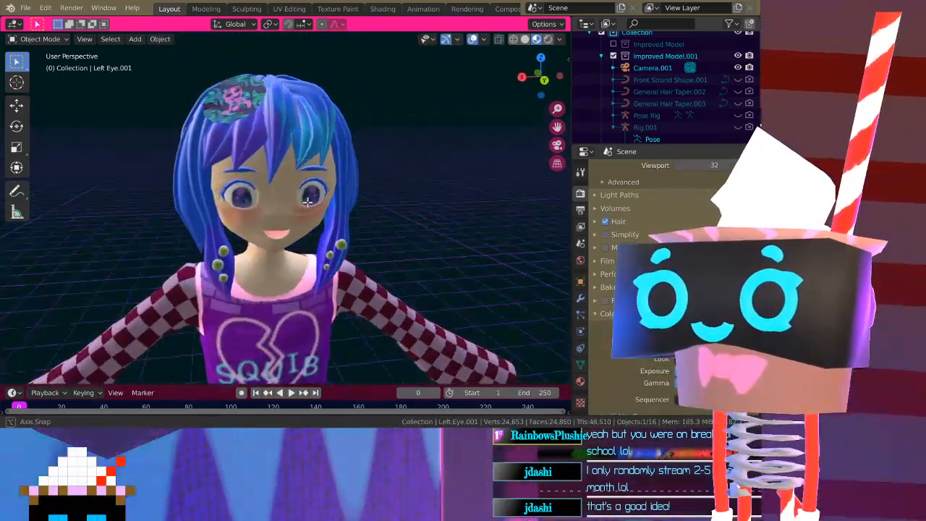
pyautogui.scroll(2, 332, 180)
pyautogui.scroll(1, 332, 180)
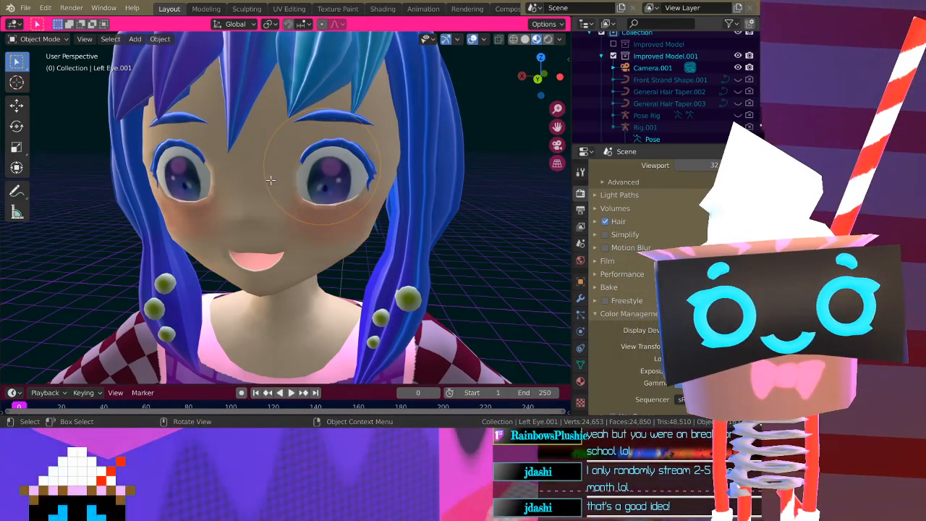
# Select the body mesh and then the left eye while examining the face from the front and three-quarter views
pyautogui.moveTo(225, 181); pyautogui.dragTo(240, 201, button='middle')
pyautogui.moveTo(274, 160); pyautogui.dragTo(322, 186, button='middle')
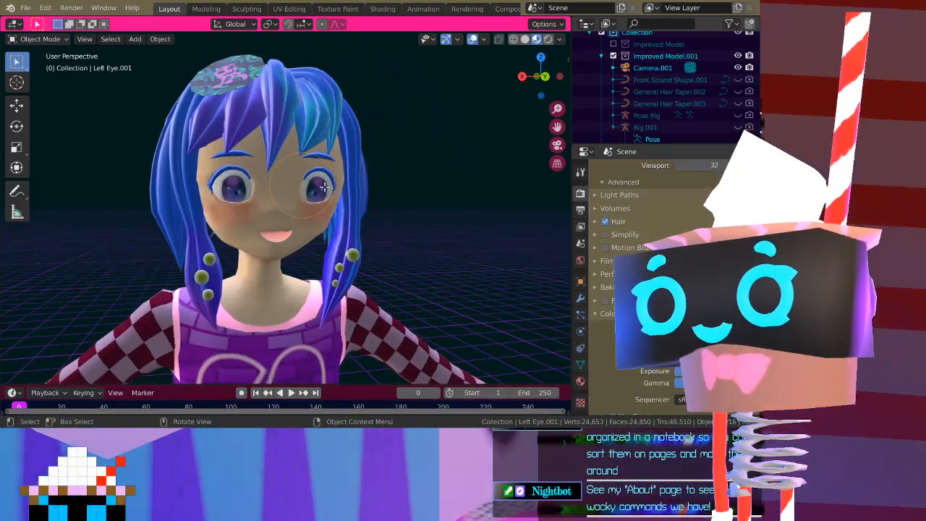
pyautogui.click(337, 188)
pyautogui.click(337, 188)
pyautogui.click(469, 187)
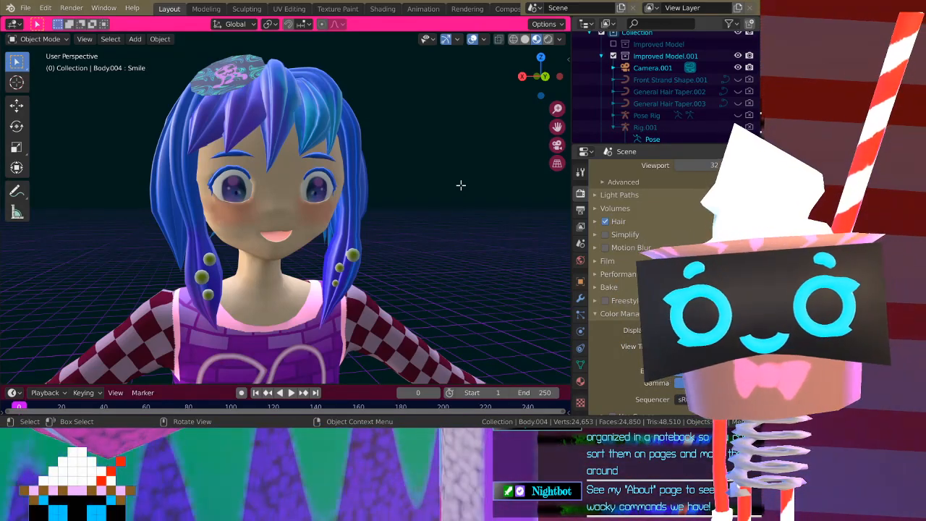
pyautogui.moveTo(461, 185); pyautogui.dragTo(336, 223, button='middle')
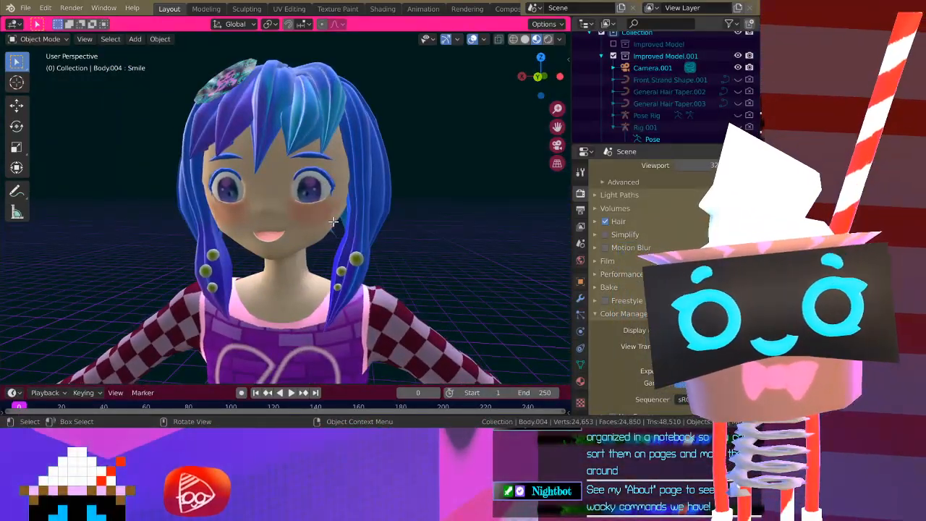
pyautogui.moveTo(344, 177); pyautogui.dragTo(305, 190, button='middle')
pyautogui.click(308, 191)
pyautogui.scroll(3, 335, 190)
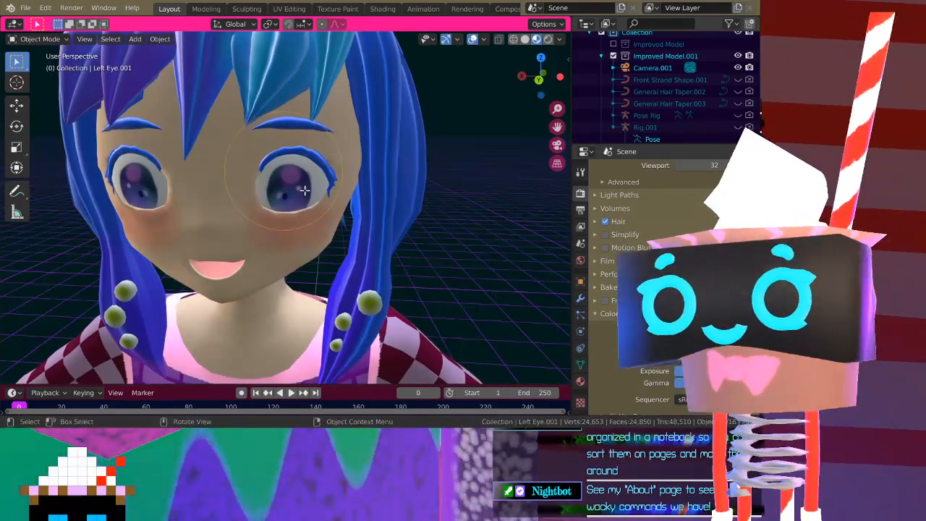
pyautogui.scroll(1, 303, 190)
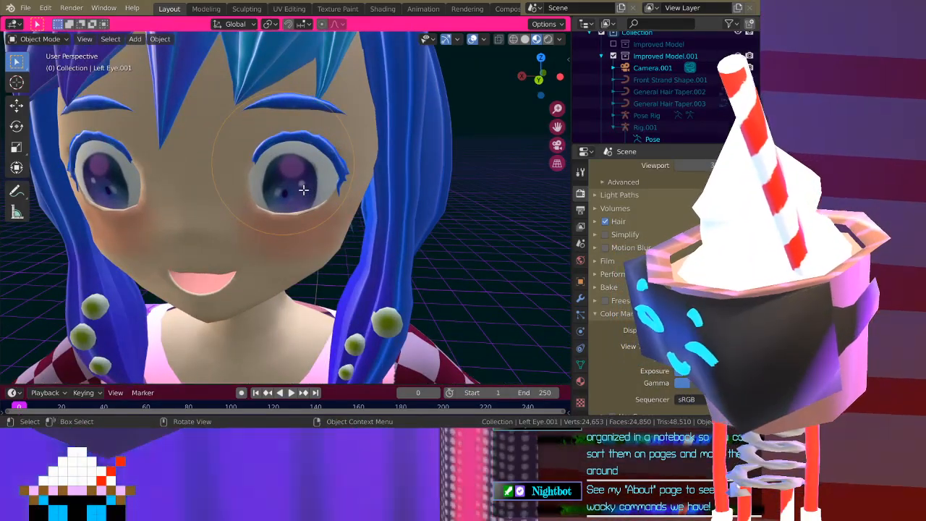
pyautogui.scroll(-2, 386, 196)
# Add a plane mesh to the scene at the character's feet
pyautogui.hotkey('shift', 'a')
pyautogui.moveTo(393, 198)
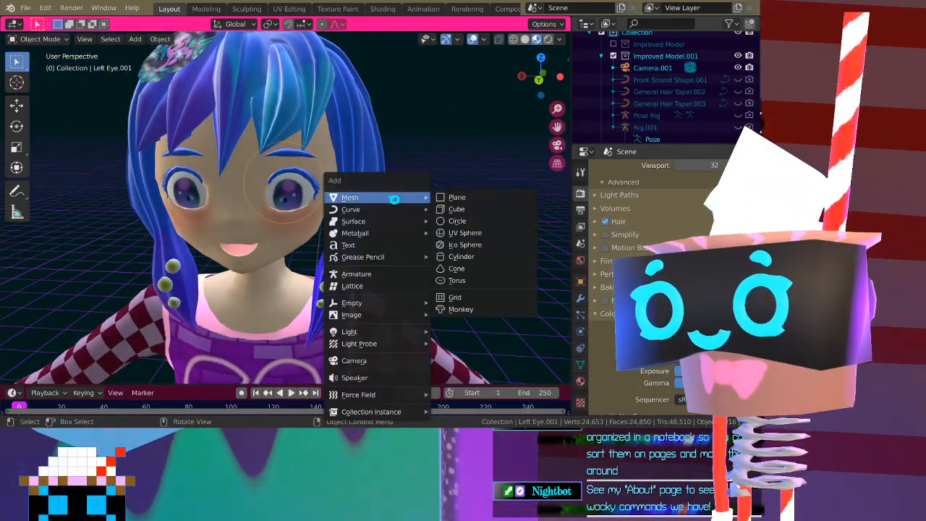
pyautogui.click(454, 196)
pyautogui.moveTo(432, 203); pyautogui.dragTo(345, 212, button='middle')
pyautogui.scroll(-4, 340, 211)
pyautogui.scroll(4, 326, 220)
pyautogui.scroll(1, 326, 220)
pyautogui.scroll(-4, 307, 202)
pyautogui.scroll(4, 366, 214)
# Enter Edit Mode and raise the plane's geometry about 4.13 m along the Z axis to the character's chin
pyautogui.press('Tab')
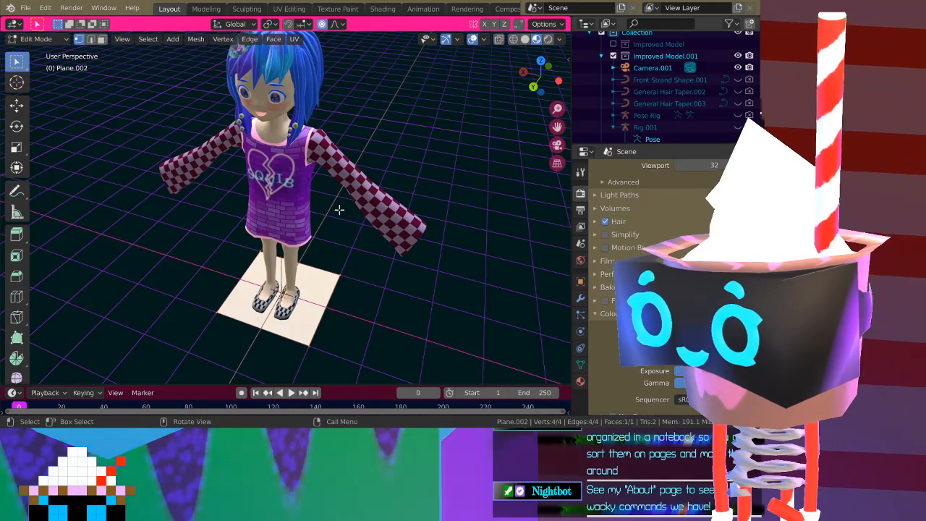
pyautogui.press('o')
pyautogui.press('g')
pyautogui.press('z')
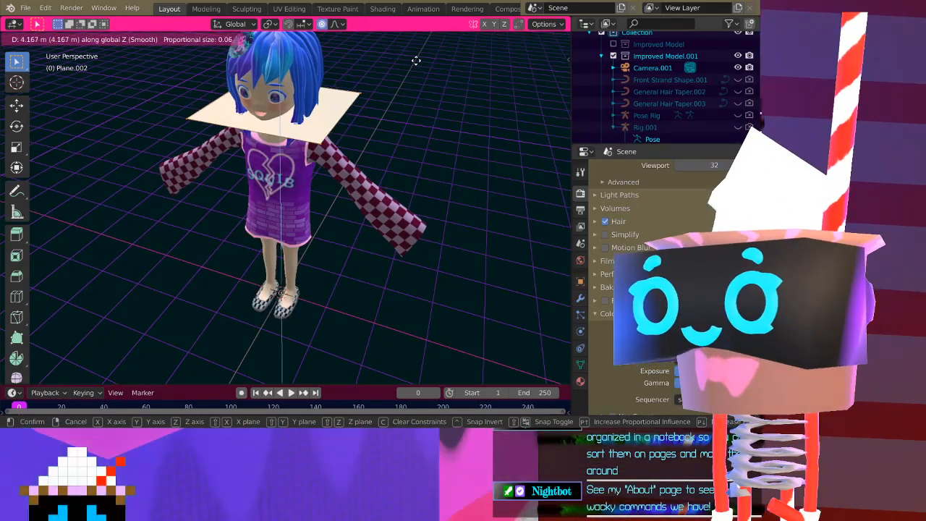
pyautogui.click(416, 61)
# Try to move the plane's geometry along the X axis away from the character
pyautogui.press('g')
pyautogui.press('x')
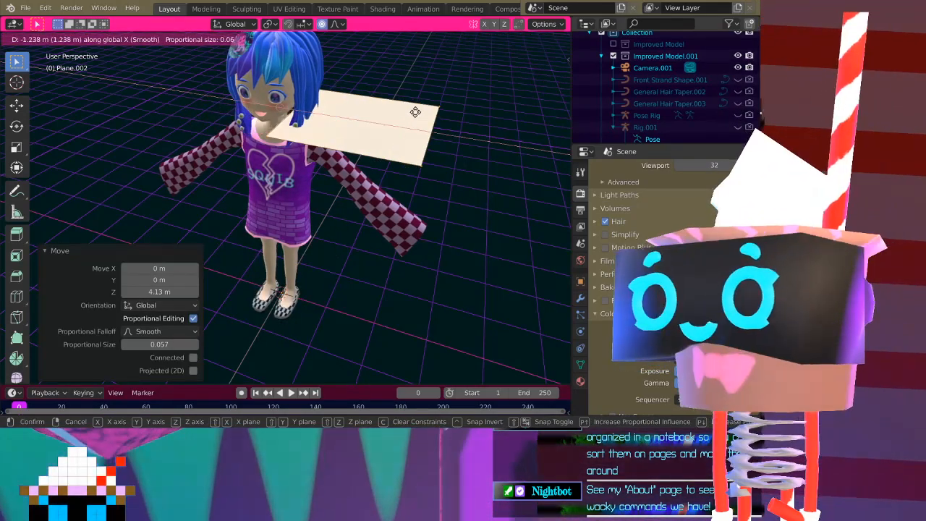
pyautogui.click(441, 118)
pyautogui.hotkey('ctrl', 'z')
# Leave Edit Mode and move the plane object along the X axis until it sits beside the character's head
pyautogui.press('Tab')
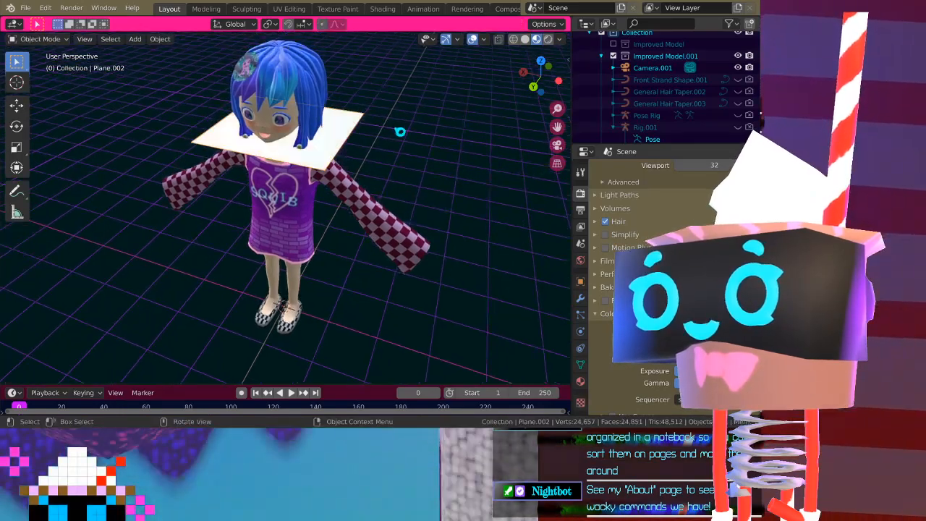
pyautogui.press('g')
pyautogui.press('x')
pyautogui.click(432, 161)
pyautogui.moveTo(398, 165); pyautogui.dragTo(371, 175, button='middle')
# Rotate the plane's geometry 90° about the X axis in Edit Mode and scale it down to roughly eye-panel size beside the head
pyautogui.press('Tab')
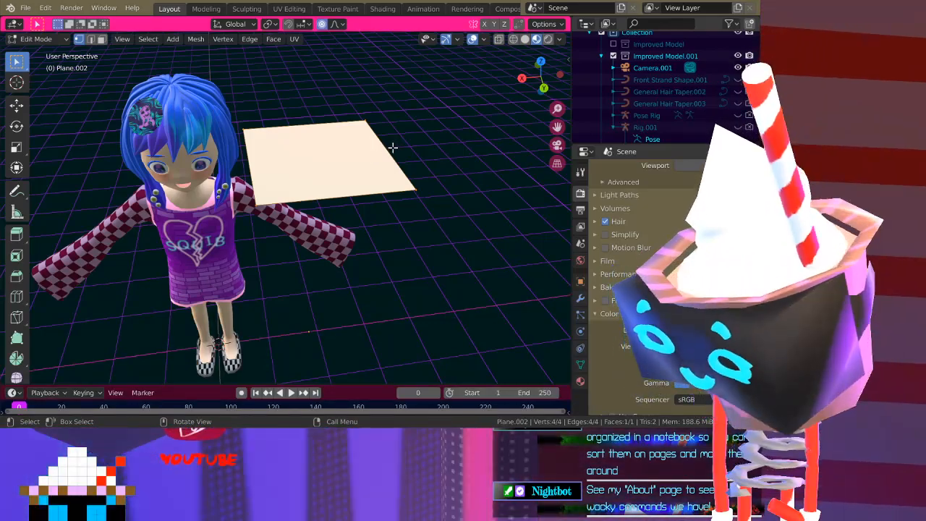
pyautogui.write('rx90')
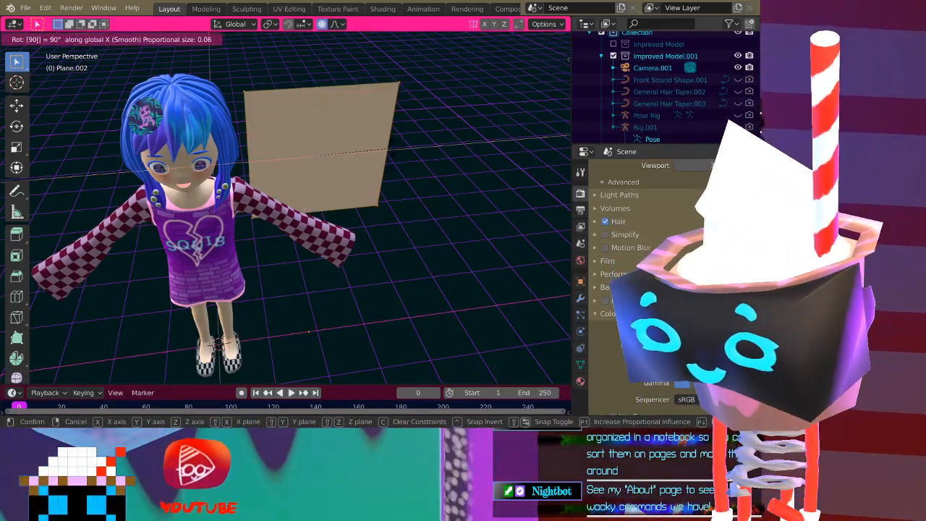
pyautogui.press('Return')
pyautogui.moveTo(372, 118); pyautogui.dragTo(326, 192, button='middle')
pyautogui.press('s')
pyautogui.click(339, 138)
# Move the small plane along X closer to the head, and raise it by about 0.267 m and another 0.086 m along Z
pyautogui.press('g')
pyautogui.press('x')
pyautogui.click(351, 193)
pyautogui.press('Tab')
pyautogui.press('g')
pyautogui.press('z')
pyautogui.click(330, 174)
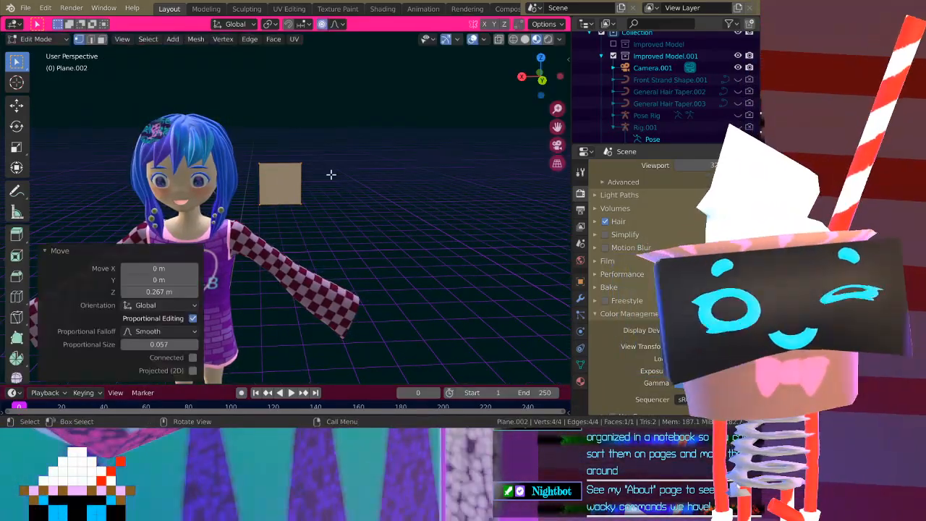
pyautogui.press('g')
pyautogui.press('z')
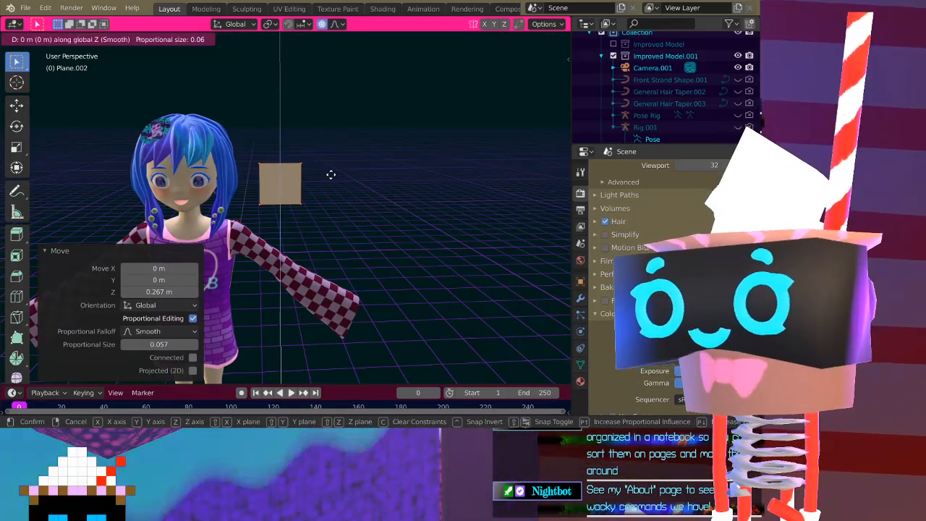
pyautogui.click(336, 169)
# Try to divide the plane into four equal bands with three horizontal loop cuts
pyautogui.scroll(3, 336, 169)
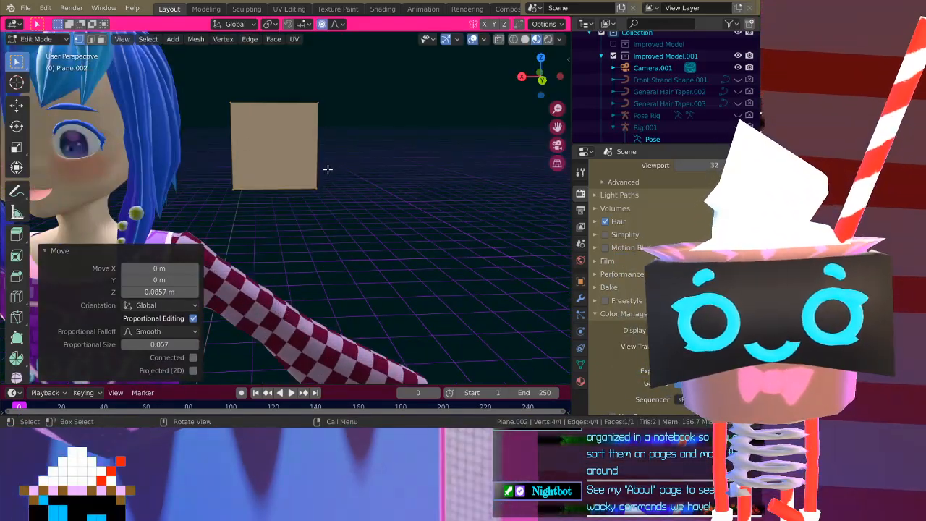
pyautogui.moveTo(325, 172); pyautogui.dragTo(306, 208, button='middle')
pyautogui.scroll(4, 321, 201)
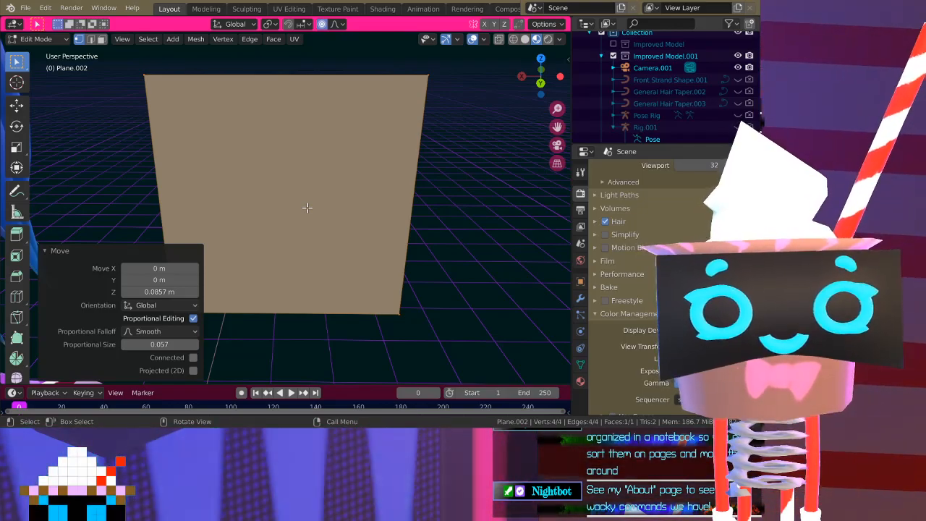
pyautogui.scroll(-4, 310, 194)
pyautogui.moveTo(300, 193); pyautogui.dragTo(251, 186, button='middle')
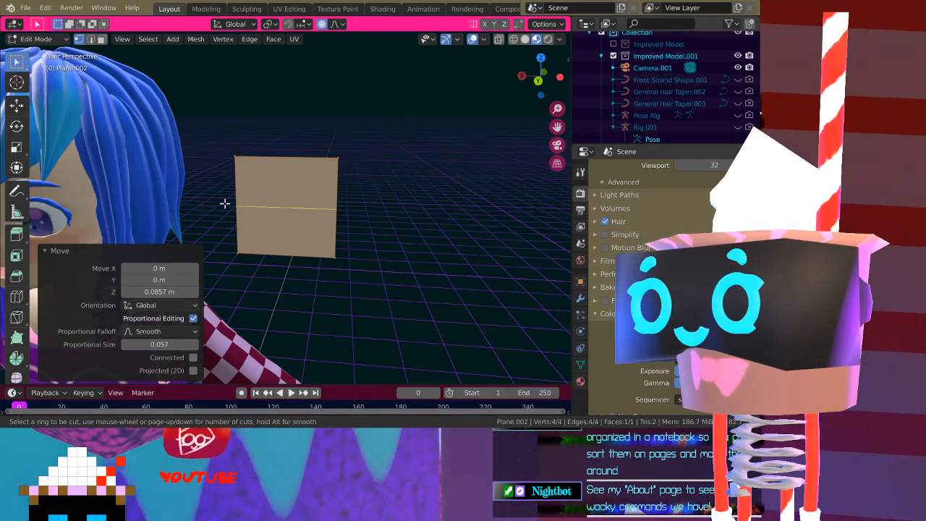
pyautogui.click(224, 203)
pyautogui.click(225, 204)
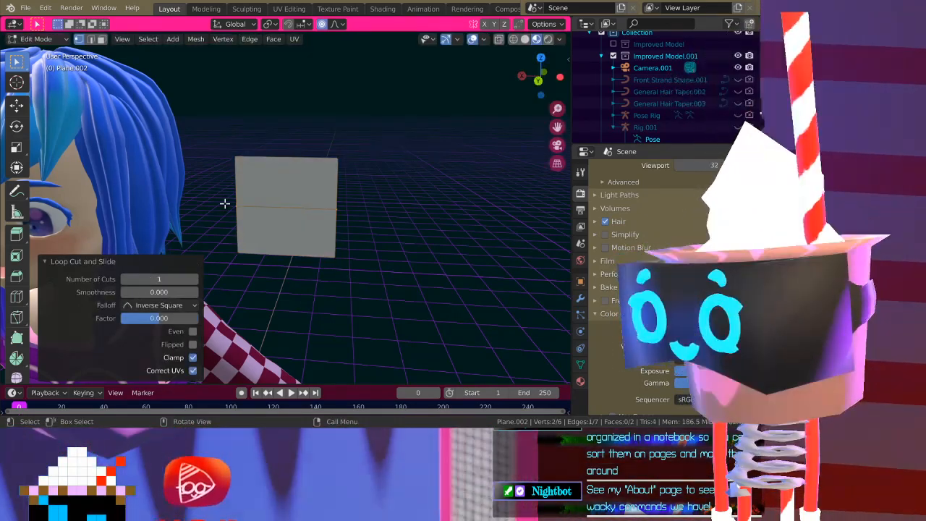
pyautogui.click(236, 179)
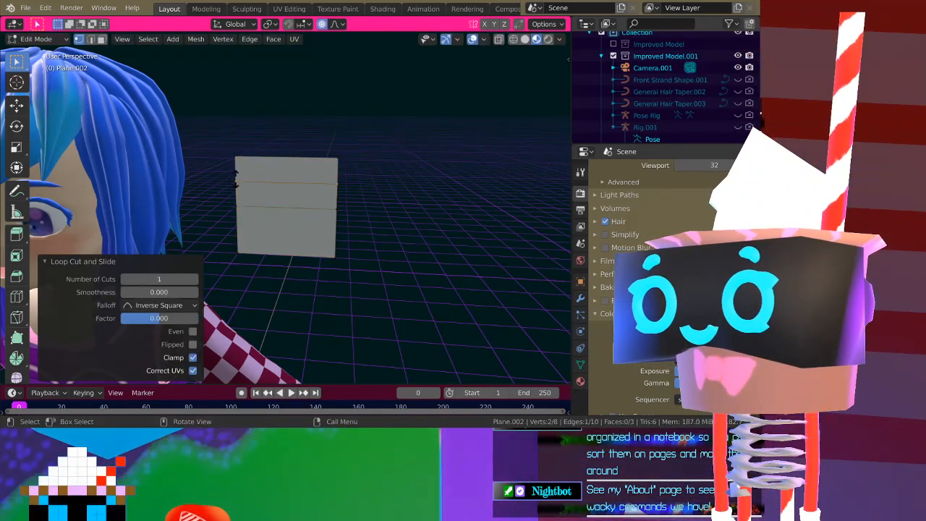
pyautogui.click(235, 179)
pyautogui.hotkey('ctrl', 'r')
pyautogui.click(243, 221)
pyautogui.click(244, 221)
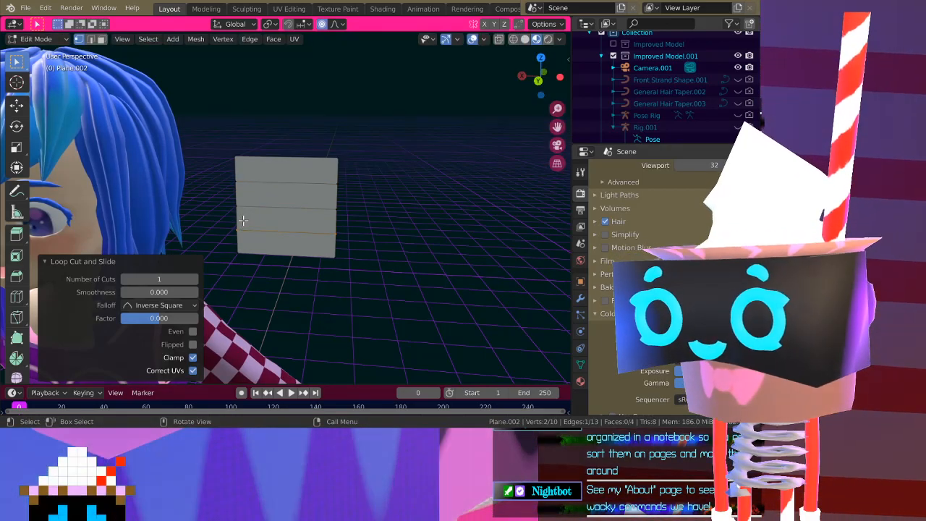
# Undo the three loop cuts on the plane
pyautogui.rightClick(246, 167)
pyautogui.hotkey('ctrl', 'z')
pyautogui.hotkey('ctrl', 'z')
pyautogui.hotkey('ctrl', 'z')
pyautogui.hotkey('ctrl', 'z')
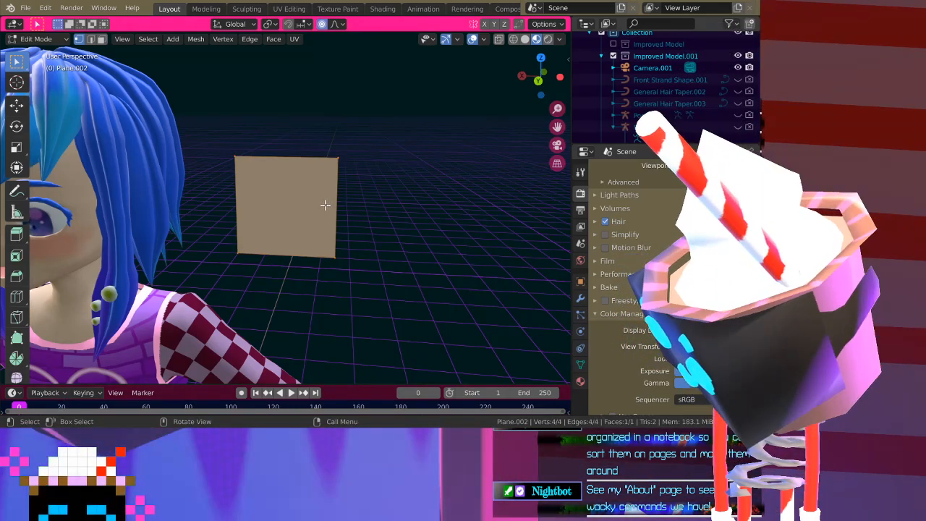
# Subdivide the plane with 3 cuts to form a four-by-four grid
pyautogui.press('F3')
pyautogui.write('subd')
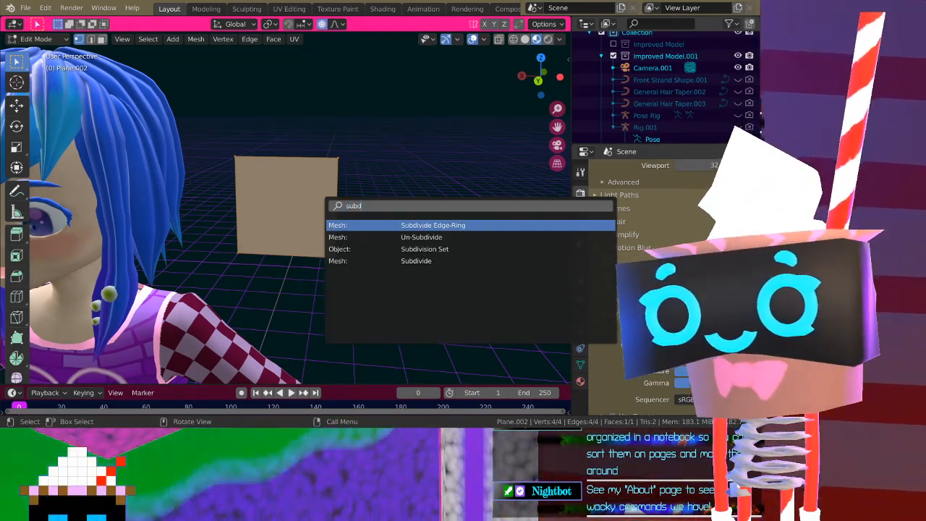
pyautogui.press('Down')
pyautogui.press('Down')
pyautogui.press('Down')
pyautogui.press('Return')
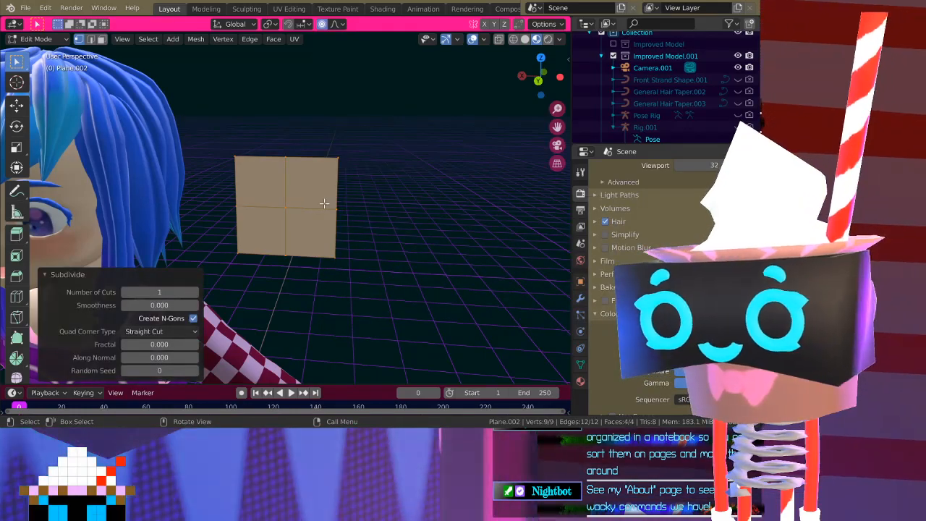
pyautogui.click(195, 293)
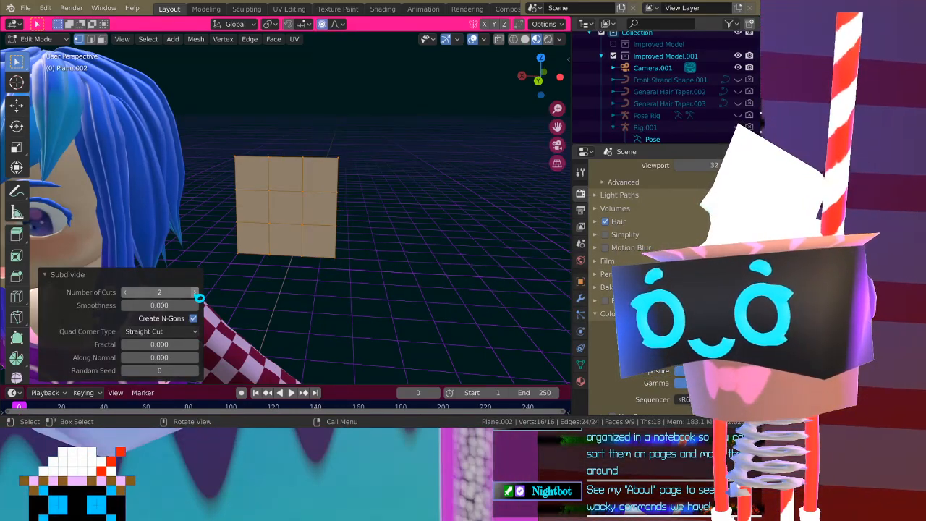
pyautogui.click(195, 293)
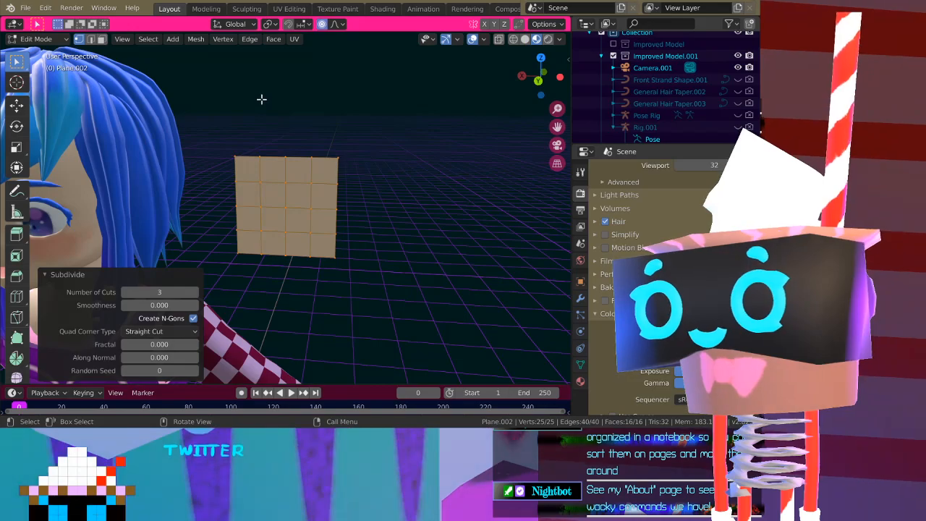
# Leave Edit Mode and apply Shade Smooth to the subdivided plane
pyautogui.press('Tab')
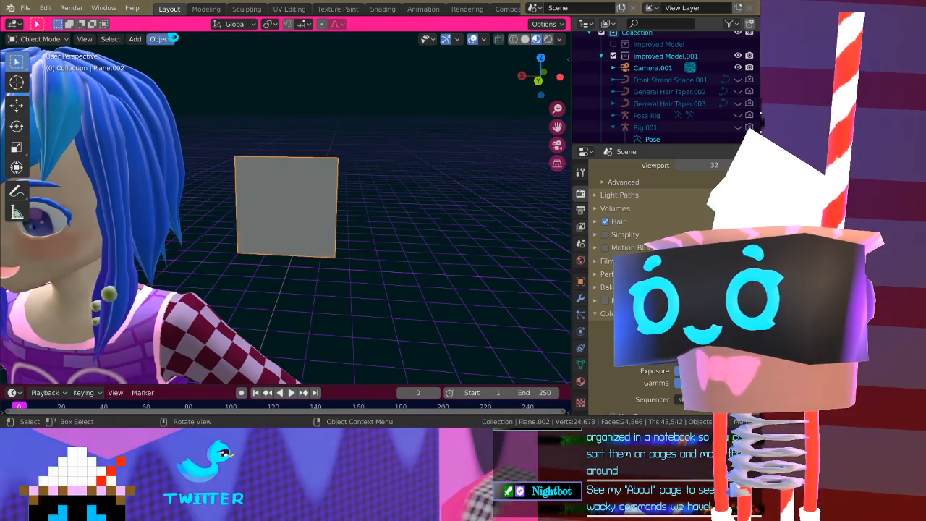
pyautogui.click(161, 39)
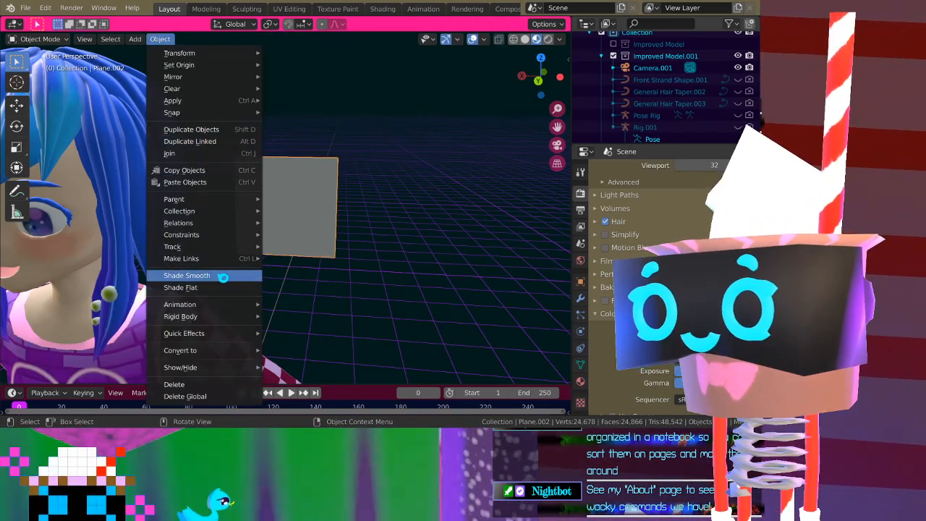
pyautogui.click(223, 277)
# Enter Edit Mode and select the four corner vertices of the plane
pyautogui.moveTo(288, 213); pyautogui.dragTo(339, 120, button='middle')
pyautogui.press('Tab')
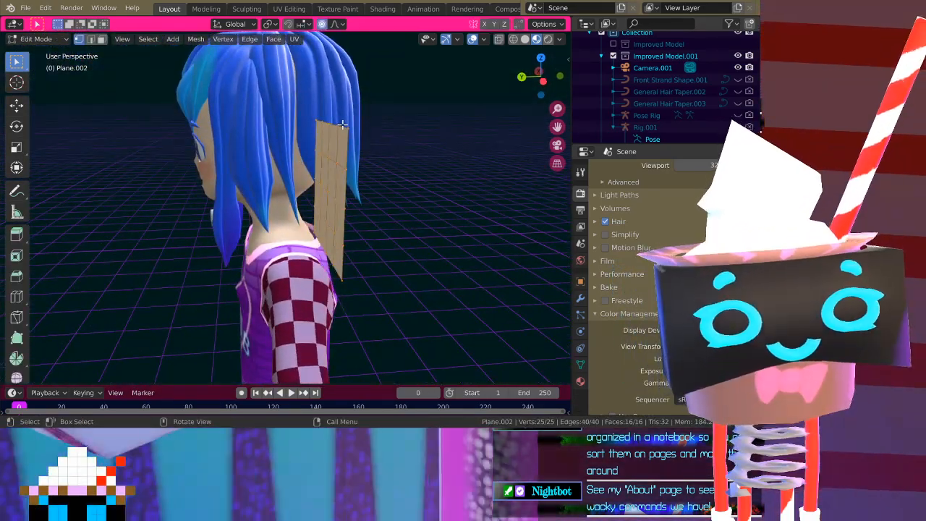
pyautogui.click(333, 128)
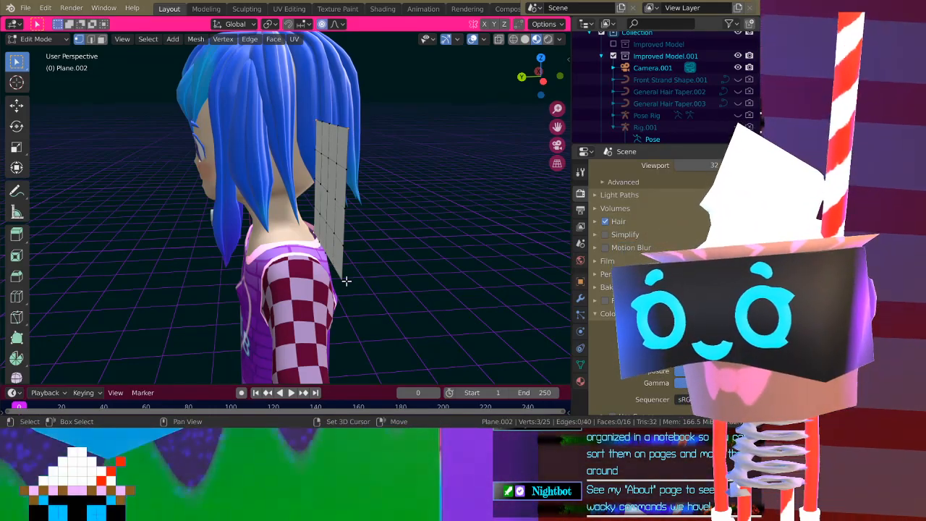
pyautogui.keyDown('shift'); pyautogui.click(346, 280); pyautogui.keyUp('shift')
pyautogui.moveTo(296, 249); pyautogui.dragTo(296, 261, button='middle')
# Try to pull the four corner vertices freely backward from the plane with proportional editing at a size of 0.06
pyautogui.press('g')
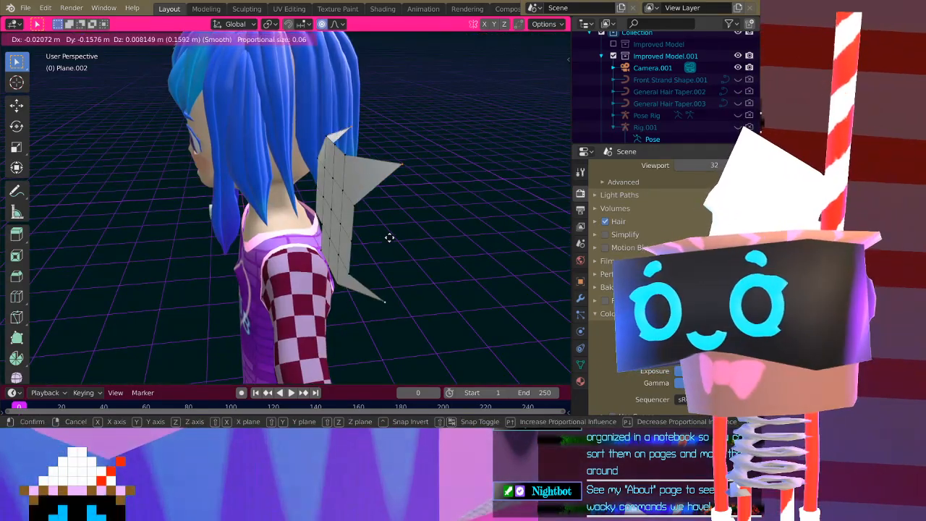
pyautogui.click(437, 236)
pyautogui.hotkey('ctrl', 'z')
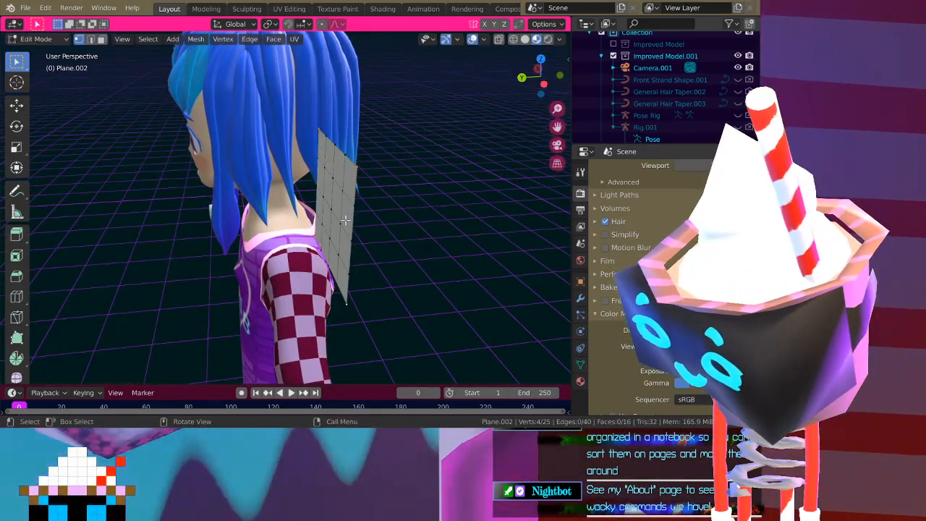
# Try to move the four corner vertices along the Y axis without proportional editing
pyautogui.press('g')
pyautogui.press('x')
pyautogui.press('y')
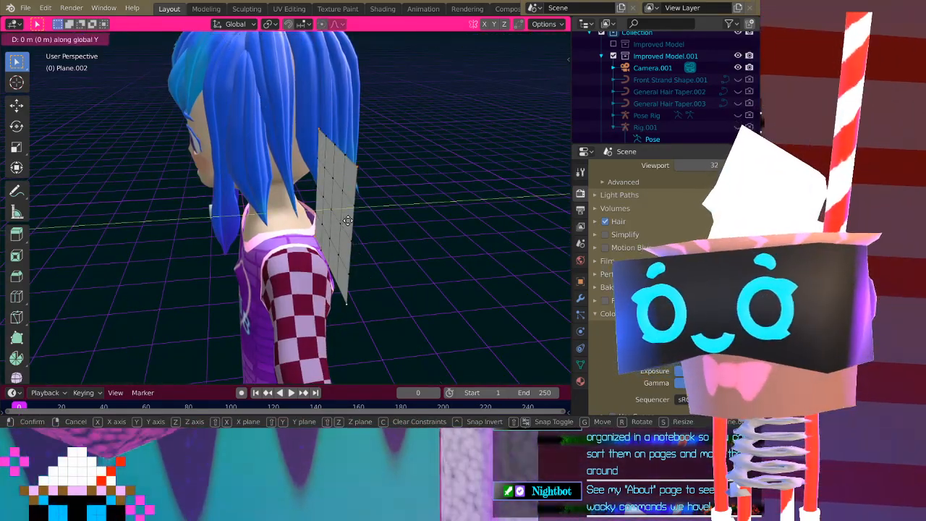
pyautogui.press('Escape')
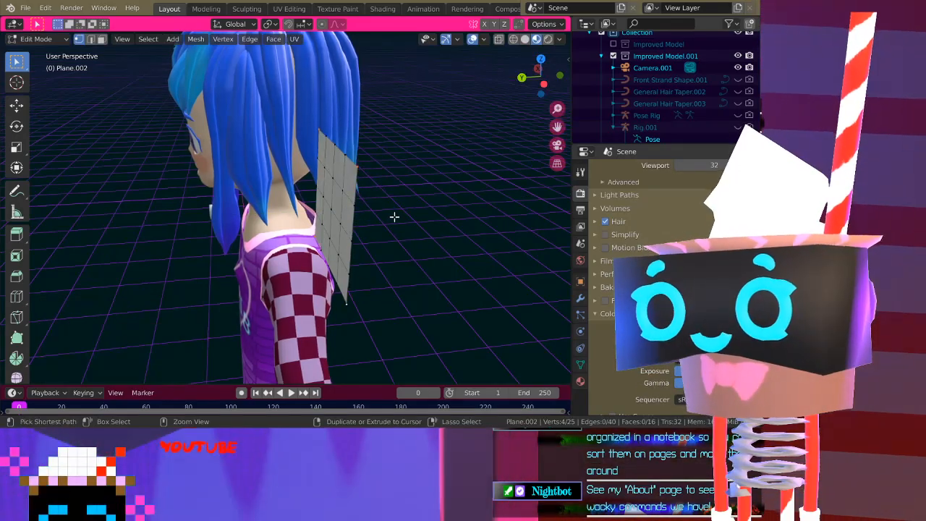
# Try to move the corner vertices along the Y axis with smooth proportional editing enabled
pyautogui.press('g')
pyautogui.press('y')
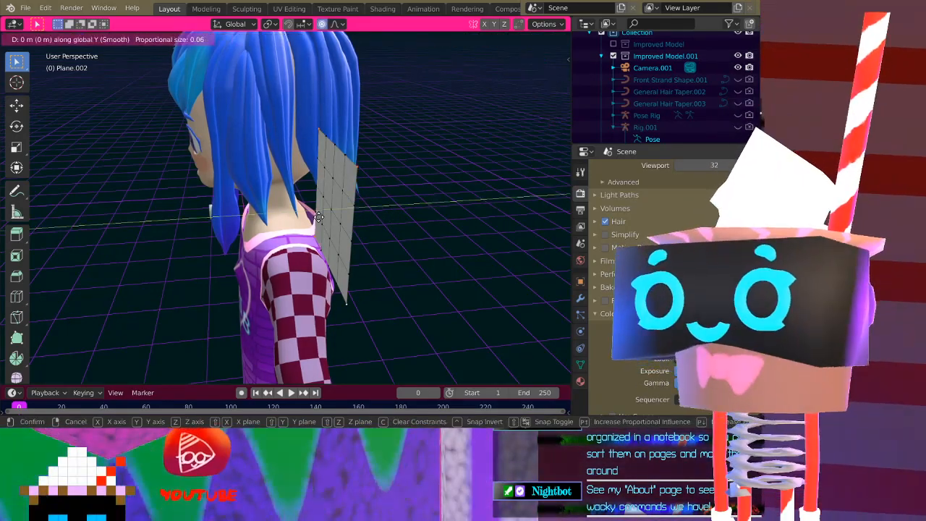
pyautogui.click(261, 133)
pyautogui.hotkey('ctrl', 'z')
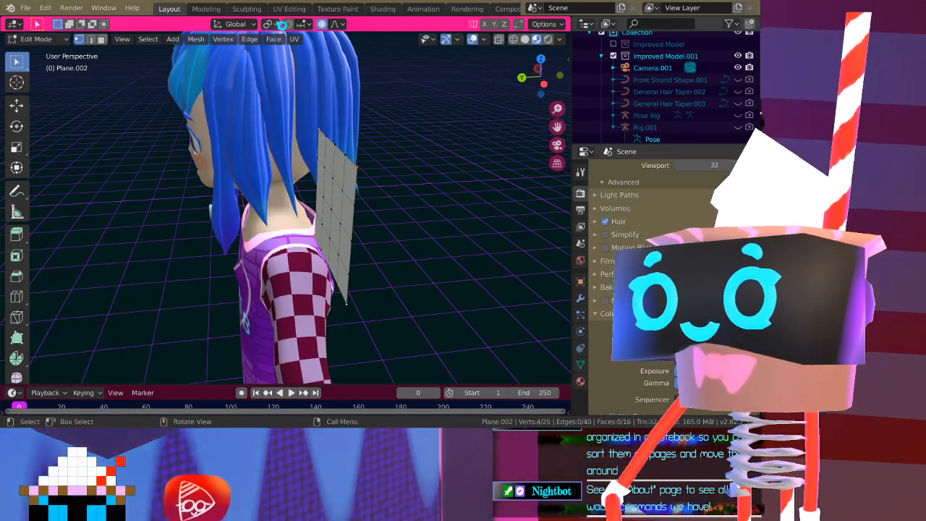
# Try to pull the plane's four corner vertices backward along the Y axis with the proportional editing size raised to about 0.42
pyautogui.press('g')
pyautogui.press('y')
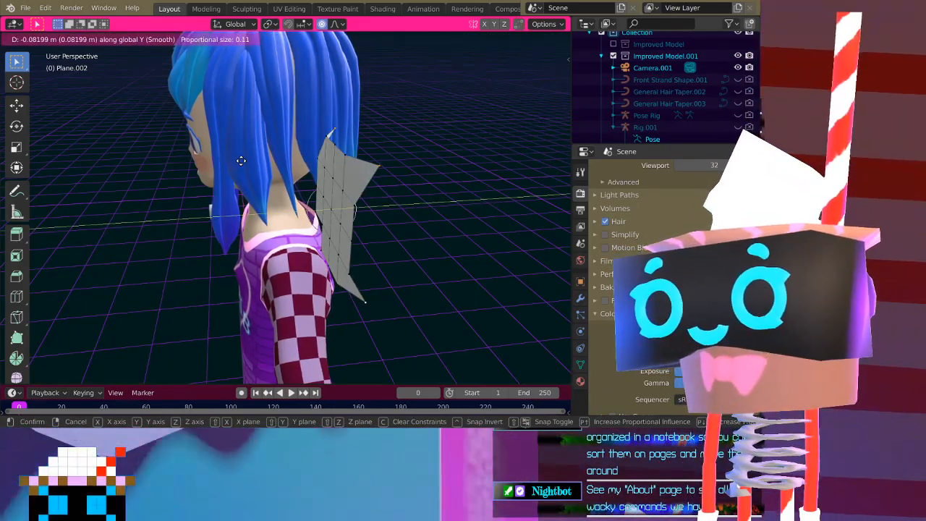
pyautogui.scroll(6, 243, 162)
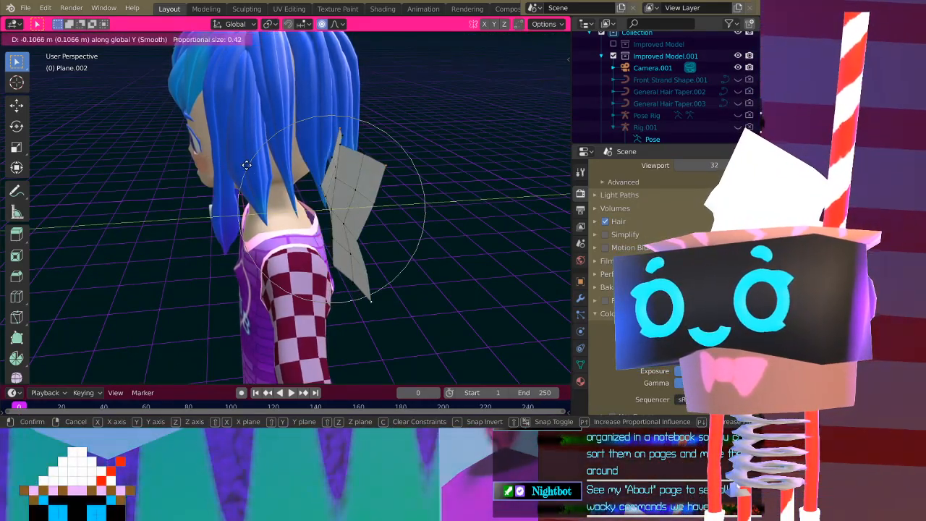
pyautogui.click(234, 165)
pyautogui.moveTo(235, 165); pyautogui.dragTo(316, 185, button='middle')
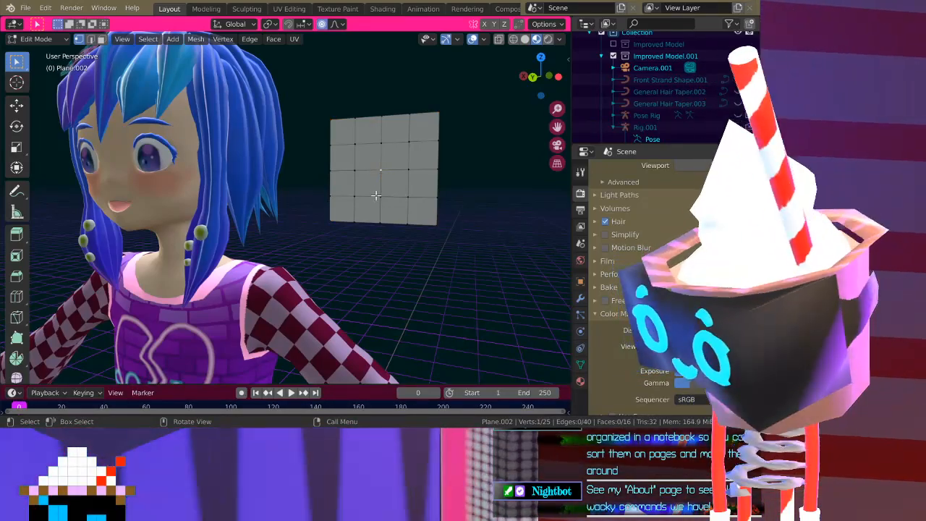
# Snap the 3D cursor to the plane's center vertex and delete all of the plane's vertices
pyautogui.hotkey('shift', 'a')
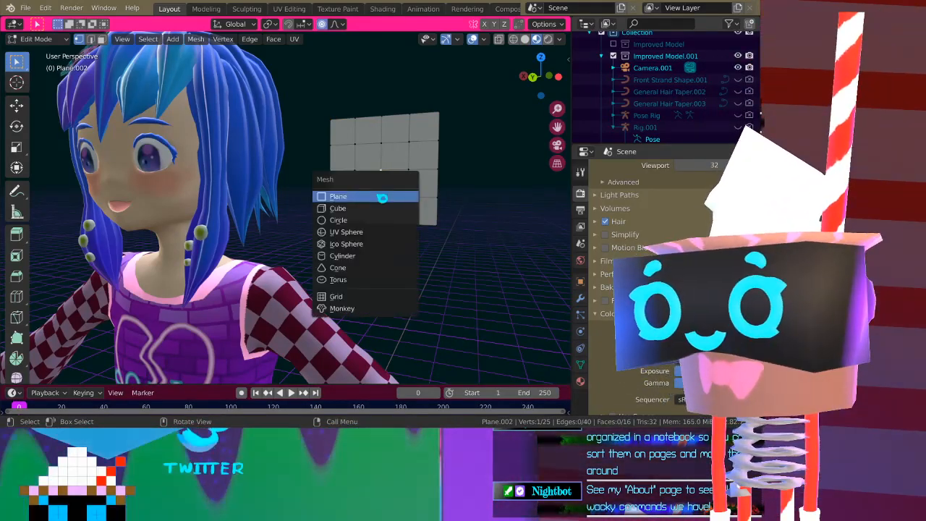
pyautogui.press('Escape')
pyautogui.hotkey('shift', 's')
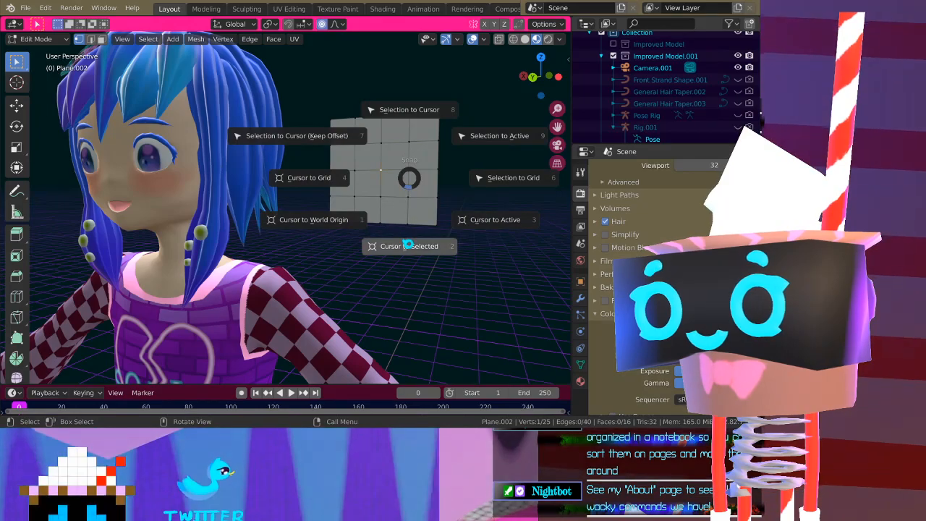
pyautogui.click(408, 246)
pyautogui.press('a')
pyautogui.press('x')
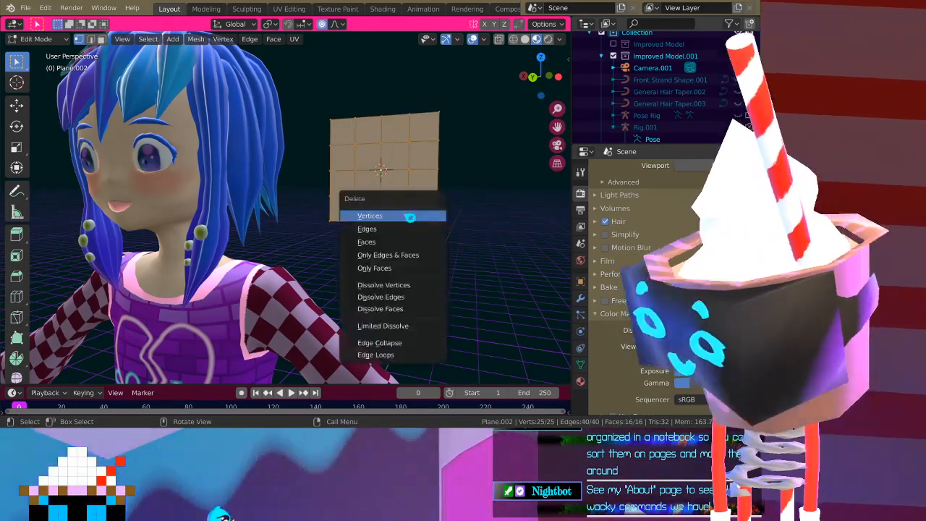
pyautogui.click(404, 214)
# Add a UV sphere with 32 segments, 16 rings and a 1 m radius at the 3D cursor
pyautogui.moveTo(403, 215); pyautogui.dragTo(368, 227, button='middle')
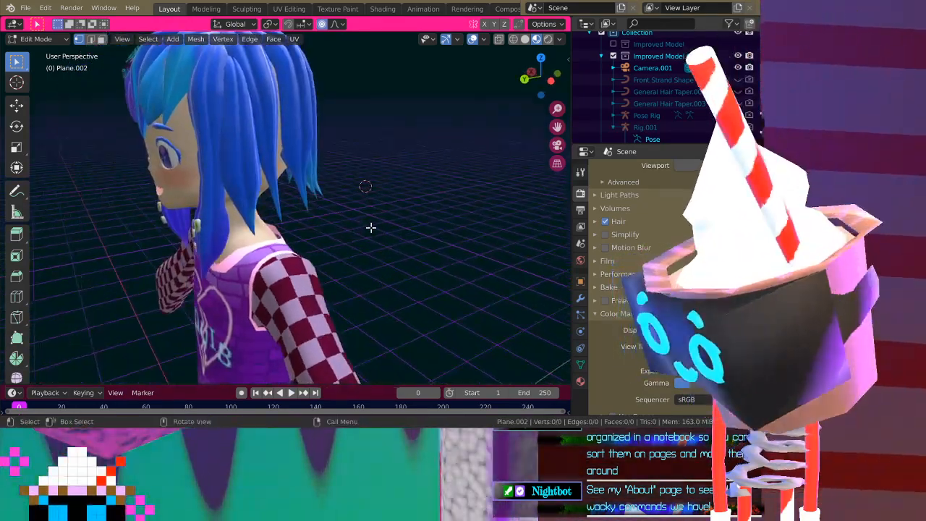
pyautogui.hotkey('shift', 'a')
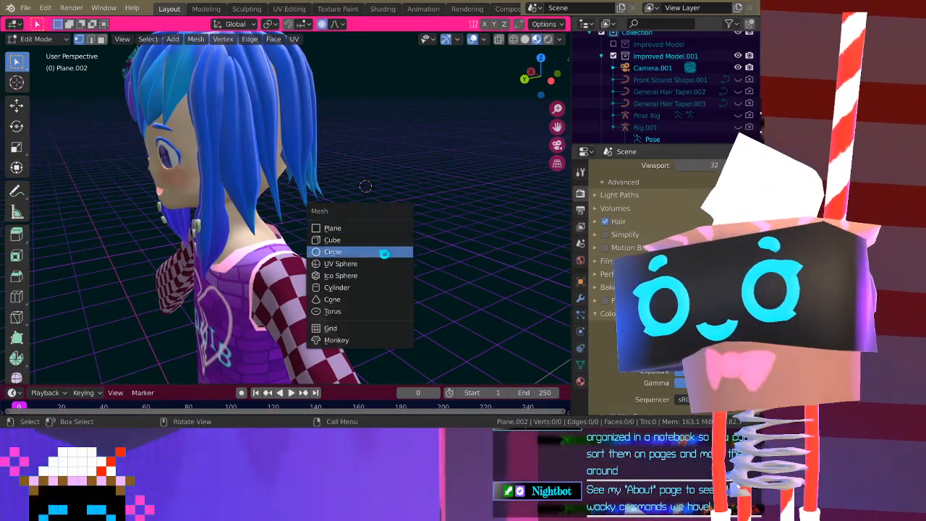
pyautogui.click(374, 263)
pyautogui.scroll(-10, 366, 267)
pyautogui.moveTo(366, 267); pyautogui.dragTo(315, 246, button='middle')
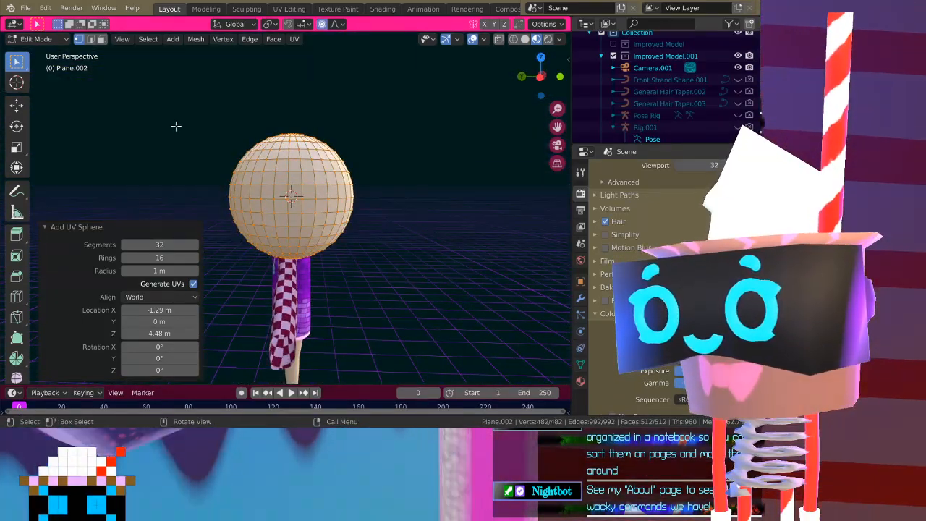
# In face select mode and wireframe shading, delete the rear half of the sphere from the left orthographic view
pyautogui.press('3')
pyautogui.keyDown('alt'); pyautogui.click(300, 166); pyautogui.keyUp('alt')
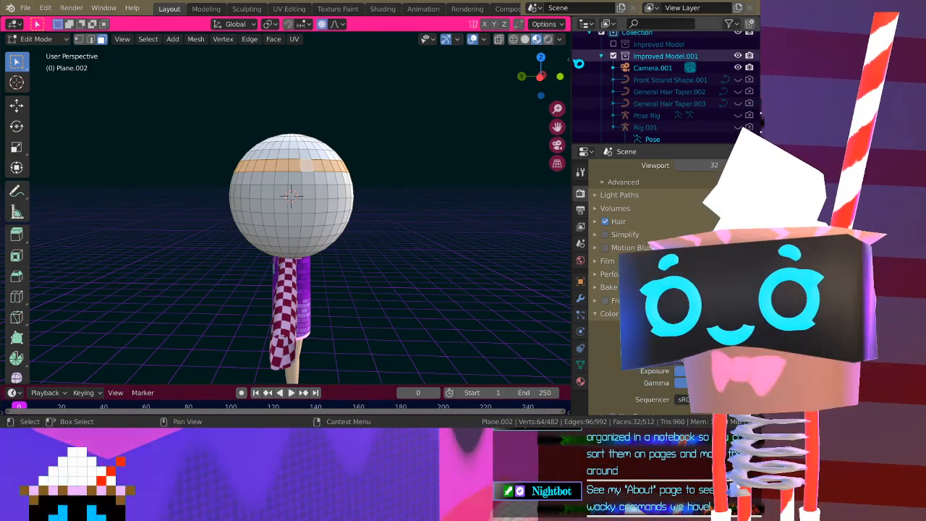
pyautogui.click(541, 76)
pyautogui.click(402, 128)
pyautogui.scroll(4, 292, 184)
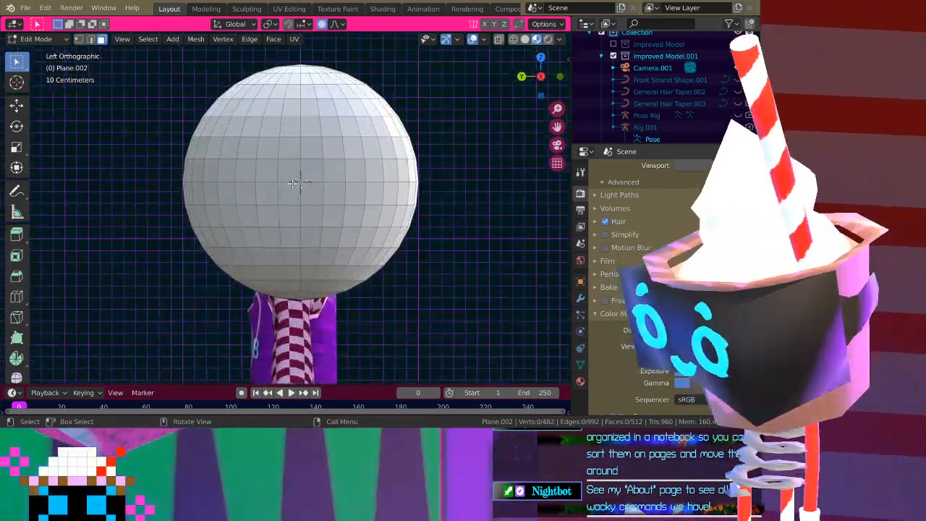
pyautogui.press('z')
pyautogui.click(349, 146)
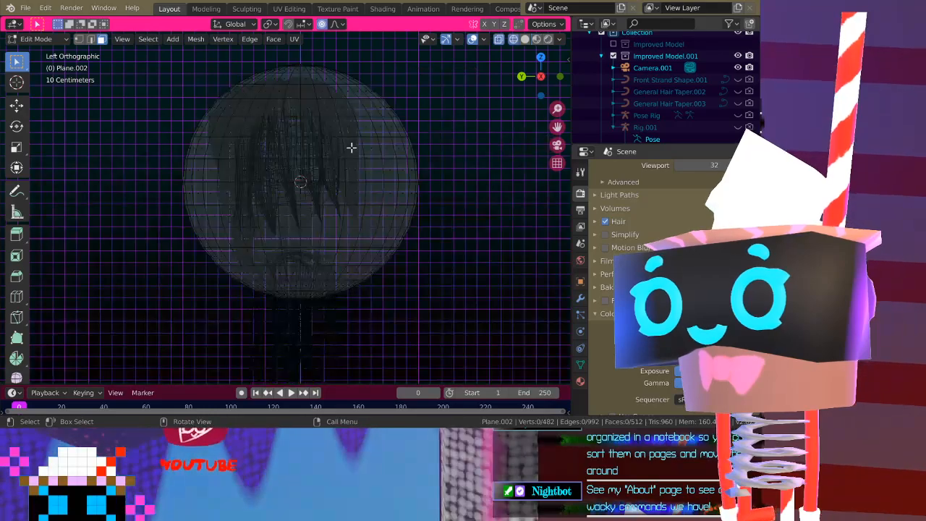
pyautogui.moveTo(305, 52); pyautogui.dragTo(485, 349)
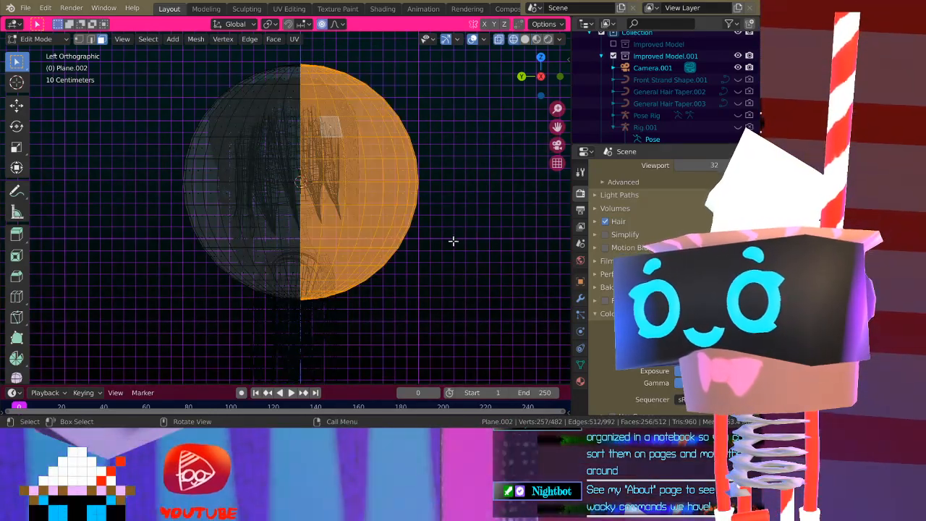
pyautogui.press('x')
pyautogui.click(428, 251)
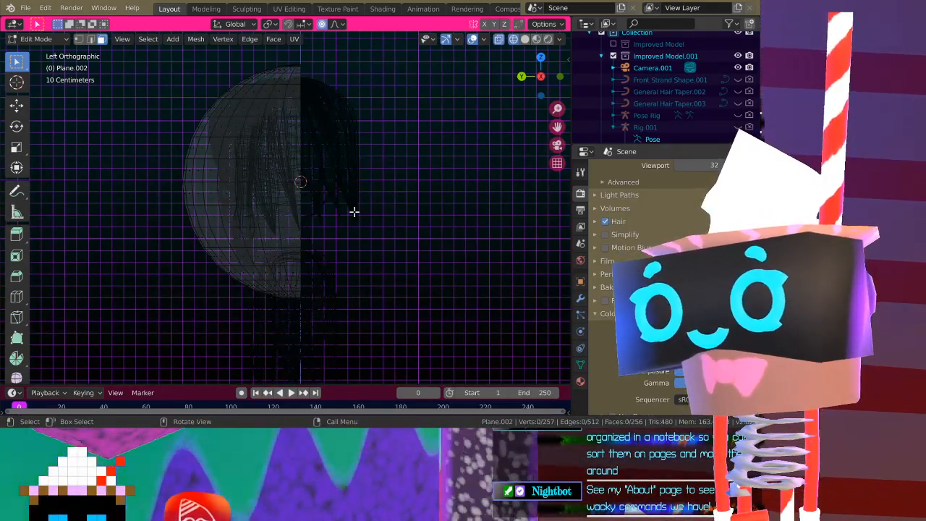
# Select all faces of the remaining front half of the sphere
pyautogui.moveTo(397, 331); pyautogui.dragTo(276, 41)
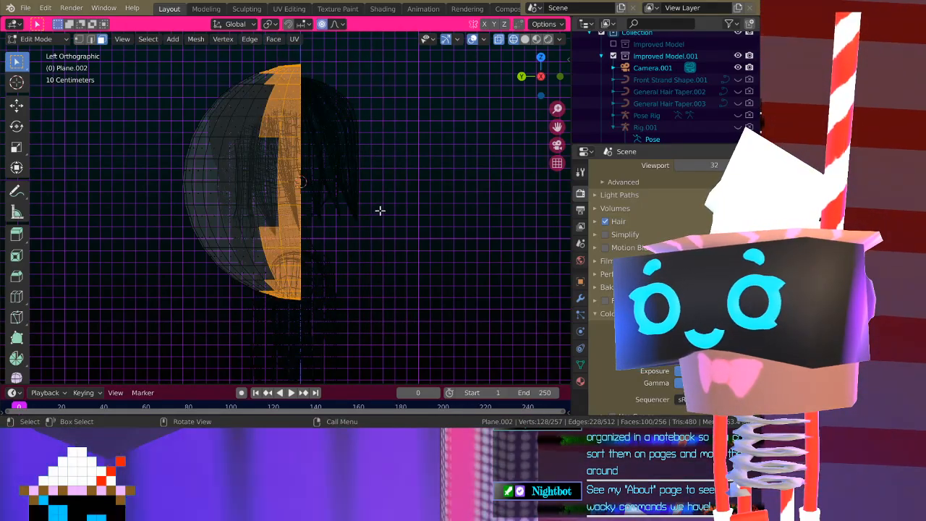
pyautogui.click(380, 211)
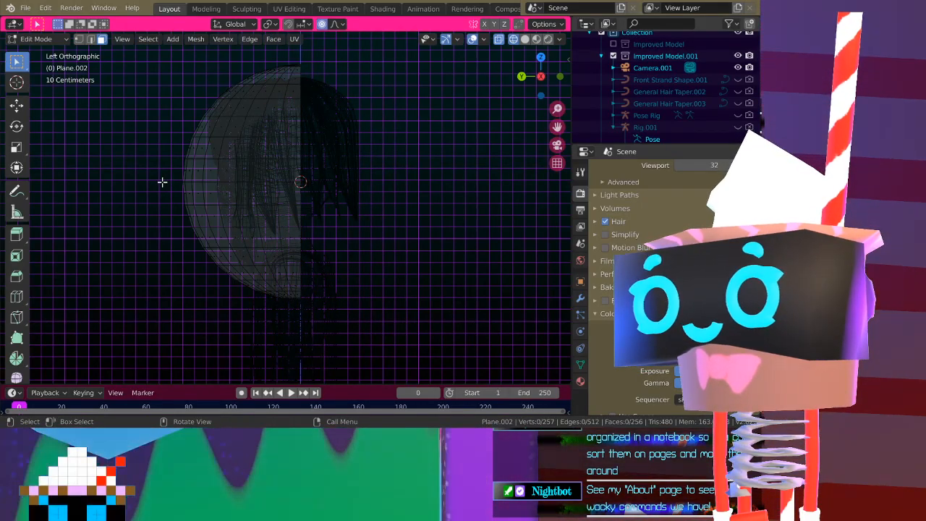
pyautogui.press('a')
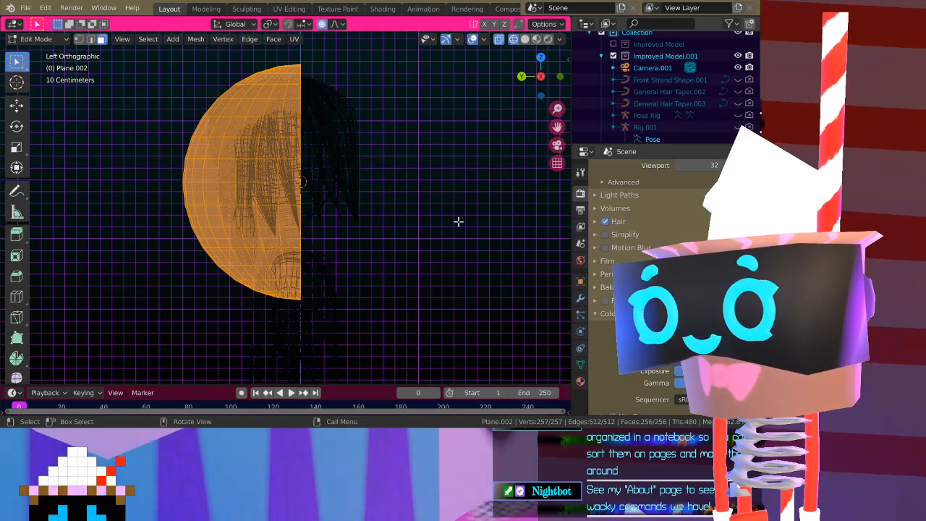
# Try to scale the half sphere along the X axis and undo it
pyautogui.press('s')
pyautogui.press('x')
pyautogui.click(373, 222)
pyautogui.hotkey('ctrl', 'z')
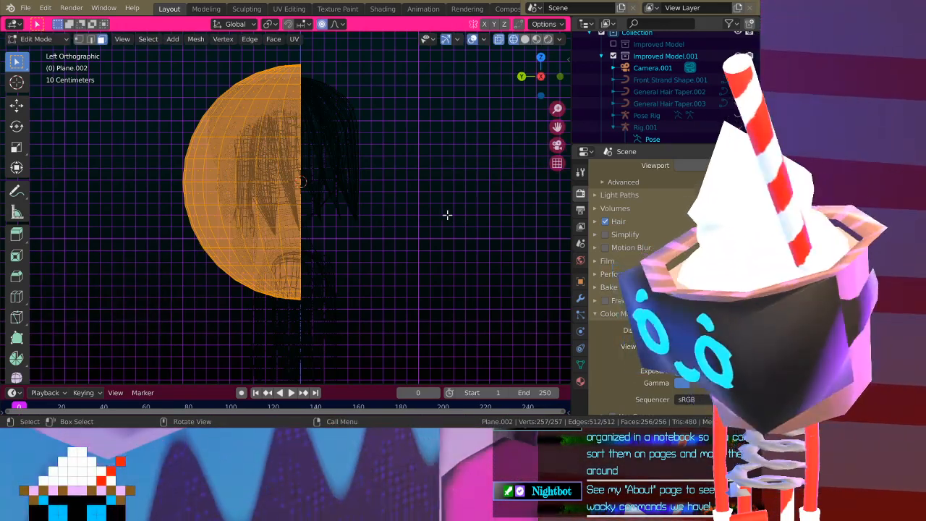
# Flatten the half sphere along the Y axis to a scale of 0.289 and return to material preview shading
pyautogui.press('s')
pyautogui.press('y')
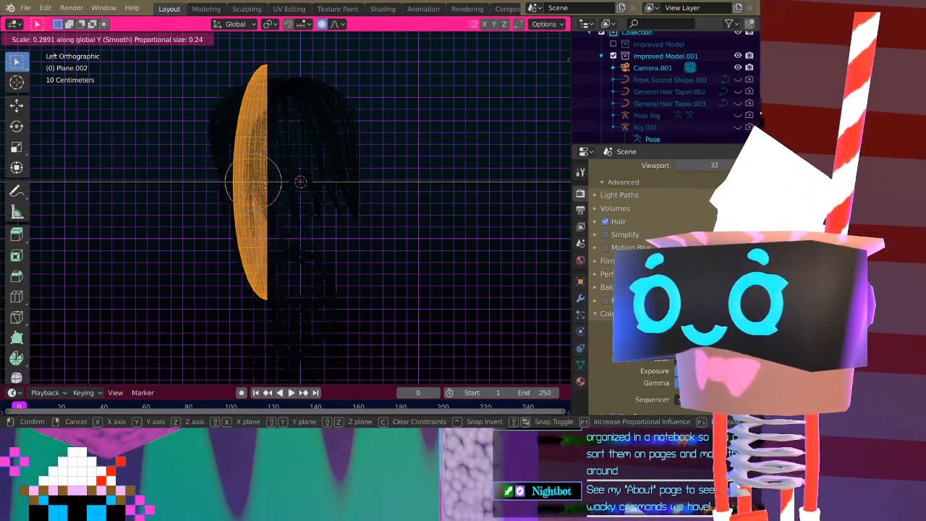
pyautogui.click(283, 227)
pyautogui.moveTo(283, 228)
pyautogui.mouseDown(button='middle')
pyautogui.moveTo(370, 256)
pyautogui.moveTo(340, 229)
pyautogui.mouseUp(button='middle')
pyautogui.press('z')
pyautogui.click(467, 228)
pyautogui.moveTo(439, 231)
pyautogui.mouseDown(button='middle')
pyautogui.moveTo(314, 206)
pyautogui.moveTo(223, 217)
pyautogui.moveTo(297, 219)
pyautogui.moveTo(294, 189)
pyautogui.mouseUp(button='middle')
pyautogui.press('z')
pyautogui.click(313, 275)
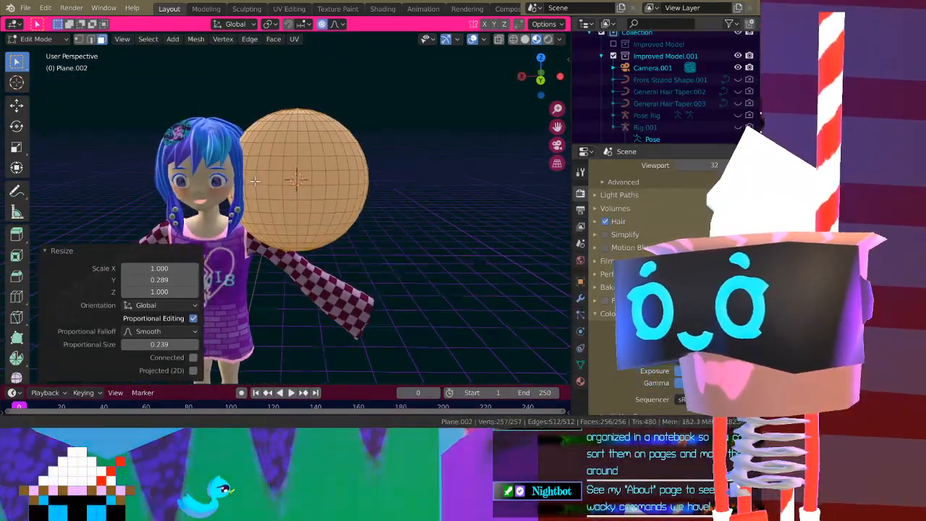
# Scale the flattened dome down uniformly to less than half its size
pyautogui.scroll(5, 253, 181)
pyautogui.scroll(-5, 311, 168)
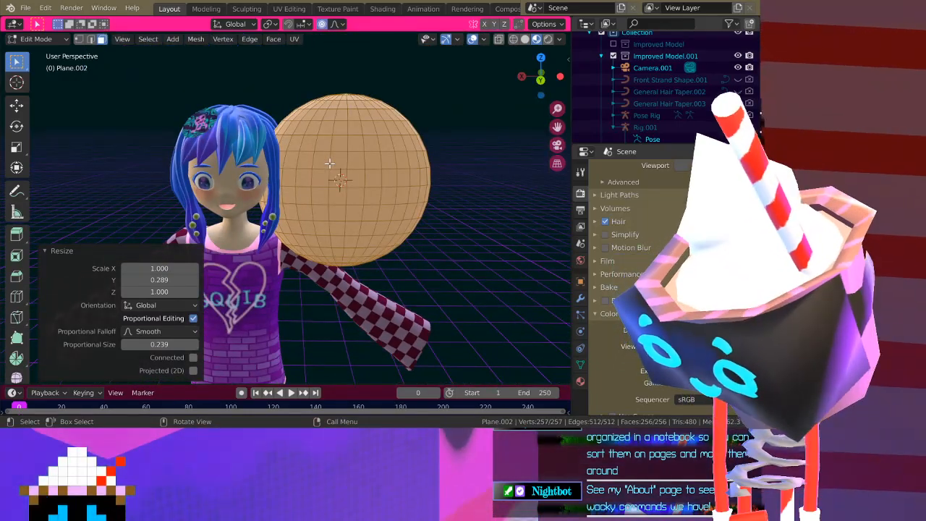
pyautogui.moveTo(330, 164)
pyautogui.mouseDown(button='middle')
pyautogui.moveTo(238, 167)
pyautogui.moveTo(334, 177)
pyautogui.mouseUp(button='middle')
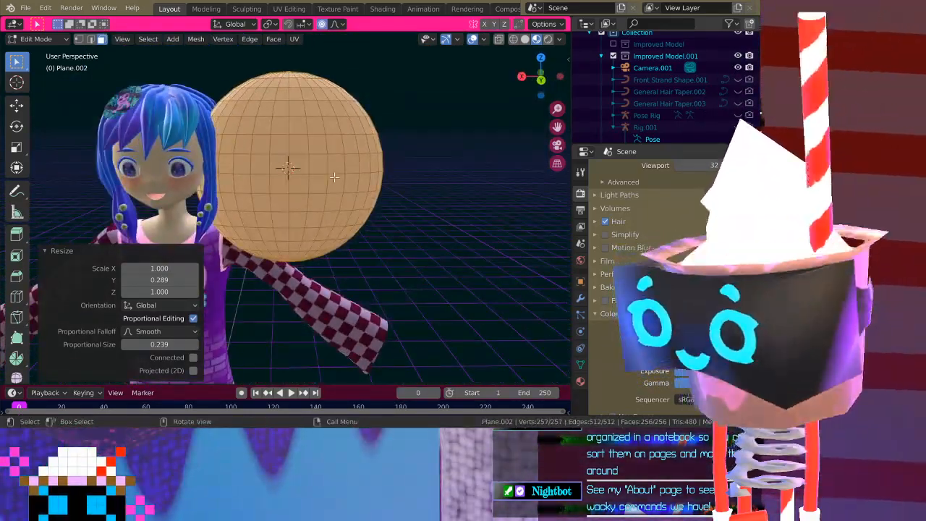
pyautogui.press('Tab')
pyautogui.press('Tab')
pyautogui.press('s')
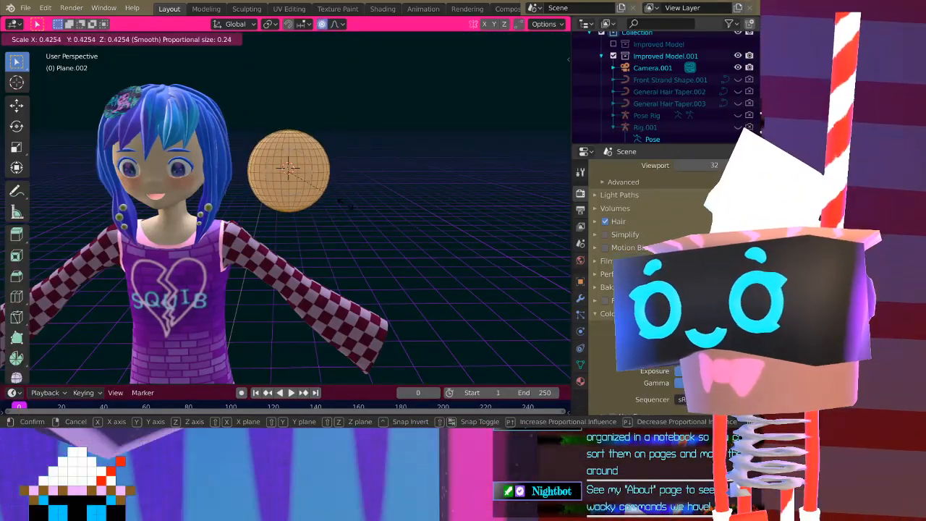
pyautogui.click(321, 213)
# Turn off proportional editing and scale the dome uniformly by about 0.597
pyautogui.press('o')
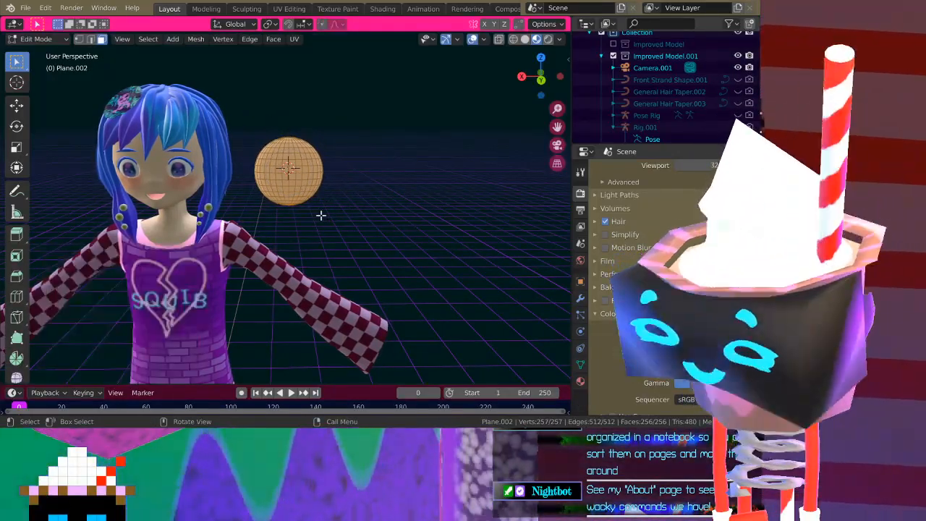
pyautogui.scroll(2, 320, 215)
pyautogui.press('s')
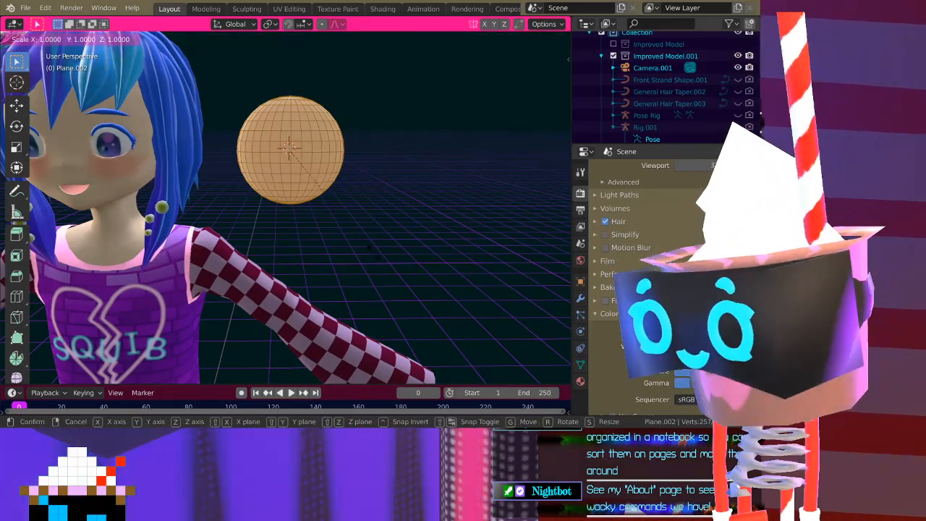
pyautogui.click(306, 227)
pyautogui.scroll(1, 286, 199)
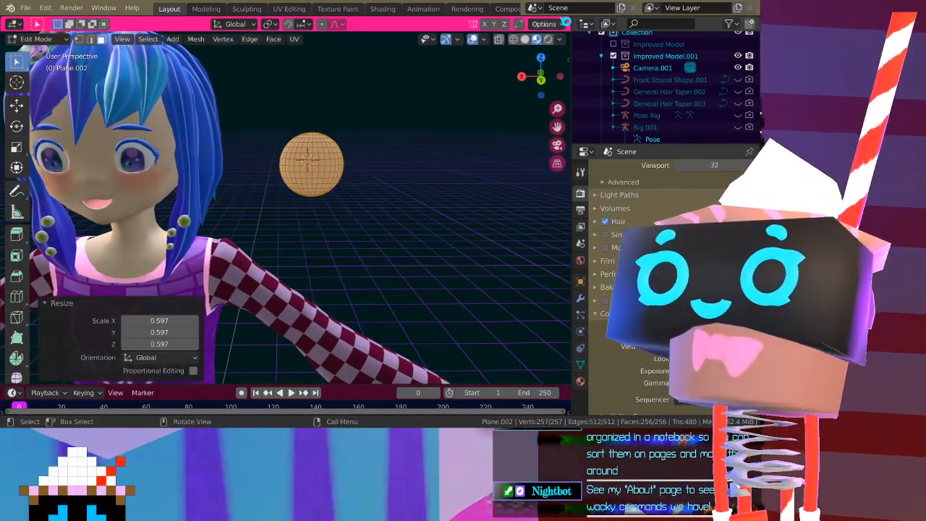
# Return to Object Mode and apply smooth shading to the dome
pyautogui.press('Tab')
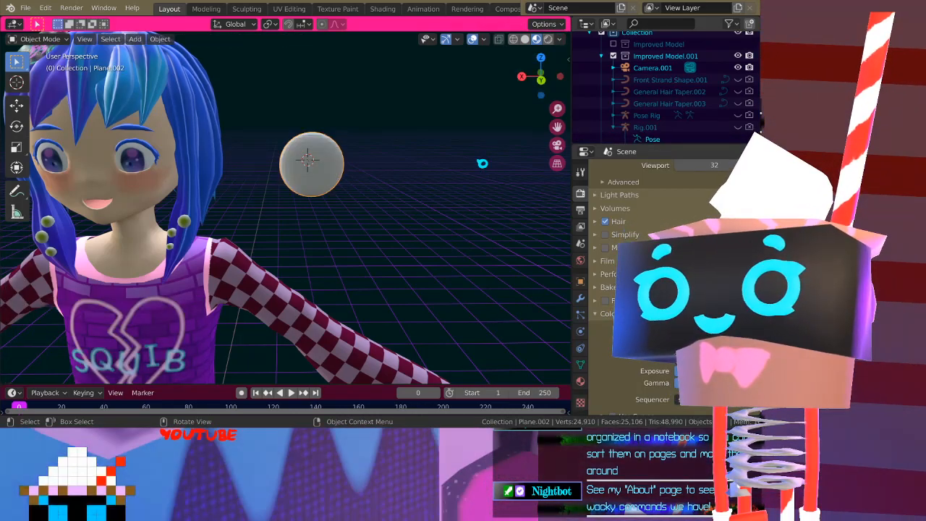
pyautogui.click(160, 38)
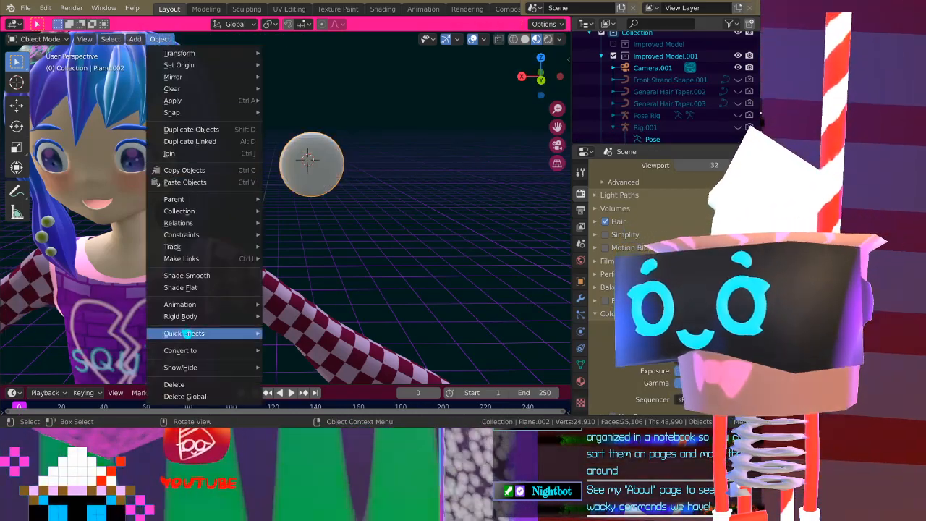
pyautogui.click(209, 277)
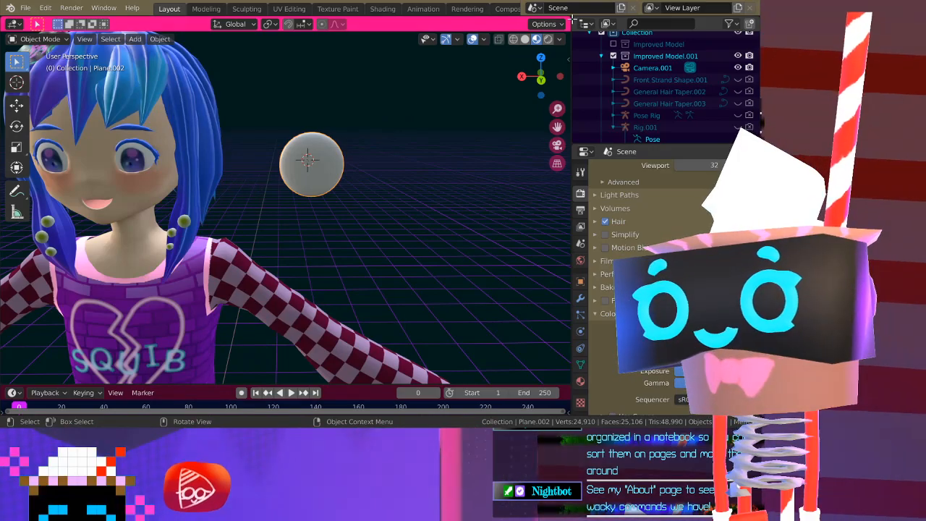
# Enlarge the timeline area slightly and view the dome beside the head from a raised side angle
pyautogui.scroll(-4, 340, 137)
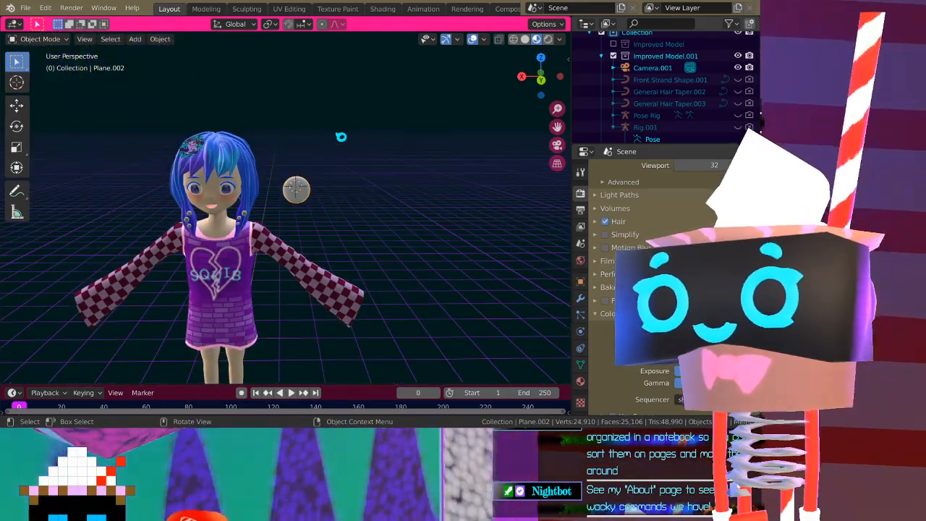
pyautogui.scroll(2, 341, 136)
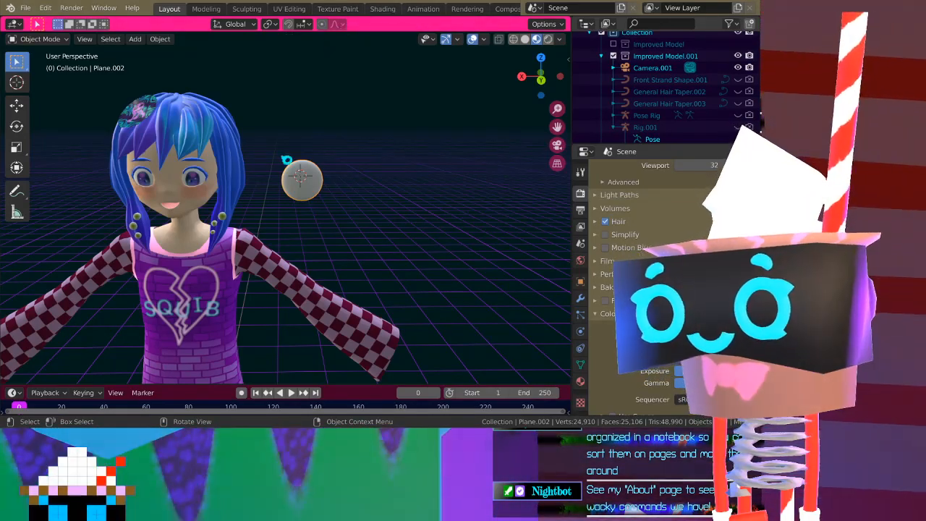
pyautogui.scroll(-1, 170, 376)
pyautogui.moveTo(175, 384)
pyautogui.mouseDown()
pyautogui.moveTo(177, 308)
pyautogui.moveTo(182, 373)
pyautogui.mouseUp()
pyautogui.moveTo(297, 246)
pyautogui.mouseDown(button='middle')
pyautogui.moveTo(265, 245)
pyautogui.moveTo(303, 258)
pyautogui.mouseUp(button='middle')
pyautogui.scroll(3, 298, 175)
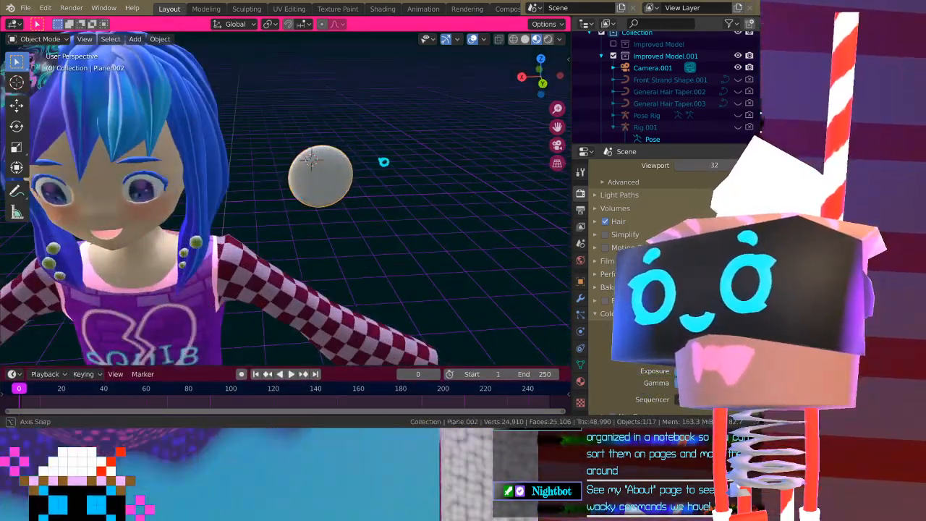
pyautogui.moveTo(298, 176); pyautogui.dragTo(287, 165, button='middle')
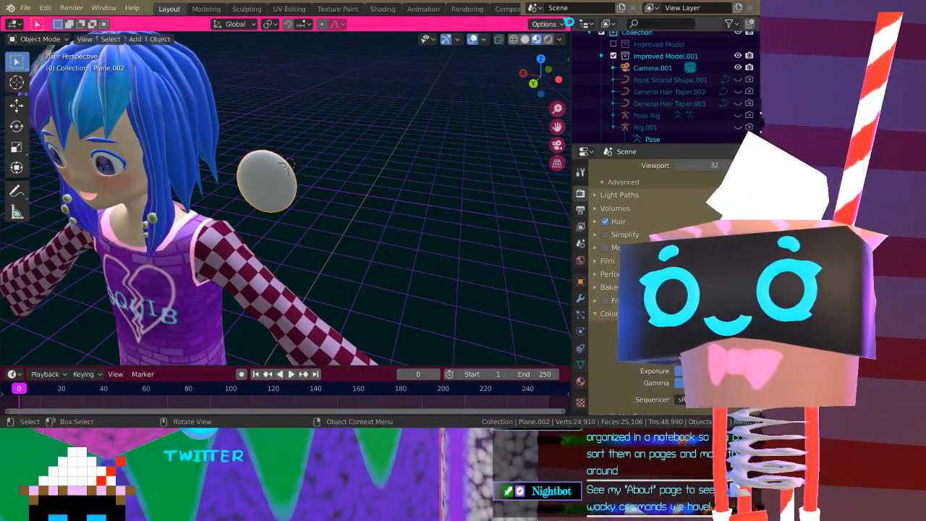
# Split the 3D viewport into two side-by-side areas and switch the new one to the Image Editor
pyautogui.moveTo(570, 15); pyautogui.dragTo(364, 29)
pyautogui.click(381, 24)
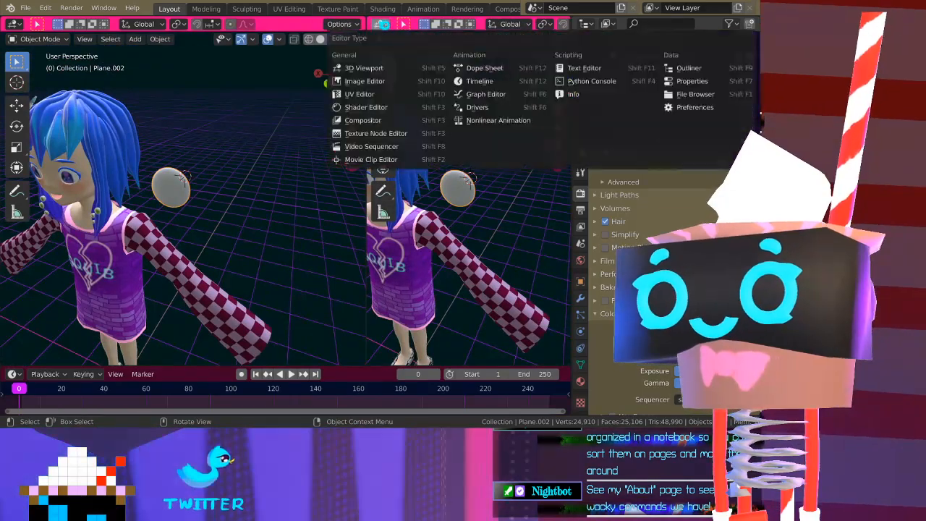
pyautogui.click(386, 80)
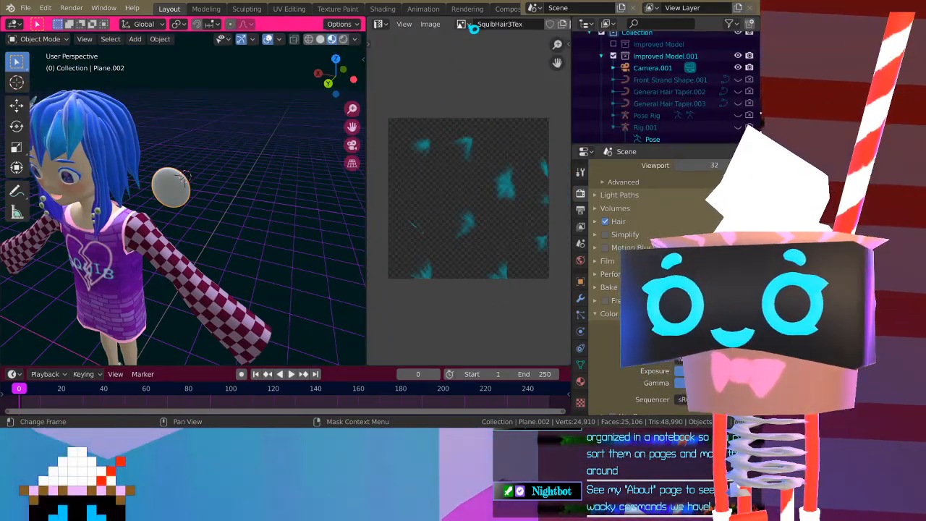
# Switch the new Image Editor area to the UV Editor
pyautogui.click(468, 25)
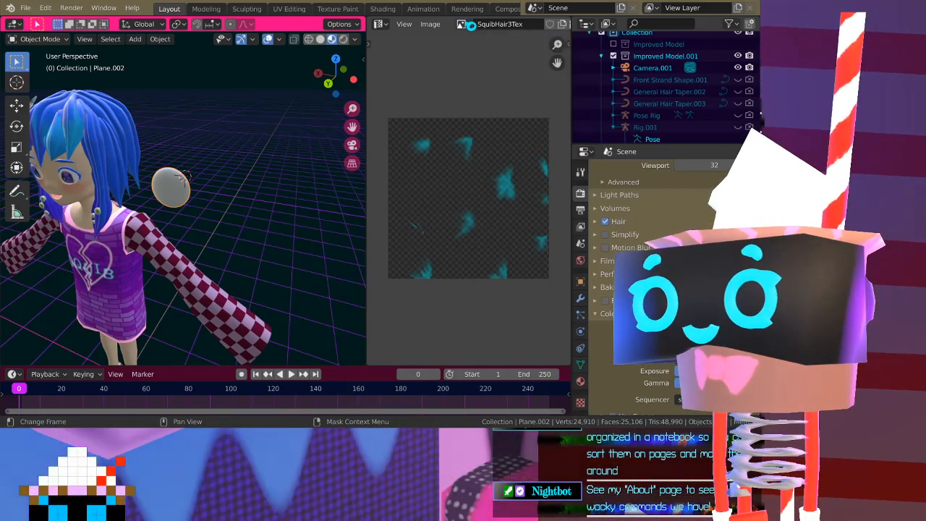
pyautogui.click(378, 23)
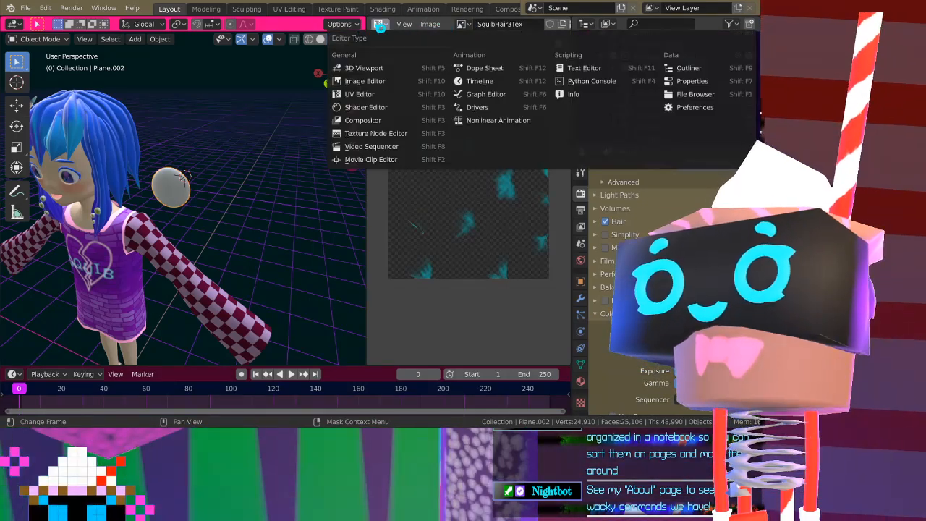
pyautogui.click(360, 95)
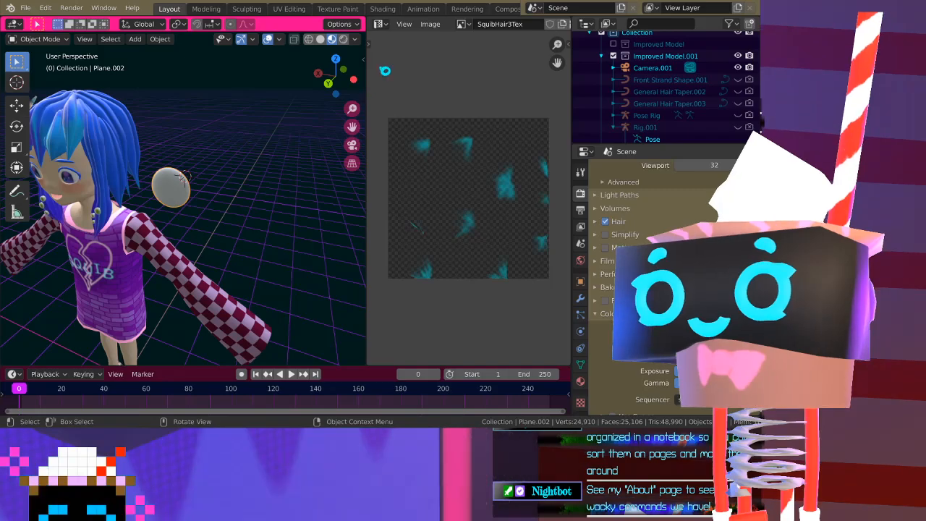
# Load the existing SquibEyeTex.PNG image into the UV Editor in place of the hair texture
pyautogui.click(464, 25)
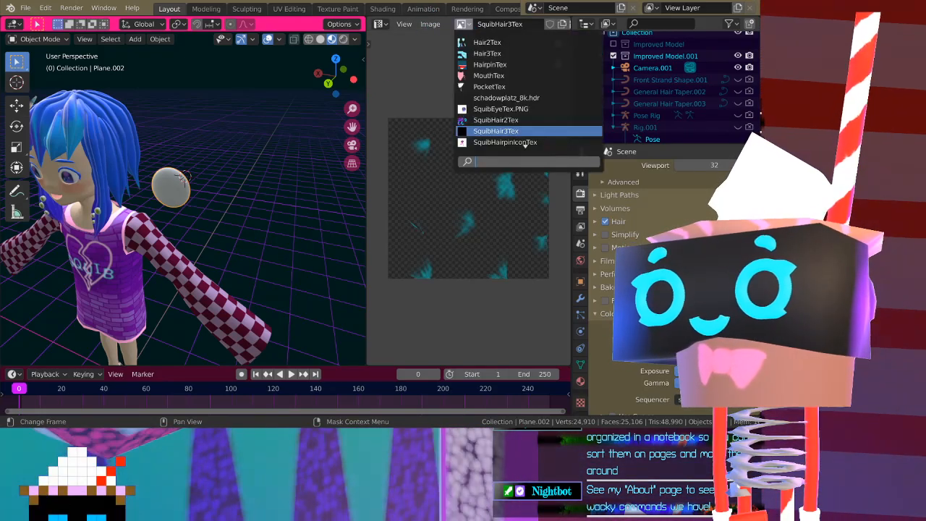
pyautogui.scroll(7, 526, 145)
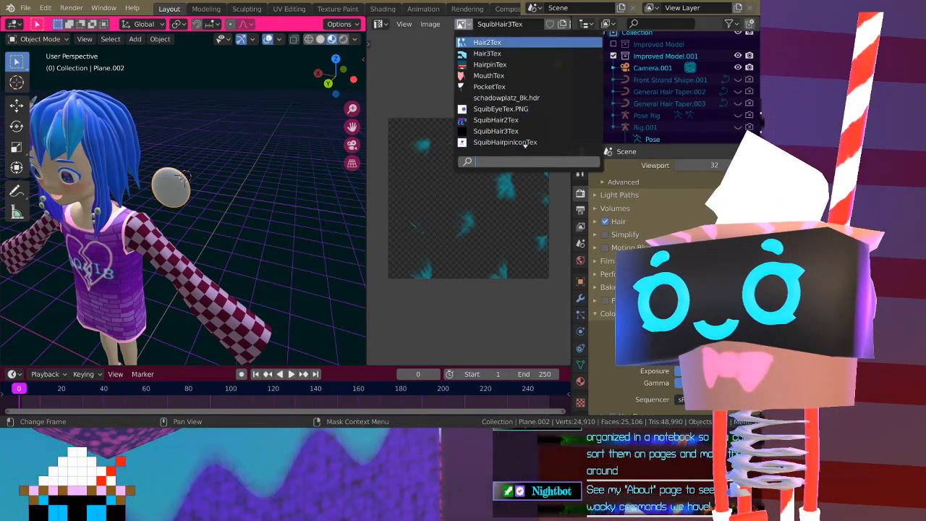
pyautogui.scroll(-13, 525, 144)
pyautogui.scroll(13, 525, 145)
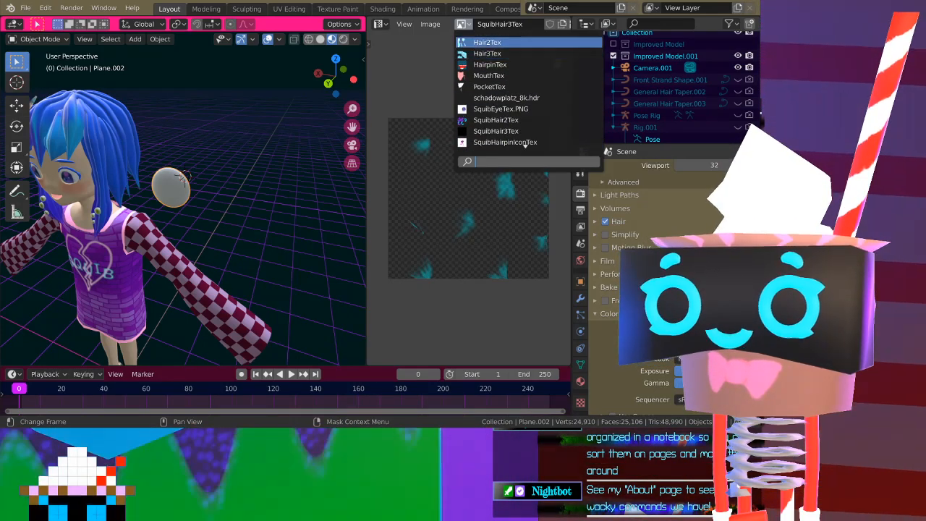
pyautogui.scroll(-7, 526, 144)
pyautogui.scroll(1, 525, 145)
pyautogui.press('Return')
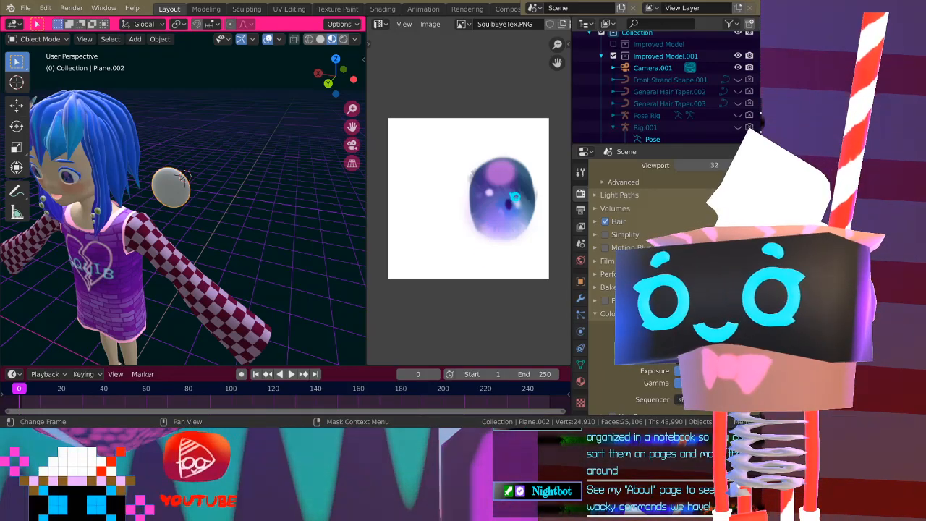
pyautogui.scroll(-3, 522, 196)
pyautogui.scroll(6, 521, 196)
pyautogui.scroll(-1, 521, 196)
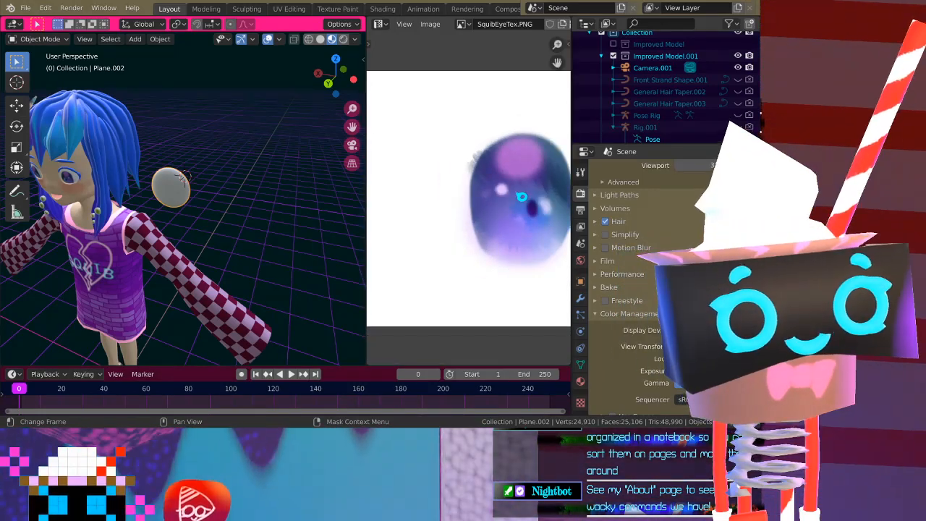
# Unwrap all of the dome's faces in Edit Mode, then return to Object Mode
pyautogui.moveTo(214, 192); pyautogui.dragTo(244, 171, button='middle')
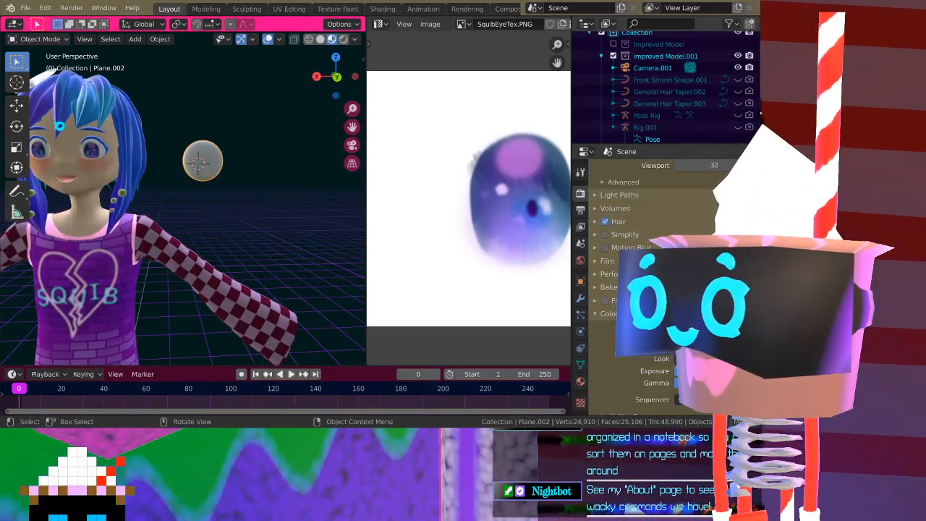
pyautogui.moveTo(203, 163); pyautogui.dragTo(233, 177, button='middle')
pyautogui.press('Tab')
pyautogui.press('Tab')
pyautogui.press('Tab')
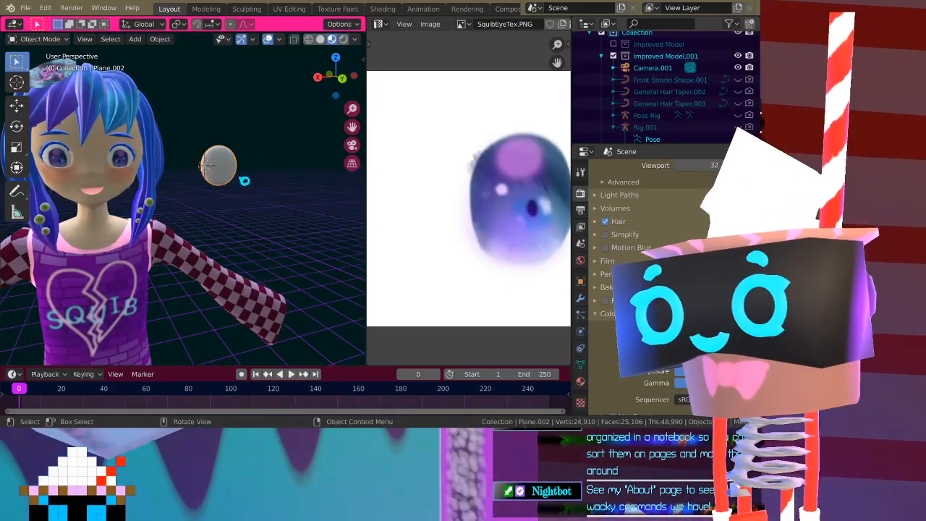
pyautogui.moveTo(231, 182); pyautogui.dragTo(220, 233, button='middle')
pyautogui.scroll(3, 97, 180)
pyautogui.press('u')
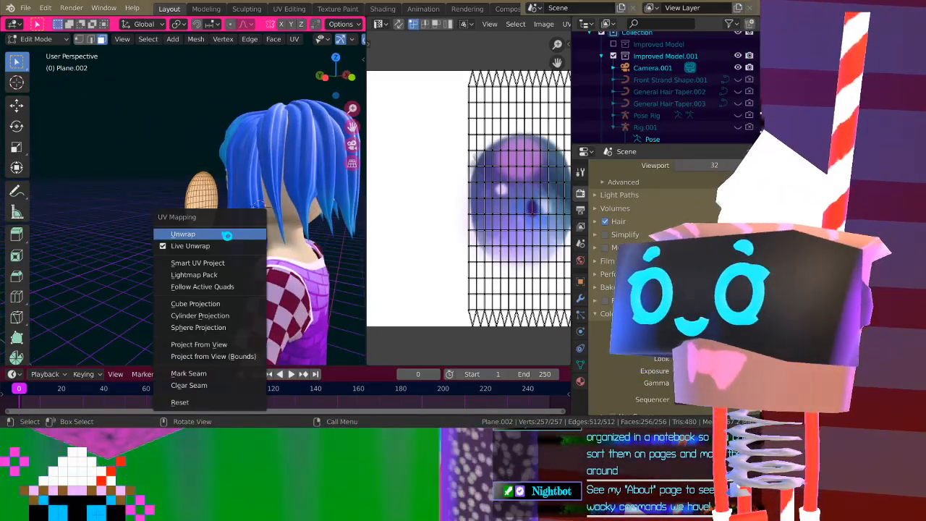
pyautogui.click(221, 234)
pyautogui.press('Home')
pyautogui.moveTo(187, 229); pyautogui.dragTo(285, 236, button='middle')
pyautogui.press('Tab')
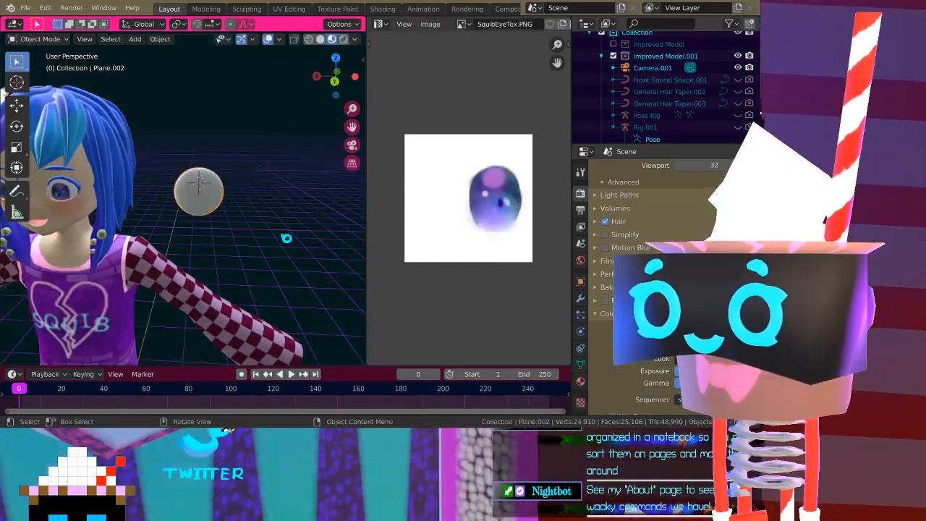
# Create a new material for the dome and name it EyeMat2
pyautogui.scroll(3, 287, 236)
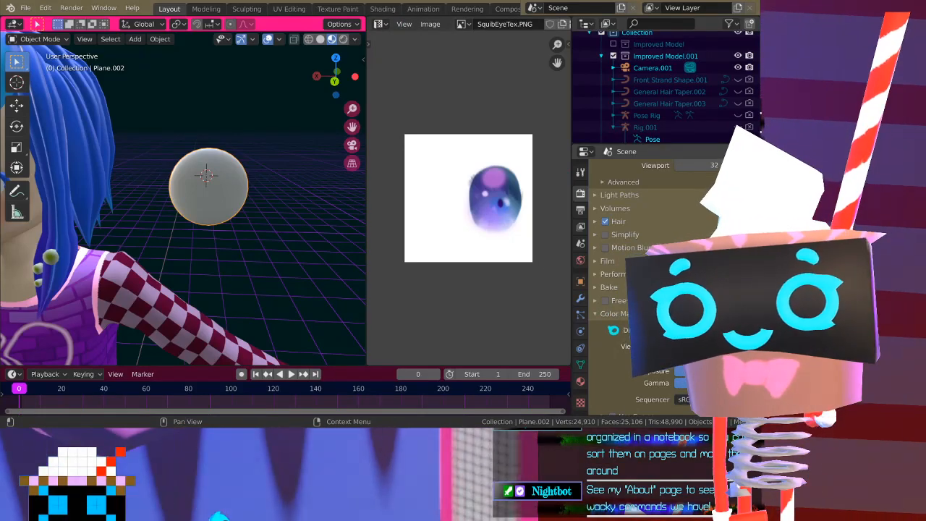
pyautogui.scroll(-1, 617, 328)
pyautogui.click(580, 381)
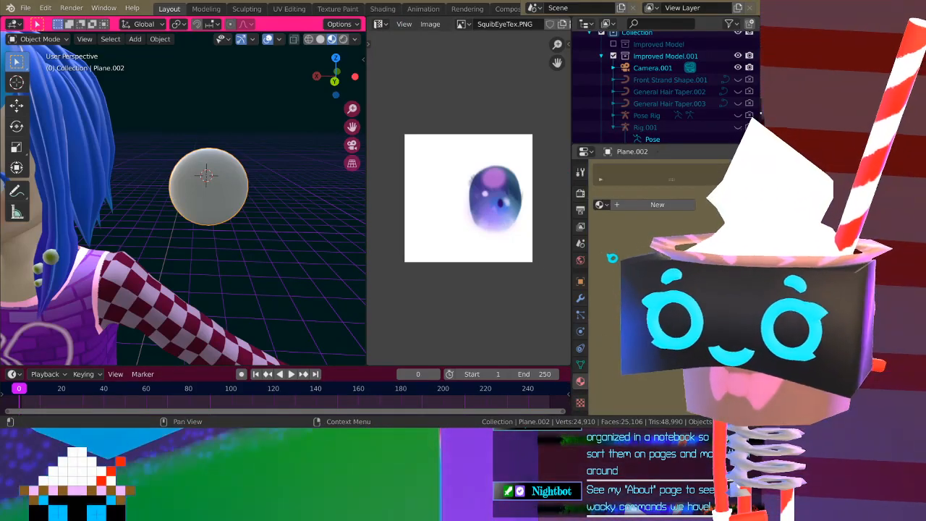
pyautogui.click(599, 204)
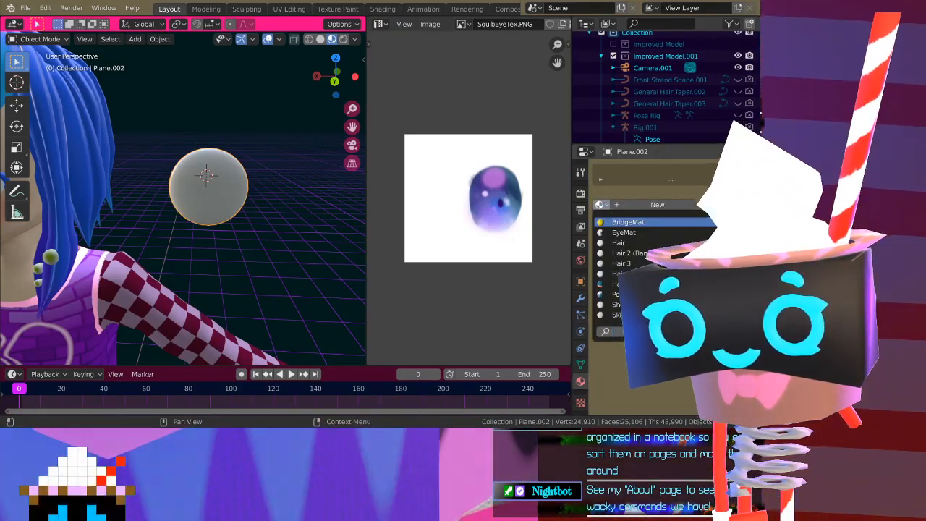
pyautogui.click(654, 202)
pyautogui.click(657, 205)
pyautogui.click(643, 202)
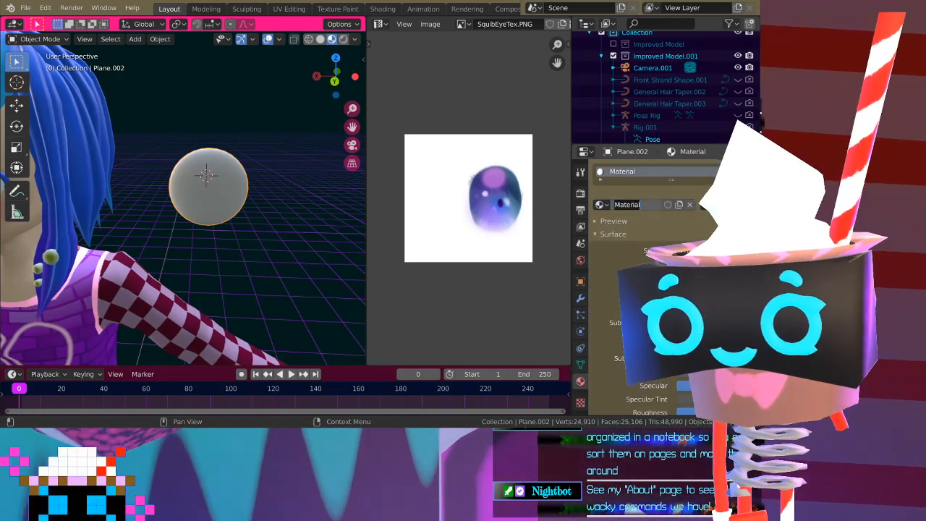
pyautogui.write('eYEm')
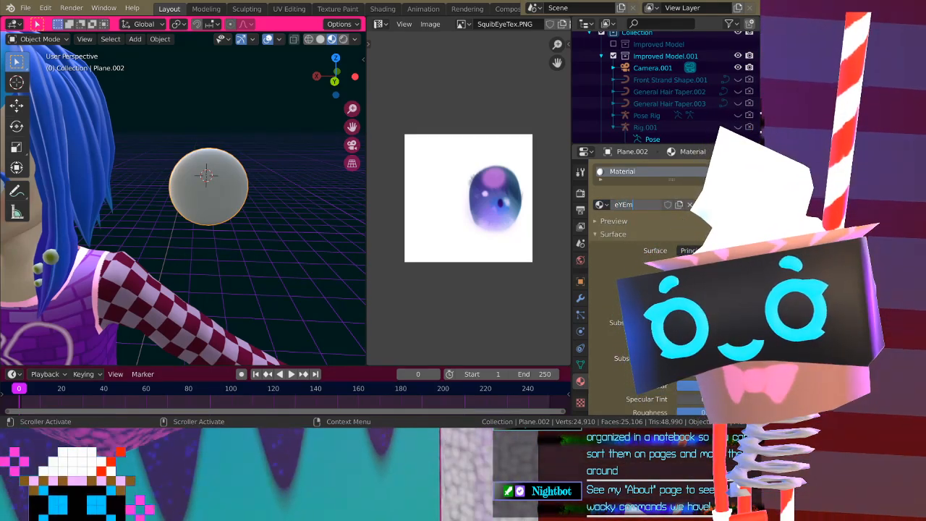
pyautogui.press('BackSpace')
pyautogui.press('BackSpace')
pyautogui.press('BackSpace')
pyautogui.press('BackSpace')
pyautogui.write('Eye')
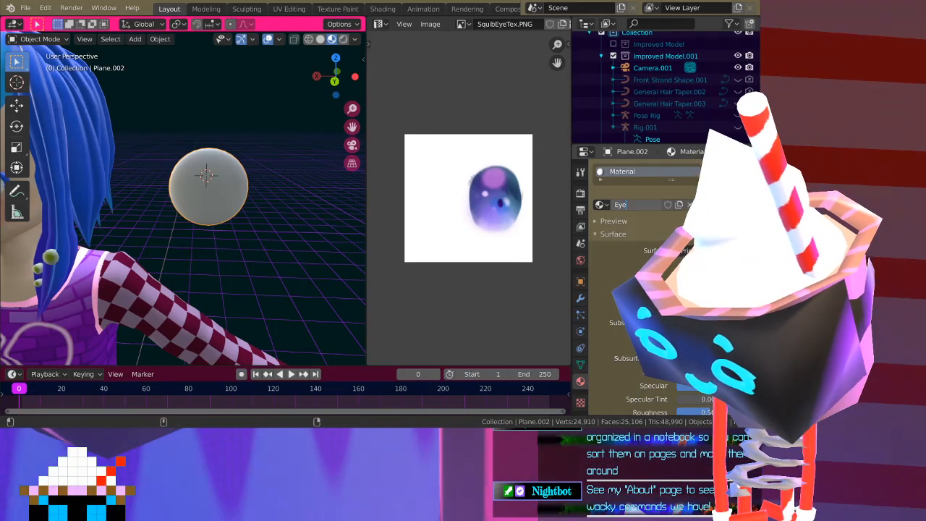
pyautogui.write('Mat2')
pyautogui.press('Return')
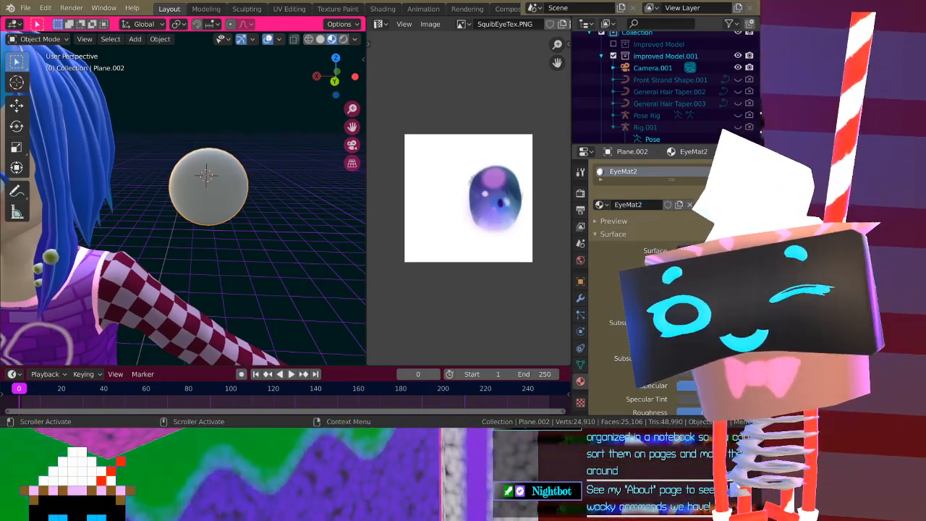
# Link an Image Texture to EyeMat2's Base Color and assign the SquibEyeTex.PNG image to it
pyautogui.click(745, 296)
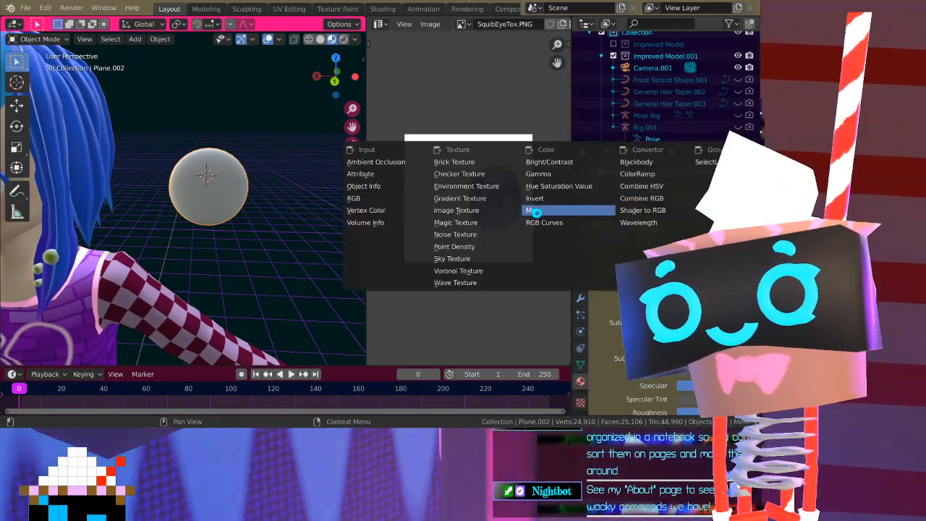
pyautogui.click(456, 210)
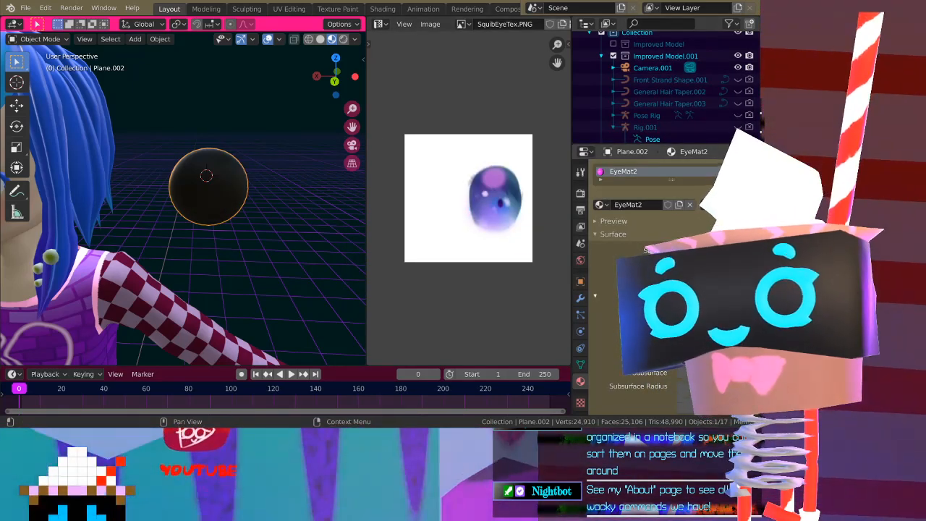
pyautogui.click(684, 309)
pyautogui.scroll(-12, 625, 246)
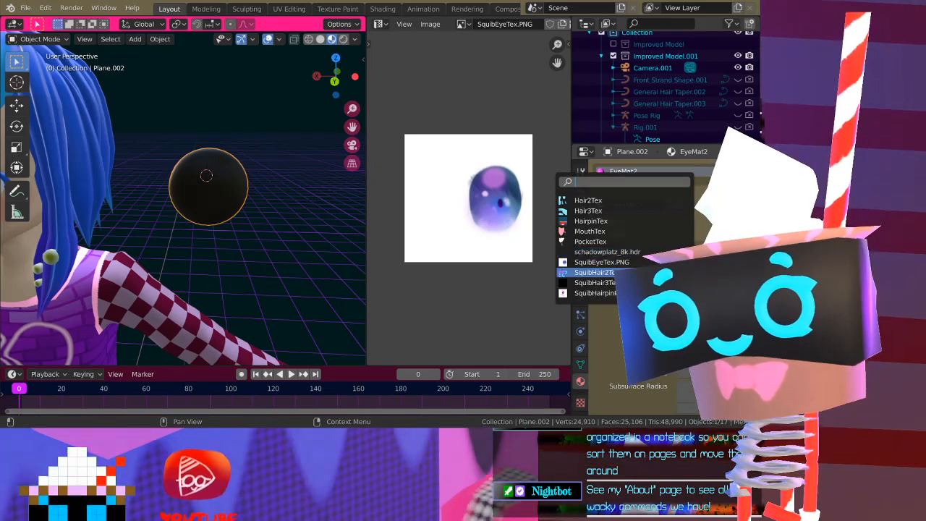
pyautogui.scroll(-5, 625, 246)
pyautogui.scroll(13, 624, 246)
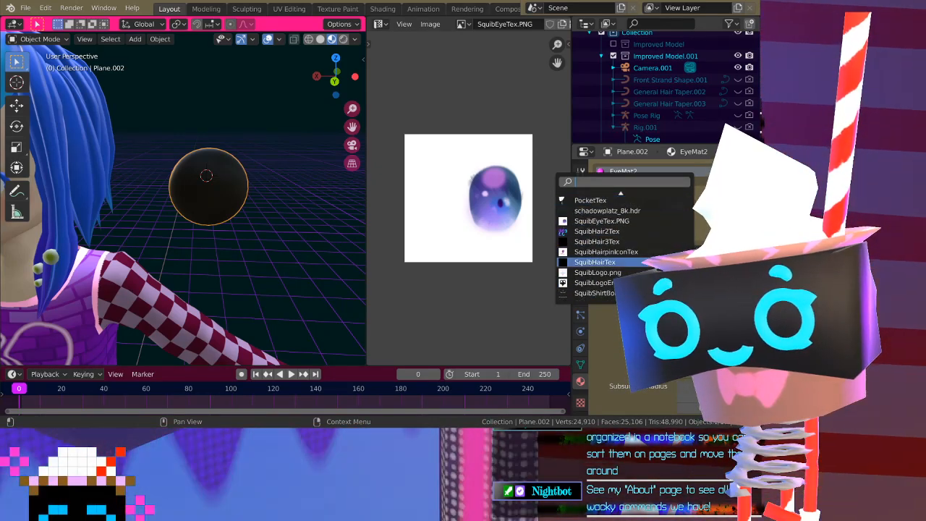
pyautogui.scroll(7, 624, 261)
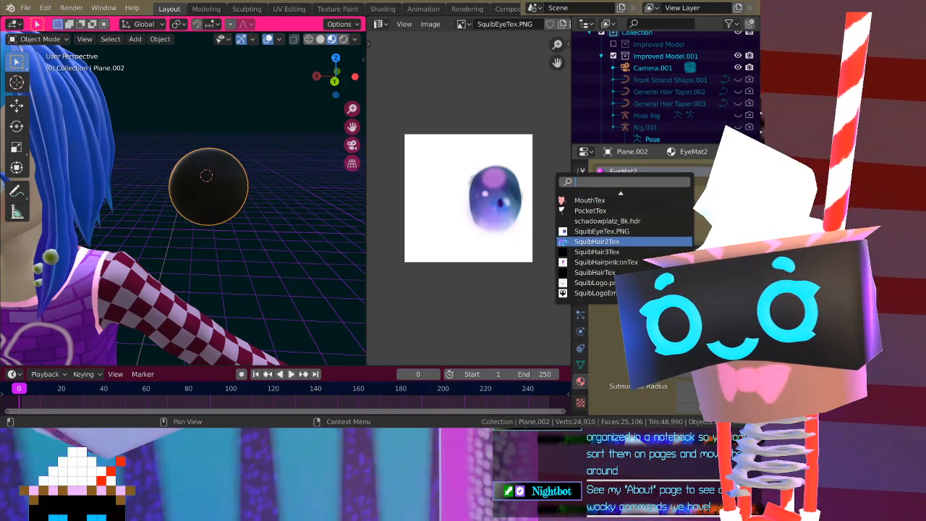
pyautogui.click(602, 230)
# Select all of the dome's UVs, scale them to about 0.9 and rotate them by about -99 degrees
pyautogui.moveTo(207, 176); pyautogui.dragTo(231, 190, button='middle')
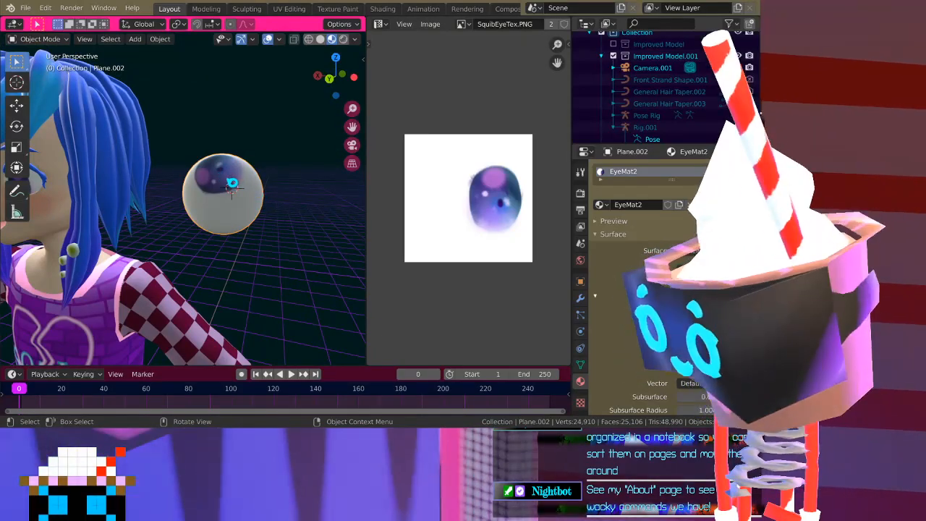
pyautogui.press('Tab')
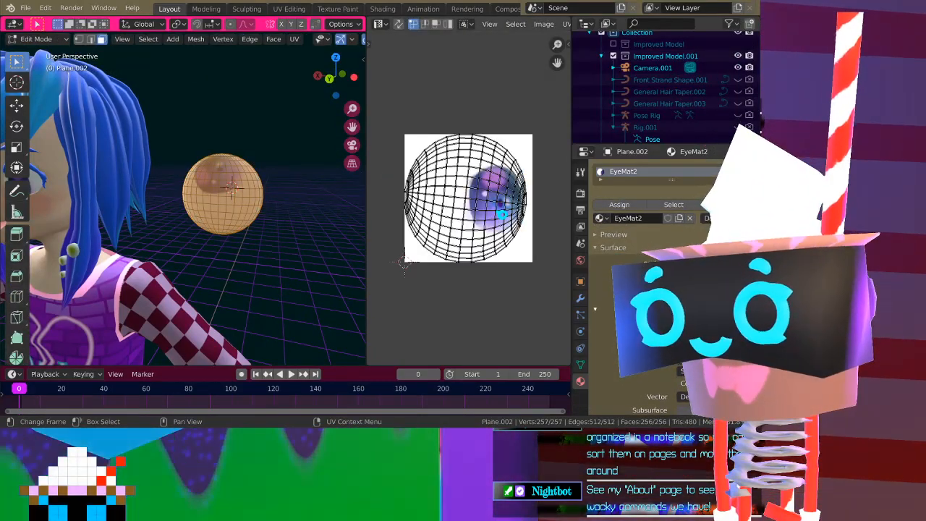
pyautogui.press('a')
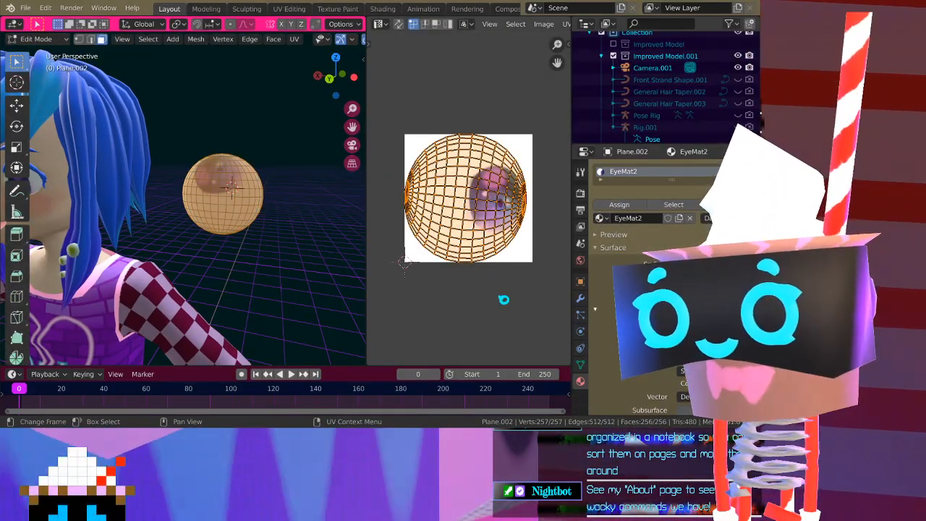
pyautogui.press('s')
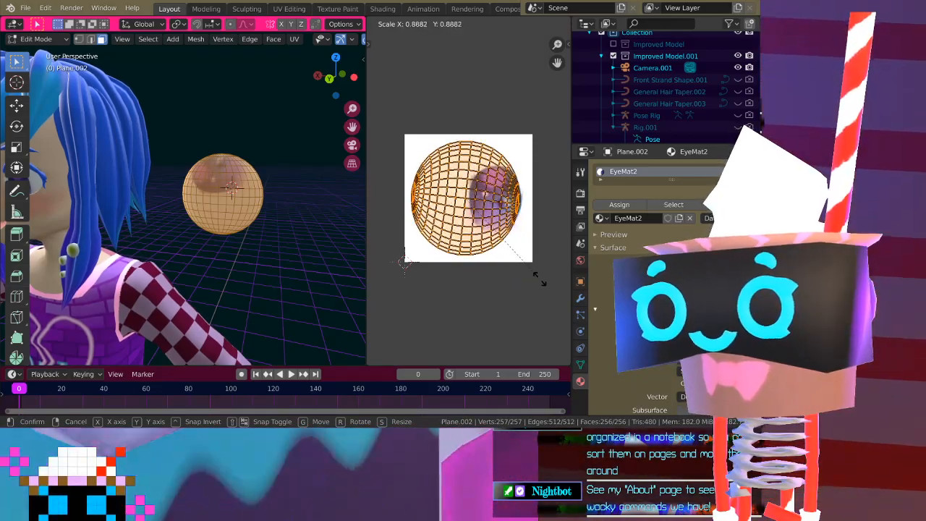
pyautogui.click(550, 282)
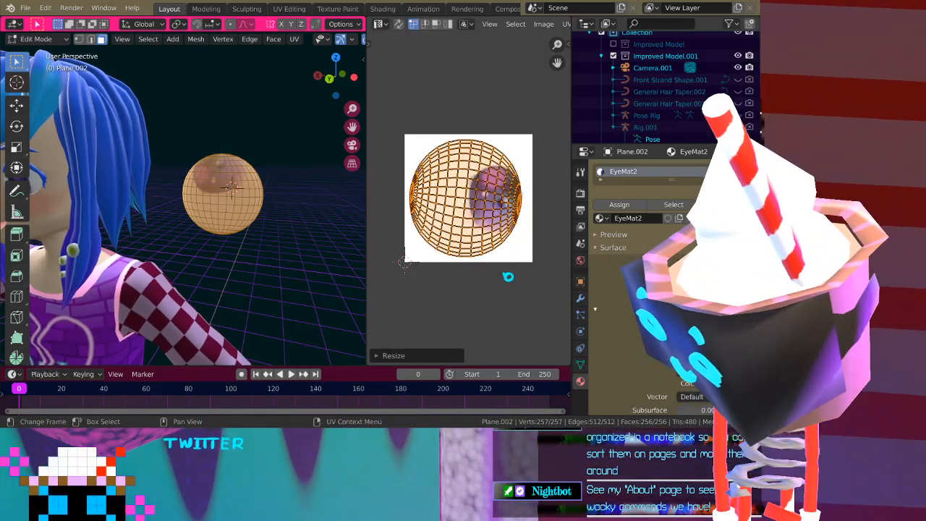
pyautogui.press('r')
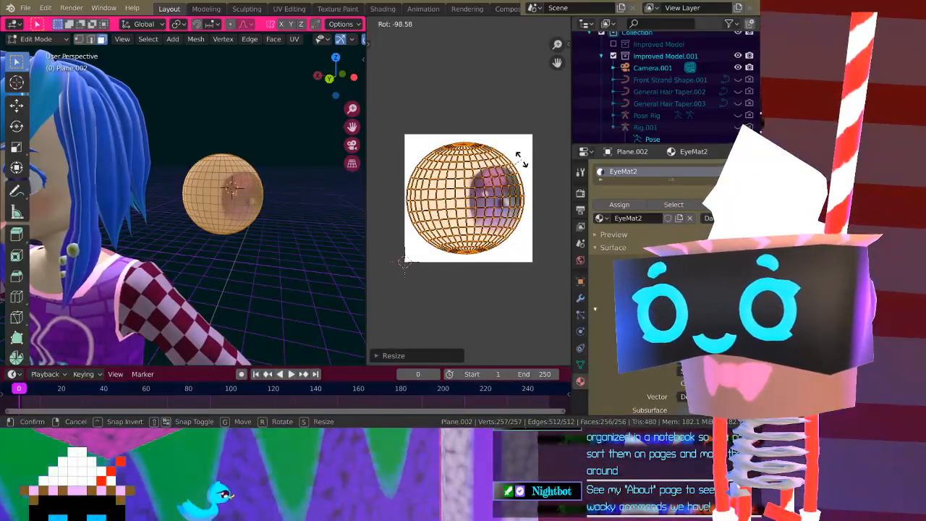
pyautogui.click(522, 160)
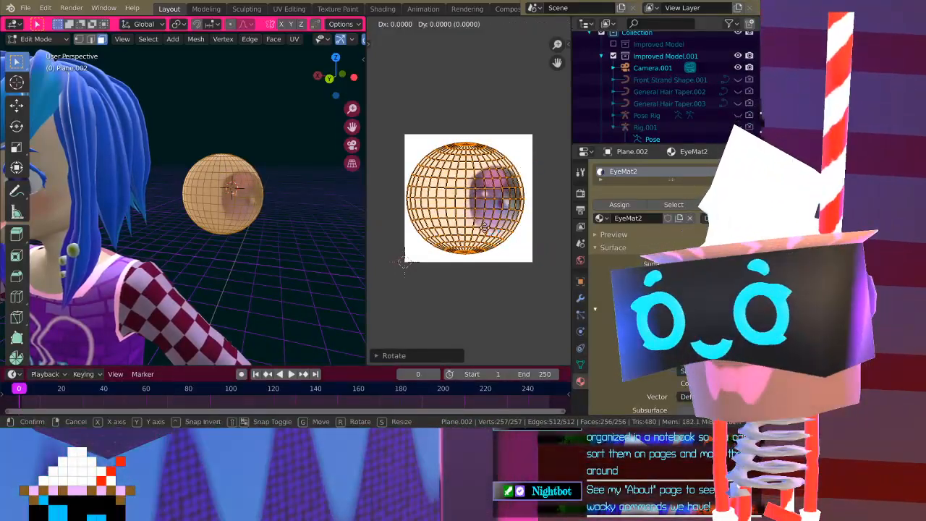
# Move the UVs over the painted iris to centre it on the dome, then return to Object Mode and frame the dome
pyautogui.click(542, 262)
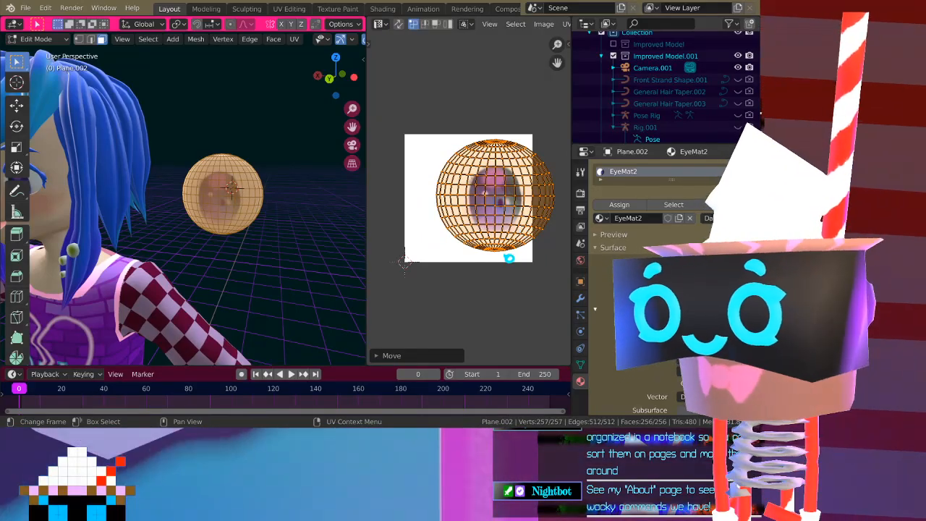
pyautogui.press('g')
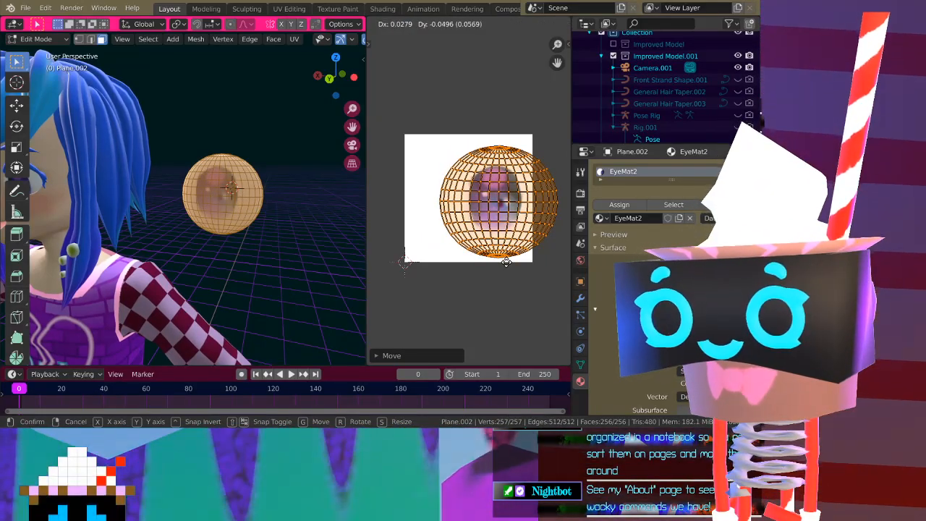
pyautogui.click(507, 262)
pyautogui.moveTo(239, 231); pyautogui.dragTo(145, 224, button='middle')
pyautogui.press('Tab')
pyautogui.scroll(-4, 179, 233)
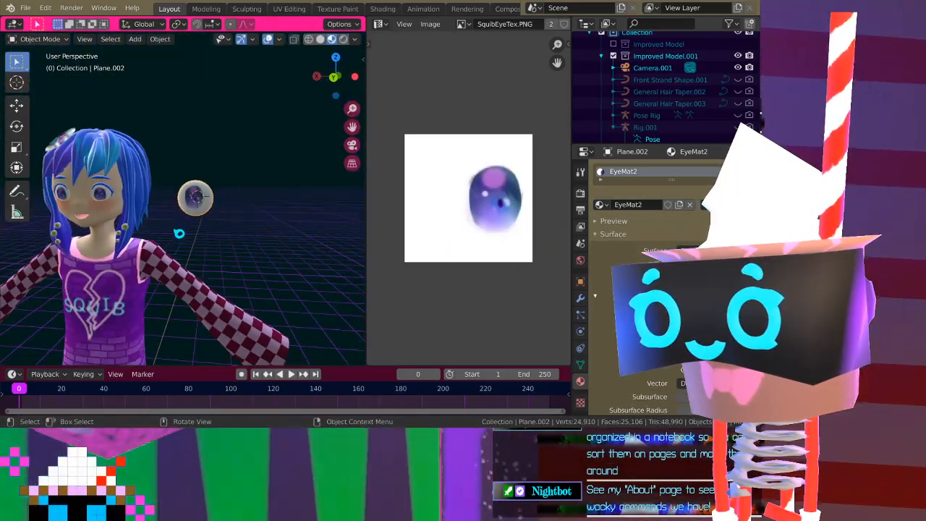
pyautogui.press('KP_Decimal')
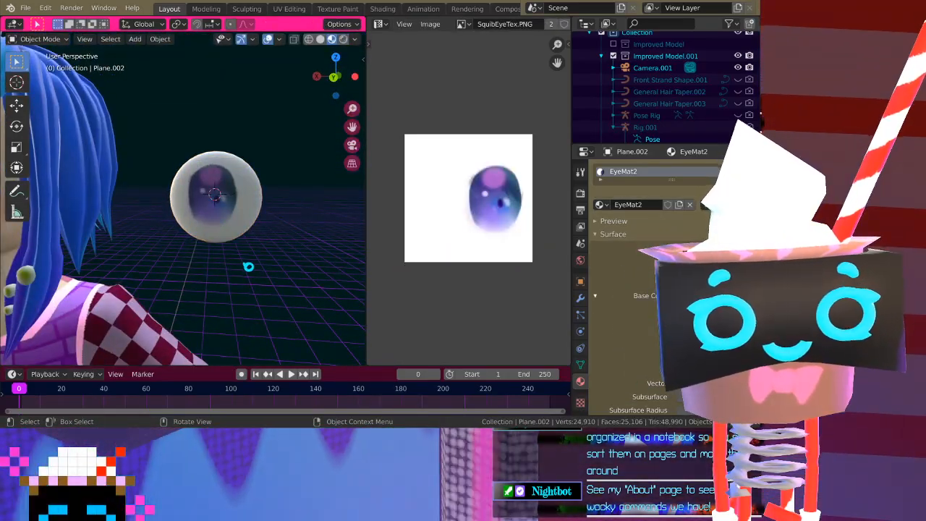
# Hide the eyeball in the empty dome's side of the character's face, Left Eye.001, and select the textured dome
pyautogui.scroll(-3, 246, 270)
pyautogui.keyDown('shift'); pyautogui.moveTo(148, 232); pyautogui.dragTo(232, 259, button='middle'); pyautogui.keyUp('shift')
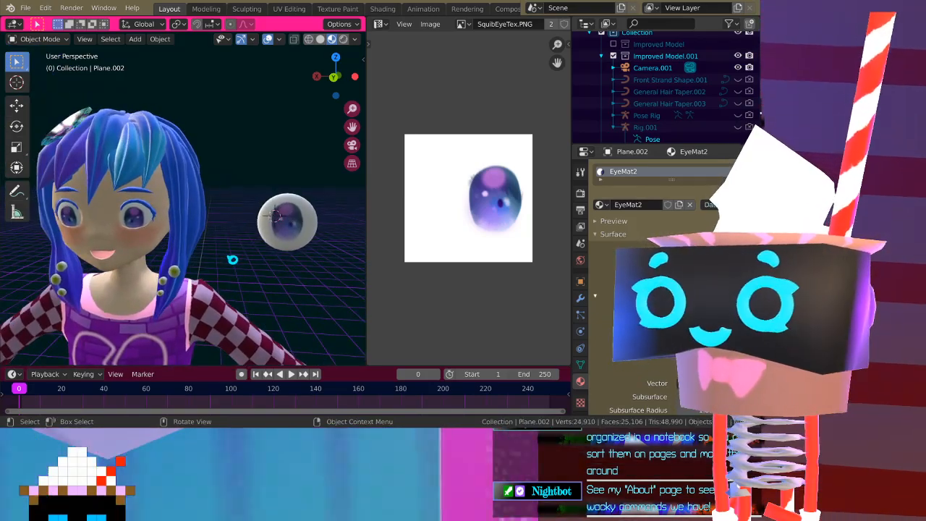
pyautogui.moveTo(275, 215); pyautogui.dragTo(246, 226, button='middle')
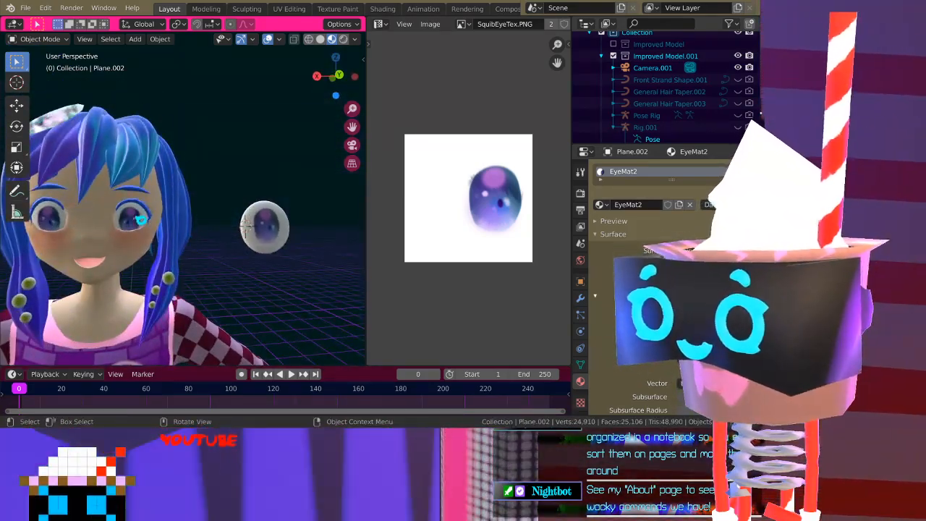
pyautogui.click(141, 219)
pyautogui.press('h')
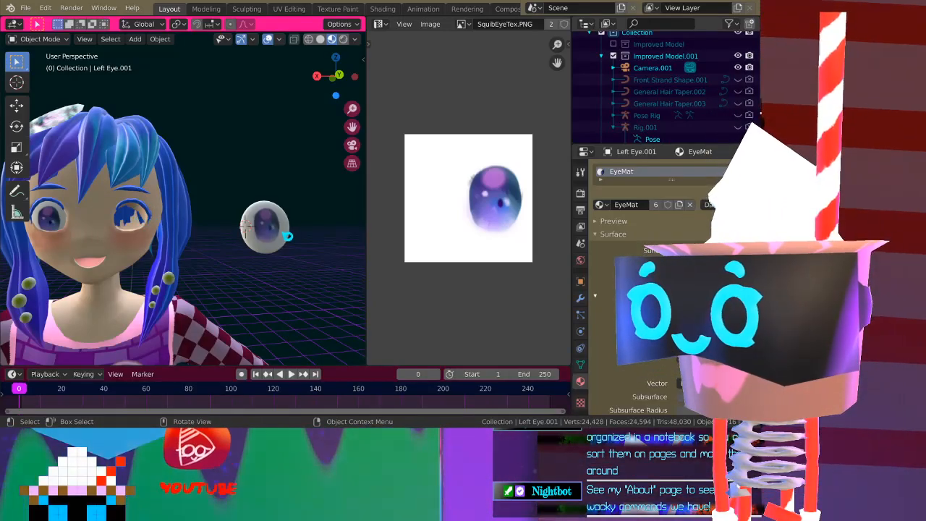
pyautogui.click(246, 230)
pyautogui.moveTo(246, 230); pyautogui.dragTo(253, 195, button='middle')
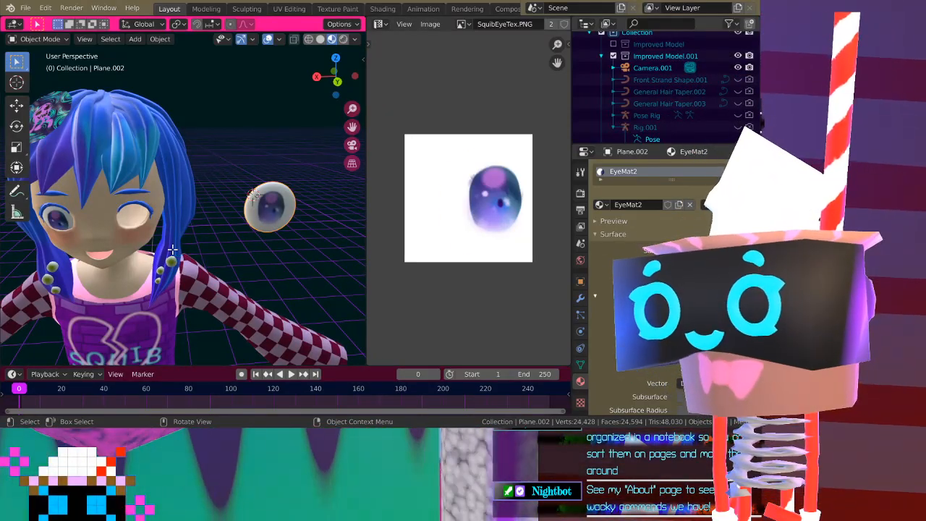
pyautogui.press('Tab')
pyautogui.press('Tab')
pyautogui.press('g')
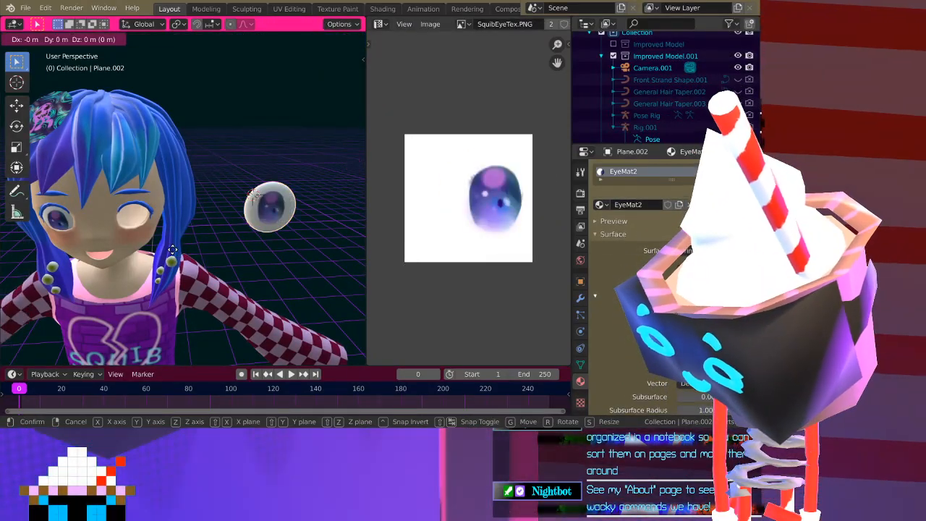
pyautogui.click(227, 244)
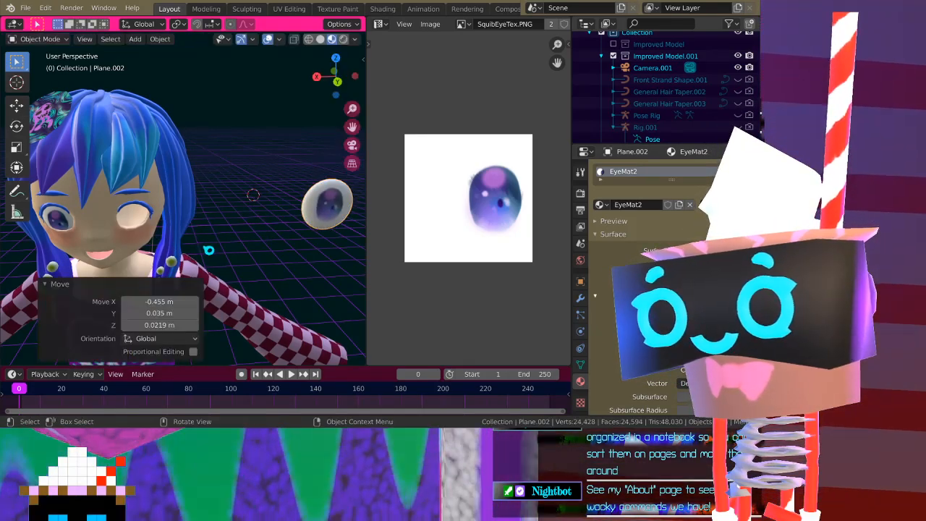
pyautogui.hotkey('ctrl', 'z')
# Reset the dome's location to 0 m on all axes and frame it
pyautogui.click(581, 282)
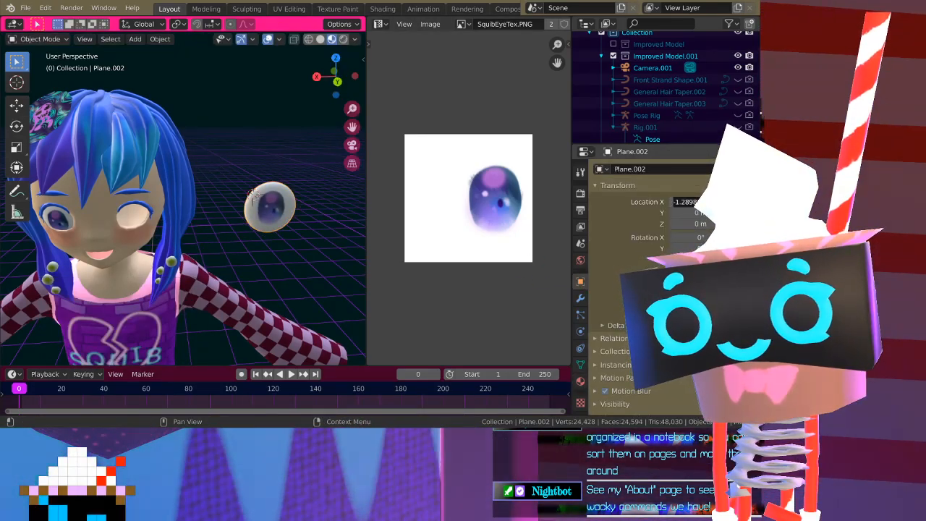
pyautogui.hotkey('alt', 'g')
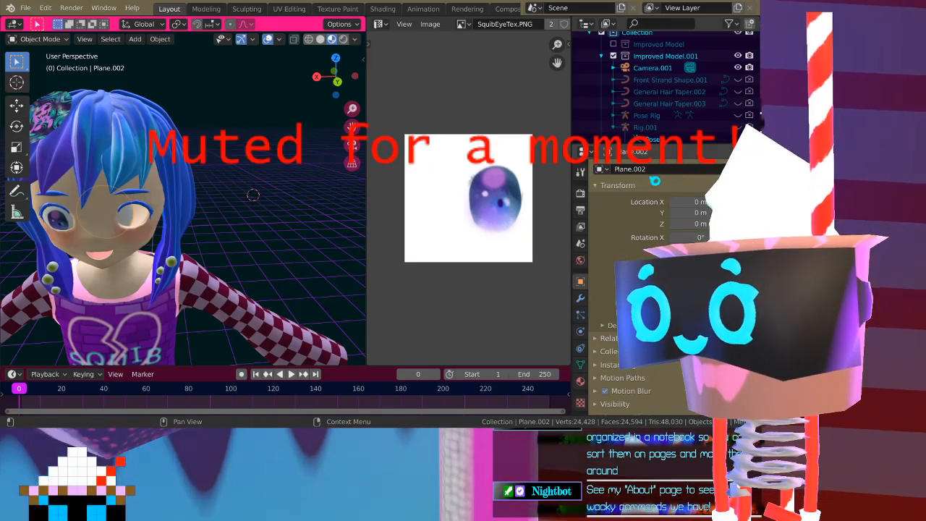
pyautogui.press('KP_Decimal')
# In Edit Mode, move the dome's whole mesh about -0.2 m along X to line it up with the vacated eye socket
pyautogui.press('Tab')
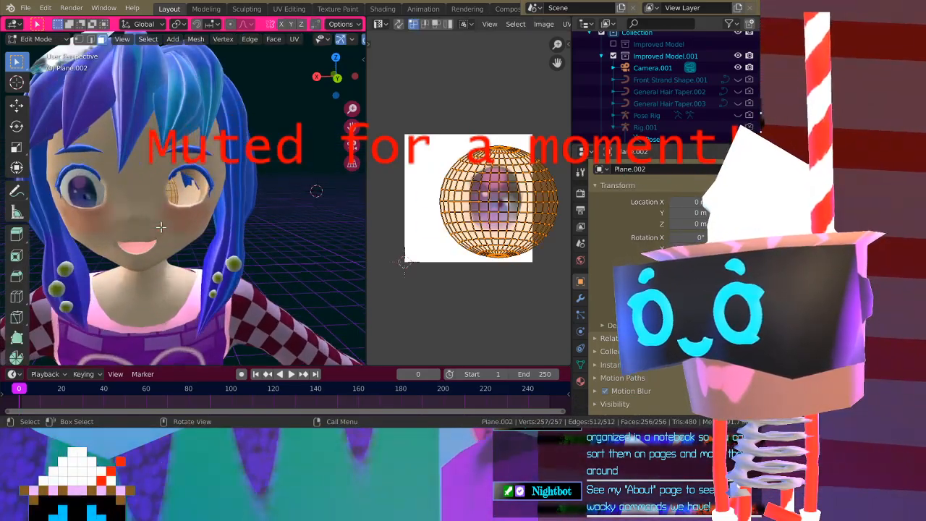
pyautogui.press('g')
pyautogui.press('x')
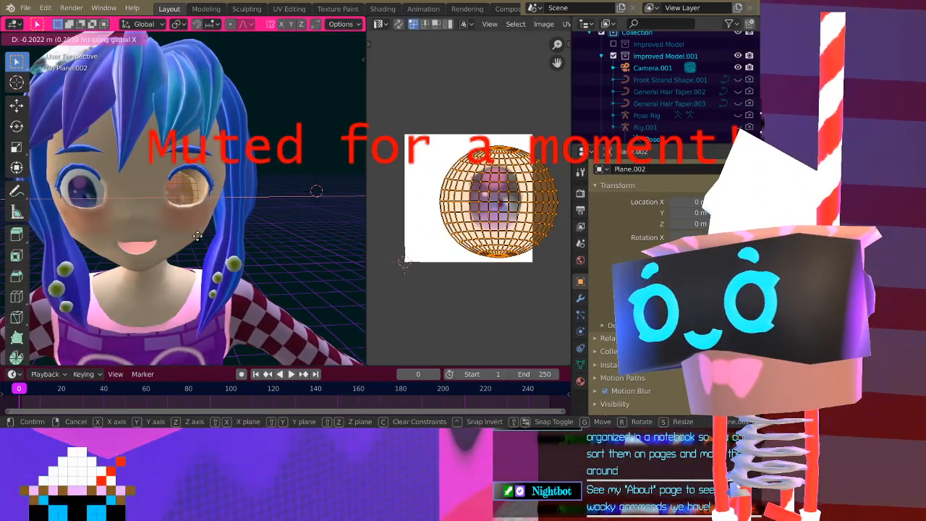
pyautogui.click(192, 239)
pyautogui.moveTo(192, 238); pyautogui.dragTo(171, 249, button='middle')
pyautogui.press('Tab')
pyautogui.moveTo(271, 225); pyautogui.dragTo(350, 224, button='middle')
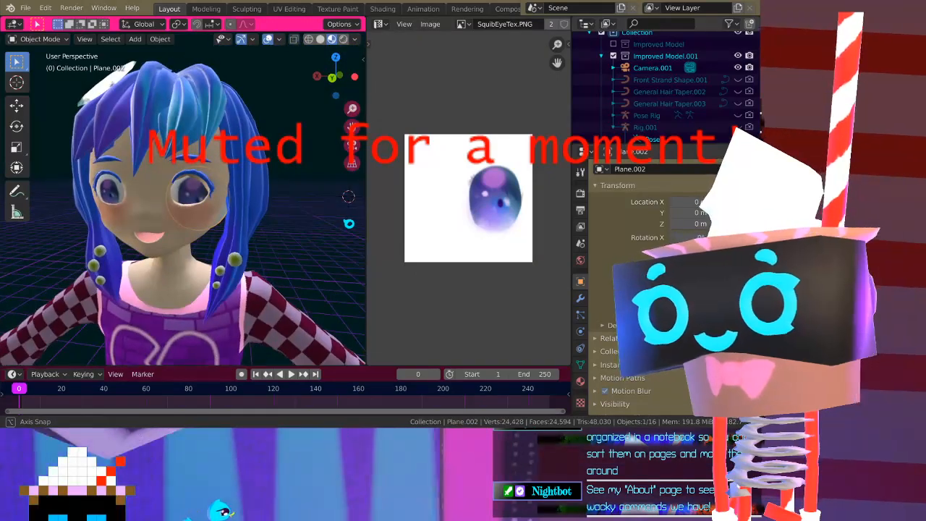
# Move the dome's mesh 0.25 m along Y to adjust its depth in the eye socket
pyautogui.press('Tab')
pyautogui.moveTo(260, 217); pyautogui.dragTo(189, 214, button='middle')
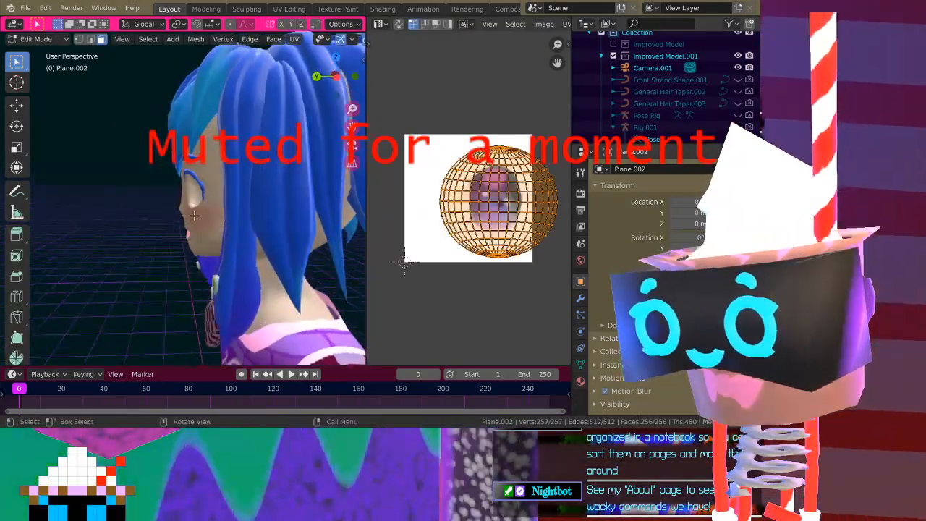
pyautogui.press('g')
pyautogui.press('y')
pyautogui.click(241, 237)
pyautogui.moveTo(241, 236); pyautogui.dragTo(293, 256, button='middle')
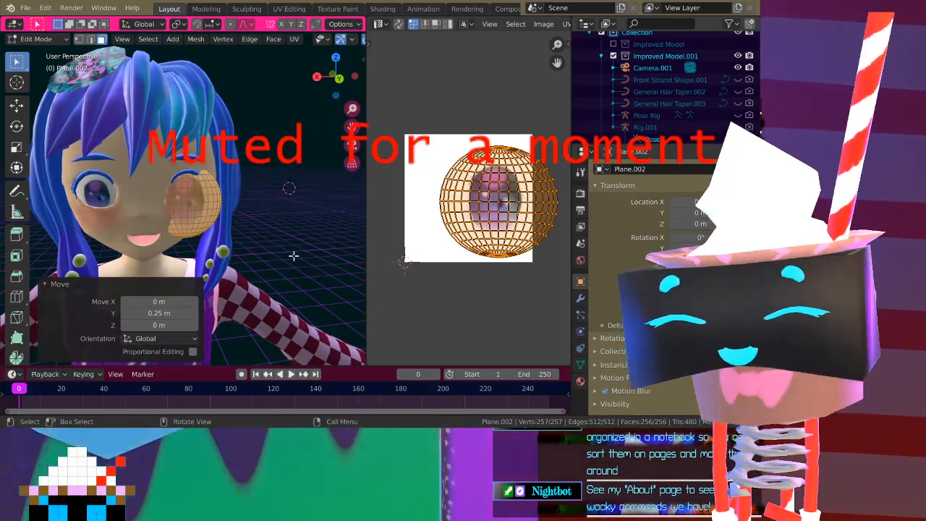
# Scale the dome's mesh to 0.662 and raise it about 0.077 m along Z to match the eye socket
pyautogui.press('s')
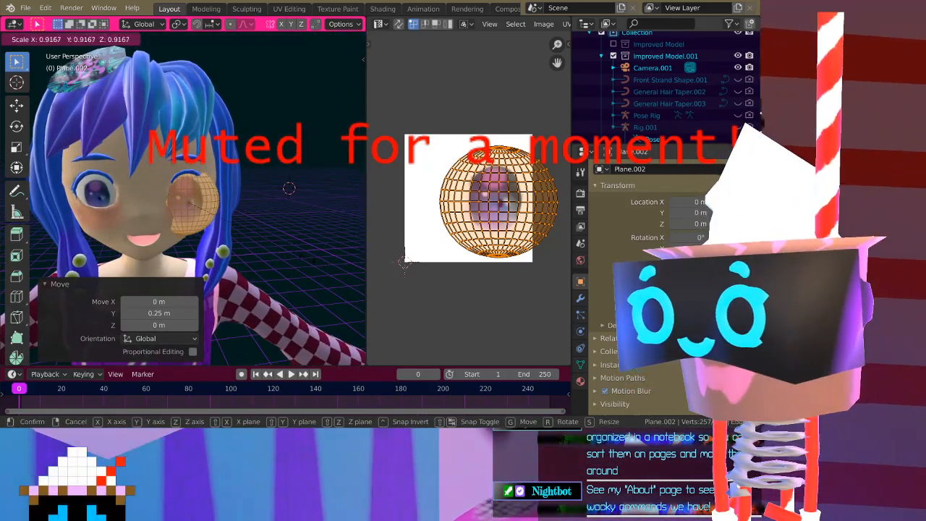
pyautogui.click(289, 188)
pyautogui.moveTo(275, 242); pyautogui.dragTo(256, 266, button='middle')
pyautogui.press('g')
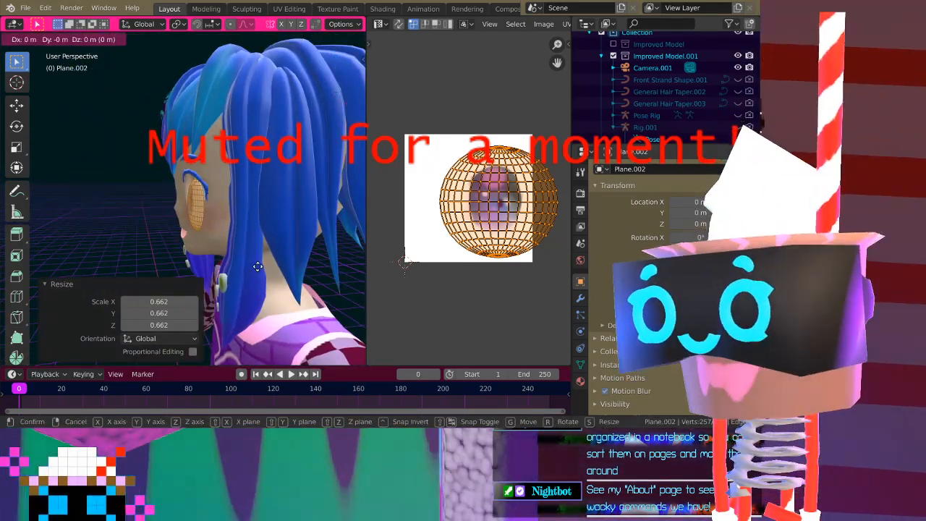
pyautogui.press('z')
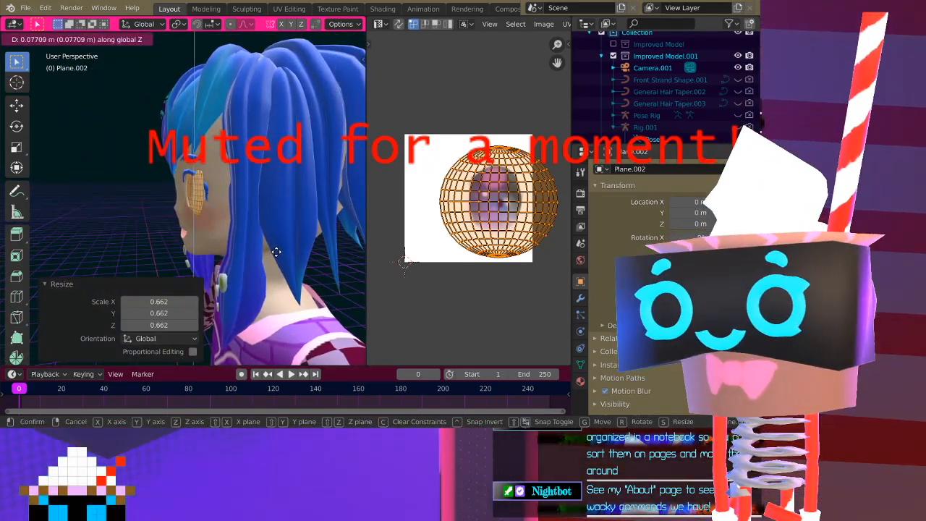
pyautogui.click(276, 252)
# Rotate the dome's mesh 16.6° about Z, move it about -0.031 m along Y to seat it in the socket, and return to Object Mode
pyautogui.moveTo(215, 238); pyautogui.dragTo(289, 230, button='middle')
pyautogui.scroll(2, 289, 224)
pyautogui.press('r')
pyautogui.press('z')
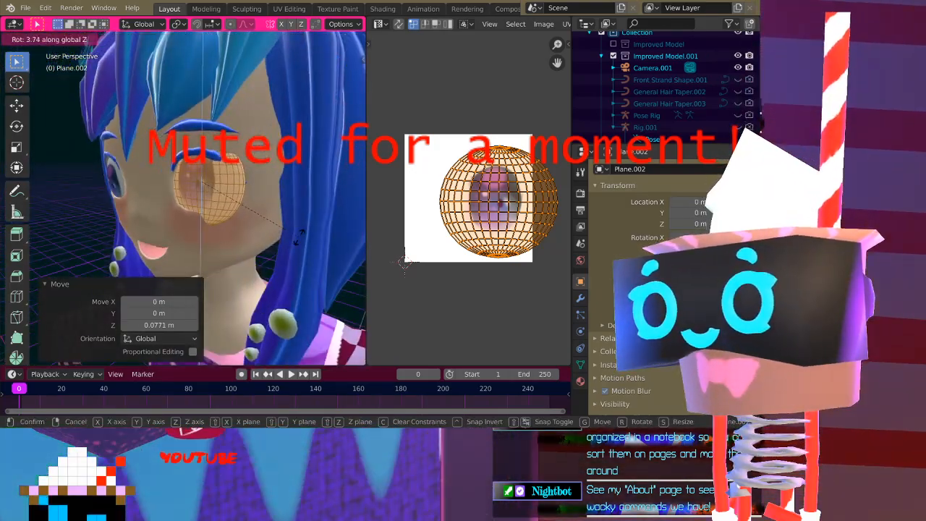
pyautogui.click(329, 219)
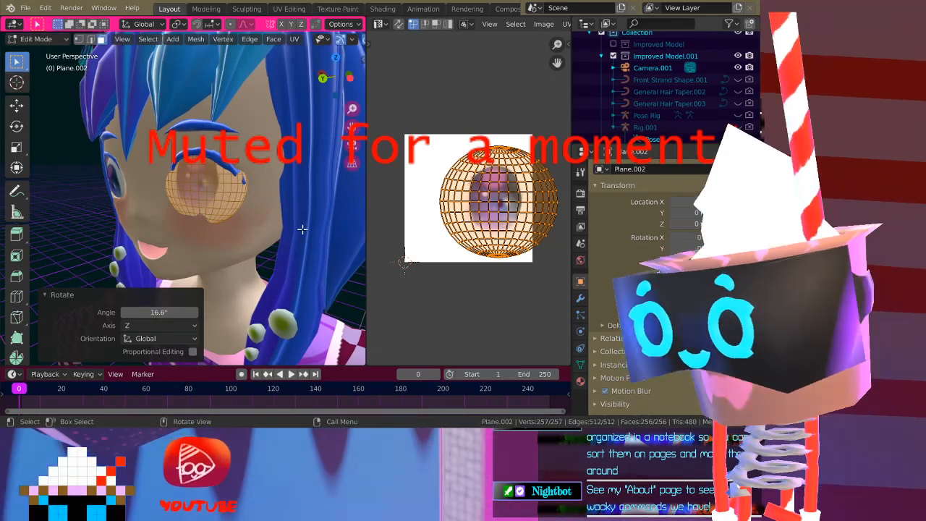
pyautogui.press('g')
pyautogui.press('y')
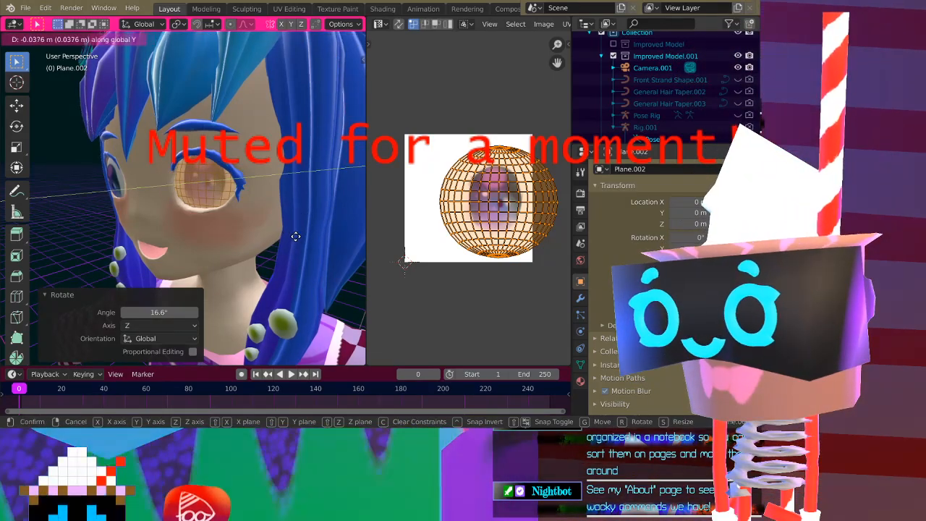
pyautogui.click(294, 235)
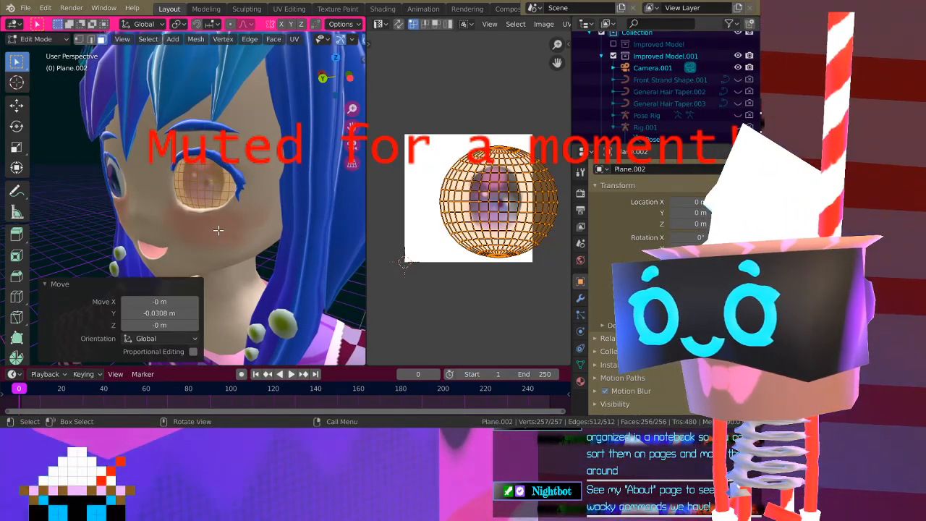
pyautogui.press('Tab')
# Inspect the character's face from several angles, comparing how the new dome eye and the original eye look
pyautogui.scroll(-2, 290, 229)
pyautogui.moveTo(225, 232); pyautogui.dragTo(275, 236, button='middle')
pyautogui.scroll(-2, 276, 236)
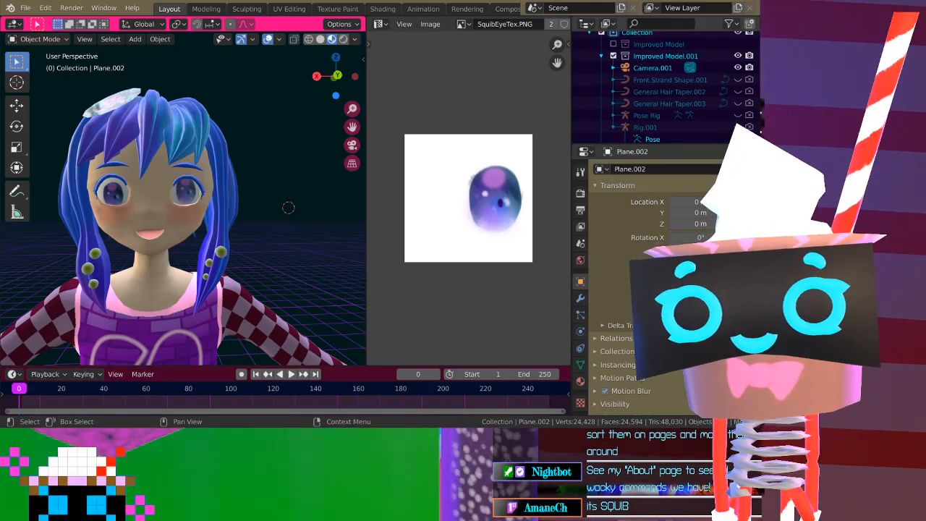
pyautogui.moveTo(133, 194)
pyautogui.mouseDown(button='middle')
pyautogui.moveTo(158, 206)
pyautogui.moveTo(141, 204)
pyautogui.moveTo(156, 214)
pyautogui.moveTo(185, 194)
pyautogui.moveTo(134, 180)
pyautogui.mouseUp(button='middle')
pyautogui.click(136, 197)
pyautogui.click(182, 201)
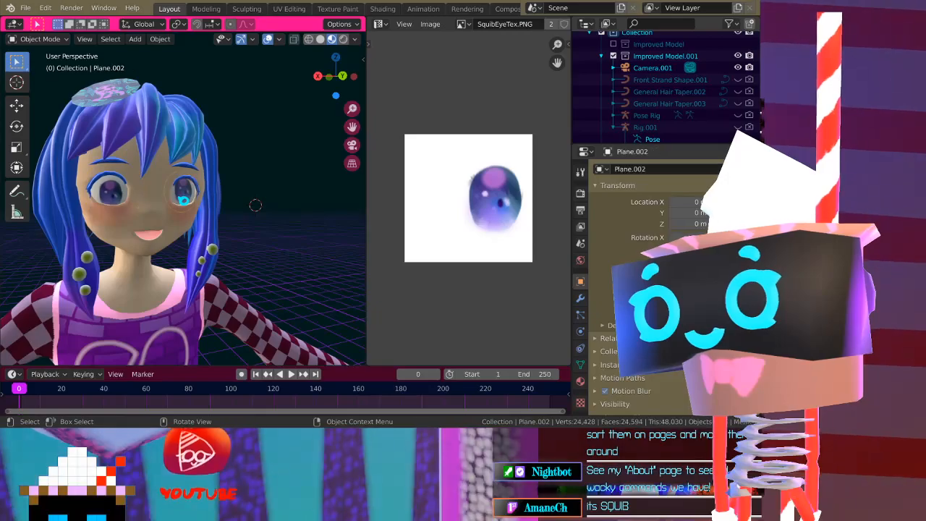
pyautogui.moveTo(235, 192); pyautogui.dragTo(189, 197, button='middle')
pyautogui.moveTo(357, 199); pyautogui.dragTo(224, 201, button='middle')
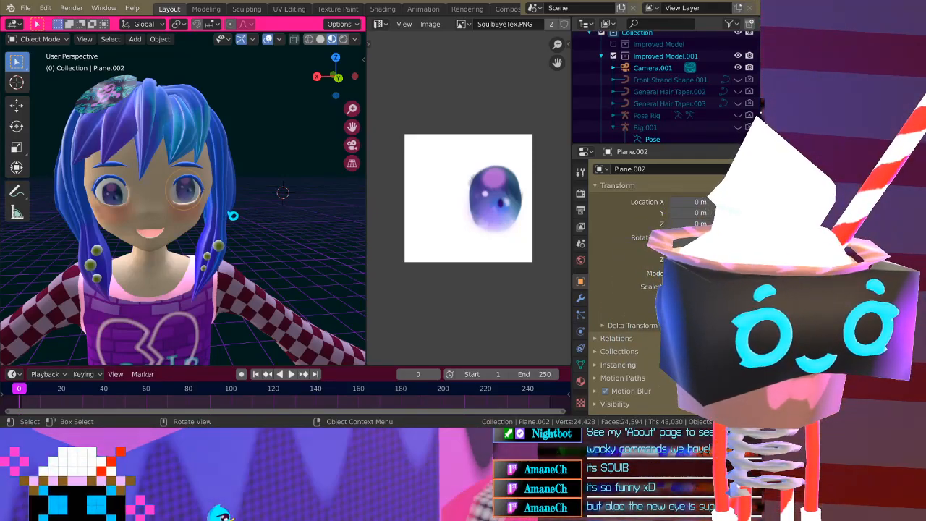
pyautogui.moveTo(232, 215); pyautogui.dragTo(191, 212, button='middle')
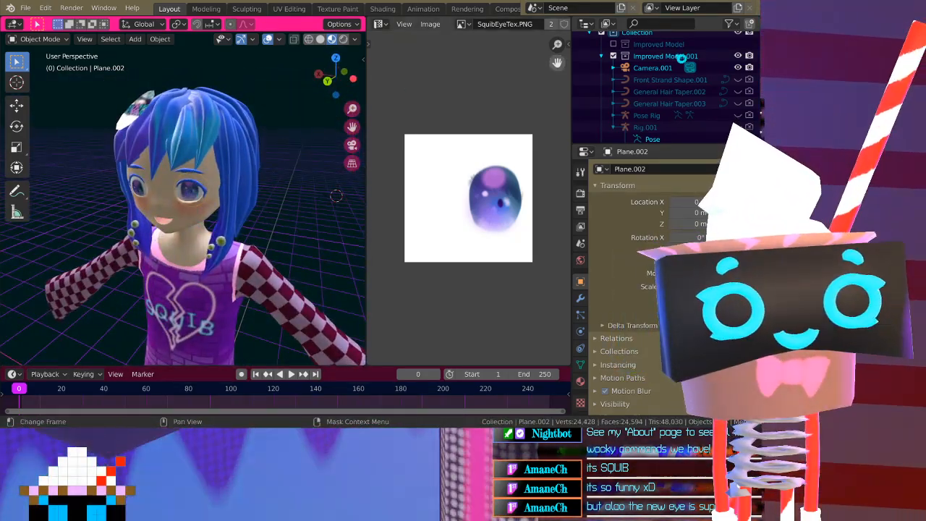
pyautogui.moveTo(128, 106); pyautogui.dragTo(181, 112, button='middle')
pyautogui.moveTo(250, 179); pyautogui.dragTo(307, 187, button='middle')
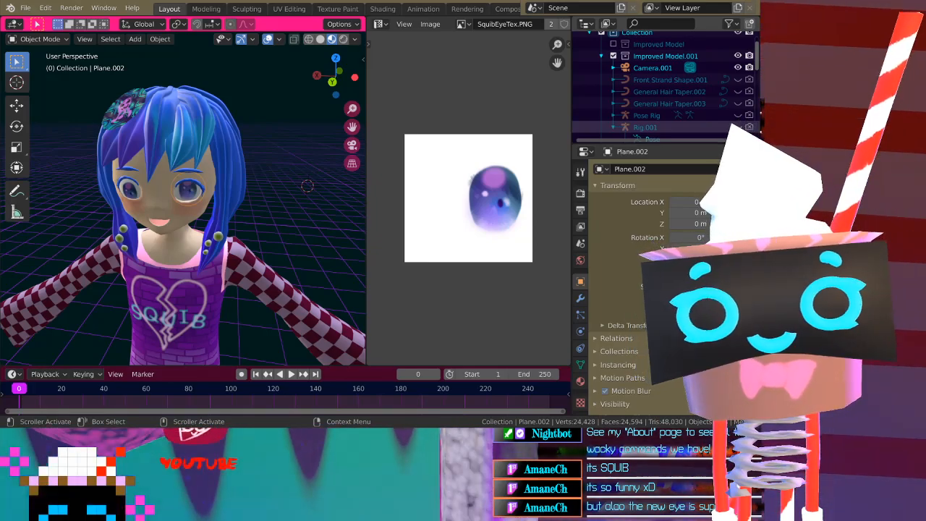
# Bring the streaming software's hotkey settings over the 3D scene and look through the general hotkeys and the list of scenes
pyautogui.moveTo(296, 1); pyautogui.dragTo(374, 36)
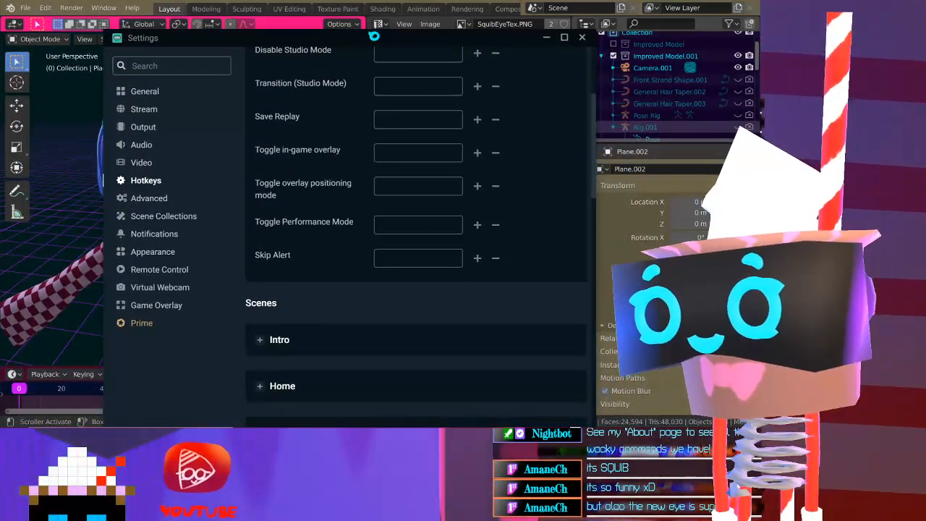
pyautogui.scroll(3, 349, 270)
pyautogui.scroll(-4, 349, 271)
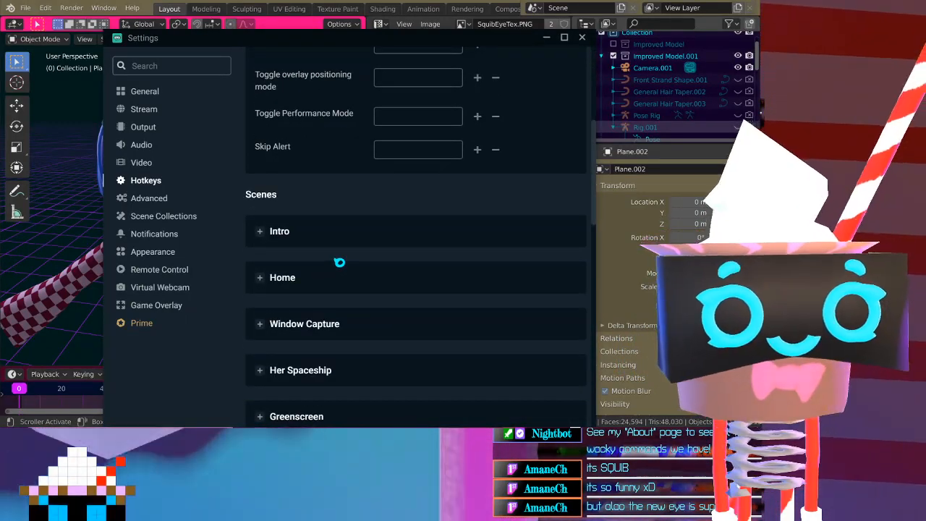
pyautogui.scroll(4, 319, 231)
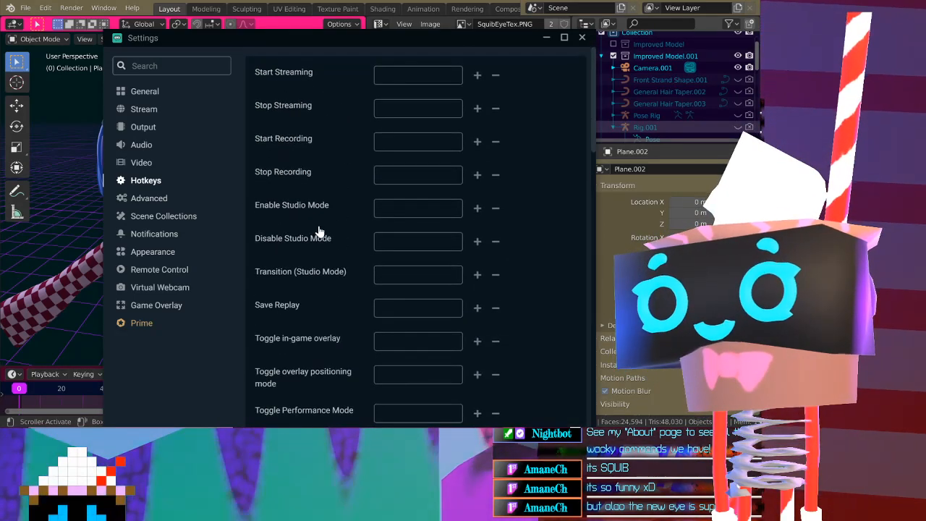
pyautogui.scroll(-3, 310, 239)
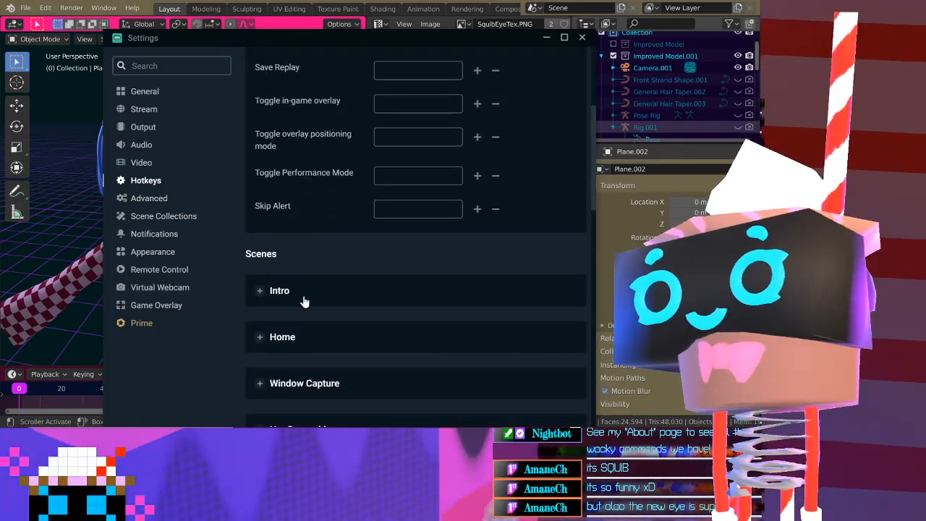
# Expand the Intro scene's hotkeys, look through its sources' show and hide entries, and collapse the group
pyautogui.click(307, 294)
pyautogui.scroll(-20, 311, 297)
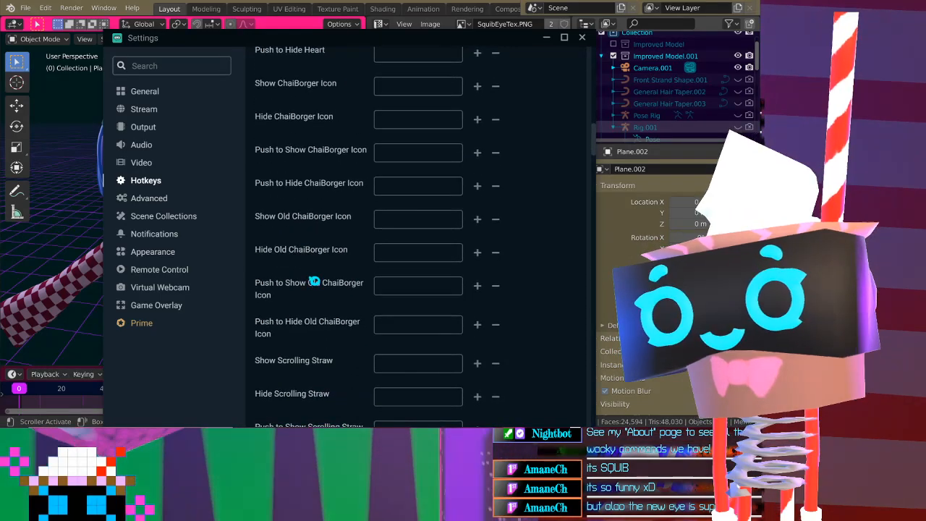
pyautogui.scroll(-20, 314, 276)
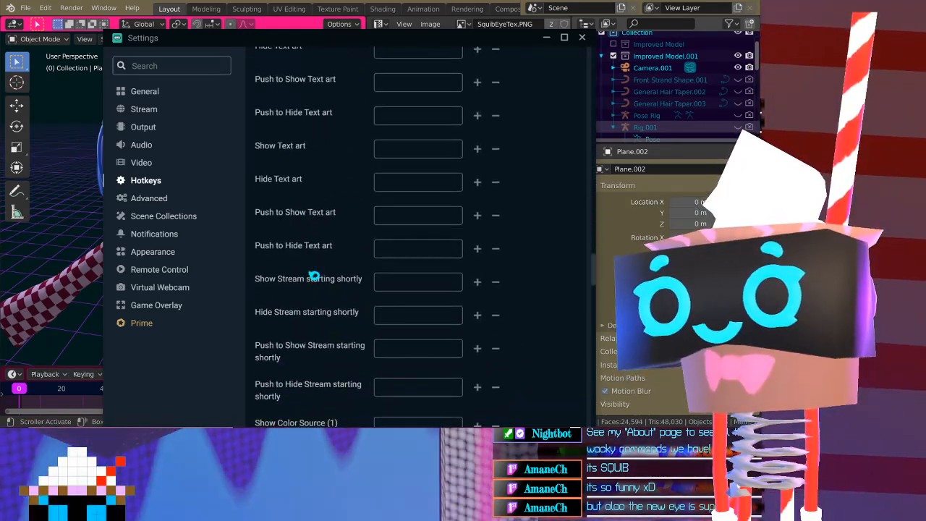
pyautogui.scroll(-10, 314, 276)
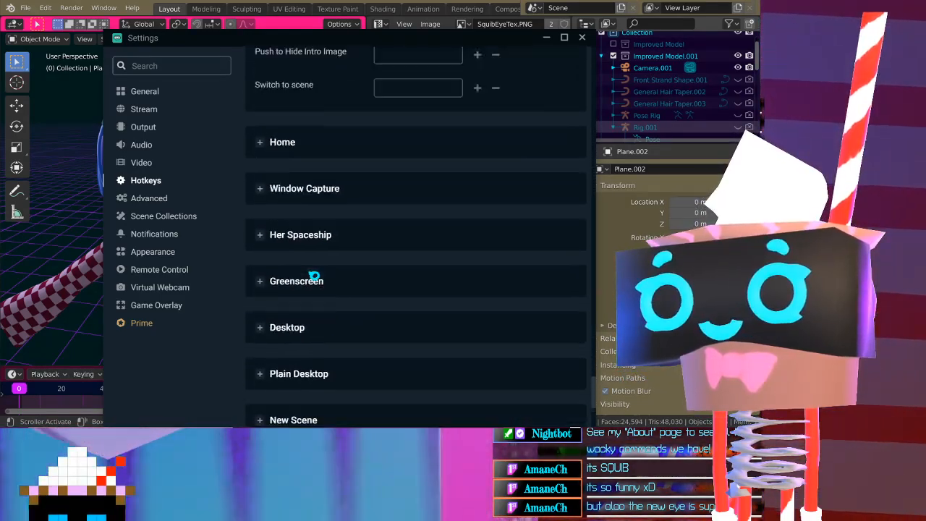
pyautogui.click(311, 273)
pyautogui.scroll(-10, 310, 289)
pyautogui.scroll(20, 308, 289)
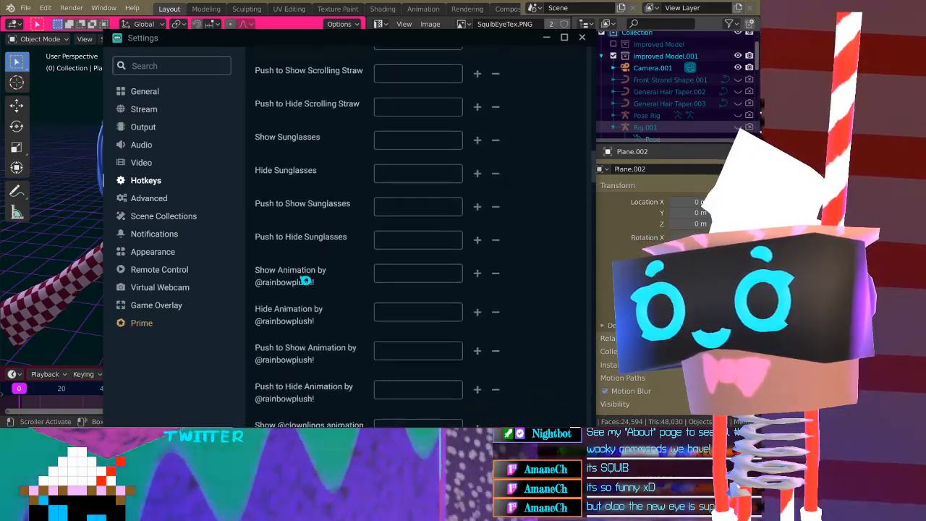
pyautogui.click(276, 177)
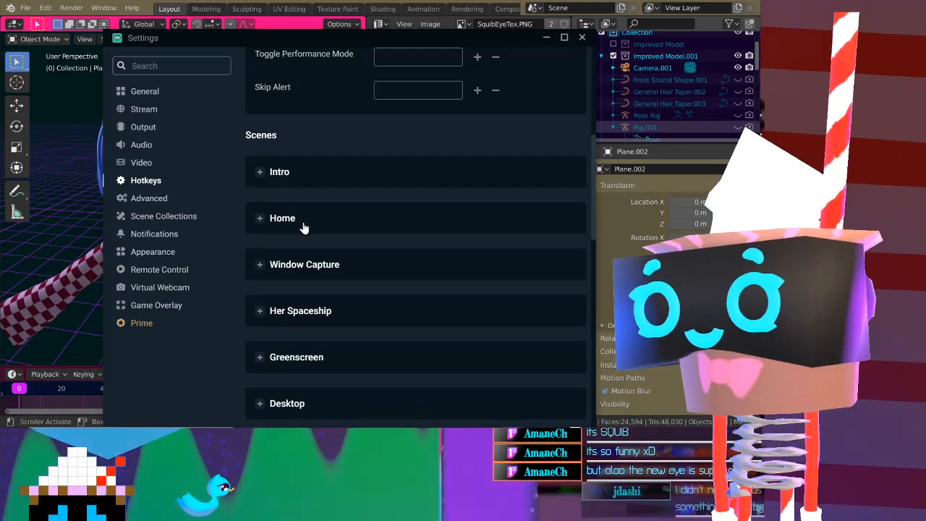
# Expand the Home scene's hotkeys, check its entries for an assigned key, and collapse the group
pyautogui.click(302, 227)
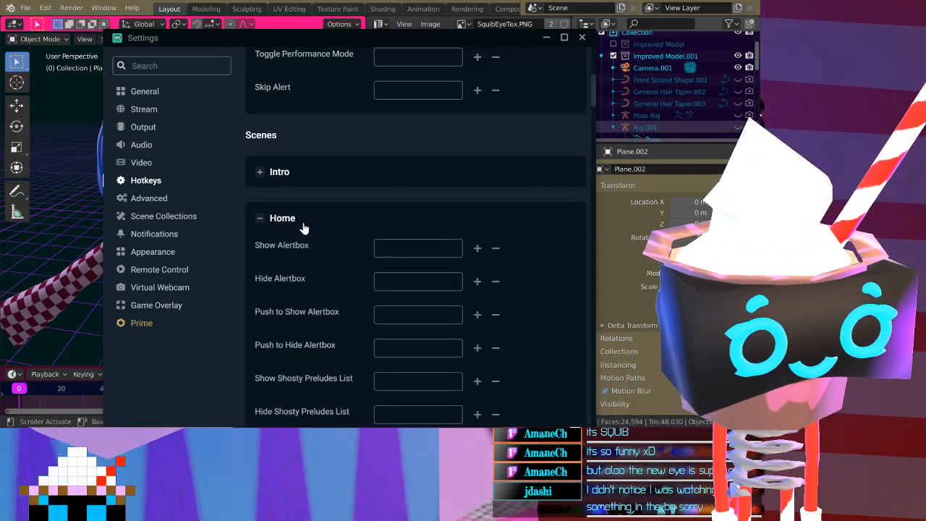
pyautogui.scroll(-5, 304, 227)
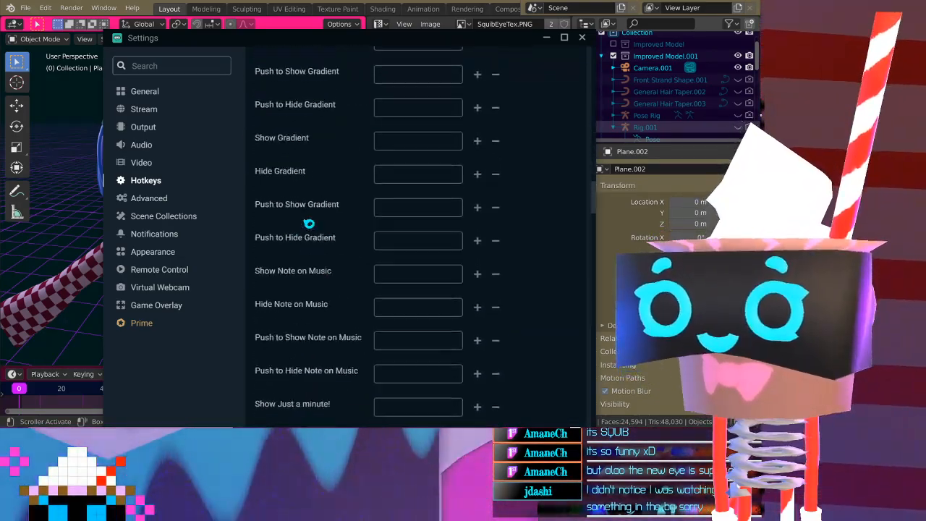
pyautogui.scroll(-8, 308, 224)
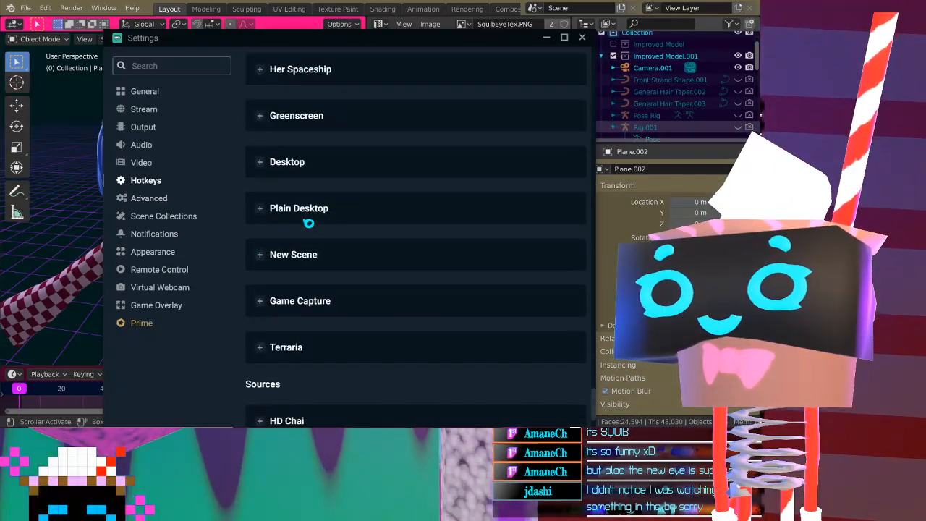
pyautogui.scroll(9, 307, 221)
pyautogui.scroll(15, 307, 221)
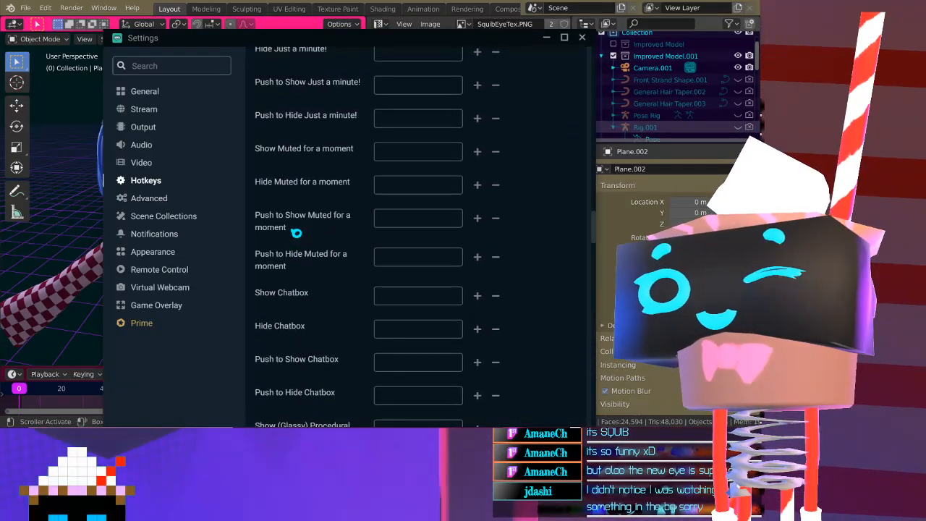
pyautogui.scroll(6, 296, 233)
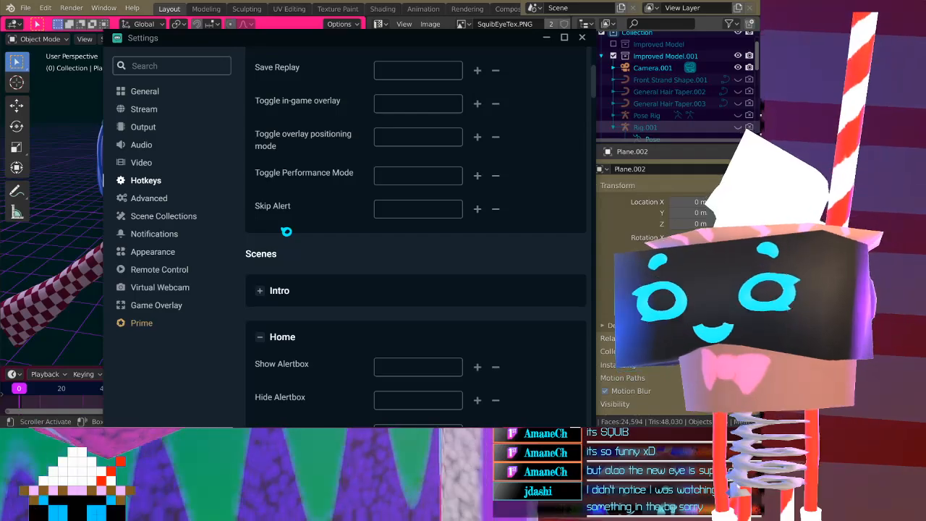
pyautogui.scroll(-1, 275, 254)
pyautogui.click(268, 285)
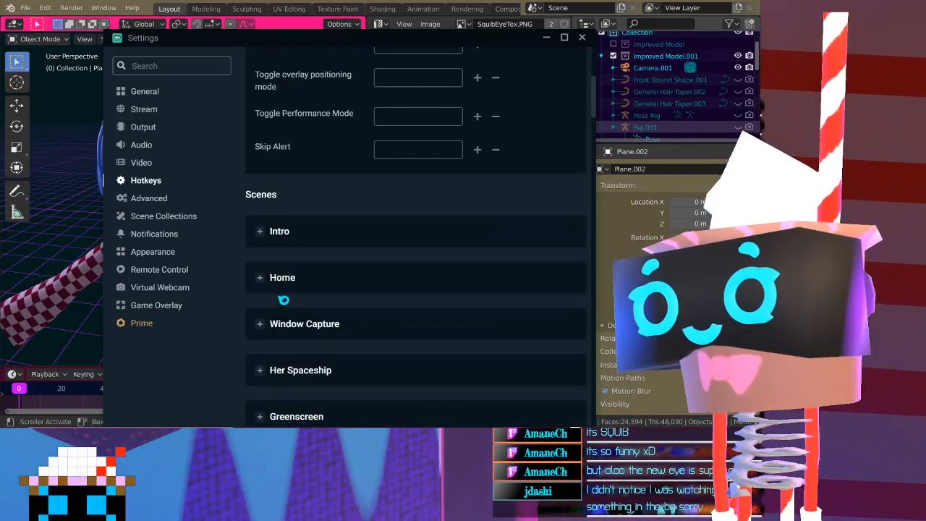
# Expand the Window Capture scene's hotkeys, examine its long list of source entries for assigned keys, and collapse the group
pyautogui.click(287, 325)
pyautogui.scroll(-15, 290, 325)
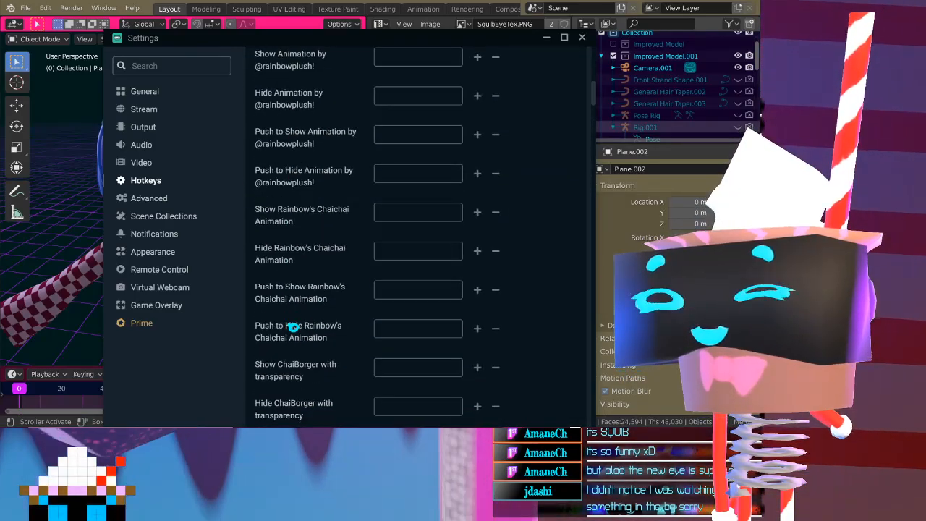
pyautogui.scroll(-10, 318, 284)
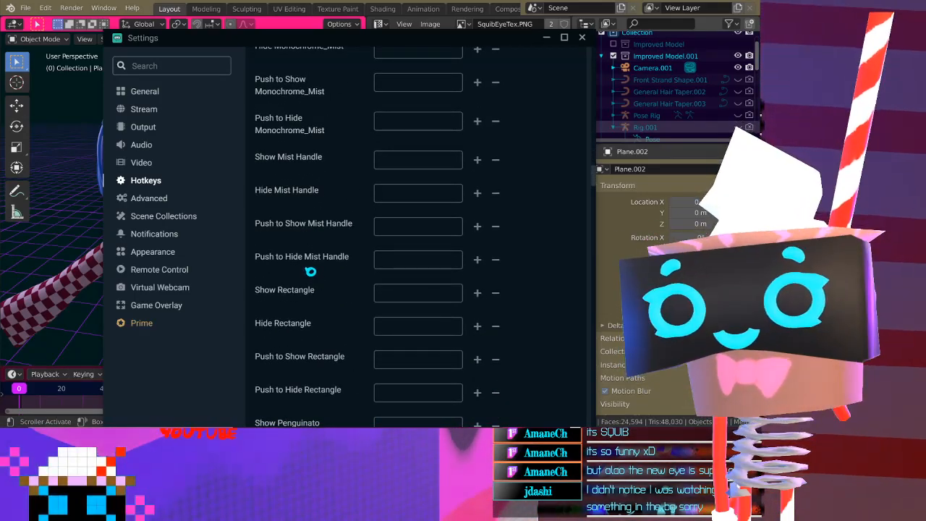
pyautogui.scroll(-10, 258, 233)
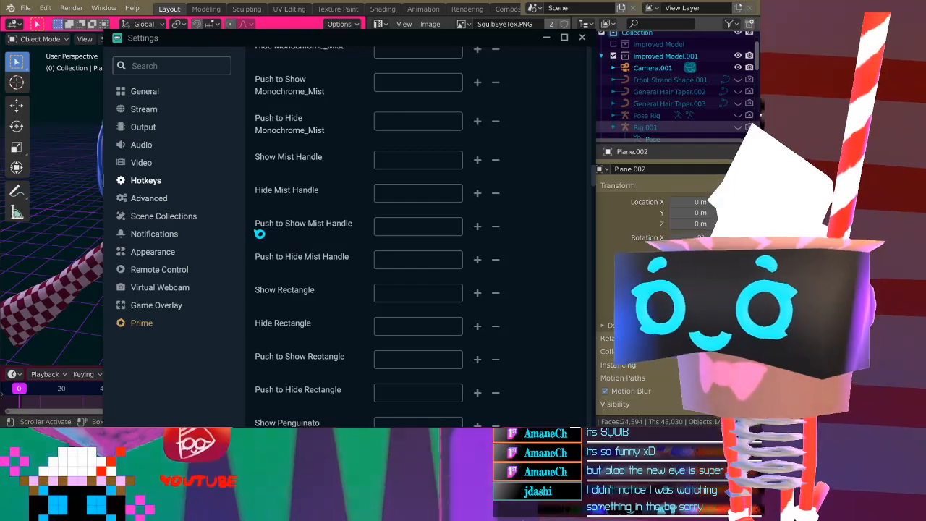
pyautogui.scroll(-15, 259, 233)
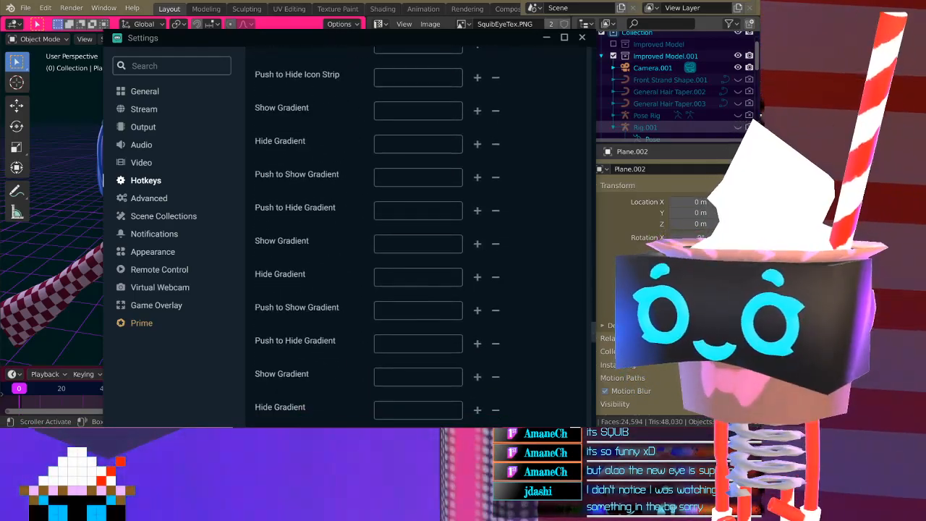
pyautogui.scroll(-15, 416, 232)
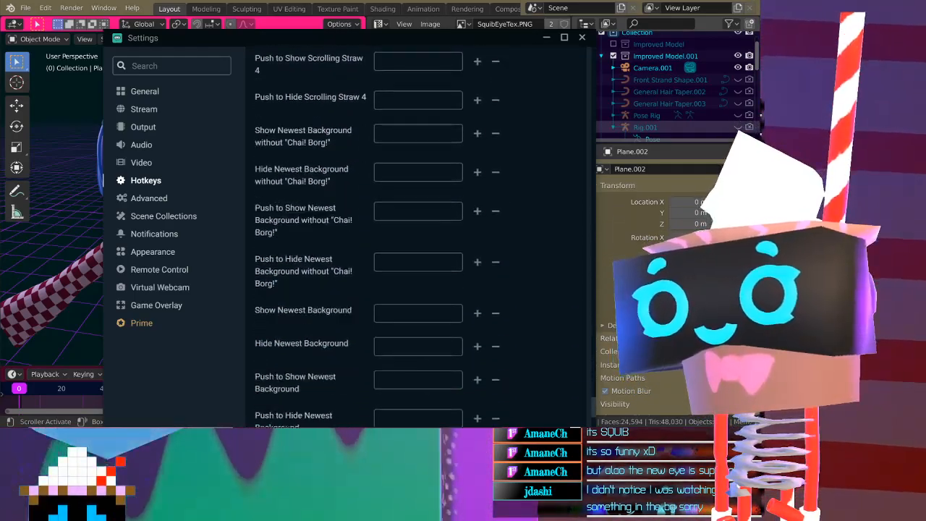
pyautogui.scroll(-20, 416, 232)
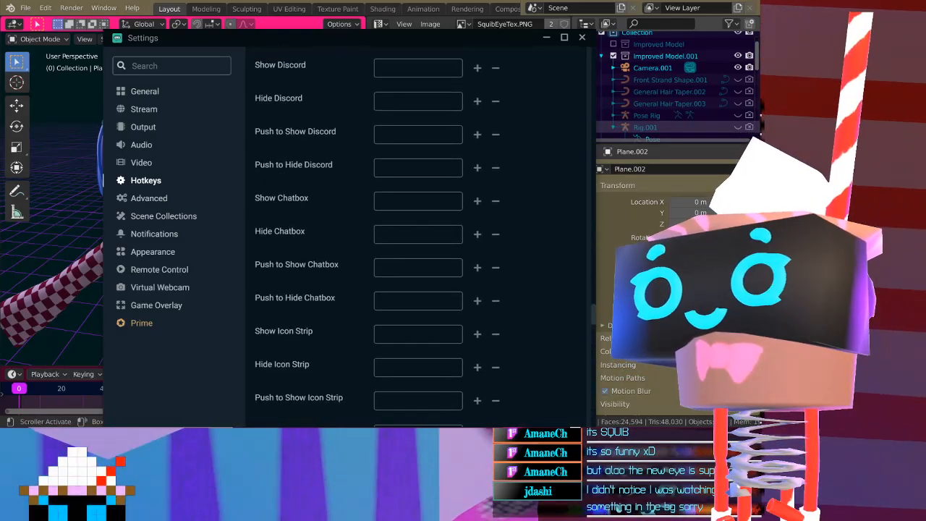
pyautogui.scroll(-20, 414, 258)
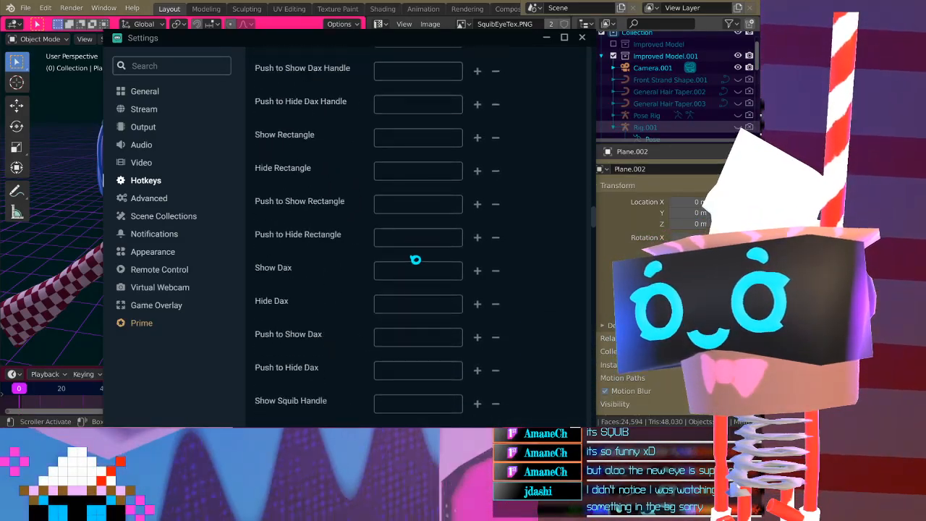
pyautogui.scroll(20, 351, 287)
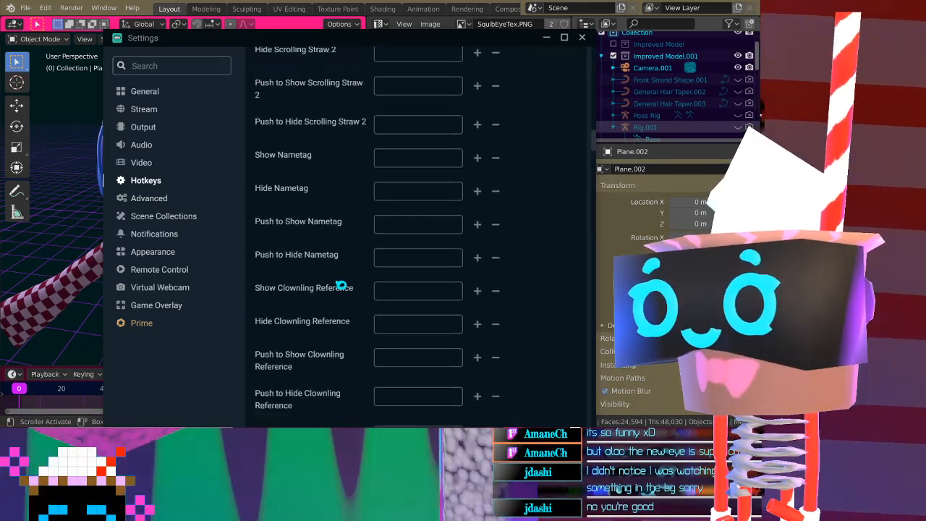
pyautogui.scroll(2, 292, 227)
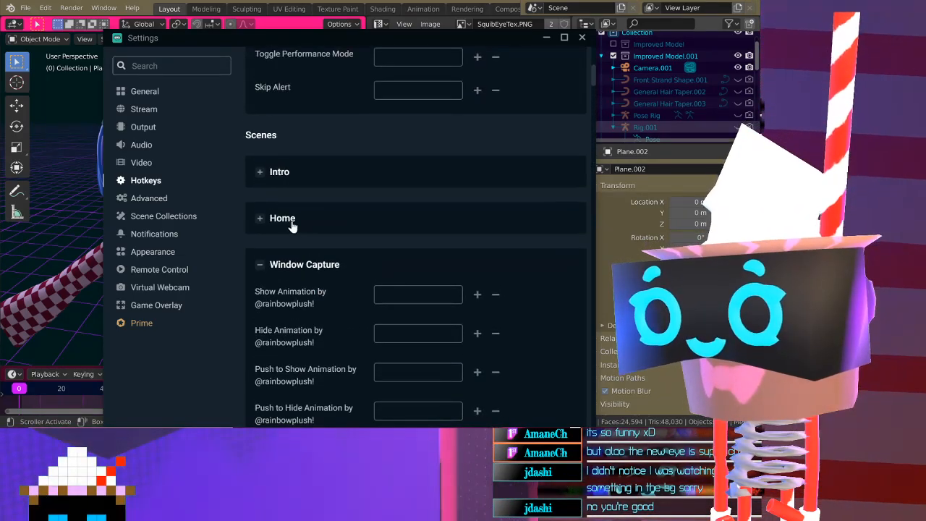
pyautogui.click(310, 265)
# Expand the Her Spaceship scene's hotkeys, check its note entries, and collapse the group
pyautogui.scroll(-6, 309, 265)
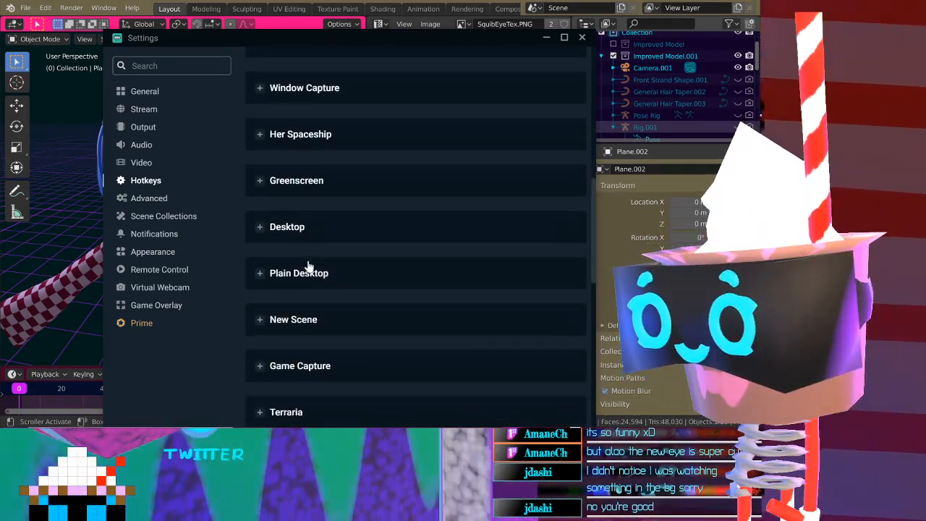
pyautogui.scroll(4, 311, 253)
pyautogui.click(311, 254)
pyautogui.scroll(-2, 312, 254)
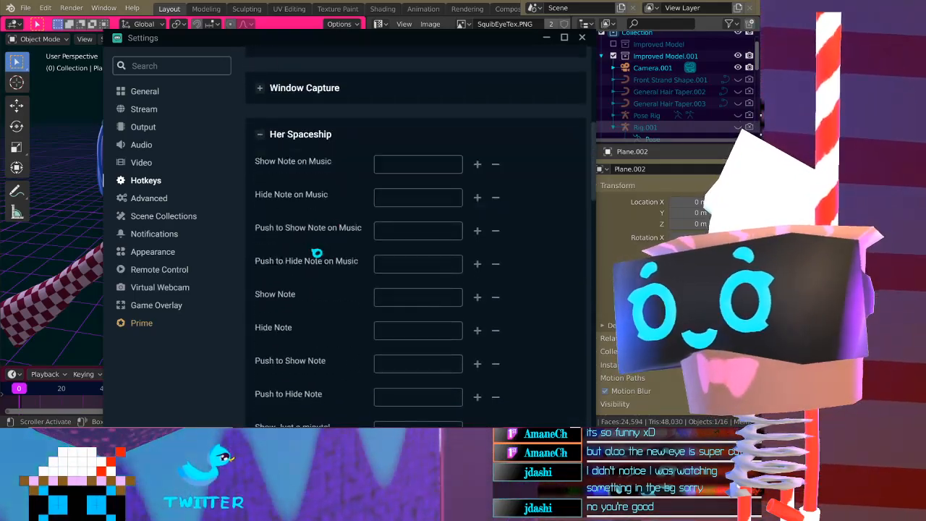
pyautogui.scroll(2, 310, 247)
pyautogui.click(311, 253)
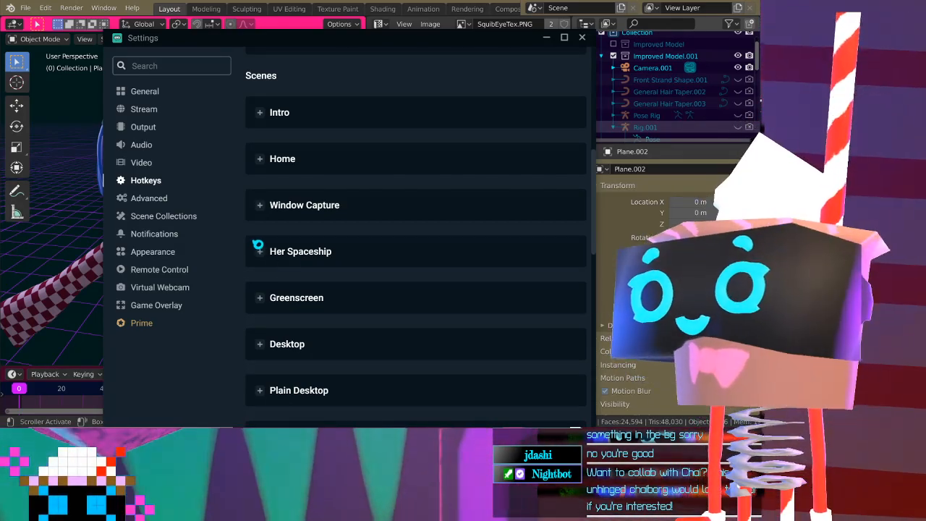
# Look through the hotkeys of the Game Capture and Terraria scenes and the list of sources below them
pyautogui.scroll(-3, 279, 200)
pyautogui.scroll(-2, 304, 168)
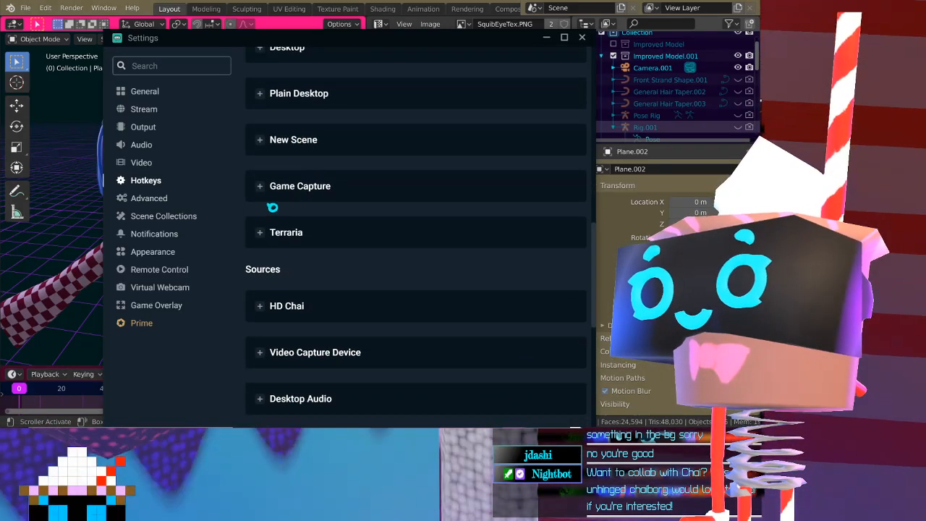
pyautogui.click(314, 186)
pyautogui.scroll(-2, 314, 186)
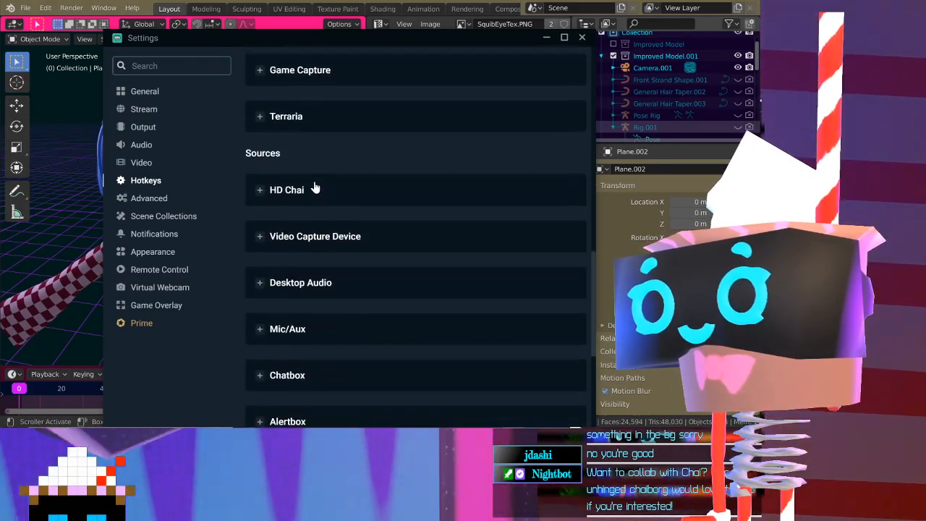
pyautogui.scroll(4, 314, 187)
pyautogui.scroll(-1, 362, 239)
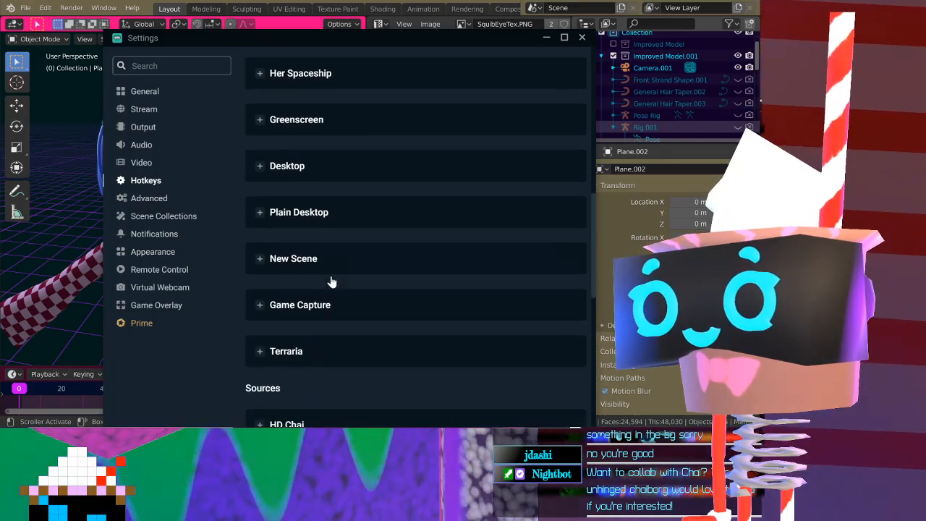
pyautogui.click(314, 354)
pyautogui.scroll(-10, 322, 322)
pyautogui.scroll(-4, 323, 324)
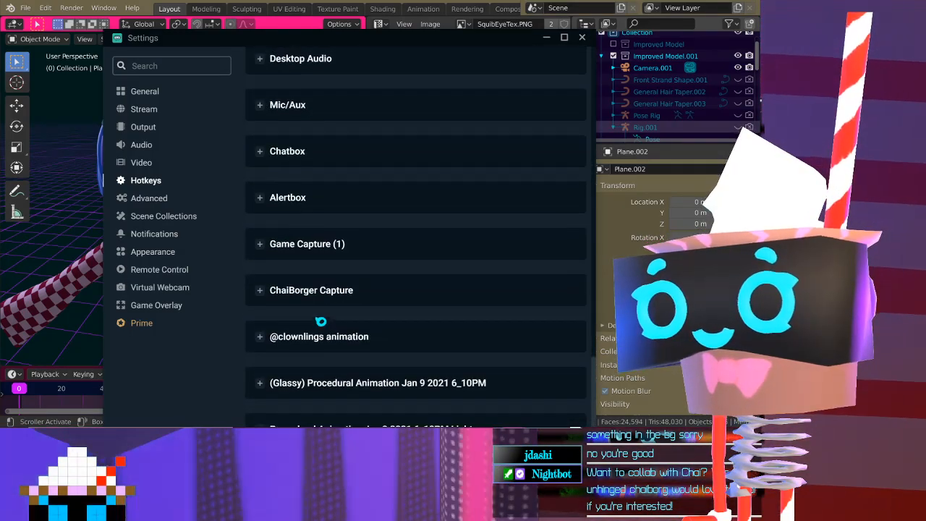
pyautogui.scroll(15, 319, 311)
pyautogui.click(305, 292)
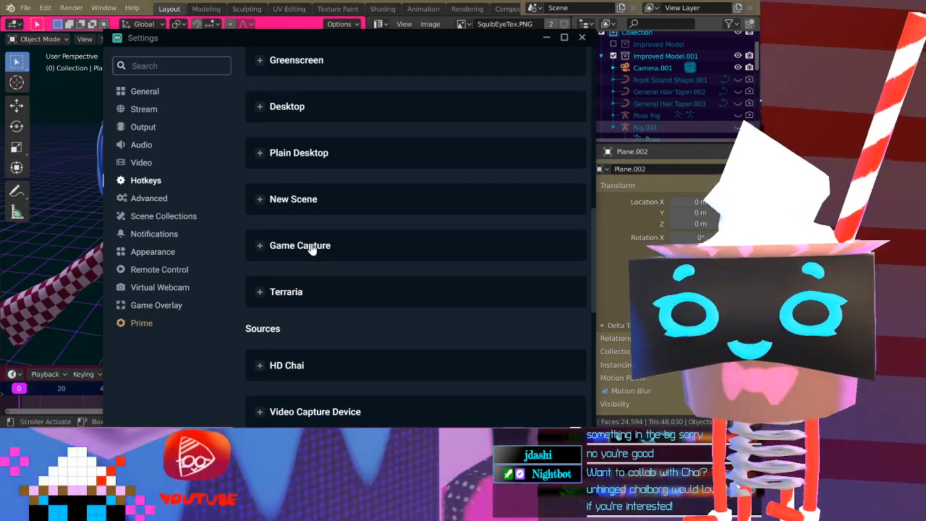
# Expand the Game Capture scene's hotkeys, check its Unity Build Capture and Game Capture entries for assigned keys, and collapse the group
pyautogui.click(309, 249)
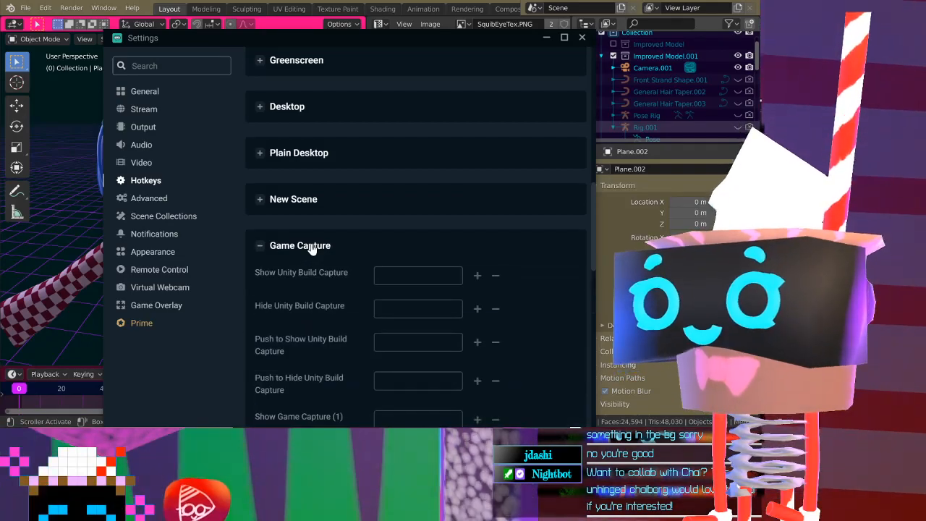
pyautogui.scroll(-5, 304, 242)
pyautogui.scroll(5, 297, 239)
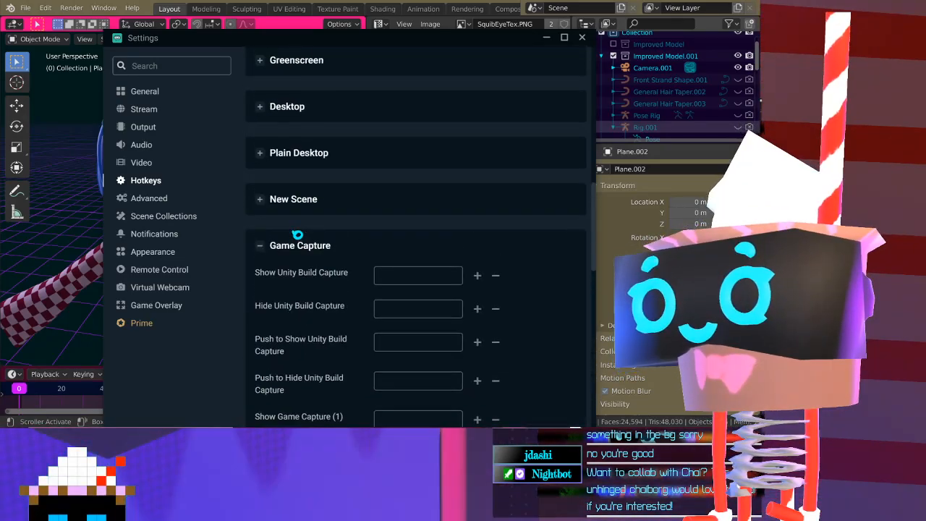
pyautogui.click(300, 244)
# Expand the New Scene hotkeys, check the Chatbox, HD Chai and Chrome entries for assigned keys, and collapse the group
pyautogui.click(295, 201)
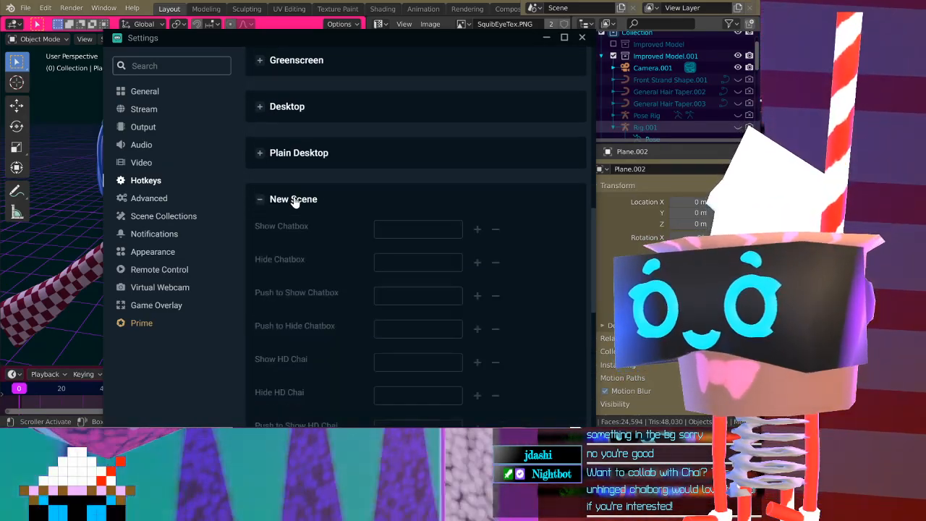
pyautogui.click(302, 199)
pyautogui.click(303, 199)
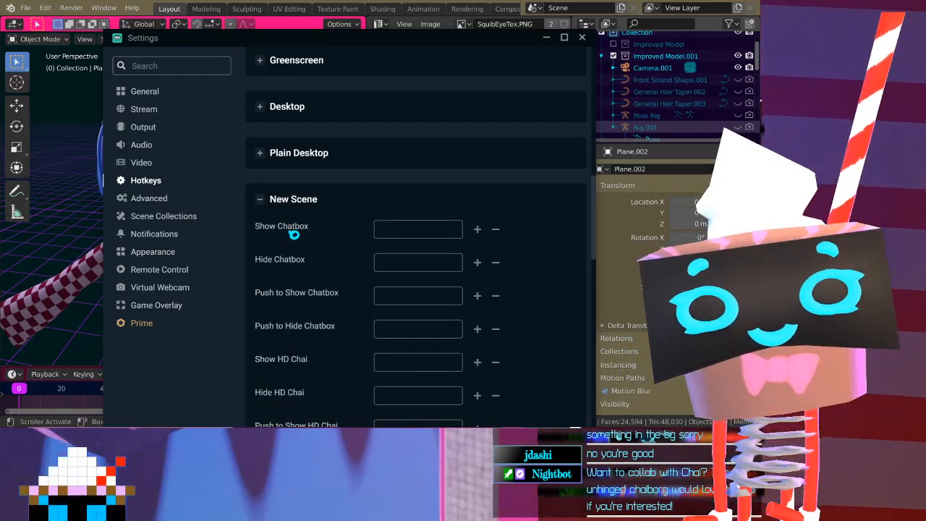
pyautogui.scroll(-8, 293, 235)
pyautogui.scroll(7, 294, 234)
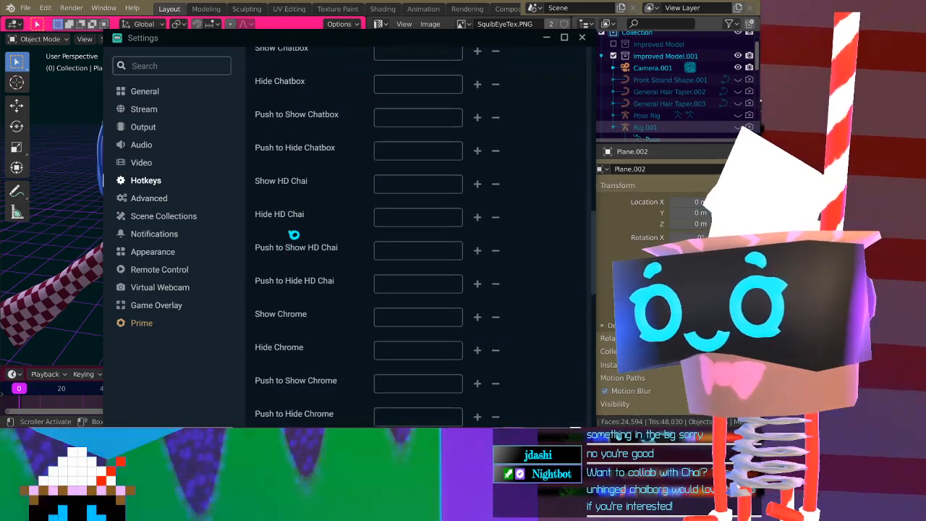
pyautogui.scroll(1, 293, 234)
pyautogui.click(304, 198)
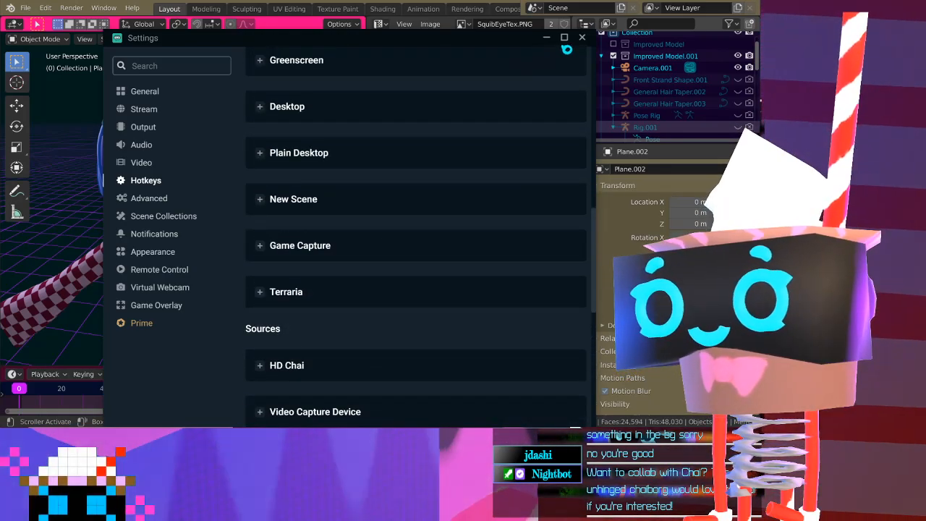
# Look over the Sources list in the hotkey settings and close the settings window
pyautogui.click(348, 159)
pyautogui.scroll(-6, 340, 253)
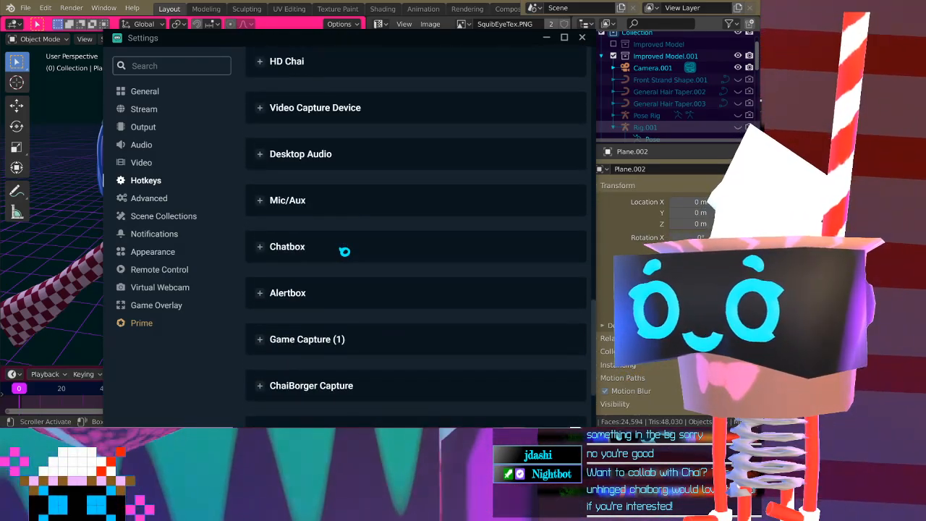
pyautogui.scroll(5, 341, 252)
pyautogui.click(581, 37)
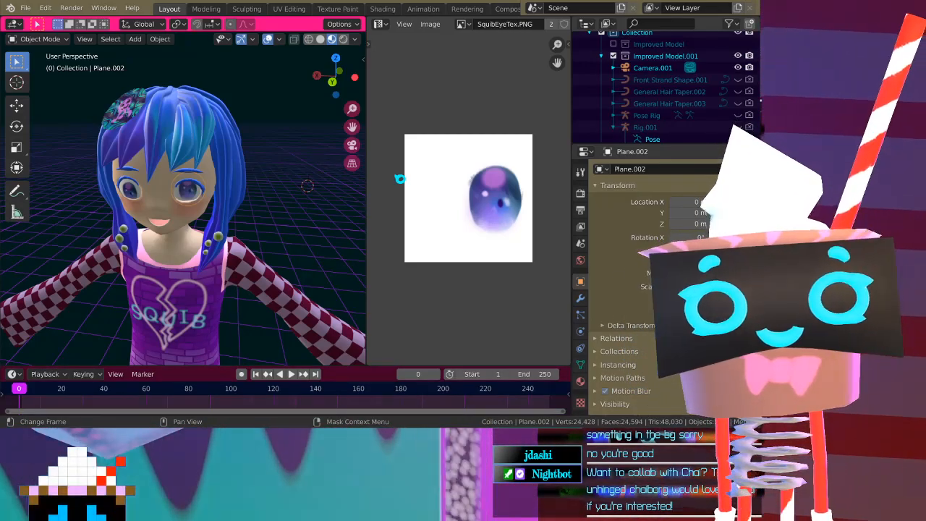
# Try moving the dome eye about 0.01 m in the character's face and clear its location again
pyautogui.moveTo(183, 210); pyautogui.dragTo(166, 221, button='middle')
pyautogui.scroll(4, 192, 201)
pyautogui.scroll(-2, 214, 233)
pyautogui.scroll(-1, 215, 228)
pyautogui.scroll(-3, 166, 222)
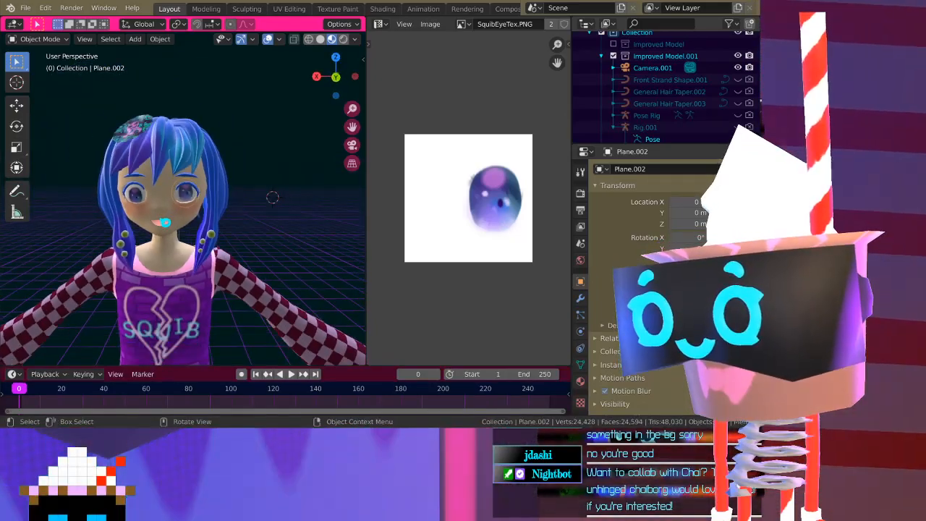
pyautogui.scroll(4, 233, 222)
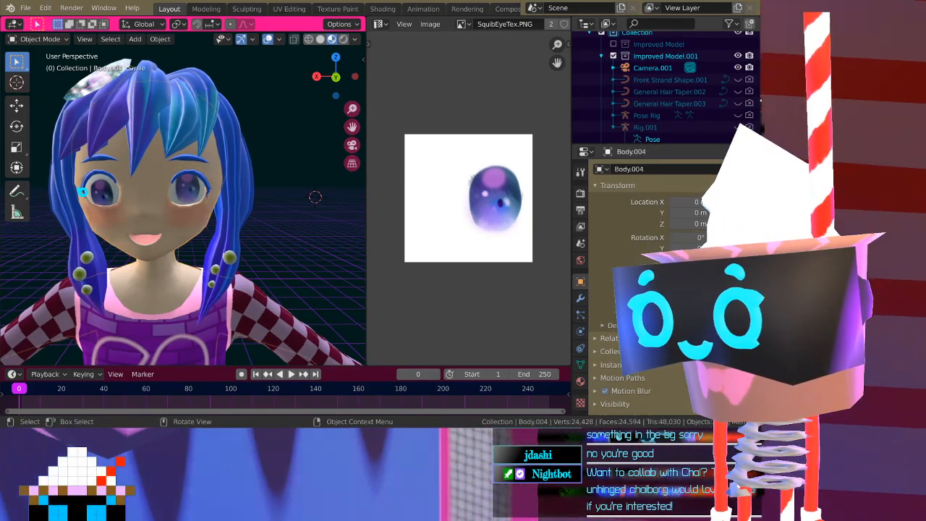
pyautogui.click(182, 199)
pyautogui.moveTo(183, 199); pyautogui.dragTo(171, 253, button='middle')
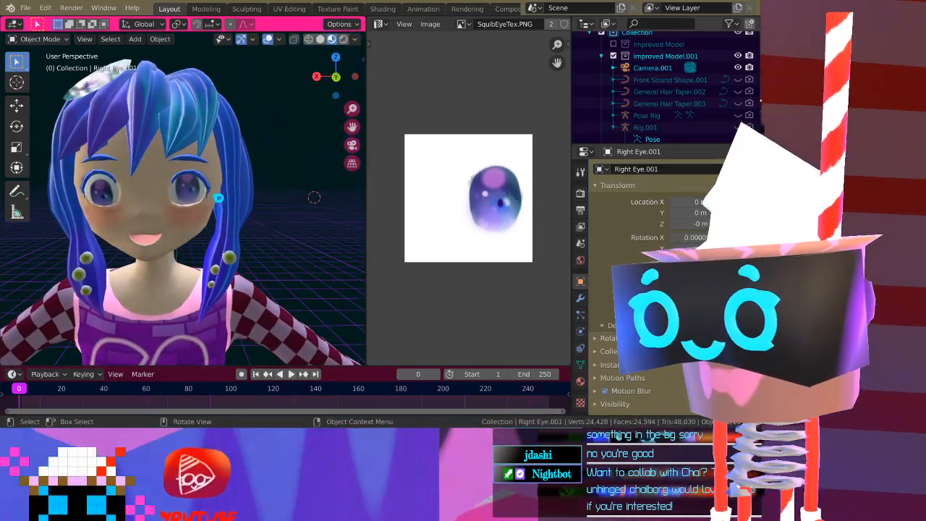
pyautogui.click(209, 204)
pyautogui.press('g')
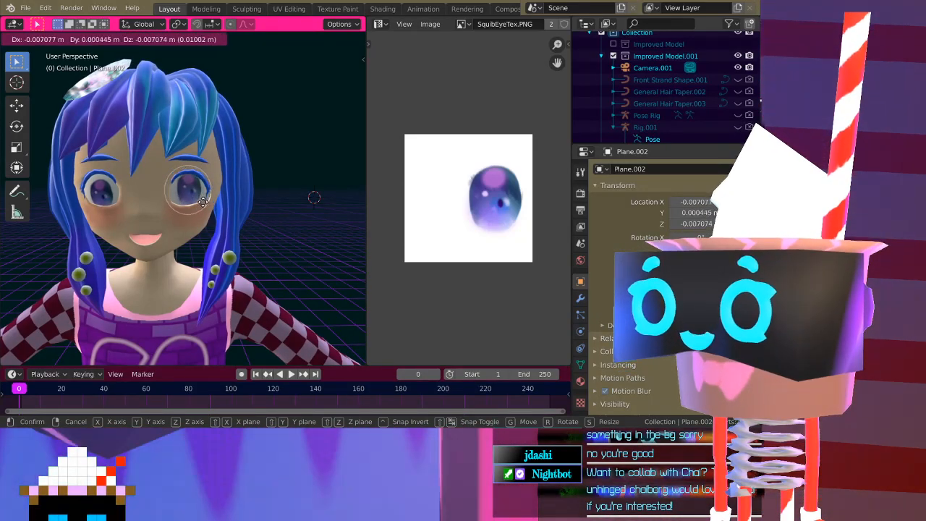
pyautogui.click(209, 204)
pyautogui.hotkey('alt', 'g')
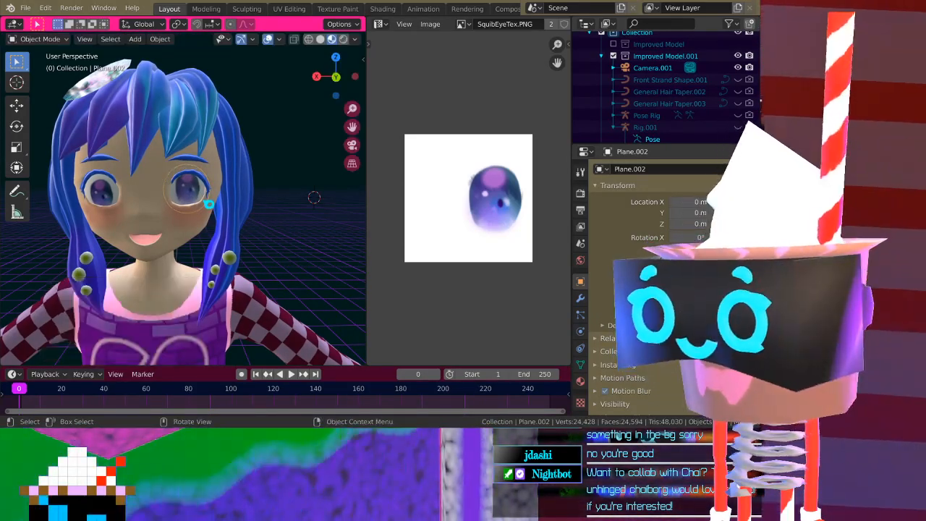
# Examine the dome eye's fit in the face from the side, from below, from above and up close
pyautogui.moveTo(267, 230)
pyautogui.mouseDown(button='middle')
pyautogui.moveTo(183, 241)
pyautogui.moveTo(211, 248)
pyautogui.moveTo(275, 233)
pyautogui.mouseUp(button='middle')
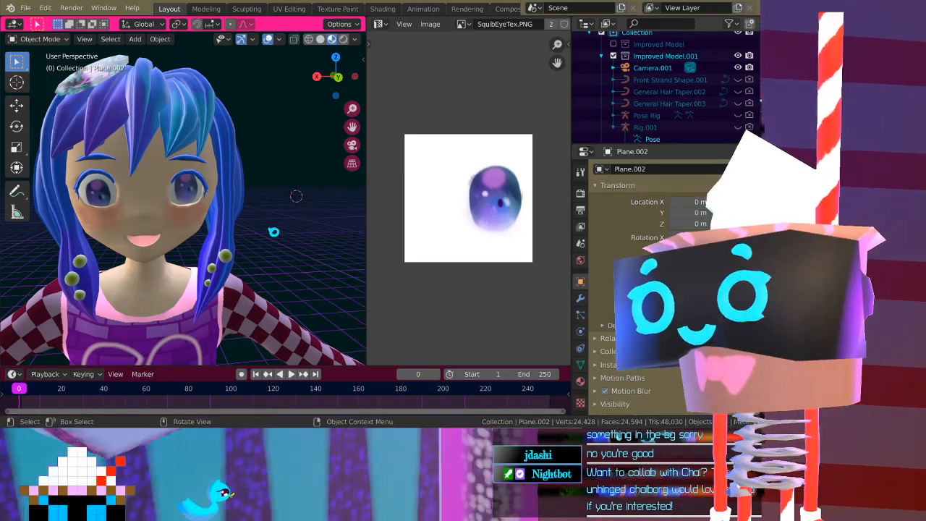
pyautogui.moveTo(231, 235); pyautogui.dragTo(135, 249, button='middle')
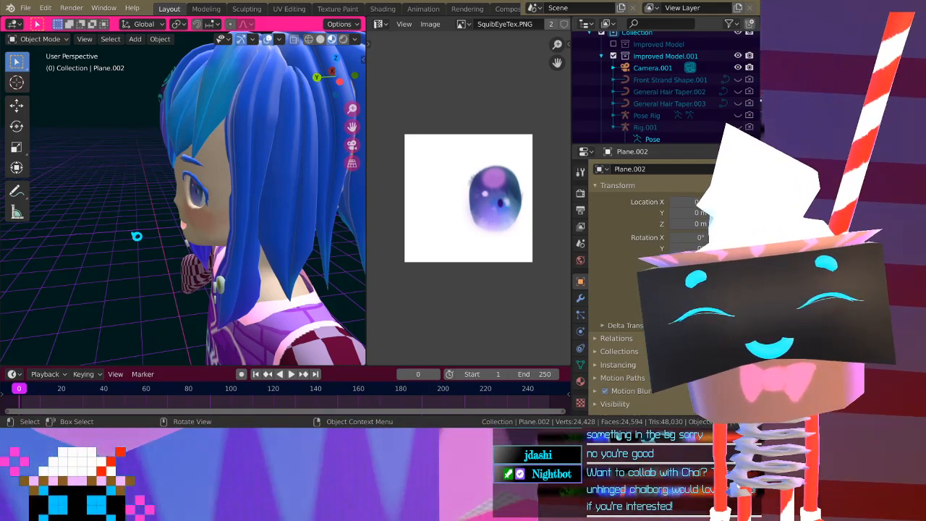
pyautogui.moveTo(136, 236); pyautogui.dragTo(211, 209, button='middle')
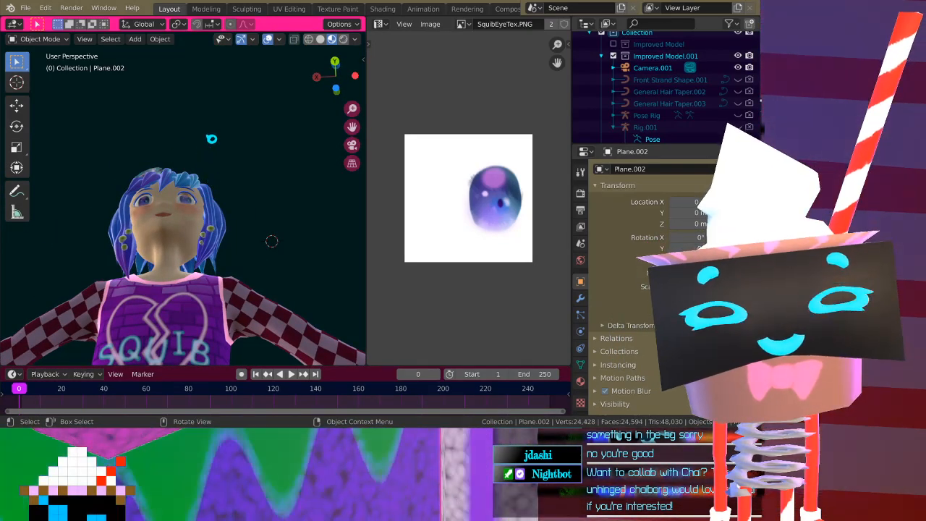
pyautogui.moveTo(212, 138); pyautogui.dragTo(217, 223, button='middle')
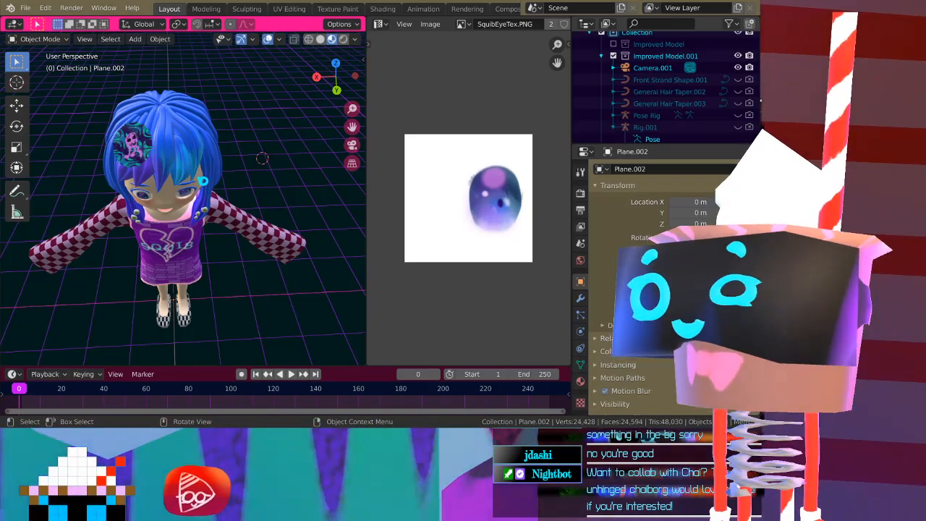
pyautogui.moveTo(101, 205); pyautogui.dragTo(161, 164, button='middle')
pyautogui.scroll(4, 163, 164)
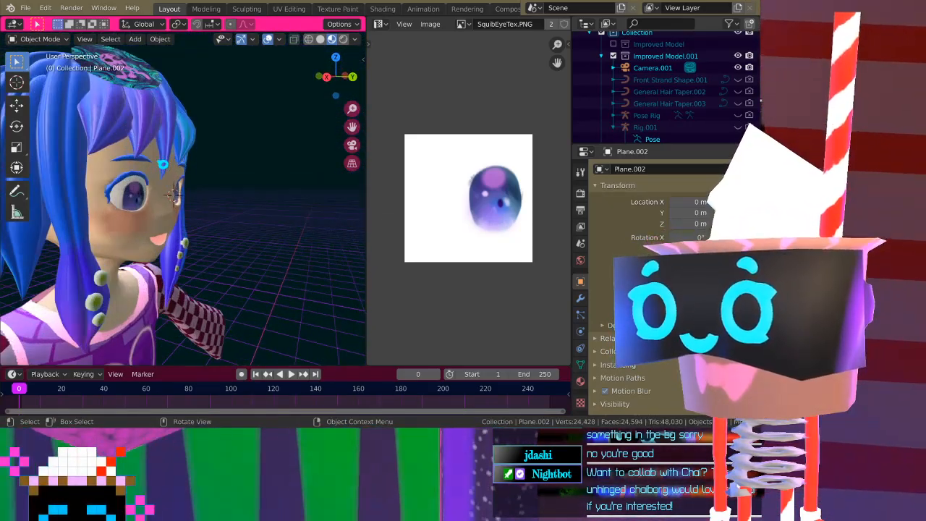
pyautogui.scroll(-2, 176, 200)
pyautogui.moveTo(213, 202); pyautogui.dragTo(146, 217, button='middle')
pyautogui.scroll(2, 147, 218)
pyautogui.moveTo(214, 186); pyautogui.dragTo(230, 237, button='middle')
pyautogui.scroll(2, 187, 247)
# Shift the whole dome eye mesh slightly along the global Y axis in Edit Mode
pyautogui.press('Tab')
pyautogui.press('g')
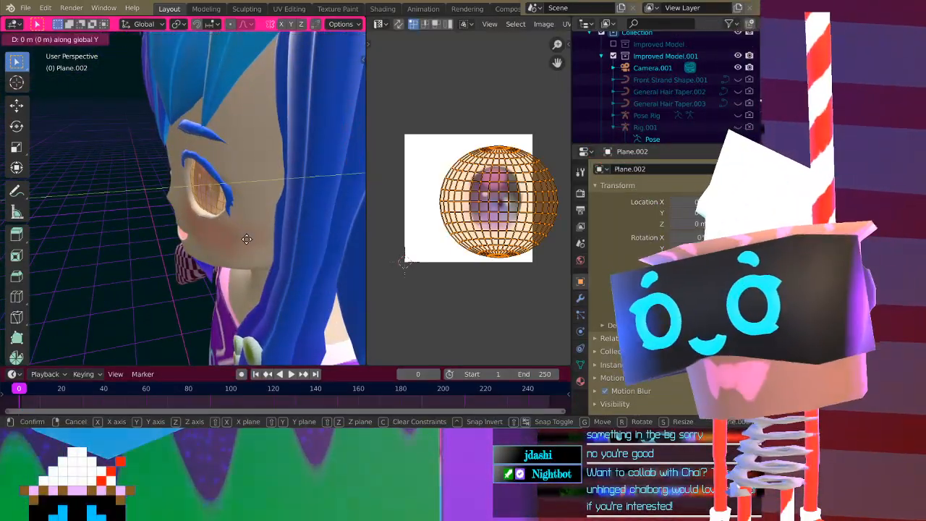
pyautogui.press('y')
pyautogui.click(239, 239)
pyautogui.moveTo(203, 230); pyautogui.dragTo(234, 169, button='middle')
pyautogui.press('Tab')
# Hide the character's original eye mesh on the side without the dome eye
pyautogui.click(221, 233)
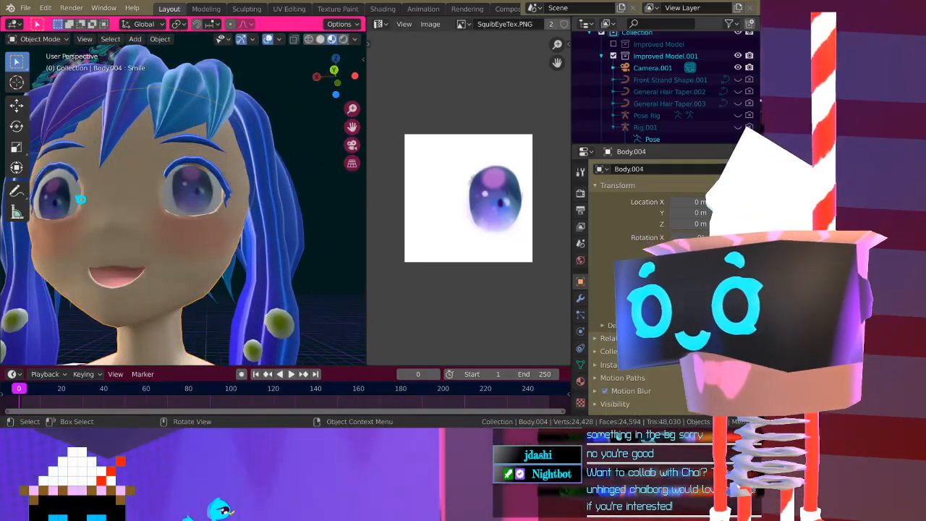
pyautogui.click(81, 199)
pyautogui.press('h')
# Open the body mesh for editing in vertex selection mode around the dome eye
pyautogui.click(202, 181)
pyautogui.click(209, 250)
pyautogui.moveTo(210, 250); pyautogui.dragTo(257, 210, button='middle')
pyautogui.press('Tab')
pyautogui.click(79, 39)
pyautogui.moveTo(203, 168); pyautogui.dragTo(186, 231, button='middle')
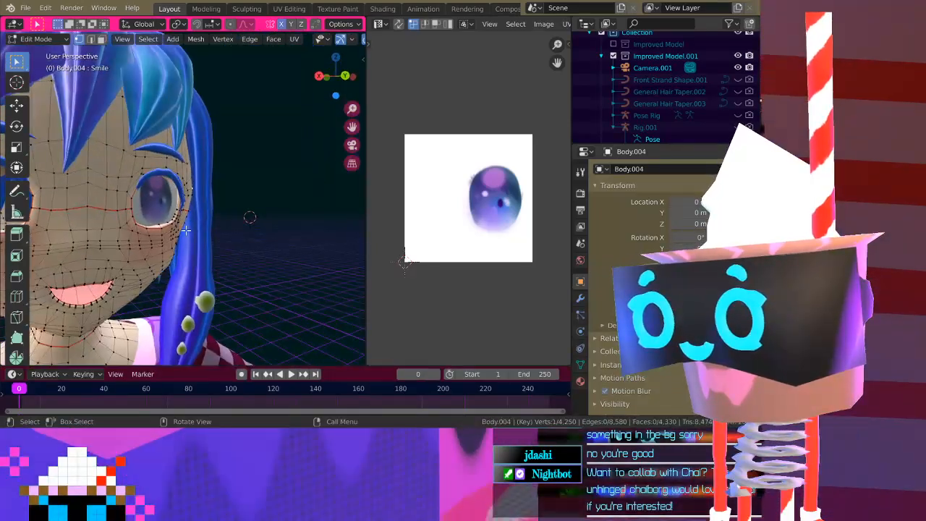
# Try to pull the selected face vertex about 0.06 m along the global Y axis without proportional editing
pyautogui.moveTo(133, 209); pyautogui.dragTo(249, 251, button='middle')
pyautogui.press('g')
pyautogui.press('y')
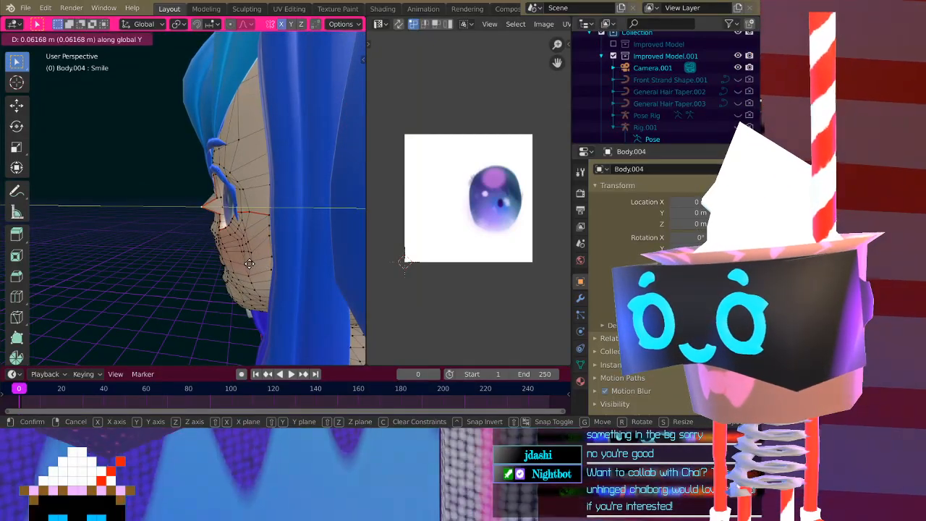
pyautogui.click(249, 263)
# Move the face vertex about 0.007 m along global Y with smooth proportional editing at a size of about 0.14
pyautogui.press('g')
pyautogui.press('y')
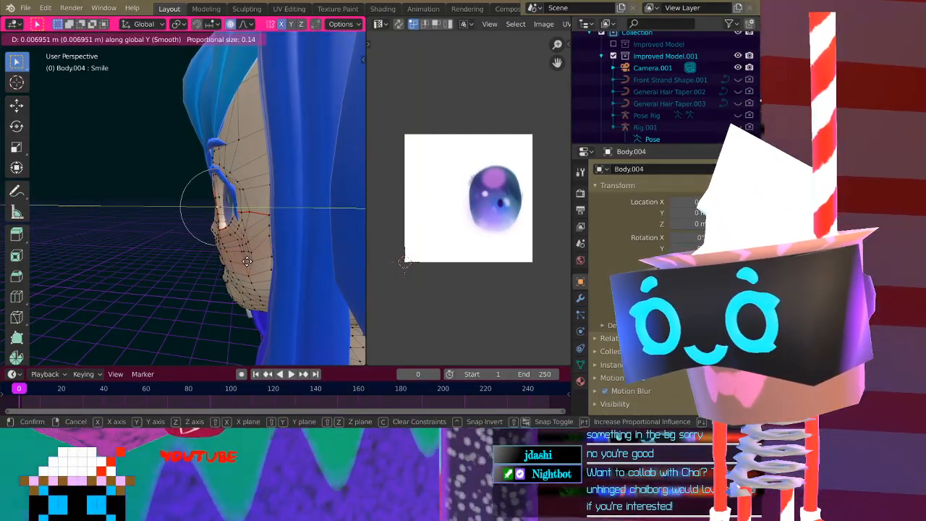
pyautogui.click(247, 262)
pyautogui.moveTo(247, 262); pyautogui.dragTo(275, 233, button='middle')
pyautogui.press('Tab')
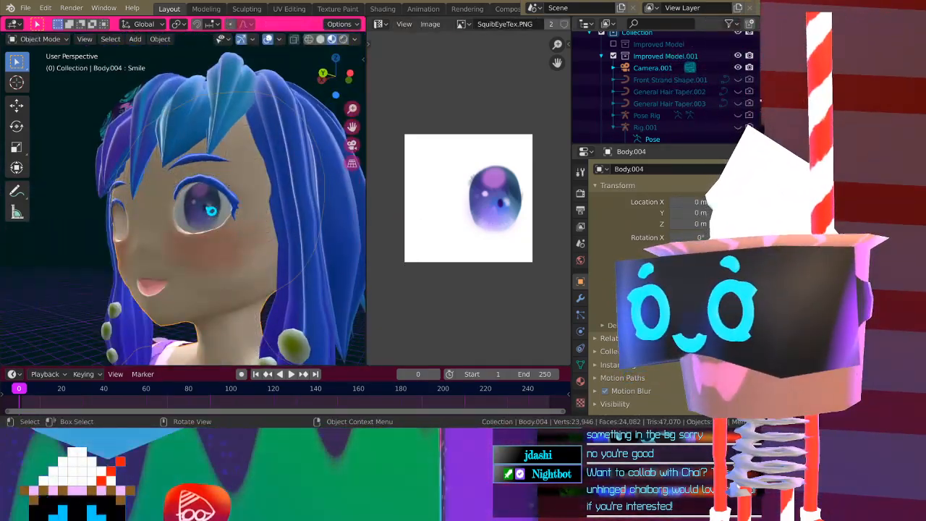
# Move the whole dome eye mesh 0.0224 m along global Y in Edit Mode
pyautogui.click(207, 206)
pyautogui.press('Tab')
pyautogui.moveTo(210, 210); pyautogui.dragTo(216, 236, button='middle')
pyautogui.press('g')
pyautogui.press('y')
pyautogui.click(216, 244)
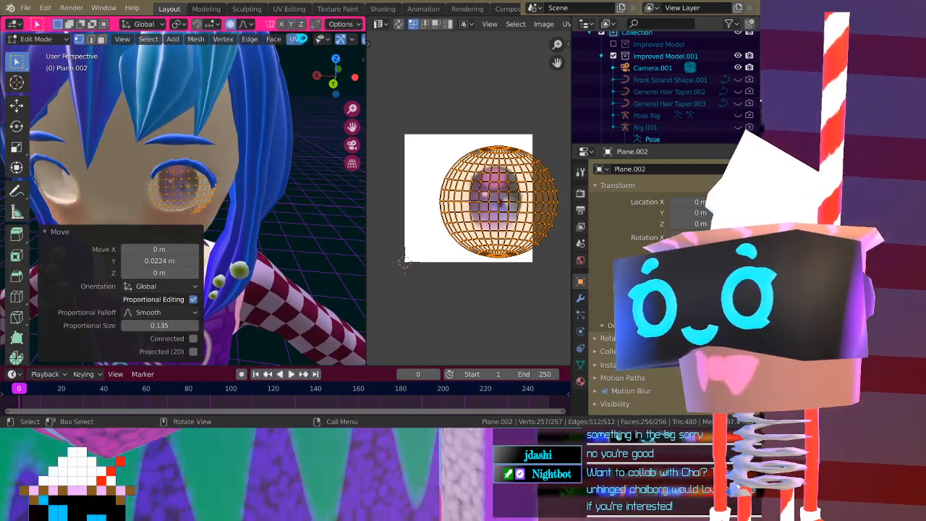
# Turn on X-ray and rotate the dome eye mesh 4.44° about the global Z axis
pyautogui.scroll(-3, 307, 40)
pyautogui.moveTo(267, 98); pyautogui.dragTo(286, 187, button='middle')
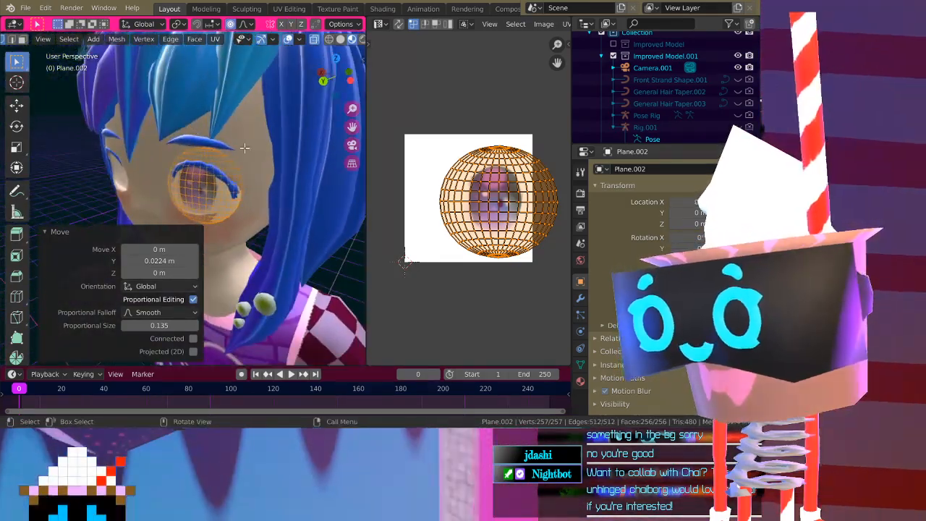
pyautogui.press('r')
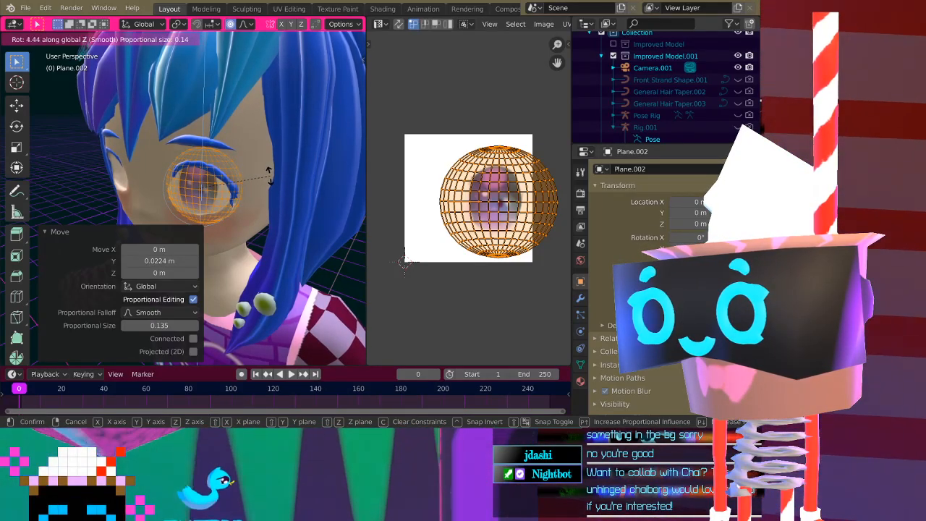
pyautogui.click(269, 175)
# Shift the rotated dome eye mesh slightly along global Y and return to Object Mode
pyautogui.press('g')
pyautogui.press('y')
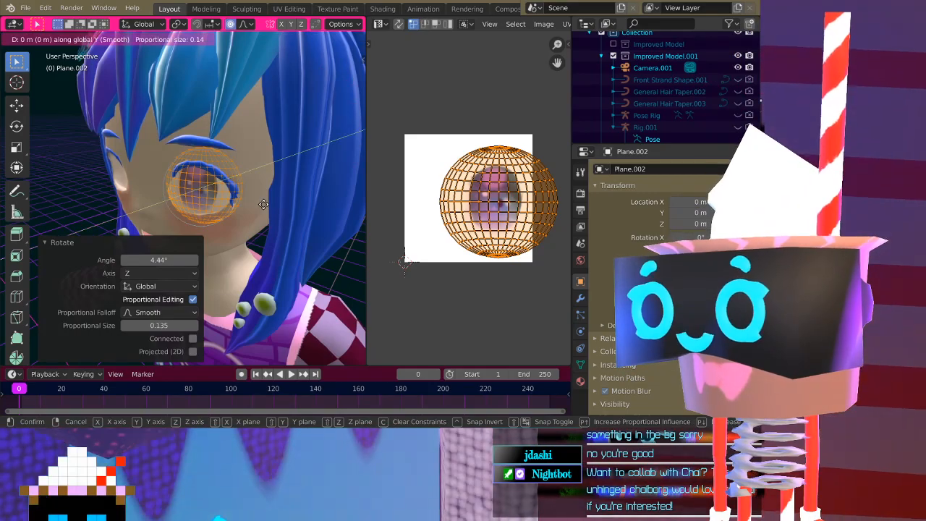
pyautogui.click(246, 204)
pyautogui.press('Tab')
# Inspect how the adjusted dome eye sits in its socket from the front and the side
pyautogui.moveTo(227, 211); pyautogui.dragTo(220, 190, button='middle')
pyautogui.press('Tab')
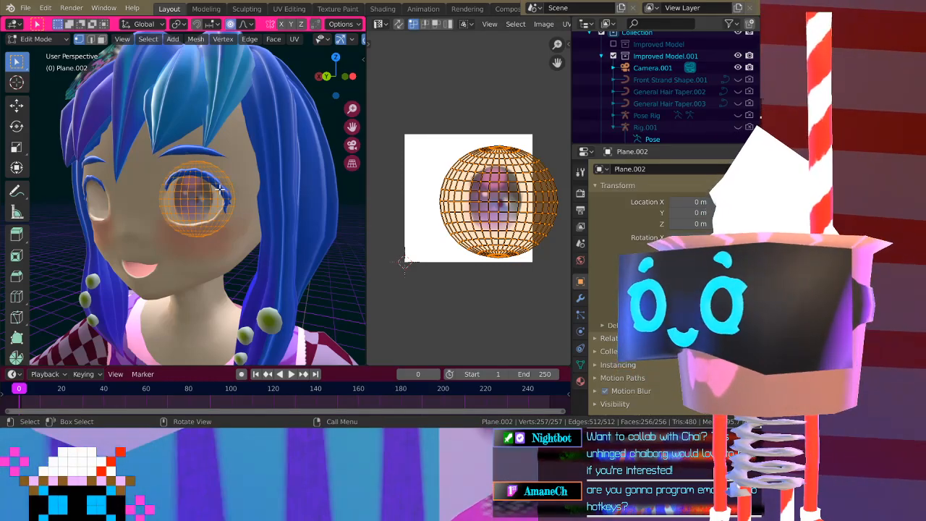
pyautogui.moveTo(207, 164); pyautogui.dragTo(113, 192, button='middle')
pyautogui.press('Tab')
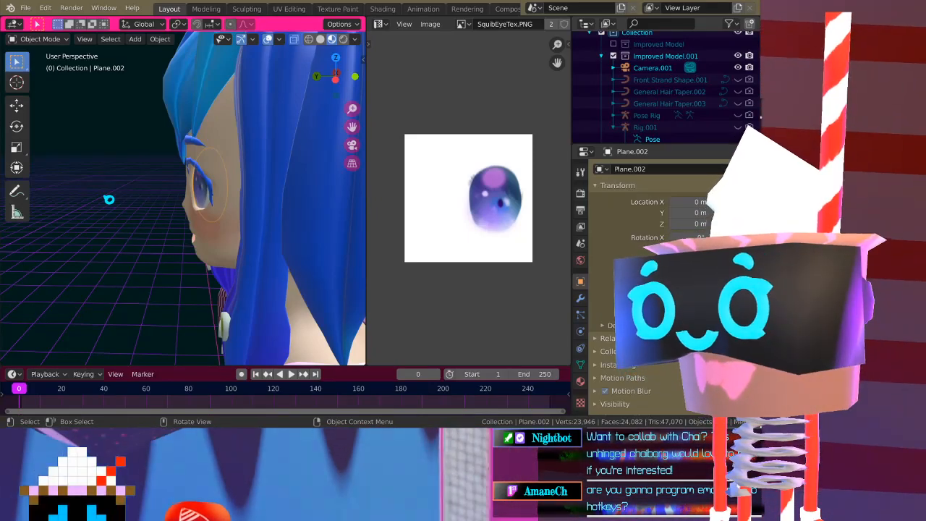
pyautogui.moveTo(108, 200); pyautogui.dragTo(210, 193, button='middle')
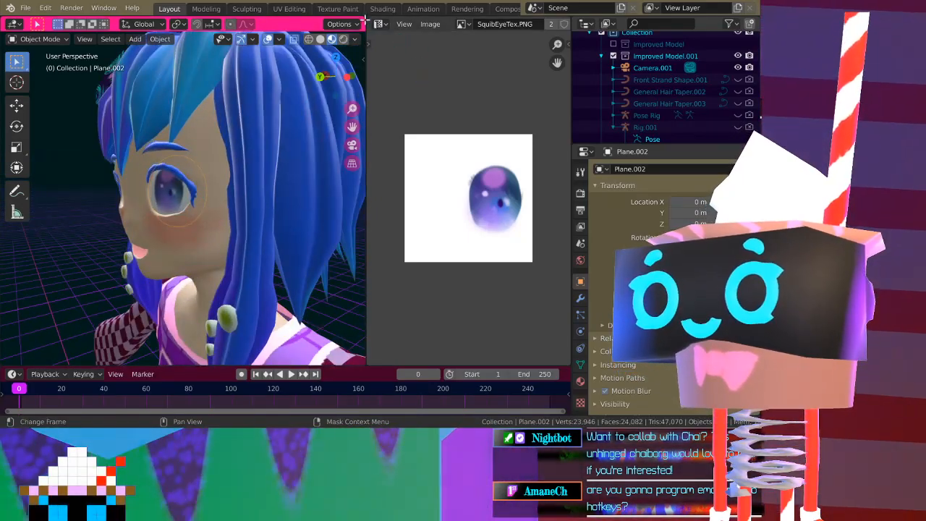
# Close the image editor area by merging it into the 3D viewport
pyautogui.moveTo(367, 19); pyautogui.dragTo(390, 28)
pyautogui.moveTo(409, 100); pyautogui.dragTo(324, 131, button='middle')
pyautogui.scroll(3, 324, 131)
pyautogui.scroll(-5, 324, 131)
pyautogui.scroll(8, 288, 181)
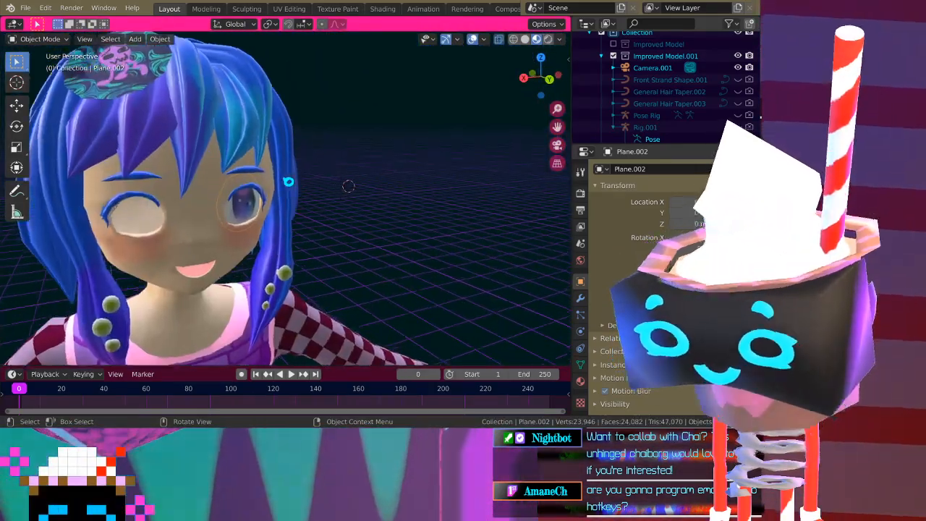
# Review the dome eye's appearance on the full-length character from a distance
pyautogui.moveTo(307, 227); pyautogui.dragTo(309, 192, button='middle')
pyautogui.press('Tab')
pyautogui.press('Tab')
pyautogui.scroll(-10, 324, 209)
pyautogui.scroll(-4, 253, 201)
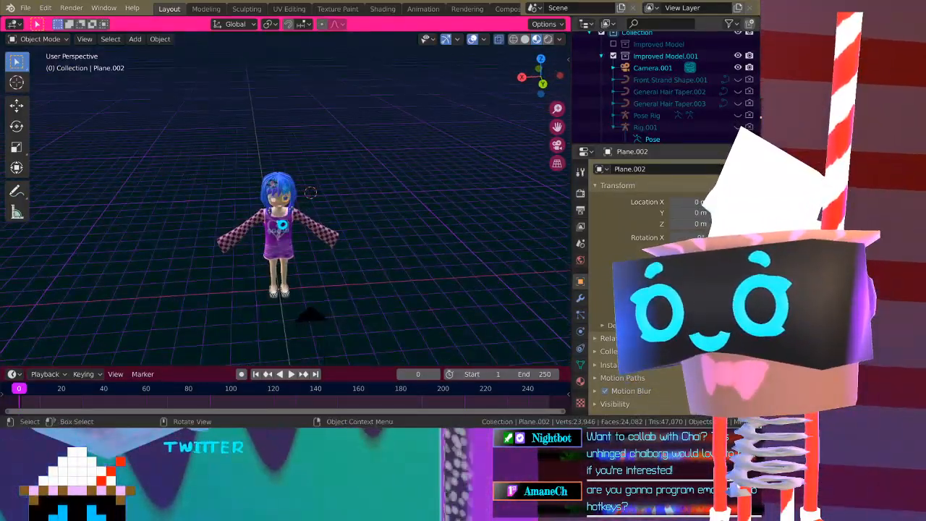
pyautogui.scroll(4, 311, 192)
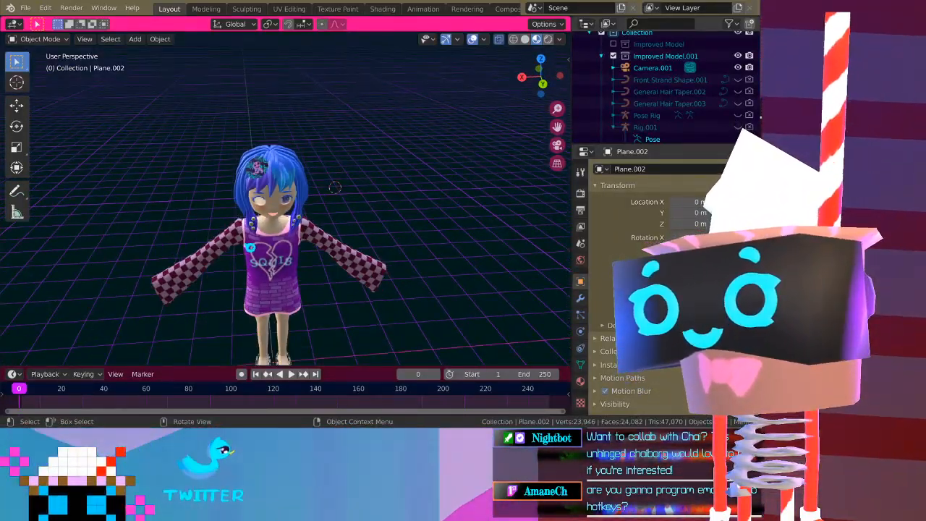
pyautogui.keyDown('shift'); pyautogui.moveTo(249, 247); pyautogui.dragTo(251, 206, button='middle'); pyautogui.keyUp('shift')
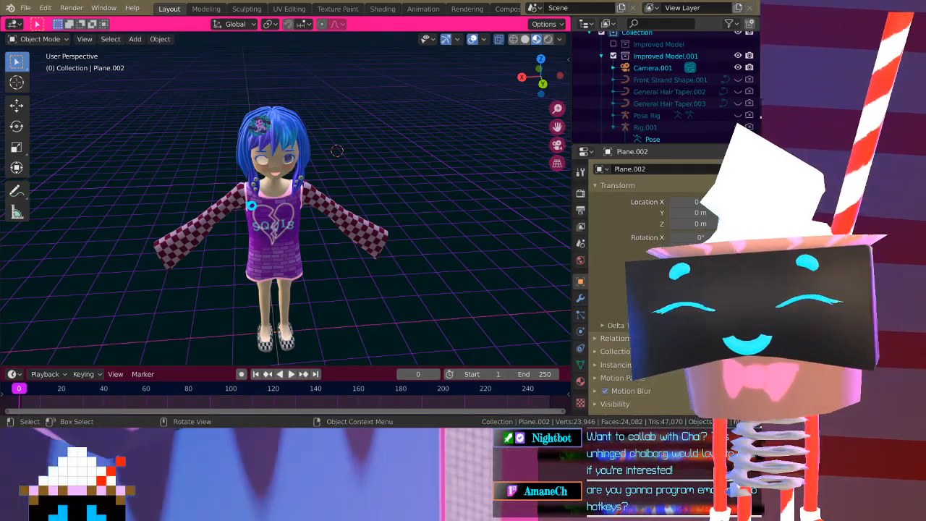
# Examine how the dome eye and its socket look on the character, from a distance and close up at several angles
pyautogui.scroll(4, 251, 205)
pyautogui.scroll(-3, 251, 205)
pyautogui.moveTo(251, 202); pyautogui.dragTo(313, 193, button='middle')
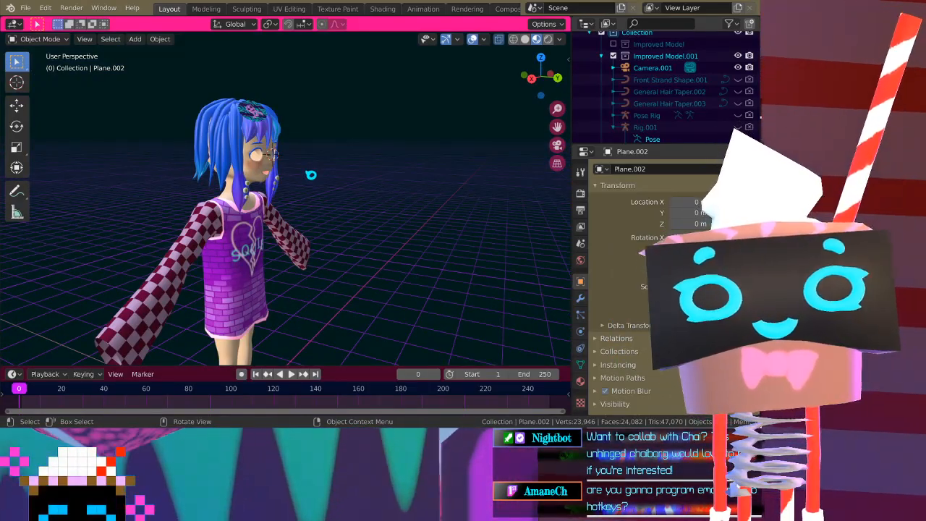
pyautogui.moveTo(313, 175); pyautogui.dragTo(232, 197, button='middle')
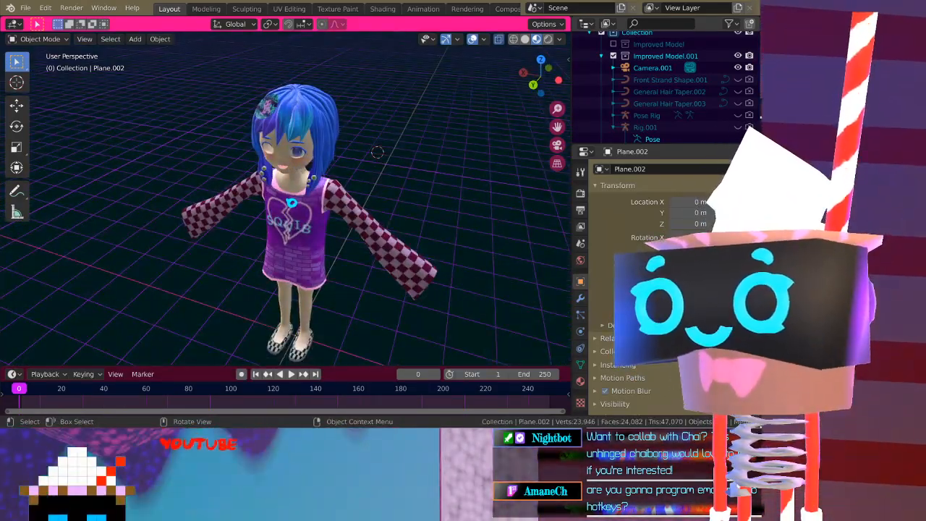
pyautogui.scroll(4, 292, 203)
pyautogui.keyDown('shift'); pyautogui.moveTo(291, 203); pyautogui.dragTo(287, 253, button='middle'); pyautogui.keyUp('shift')
pyautogui.moveTo(380, 232); pyautogui.dragTo(275, 188, button='middle')
pyautogui.scroll(2, 269, 172)
pyautogui.moveTo(272, 227); pyautogui.dragTo(327, 78, button='middle')
# Enter Edit Mode on the body mesh and move the eye socket's lower rim about -0.02 m along global Y with smooth proportional editing
pyautogui.press('Tab')
pyautogui.scroll(3, 276, 196)
pyautogui.press('Tab')
pyautogui.click(293, 175)
pyautogui.press('Tab')
pyautogui.moveTo(310, 230); pyautogui.dragTo(332, 280, button='middle')
pyautogui.scroll(4, 319, 260)
pyautogui.keyDown('shift'); pyautogui.moveTo(319, 145); pyautogui.dragTo(302, 247, button='middle'); pyautogui.keyUp('shift')
pyautogui.press('g')
pyautogui.press('y')
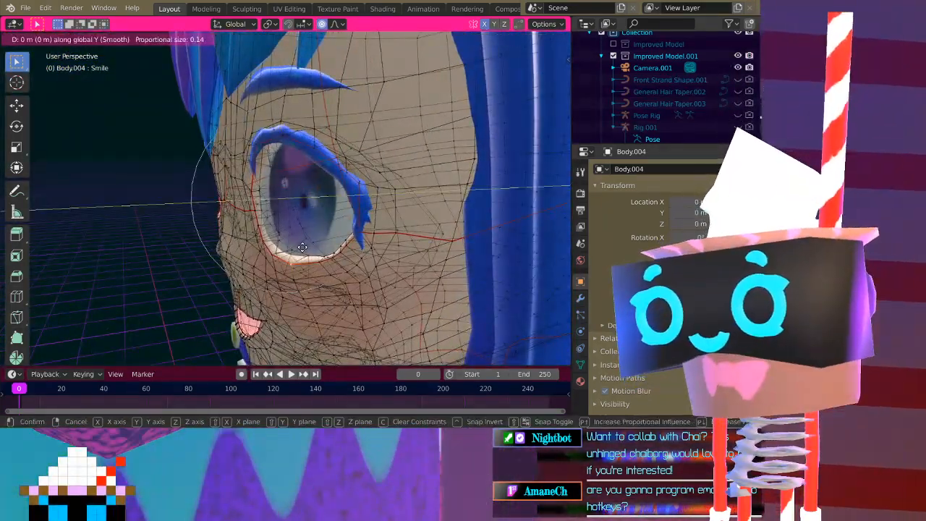
pyautogui.click(327, 251)
# Move the inner-corner vertices of the eye socket about -0.013 m along global Y with proportional editing
pyautogui.moveTo(328, 251); pyautogui.dragTo(429, 240, button='middle')
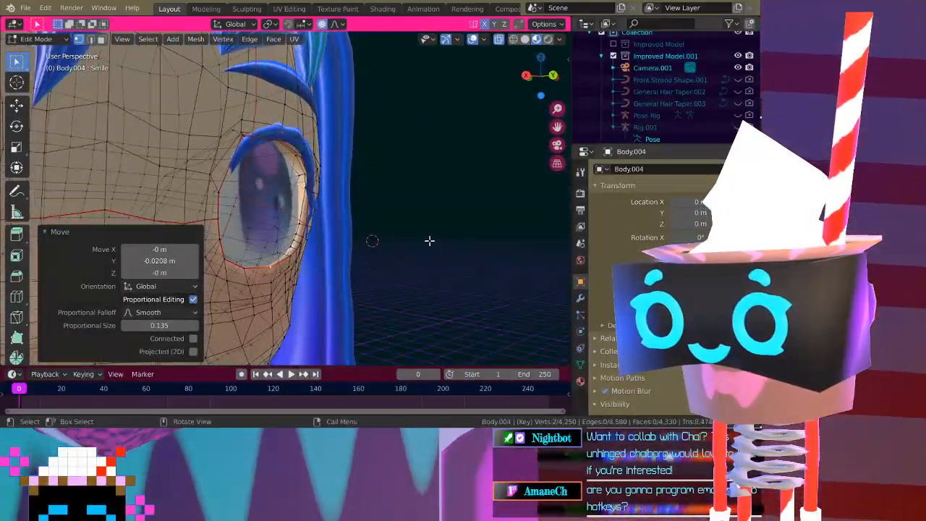
pyautogui.moveTo(325, 183); pyautogui.dragTo(435, 202, button='middle')
pyautogui.moveTo(319, 183); pyautogui.dragTo(189, 192, button='middle')
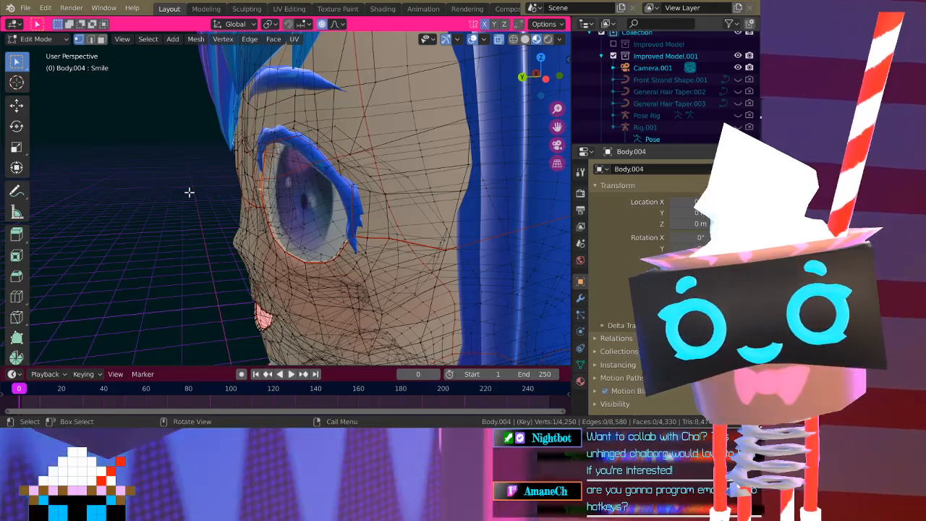
pyautogui.moveTo(189, 192); pyautogui.dragTo(387, 200, button='middle')
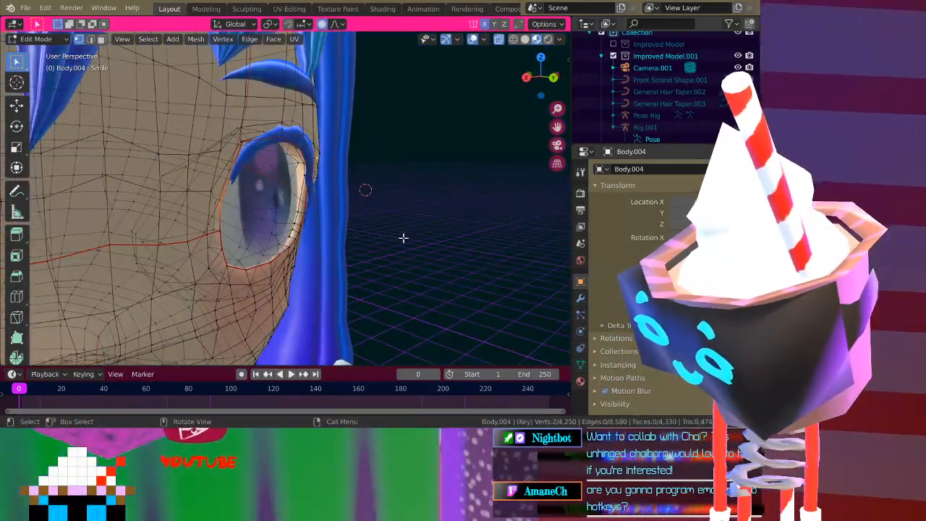
pyautogui.press('g')
pyautogui.press('y')
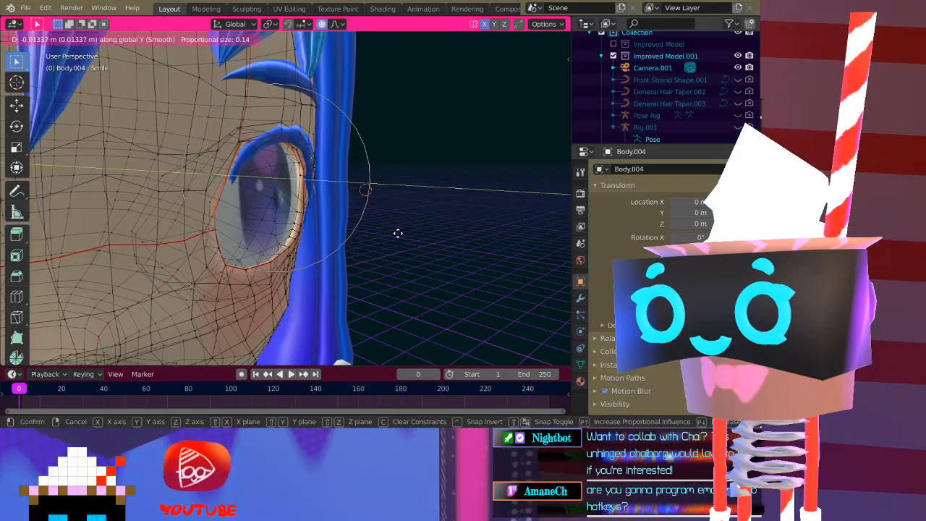
pyautogui.scroll(-1, 398, 233)
# Shift the socket's inner corner by -0.0132 m along global Y with a proportional size of 0.164, and return to Object Mode
pyautogui.moveTo(385, 229); pyautogui.dragTo(311, 140, button='middle')
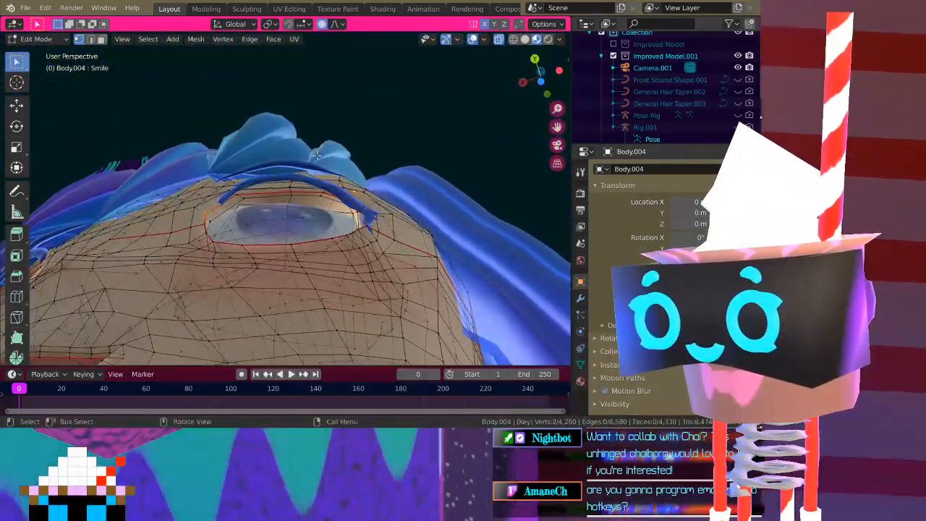
pyautogui.press('g')
pyautogui.press('y')
pyautogui.click(347, 206)
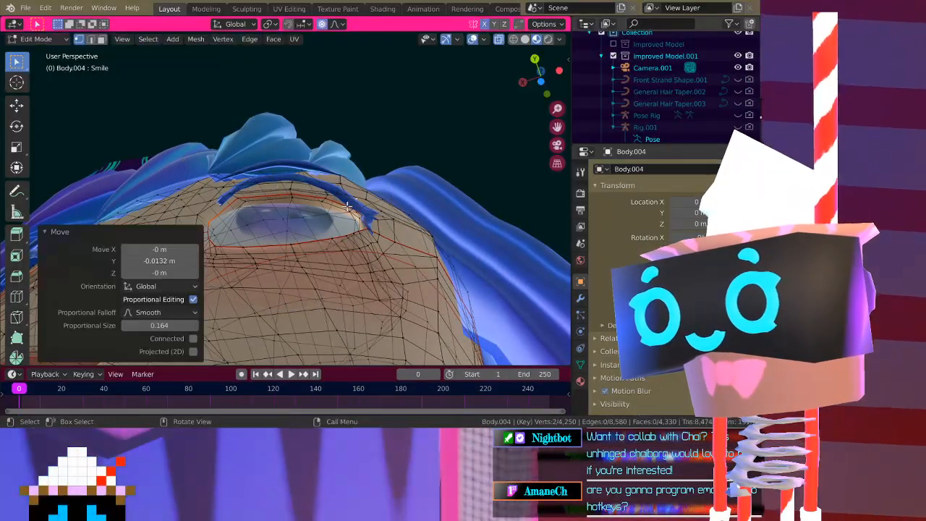
pyautogui.moveTo(196, 228); pyautogui.dragTo(234, 243, button='middle')
pyautogui.press('Tab')
pyautogui.scroll(-4, 233, 244)
pyautogui.moveTo(319, 246); pyautogui.dragTo(261, 232, button='middle')
# Reopen the body mesh for editing and nudge the socket's inner rim vertex with global Y locked and proportional editing off
pyautogui.click(282, 213)
pyautogui.scroll(5, 281, 213)
pyautogui.press('Tab')
pyautogui.press('Tab')
pyautogui.click(219, 290)
pyautogui.moveTo(219, 289); pyautogui.dragTo(208, 229, button='middle')
pyautogui.press('Tab')
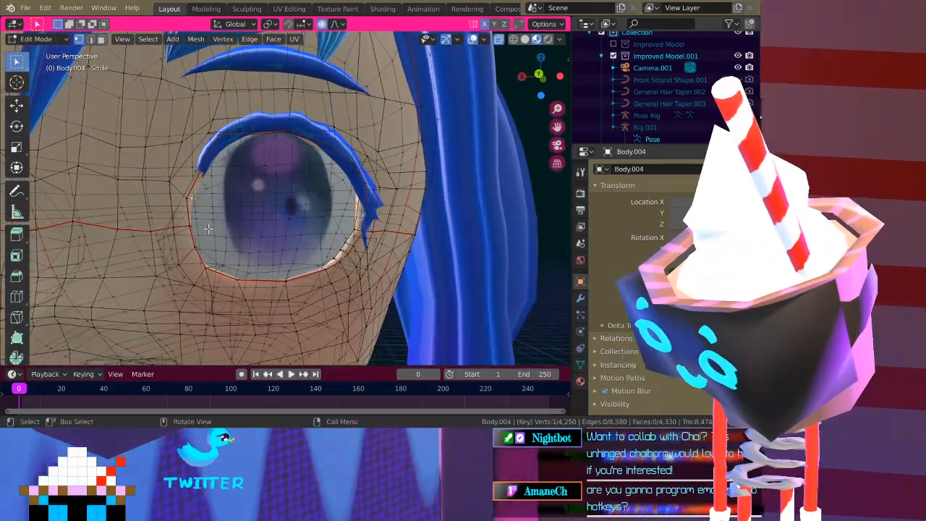
pyautogui.press('g')
pyautogui.hotkey('shift', 'z')
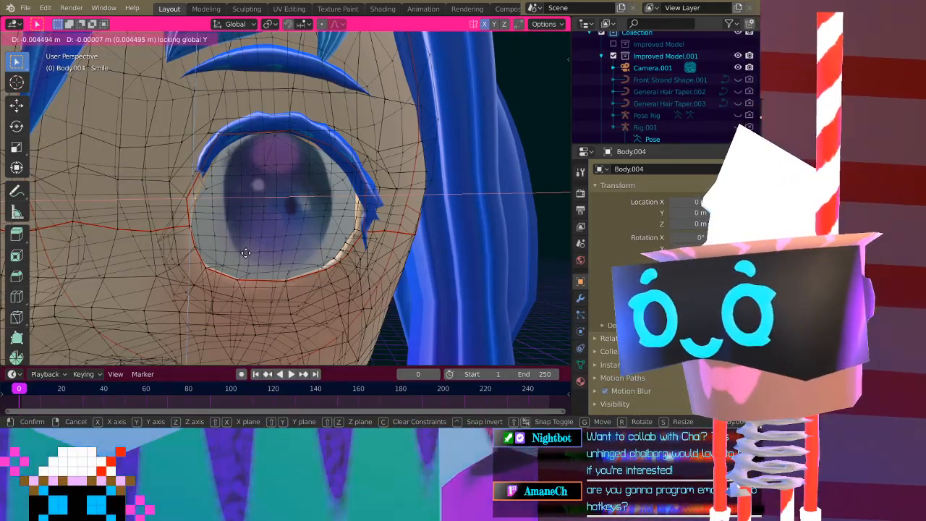
pyautogui.click(248, 249)
pyautogui.press('Tab')
# Try a free move of the selected body vertex, and undo it
pyautogui.scroll(-6, 248, 249)
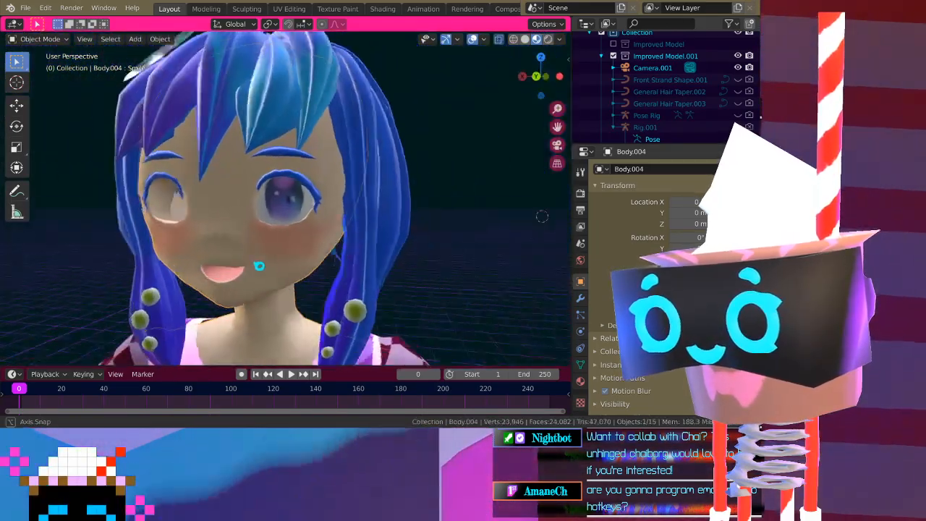
pyautogui.moveTo(542, 216); pyautogui.dragTo(454, 208, button='middle')
pyautogui.moveTo(300, 245); pyautogui.dragTo(270, 242, button='middle')
pyautogui.press('Tab')
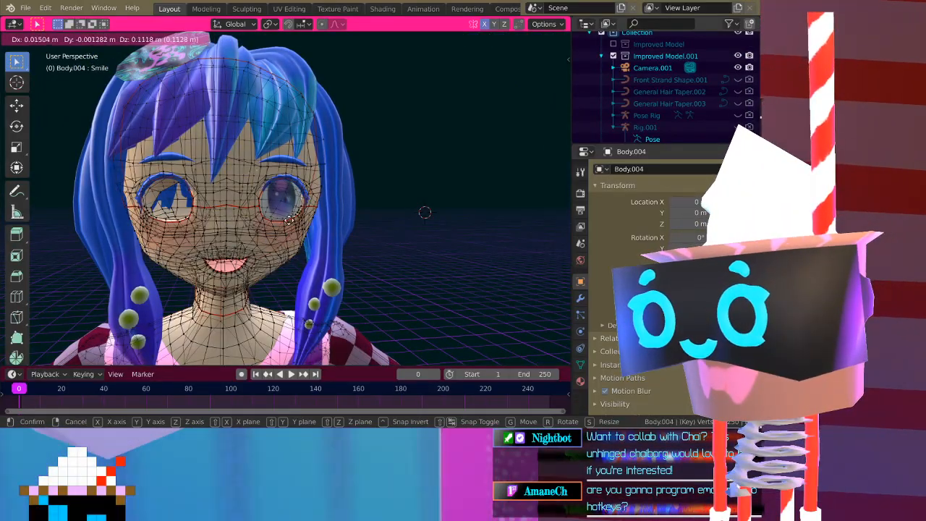
pyautogui.click(286, 254)
pyautogui.hotkey('ctrl', 'z')
pyautogui.press('Tab')
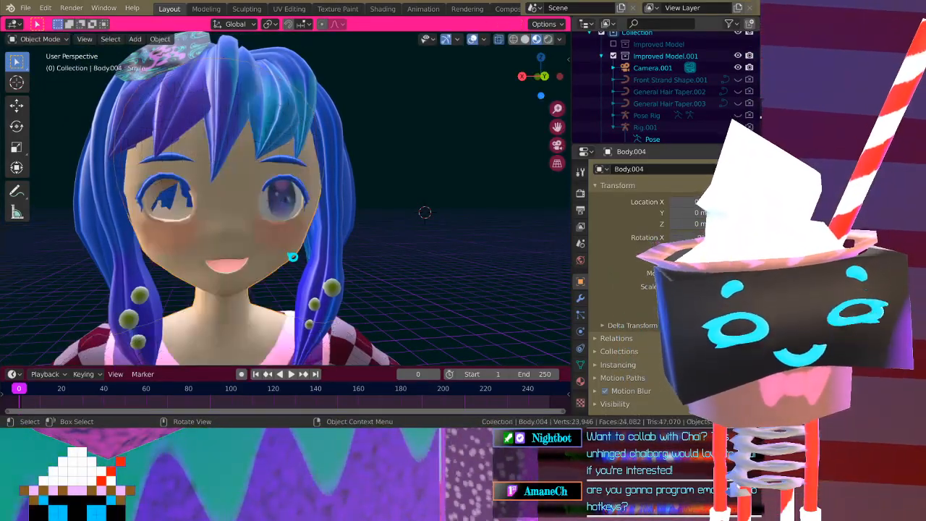
# Inspect the reshaped socket and dome eye from the front, the side and a distance
pyautogui.moveTo(292, 256); pyautogui.dragTo(267, 202, button='middle')
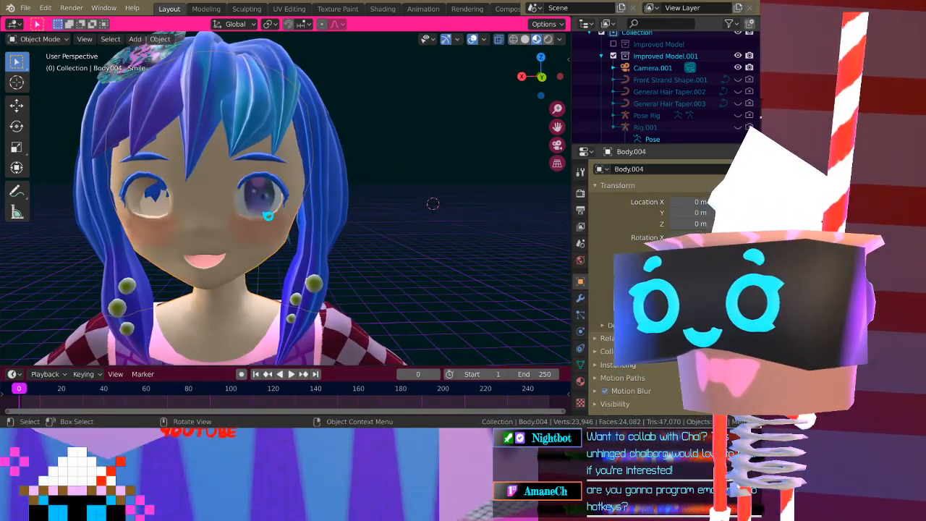
pyautogui.scroll(-5, 341, 200)
pyautogui.scroll(3, 376, 202)
pyautogui.moveTo(376, 202); pyautogui.dragTo(483, 273, button='middle')
pyautogui.moveTo(208, 155); pyautogui.dragTo(153, 198, button='middle')
pyautogui.scroll(4, 217, 224)
pyautogui.moveTo(254, 242); pyautogui.dragTo(311, 209, button='middle')
# Open the dome eye mesh for editing in a side view of the face
pyautogui.click(275, 248)
pyautogui.press('Tab')
pyautogui.moveTo(274, 248); pyautogui.dragTo(232, 258, button='middle')
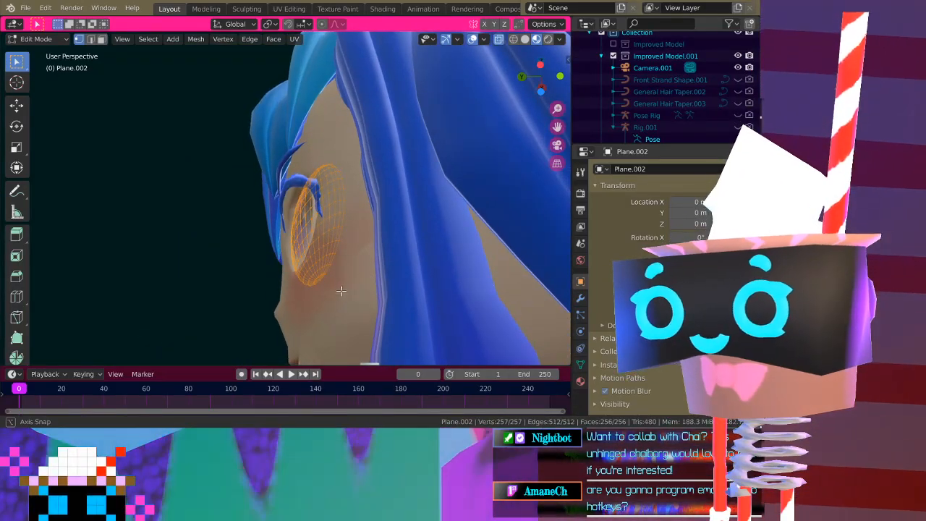
pyautogui.moveTo(364, 276); pyautogui.dragTo(327, 291, button='middle')
pyautogui.moveTo(315, 243); pyautogui.dragTo(355, 253, button='middle')
# Try two rotations of the whole dome eye mesh about global X, and undo both
pyautogui.press('a')
pyautogui.press('x')
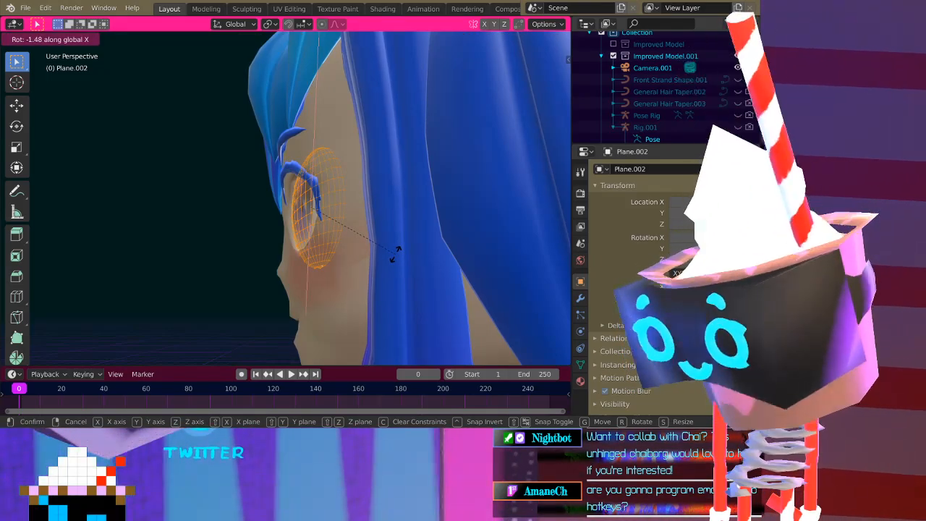
pyautogui.click(405, 257)
pyautogui.moveTo(266, 236); pyautogui.dragTo(327, 250, button='middle')
pyautogui.hotkey('ctrl', 'z')
pyautogui.press('r')
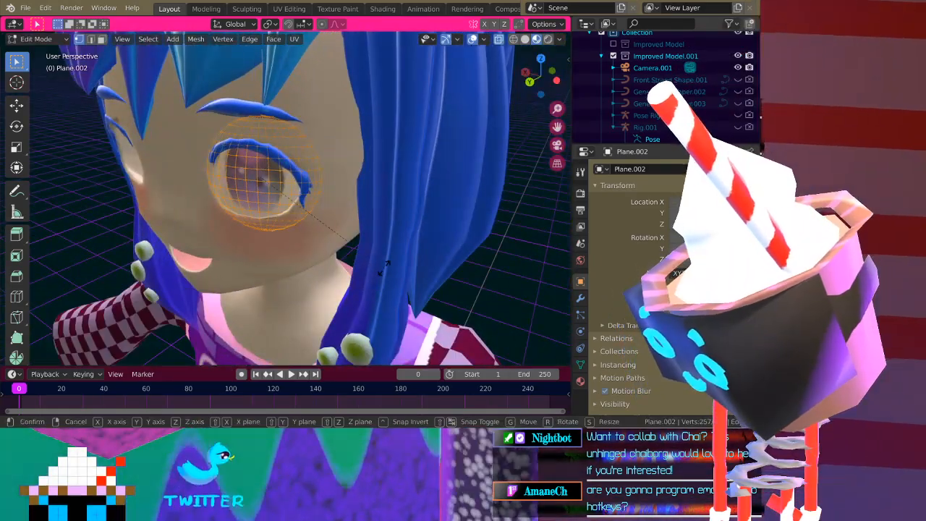
pyautogui.press('x')
pyautogui.click(398, 267)
pyautogui.moveTo(399, 268); pyautogui.dragTo(343, 230, button='middle')
pyautogui.hotkey('ctrl', 'z')
# Rotate the dome eye mesh by -5.36° about global X and shift it slightly along global Y
pyautogui.press('r')
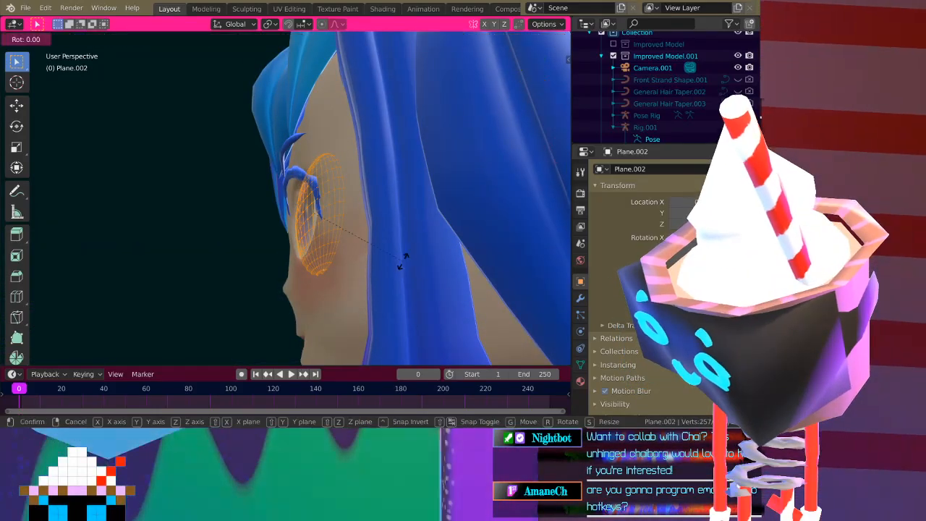
pyautogui.press('x')
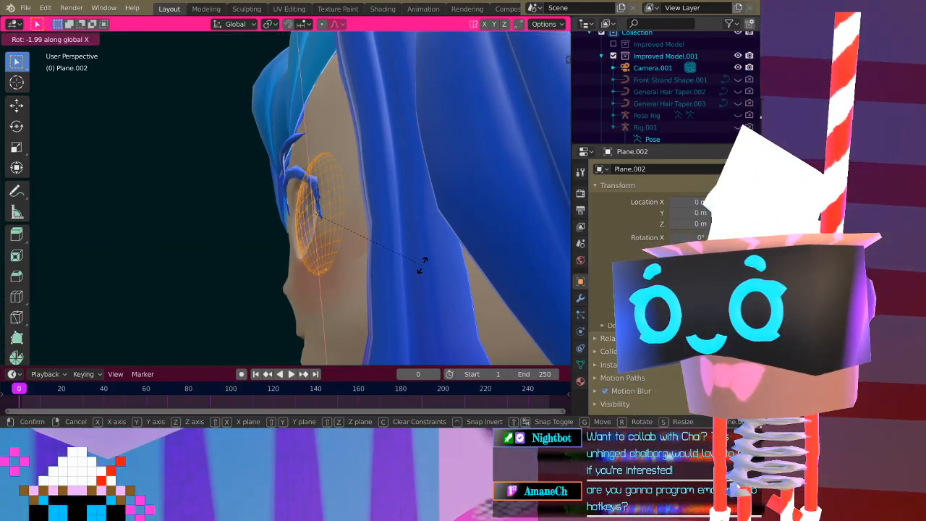
pyautogui.click(414, 259)
pyautogui.moveTo(415, 258); pyautogui.dragTo(422, 215, button='middle')
pyautogui.press('g')
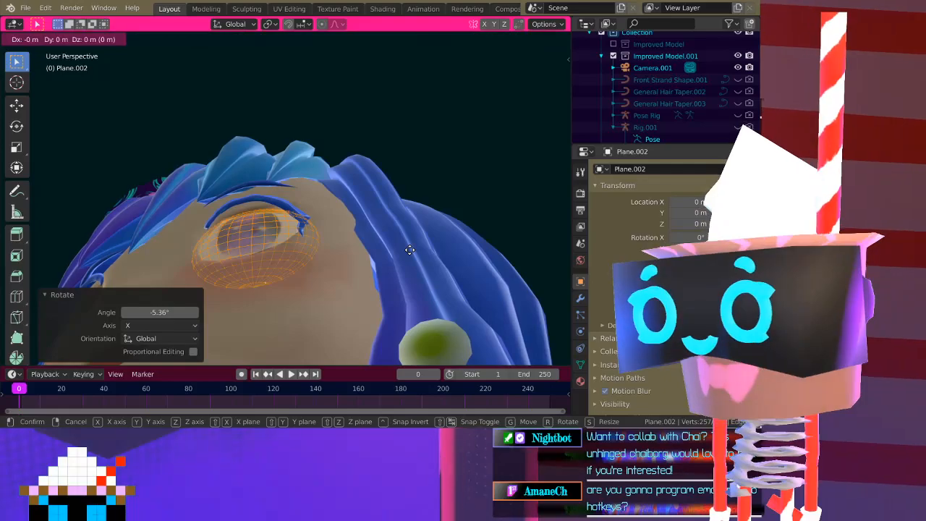
pyautogui.press('y')
pyautogui.click(424, 235)
pyautogui.moveTo(425, 234); pyautogui.dragTo(263, 144, button='middle')
# Open the eyelash mesh above the dome eye in Edit Mode and examine how it meets the face from below
pyautogui.press('Tab')
pyautogui.press('Tab')
pyautogui.press('Tab')
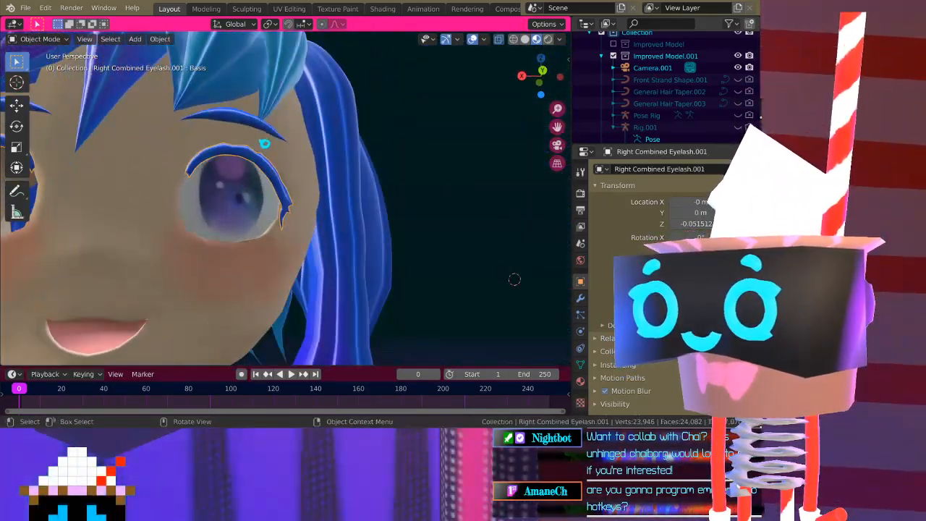
pyautogui.press('Tab')
pyautogui.moveTo(275, 208); pyautogui.dragTo(301, 227, button='middle')
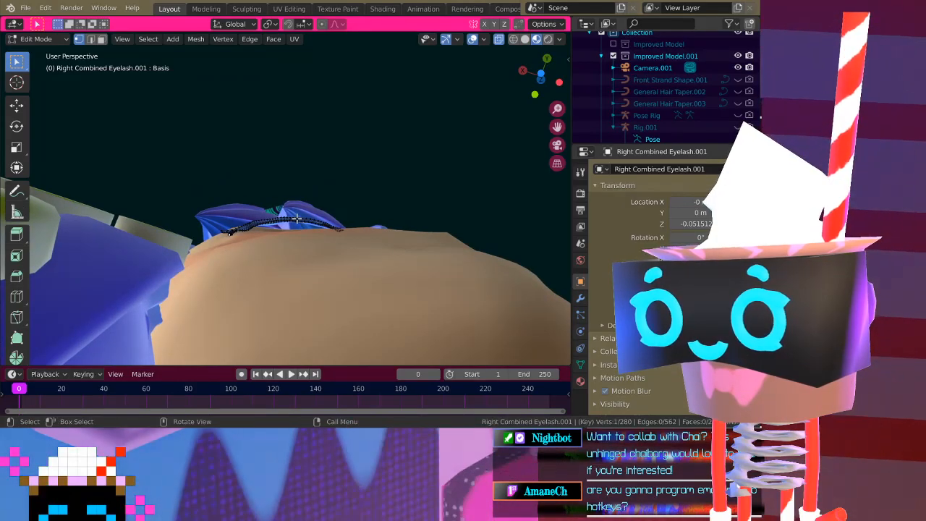
pyautogui.scroll(5, 297, 218)
# Switch to editing the body mesh and try a free move of a vertex near the eyelash
pyautogui.press('Tab')
pyautogui.press('Tab')
pyautogui.moveTo(289, 275); pyautogui.dragTo(218, 268, button='middle')
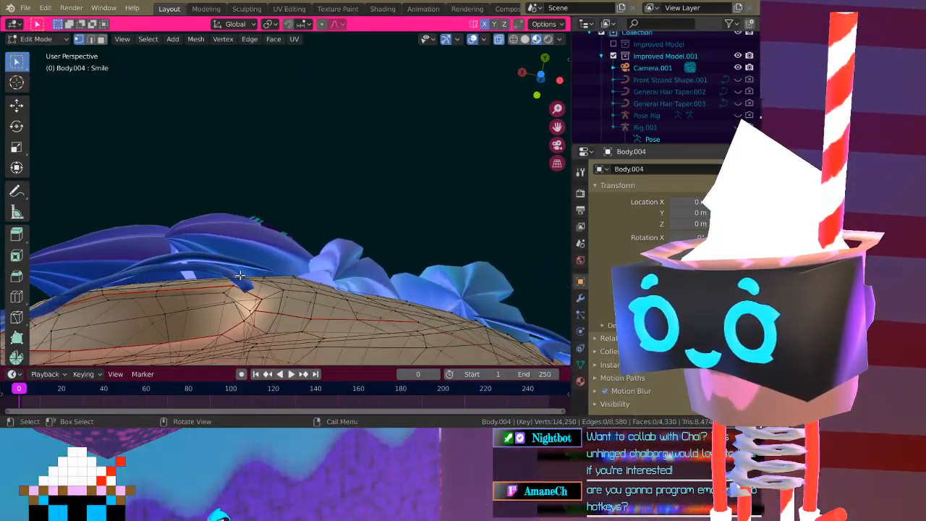
pyautogui.press('g')
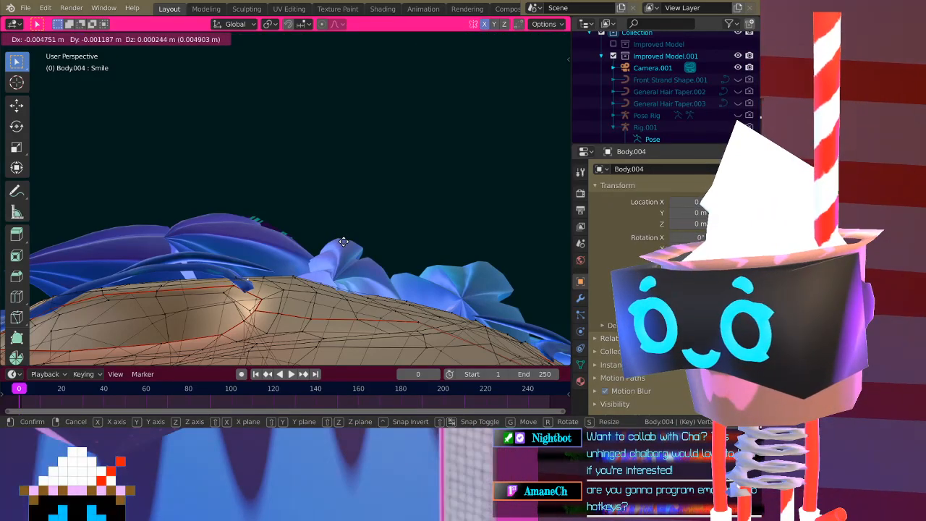
pyautogui.rightClick(409, 207)
# Move the face vertex by the eyelash's inner end along global Y with smooth proportional editing at a size of about 0.03
pyautogui.moveTo(189, 239); pyautogui.dragTo(297, 217, button='middle')
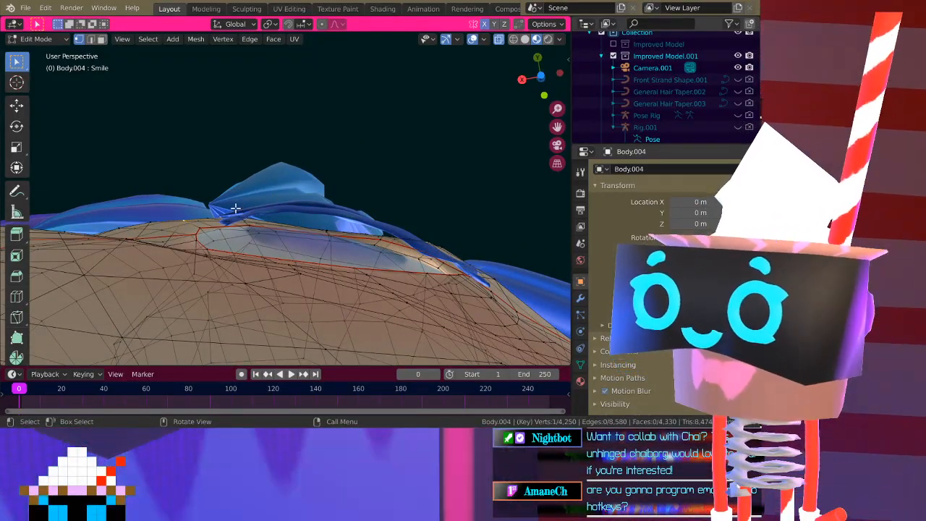
pyautogui.press('g')
pyautogui.press('y')
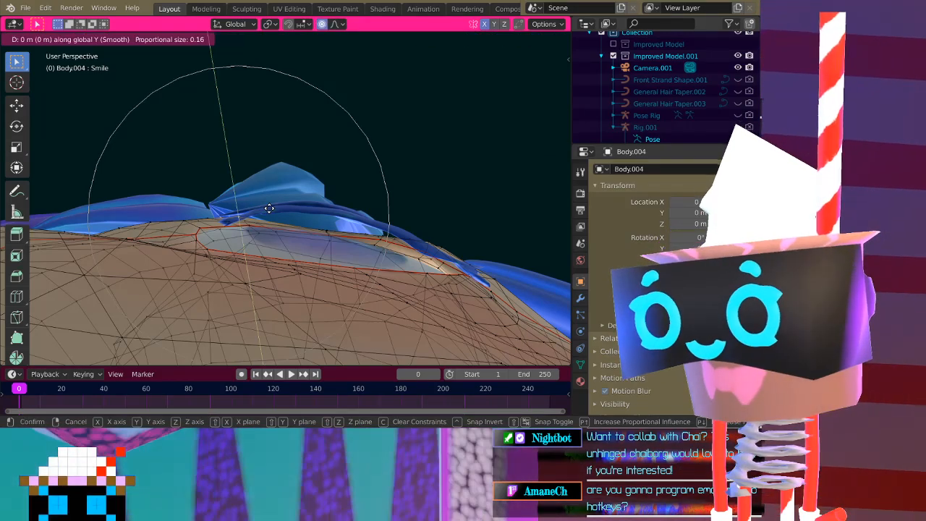
pyautogui.scroll(3, 271, 209)
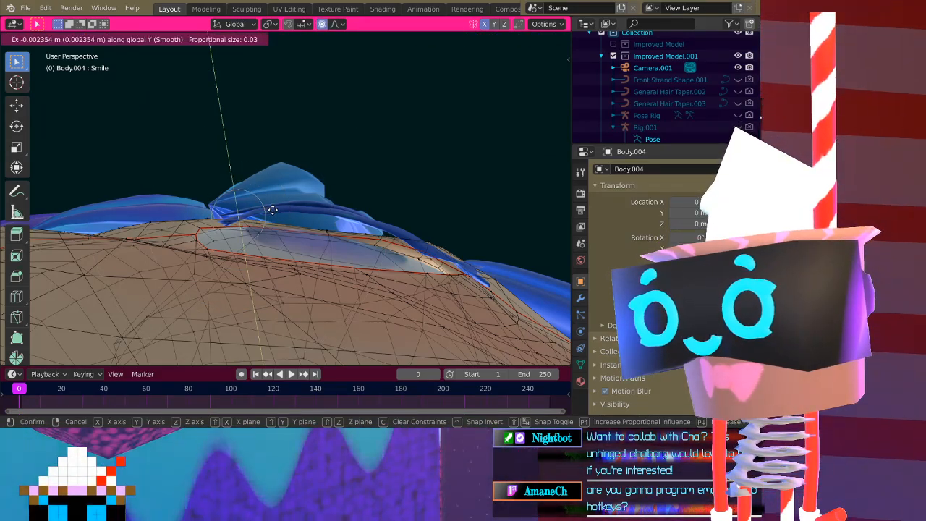
pyautogui.click(274, 213)
pyautogui.moveTo(273, 212); pyautogui.dragTo(270, 270, button='middle')
pyautogui.hotkey('ctrl', 'z')
pyautogui.press('y')
pyautogui.click(276, 264)
pyautogui.moveTo(276, 265); pyautogui.dragTo(220, 147, button='middle')
pyautogui.moveTo(268, 184); pyautogui.dragTo(250, 268, button='middle')
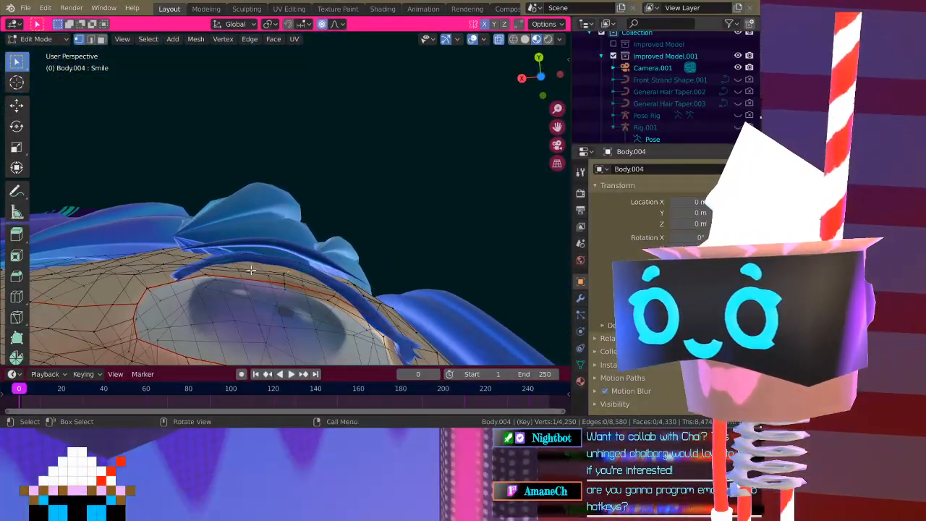
# Push the face vertex above the middle of the upper eyelid about 0.006 m along global Y with proportional editing
pyautogui.press('g')
pyautogui.press('y')
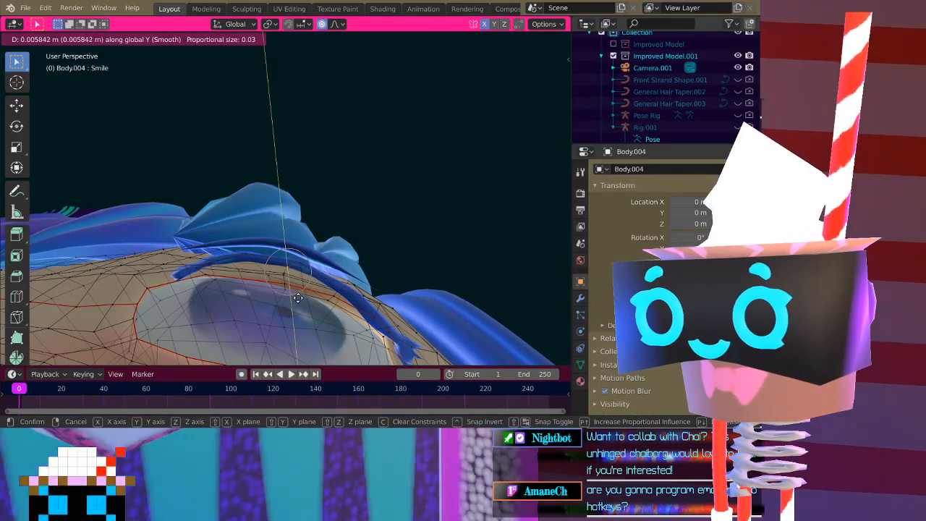
pyautogui.click(298, 297)
pyautogui.moveTo(248, 258); pyautogui.dragTo(233, 284, button='middle')
# Move the upper eyelid vertex nearer the inner corner about 0.006 m along global Y with a proportional size of 0.052
pyautogui.click(230, 222)
pyautogui.moveTo(232, 229); pyautogui.dragTo(253, 289, button='middle')
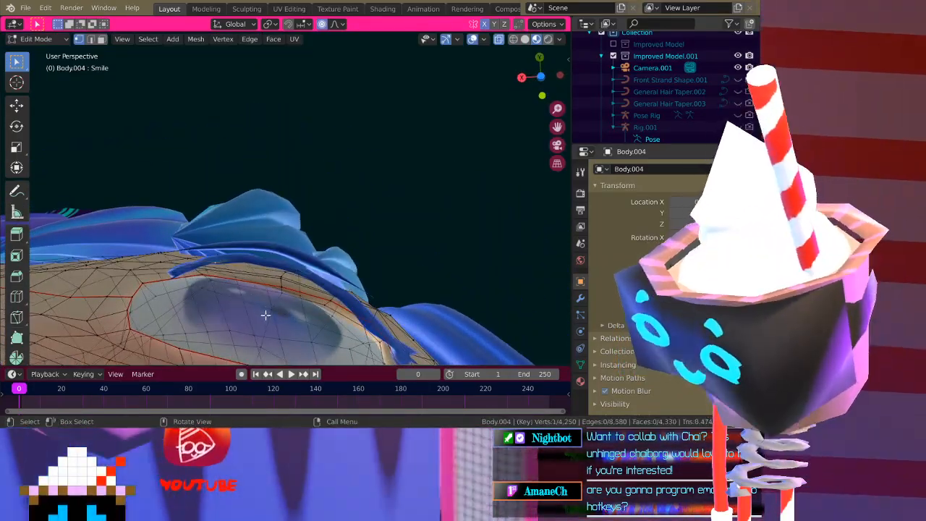
pyautogui.press('g')
pyautogui.press('y')
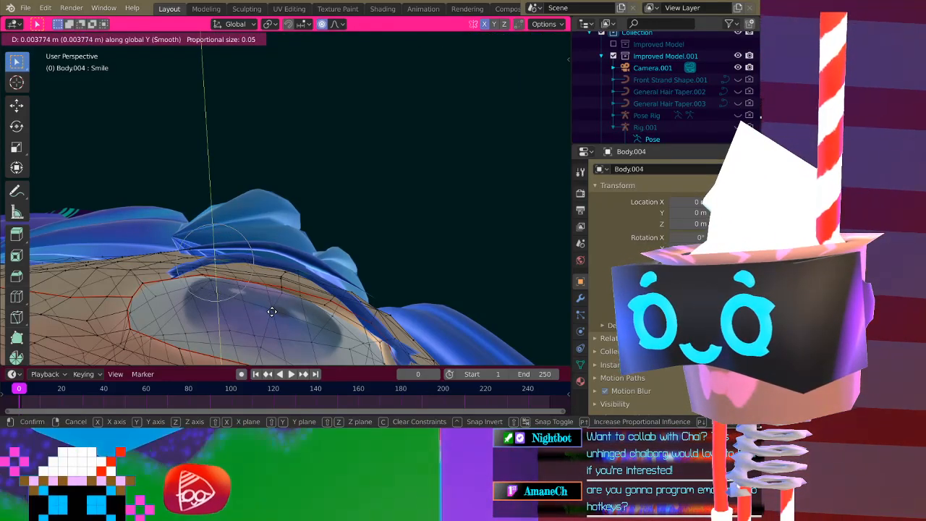
pyautogui.click(274, 309)
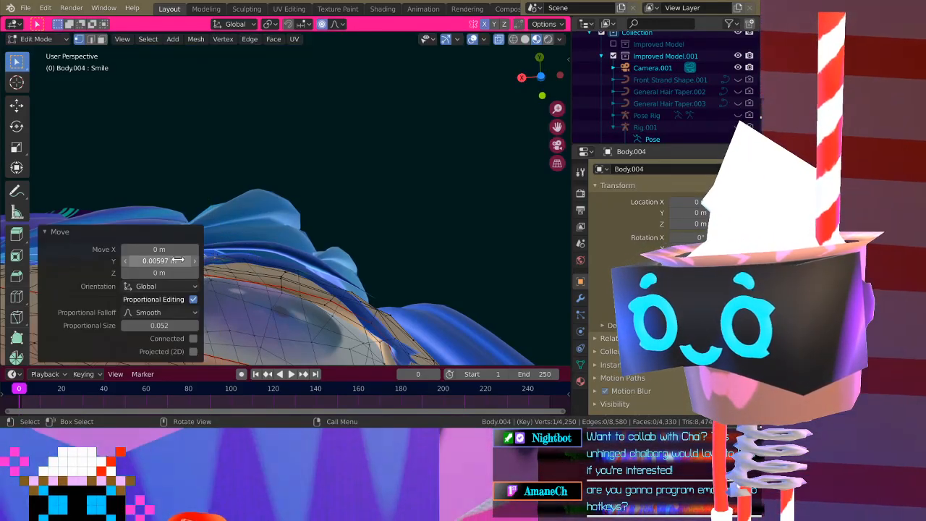
# Move the face vertex beside the eyelash's inner end about 0.003 m along global Y with a proportional size of 0.052
pyautogui.moveTo(234, 265); pyautogui.dragTo(289, 261, button='middle')
pyautogui.click(242, 254)
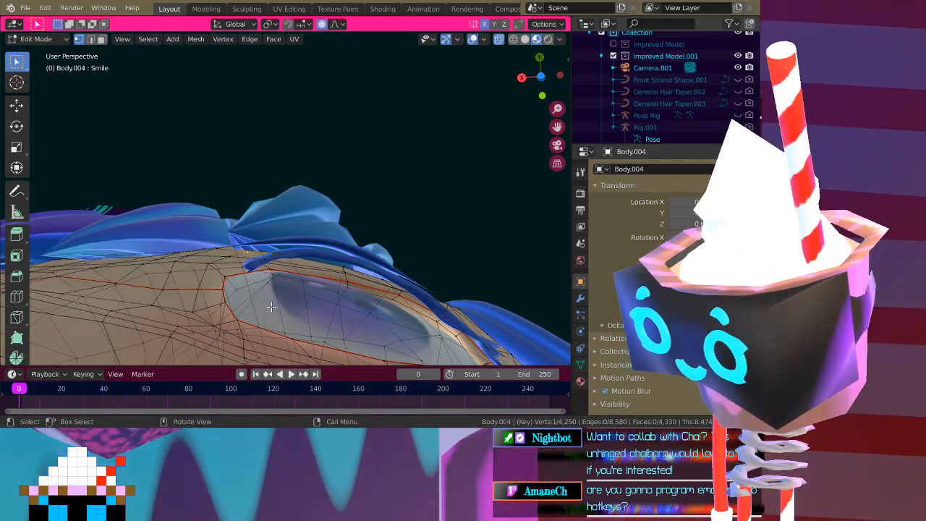
pyautogui.press('y')
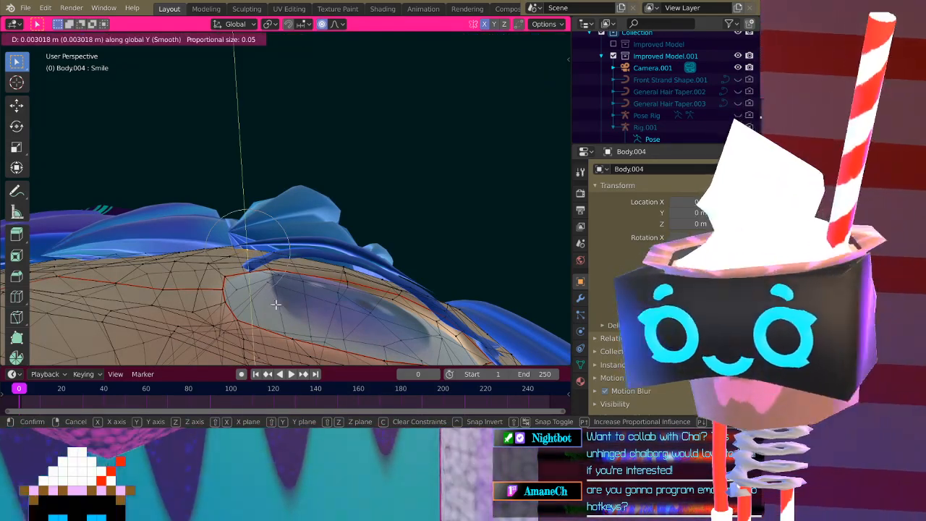
pyautogui.click(275, 305)
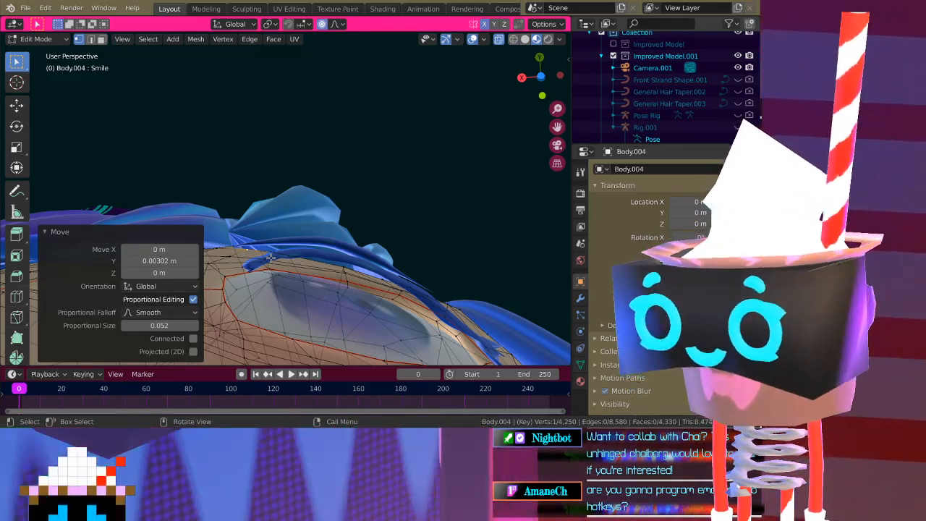
# Switch to editing the Right Combined Eyelash.001 mesh and select a single vertex near the middle of the lash
pyautogui.press('Tab')
pyautogui.moveTo(315, 180)
pyautogui.mouseDown(button='middle')
pyautogui.moveTo(299, 170)
pyautogui.moveTo(279, 209)
pyautogui.moveTo(351, 187)
pyautogui.moveTo(354, 272)
pyautogui.moveTo(289, 263)
pyautogui.moveTo(265, 248)
pyautogui.moveTo(316, 267)
pyautogui.moveTo(311, 180)
pyautogui.mouseUp(button='middle')
pyautogui.click(126, 203)
pyautogui.moveTo(126, 203); pyautogui.dragTo(269, 223, button='middle')
pyautogui.press('Tab')
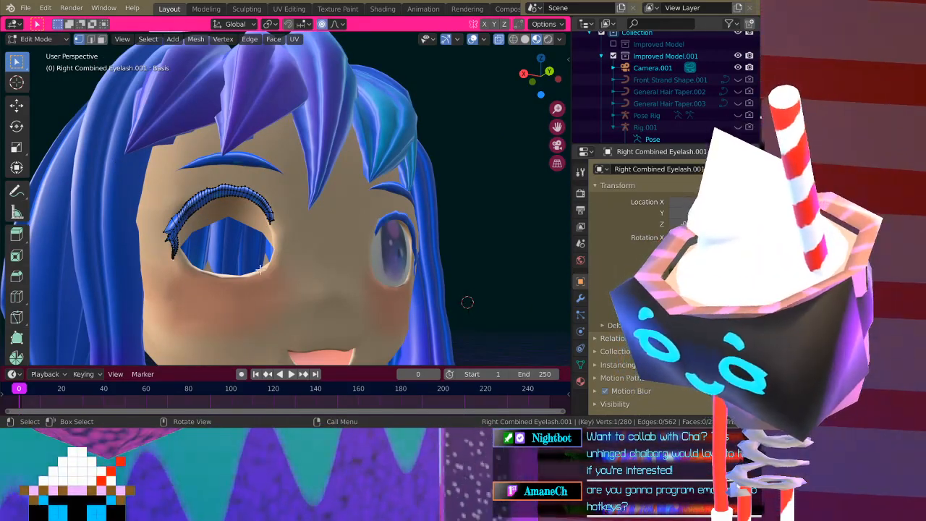
pyautogui.press('l')
pyautogui.press('KP_Decimal')
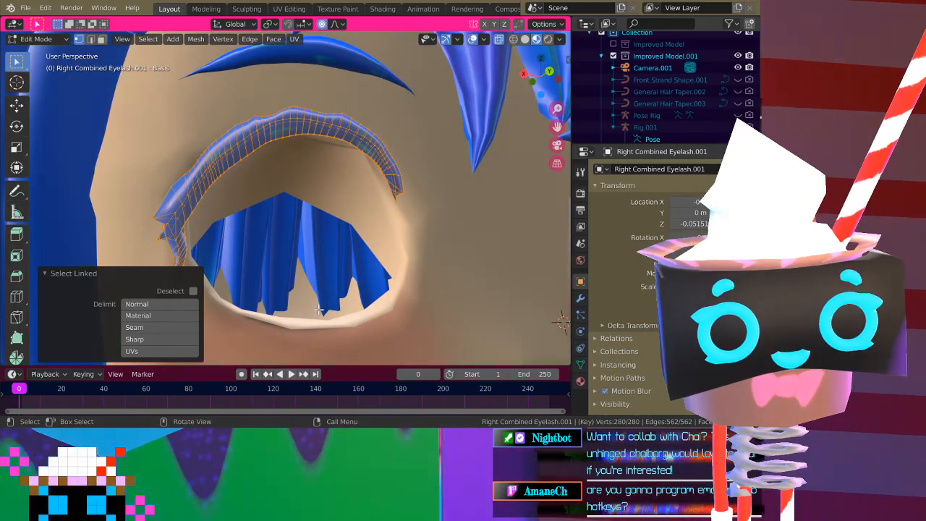
pyautogui.moveTo(318, 309); pyautogui.dragTo(299, 206, button='middle')
pyautogui.click(277, 176)
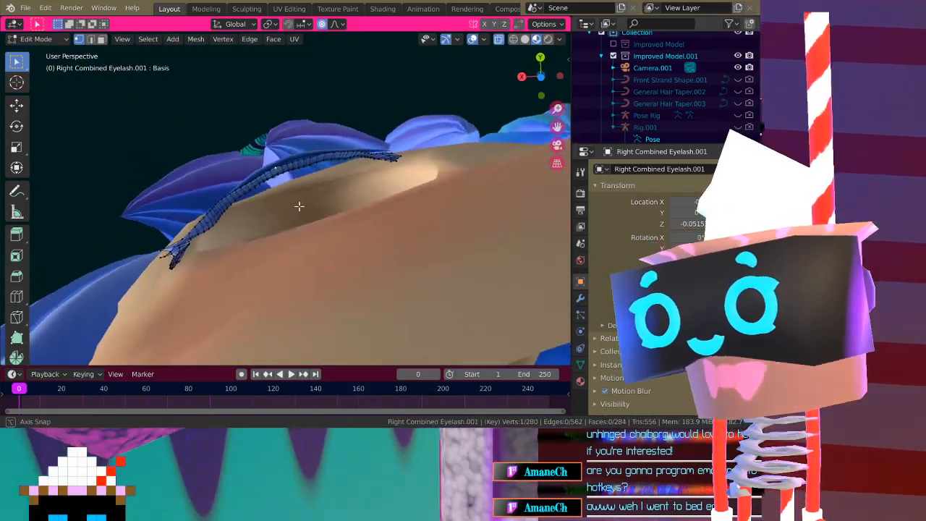
# Try pushing the eyelash's middle vertex back along global Y with a proportional size of about 0.16, and undo the move
pyautogui.press('g')
pyautogui.press('y')
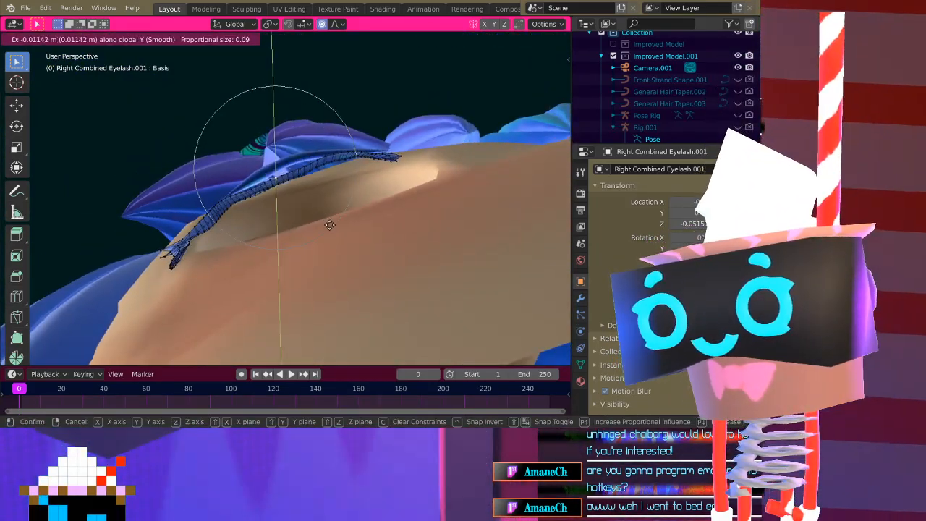
pyautogui.scroll(-6, 329, 225)
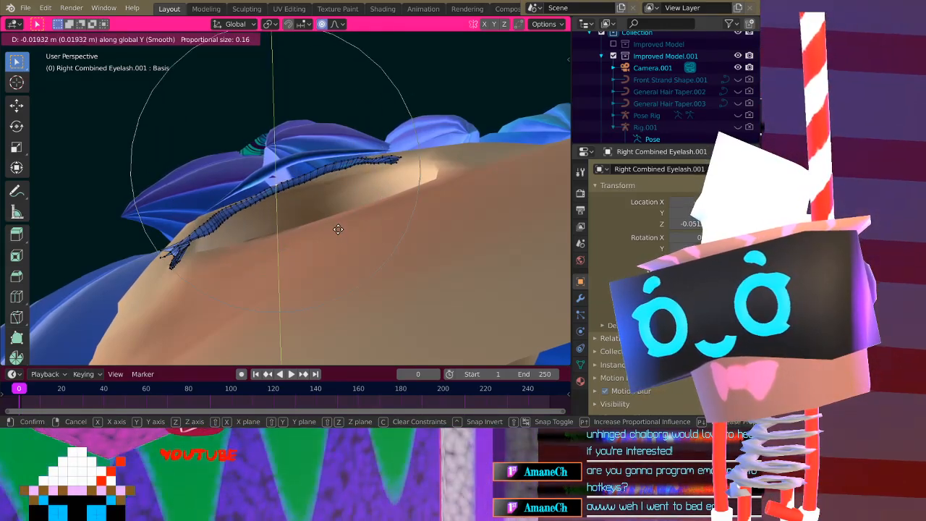
pyautogui.click(342, 239)
pyautogui.moveTo(342, 239)
pyautogui.mouseDown(button='middle')
pyautogui.moveTo(346, 289)
pyautogui.moveTo(333, 255)
pyautogui.mouseUp(button='middle')
pyautogui.hotkey('ctrl', 'z')
# Push the eyelash's middle vertex back along negative global Y with smooth proportional editing at a size of about 0.16
pyautogui.press('g')
pyautogui.press('y')
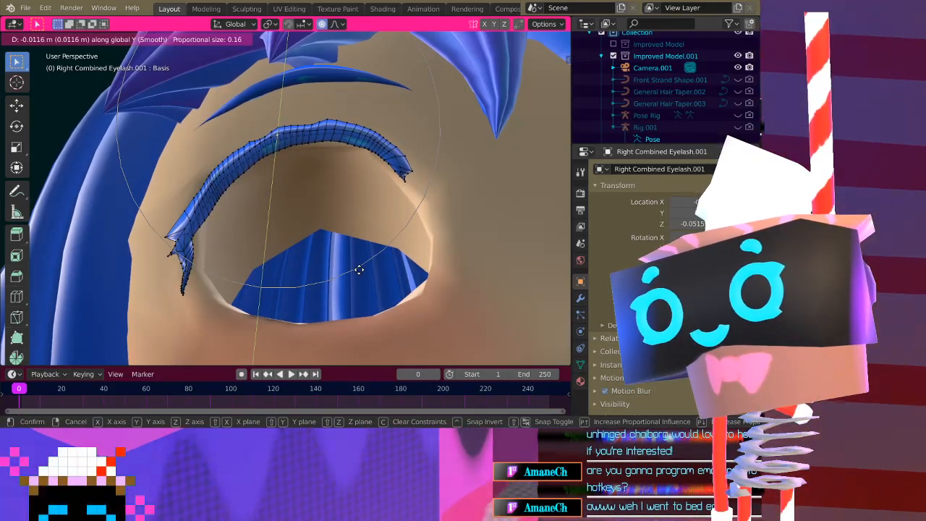
pyautogui.click(350, 263)
# Move the middle part of the eyelash -0.00867 m along global Y with a proportional size of 0.102
pyautogui.moveTo(349, 264); pyautogui.dragTo(313, 171, button='middle')
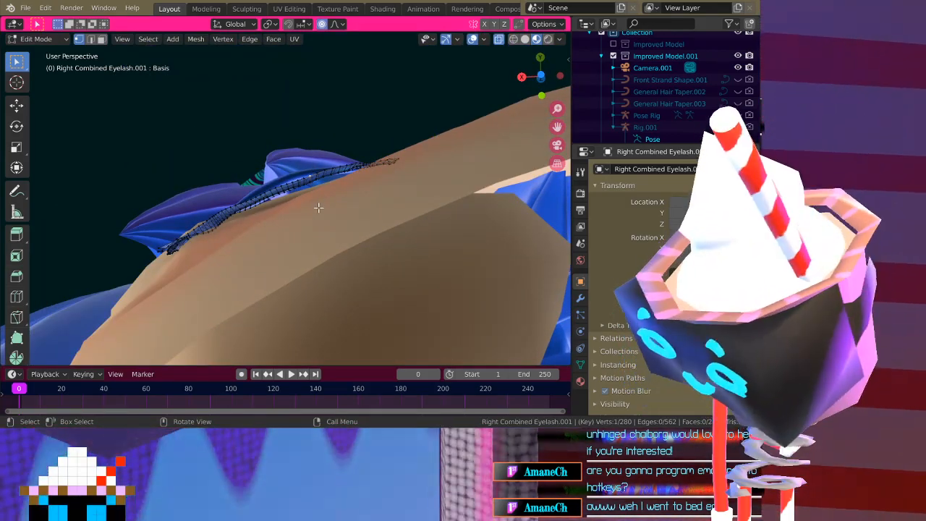
pyautogui.press('g')
pyautogui.press('y')
pyautogui.scroll(5, 316, 207)
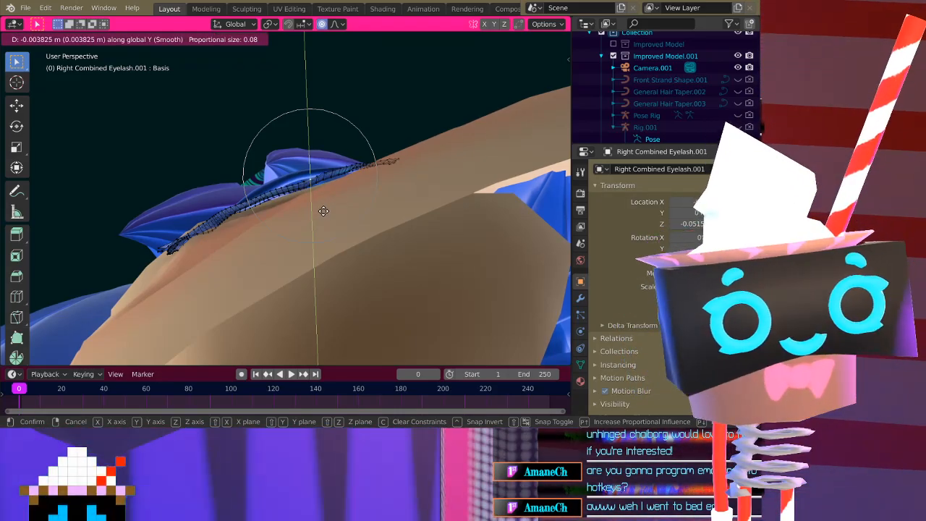
pyautogui.scroll(-3, 330, 214)
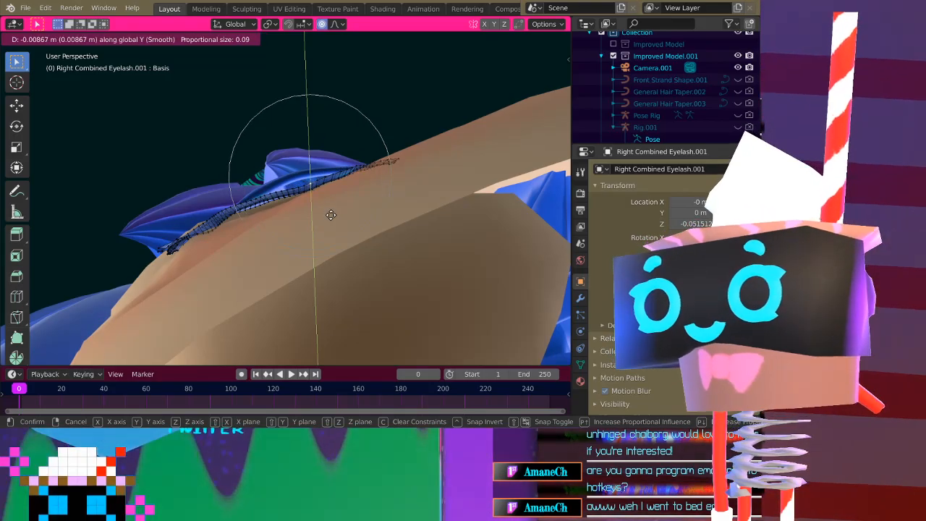
pyautogui.click(331, 214)
pyautogui.moveTo(331, 214); pyautogui.dragTo(322, 282, button='middle')
pyautogui.moveTo(253, 225); pyautogui.dragTo(270, 241, button='middle')
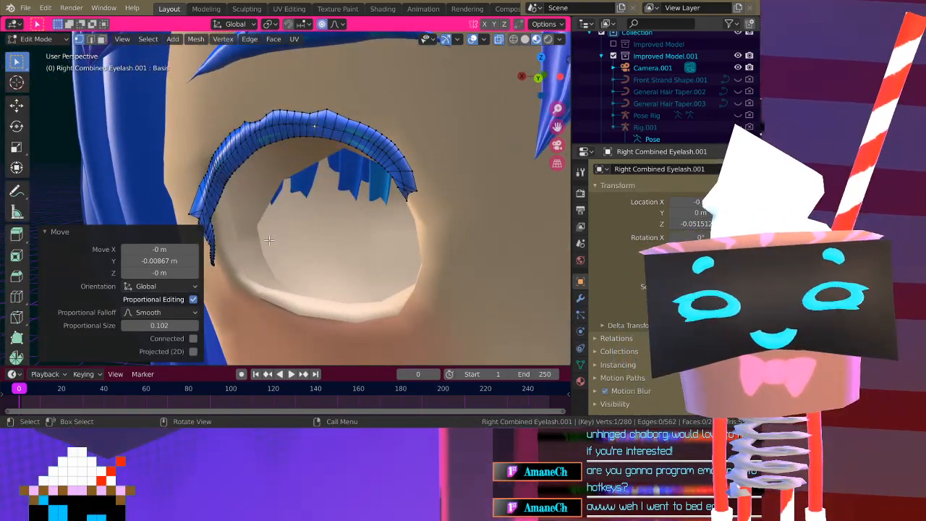
pyautogui.moveTo(338, 232); pyautogui.dragTo(384, 140, button='middle')
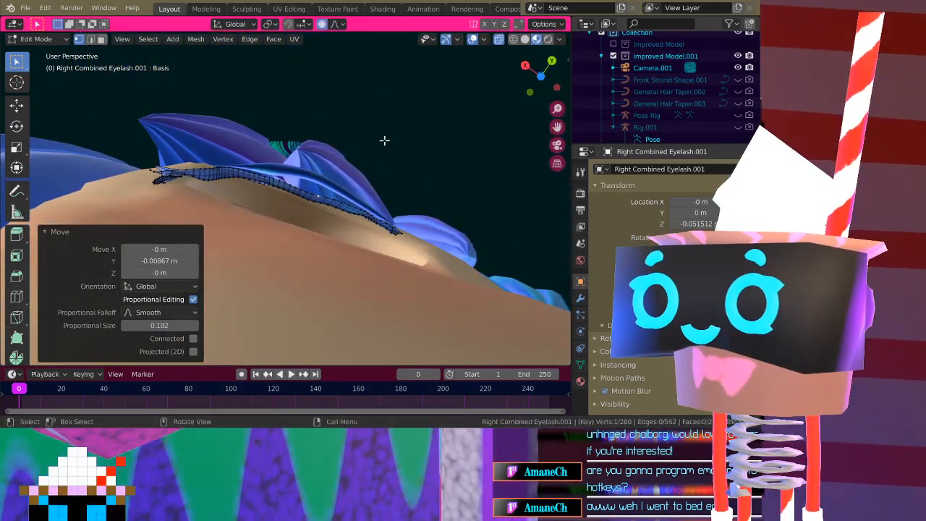
# Push the vertex at the eyelash's outer corner back along negative global Y with a proportional size of about 0.04
pyautogui.moveTo(288, 179); pyautogui.dragTo(253, 120, button='middle')
pyautogui.moveTo(265, 85); pyautogui.dragTo(352, 274, button='middle')
pyautogui.press('g')
pyautogui.press('y')
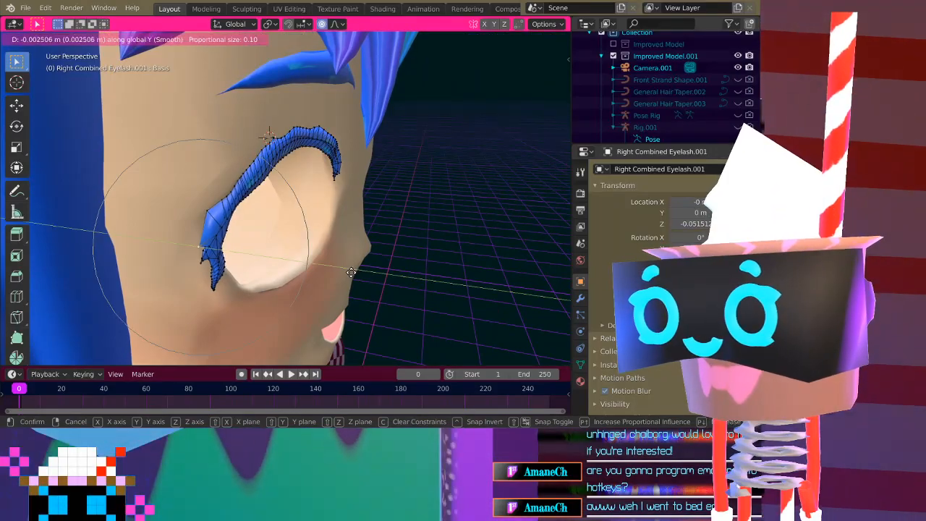
pyautogui.scroll(4, 347, 294)
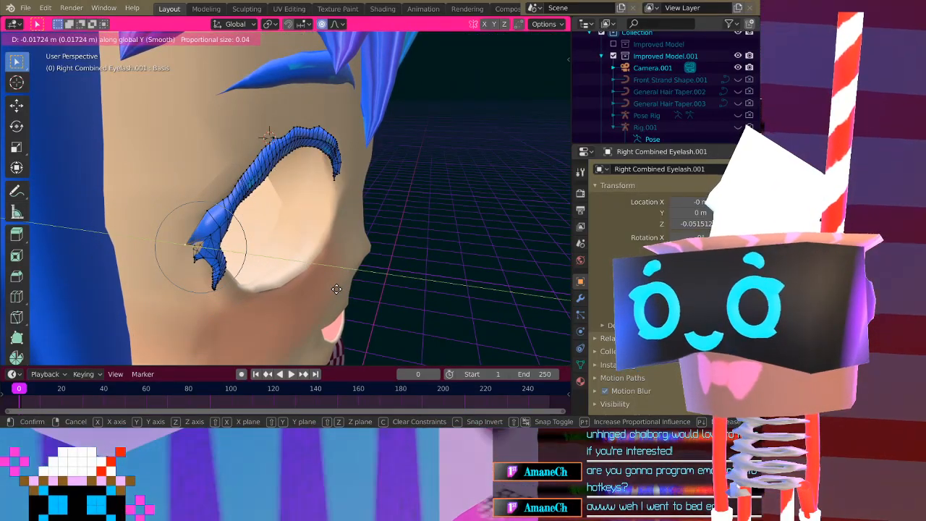
pyautogui.click(343, 295)
pyautogui.moveTo(344, 294); pyautogui.dragTo(472, 286, button='middle')
pyautogui.press('Tab')
pyautogui.press('Tab')
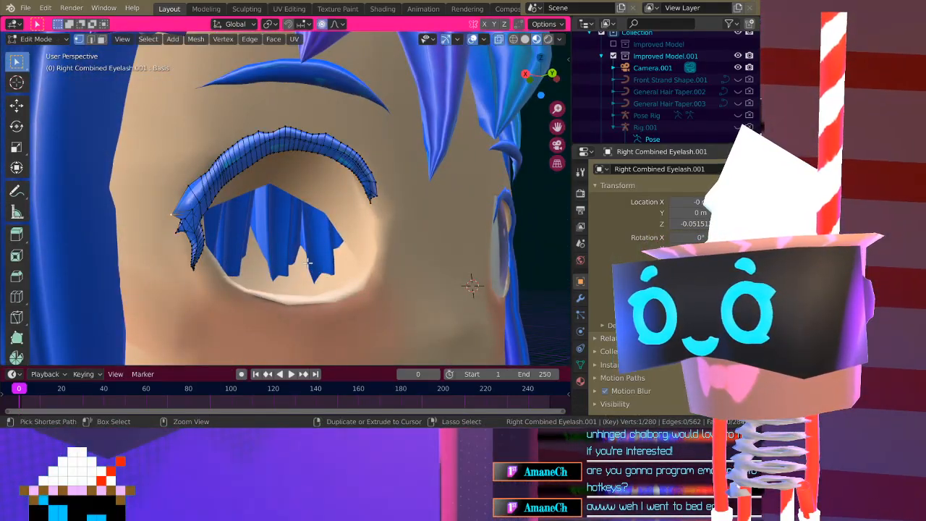
pyautogui.press('KP_Decimal')
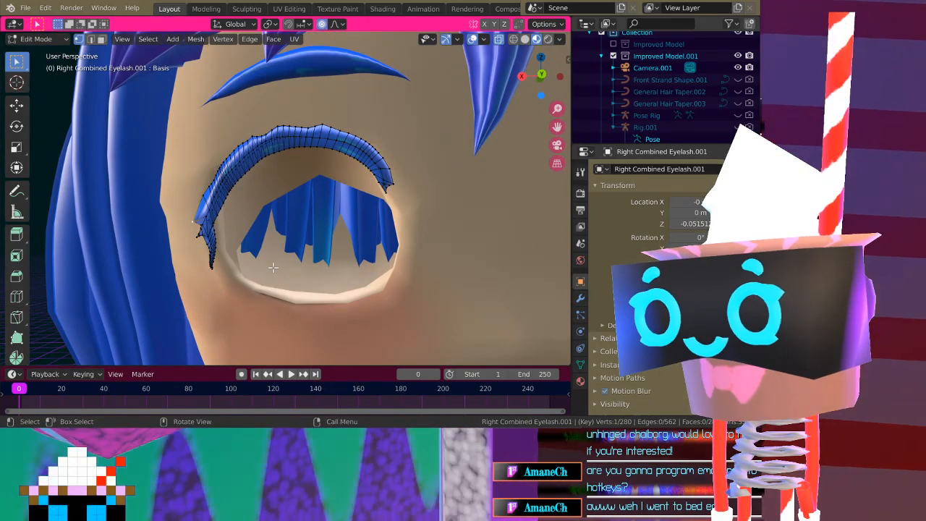
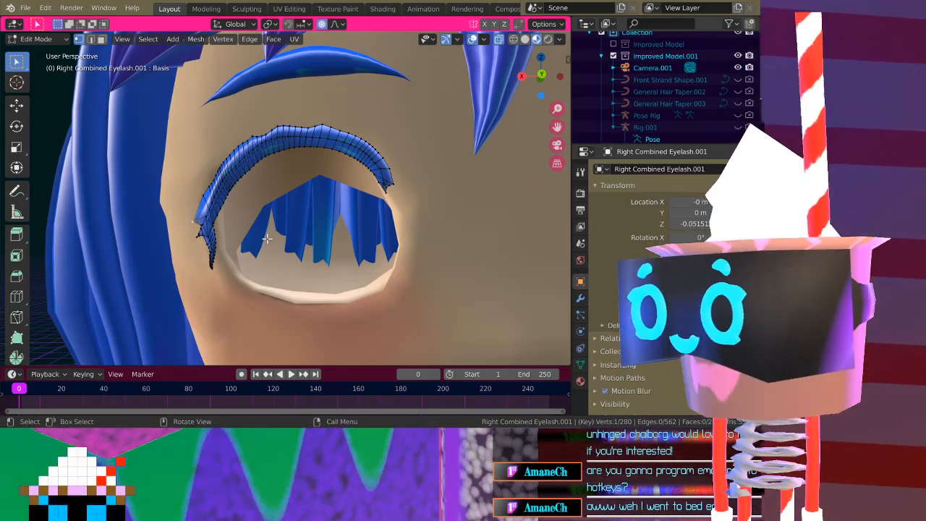
# Nudge the eyelash's upper middle vertex -0.0004 m along global Y with a proportional size of 0.052
pyautogui.moveTo(266, 238); pyautogui.dragTo(276, 155, button='middle')
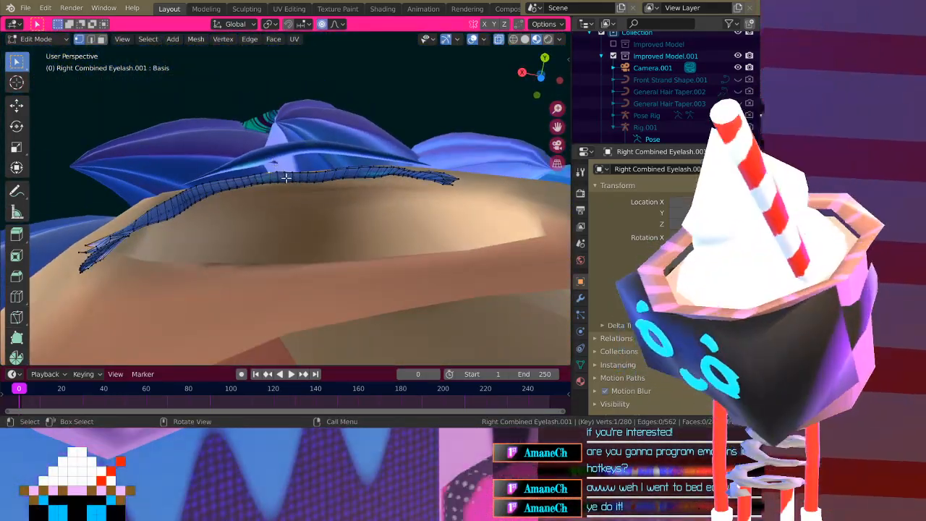
pyautogui.press('y')
pyautogui.click(292, 180)
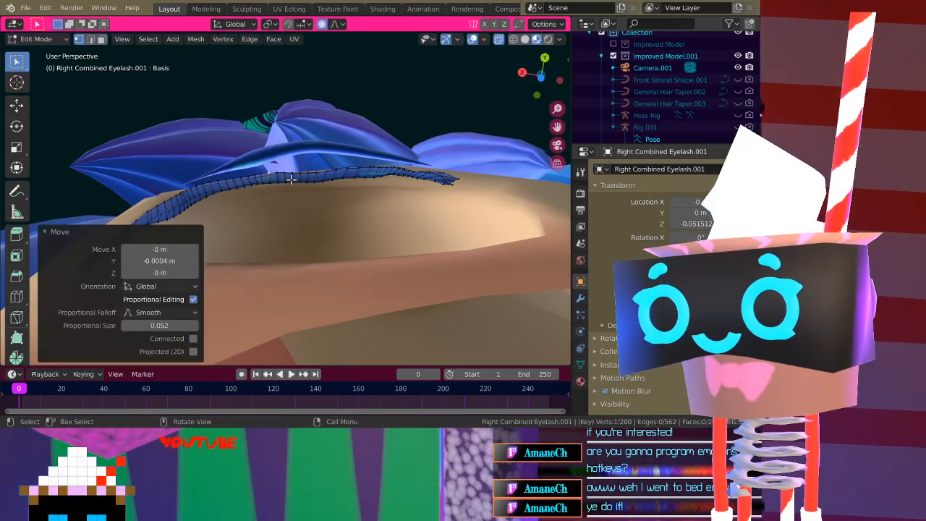
# Move the vertex in the middle of the eyelash's lower edge 0.00525 m along global Y with a proportional size of 0.052
pyautogui.click(315, 183)
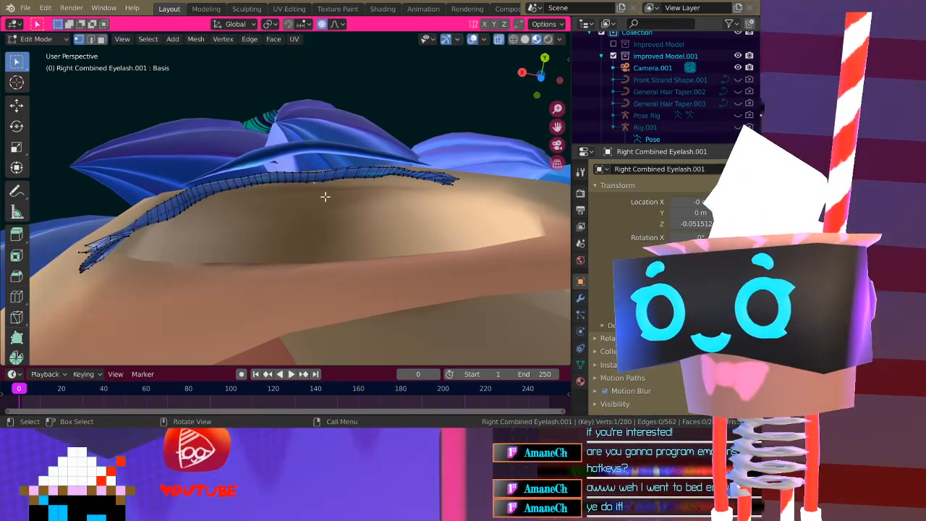
pyautogui.press('g')
pyautogui.press('y')
pyautogui.click(327, 190)
pyautogui.moveTo(326, 190)
pyautogui.mouseDown(button='middle')
pyautogui.moveTo(327, 246)
pyautogui.moveTo(319, 205)
pyautogui.mouseUp(button='middle')
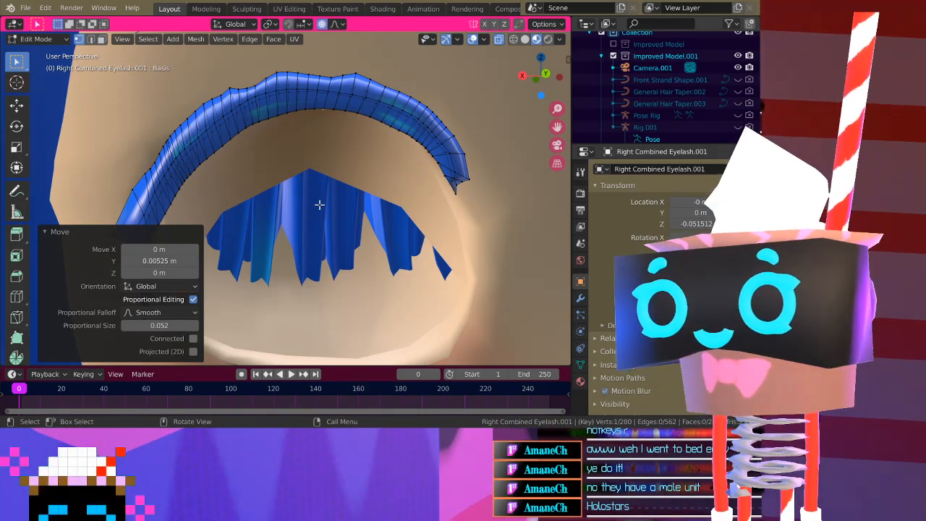
pyautogui.moveTo(332, 164); pyautogui.dragTo(344, 207, button='middle')
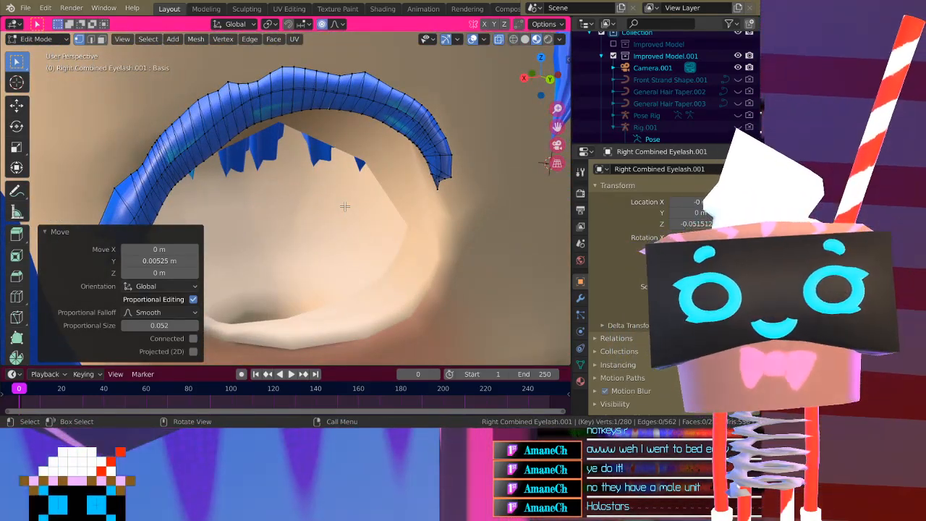
pyautogui.moveTo(337, 219); pyautogui.dragTo(326, 166, button='middle')
pyautogui.scroll(-2, 327, 166)
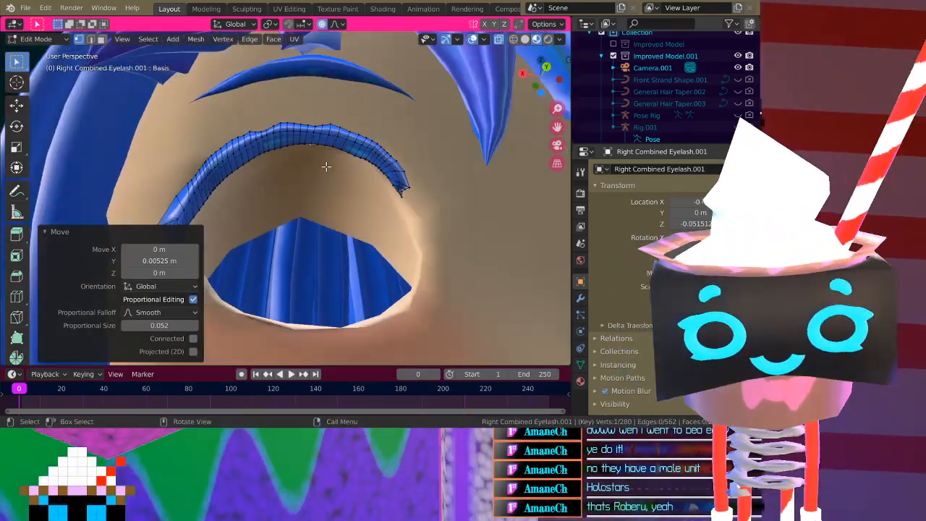
pyautogui.moveTo(322, 200); pyautogui.dragTo(316, 127, button='middle')
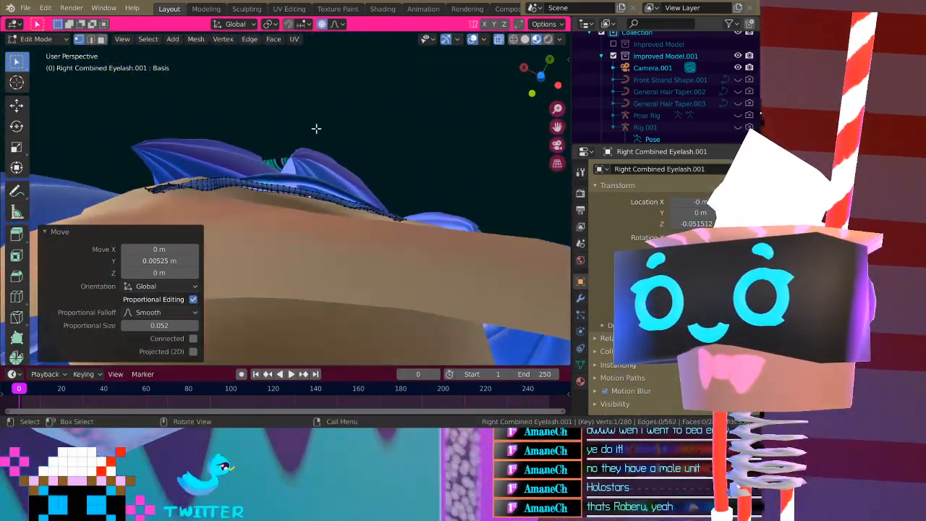
# Move the lower-edge eyelash vertex approaching the inner corner along global Y, reducing the proportional size from about 0.03
pyautogui.moveTo(346, 201); pyautogui.dragTo(285, 157, button='middle')
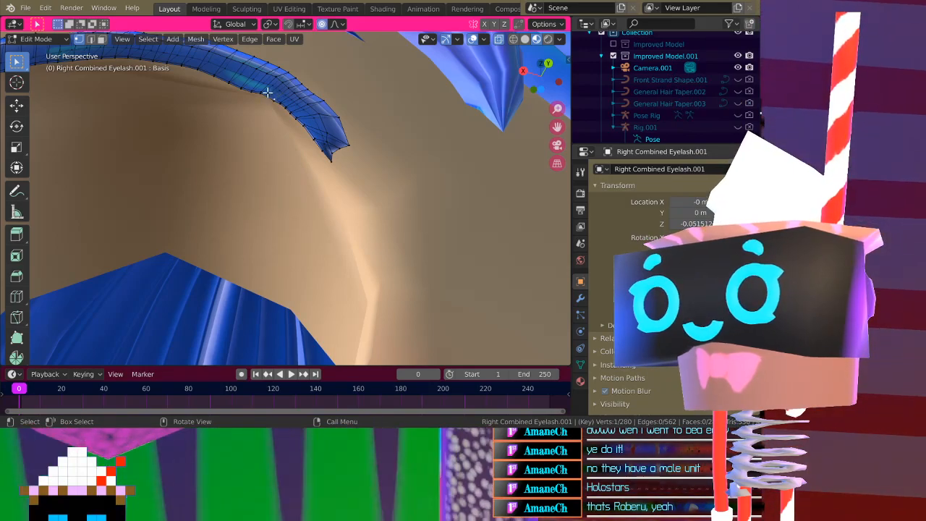
pyautogui.press('g')
pyautogui.press('y')
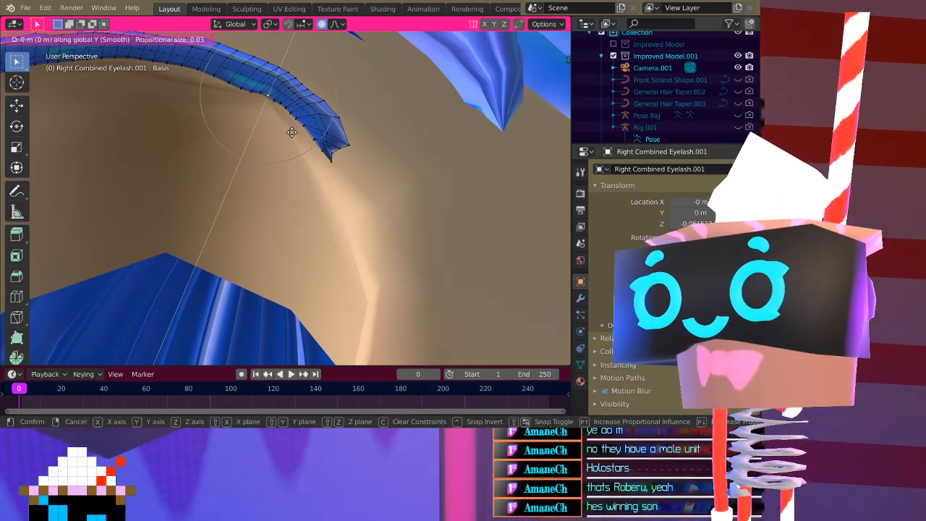
pyautogui.scroll(5, 291, 133)
pyautogui.click(282, 119)
pyautogui.moveTo(282, 119); pyautogui.dragTo(284, 89, button='middle')
# Move the next eyelash vertex toward the inner end about -0.0033 m along global Y with a proportional size of about 0.02
pyautogui.moveTo(297, 143); pyautogui.dragTo(280, 140, button='middle')
pyautogui.click(274, 112)
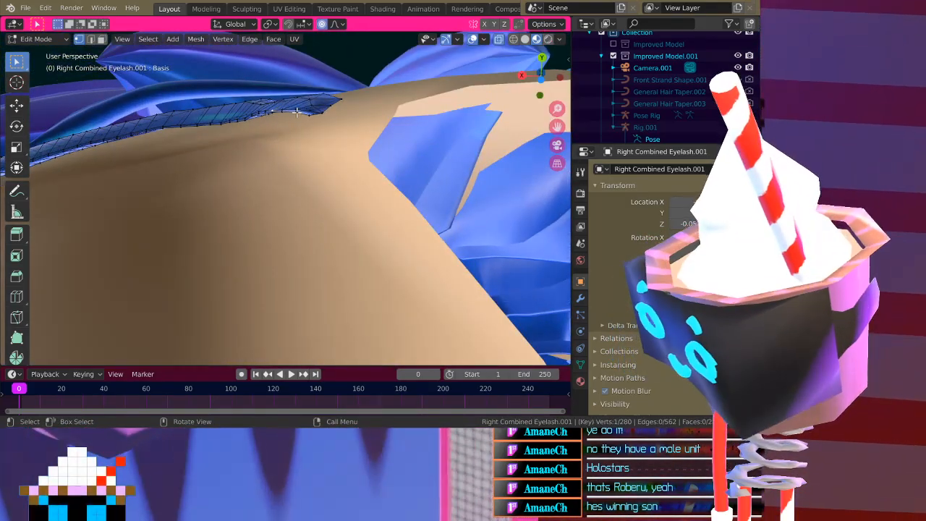
pyautogui.press('g')
pyautogui.press('y')
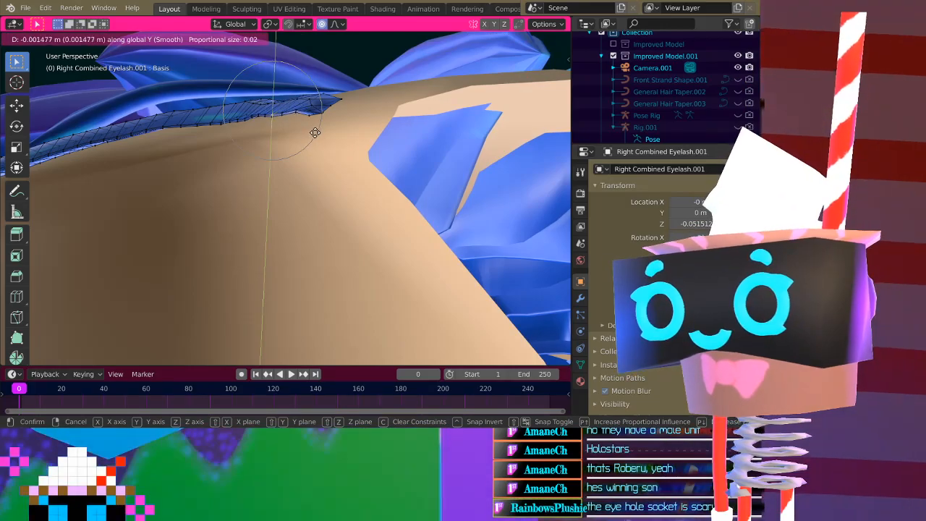
pyautogui.scroll(-5, 315, 134)
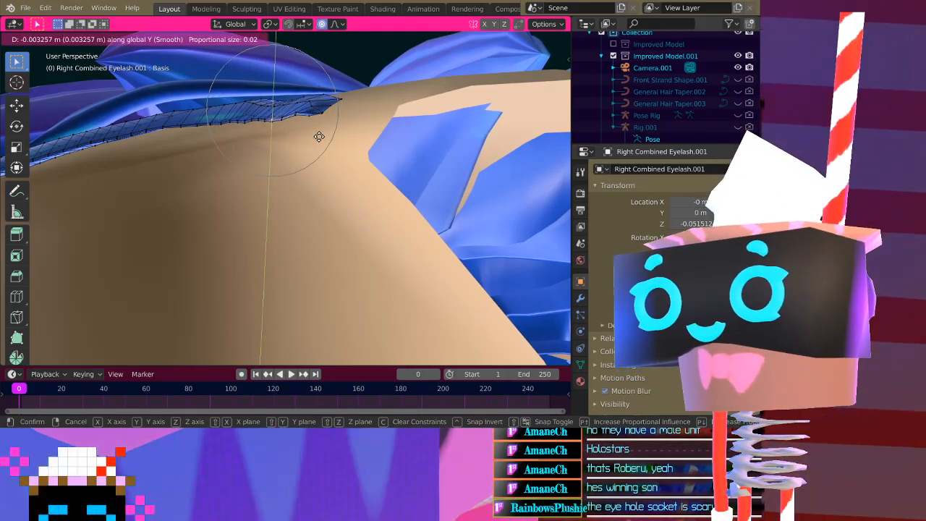
pyautogui.click(319, 137)
# Move the eyelash vertex just before the inner tip -0.00256 m along global Y with a proportional size of 0.012
pyautogui.moveTo(319, 137); pyautogui.dragTo(297, 107, button='middle')
pyautogui.click(296, 107)
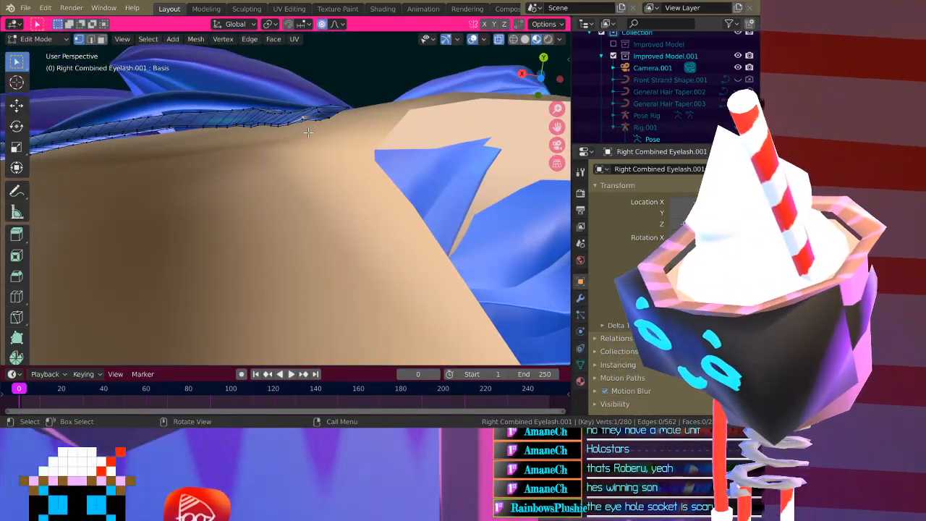
pyautogui.press('g')
pyautogui.press('y')
pyautogui.scroll(7, 308, 140)
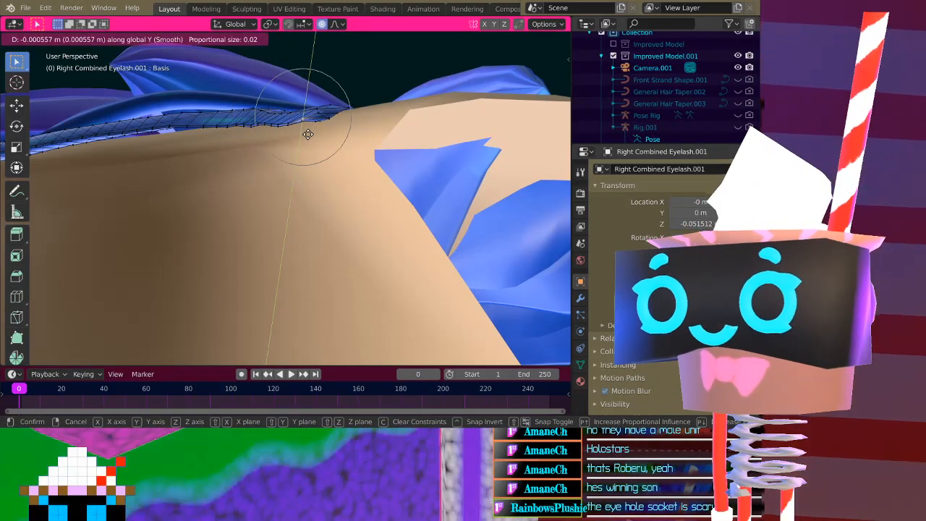
pyautogui.click(304, 137)
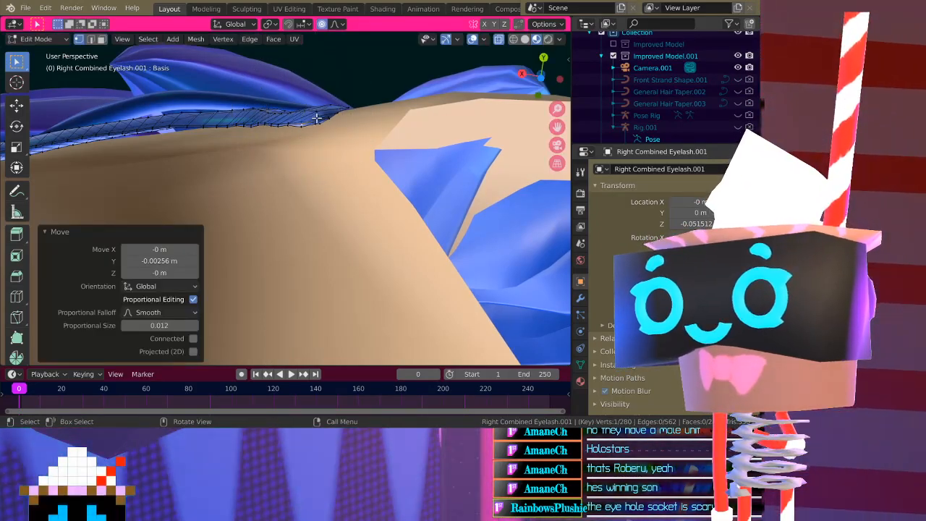
# Leave mesh editing and examine from the front how the eyelashes sit around both eye sockets and the dome eye
pyautogui.click(317, 125)
pyautogui.moveTo(310, 151); pyautogui.dragTo(321, 202, button='middle')
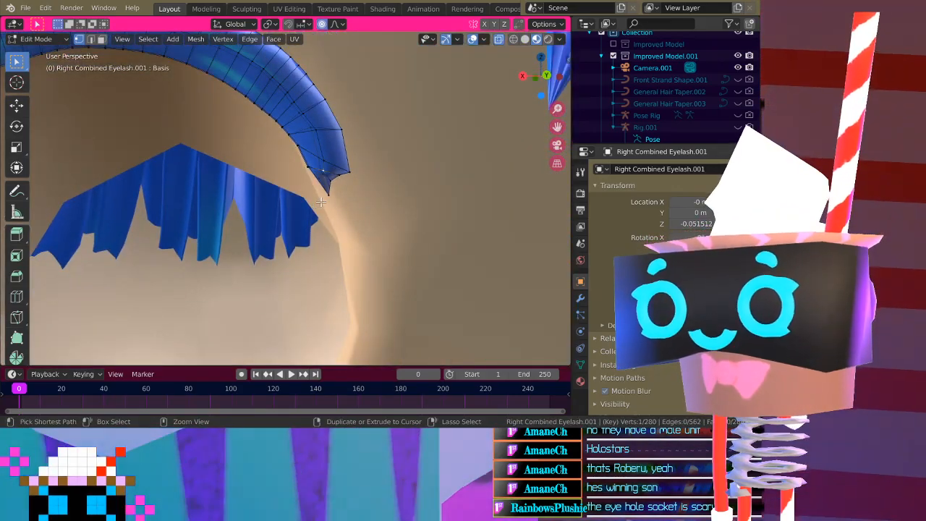
pyautogui.press('Tab')
pyautogui.moveTo(296, 185); pyautogui.dragTo(372, 213, button='middle')
pyautogui.scroll(-4, 289, 195)
pyautogui.scroll(-4, 275, 209)
pyautogui.keyDown('shift'); pyautogui.moveTo(479, 232); pyautogui.dragTo(364, 214, button='middle'); pyautogui.keyUp('shift')
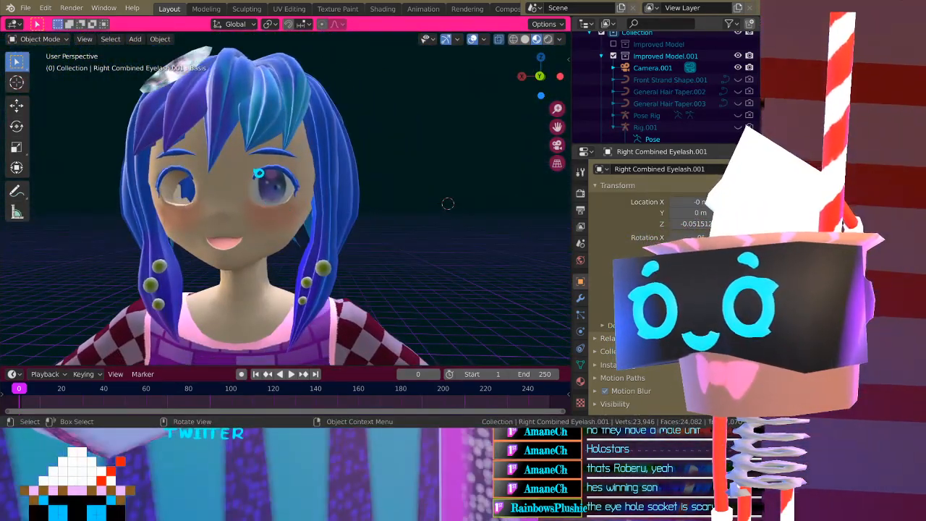
pyautogui.scroll(6, 448, 203)
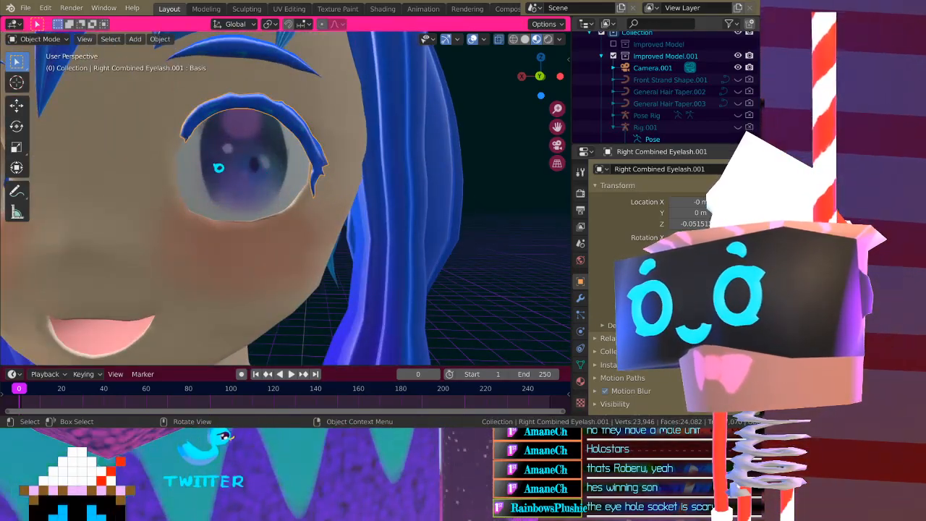
pyautogui.scroll(-5, 470, 204)
pyautogui.scroll(8, 472, 204)
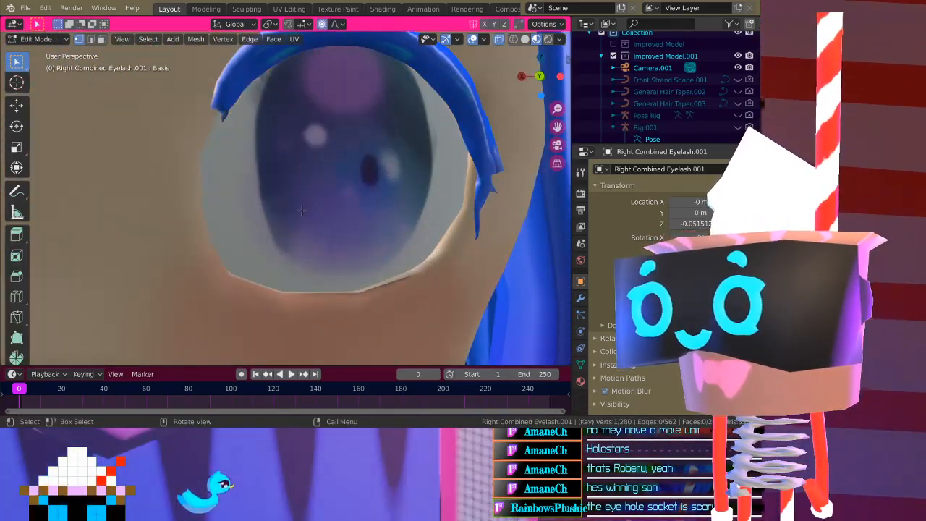
pyautogui.press('Tab')
pyautogui.scroll(-1, 246, 139)
pyautogui.press('Tab')
pyautogui.scroll(-5, 399, 159)
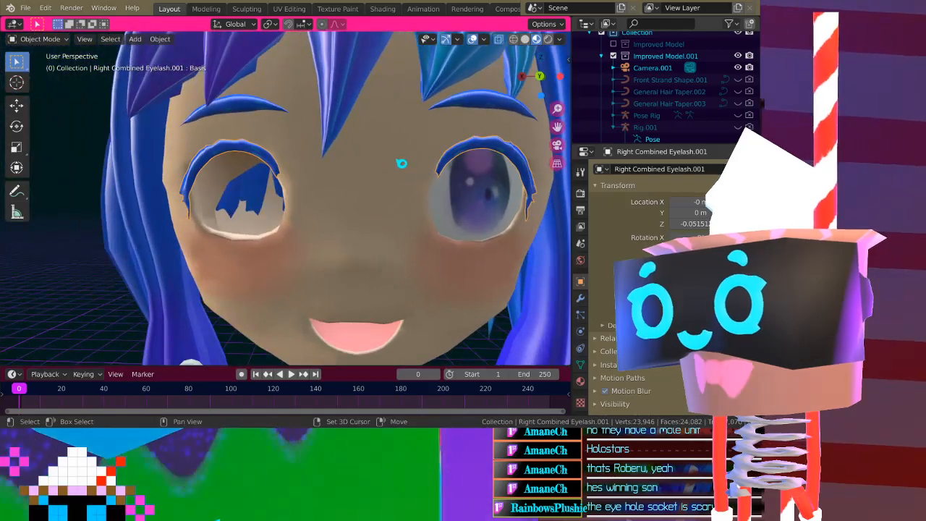
pyautogui.scroll(7, 324, 194)
# Resume editing the eyelash mesh and try to move its inner-tip vertex freely toward the nose with a proportional size of 0.012
pyautogui.press('Tab')
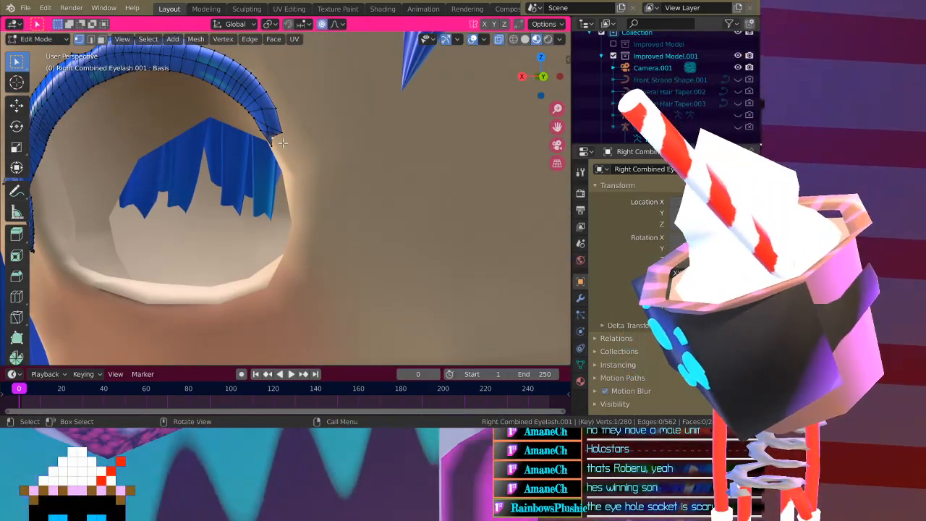
pyautogui.press('g')
pyautogui.click(296, 147)
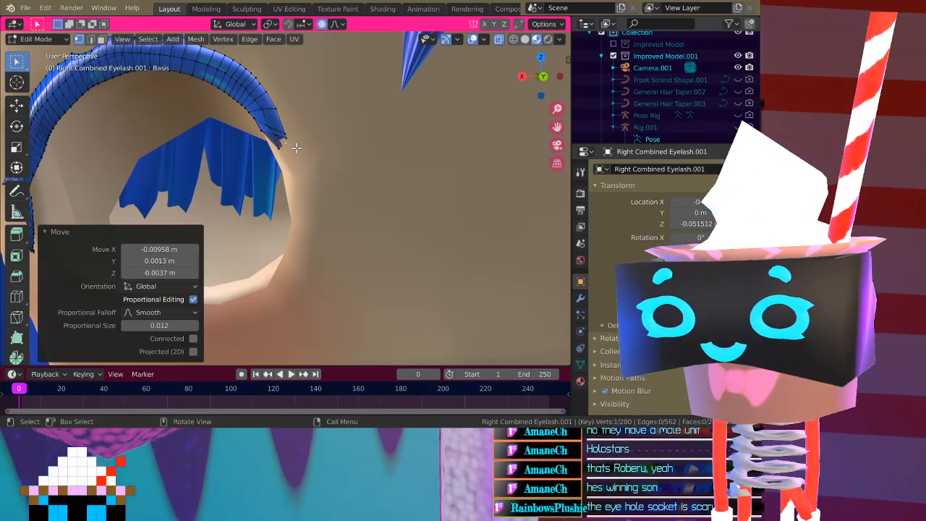
pyautogui.hotkey('ctrl', 'z')
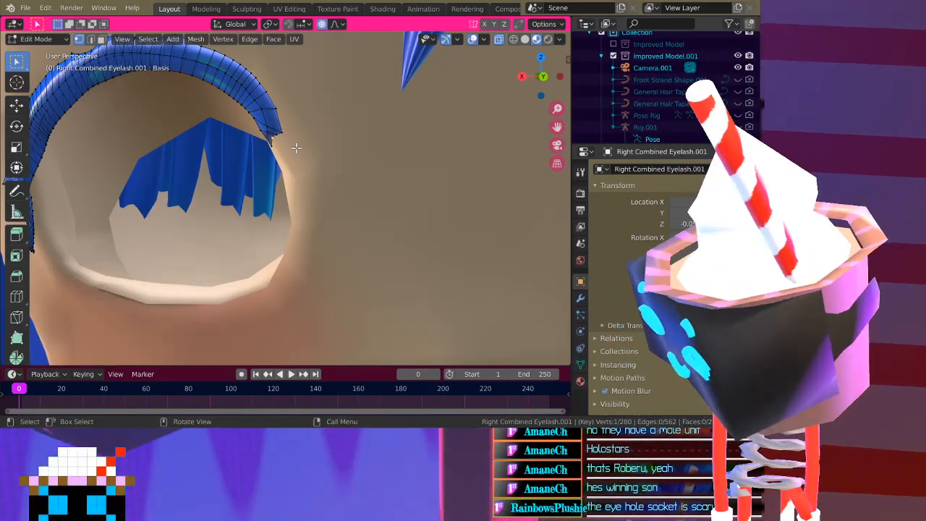
# Try to move the eyelash's inner-tip vertex in the horizontal plane with global Z locked
pyautogui.press('g')
pyautogui.hotkey('shift', 'z')
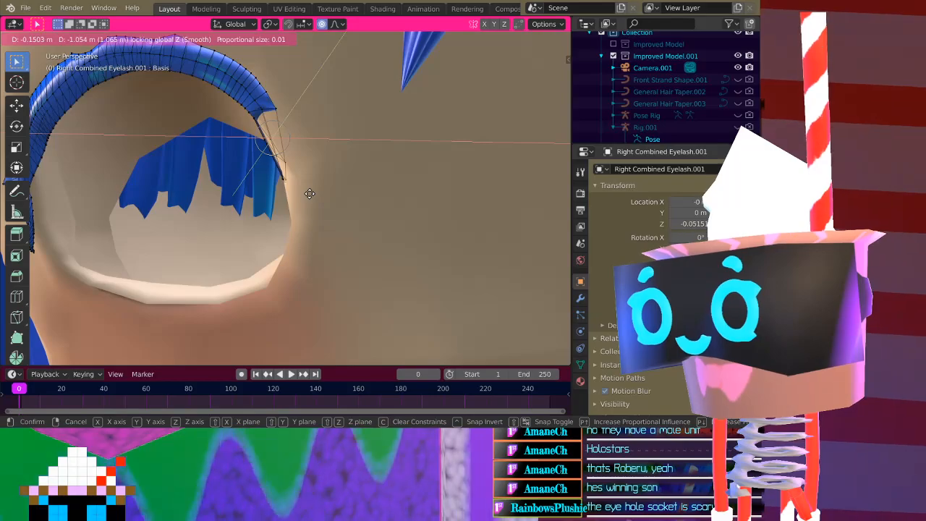
pyautogui.click(297, 142)
pyautogui.hotkey('ctrl', 'z')
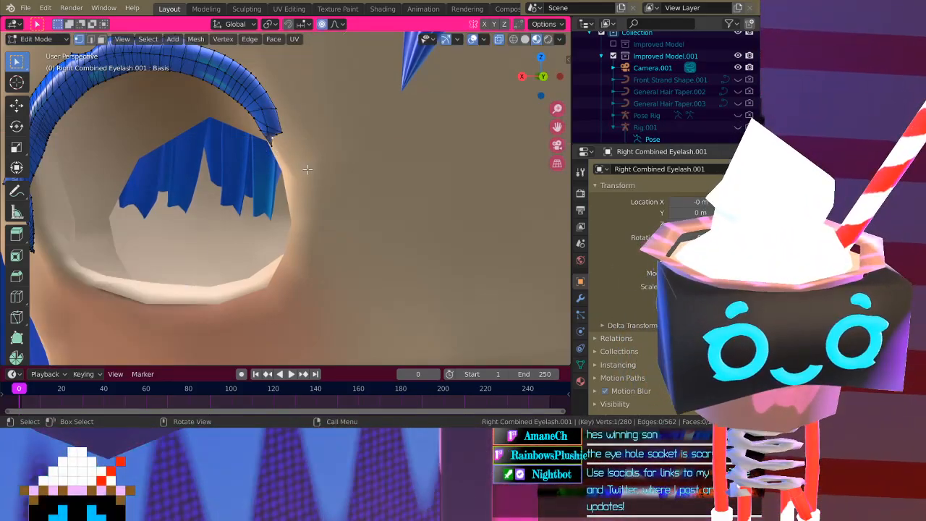
# Move the eyelash's inner-tip vertex downward along global Z with a proportional size of about 0.01
pyautogui.moveTo(308, 169); pyautogui.dragTo(328, 167, button='middle')
pyautogui.press('z')
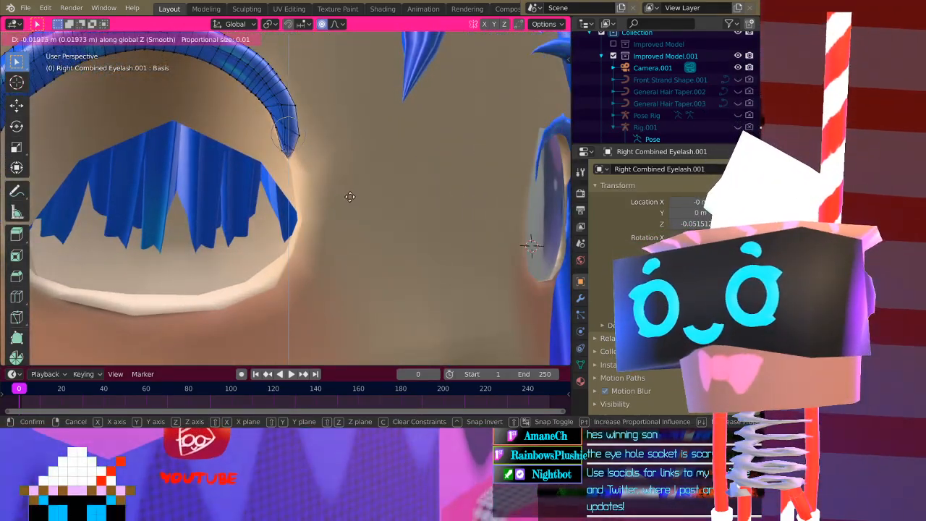
# Try to pull the eyelash's inner corner tip down along Z with a proportional size of 0.01
pyautogui.click(348, 149)
pyautogui.hotkey('ctrl', 'z')
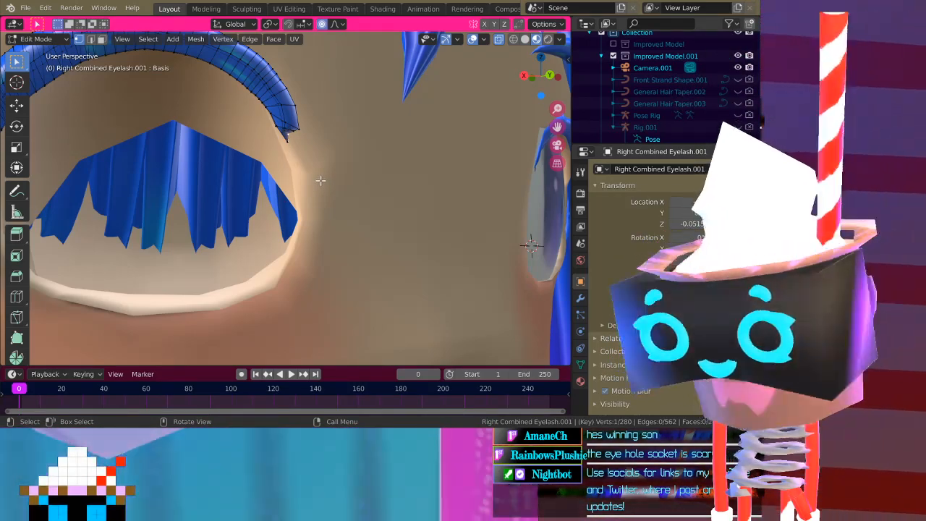
pyautogui.press('g')
pyautogui.press('z')
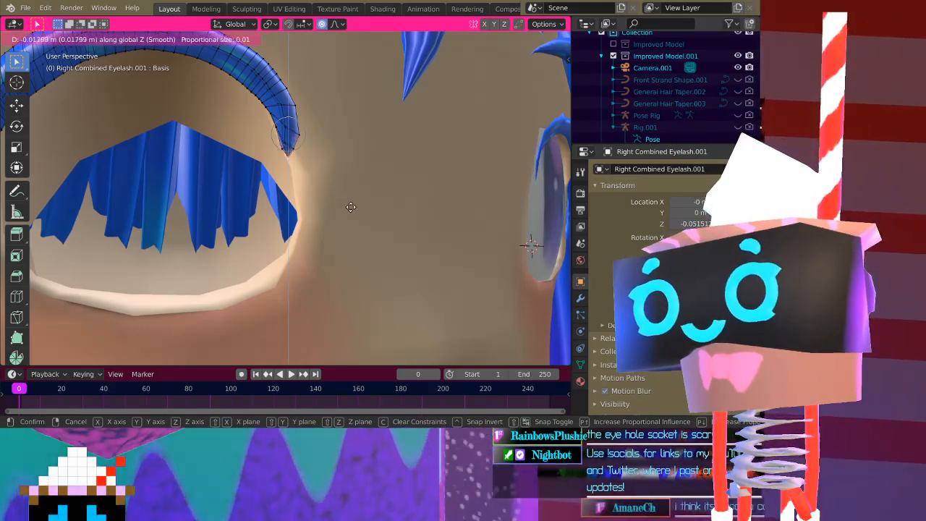
pyautogui.scroll(-2, 355, 208)
pyautogui.click(375, 189)
pyautogui.hotkey('ctrl', 'z')
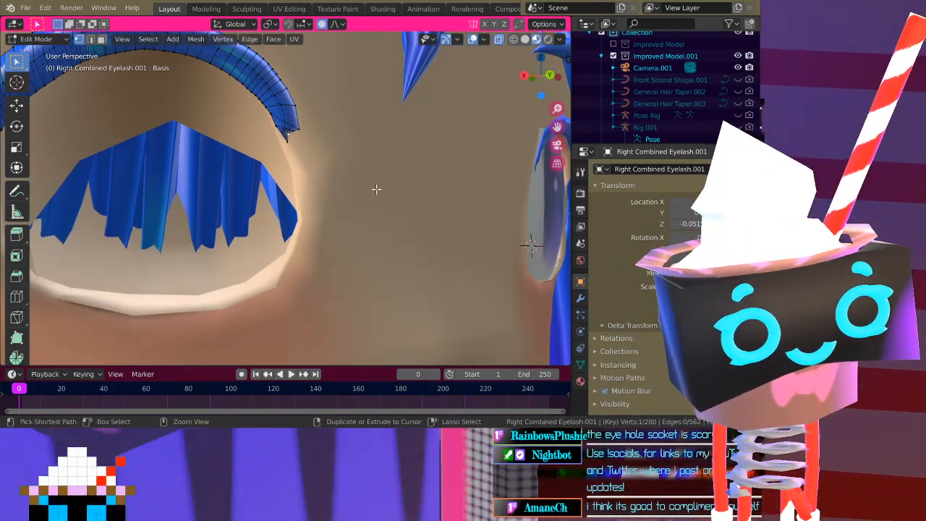
# Move the protruding eyelash vertex along Y toward the face using proportional editing with a size of about 0.03
pyautogui.scroll(-5, 217, 180)
pyautogui.moveTo(217, 180); pyautogui.dragTo(158, 211, button='middle')
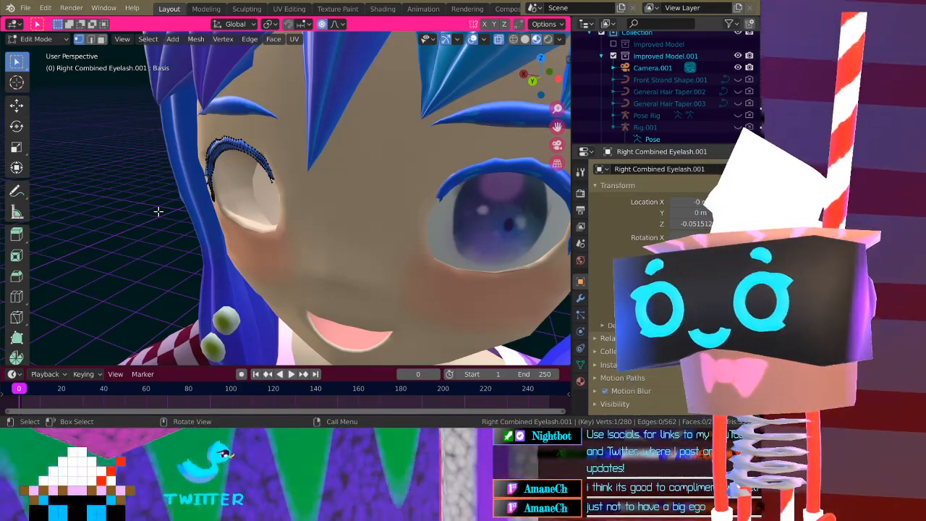
pyautogui.moveTo(261, 183); pyautogui.dragTo(357, 143, button='middle')
pyautogui.press('Tab')
pyautogui.press('Tab')
pyautogui.scroll(5, 273, 176)
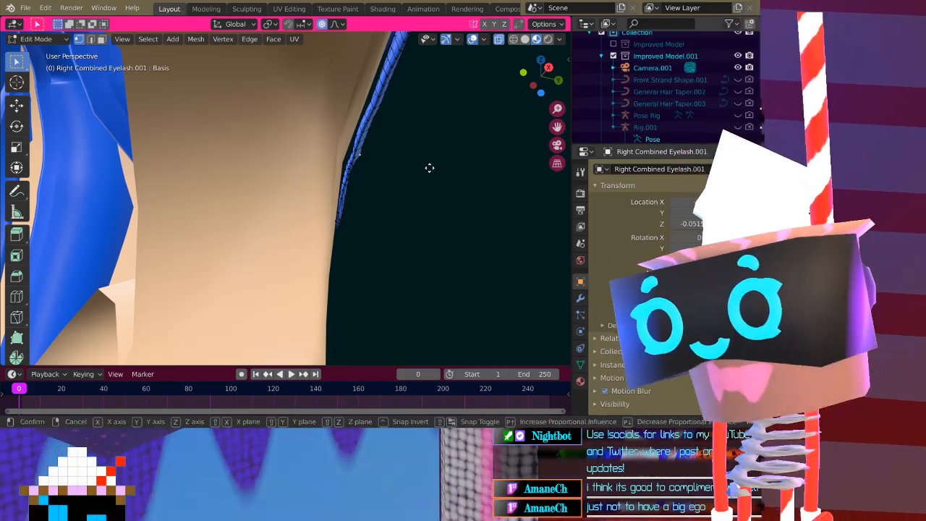
pyautogui.press('g')
pyautogui.press('y')
pyautogui.scroll(-4, 430, 167)
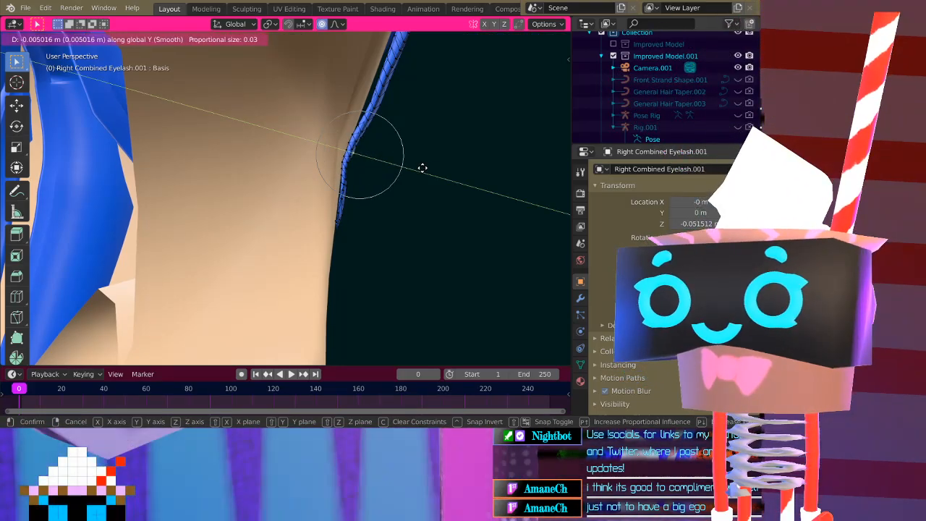
pyautogui.click(409, 169)
# Push the next eyelash vertex higher up along Y toward the face with a proportional size of about 0.05
pyautogui.moveTo(407, 170); pyautogui.dragTo(437, 128, button='middle')
pyautogui.click(386, 100)
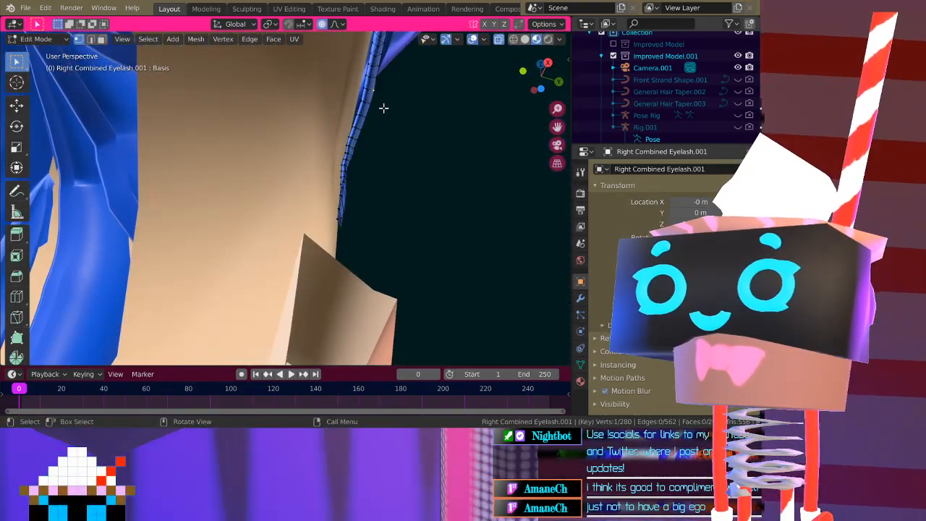
pyautogui.press('g')
pyautogui.press('y')
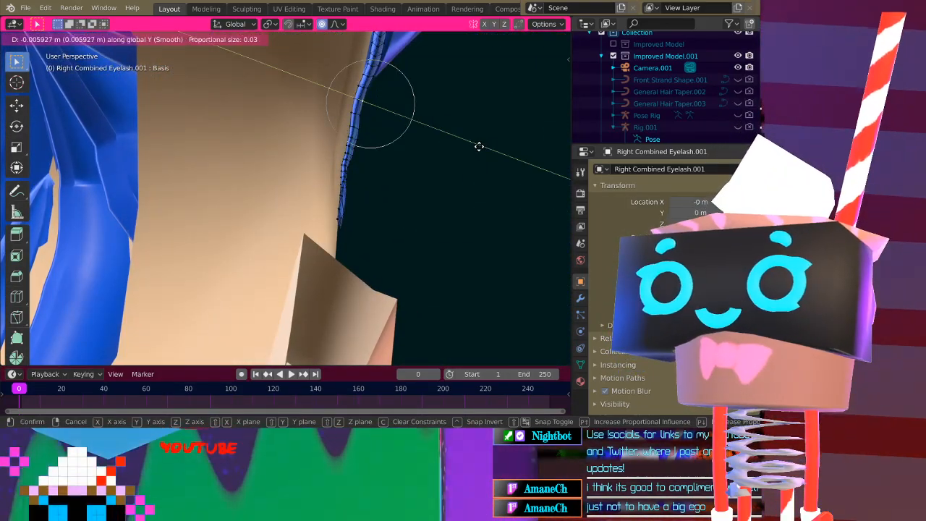
pyautogui.scroll(-5, 480, 147)
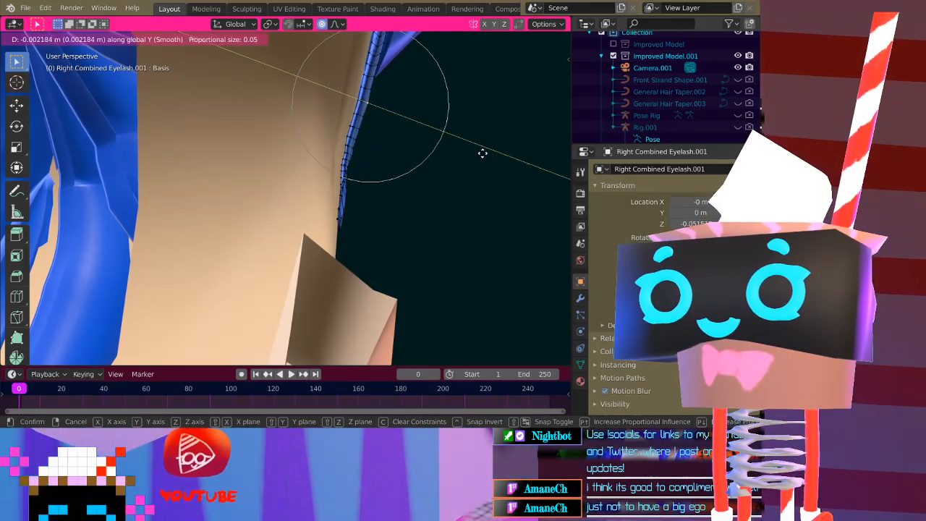
pyautogui.click(477, 149)
# Adjust another vertex further along the eyelash's arch along Y with proportional editing
pyautogui.moveTo(476, 149); pyautogui.dragTo(312, 179, button='middle')
pyautogui.click(283, 160)
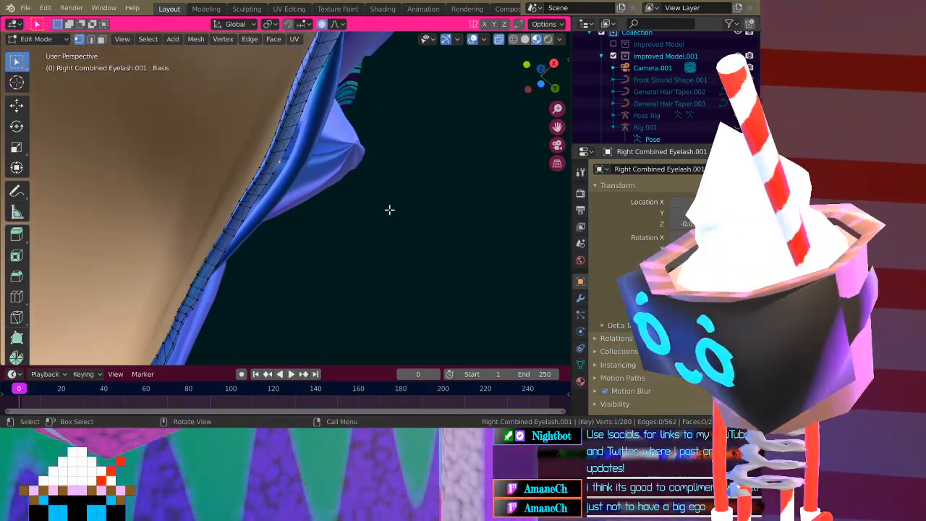
pyautogui.press('g')
pyautogui.press('y')
pyautogui.click(385, 206)
# Examine the reshaped eyelash around the eye socket in Object Mode, and return to Edit Mode
pyautogui.moveTo(378, 203); pyautogui.dragTo(272, 209, button='middle')
pyautogui.scroll(-2, 276, 260)
pyautogui.press('Tab')
pyautogui.moveTo(275, 246); pyautogui.dragTo(360, 214, button='middle')
pyautogui.scroll(1, 361, 214)
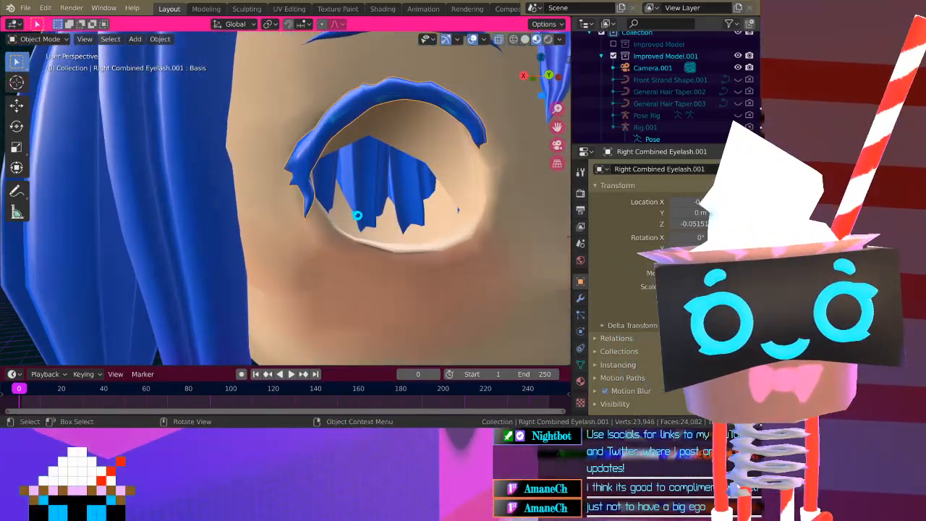
pyautogui.scroll(-1, 356, 215)
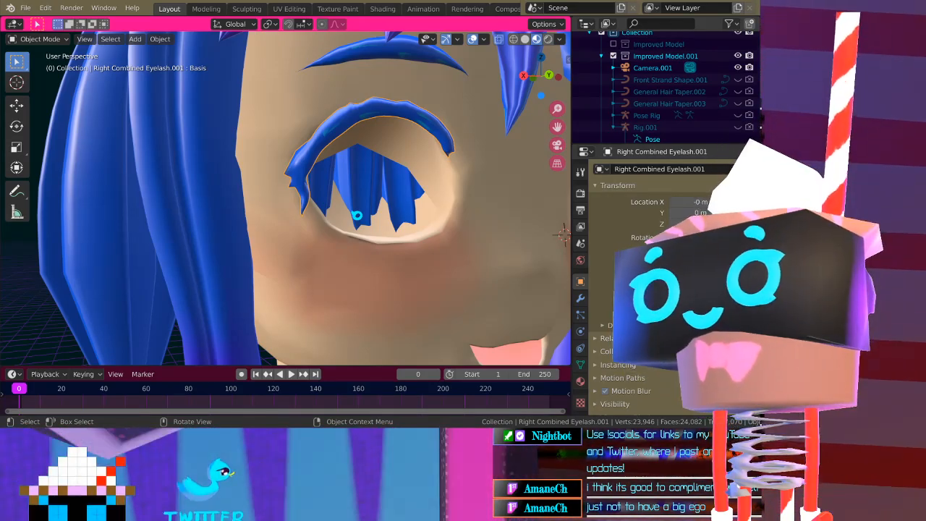
pyautogui.scroll(-4, 357, 214)
pyautogui.scroll(4, 369, 215)
pyautogui.moveTo(370, 215); pyautogui.dragTo(511, 173, button='middle')
pyautogui.press('Tab')
pyautogui.press('Tab')
pyautogui.press('Tab')
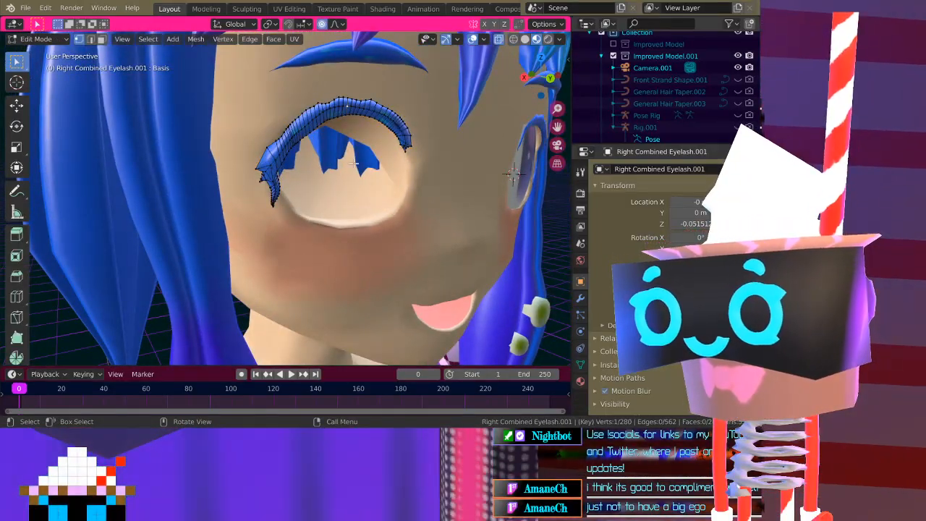
# Try to stretch the eyelash's inner corner down along Z with a proportional size of about 0.04
pyautogui.scroll(6, 409, 156)
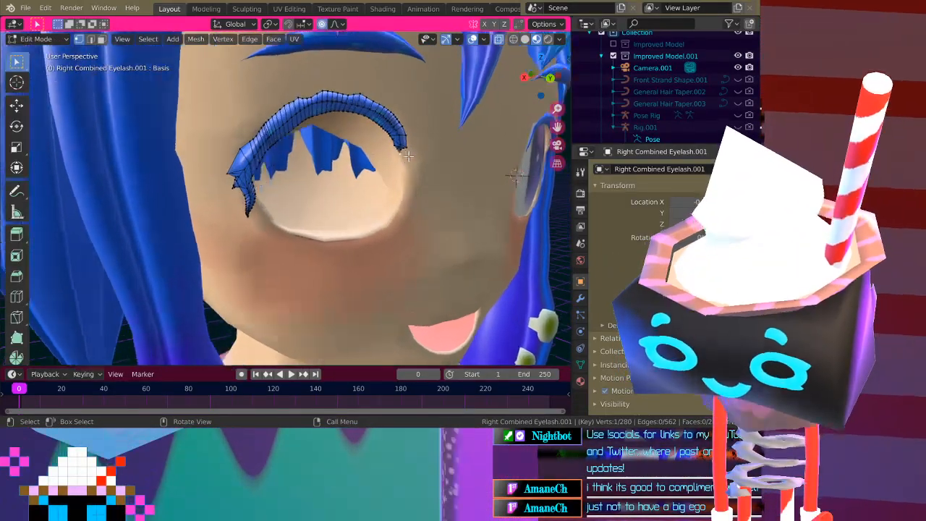
pyautogui.moveTo(413, 186); pyautogui.dragTo(287, 159, button='middle')
pyautogui.moveTo(289, 201); pyautogui.dragTo(289, 227, button='middle')
pyautogui.press('g')
pyautogui.press('z')
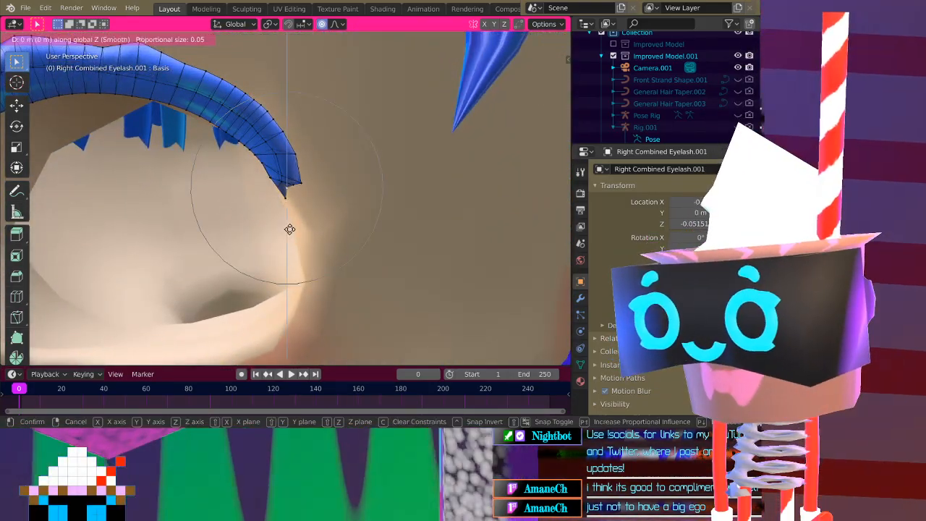
pyautogui.scroll(2, 297, 246)
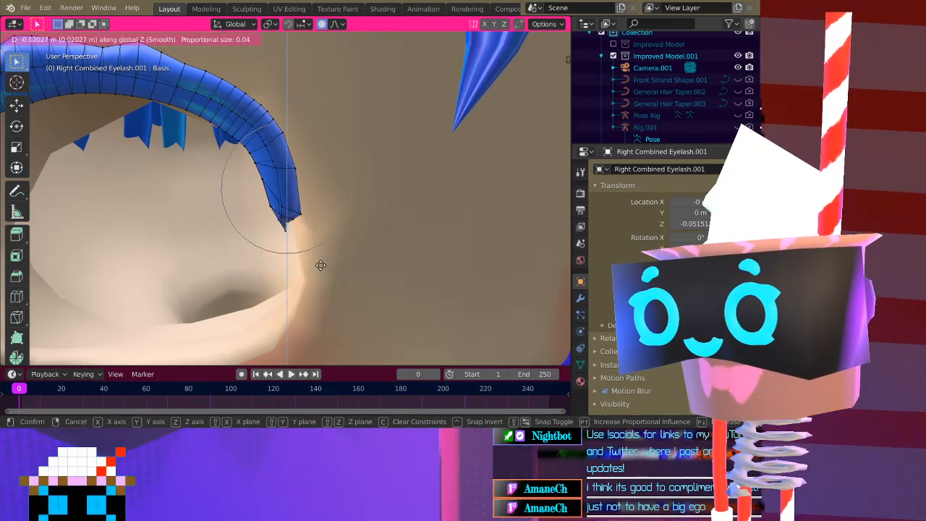
pyautogui.click(341, 320)
pyautogui.hotkey('ctrl', 'z')
# Examine both eyes and their eyelashes from the front and at an angle to compare their shapes
pyautogui.scroll(-6, 335, 310)
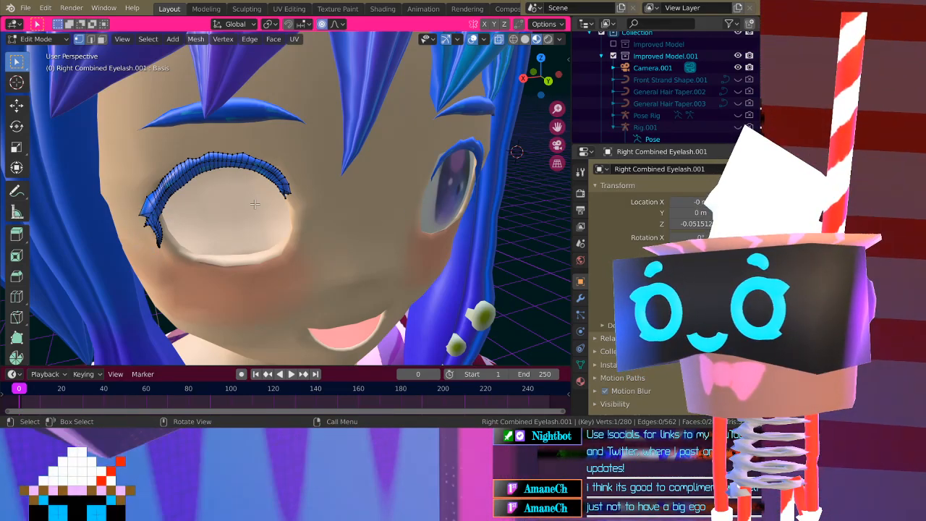
pyautogui.scroll(3, 203, 200)
pyautogui.moveTo(204, 200); pyautogui.dragTo(156, 202, button='middle')
pyautogui.scroll(-3, 347, 205)
pyautogui.moveTo(347, 206); pyautogui.dragTo(302, 166, button='middle')
pyautogui.scroll(-2, 302, 166)
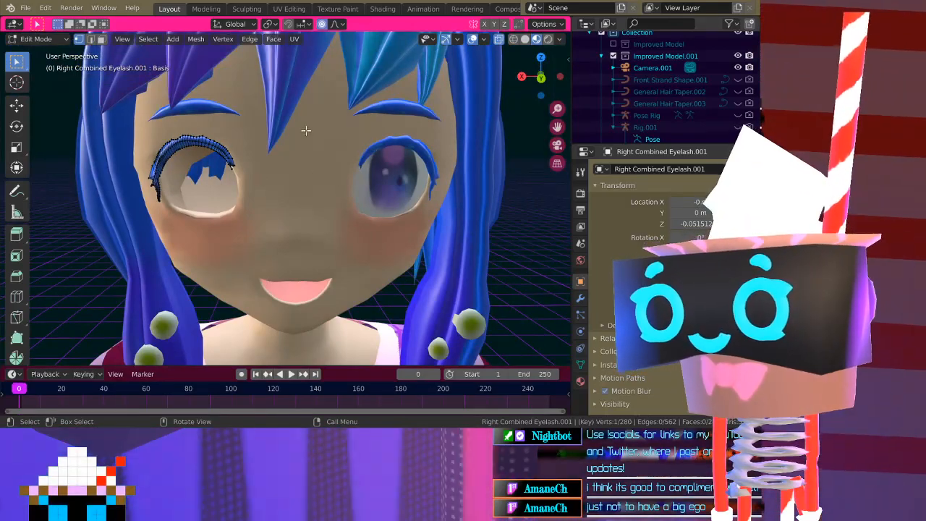
pyautogui.keyDown('shift'); pyautogui.moveTo(462, 136); pyautogui.dragTo(370, 146, button='middle'); pyautogui.keyUp('shift')
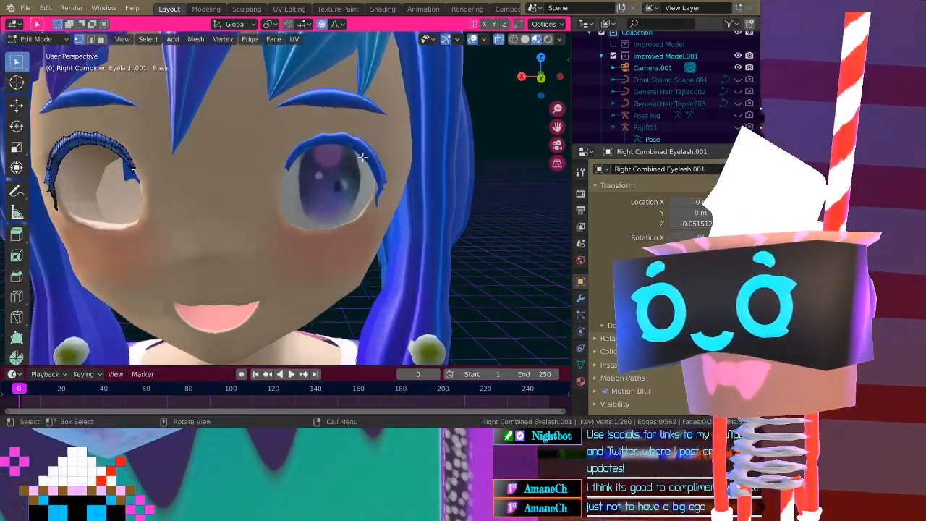
# Nudge a vertex at the middle of the eyelash's upper edge down slightly along Z with a proportional size of about 0.01
pyautogui.scroll(3, 365, 131)
pyautogui.keyDown('shift'); pyautogui.moveTo(128, 112); pyautogui.dragTo(335, 157, button='middle'); pyautogui.keyUp('shift')
pyautogui.moveTo(141, 155); pyautogui.dragTo(289, 153, button='middle')
pyautogui.scroll(3, 249, 155)
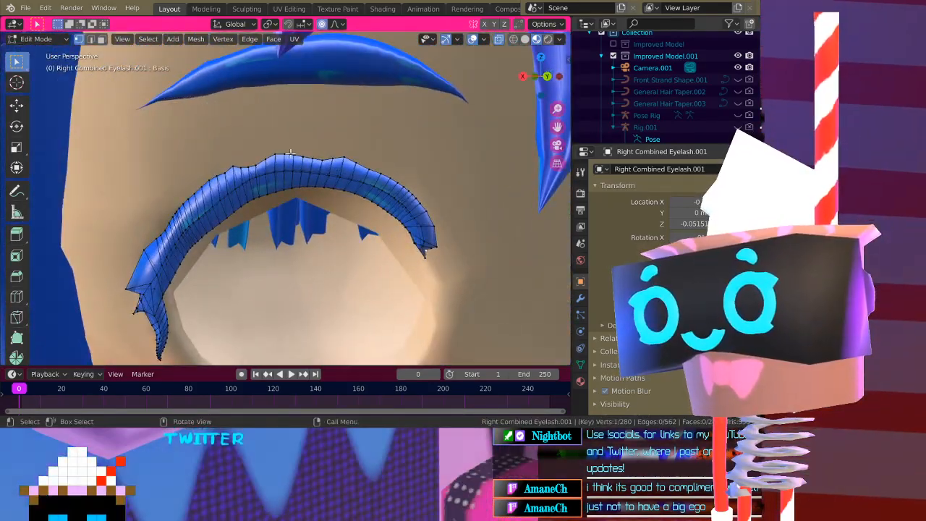
pyautogui.press('g')
pyautogui.press('z')
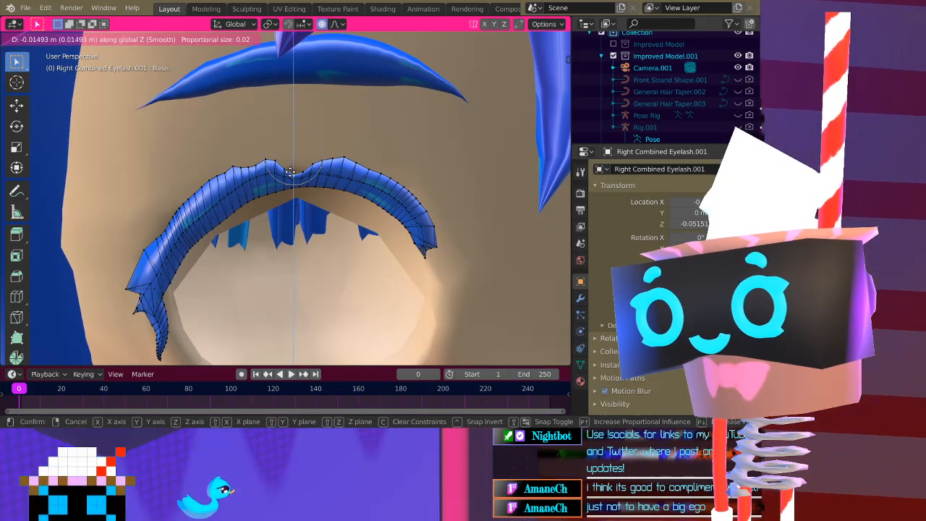
pyautogui.scroll(8, 293, 167)
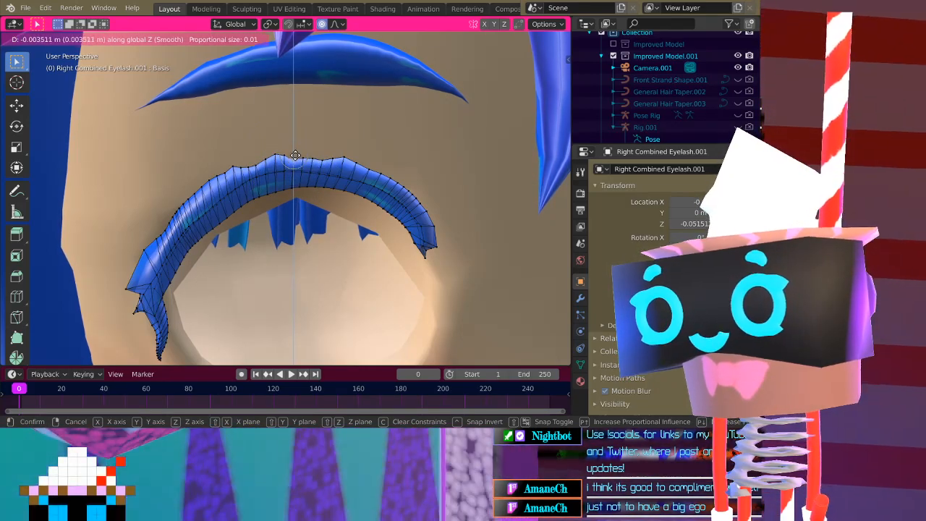
pyautogui.click(295, 153)
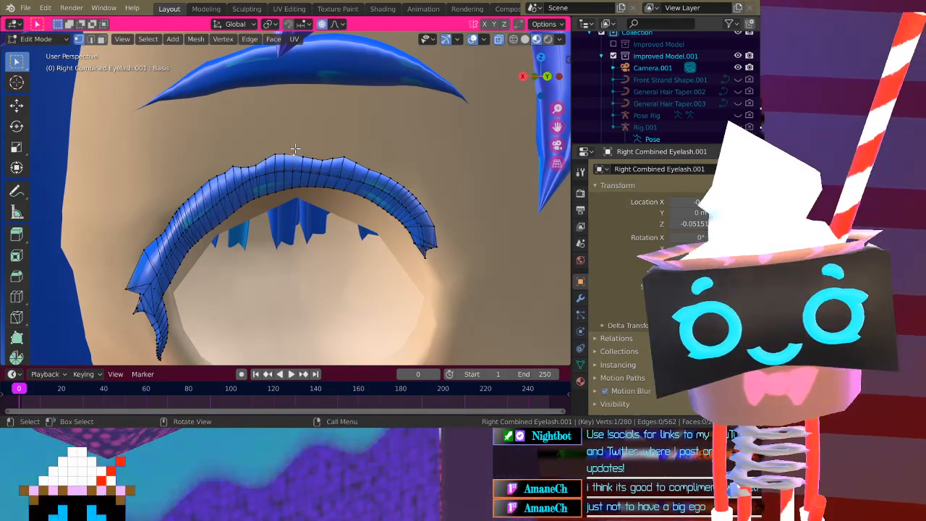
# Try to raise a spike of 0.0411 m along Z from the top of the eyelash with a proportional size of 0.014
pyautogui.press('g')
pyautogui.press('z')
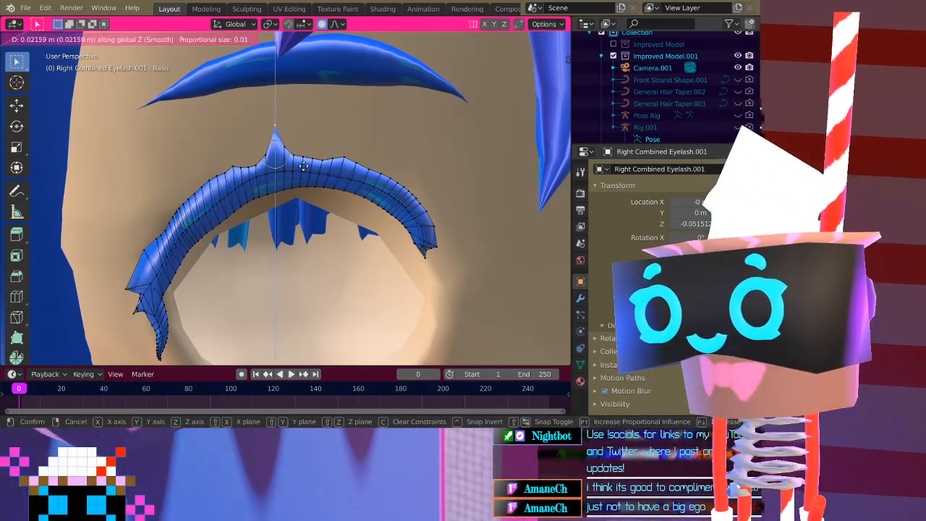
pyautogui.scroll(-7, 305, 157)
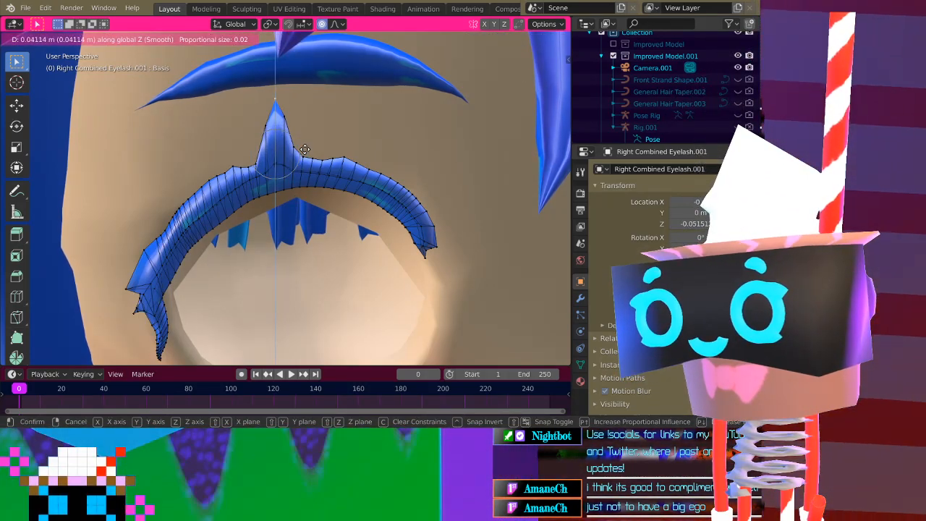
pyautogui.scroll(2, 306, 149)
pyautogui.click(305, 149)
pyautogui.scroll(-5, 325, 182)
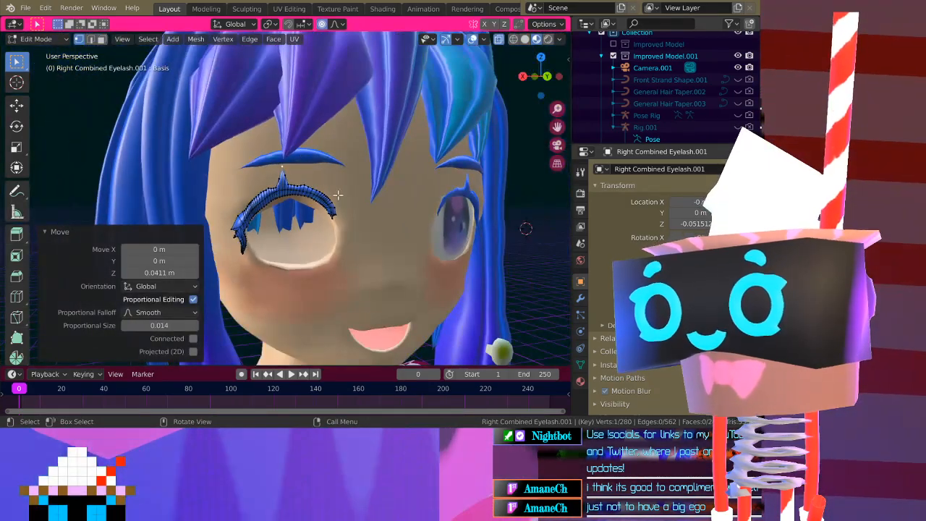
pyautogui.moveTo(326, 216); pyautogui.dragTo(302, 201, button='middle')
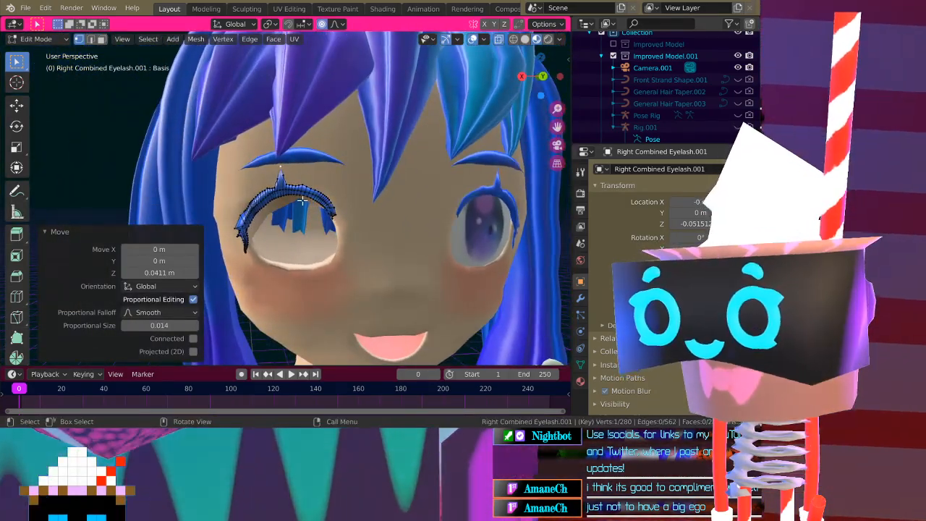
pyautogui.hotkey('ctrl', 'z')
# Raise the same top-edge eyelash vertex 0.0135 m along Z to form a short spike, with a proportional size of 0.014
pyautogui.scroll(5, 302, 200)
pyautogui.press('g')
pyautogui.press('z')
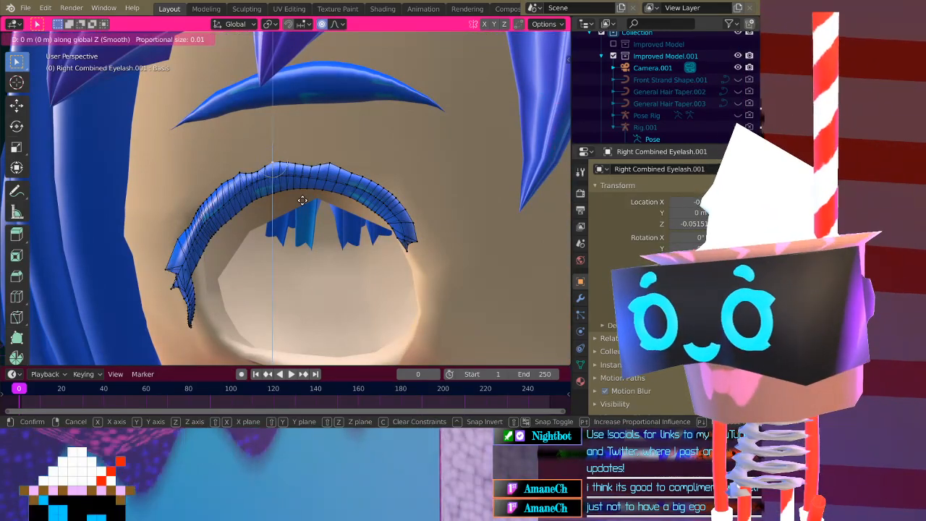
pyautogui.click(308, 185)
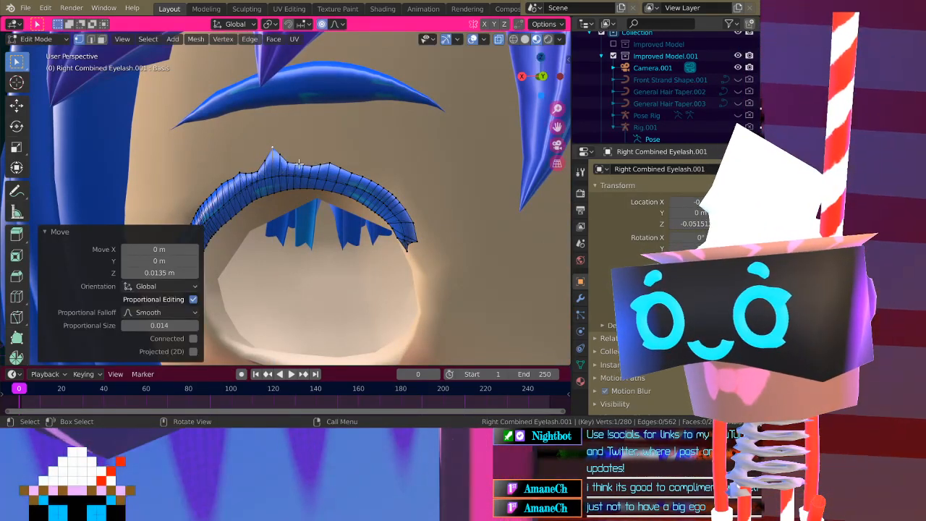
# Lower the upper-edge vertex on the inner side of the spike by 0.00529 m along Z to form a dip
pyautogui.click(300, 164)
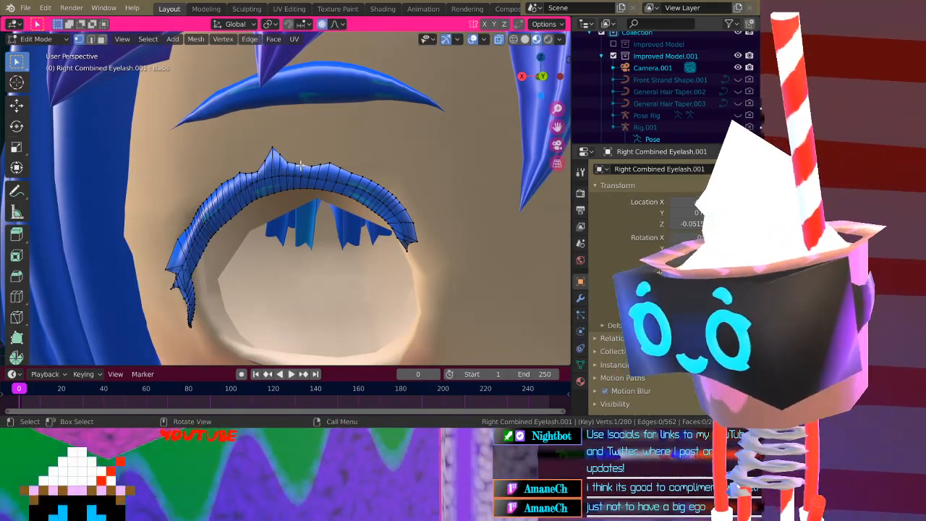
pyautogui.press('g')
pyautogui.press('z')
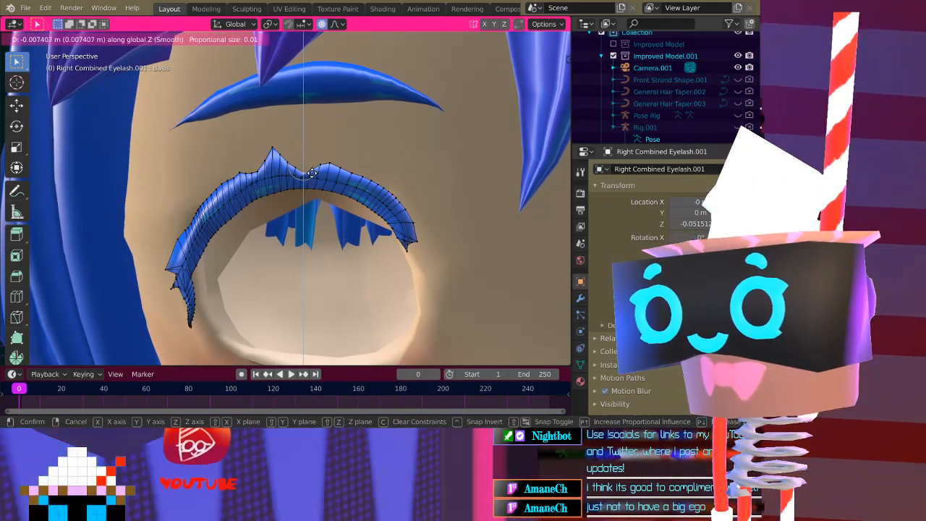
pyautogui.click(309, 171)
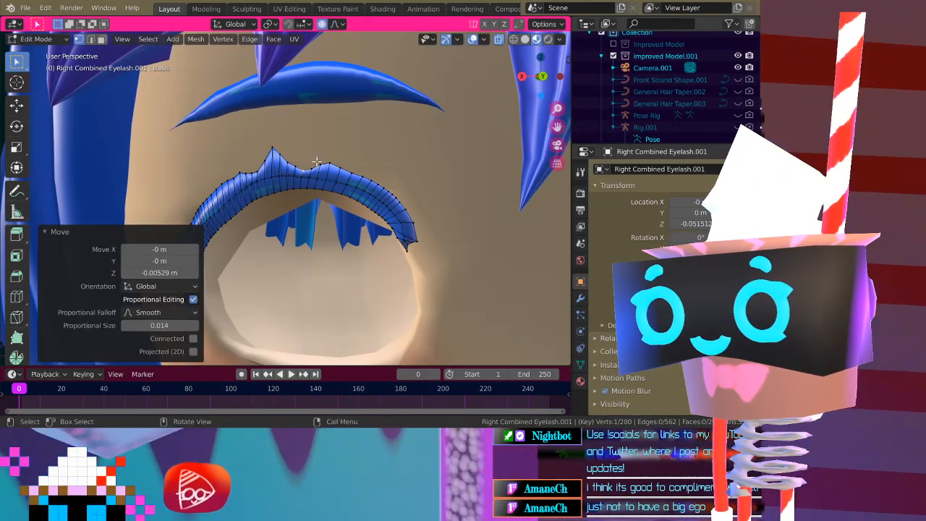
# Raise the upper-edge vertex on the other side of the dip about 0.0195 m along Z to form a second spike
pyautogui.click(332, 159)
pyautogui.press('g')
pyautogui.press('z')
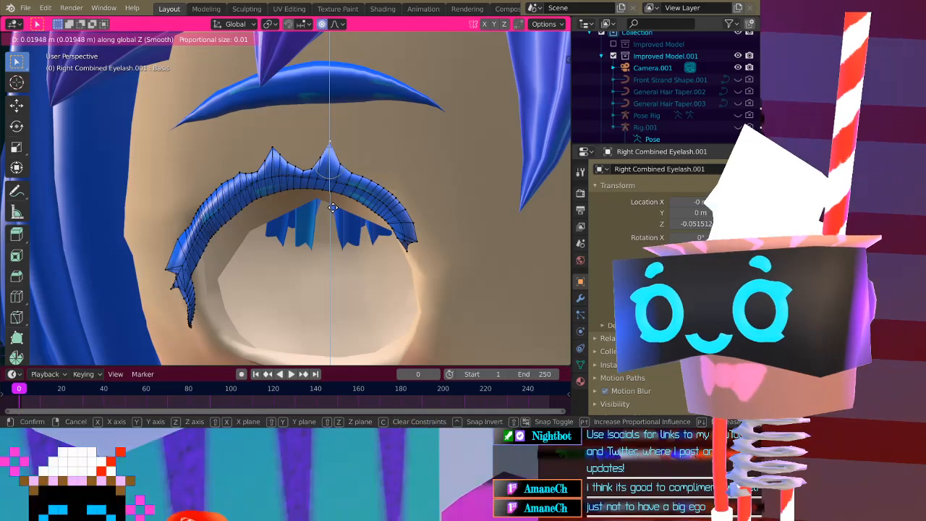
pyautogui.click(332, 207)
pyautogui.scroll(-6, 330, 209)
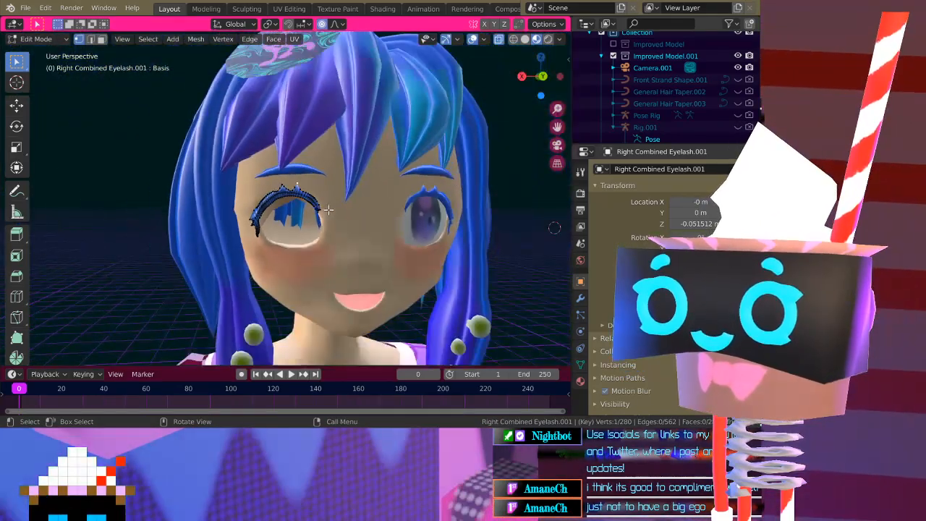
pyautogui.scroll(6, 327, 209)
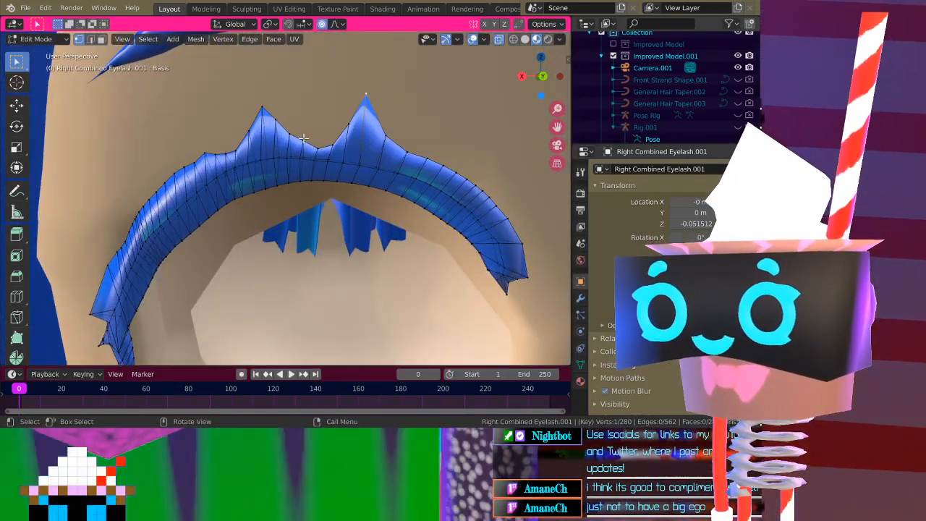
# Lower the upper-edge eyelash vertex in the dip between the two spikes about 0.0031 m along Z with a smaller proportional size
pyautogui.click(303, 138)
pyautogui.press('g')
pyautogui.press('z')
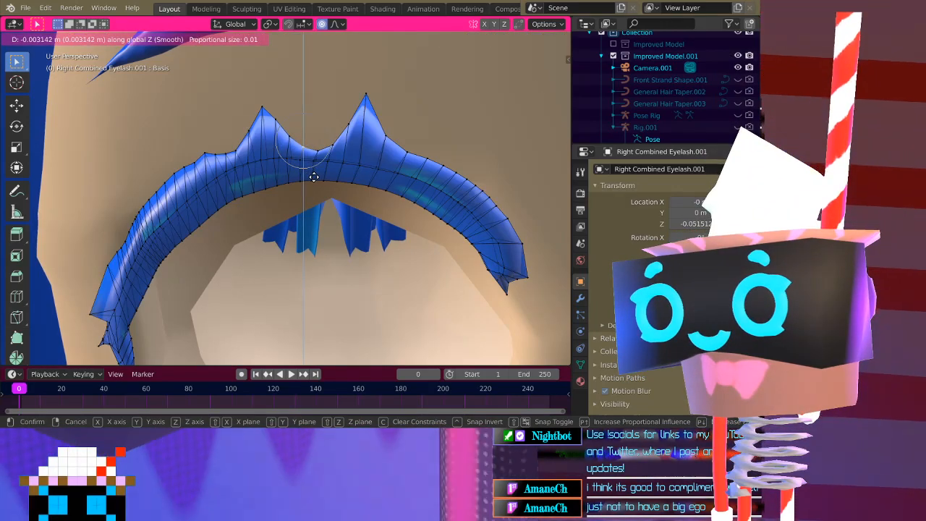
pyautogui.scroll(2, 313, 176)
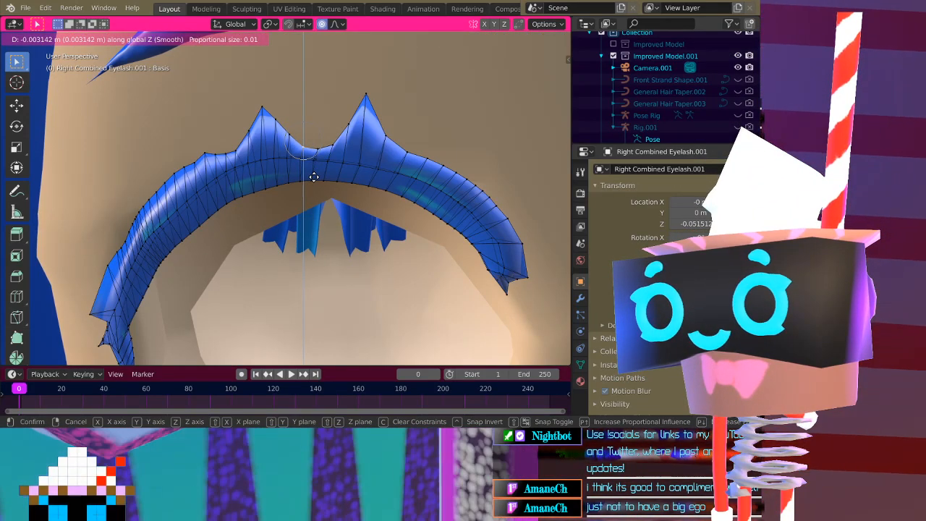
pyautogui.click(313, 176)
# Lower the small bump on the eyelash's upper edge, outward from the first spike, along Z to smooth the contour
pyautogui.press('Tab')
pyautogui.scroll(-5, 314, 176)
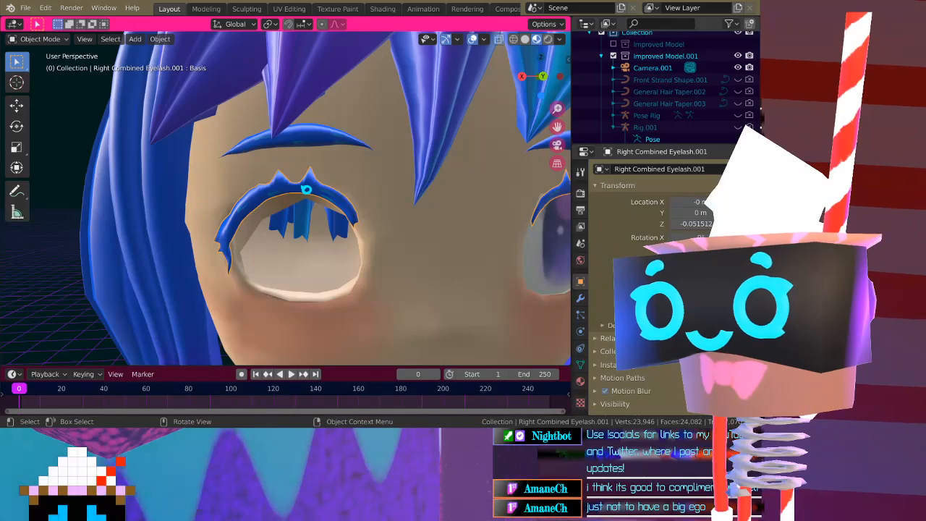
pyautogui.scroll(-8, 474, 226)
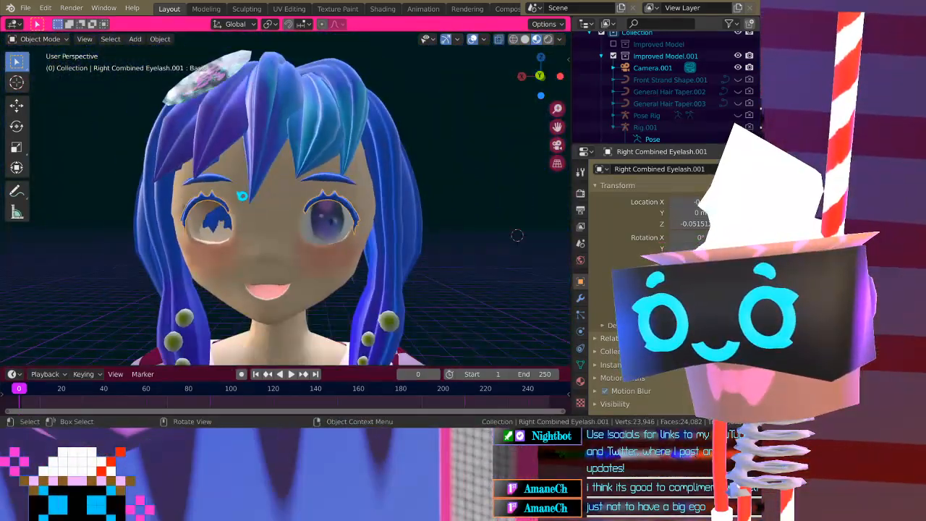
pyautogui.moveTo(474, 226); pyautogui.dragTo(434, 218, button='middle')
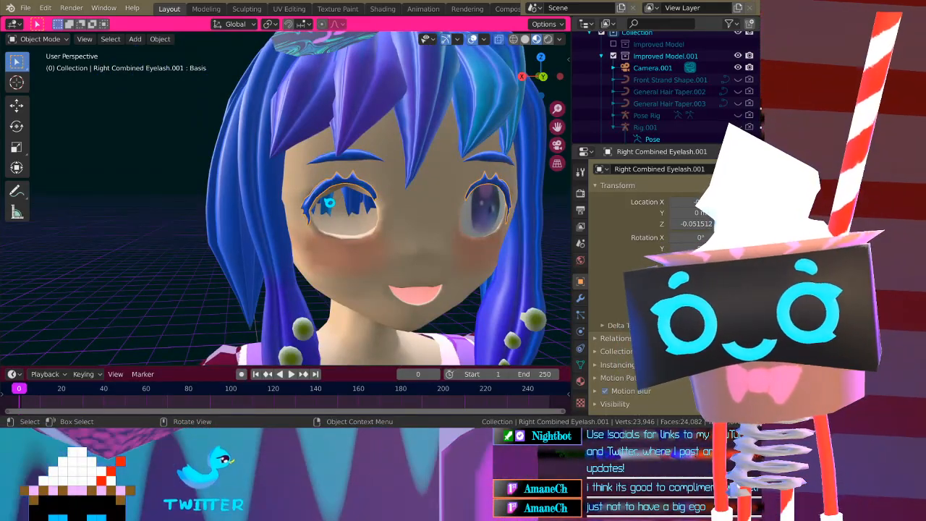
pyautogui.scroll(2, 330, 203)
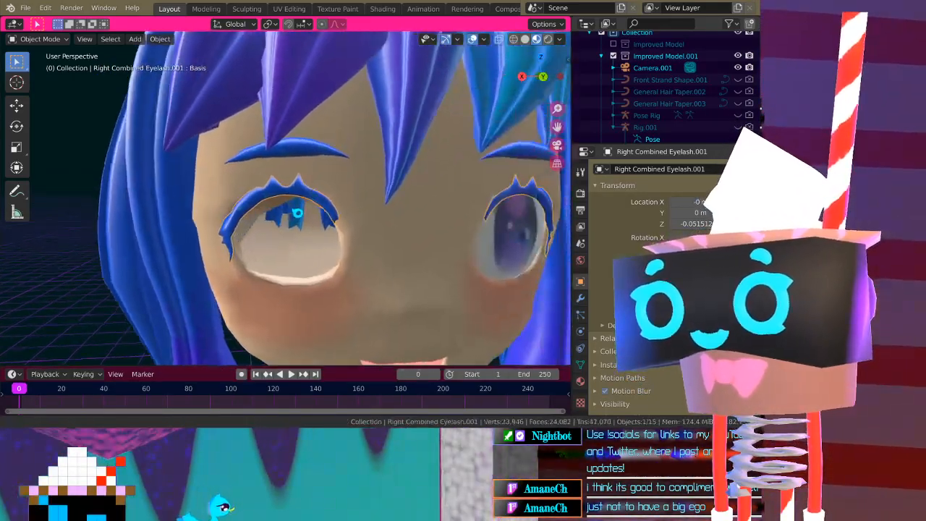
pyautogui.scroll(4, 300, 207)
pyautogui.press('Tab')
pyautogui.scroll(3, 225, 192)
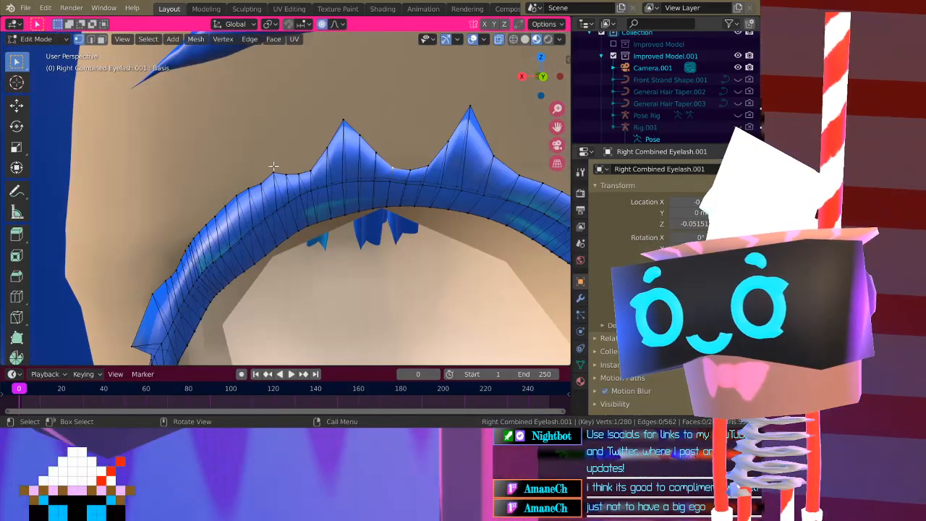
pyautogui.press('g')
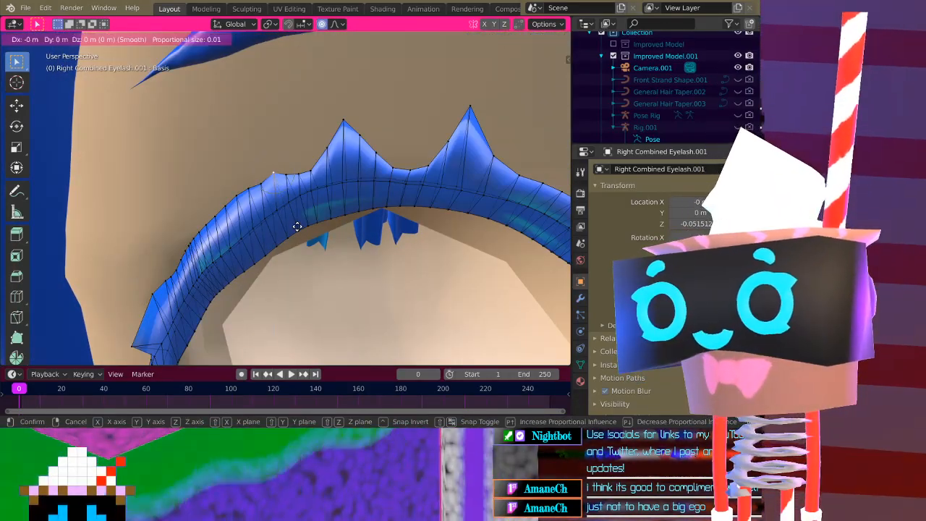
pyautogui.press('z')
pyautogui.click(304, 233)
pyautogui.press('Tab')
# Try to pull a long spike up and outward from the eyelash's outer upper edge with Y locked
pyautogui.moveTo(231, 224); pyautogui.dragTo(215, 196, button='middle')
pyautogui.press('Tab')
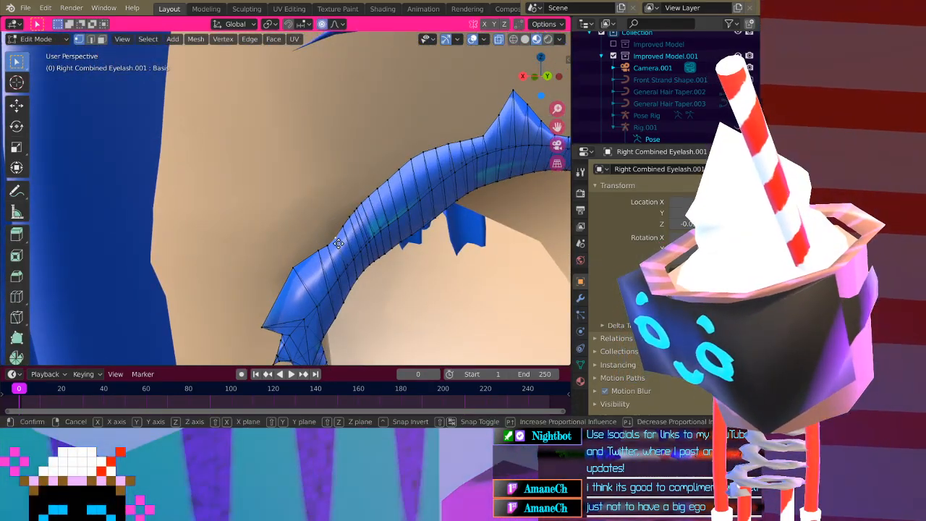
pyautogui.press('g')
pyautogui.hotkey('shift', 'y')
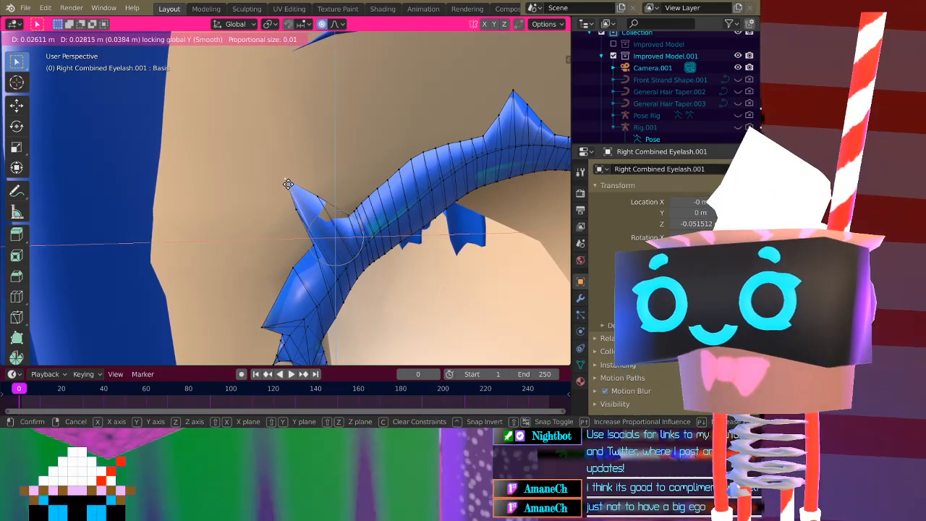
pyautogui.scroll(-7, 288, 181)
pyautogui.click(288, 166)
pyautogui.moveTo(293, 169); pyautogui.dragTo(413, 253, button='middle')
pyautogui.scroll(-5, 303, 231)
pyautogui.press('KP_Decimal')
pyautogui.scroll(-3, 350, 253)
pyautogui.keyDown('shift'); pyautogui.moveTo(412, 254); pyautogui.dragTo(373, 197, button='middle'); pyautogui.keyUp('shift')
pyautogui.hotkey('ctrl', 'z')
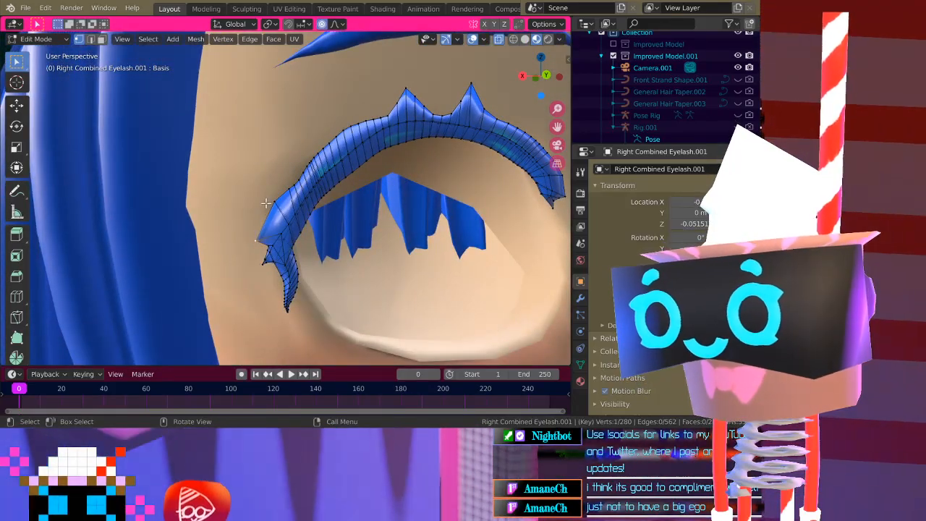
# Raise the pointed vertex at the eyelash's outer corner 0.0296 m along Z with a proportional size of 0.017
pyautogui.scroll(2, 271, 290)
pyautogui.press('g')
pyautogui.press('z')
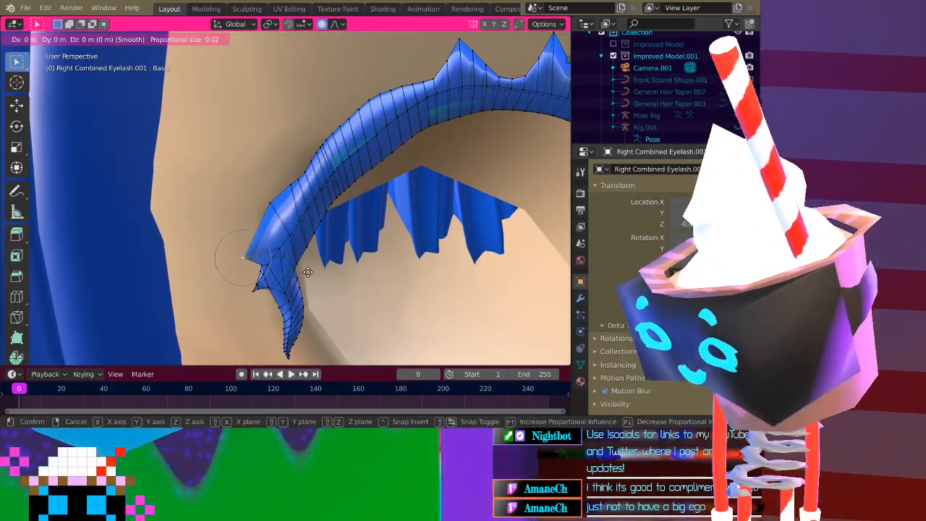
pyautogui.scroll(2, 311, 228)
pyautogui.click(313, 221)
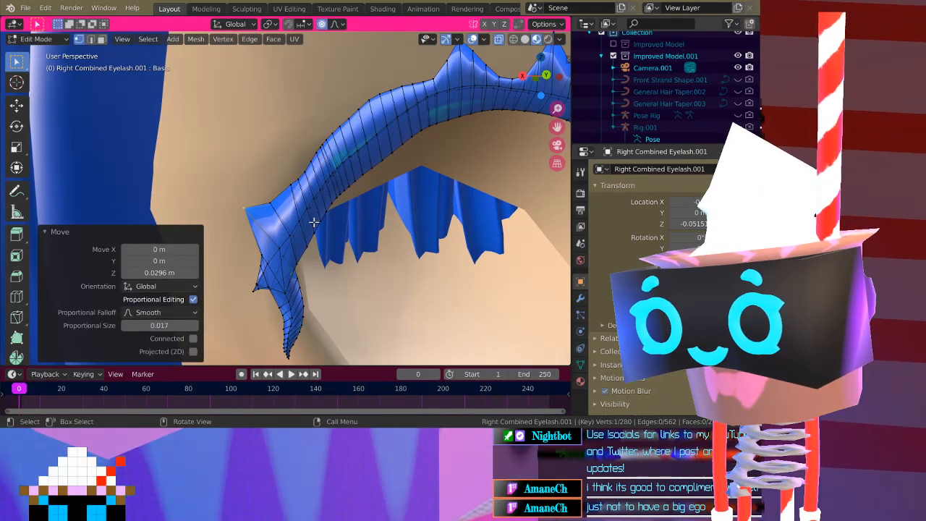
# Lower the upper-edge vertex beside the outer corner spike by 0.00784 m along Z with a proportional size of 0.017
pyautogui.scroll(-5, 276, 236)
pyautogui.scroll(5, 277, 236)
pyautogui.click(279, 200)
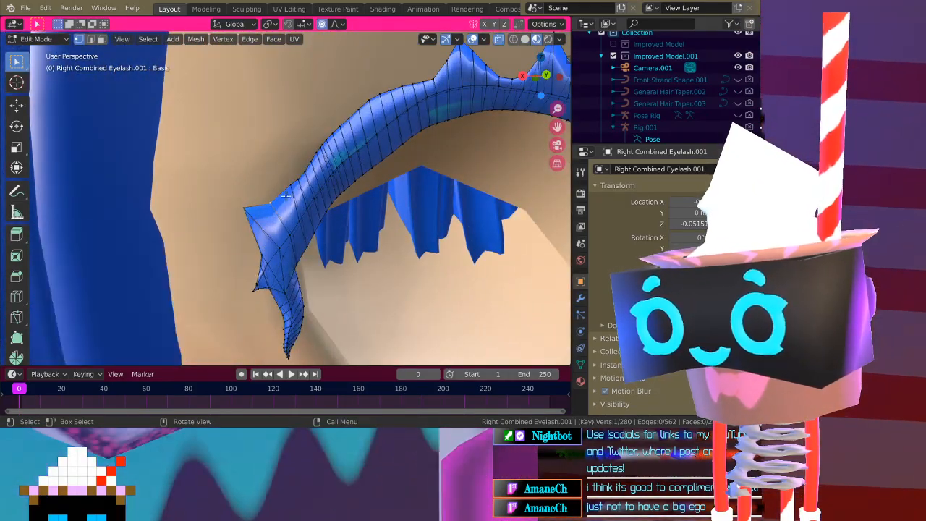
pyautogui.press('g')
pyautogui.press('z')
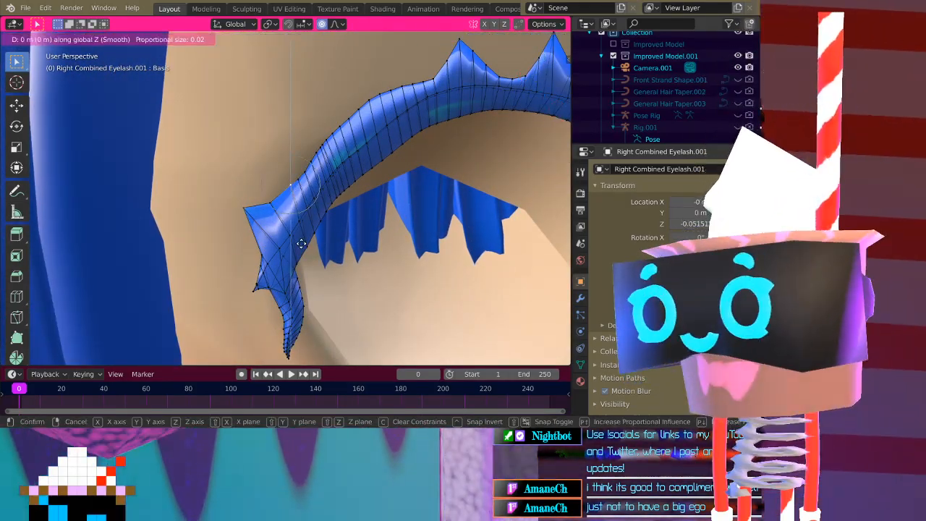
pyautogui.click(296, 258)
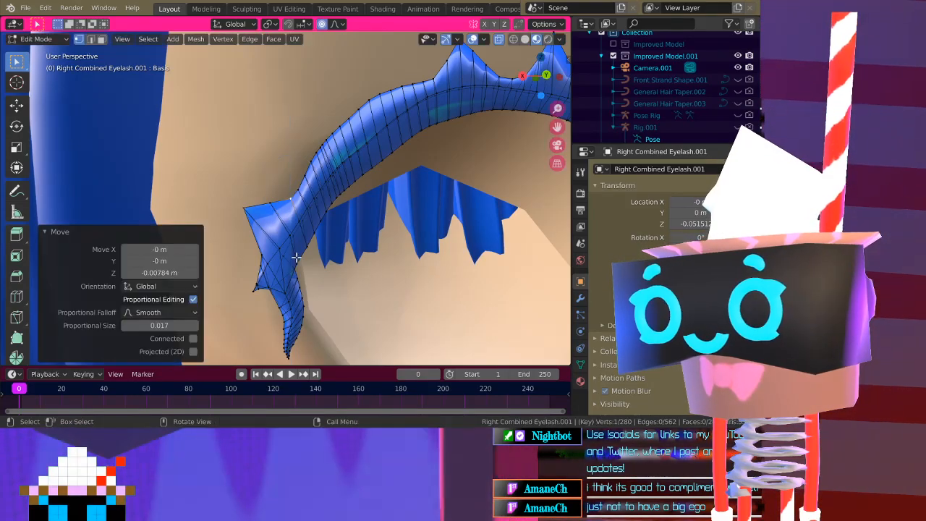
# Examine the spiked eyelashes on the whole face from a distance, from both sides and from below
pyautogui.scroll(-6, 296, 258)
pyautogui.press('Tab')
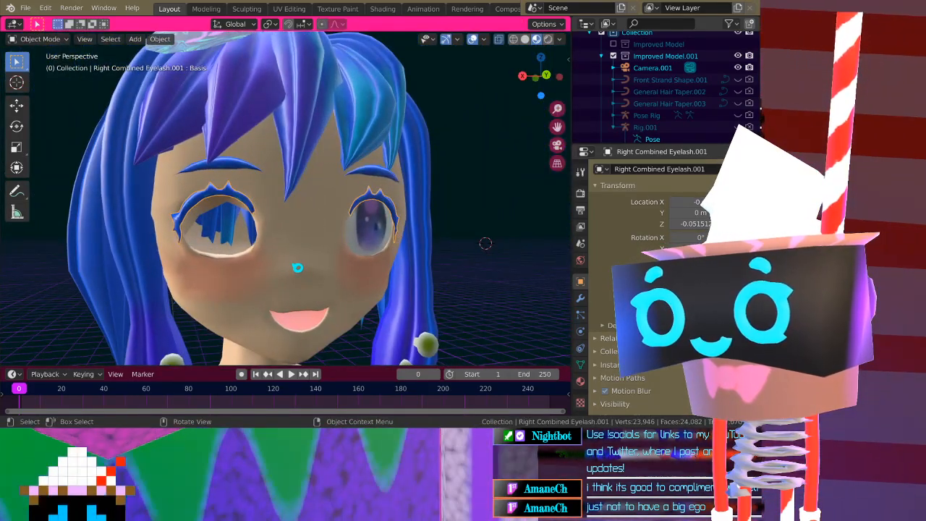
pyautogui.scroll(-5, 485, 243)
pyautogui.keyDown('shift'); pyautogui.moveTo(510, 217); pyautogui.dragTo(471, 216, button='middle'); pyautogui.keyUp('shift')
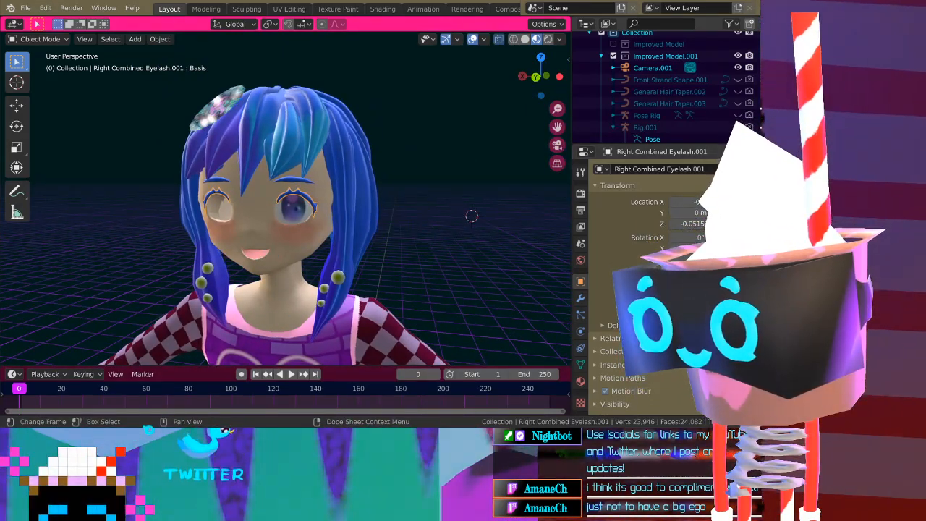
pyautogui.press('super')
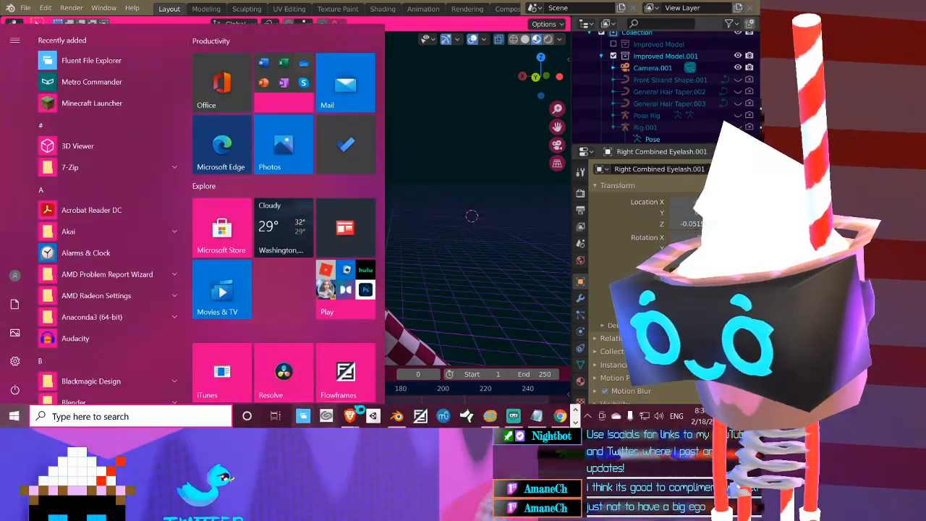
pyautogui.click(579, 353)
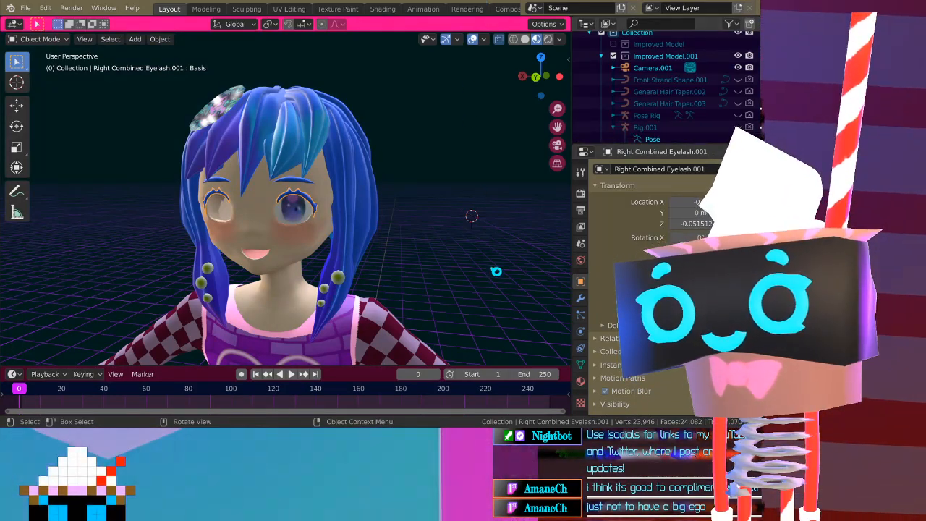
pyautogui.scroll(3, 396, 233)
pyautogui.click(341, 218)
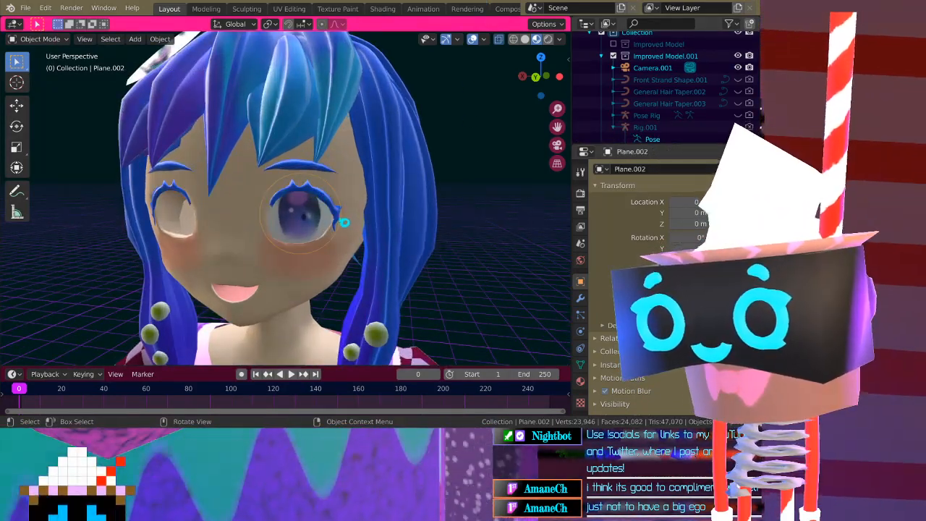
pyautogui.click(333, 199)
pyautogui.moveTo(387, 296); pyautogui.dragTo(401, 259, button='middle')
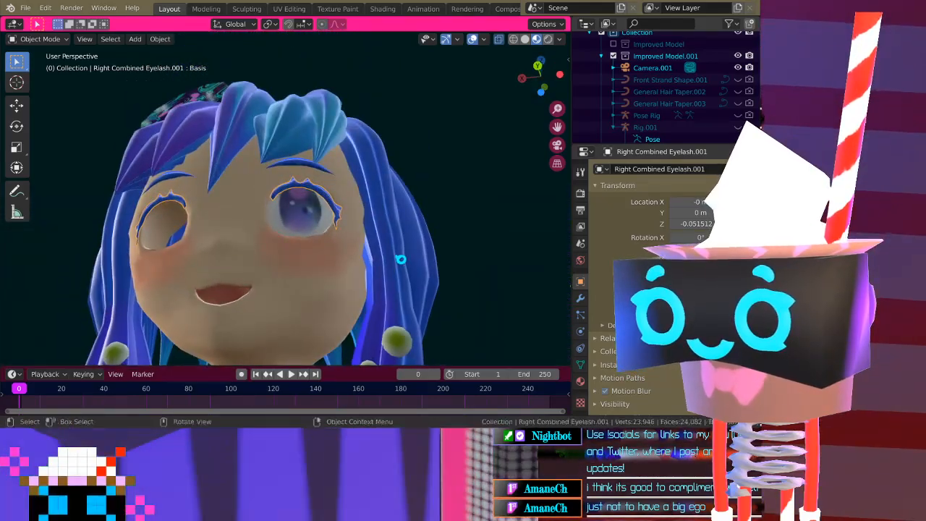
pyautogui.moveTo(299, 207); pyautogui.dragTo(327, 244, button='middle')
pyautogui.keyDown('shift'); pyautogui.moveTo(162, 198); pyautogui.dragTo(229, 194, button='middle'); pyautogui.keyUp('shift')
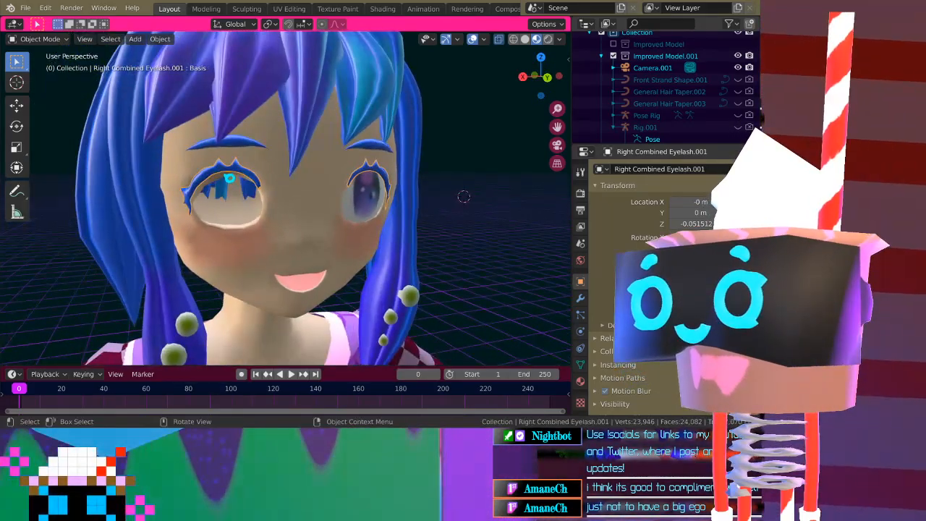
# Extend the eyelash's inner-end tip by -0.0122 m in X and -0.0228 m in Z, Y locked, with a proportional size of 0.020
pyautogui.press('Tab')
pyautogui.scroll(5, 229, 197)
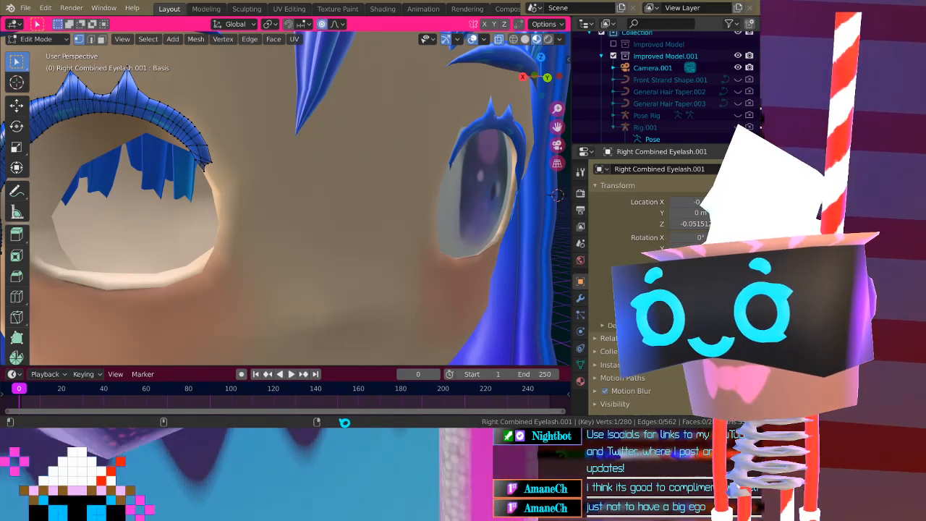
pyautogui.press('super')
pyautogui.press('super')
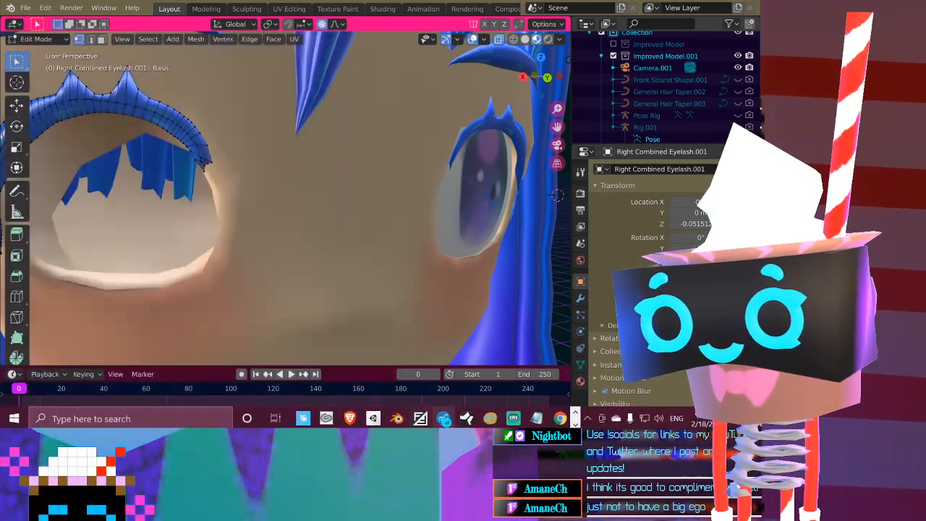
pyautogui.press('super')
pyautogui.press('super')
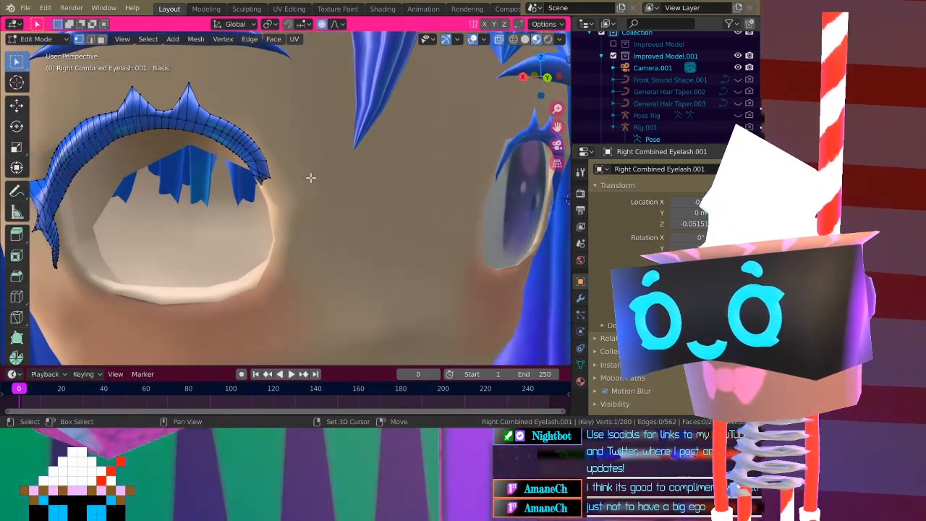
pyautogui.scroll(2, 260, 188)
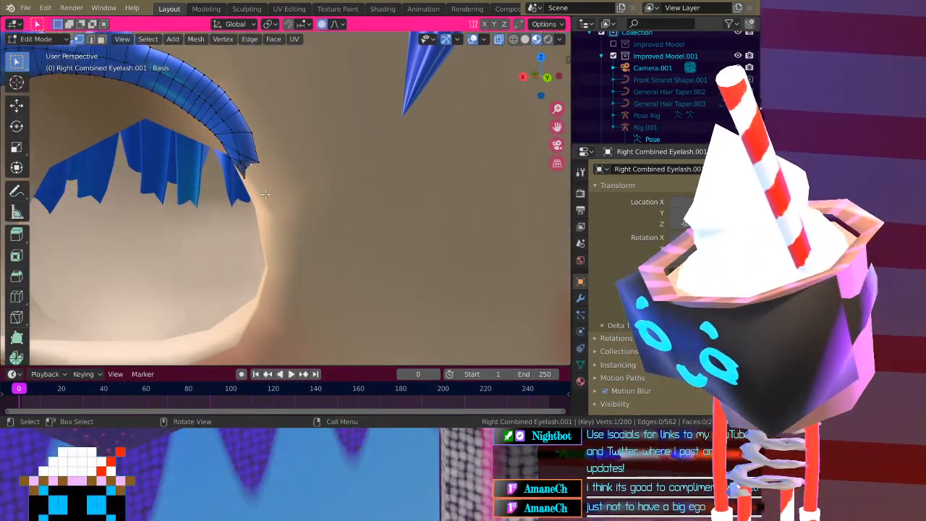
pyautogui.press('g')
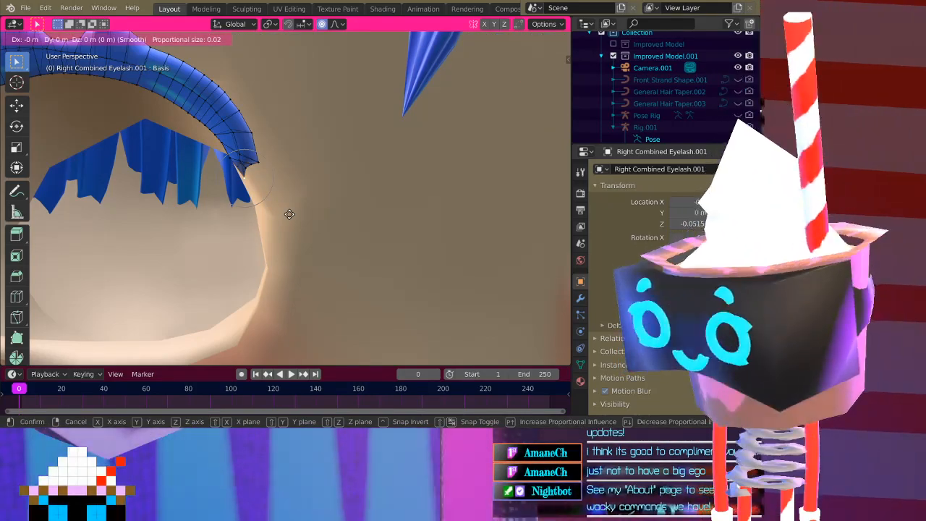
pyautogui.hotkey('shift', 'y')
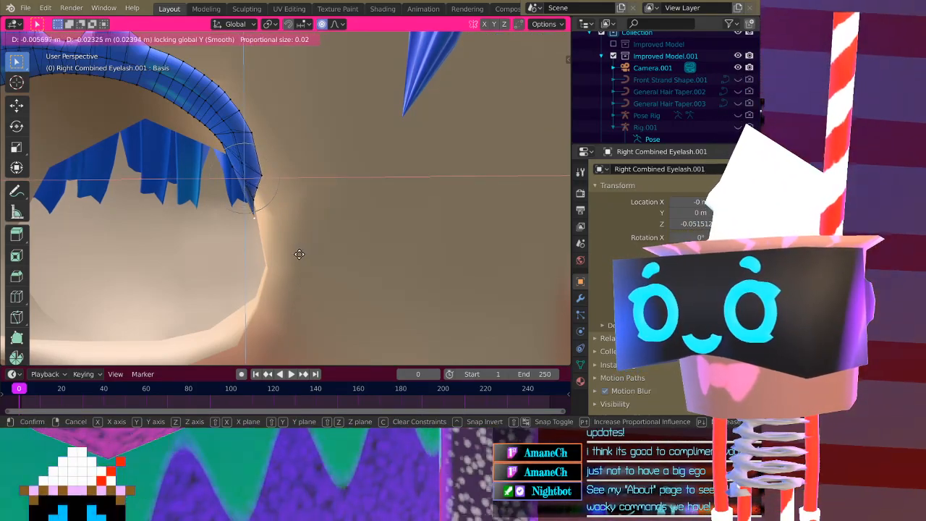
pyautogui.click(310, 252)
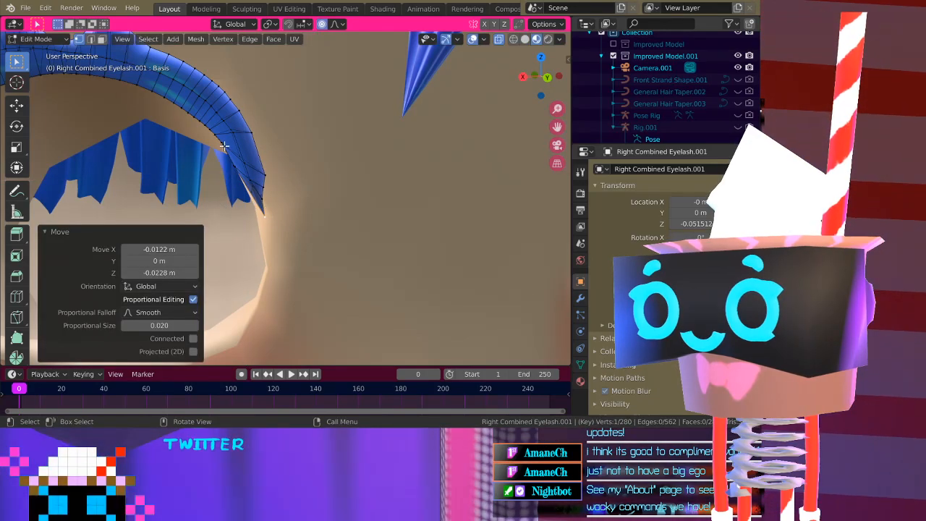
# Move the lower-edge vertex near the inner end -0.00417 m in X and 0.00137 m in Z with a proportional size of 0.032
pyautogui.click(256, 198)
pyautogui.press('g')
pyautogui.hotkey('shift', 'y')
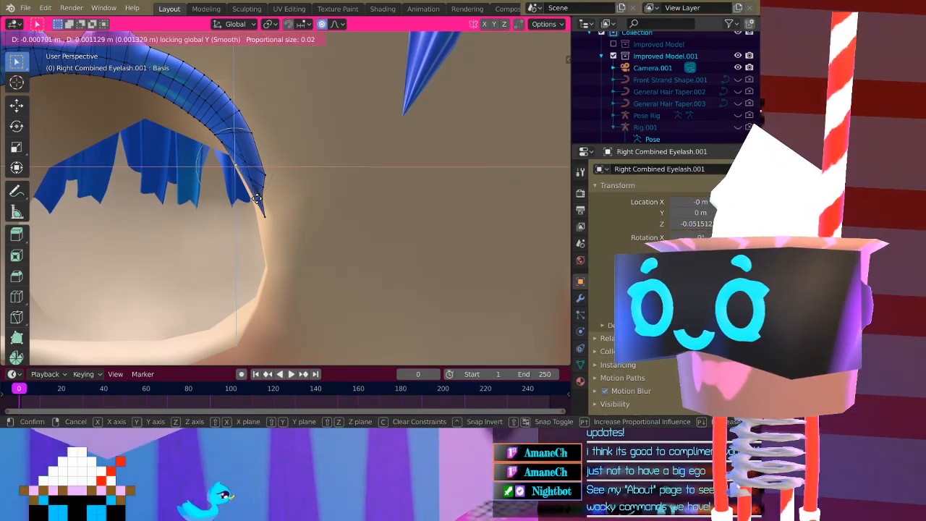
pyautogui.scroll(-4, 263, 198)
pyautogui.click(263, 198)
pyautogui.scroll(-8, 264, 198)
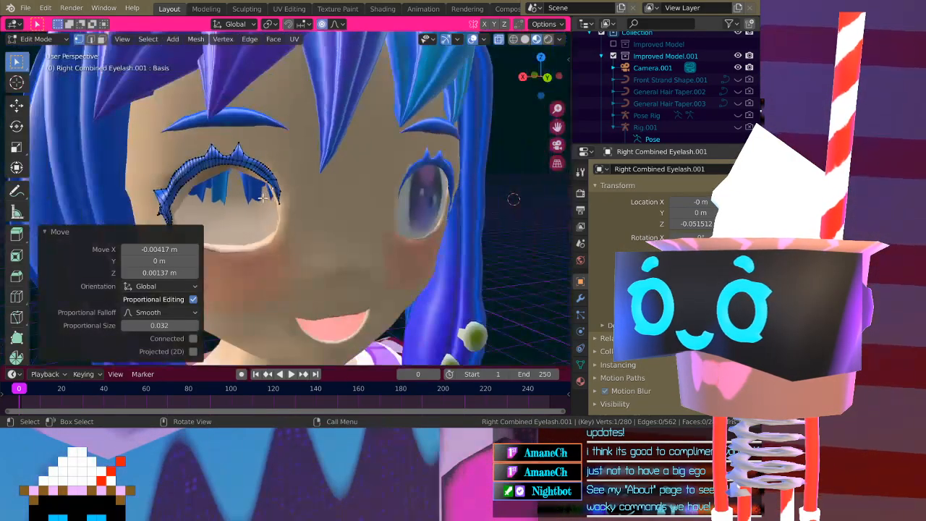
# Move the vertex at the eyelash's inner corner -0.0108 m in X and -0.0148 m in Z with a proportional size of 0.009
pyautogui.press('Tab')
pyautogui.moveTo(280, 209)
pyautogui.mouseDown(button='middle')
pyautogui.moveTo(263, 213)
pyautogui.moveTo(247, 202)
pyautogui.moveTo(206, 217)
pyautogui.moveTo(265, 214)
pyautogui.moveTo(278, 201)
pyautogui.moveTo(271, 207)
pyautogui.mouseUp(button='middle')
pyautogui.scroll(6, 270, 212)
pyautogui.press('Tab')
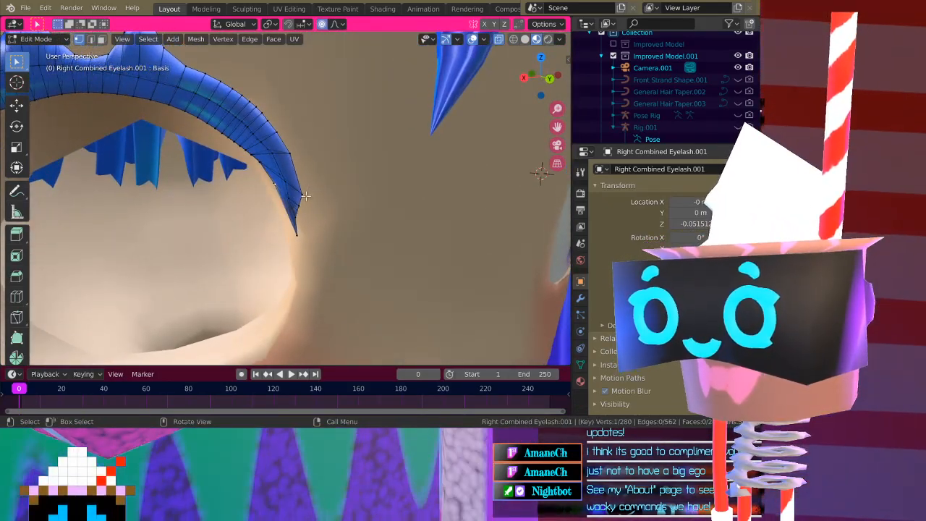
pyautogui.press('g')
pyautogui.hotkey('shift', 'y')
pyautogui.scroll(-7, 333, 240)
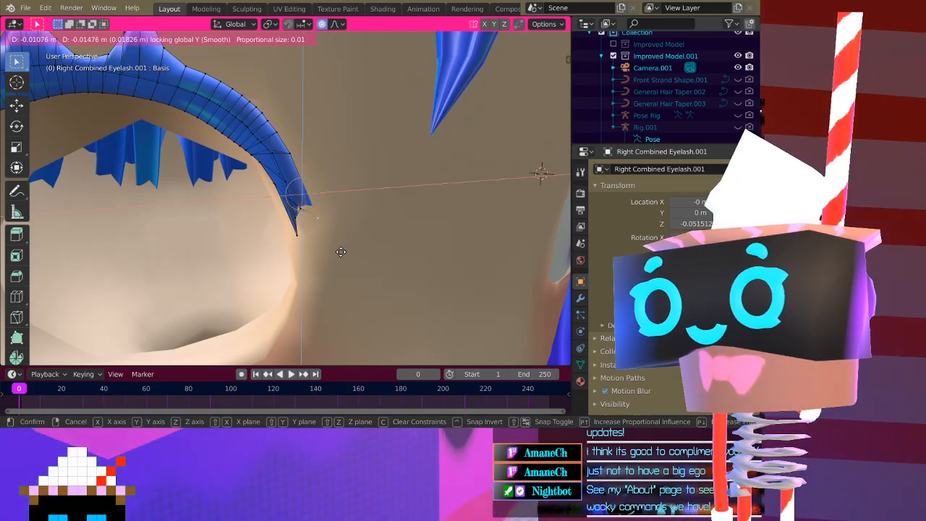
pyautogui.click(340, 251)
# Adjust the depth of the vertex at the eyelash's inner corner with two proportional moves along the global Y axis
pyautogui.press('g')
pyautogui.press('y')
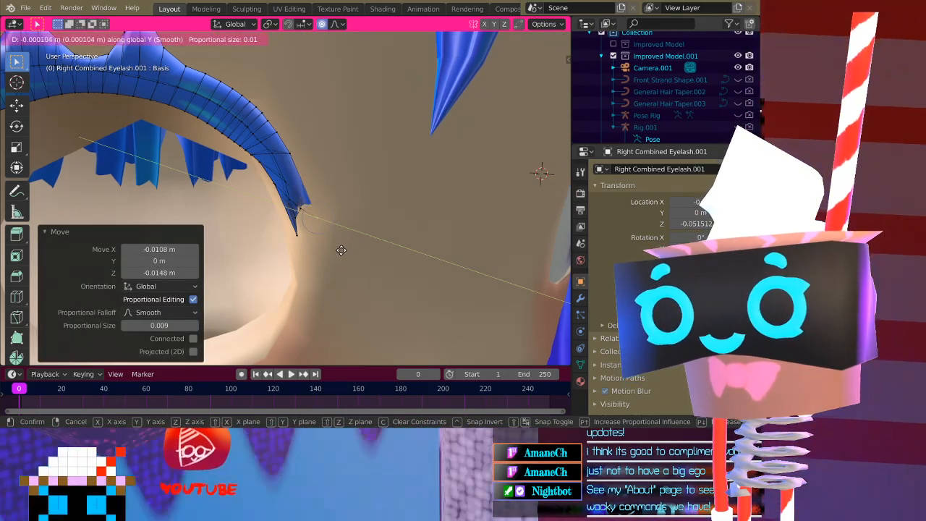
pyautogui.click(342, 252)
pyautogui.click(298, 211)
pyautogui.moveTo(369, 276); pyautogui.dragTo(333, 302, button='middle')
pyautogui.press('g')
pyautogui.press('y')
pyautogui.click(377, 251)
pyautogui.press('Tab')
pyautogui.press('Tab')
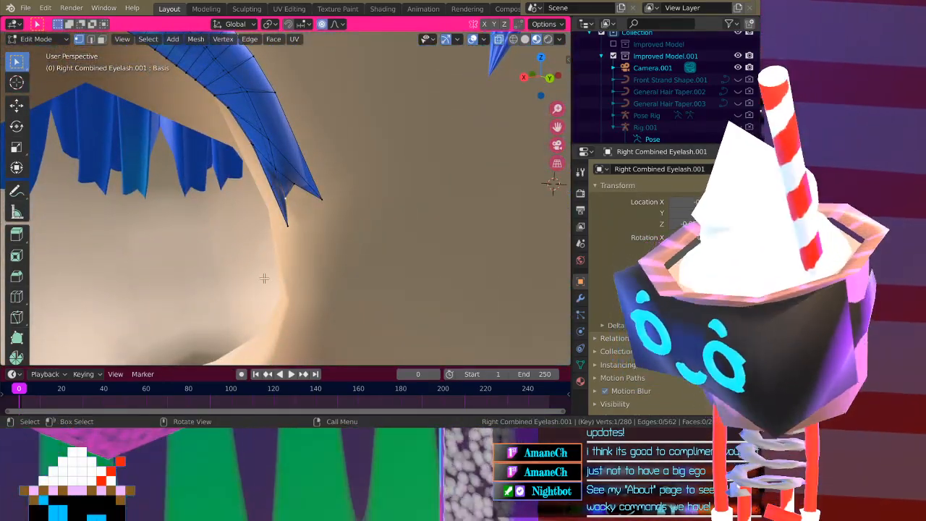
# Examine the reshaped eyelashes on the whole face in Object Mode, from the front, from the side and from below
pyautogui.press('Tab')
pyautogui.scroll(-10, 270, 281)
pyautogui.moveTo(267, 282); pyautogui.dragTo(248, 274, button='middle')
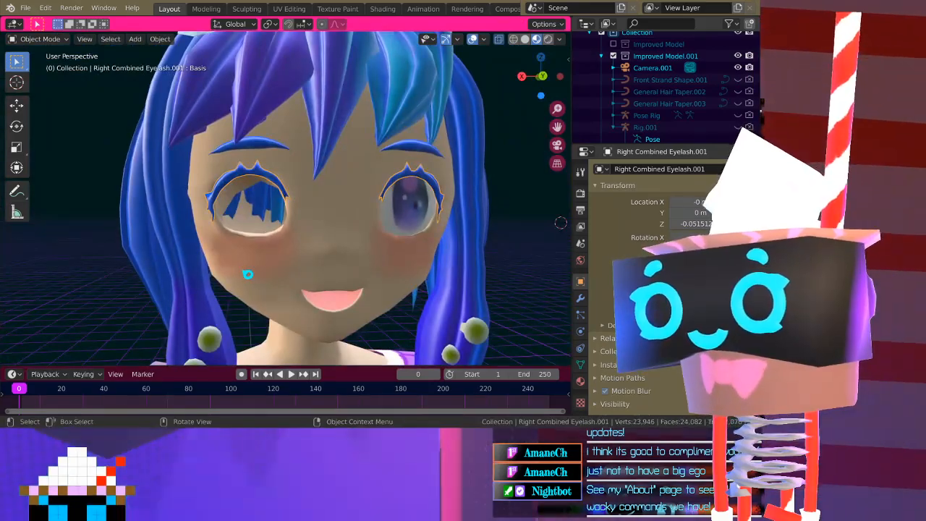
pyautogui.scroll(-3, 248, 274)
pyautogui.moveTo(302, 316); pyautogui.dragTo(300, 271, button='middle')
pyautogui.click(531, 265)
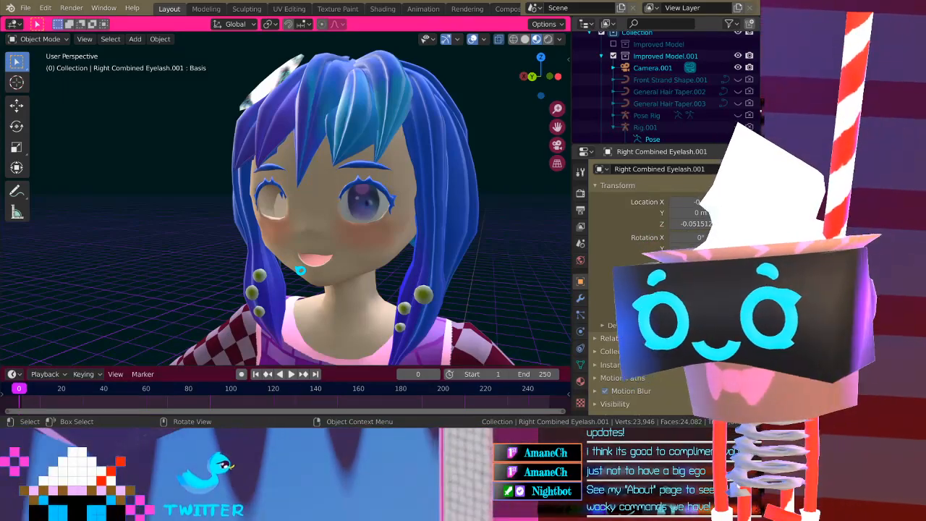
pyautogui.scroll(3, 300, 271)
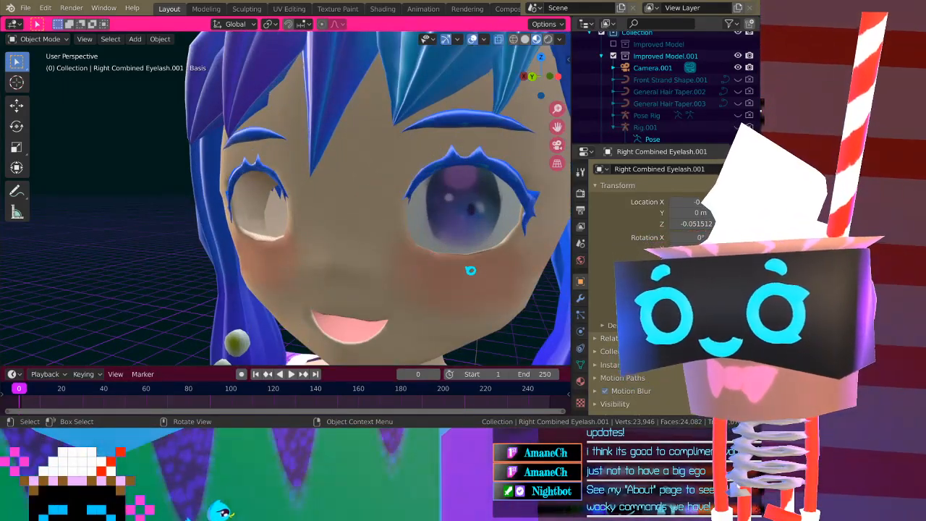
pyautogui.click(478, 257)
pyautogui.click(478, 166)
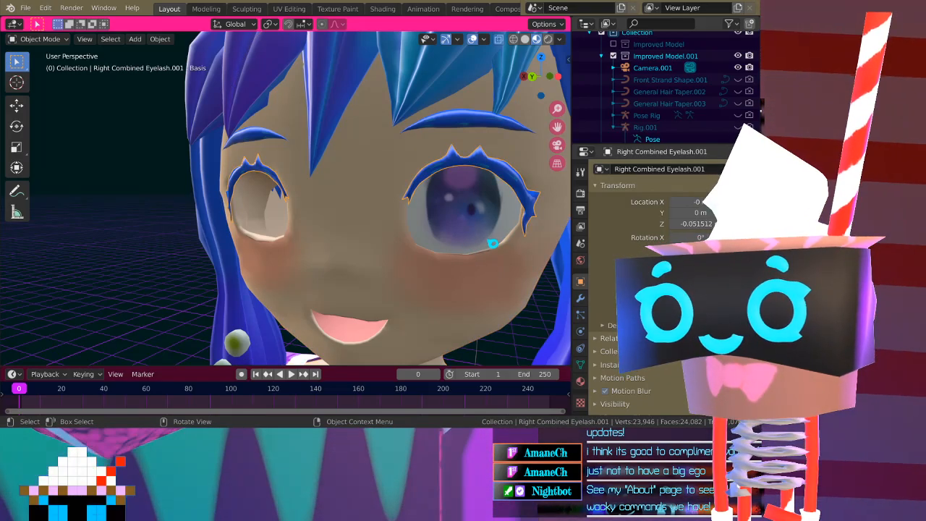
pyautogui.moveTo(485, 303); pyautogui.dragTo(468, 250, button='middle')
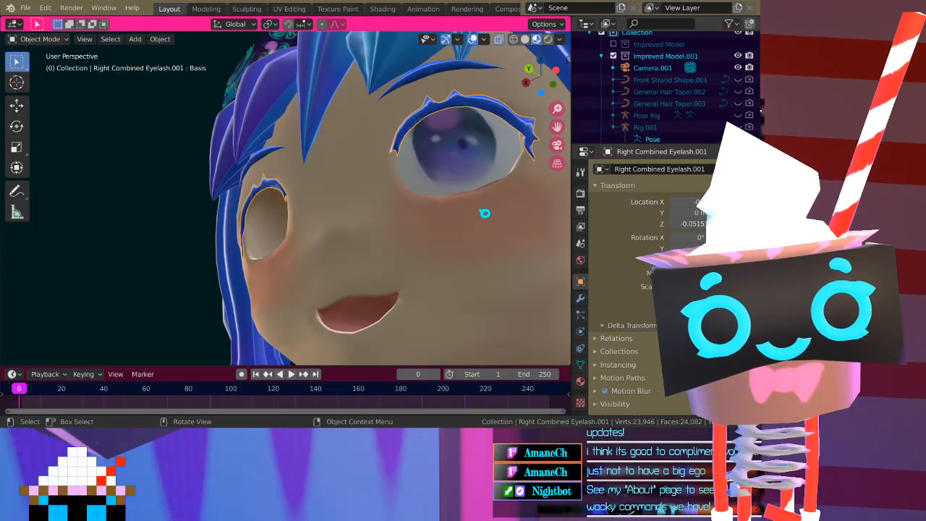
pyautogui.moveTo(316, 213); pyautogui.dragTo(476, 244, button='middle')
pyautogui.scroll(-4, 407, 256)
pyautogui.click(407, 256)
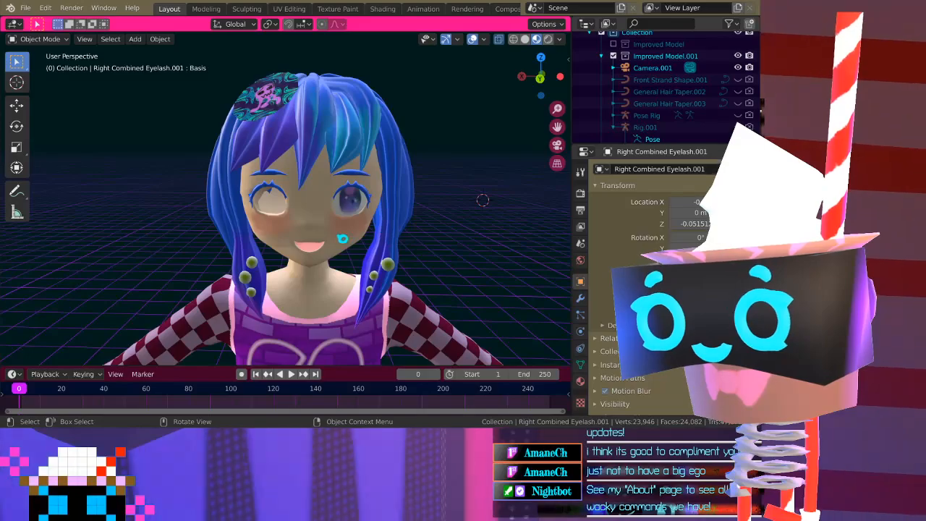
# Inspect the face of the body mesh up close, in and out of Edit Mode
pyautogui.scroll(4, 347, 244)
pyautogui.click(348, 253)
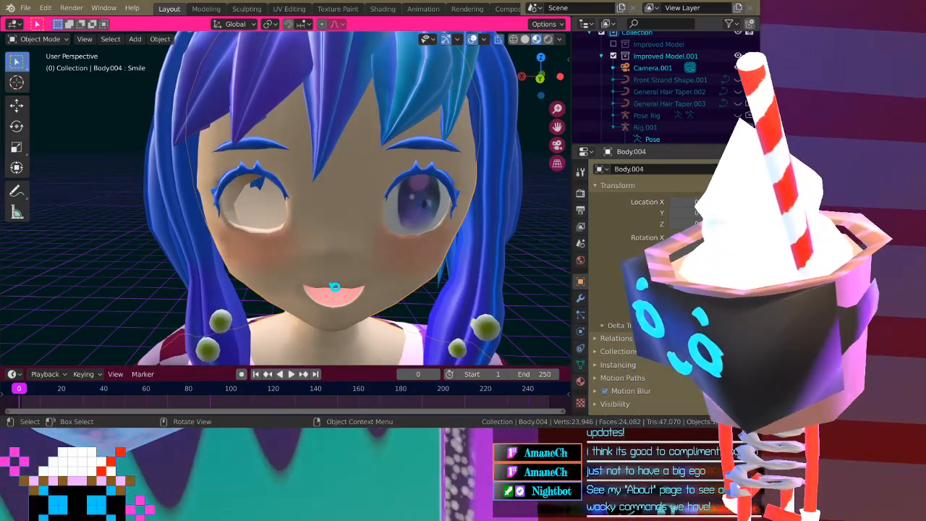
pyautogui.press('Tab')
pyautogui.press('Tab')
pyautogui.moveTo(354, 269); pyautogui.dragTo(349, 114, button='middle')
pyautogui.press('Tab')
pyautogui.press('Tab')
pyautogui.press('Tab')
pyautogui.scroll(2, 228, 221)
pyautogui.press('Tab')
pyautogui.scroll(-4, 257, 269)
pyautogui.scroll(-5, 257, 268)
# Select the eye plane in the character's left eye socket
pyautogui.click(303, 188)
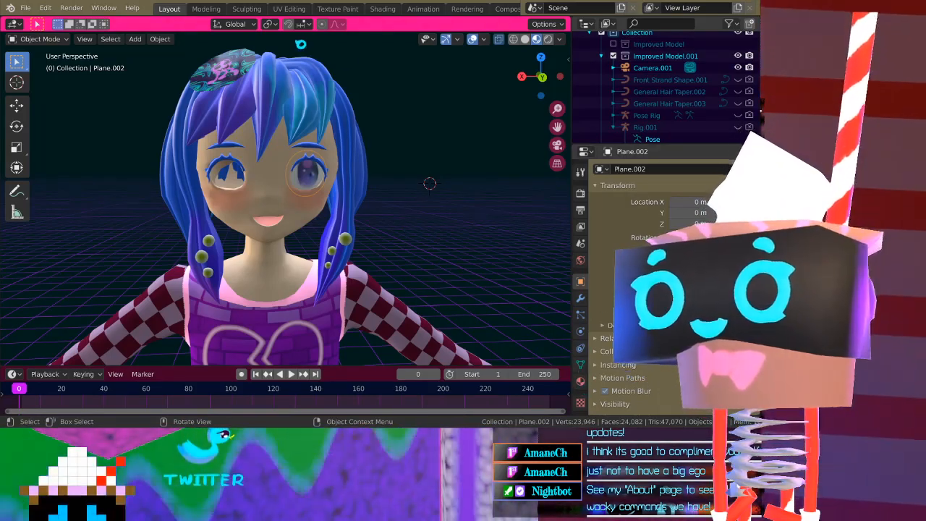
pyautogui.click(160, 39)
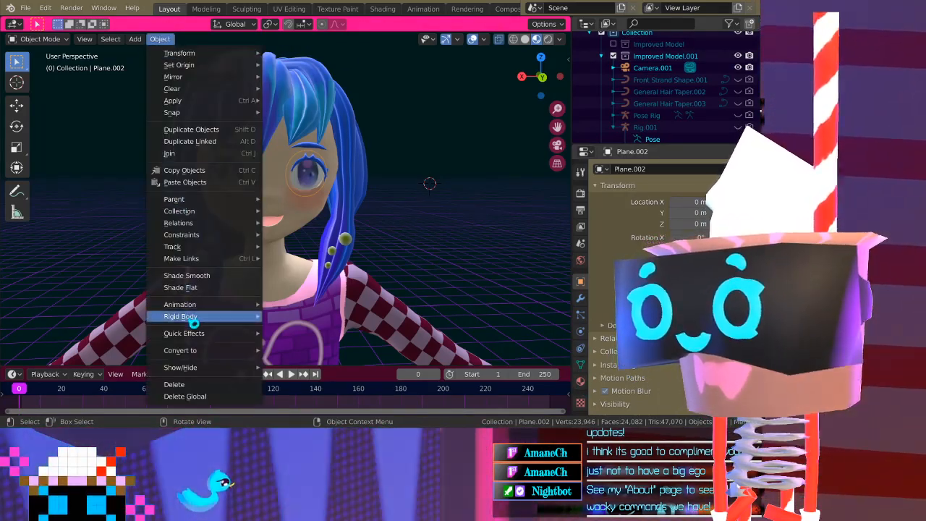
pyautogui.click(205, 273)
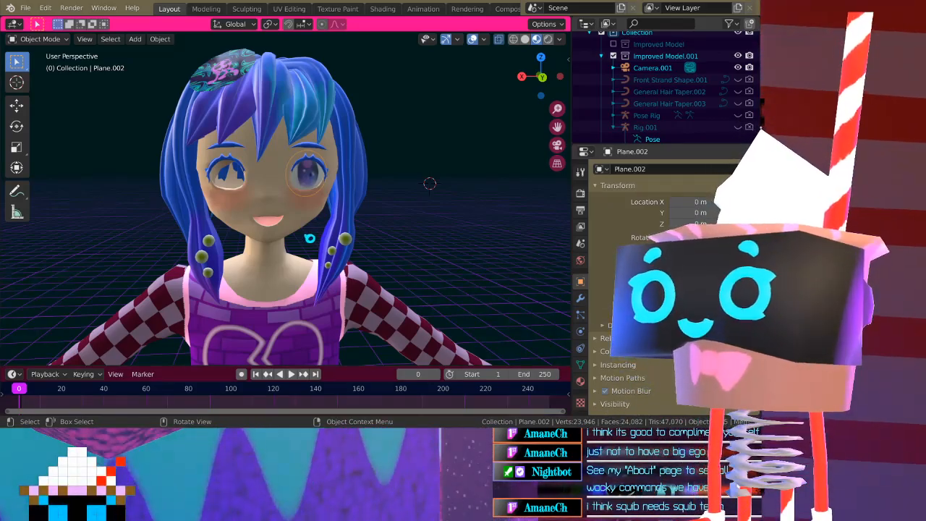
# Try to mirror the eye plane into the empty eye socket with a Mirror modifier on the X axis
pyautogui.scroll(3, 285, 196)
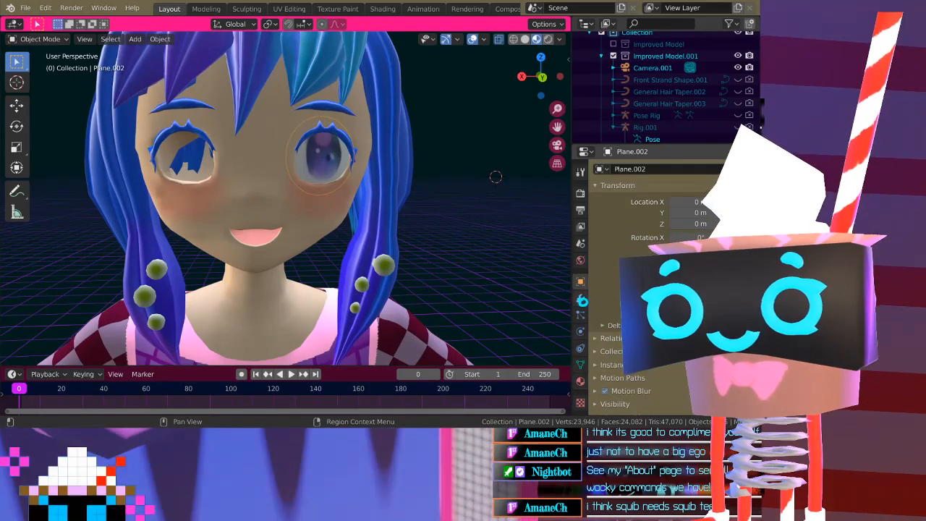
pyautogui.click(580, 298)
pyautogui.click(646, 169)
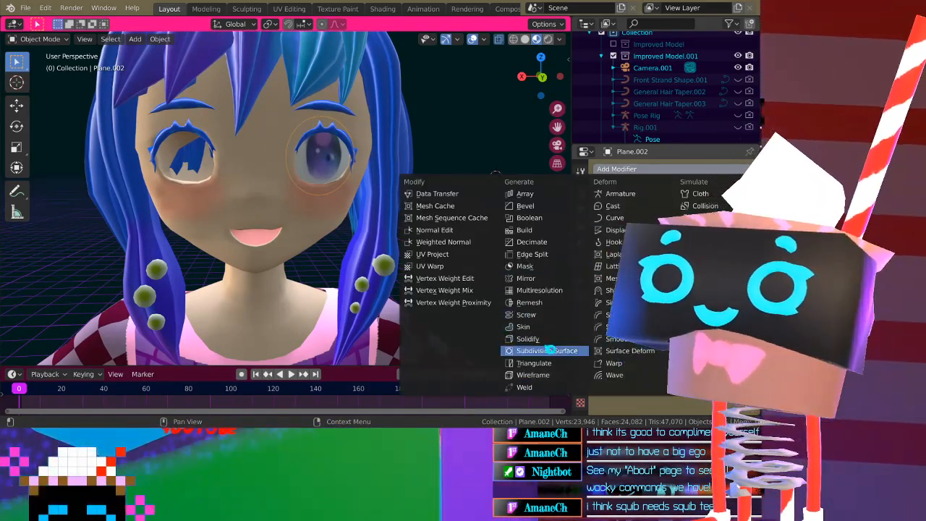
pyautogui.click(548, 278)
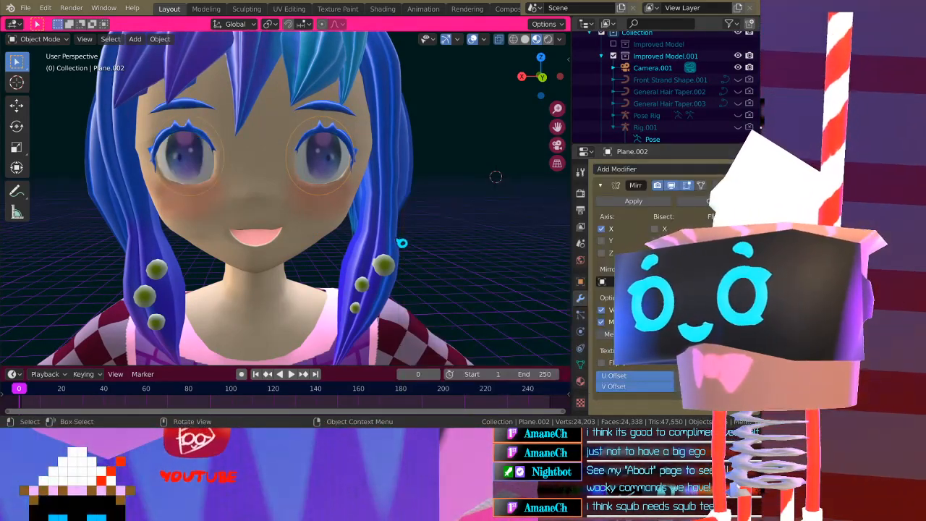
pyautogui.scroll(-3, 397, 237)
pyautogui.scroll(1, 397, 237)
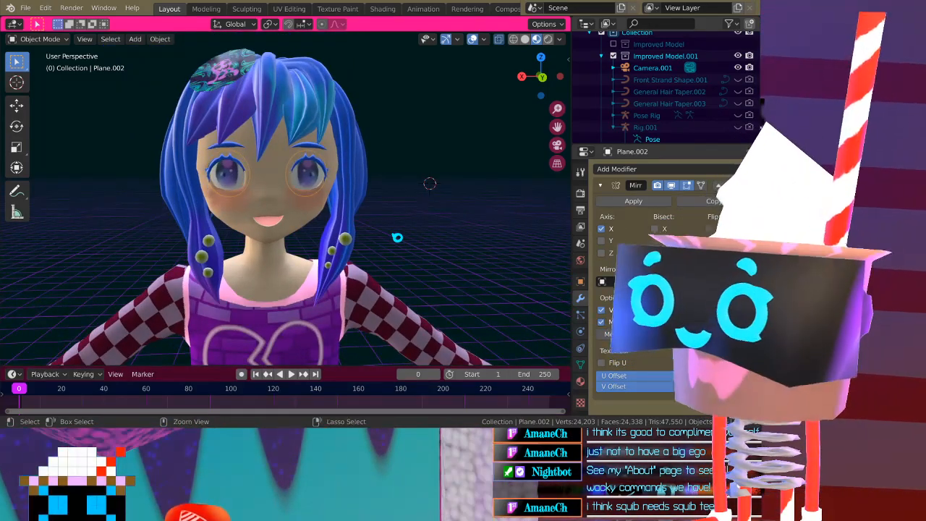
pyautogui.hotkey('ctrl', 'z')
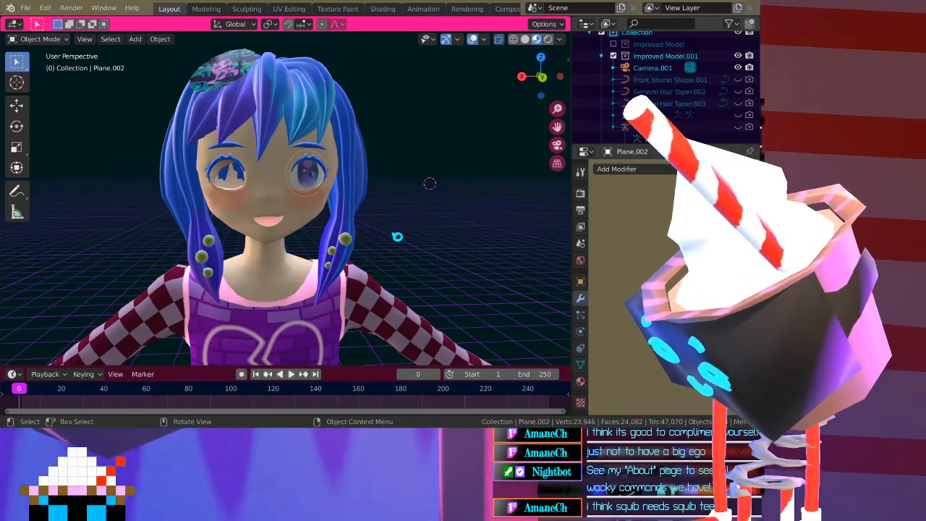
# Duplicate the eye plane in place as a separate object, without moving the copy
pyautogui.press('Tab')
pyautogui.press('Tab')
pyautogui.hotkey('shift', 'd')
pyautogui.rightClick(398, 236)
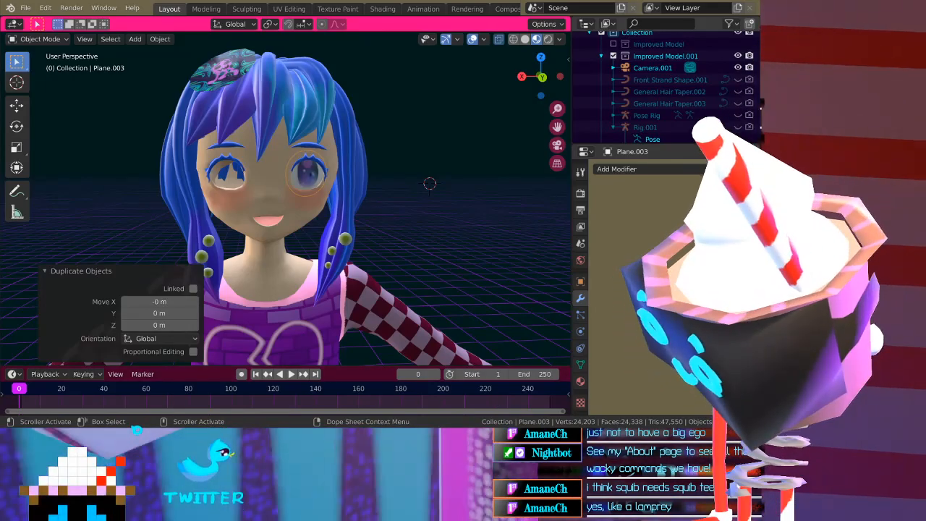
pyautogui.press('super')
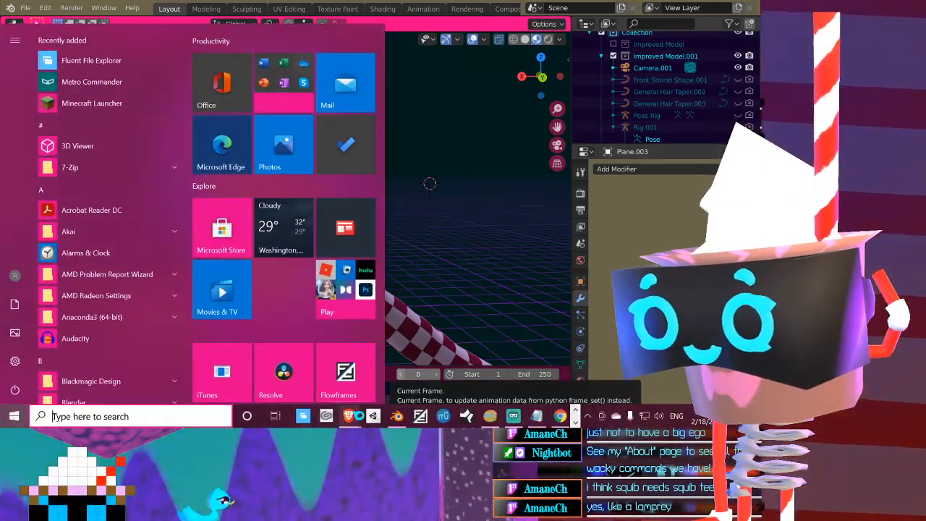
pyautogui.moveTo(359, 414)
pyautogui.click(563, 364)
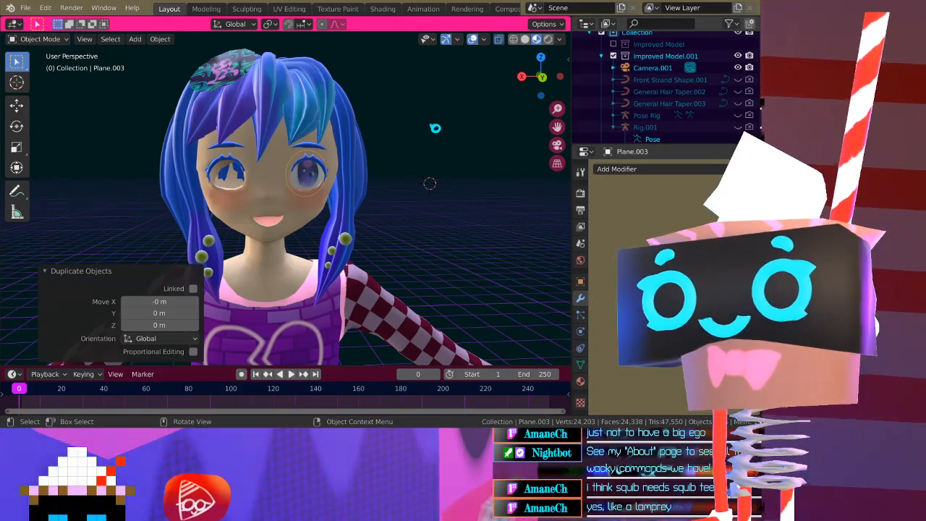
# Expand the Face.001 hierarchy and hide both overlapping eye planes in the character's left eye socket
pyautogui.scroll(-2, 435, 128)
pyautogui.scroll(-5, 654, 79)
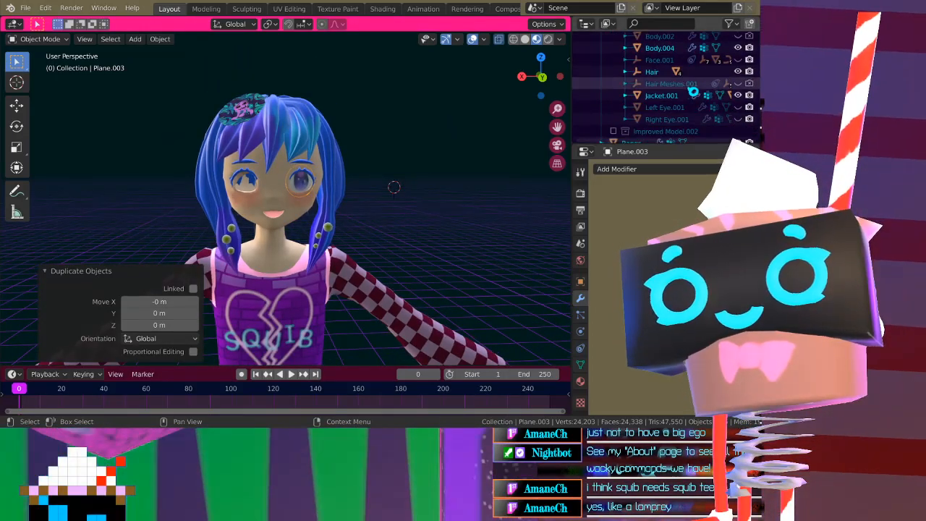
pyautogui.scroll(3, 654, 80)
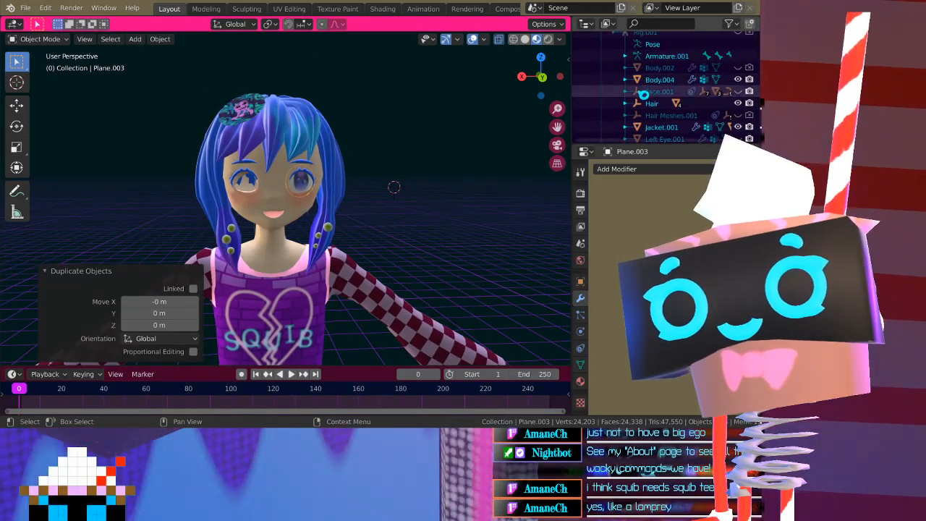
pyautogui.click(628, 92)
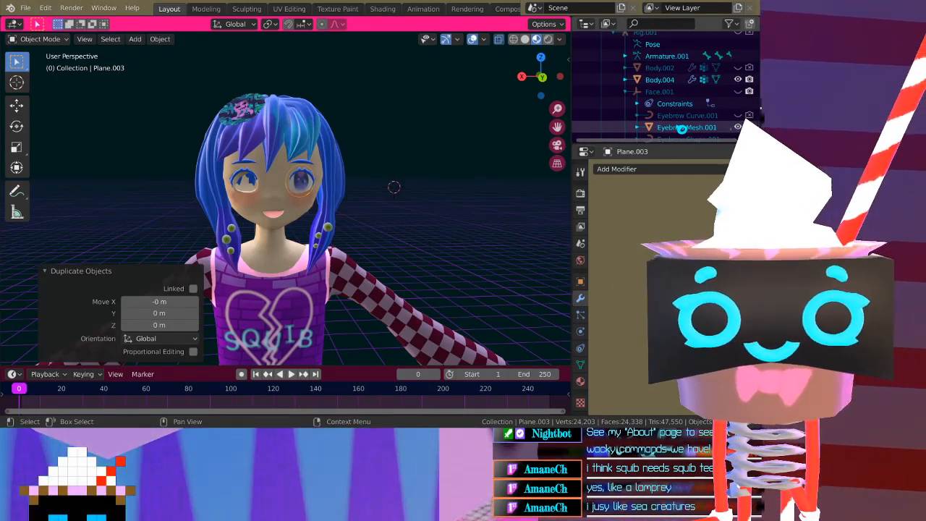
pyautogui.scroll(5, 394, 188)
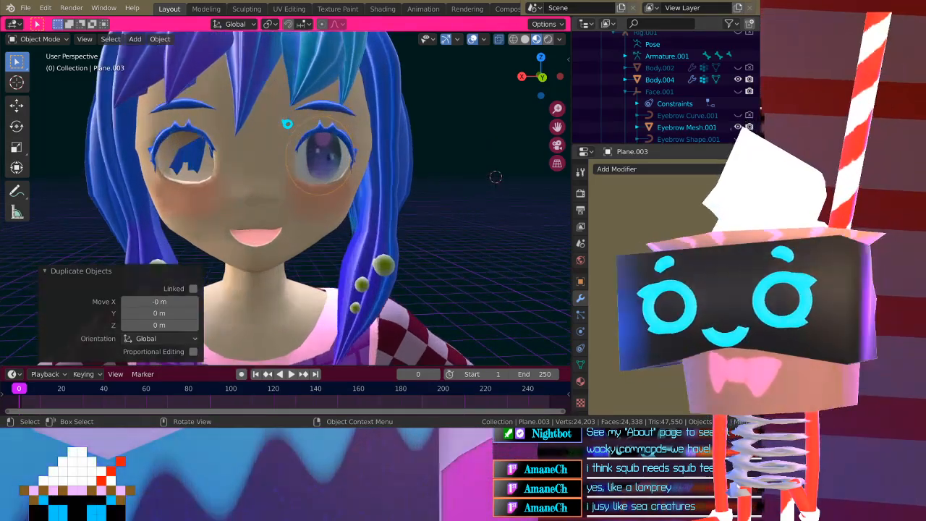
pyautogui.scroll(-2, 701, 99)
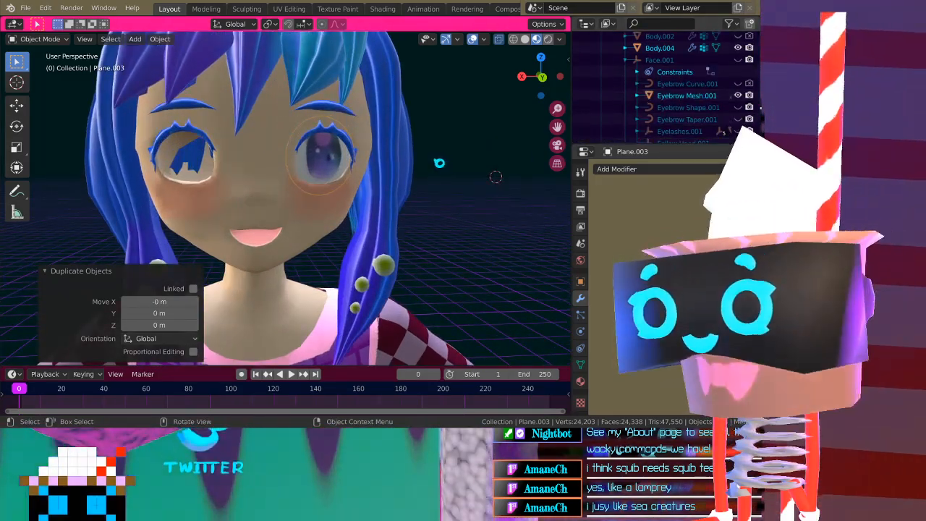
pyautogui.hotkey('ctrl', 'z')
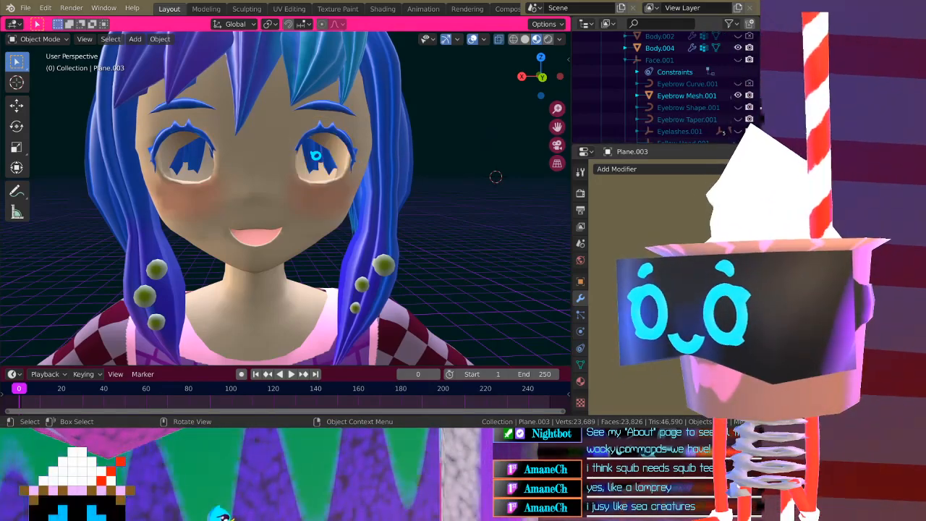
# Collapse the Face.001 hierarchy and briefly show Left Eye.001 and Right Eye.001 to view the old eyes in the face
pyautogui.scroll(-5, 673, 107)
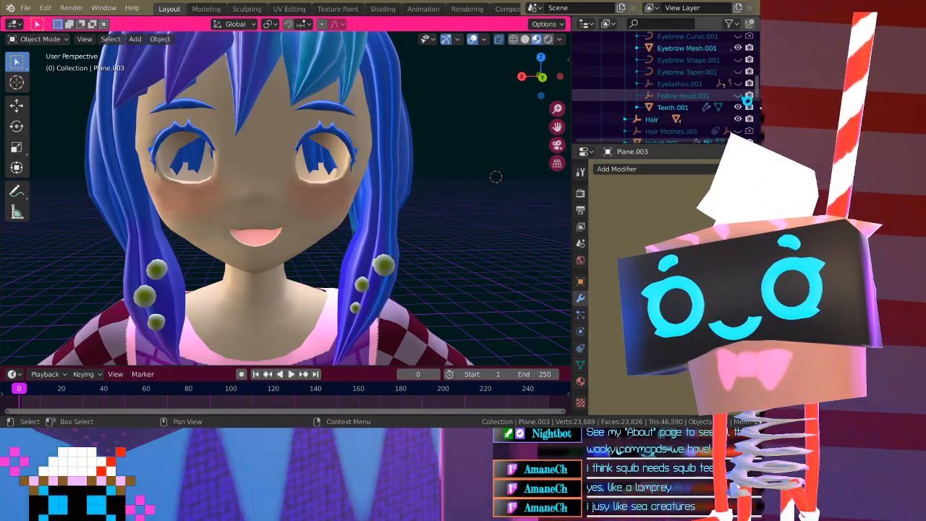
pyautogui.scroll(4, 713, 92)
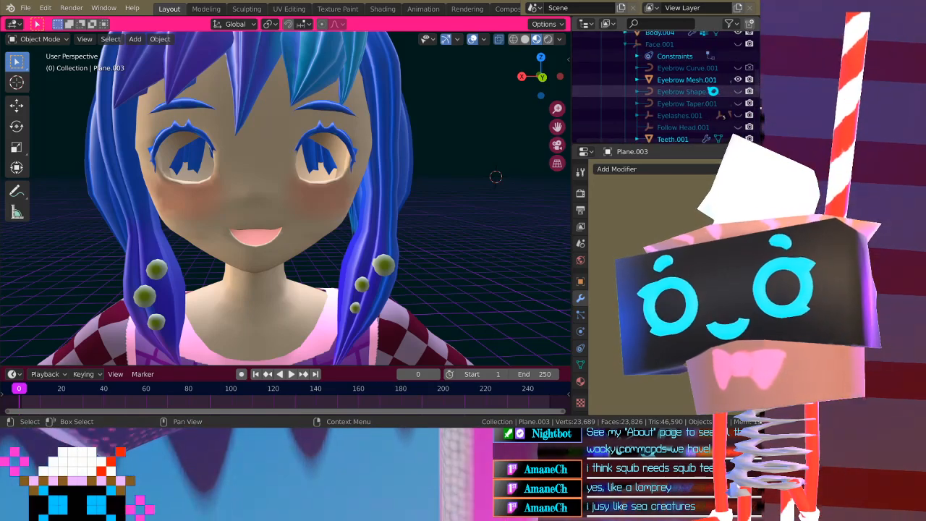
pyautogui.scroll(1, 712, 92)
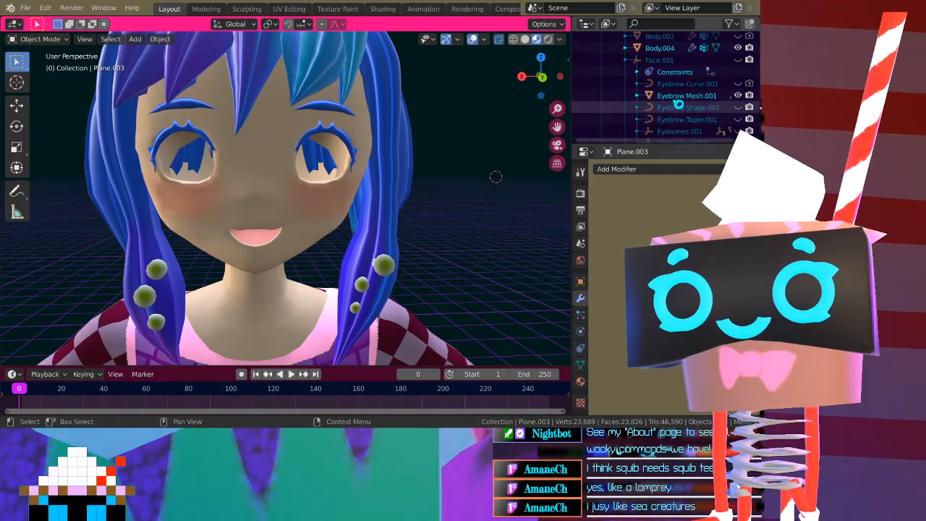
pyautogui.click(626, 75)
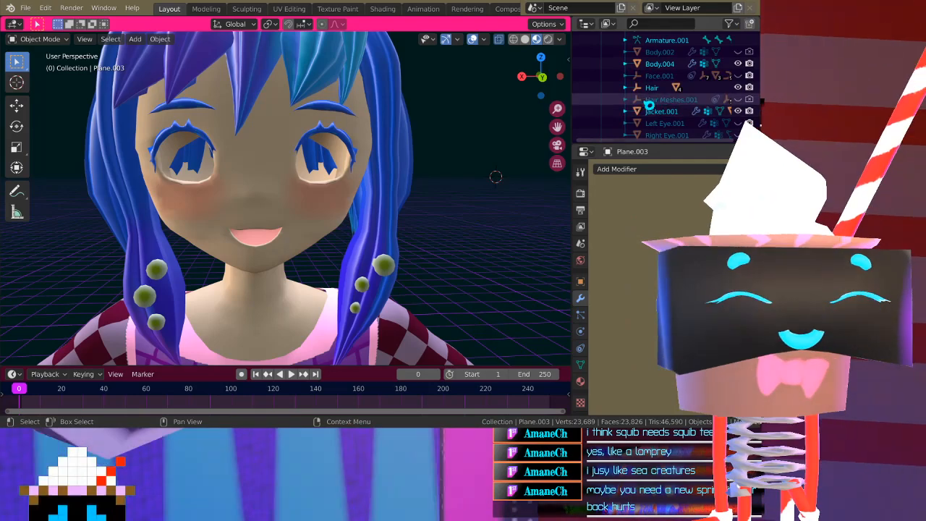
pyautogui.scroll(-2, 695, 108)
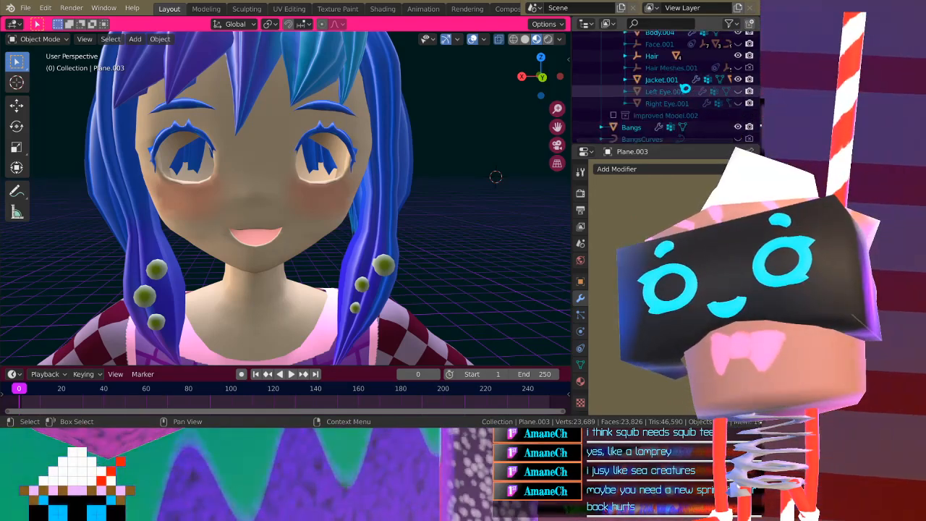
pyautogui.click(739, 92)
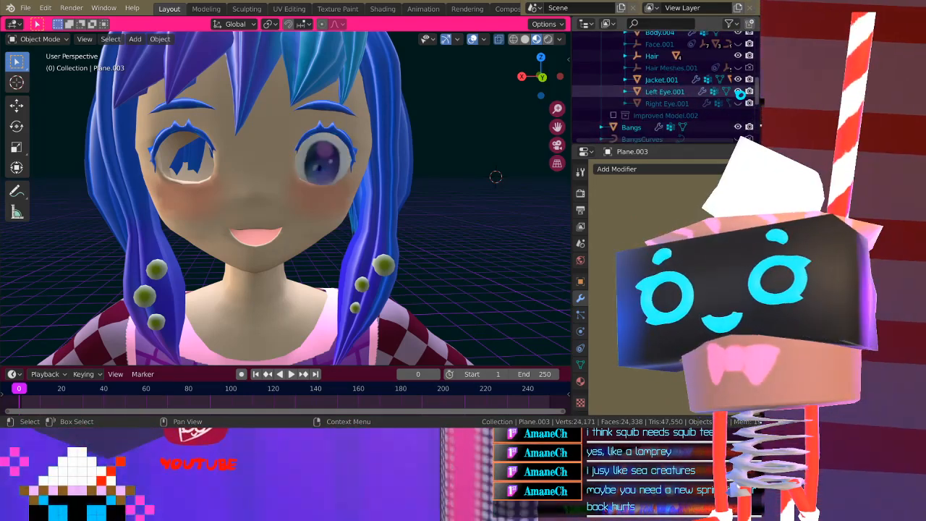
pyautogui.click(738, 103)
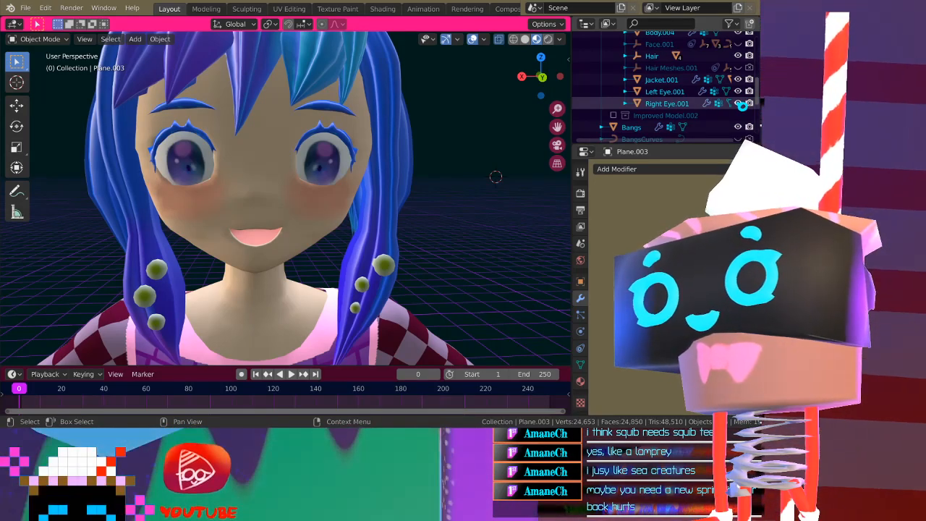
pyautogui.click(739, 103)
pyautogui.click(740, 92)
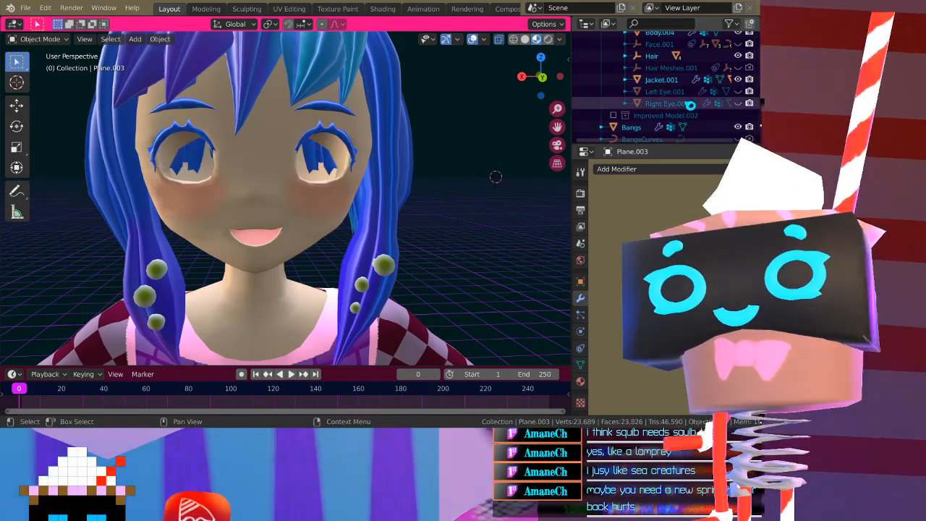
# Unhide the Plane.003 eye plane and rename it New Left Eye
pyautogui.scroll(-6, 676, 103)
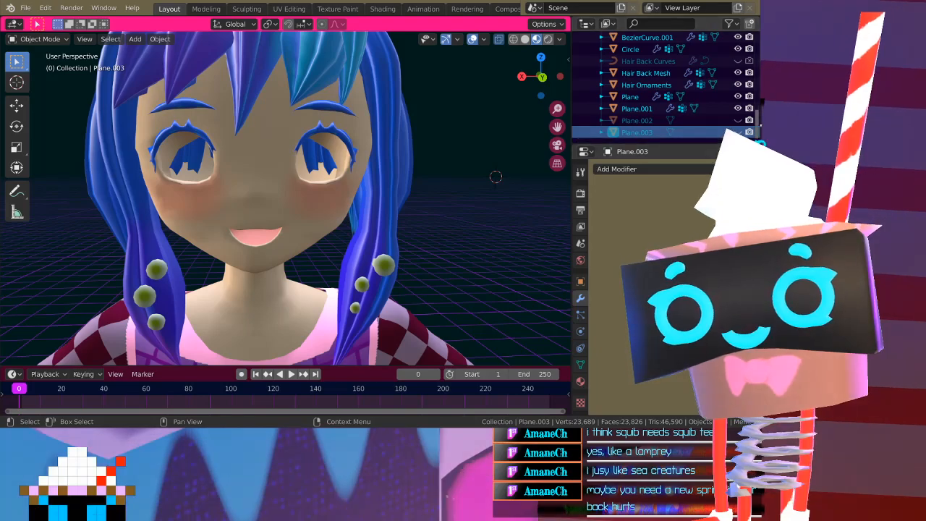
pyautogui.click(738, 133)
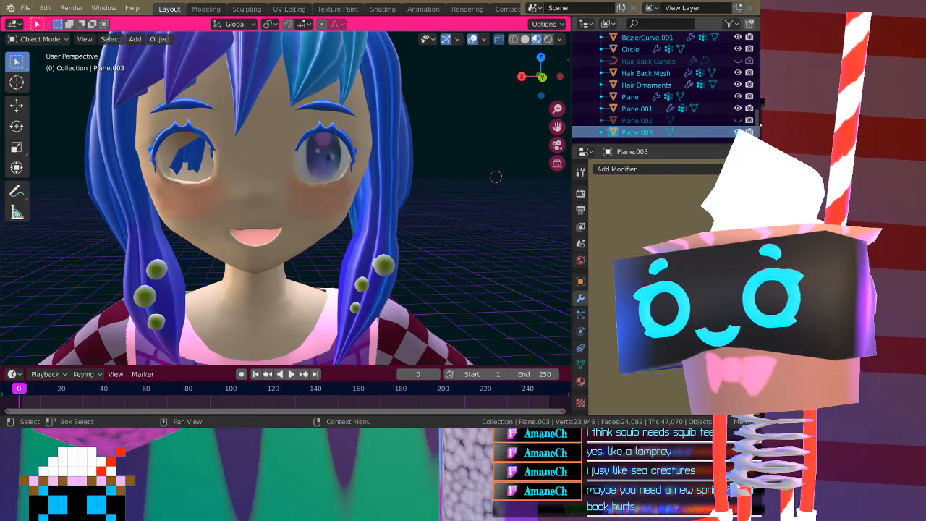
pyautogui.doubleClick(635, 135)
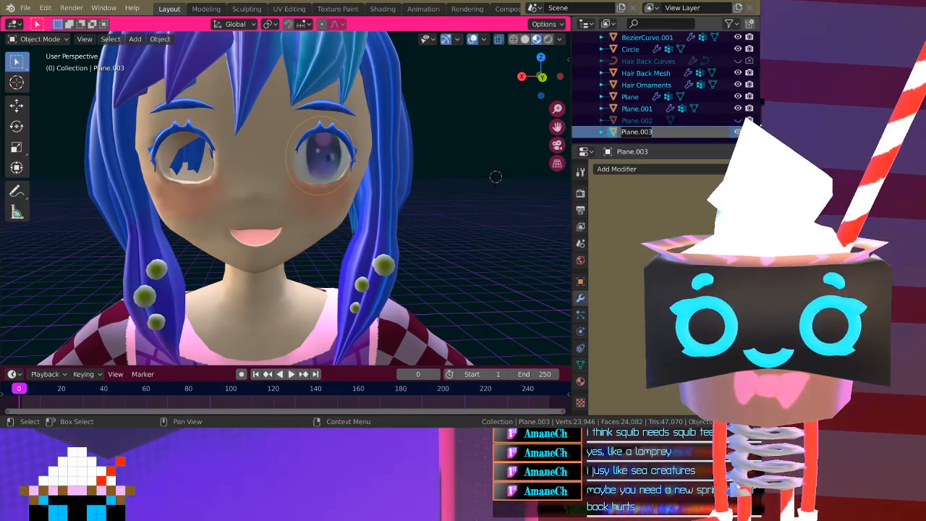
pyautogui.write('nEW')
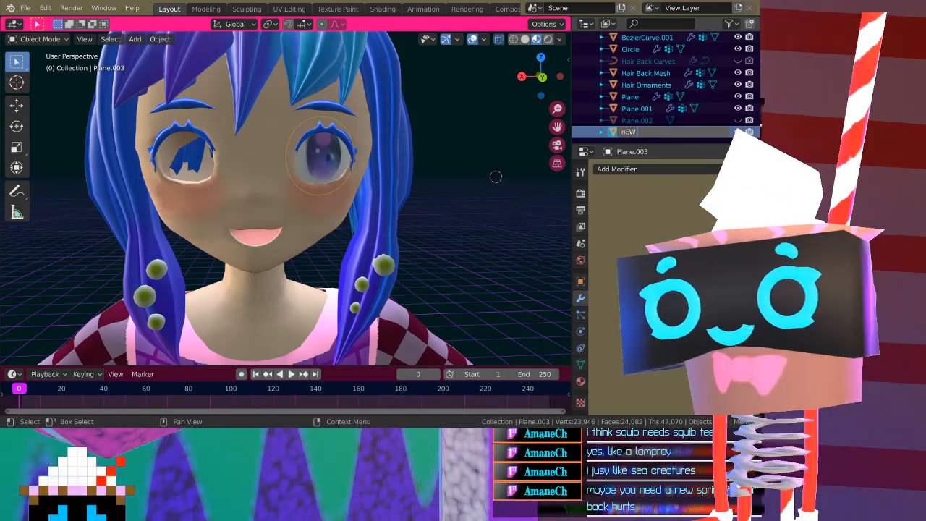
pyautogui.press('BackSpace')
pyautogui.press('BackSpace')
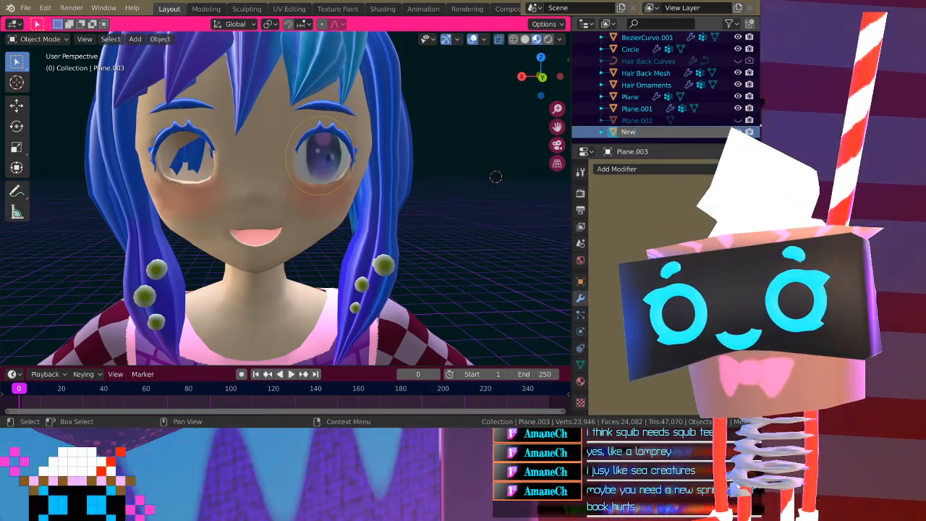
pyautogui.write('New Eye')
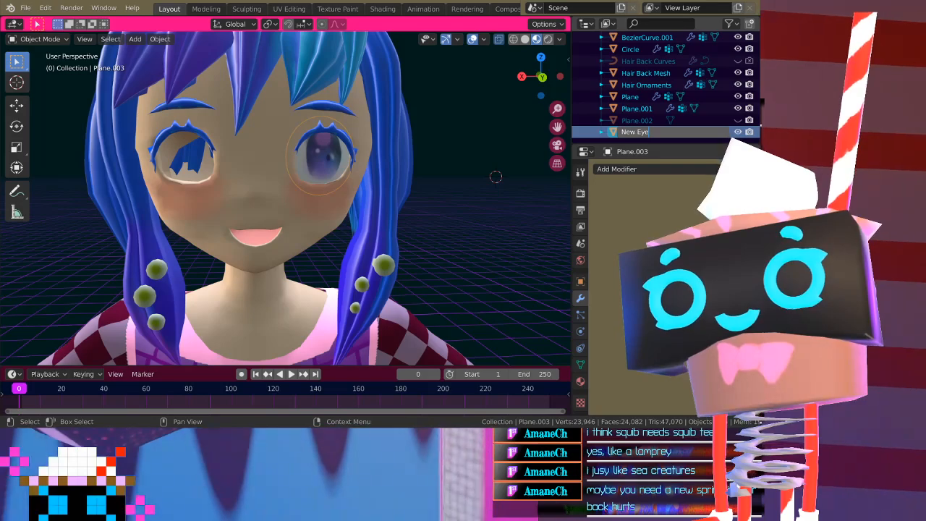
pyautogui.press('BackSpace')
pyautogui.press('BackSpace')
pyautogui.press('BackSpace')
pyautogui.press('BackSpace')
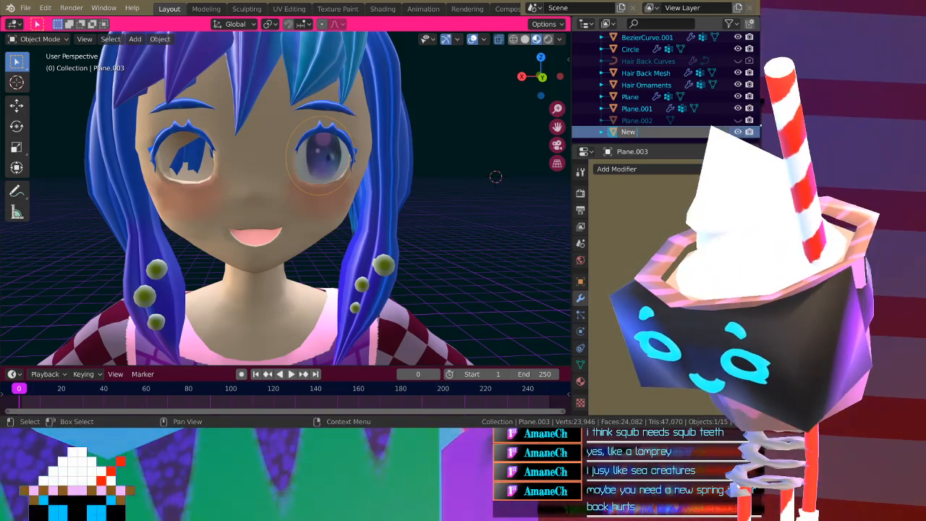
pyautogui.press('BackSpace')
pyautogui.press('BackSpace')
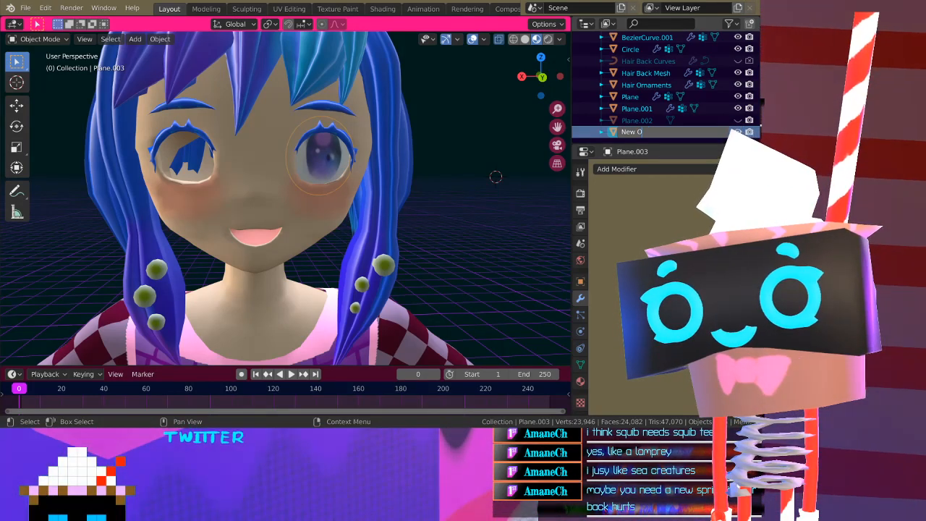
pyautogui.write('Left Eye')
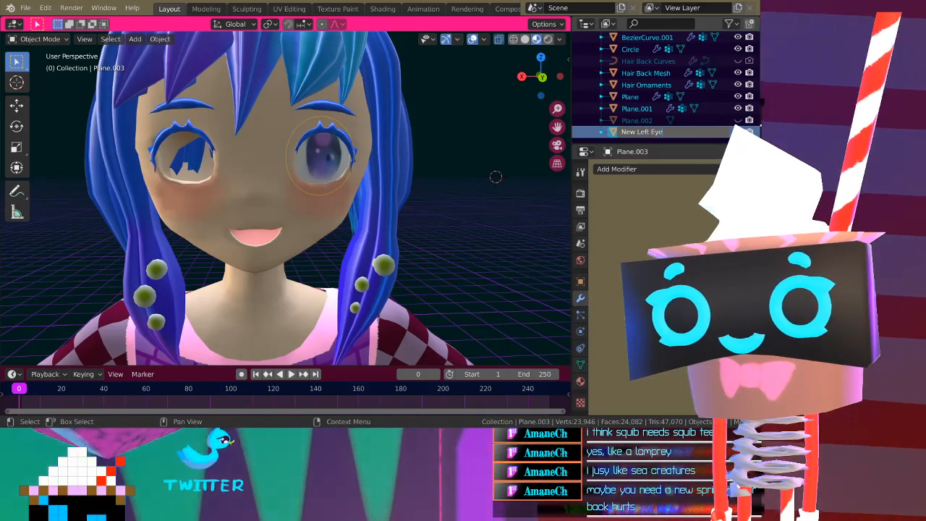
pyautogui.press('Return')
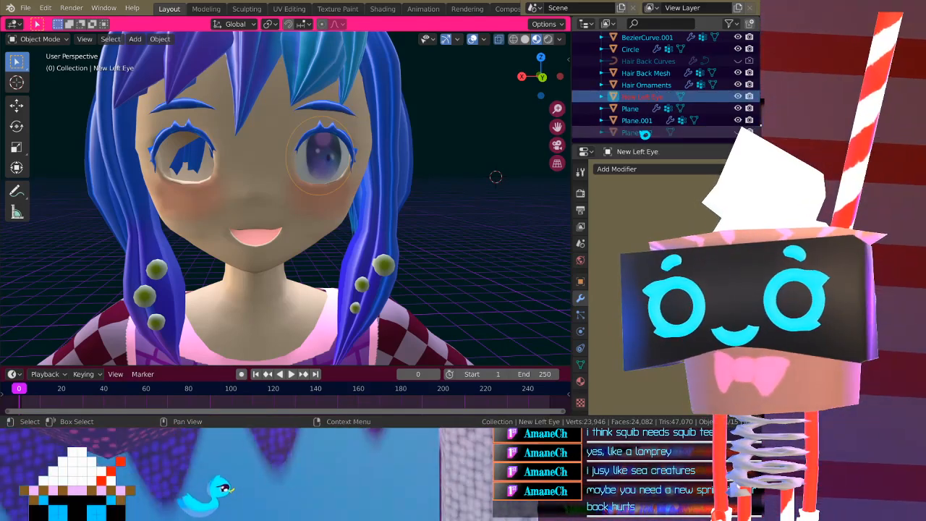
# Duplicate New Left Eye in place, without moving the copy
pyautogui.moveTo(129, 156); pyautogui.dragTo(314, 231, button='middle')
pyautogui.moveTo(208, 278); pyautogui.dragTo(420, 192, button='middle')
pyautogui.scroll(3, 254, 192)
pyautogui.moveTo(254, 193); pyautogui.dragTo(365, 178, button='middle')
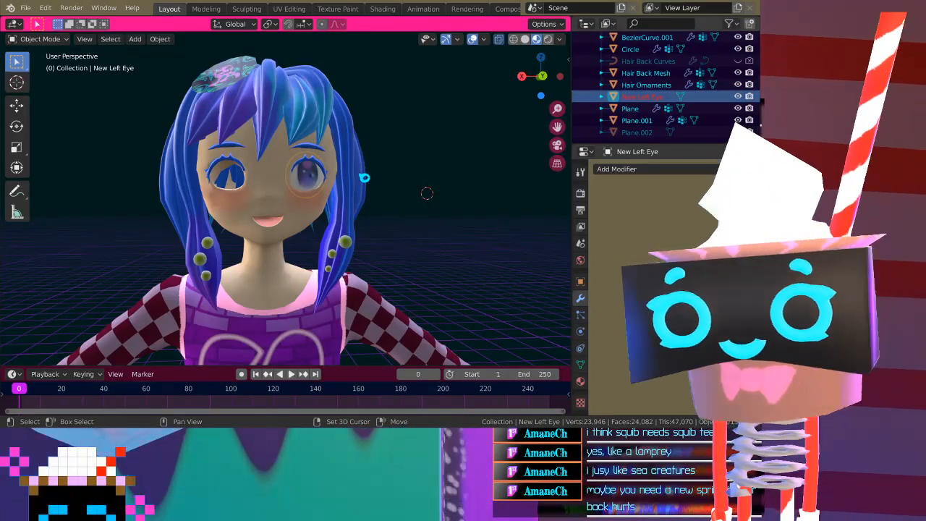
pyautogui.hotkey('shift', 'd')
pyautogui.press('Escape')
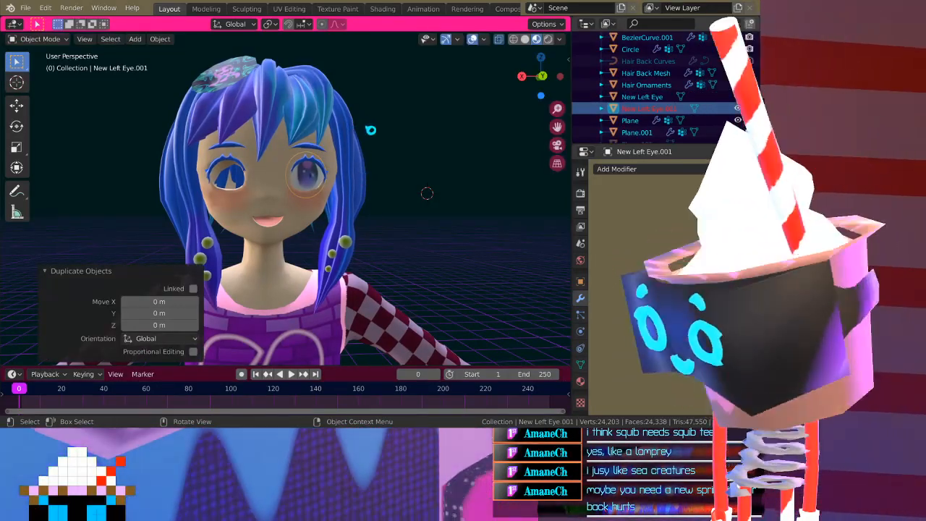
# Snap the 3D cursor to the world origin and set the transform pivot point to 3D Cursor
pyautogui.hotkey('shift', 's')
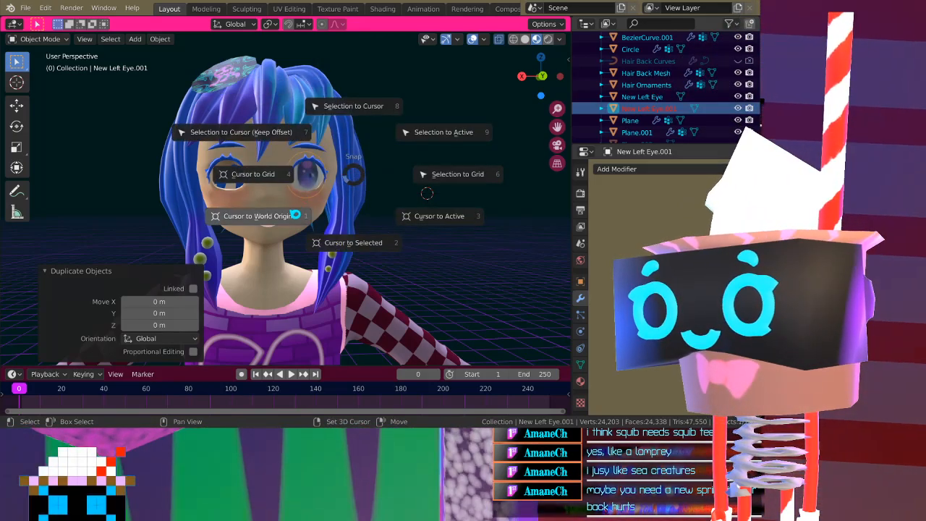
pyautogui.click(296, 215)
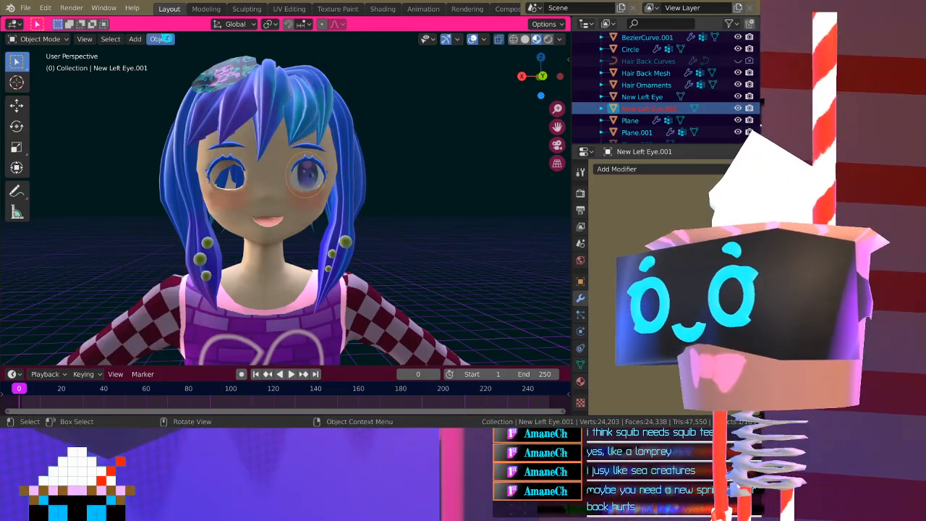
pyautogui.click(268, 24)
pyautogui.click(294, 51)
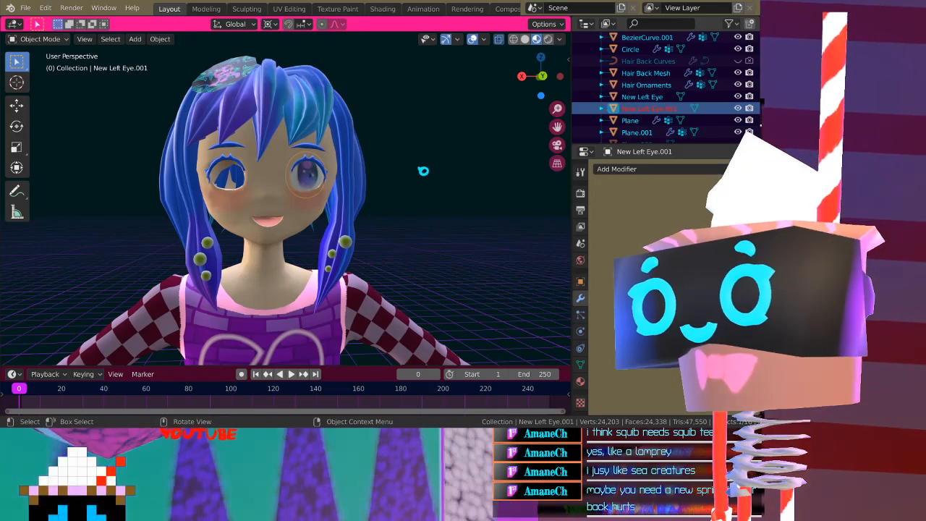
# Mirror the duplicated eye across the global X axis into the character's empty right eye socket
pyautogui.hotkey('ctrl', 'm')
pyautogui.press('x')
pyautogui.click(422, 170)
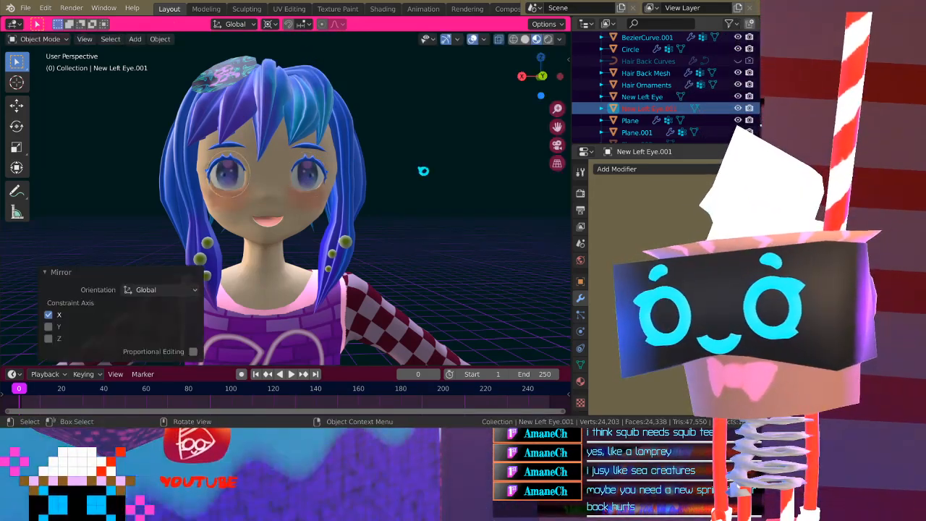
pyautogui.moveTo(403, 215); pyautogui.dragTo(304, 183, button='middle')
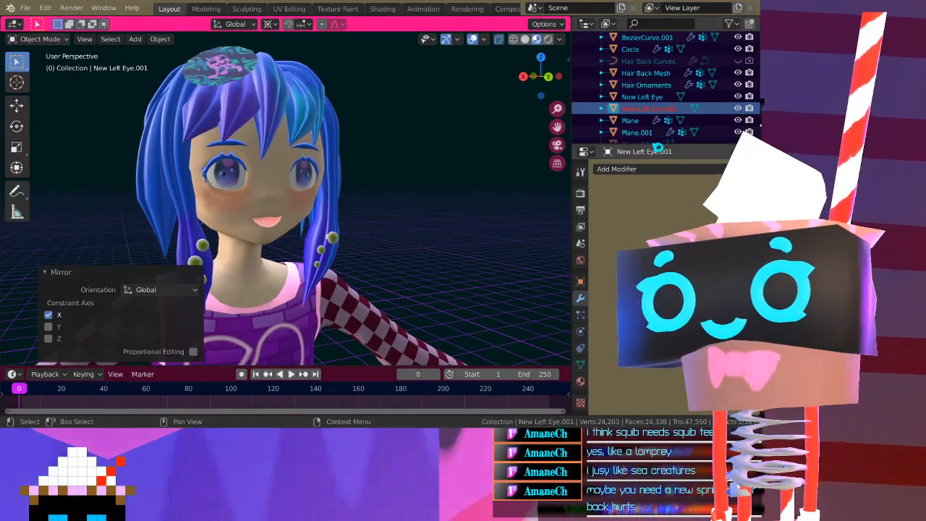
pyautogui.moveTo(377, 178); pyautogui.dragTo(352, 183, button='middle')
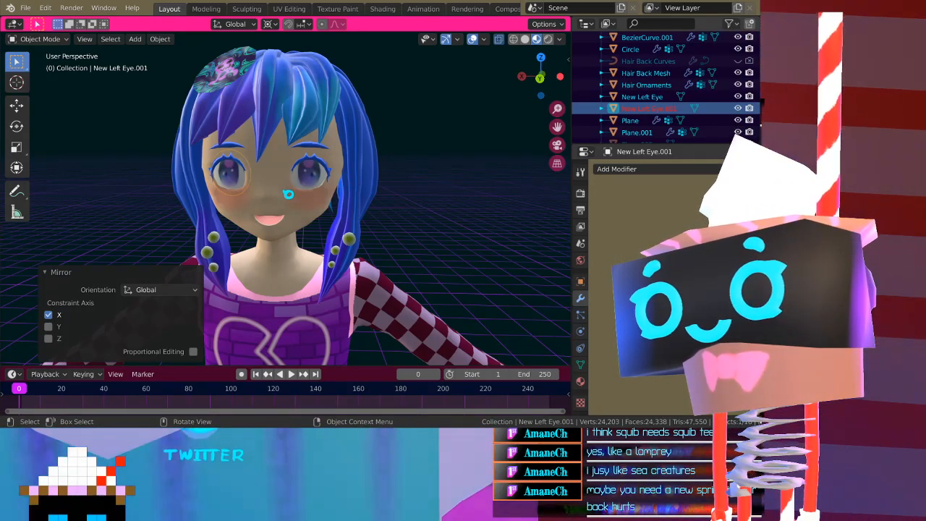
# Rename the mirrored eye copy as New Right Eye
pyautogui.doubleClick(663, 110)
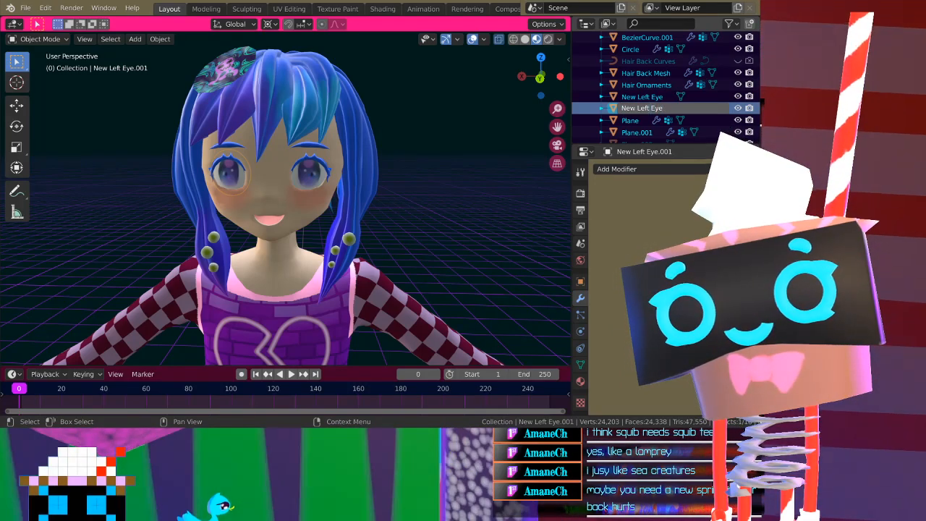
pyautogui.write('Right')
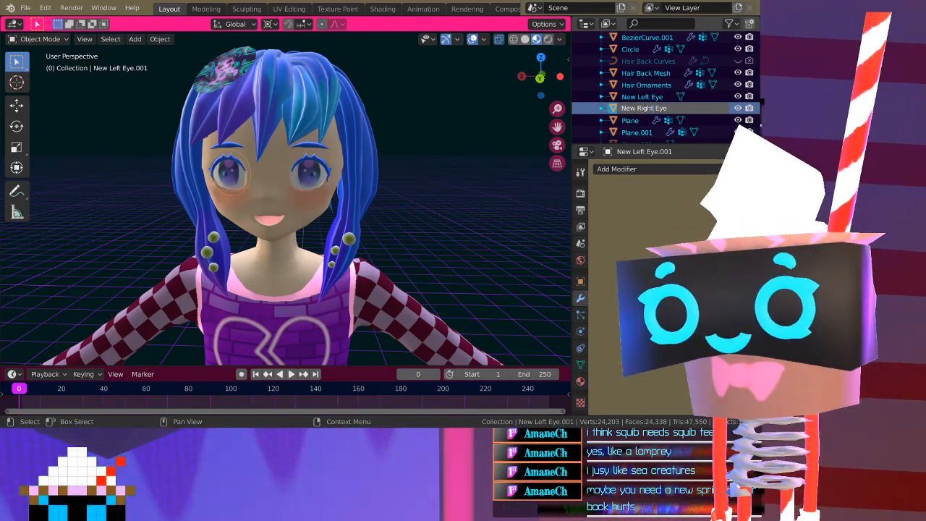
pyautogui.press('Return')
# Split the 3D viewport in two and show SquibEyeTex.PNG in an Image Editor beside the model
pyautogui.moveTo(570, 33); pyautogui.dragTo(354, 44)
pyautogui.click(376, 38)
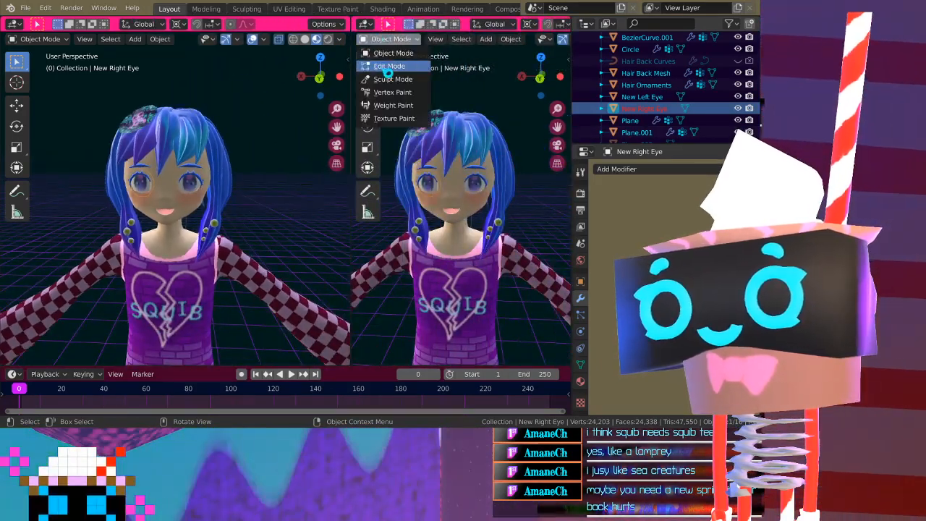
pyautogui.click(365, 24)
pyautogui.click(365, 81)
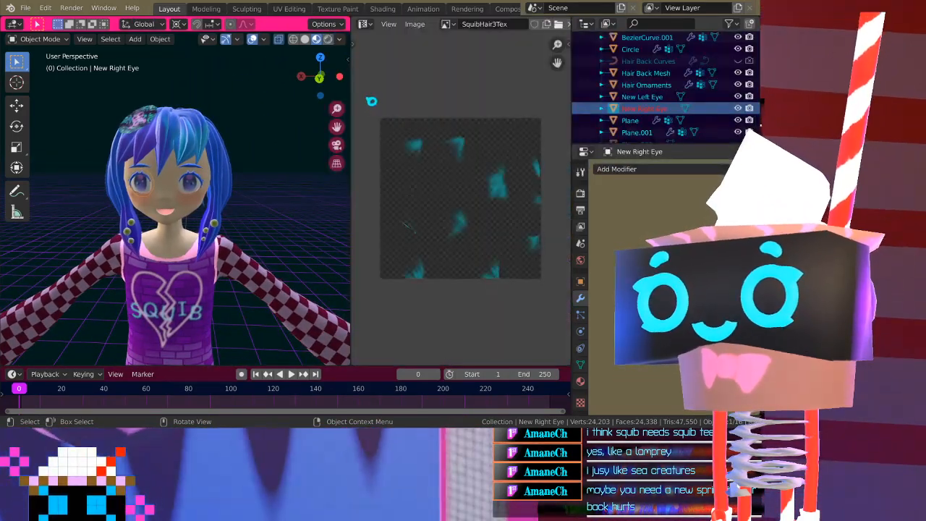
pyautogui.scroll(4, 190, 208)
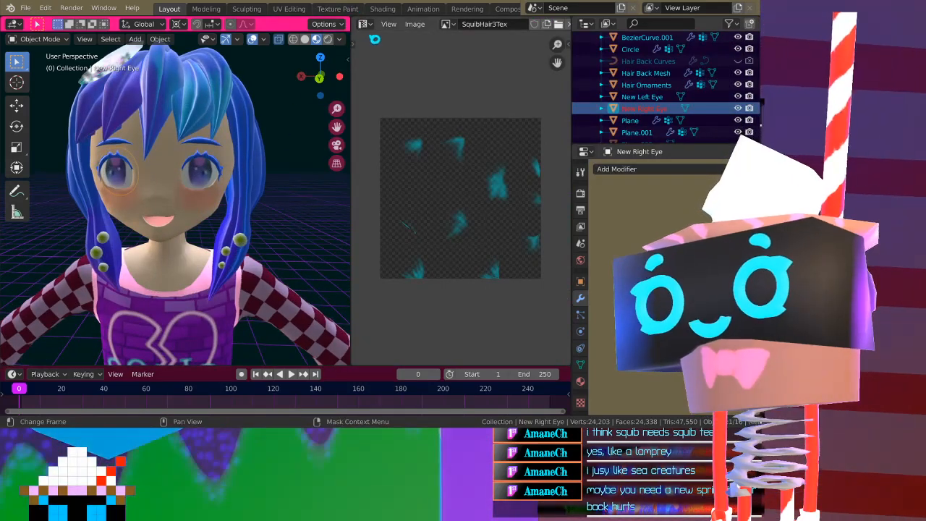
pyautogui.click(446, 24)
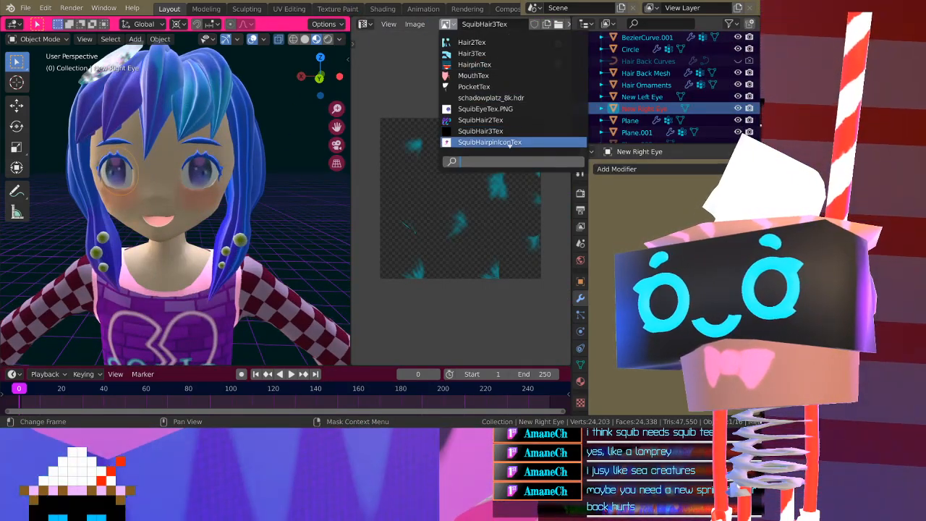
pyautogui.click(495, 94)
# Shift New Right Eye's UVs sideways over the eye texture so the iris sits closer to the nose
pyautogui.press('Tab')
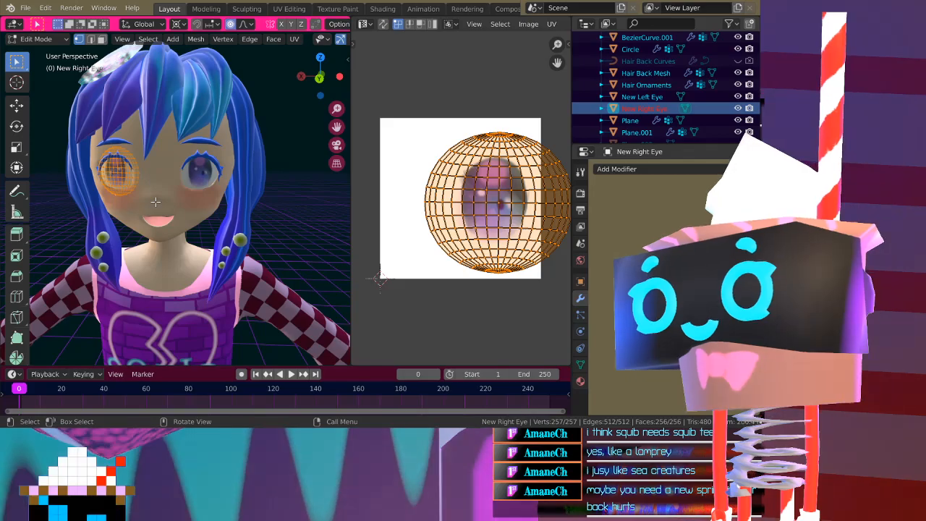
pyautogui.scroll(2, 144, 192)
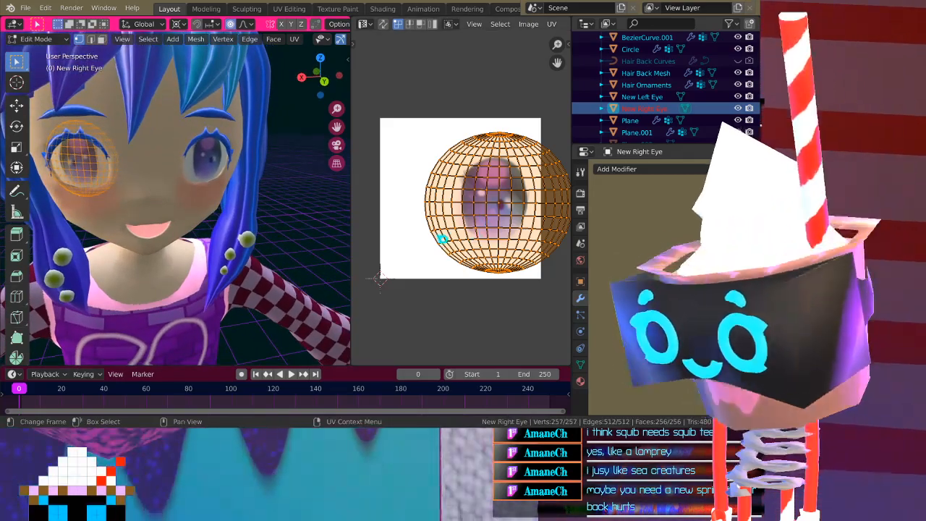
pyautogui.press('g')
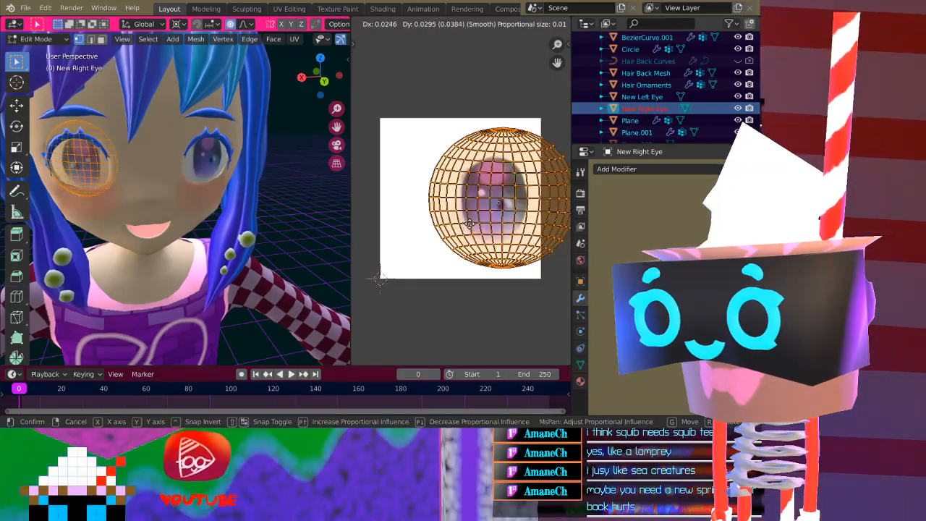
pyautogui.click(488, 228)
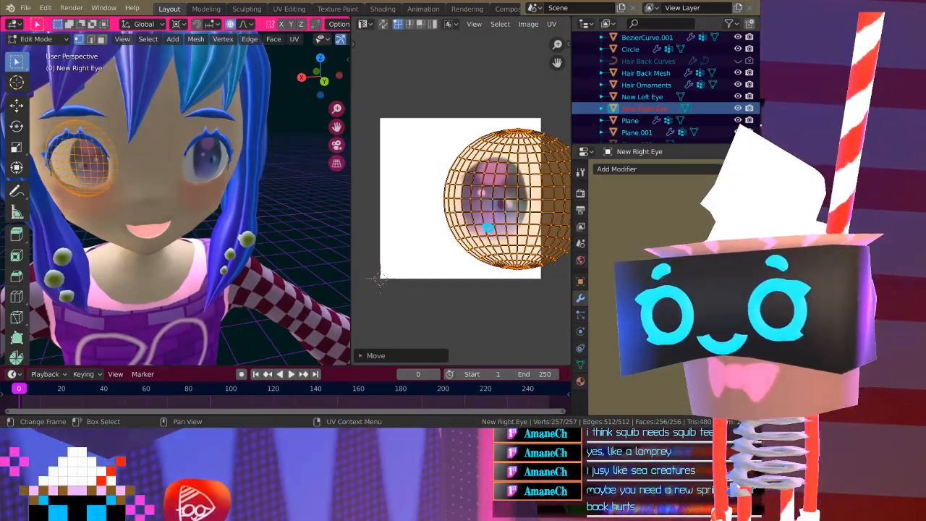
pyautogui.press('Tab')
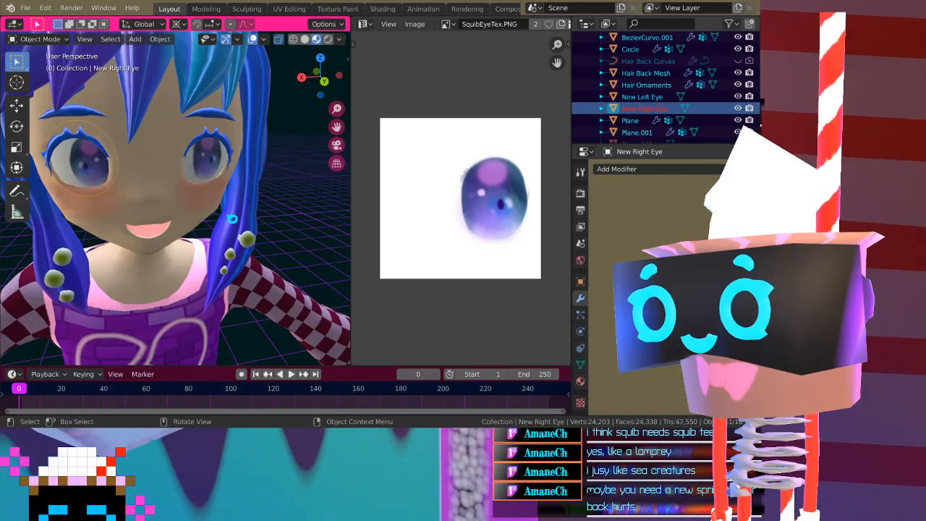
# Examine both eyes on the character from a distance, at an angle and close up from the front
pyautogui.scroll(-5, 230, 219)
pyautogui.moveTo(230, 219); pyautogui.dragTo(235, 220, button='middle')
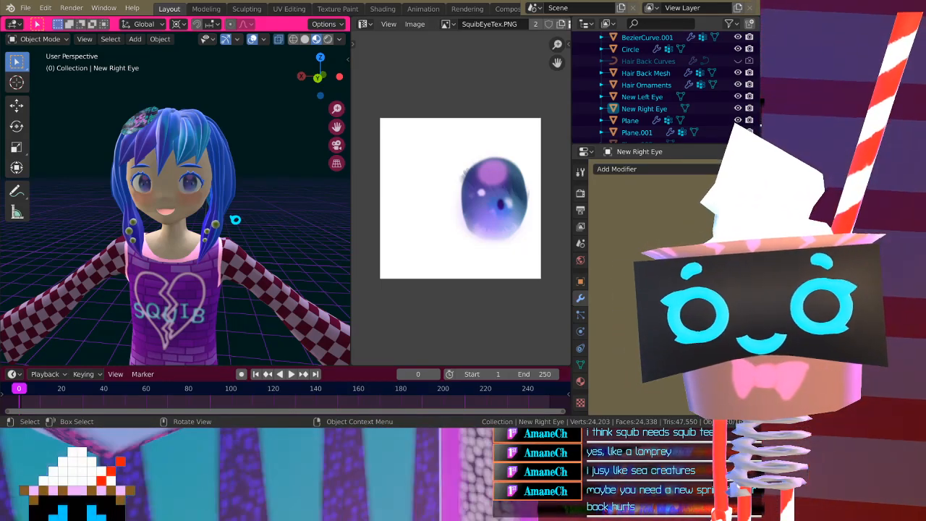
pyautogui.moveTo(198, 207); pyautogui.dragTo(191, 185, button='middle')
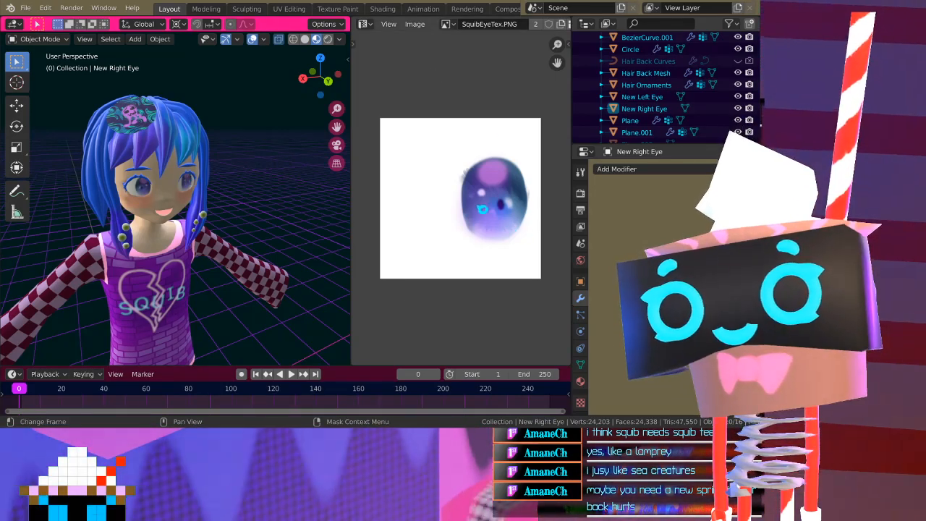
pyautogui.scroll(5, 202, 219)
pyautogui.moveTo(202, 209); pyautogui.dragTo(179, 199, button='middle')
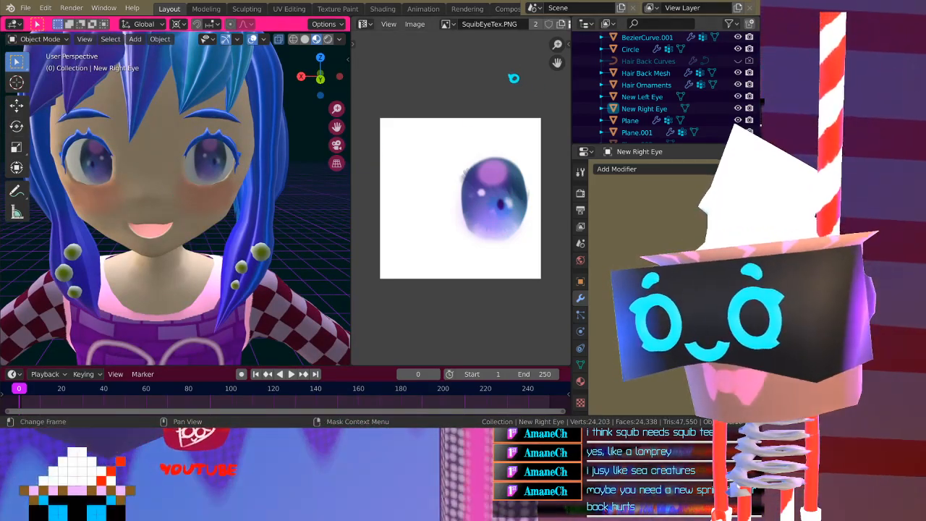
pyautogui.press('n')
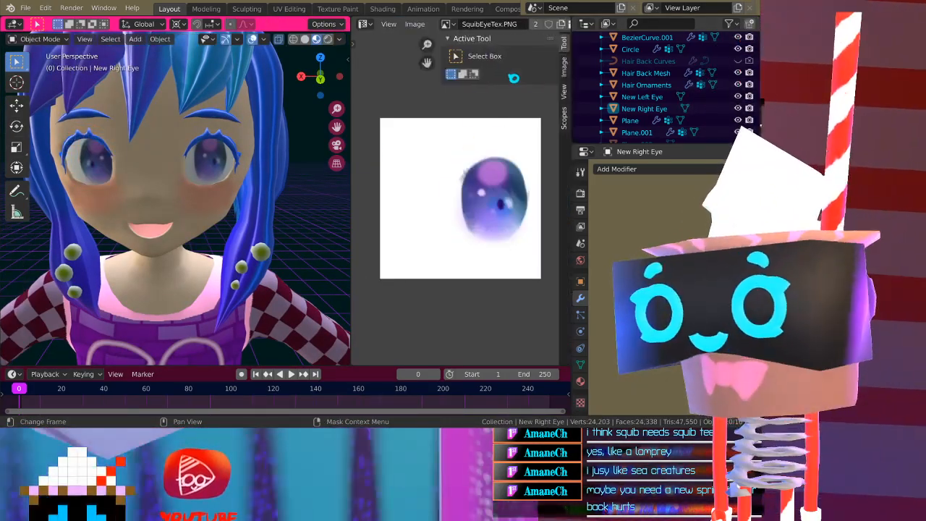
pyautogui.press('n')
pyautogui.click(364, 27)
pyautogui.click(365, 26)
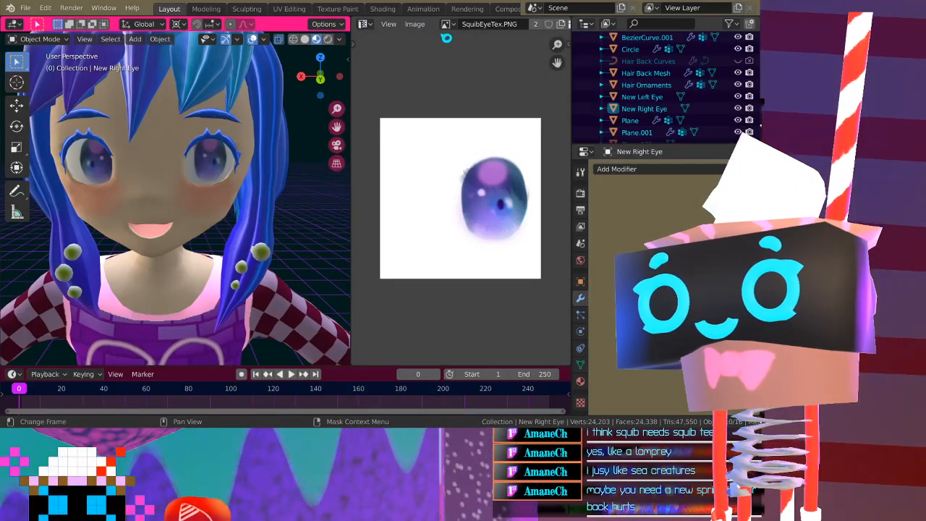
pyautogui.click(448, 26)
pyautogui.click(365, 24)
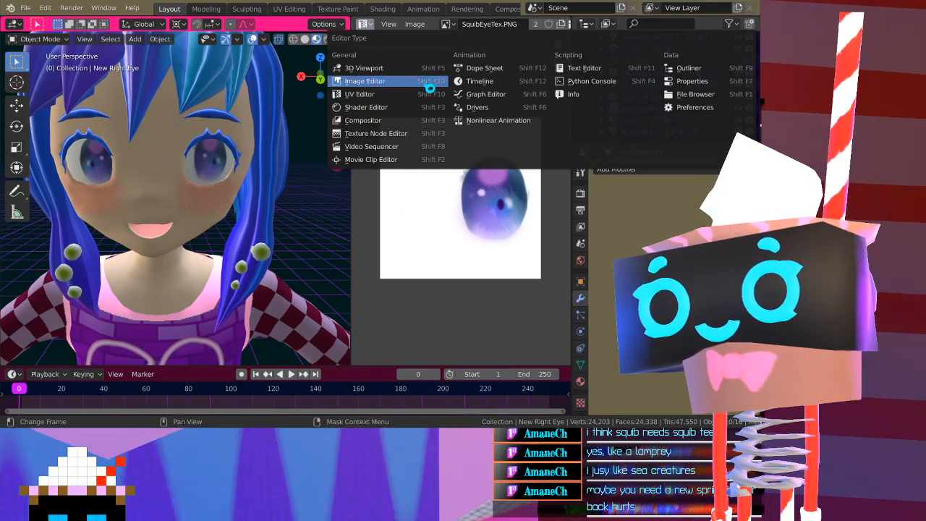
# Keep SquibEyeTex.PNG in an Image Editor beside the model and switch that editor to Paint mode
pyautogui.click(383, 81)
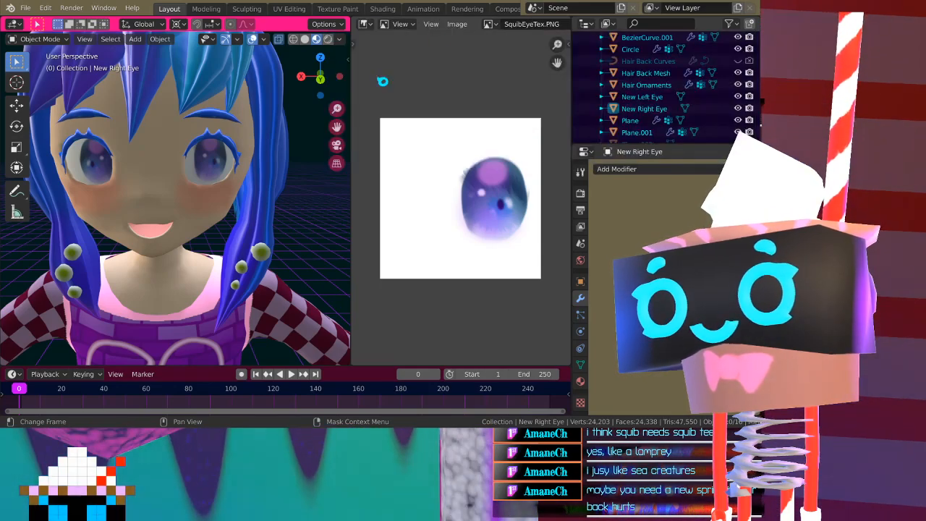
pyautogui.click(400, 23)
pyautogui.click(410, 55)
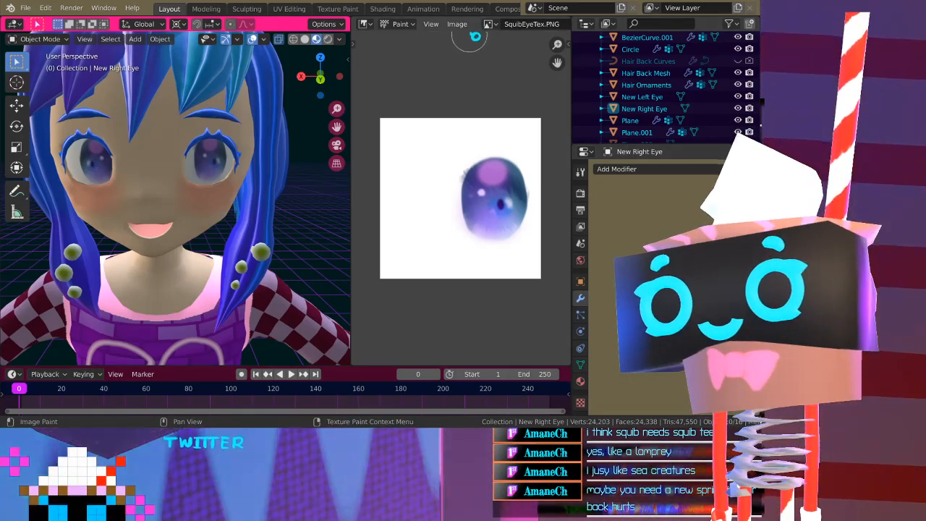
pyautogui.click(490, 23)
pyautogui.click(490, 24)
pyautogui.click(391, 25)
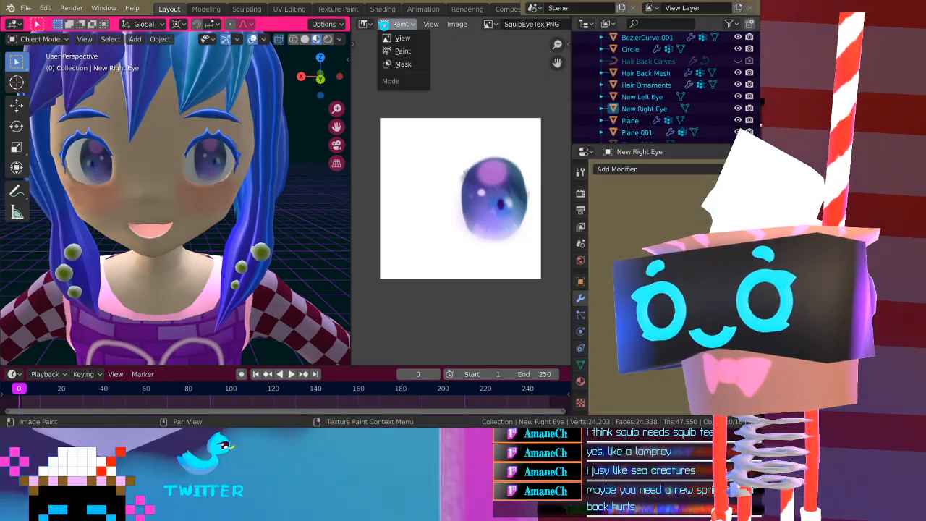
pyautogui.click(391, 24)
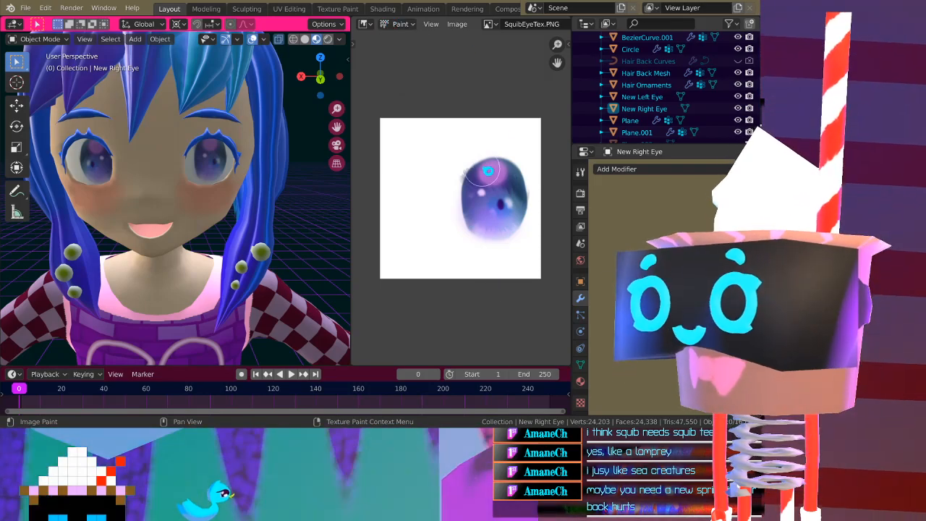
pyautogui.click(441, 24)
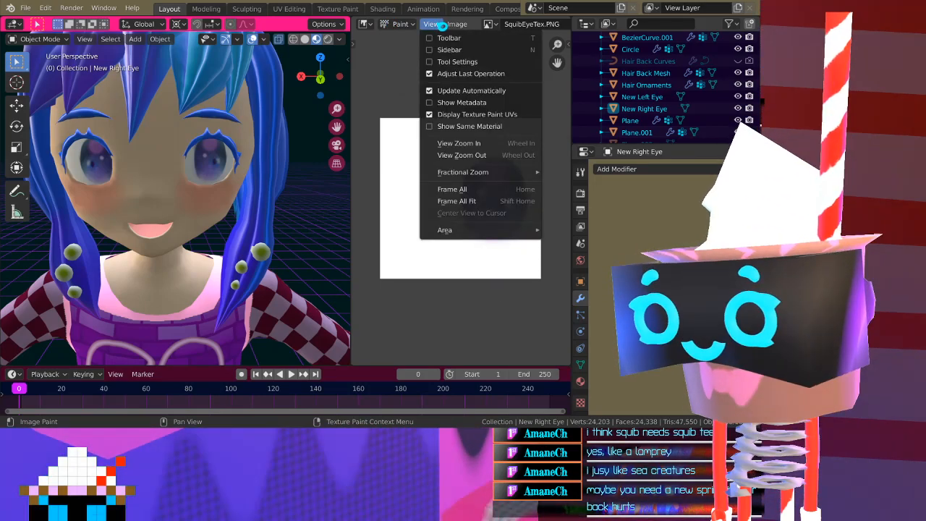
pyautogui.click(442, 25)
pyautogui.click(409, 24)
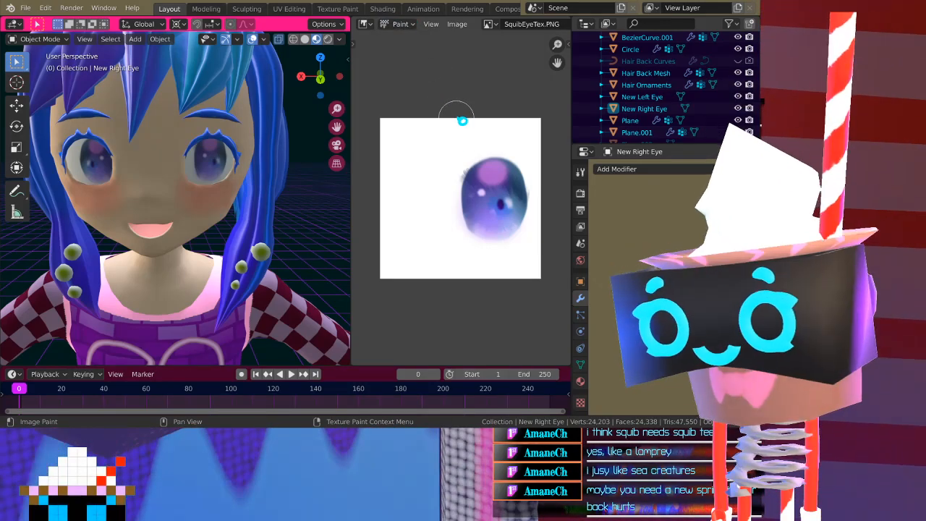
# Activate the Draw tool for painting the eye texture and show its brush settings beside the iris
pyautogui.scroll(1, 517, 217)
pyautogui.press('n')
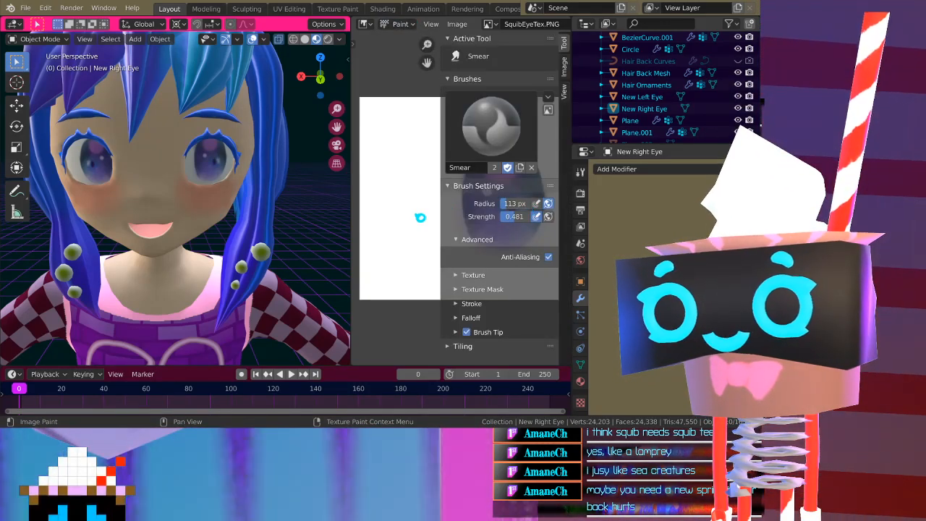
pyautogui.press('n')
pyautogui.press('t')
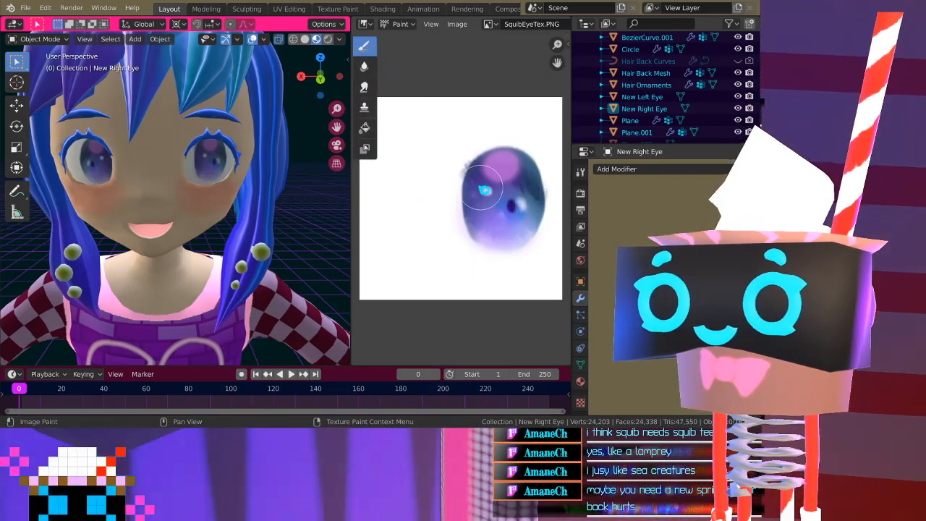
pyautogui.press('t')
pyautogui.scroll(-7, 522, 197)
pyautogui.moveTo(522, 197); pyautogui.dragTo(478, 196, button='middle')
pyautogui.scroll(5, 427, 204)
pyautogui.moveTo(411, 202); pyautogui.dragTo(544, 181, button='middle')
pyautogui.scroll(5, 434, 178)
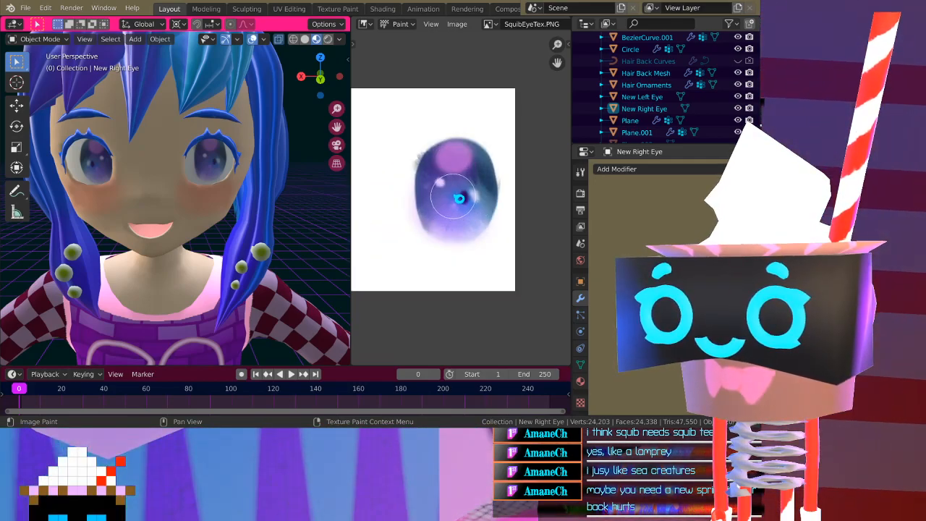
pyautogui.press('n')
pyautogui.press('n')
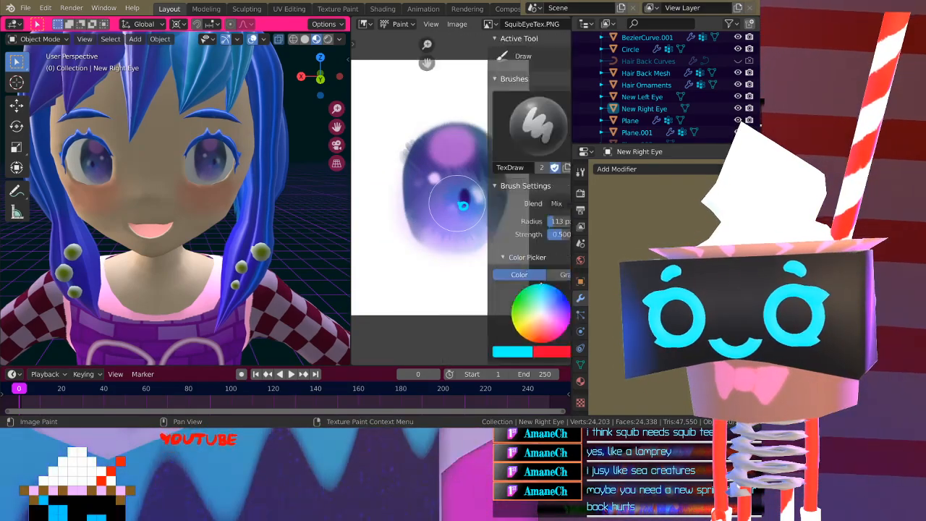
pyautogui.press('n')
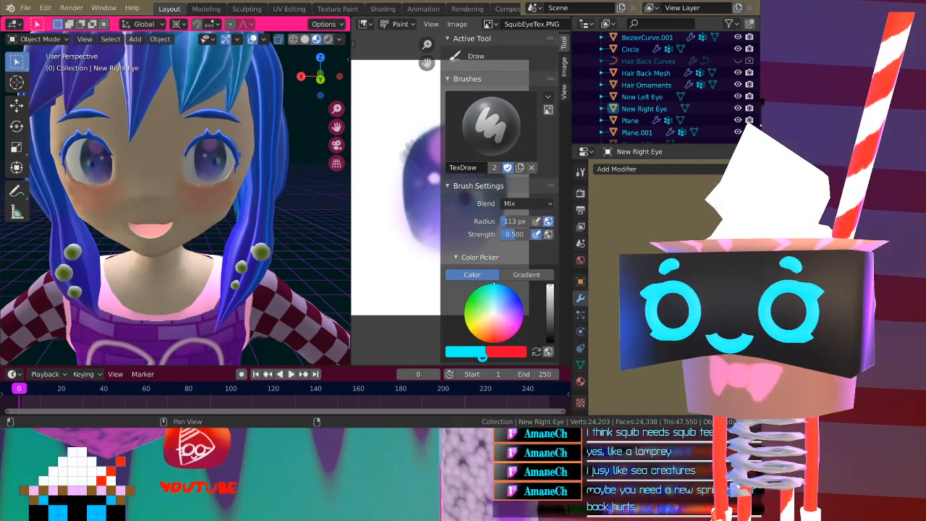
pyautogui.click(474, 352)
pyautogui.click(545, 310)
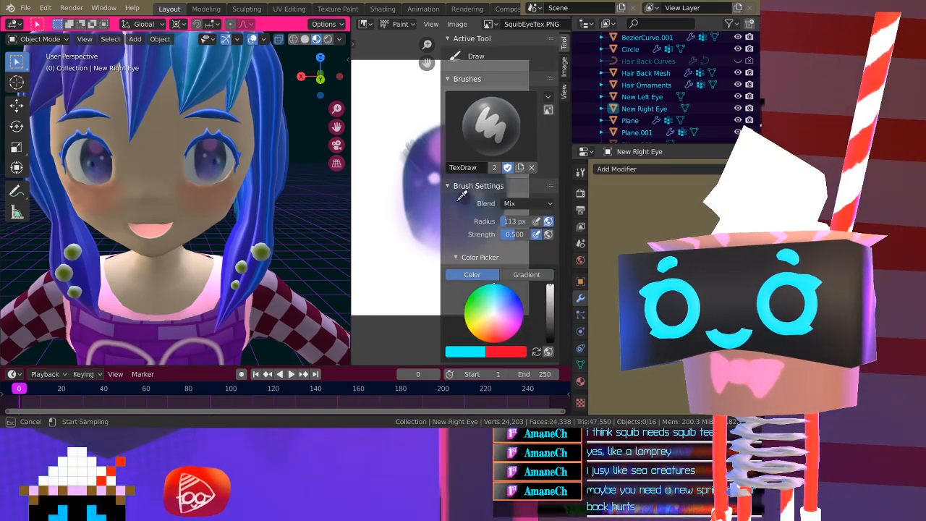
pyautogui.press('Escape')
# Sample the dark indigo of the pupil in the eye texture as the brush colour
pyautogui.moveTo(429, 196)
pyautogui.mouseDown(button='middle')
pyautogui.moveTo(372, 201)
pyautogui.moveTo(354, 178)
pyautogui.mouseUp(button='middle')
pyautogui.click(474, 352)
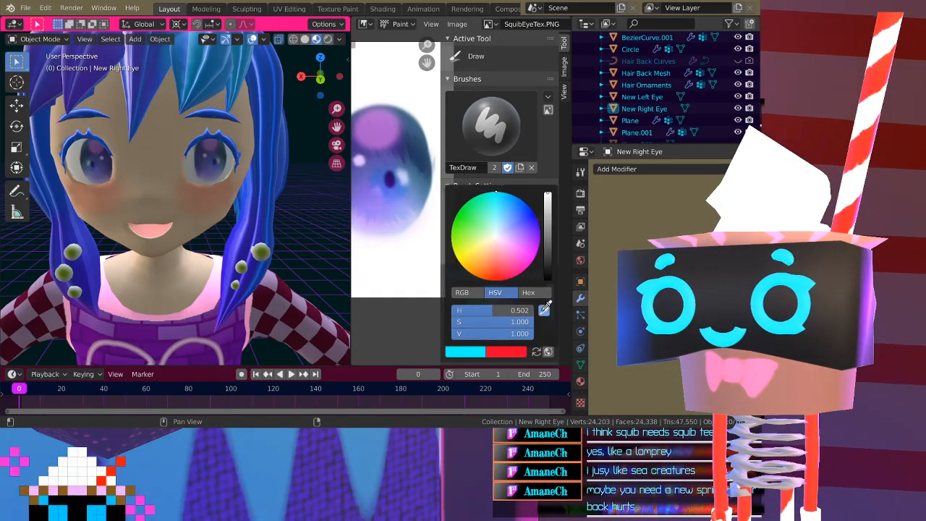
pyautogui.click(544, 309)
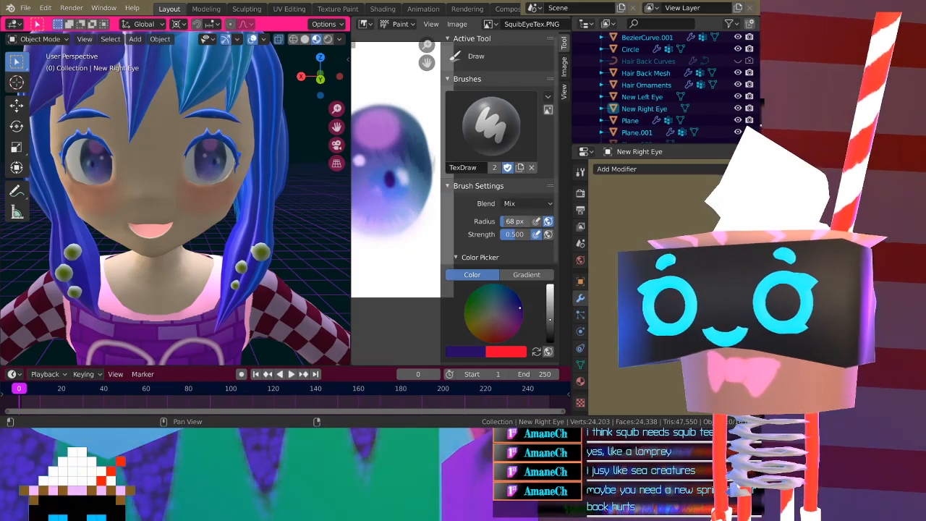
# Paint a larger dark pupil over the existing one with the brush at 87 px radius and strength 1.000
pyautogui.moveTo(513, 222); pyautogui.dragTo(515, 221)
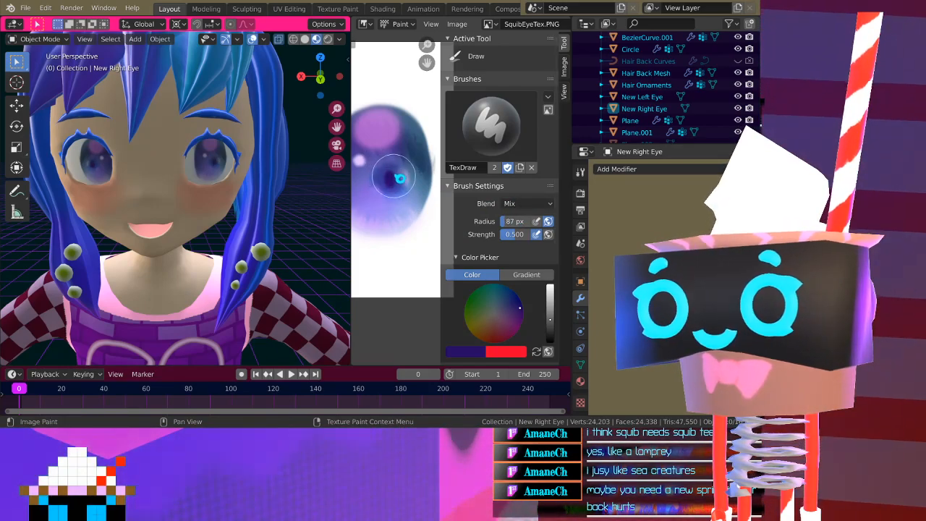
pyautogui.click(394, 176)
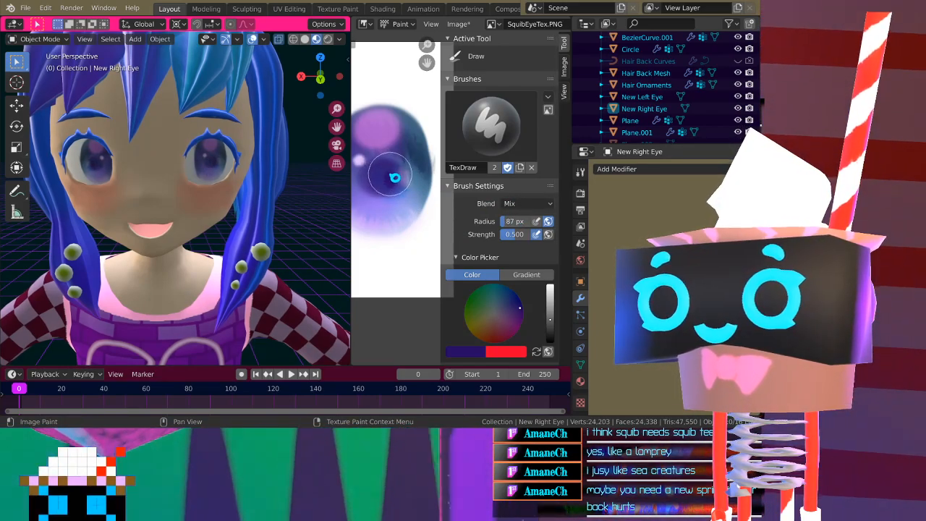
pyautogui.hotkey('ctrl', 'z')
pyautogui.moveTo(512, 235); pyautogui.dragTo(532, 235)
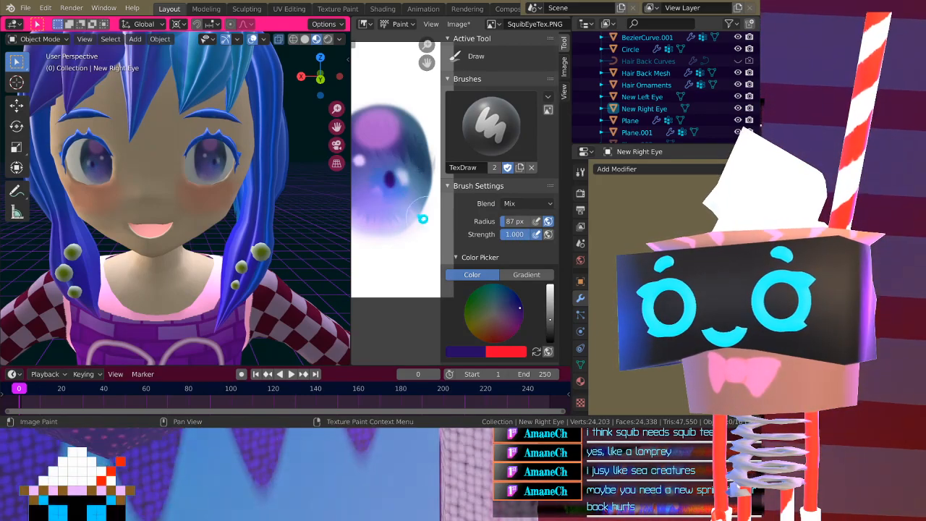
pyautogui.click(384, 176)
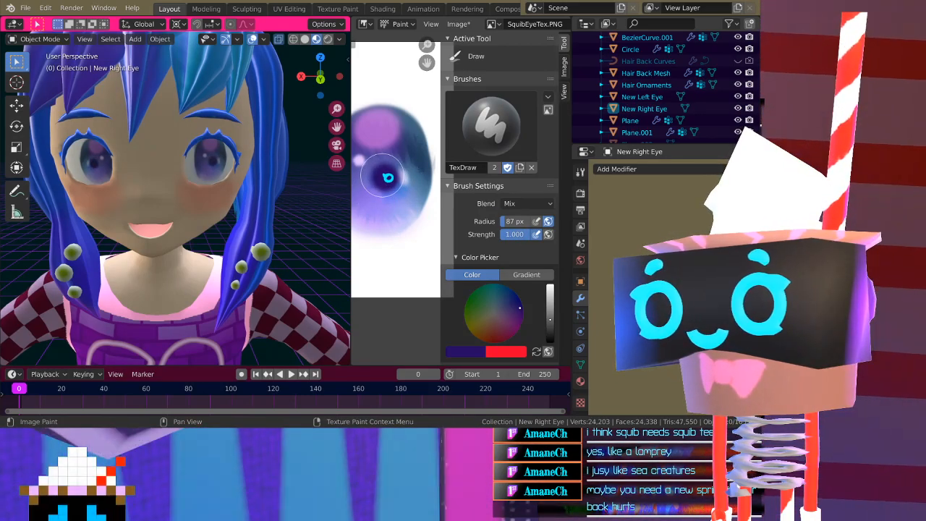
pyautogui.moveTo(382, 176); pyautogui.dragTo(384, 175)
# Examine the enlarged pupil in the eye texture and on the character, from a distance and close up
pyautogui.scroll(-5, 175, 198)
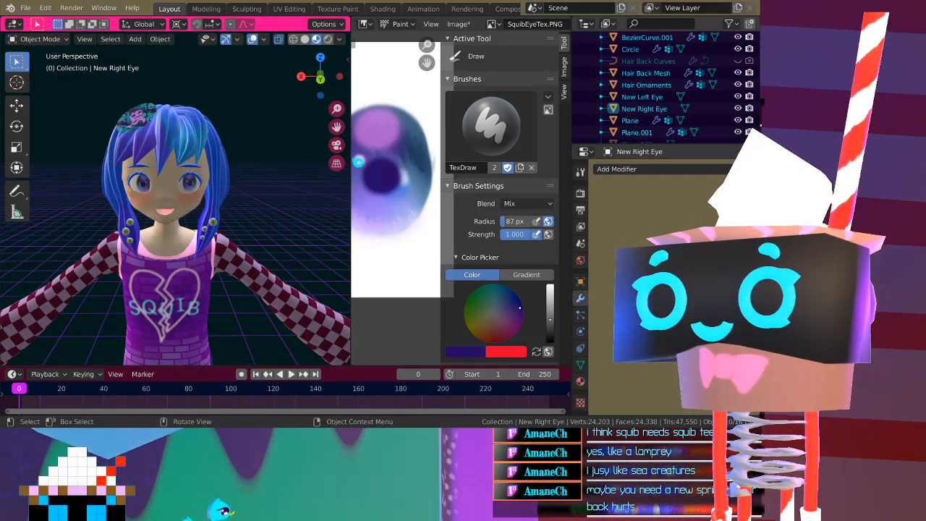
pyautogui.scroll(3, 395, 184)
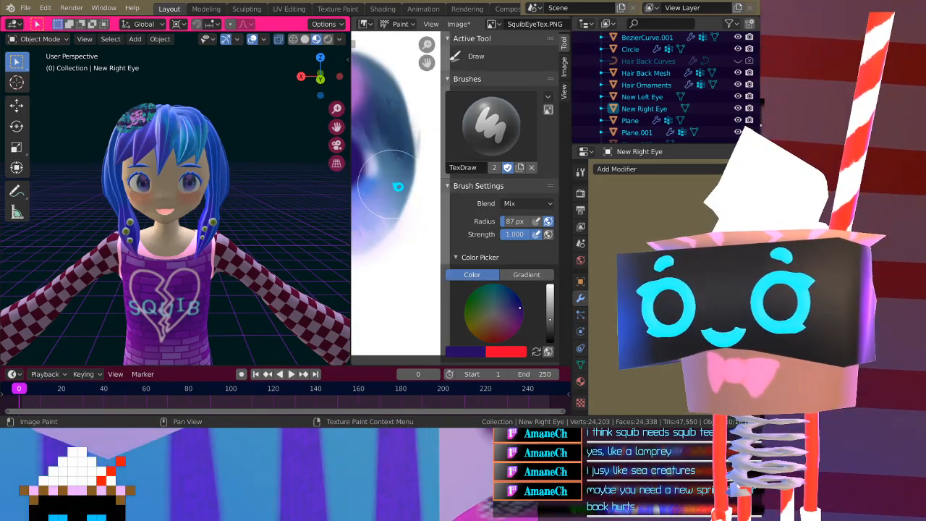
pyautogui.scroll(-3, 397, 171)
pyautogui.scroll(4, 408, 159)
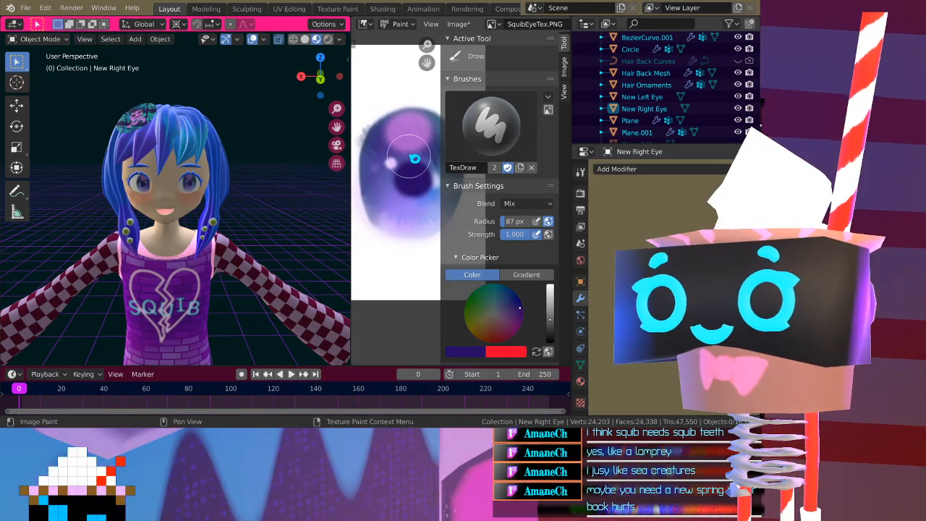
pyautogui.scroll(-2, 409, 156)
pyautogui.scroll(2, 409, 157)
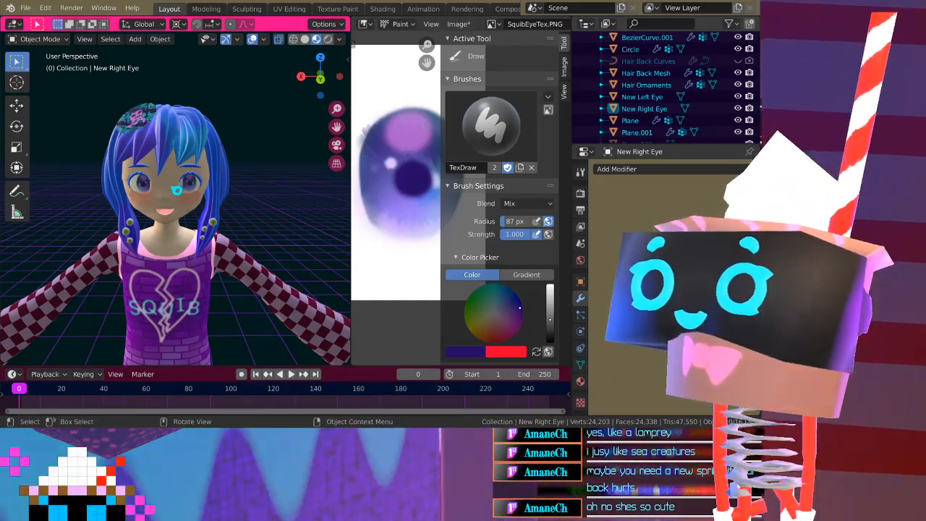
pyautogui.scroll(4, 177, 191)
pyautogui.scroll(3, 176, 190)
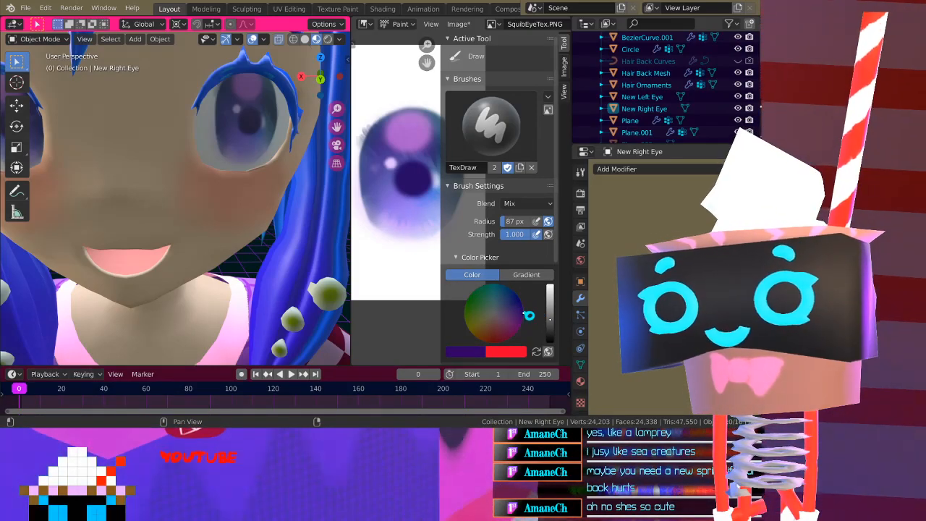
# Try to shade the iris beneath the pupil in dark violet, at strength 1.000 and again at 0.641
pyautogui.moveTo(383, 190); pyautogui.dragTo(429, 194)
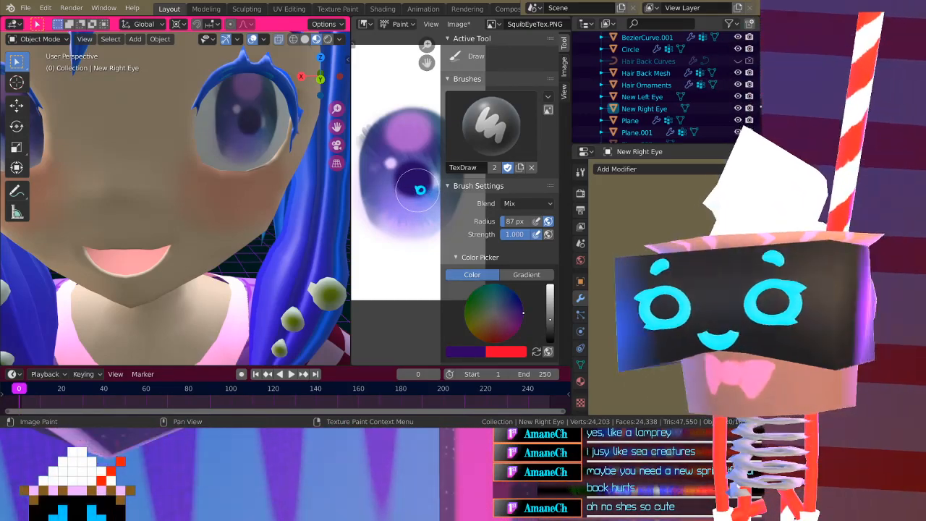
pyautogui.scroll(-3, 166, 129)
pyautogui.scroll(2, 233, 169)
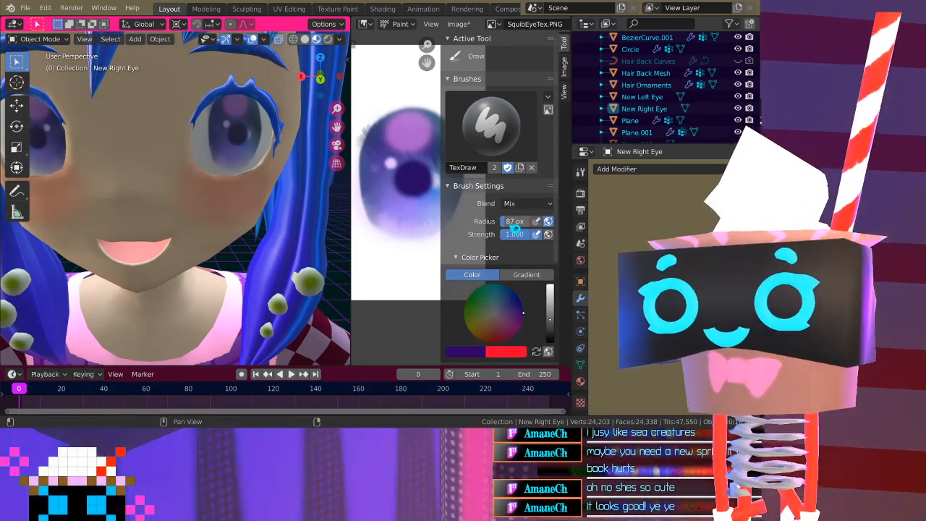
pyautogui.moveTo(519, 233); pyautogui.dragTo(506, 234)
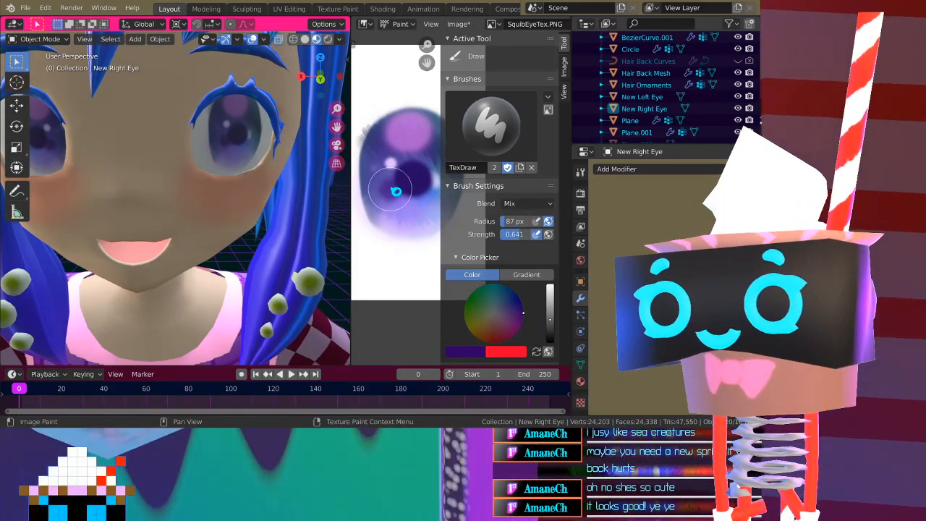
pyautogui.scroll(-4, 233, 227)
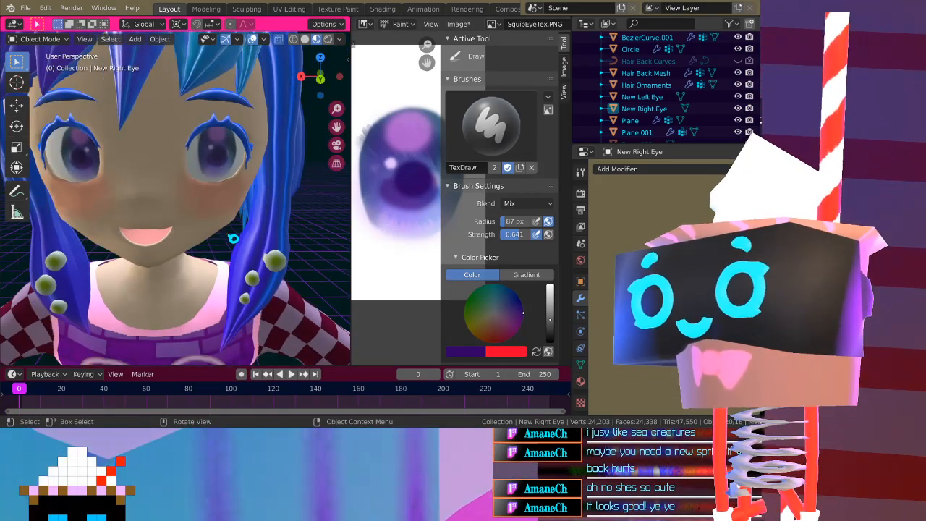
pyautogui.hotkey('ctrl', 'z')
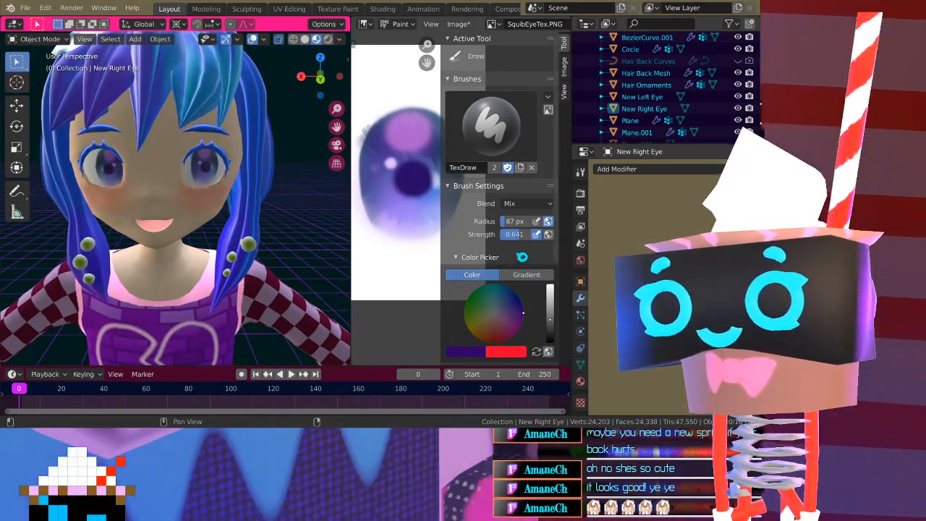
# Set the brush strength to 0.179, shade the lower iris beneath the pupil in dark violet, and check both eyes on the character
pyautogui.click(520, 233)
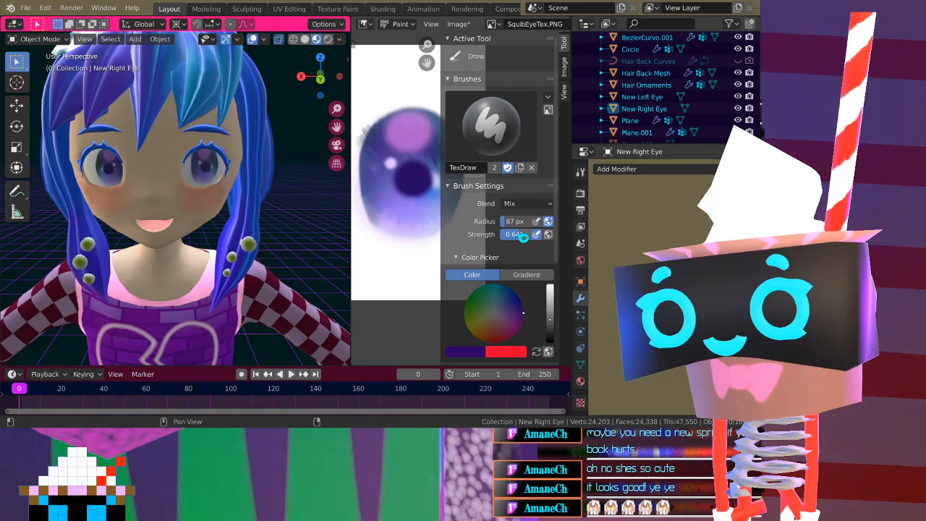
pyautogui.moveTo(520, 234); pyautogui.dragTo(515, 234)
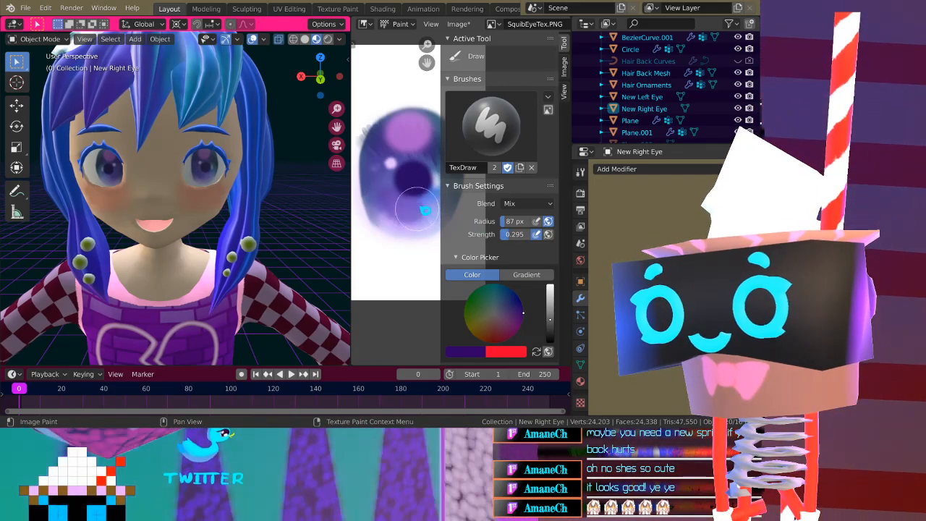
pyautogui.moveTo(167, 217); pyautogui.dragTo(134, 225, button='middle')
pyautogui.scroll(2, 135, 225)
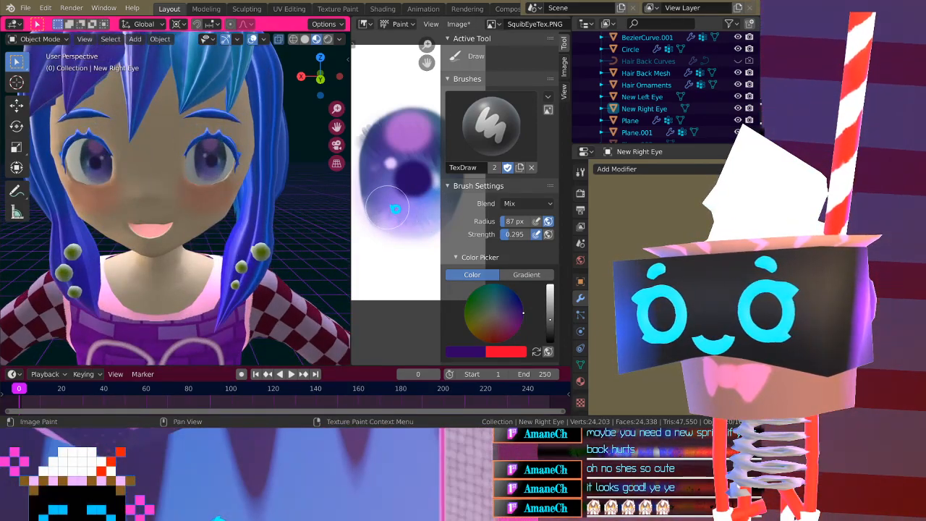
pyautogui.moveTo(515, 234); pyautogui.dragTo(507, 234)
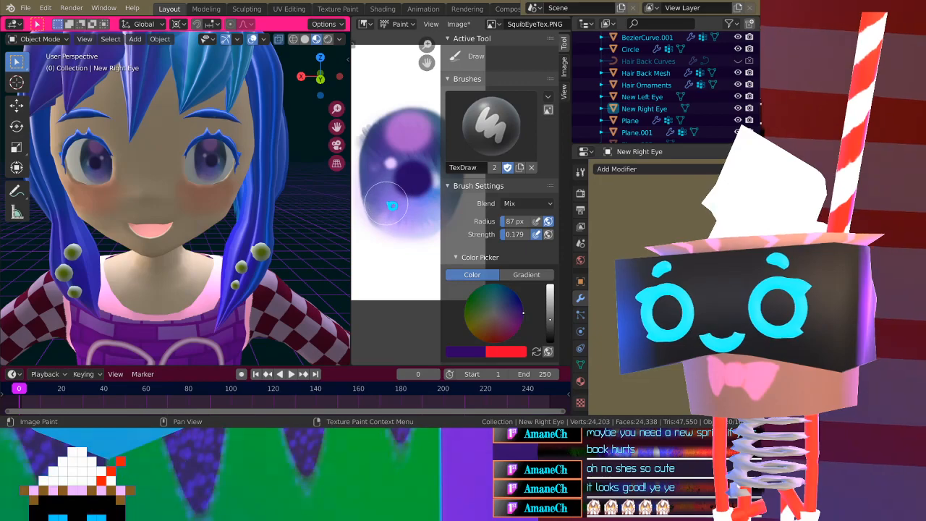
pyautogui.moveTo(391, 206); pyautogui.dragTo(427, 210)
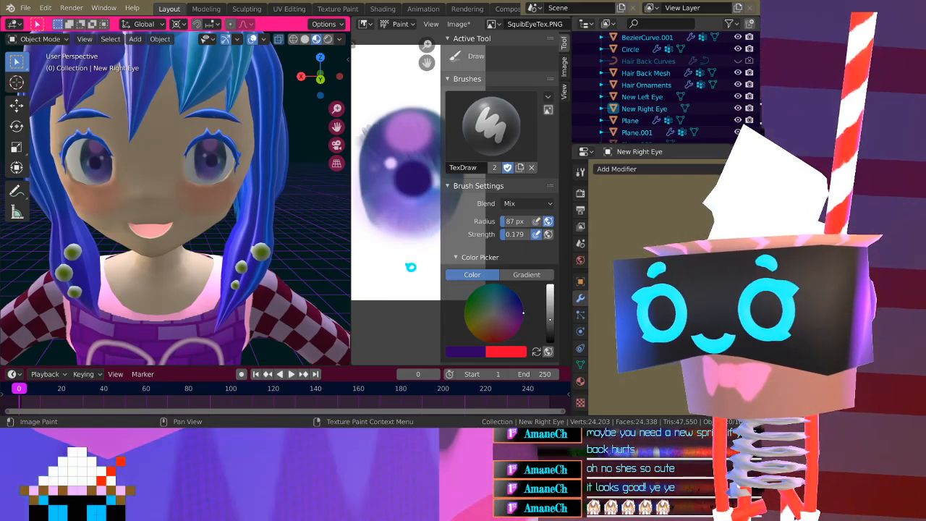
pyautogui.scroll(-3, 137, 272)
pyautogui.scroll(2, 137, 272)
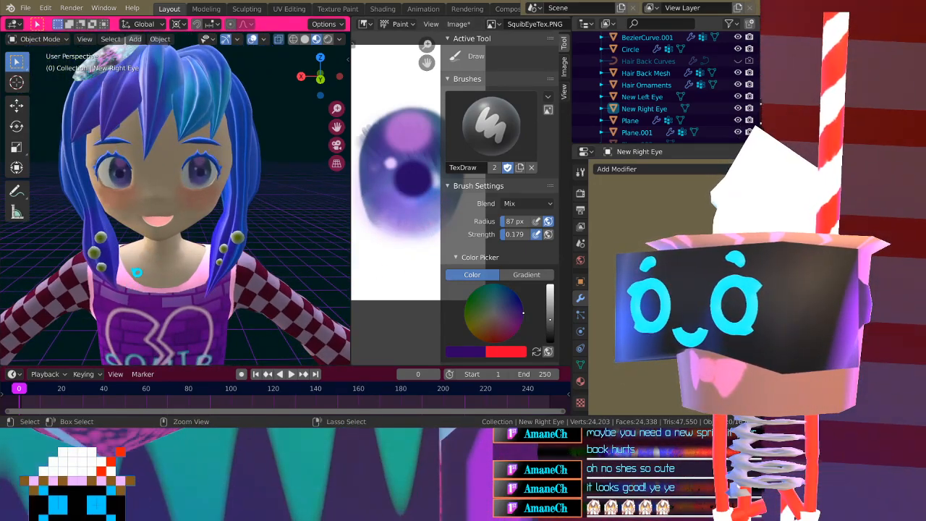
pyautogui.scroll(4, 137, 272)
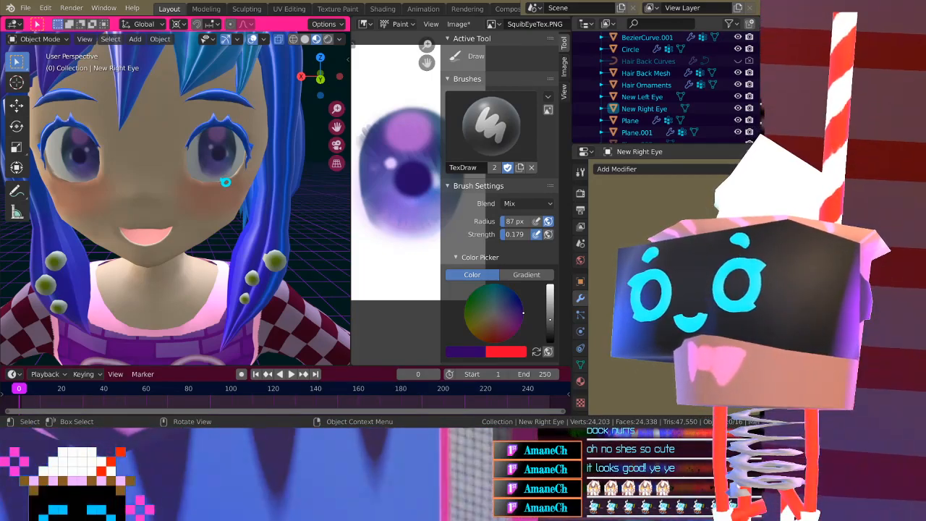
# Examine the shaded eyes on the character from the front, at slight angles, close up and from a distance
pyautogui.scroll(-2, 93, 175)
pyautogui.moveTo(145, 215)
pyautogui.mouseDown(button='middle')
pyautogui.moveTo(207, 212)
pyautogui.moveTo(141, 209)
pyautogui.mouseUp(button='middle')
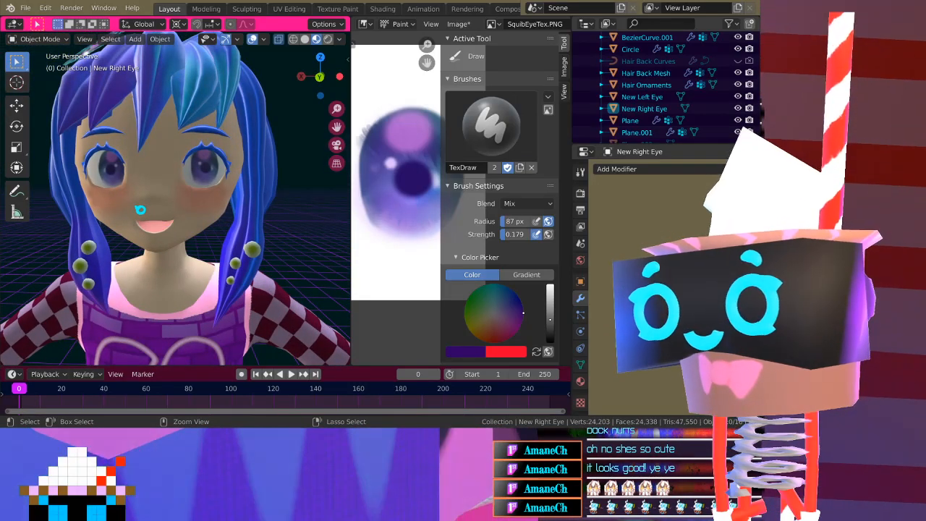
pyautogui.scroll(2, 141, 210)
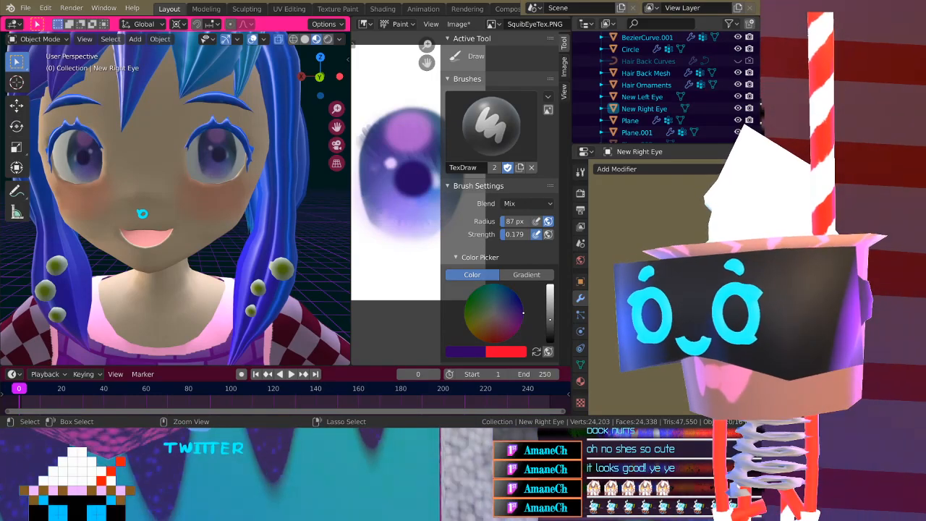
pyautogui.moveTo(142, 213); pyautogui.dragTo(194, 222, button='middle')
pyautogui.moveTo(304, 208); pyautogui.dragTo(266, 199, button='middle')
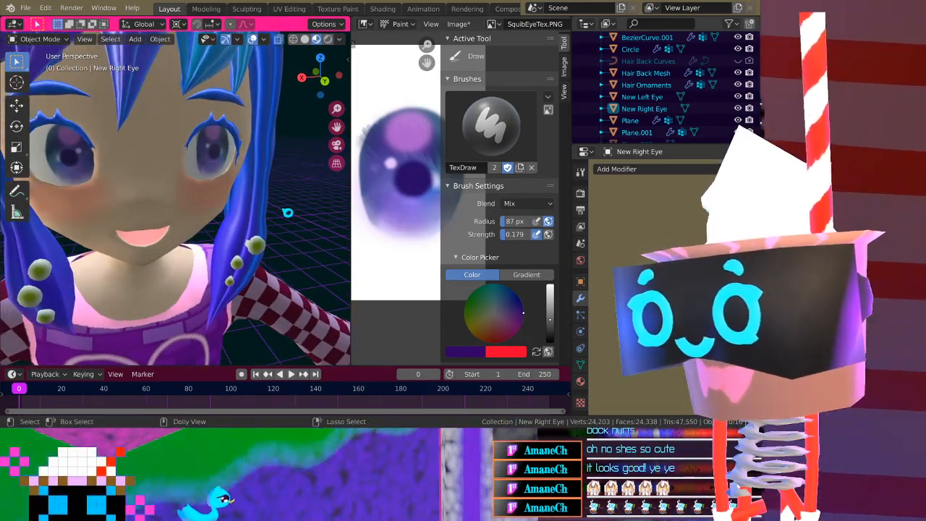
pyautogui.scroll(-3, 221, 217)
pyautogui.moveTo(220, 217); pyautogui.dragTo(209, 209, button='middle')
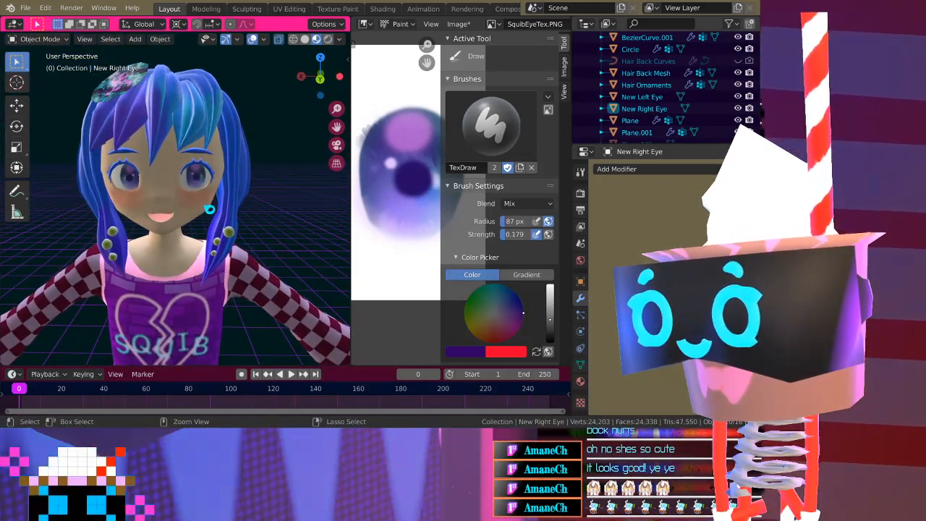
pyautogui.scroll(3, 209, 209)
pyautogui.moveTo(209, 209); pyautogui.dragTo(193, 197, button='middle')
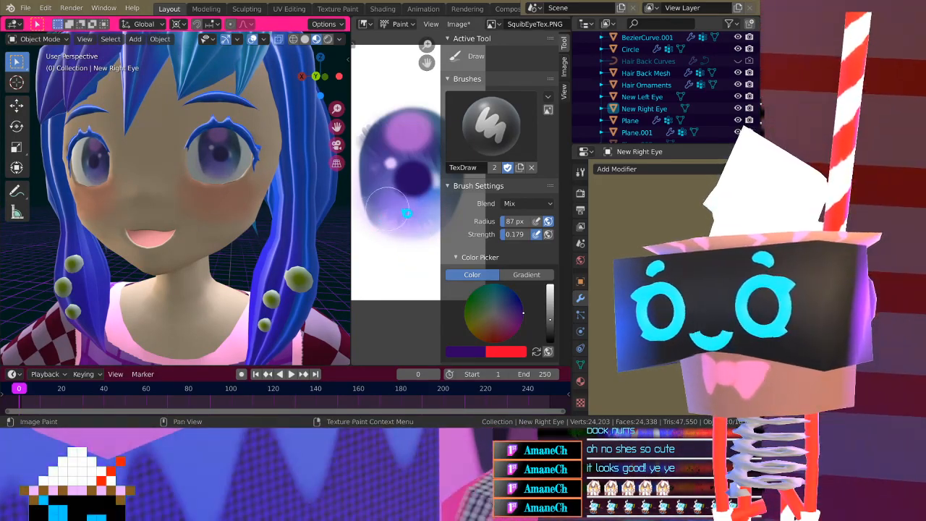
# Hide the image editor's sidebar and save the painted eye texture SquibEyeTex.PNG
pyautogui.moveTo(428, 118); pyautogui.dragTo(426, 125)
pyautogui.press('n')
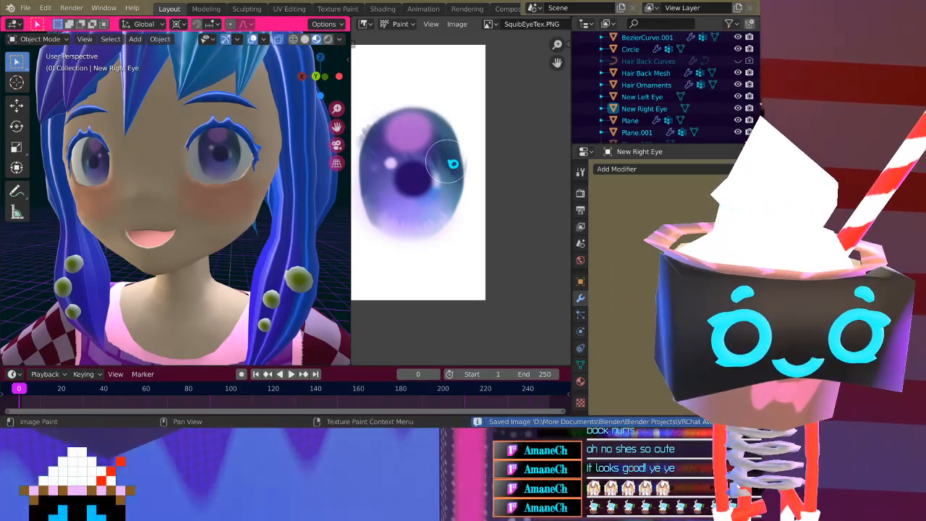
pyautogui.hotkey('alt', 's')
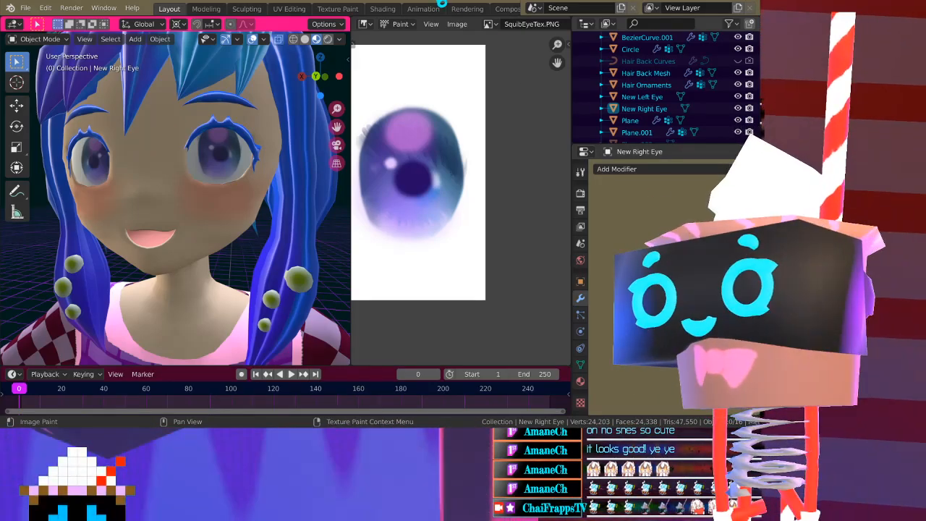
# View the whole eye texture and compare it with the eyes on the character's face
pyautogui.scroll(-5, 238, 160)
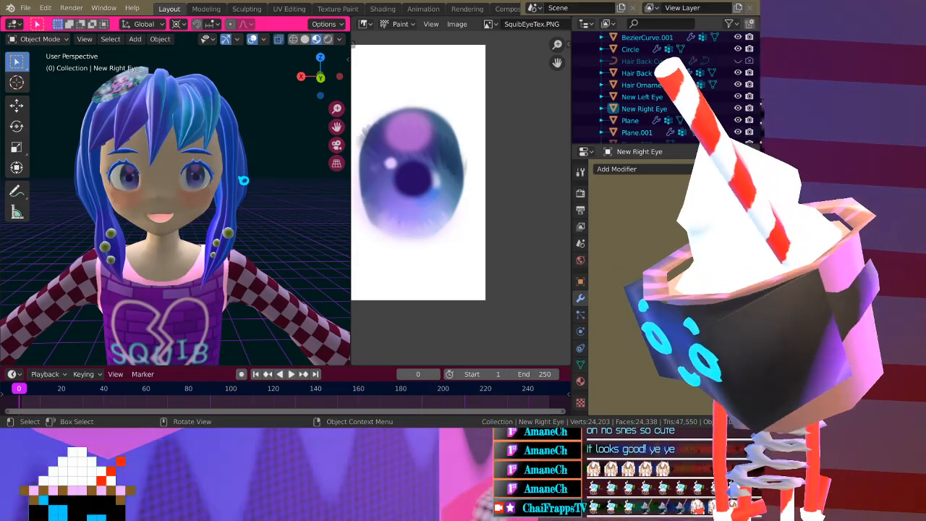
pyautogui.scroll(-3, 458, 215)
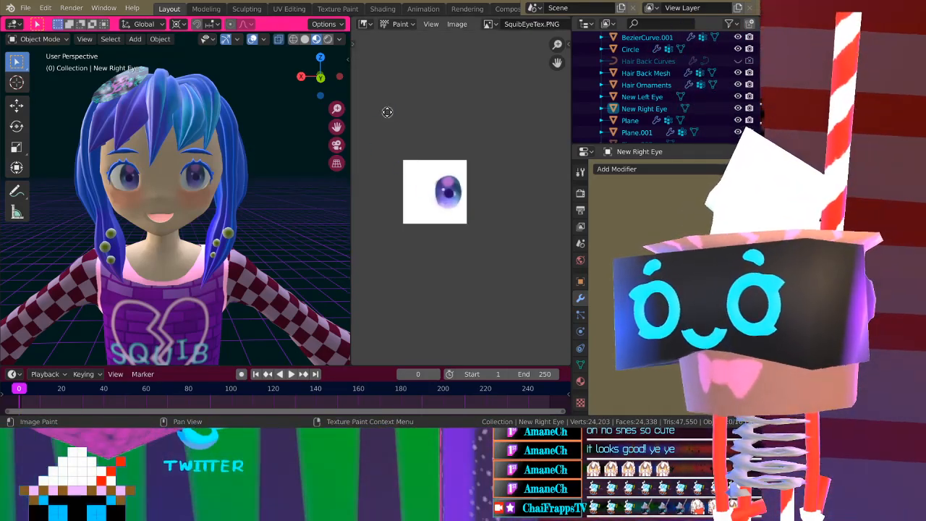
pyautogui.moveTo(387, 111); pyautogui.dragTo(416, 118, button='middle')
pyautogui.scroll(1, 420, 118)
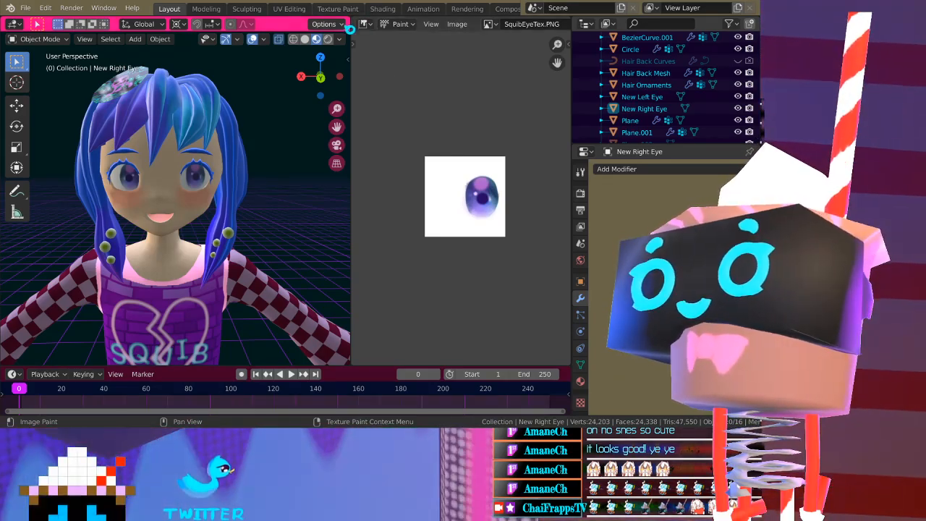
pyautogui.moveTo(162, 182)
pyautogui.mouseDown(button='middle')
pyautogui.moveTo(235, 172)
pyautogui.moveTo(195, 174)
pyautogui.moveTo(248, 180)
pyautogui.moveTo(200, 169)
pyautogui.moveTo(157, 196)
pyautogui.mouseUp(button='middle')
pyautogui.scroll(1, 200, 168)
pyautogui.click(156, 196)
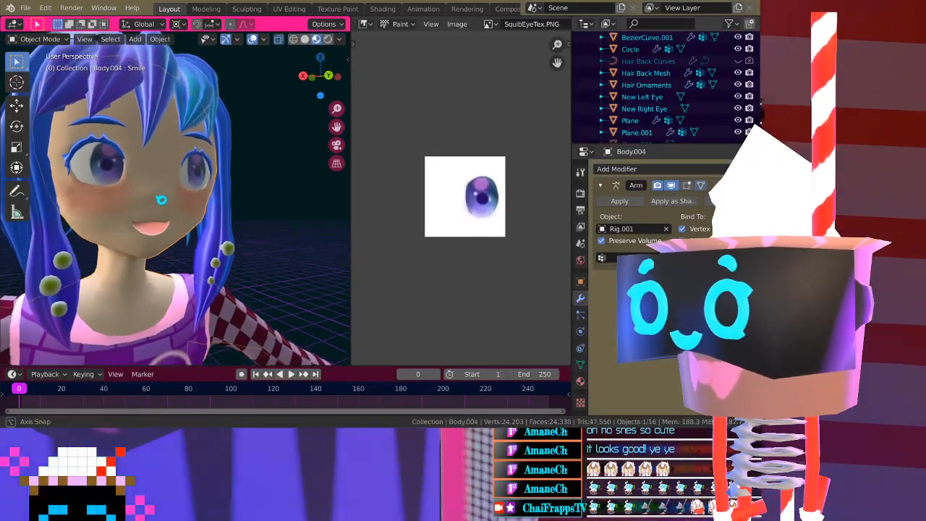
# Examine the character's eyes and face at close range, at portrait distance and at full-body distance
pyautogui.scroll(-5, 156, 196)
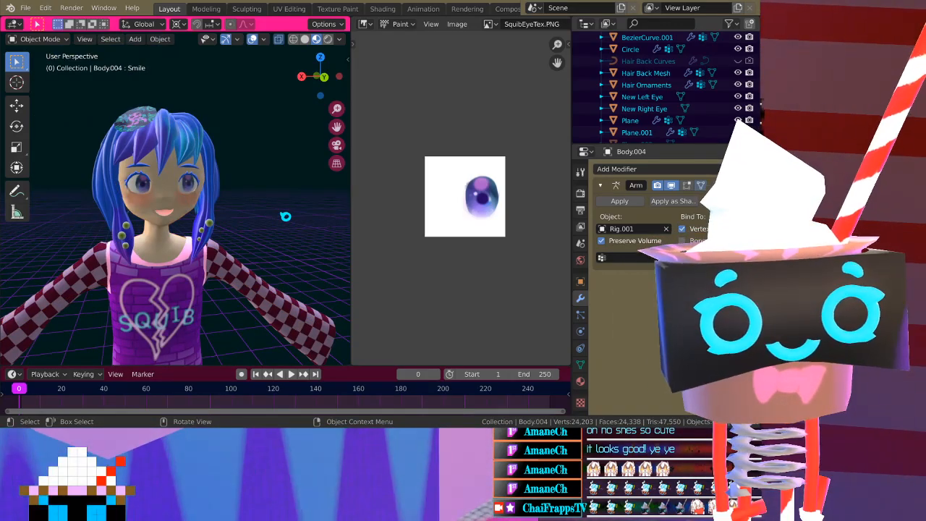
pyautogui.scroll(3, 284, 214)
pyautogui.scroll(3, 188, 224)
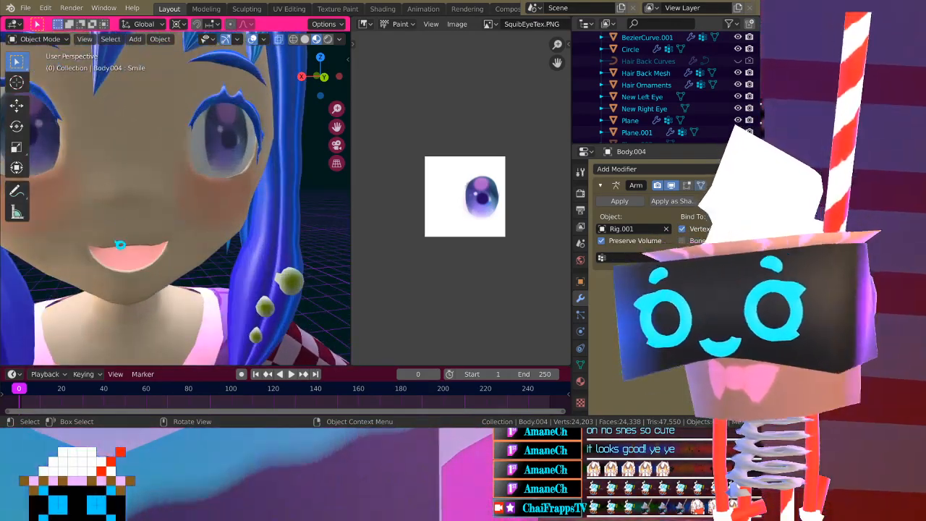
pyautogui.scroll(-3, 166, 224)
pyautogui.scroll(-2, 169, 228)
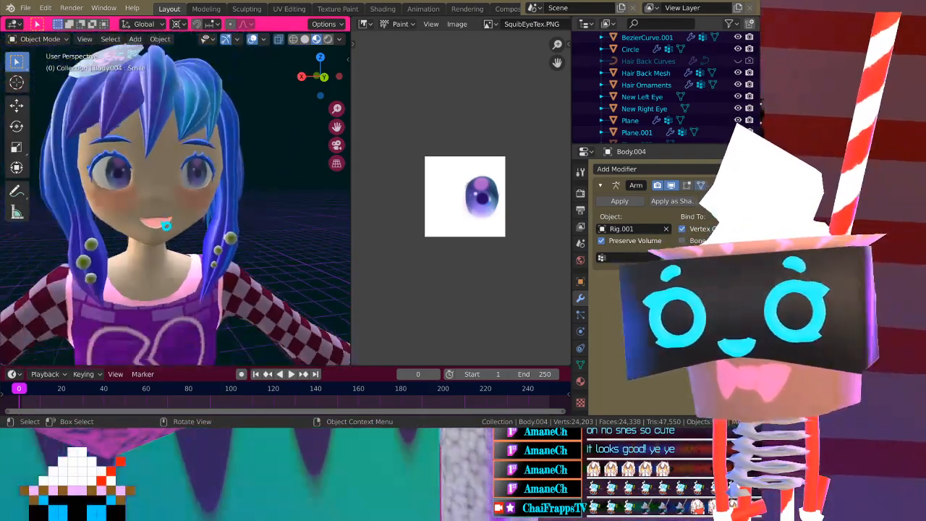
pyautogui.moveTo(175, 221)
pyautogui.mouseDown(button='middle')
pyautogui.moveTo(133, 227)
pyautogui.moveTo(172, 230)
pyautogui.mouseUp(button='middle')
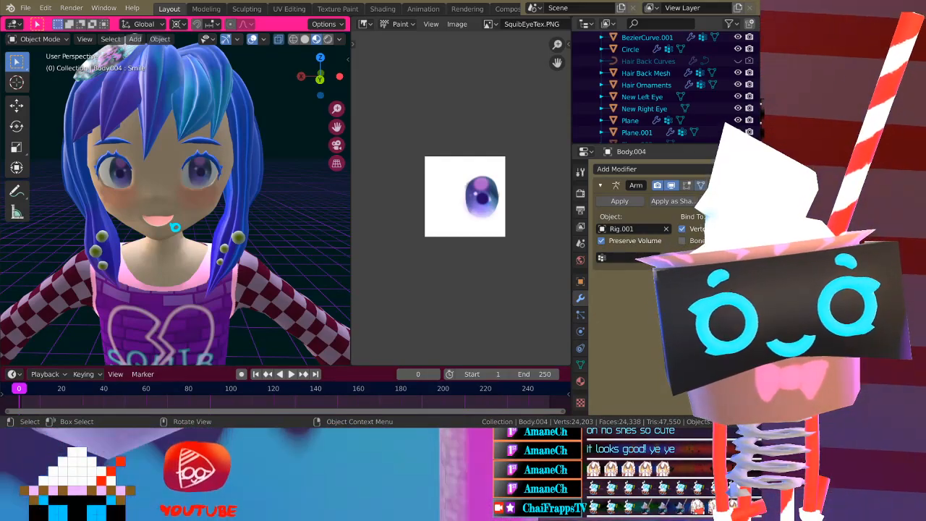
pyautogui.moveTo(227, 193); pyautogui.dragTo(182, 181, button='middle')
pyautogui.scroll(-8, 183, 182)
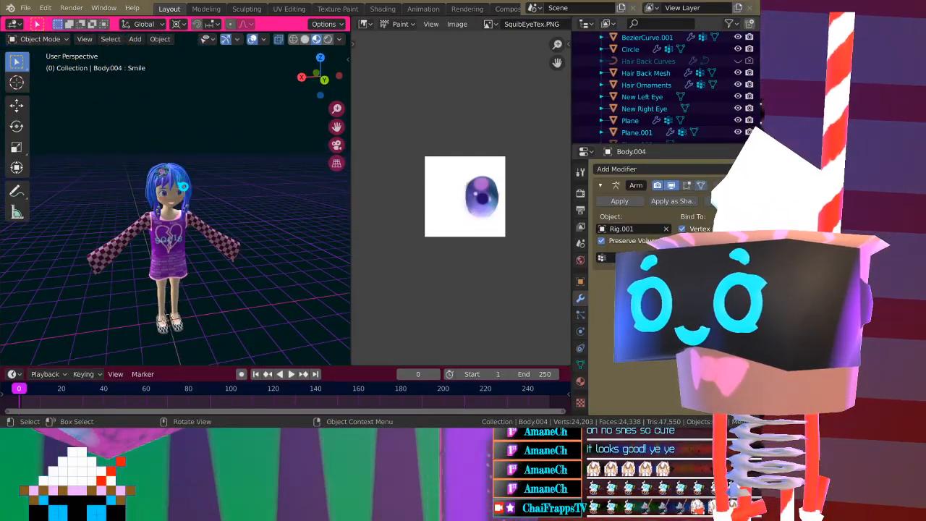
pyautogui.scroll(7, 183, 187)
pyautogui.moveTo(152, 167)
pyautogui.mouseDown(button='middle')
pyautogui.moveTo(135, 154)
pyautogui.moveTo(176, 165)
pyautogui.moveTo(157, 167)
pyautogui.moveTo(192, 167)
pyautogui.moveTo(160, 162)
pyautogui.mouseUp(button='middle')
pyautogui.scroll(-6, 175, 165)
pyautogui.scroll(5, 177, 165)
pyautogui.scroll(-4, 161, 161)
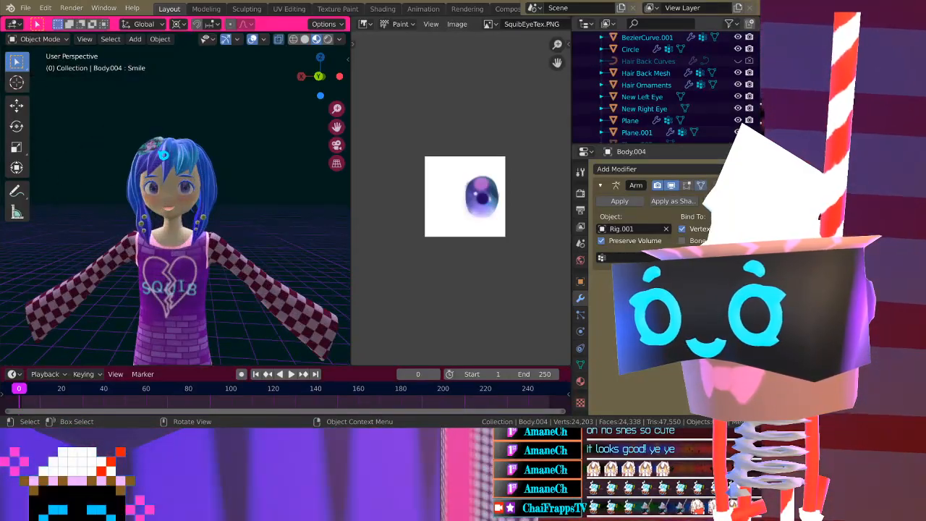
# Examine the eyes from below the chin and the whole character from the front at varying distances
pyautogui.scroll(3, 164, 154)
pyautogui.scroll(-7, 155, 152)
pyautogui.moveTo(163, 161); pyautogui.dragTo(178, 176, button='middle')
pyautogui.scroll(-5, 181, 185)
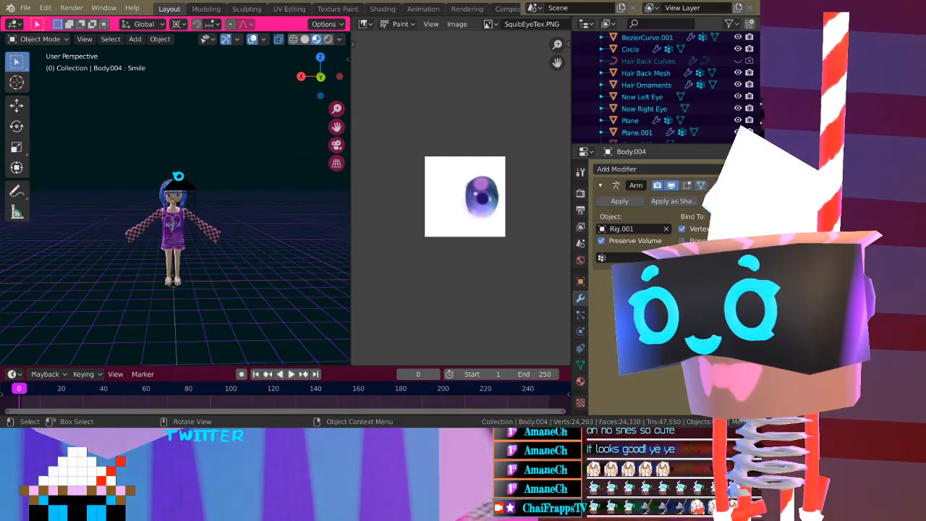
pyautogui.scroll(6, 178, 177)
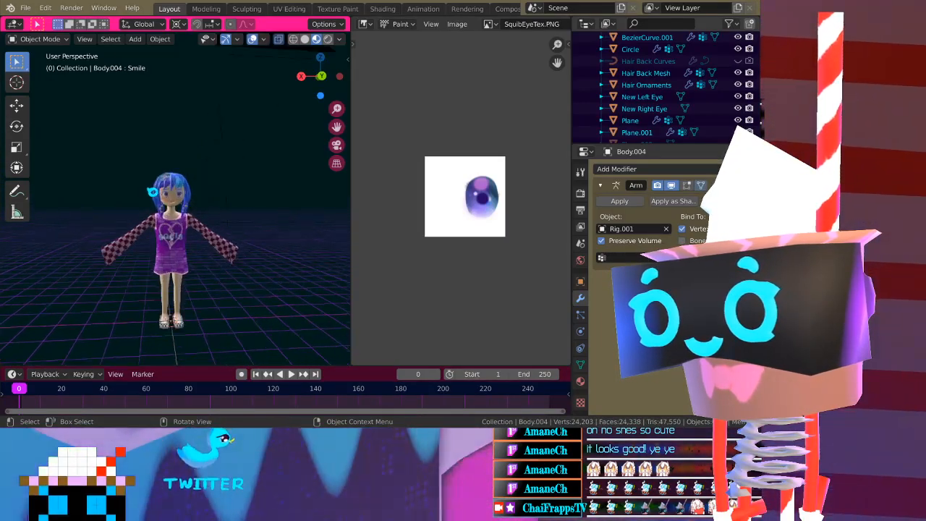
pyautogui.scroll(6, 152, 192)
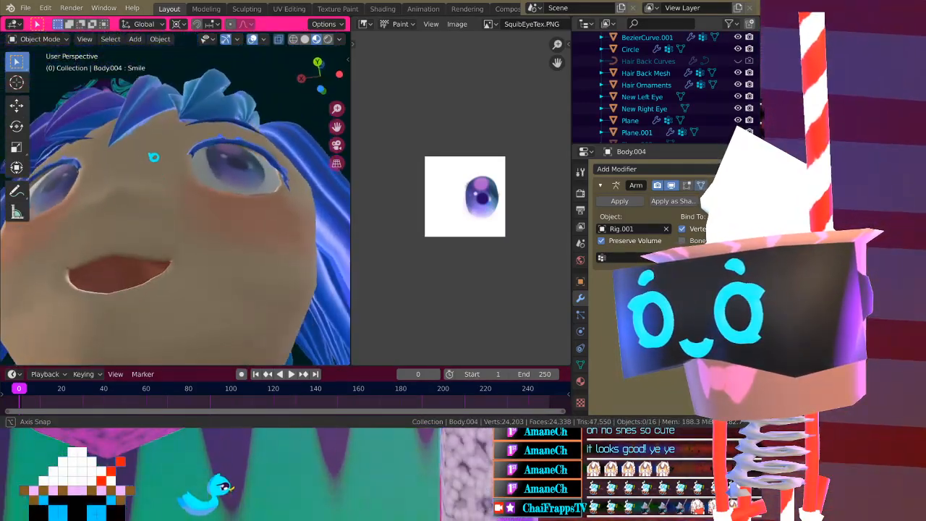
pyautogui.moveTo(175, 212); pyautogui.dragTo(215, 199, button='middle')
pyautogui.scroll(-7, 233, 192)
pyautogui.scroll(3, 214, 199)
pyautogui.scroll(-6, 215, 198)
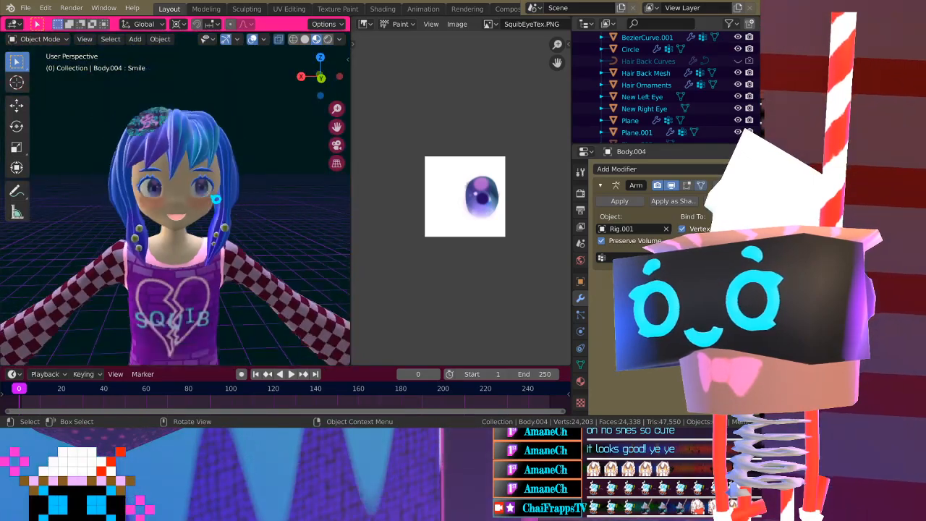
pyautogui.scroll(-1, 216, 197)
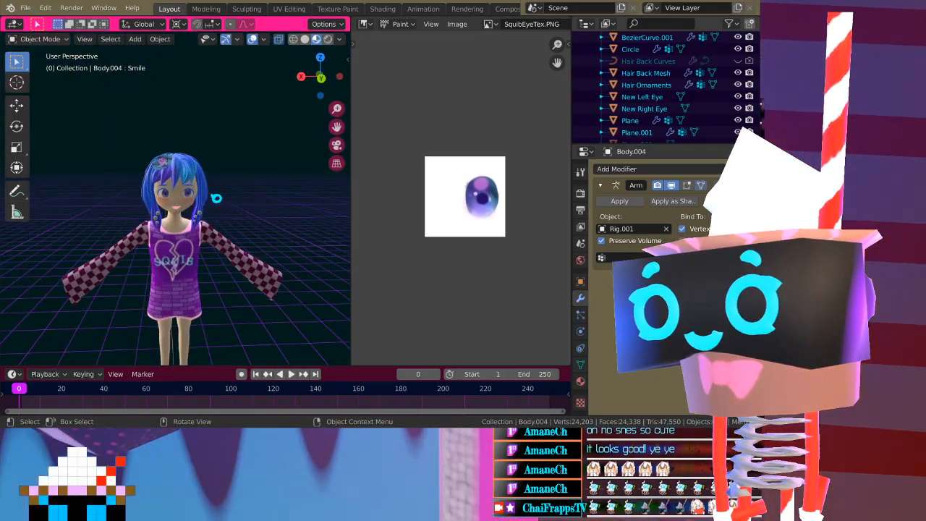
pyautogui.scroll(3, 210, 190)
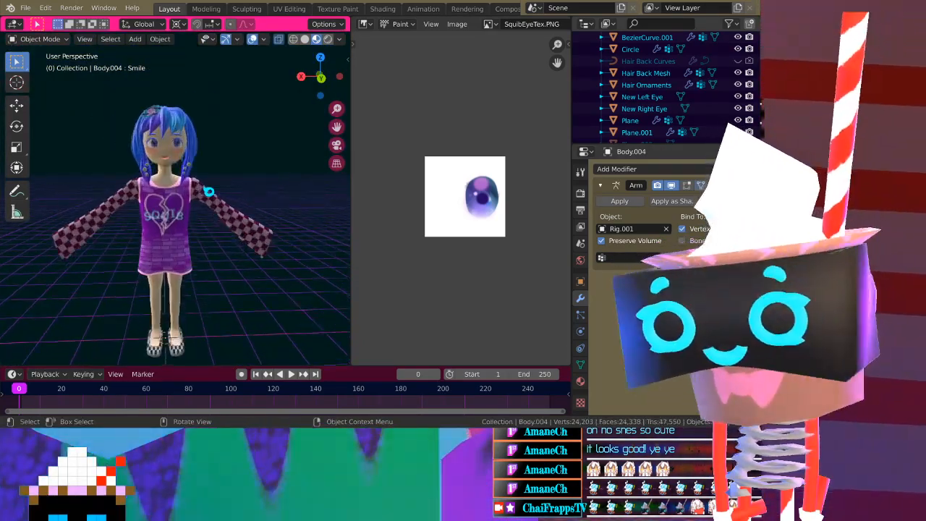
pyautogui.scroll(-4, 210, 189)
pyautogui.scroll(4, 209, 188)
# Examine the back of the character's hair from several angles and return to a front view of the full figure
pyautogui.moveTo(202, 212); pyautogui.dragTo(165, 175, button='middle')
pyautogui.moveTo(81, 161); pyautogui.dragTo(139, 203, button='middle')
pyautogui.scroll(5, 182, 212)
pyautogui.scroll(-5, 115, 187)
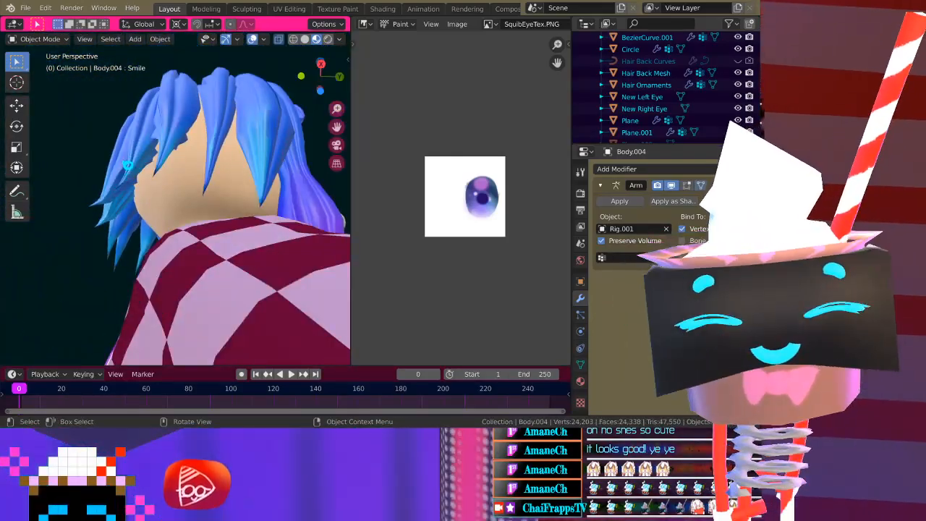
pyautogui.moveTo(127, 164); pyautogui.dragTo(175, 224, button='middle')
pyautogui.click(152, 220)
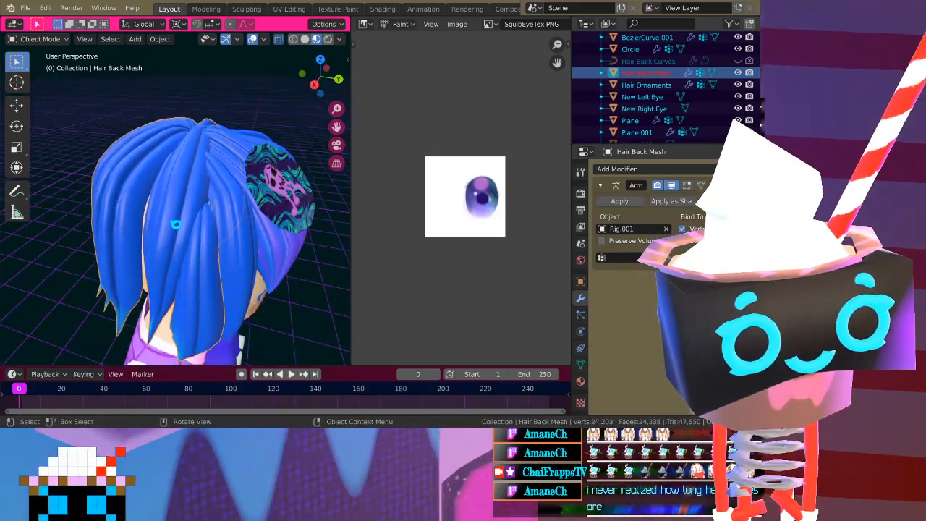
pyautogui.scroll(-7, 176, 225)
pyautogui.moveTo(230, 235); pyautogui.dragTo(192, 274, button='middle')
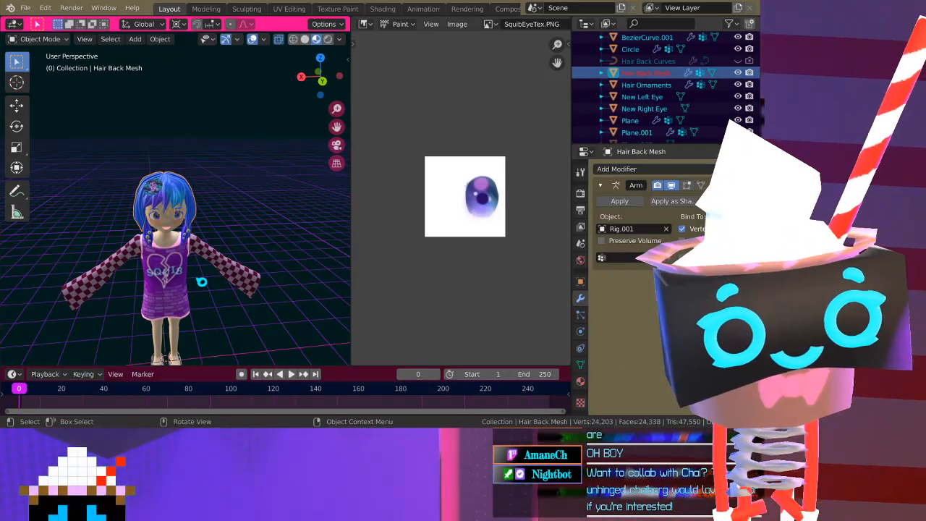
# Deselect the back hair mesh and save the Squib.blend project
pyautogui.click(257, 196)
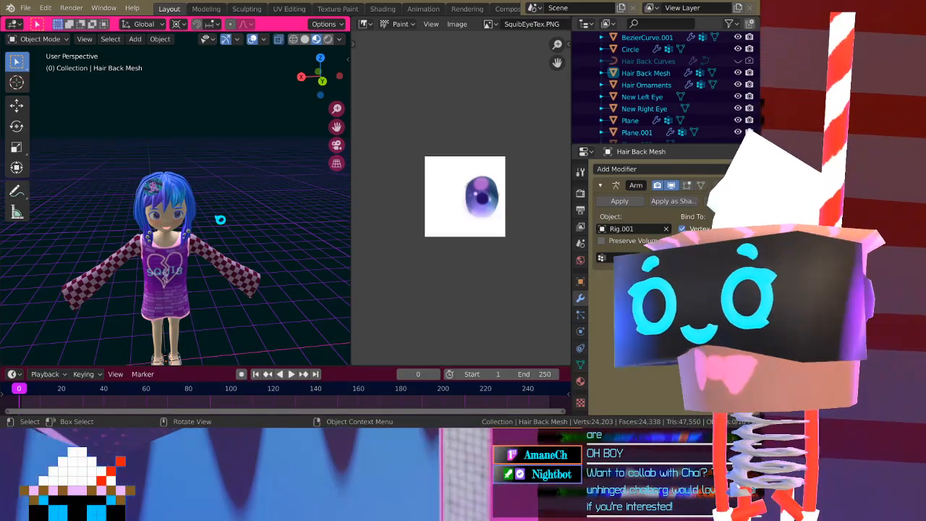
pyautogui.scroll(-2, 221, 219)
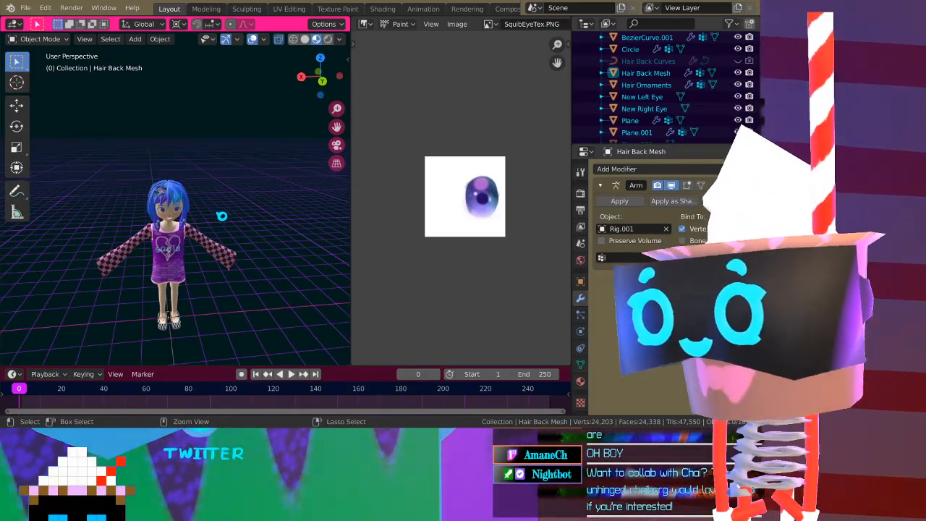
pyautogui.hotkey('ctrl', 's')
# Open Gura.blend from the Gawr Gura folder inside VTuber Characters in Blender Projects
pyautogui.click(26, 7)
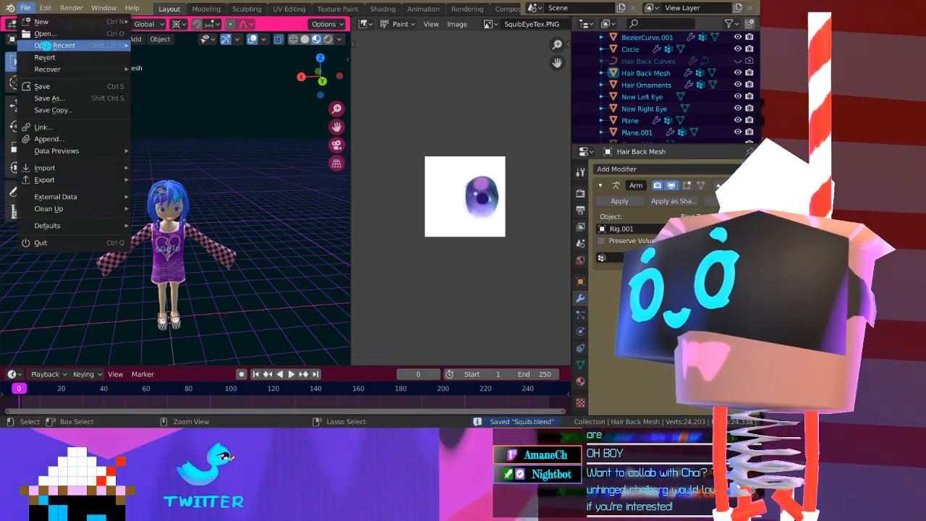
pyautogui.click(45, 34)
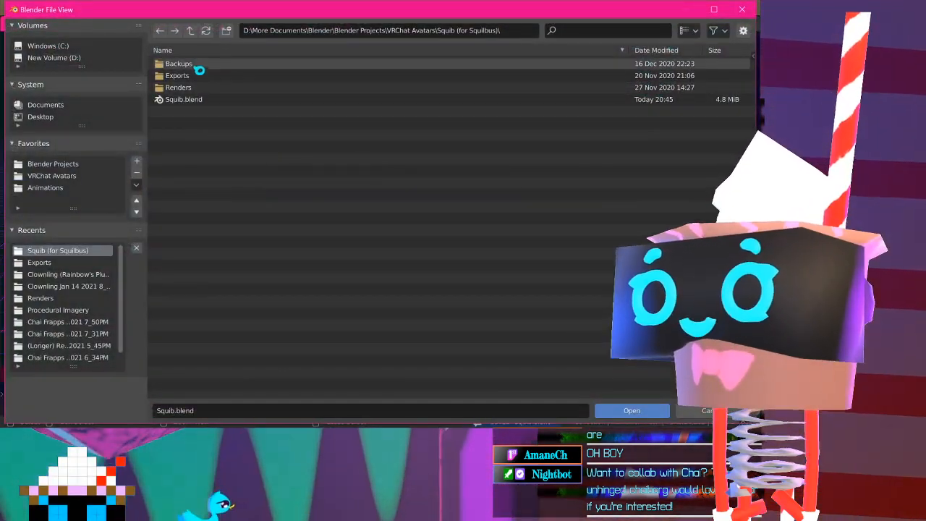
pyautogui.click(192, 30)
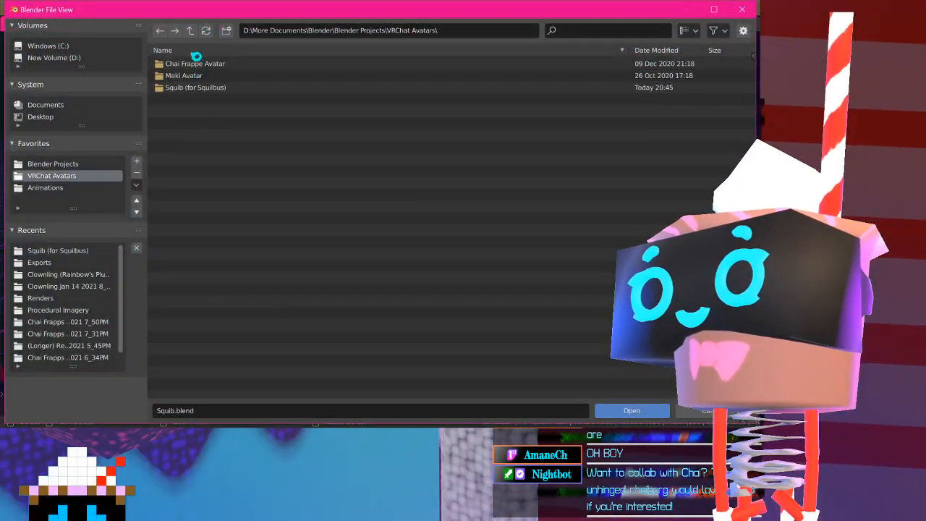
pyautogui.click(191, 31)
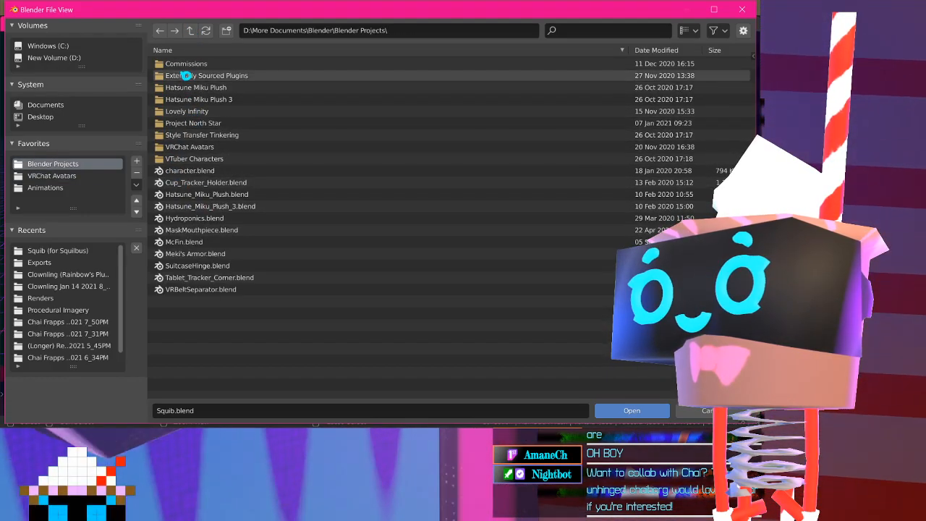
pyautogui.click(184, 158)
pyautogui.doubleClick(184, 64)
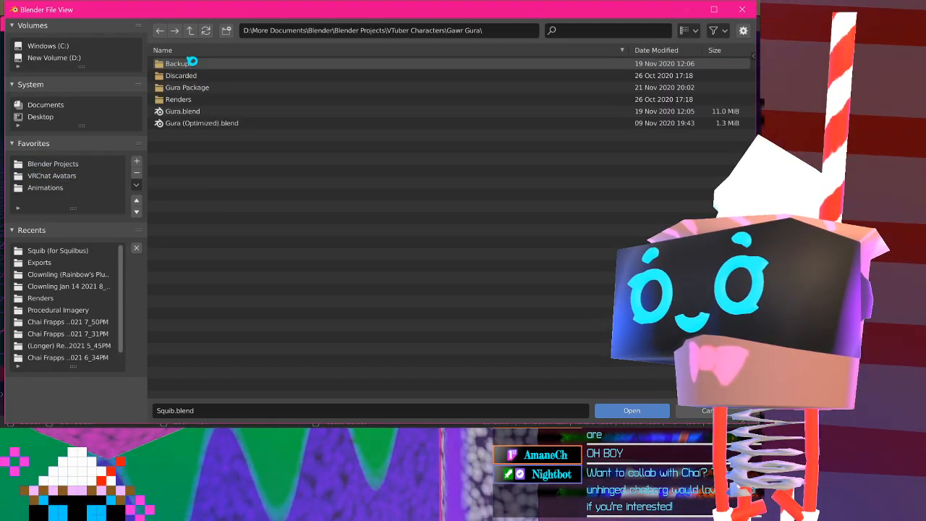
pyautogui.click(177, 112)
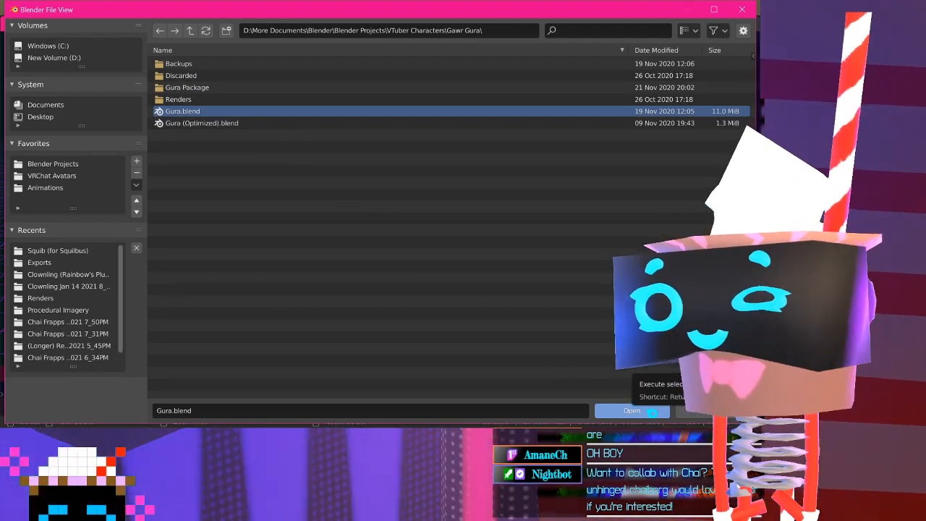
pyautogui.click(651, 411)
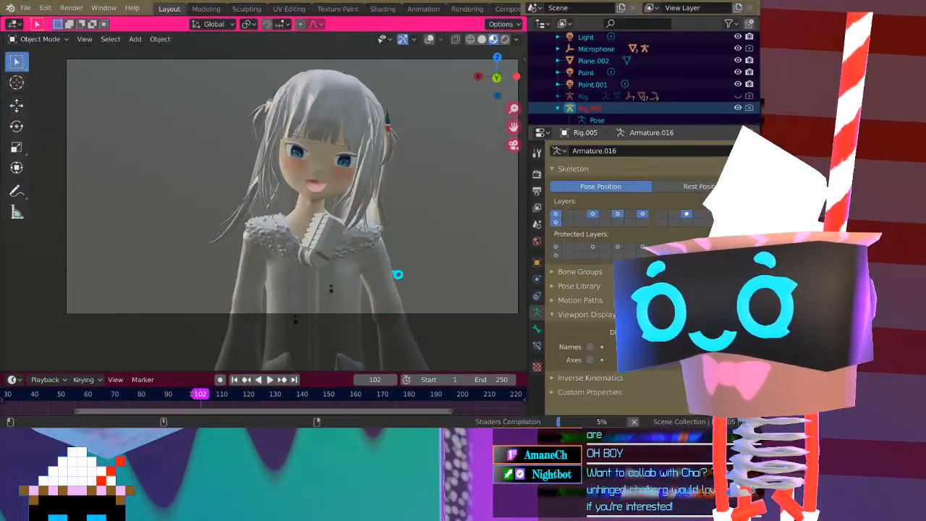
# Change the view transform in the scene's color management settings for the Gura character
pyautogui.moveTo(253, 141); pyautogui.dragTo(234, 138, button='middle')
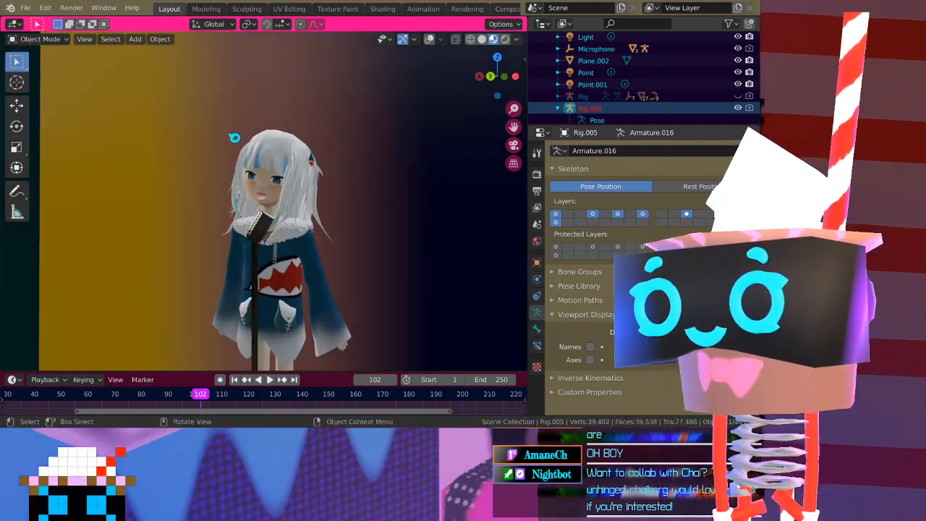
pyautogui.scroll(-5, 243, 167)
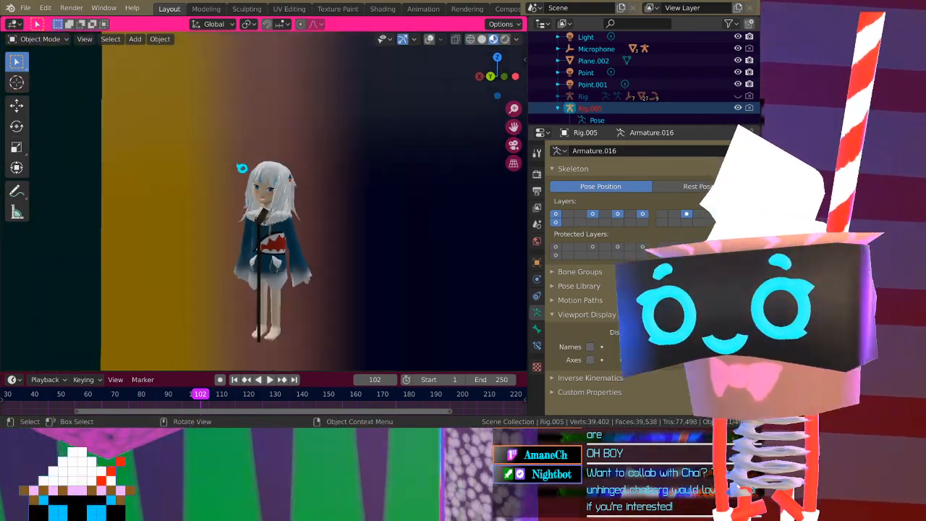
pyautogui.scroll(6, 242, 168)
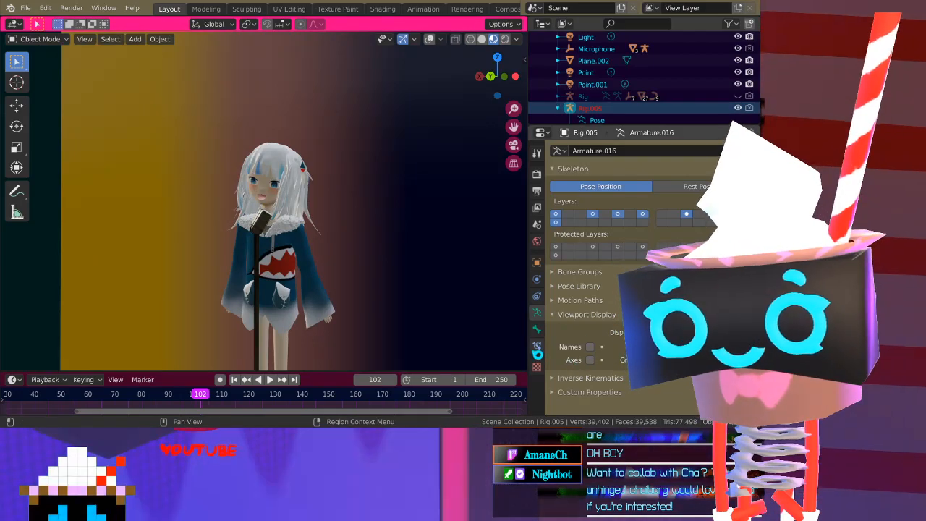
pyautogui.scroll(2, 337, 244)
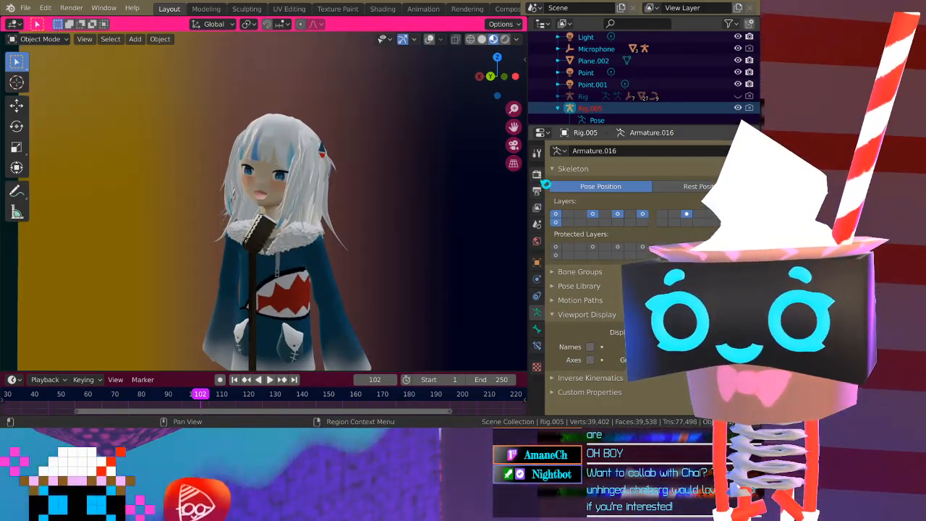
pyautogui.click(537, 175)
pyautogui.scroll(-15, 579, 290)
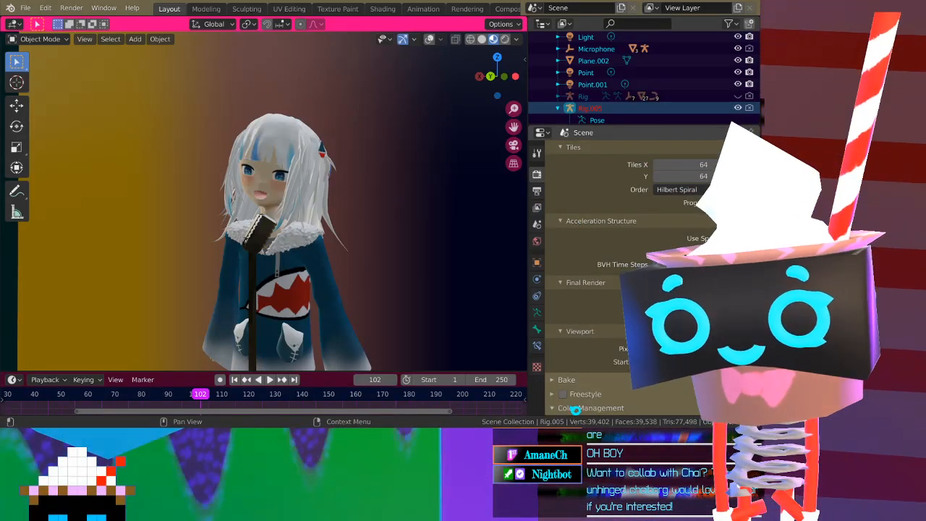
pyautogui.click(575, 408)
pyautogui.scroll(-4, 609, 345)
pyautogui.click(688, 334)
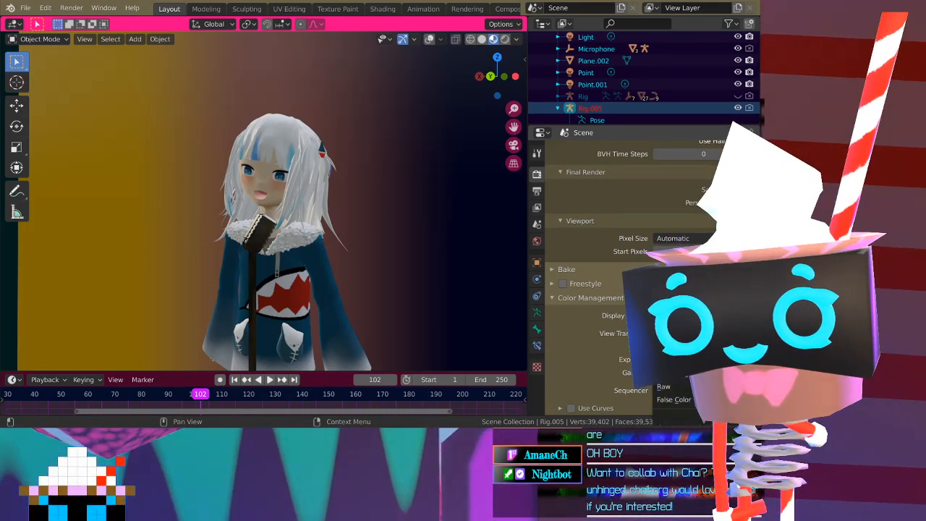
pyautogui.click(669, 347)
# Check the Gura character's colours from several angles and save the Gura.blend project
pyautogui.moveTo(270, 236); pyautogui.dragTo(305, 252, button='middle')
pyautogui.scroll(3, 305, 252)
pyautogui.moveTo(204, 240); pyautogui.dragTo(166, 236, button='middle')
pyautogui.scroll(-6, 166, 236)
pyautogui.moveTo(283, 280); pyautogui.dragTo(303, 249, button='middle')
pyautogui.scroll(3, 303, 250)
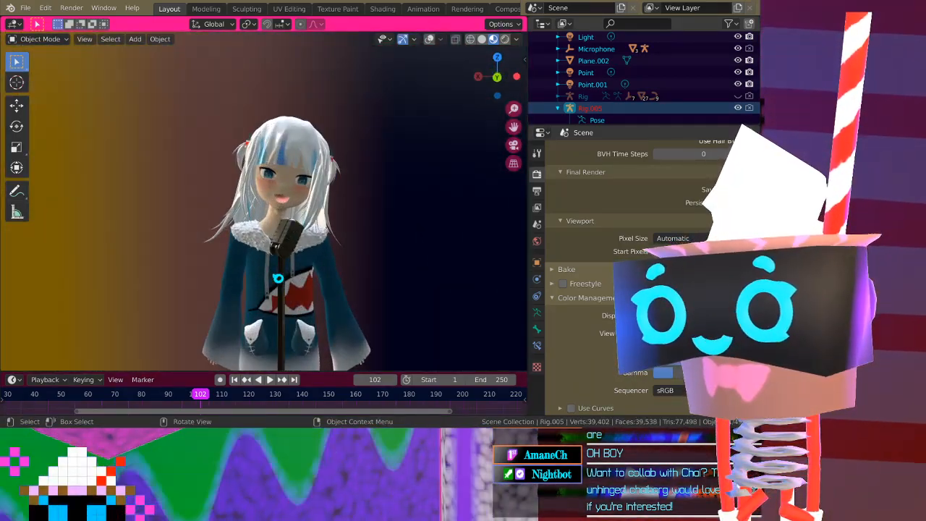
pyautogui.click(29, 8)
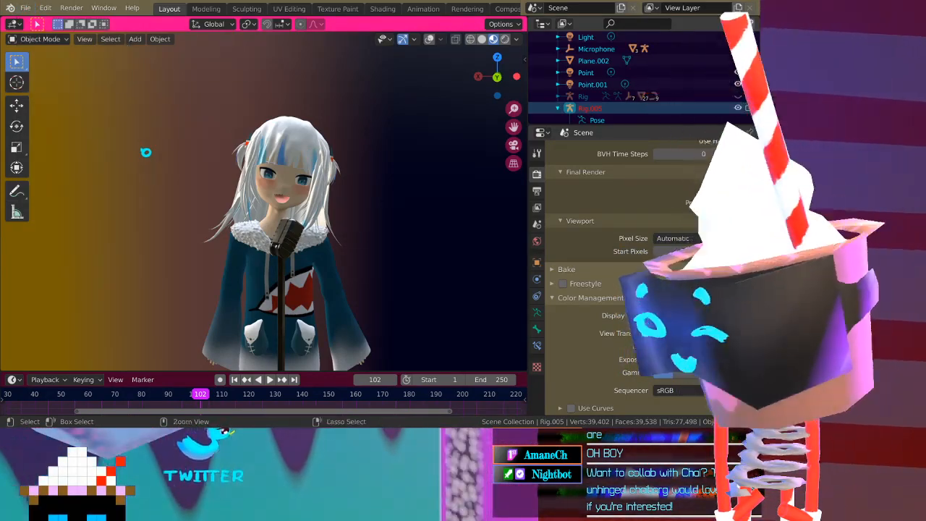
pyautogui.hotkey('ctrl', 's')
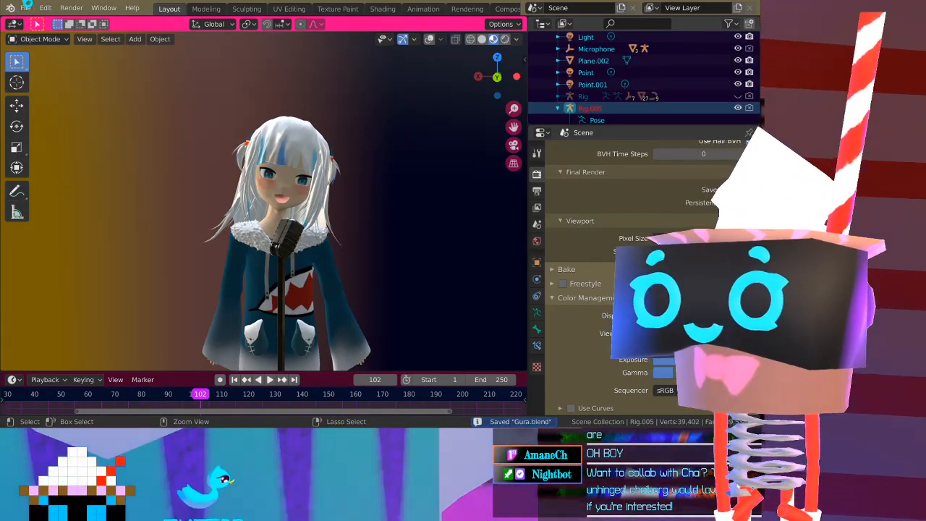
# Reopen Squib.blend from the recently used projects
pyautogui.click(26, 7)
pyautogui.moveTo(72, 45)
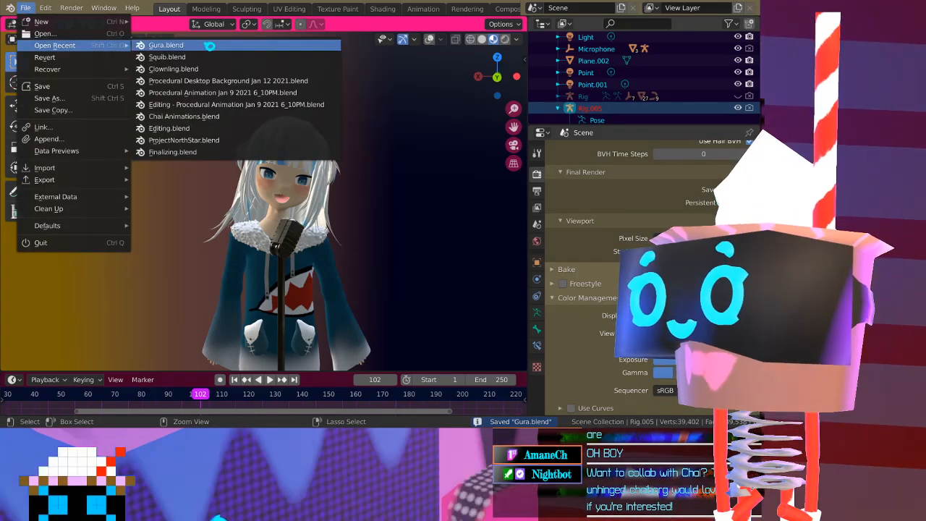
pyautogui.click(209, 58)
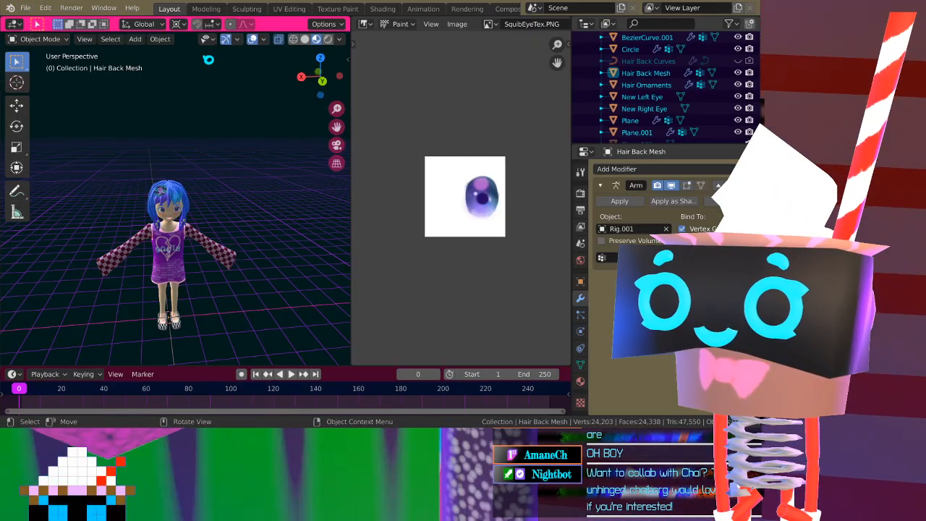
# Examine the Squib character's full figure and face from the front, including a close look at one eye
pyautogui.scroll(6, 179, 224)
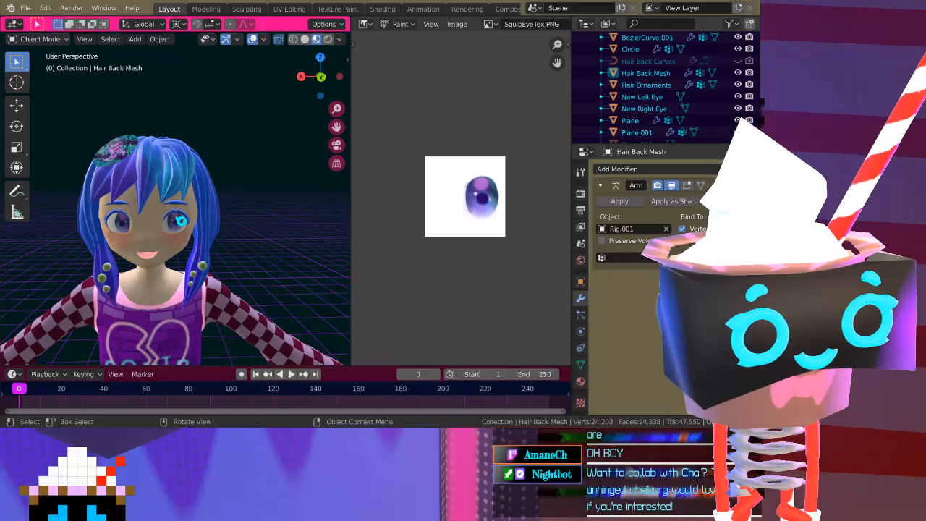
pyautogui.scroll(-5, 172, 252)
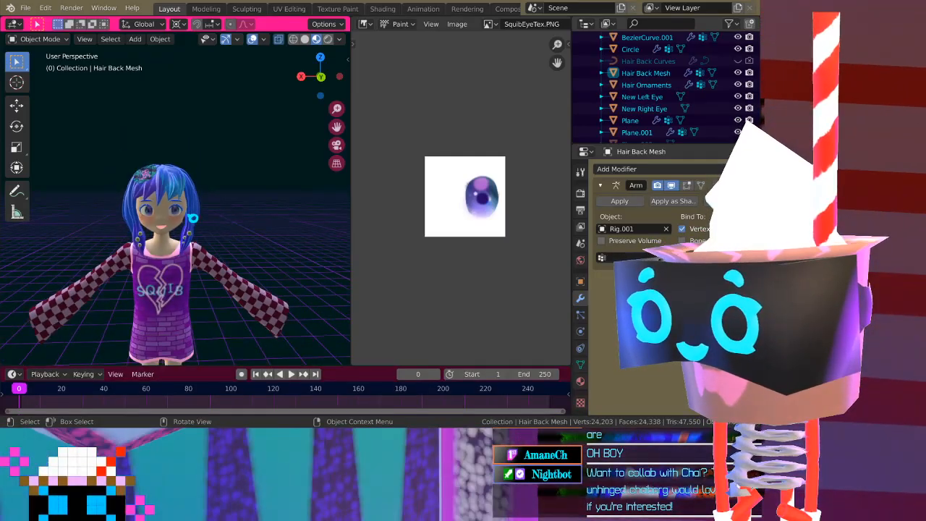
pyautogui.moveTo(171, 252); pyautogui.dragTo(203, 230, button='middle')
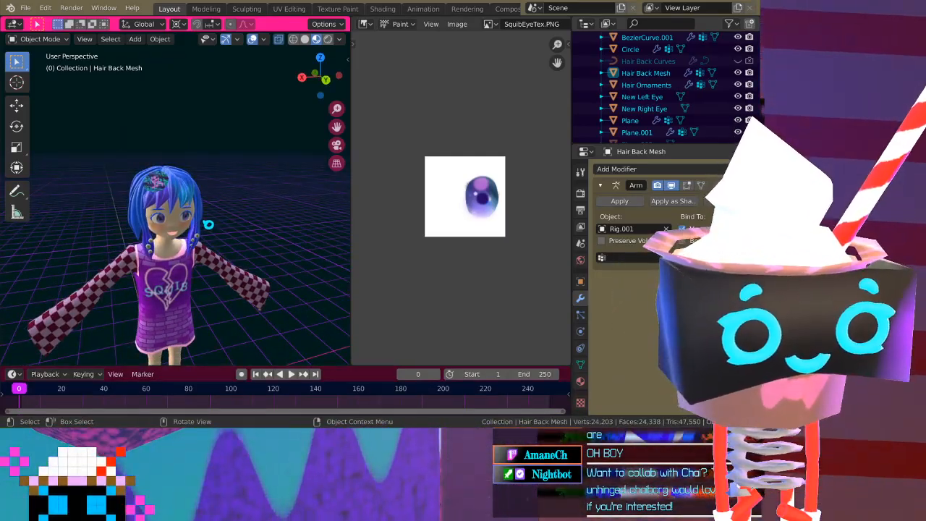
pyautogui.scroll(-2, 208, 225)
pyautogui.moveTo(208, 224); pyautogui.dragTo(275, 185, button='middle')
pyautogui.scroll(4, 191, 204)
pyautogui.moveTo(192, 203); pyautogui.dragTo(121, 266, button='middle')
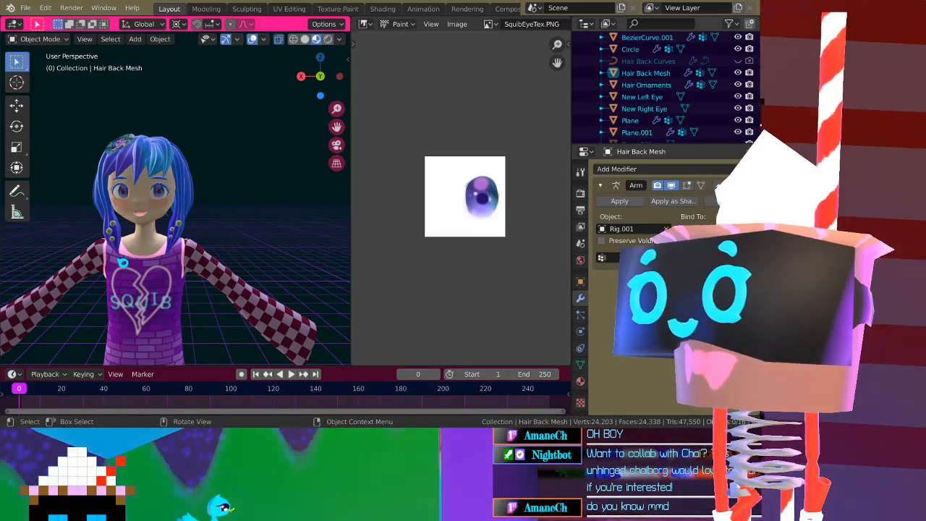
pyautogui.scroll(5, 161, 209)
pyautogui.keyDown('shift'); pyautogui.moveTo(161, 209); pyautogui.dragTo(235, 219, button='middle'); pyautogui.keyUp('shift')
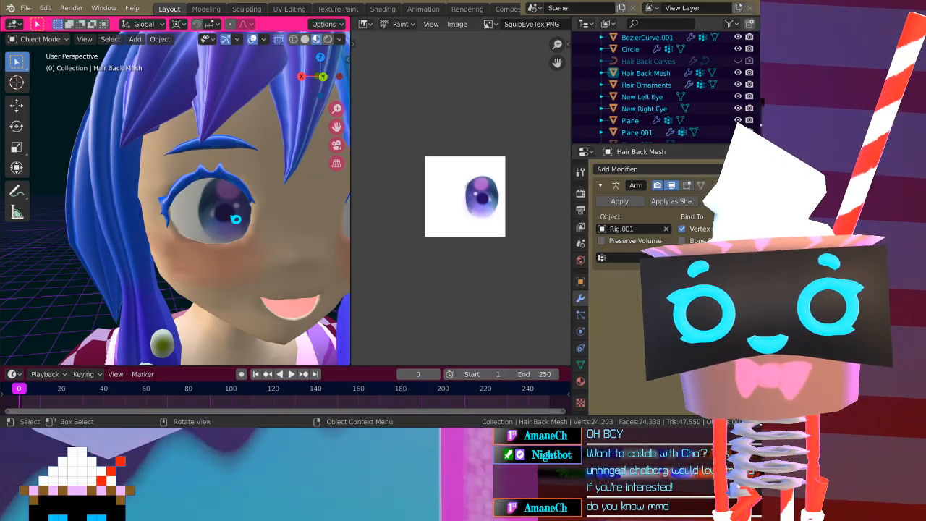
pyautogui.scroll(-11, 235, 218)
pyautogui.keyDown('shift'); pyautogui.moveTo(239, 208); pyautogui.dragTo(211, 196, button='middle'); pyautogui.keyUp('shift')
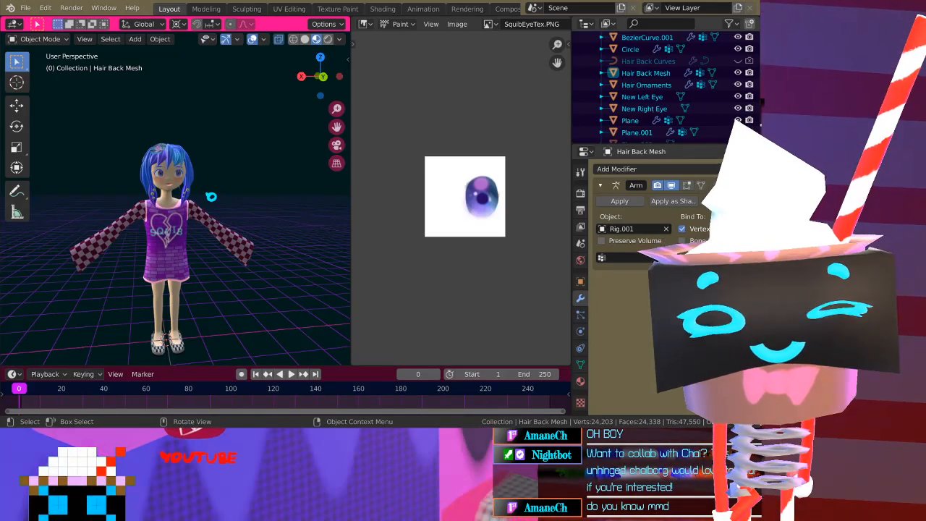
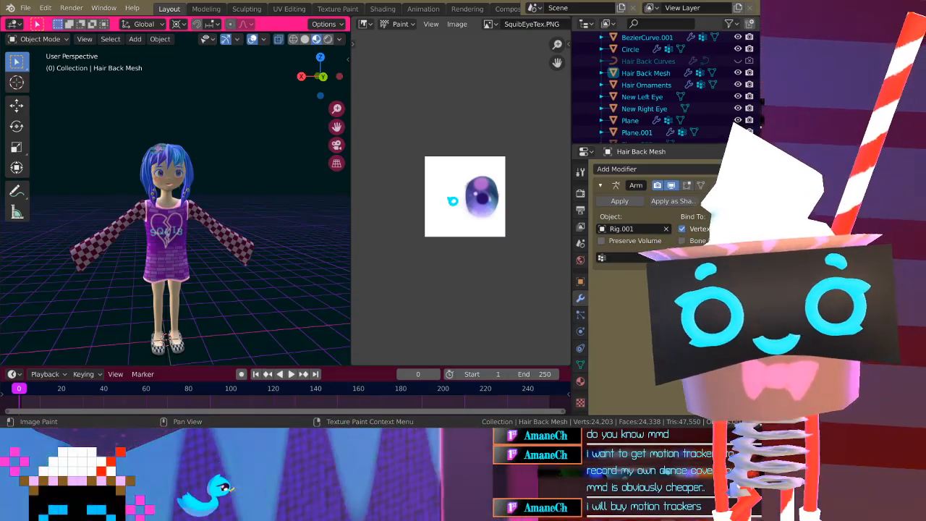
# Examine the eyes and the selected eyelash mesh up close from the front and three-quarter angles
pyautogui.scroll(2, 452, 200)
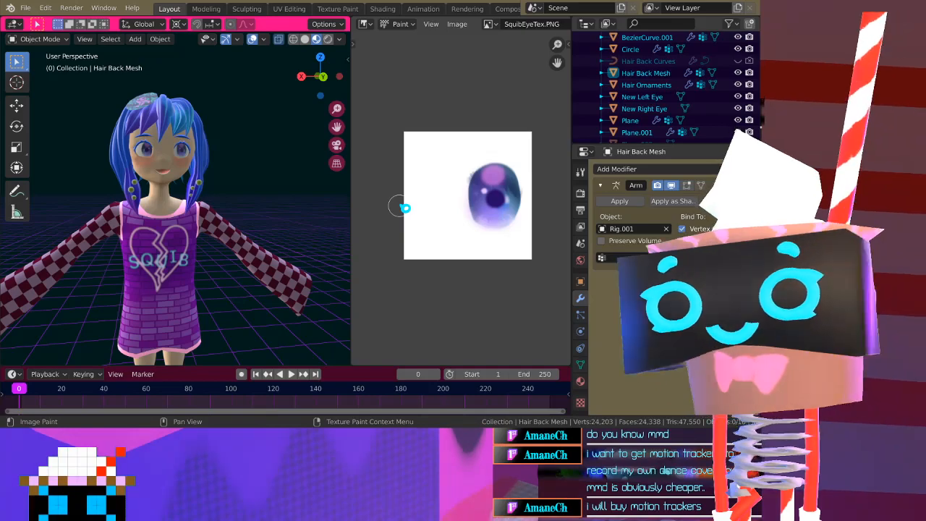
pyautogui.scroll(2, 176, 190)
pyautogui.moveTo(174, 182); pyautogui.dragTo(186, 211, button='middle')
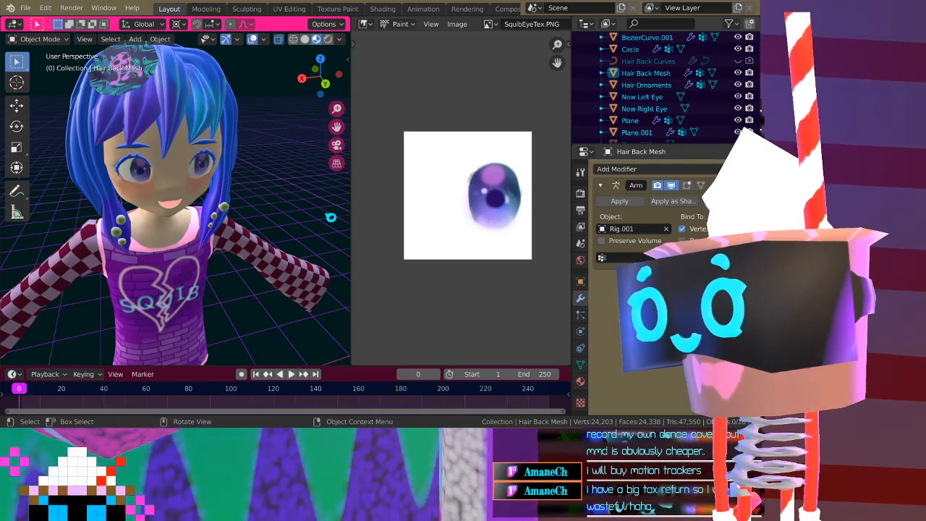
pyautogui.moveTo(231, 212); pyautogui.dragTo(252, 215, button='middle')
pyautogui.scroll(6, 227, 196)
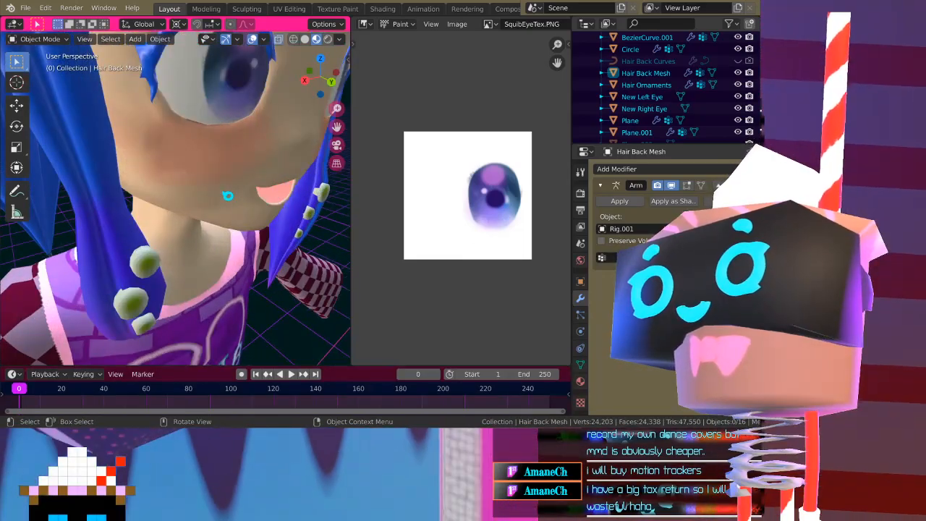
pyautogui.scroll(-4, 227, 195)
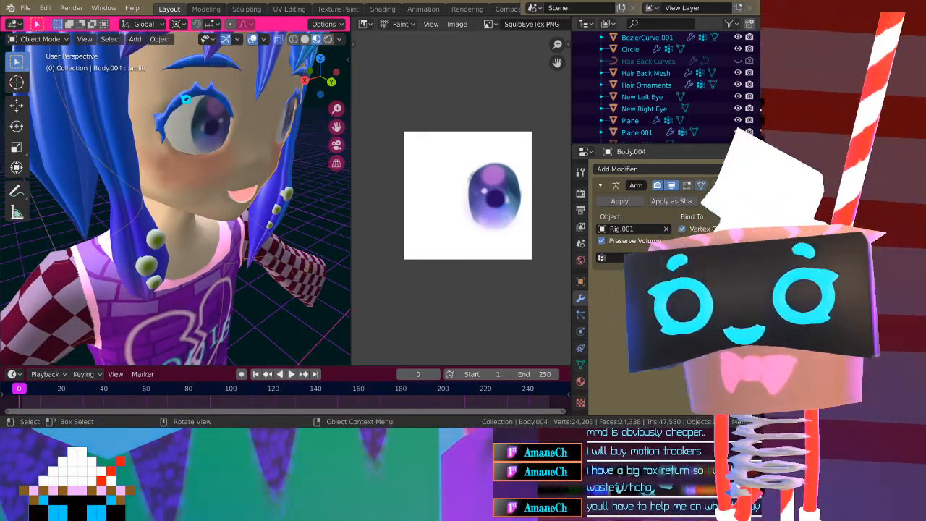
pyautogui.click(204, 107)
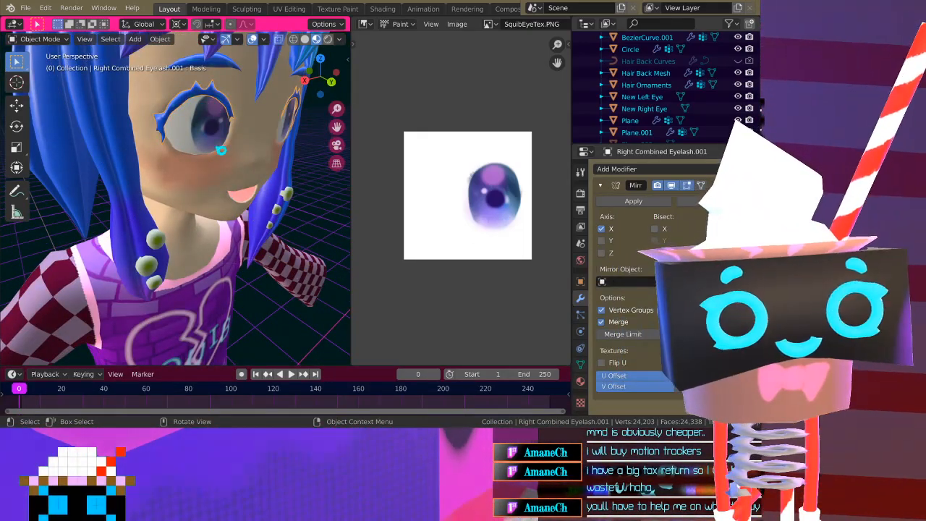
pyautogui.press('KP_Decimal')
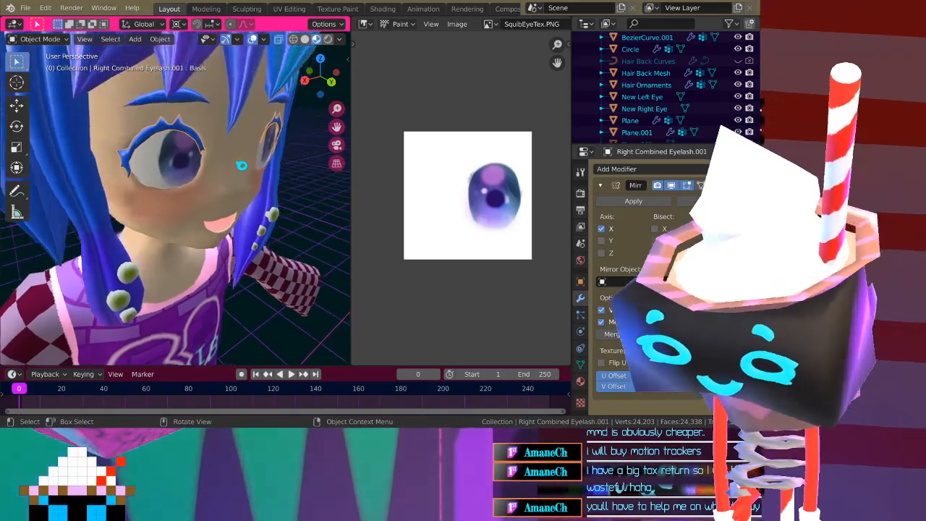
pyautogui.moveTo(237, 149)
pyautogui.mouseDown(button='middle')
pyautogui.moveTo(242, 124)
pyautogui.moveTo(213, 119)
pyautogui.moveTo(237, 161)
pyautogui.mouseUp(button='middle')
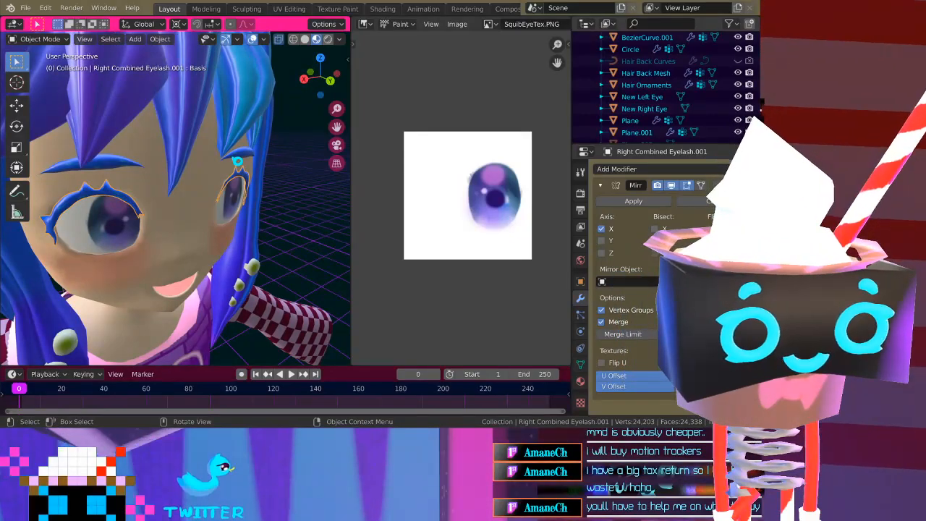
pyautogui.moveTo(237, 149); pyautogui.dragTo(103, 187, button='middle')
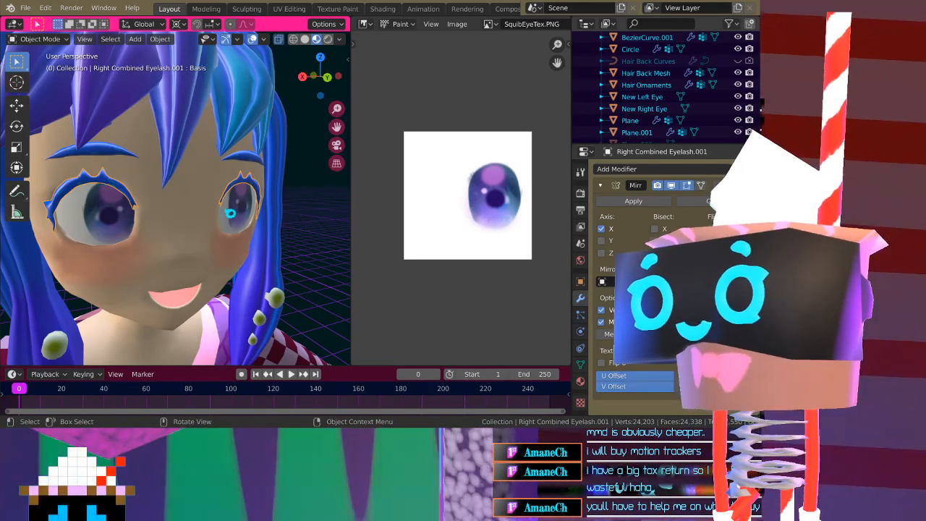
# Deselect the eyelash mesh and save the Squib.blend project
pyautogui.click(321, 219)
pyautogui.scroll(-2, 320, 218)
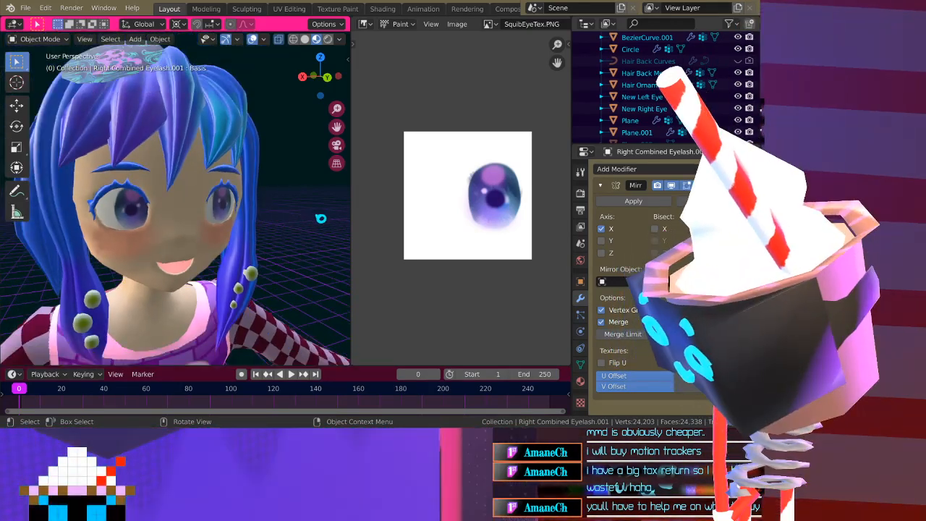
pyautogui.press('super')
pyautogui.press('super')
pyautogui.hotkey('ctrl', 's')
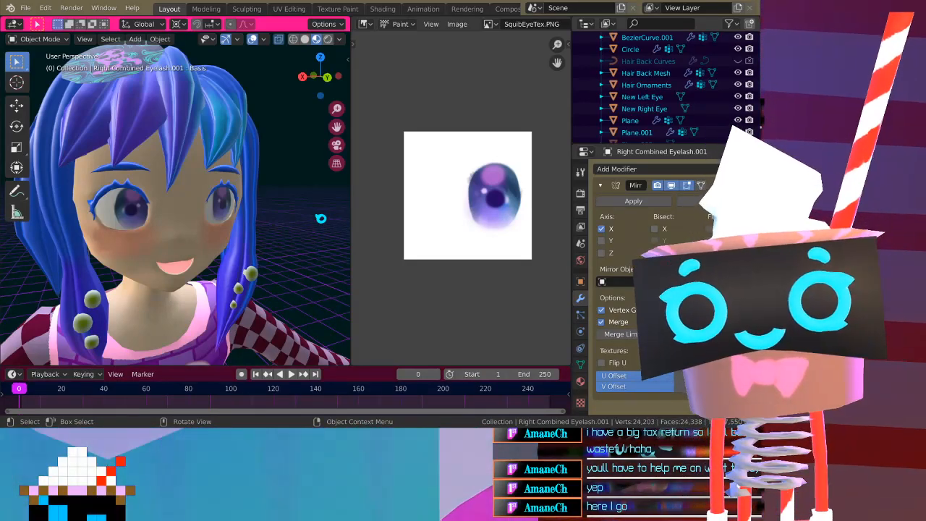
# Examine the character's face, hair and shirt at varying distances, circling around to the back of the head
pyautogui.scroll(-5, 128, 90)
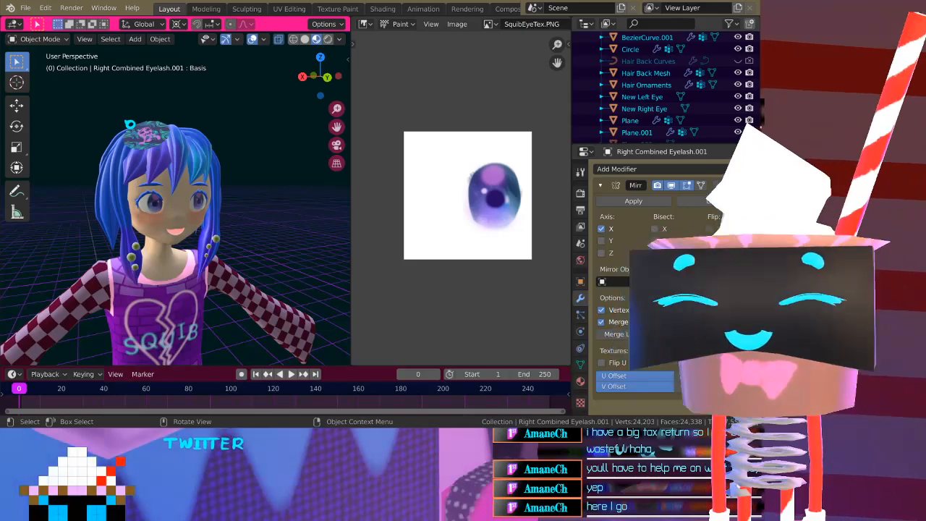
pyautogui.scroll(-2, 129, 125)
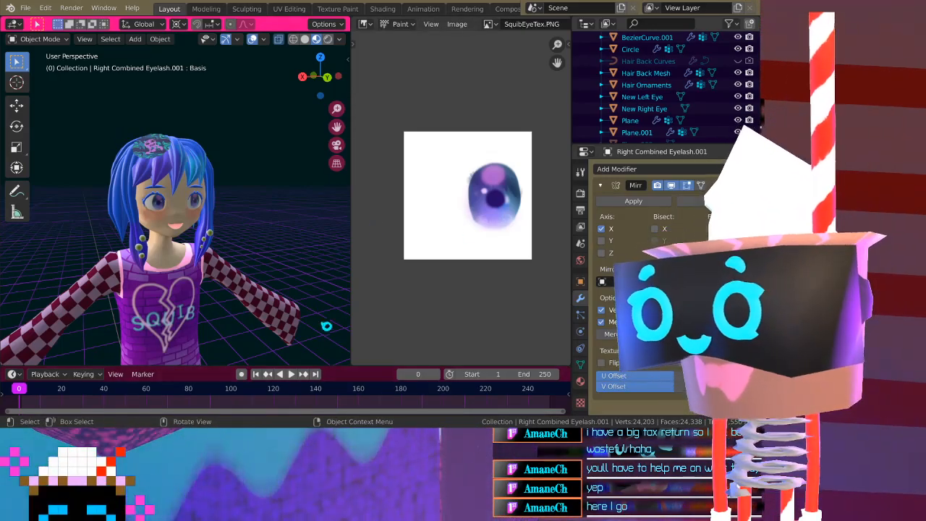
pyautogui.scroll(3, 256, 274)
pyautogui.keyDown('shift'); pyautogui.moveTo(255, 275); pyautogui.dragTo(277, 177, button='middle'); pyautogui.keyUp('shift')
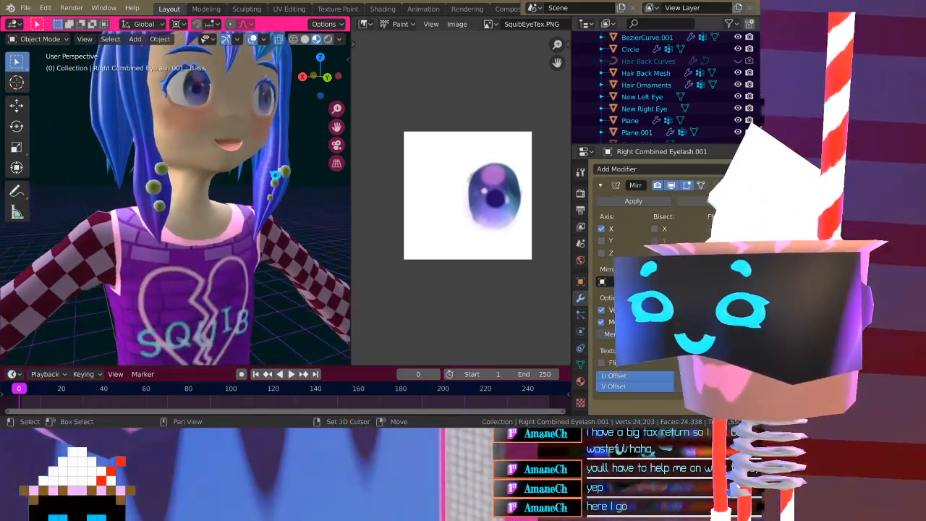
pyautogui.scroll(3, 149, 185)
pyautogui.moveTo(151, 188); pyautogui.dragTo(181, 201, button='middle')
pyautogui.scroll(-2, 177, 202)
pyautogui.scroll(3, 89, 248)
pyautogui.scroll(-3, 105, 225)
pyautogui.moveTo(105, 224); pyautogui.dragTo(289, 281, button='middle')
# Enter Edit Mode on the Hair Back Mesh and select a single vertex near the crown of the head
pyautogui.click(167, 176)
pyautogui.scroll(1, 167, 176)
pyautogui.moveTo(137, 186); pyautogui.dragTo(189, 172, button='middle')
pyautogui.keyDown('shift'); pyautogui.moveTo(208, 123); pyautogui.dragTo(186, 306, button='middle'); pyautogui.keyUp('shift')
pyautogui.press('Tab')
pyautogui.keyDown('shift'); pyautogui.moveTo(189, 140); pyautogui.dragTo(194, 208, button='middle'); pyautogui.keyUp('shift')
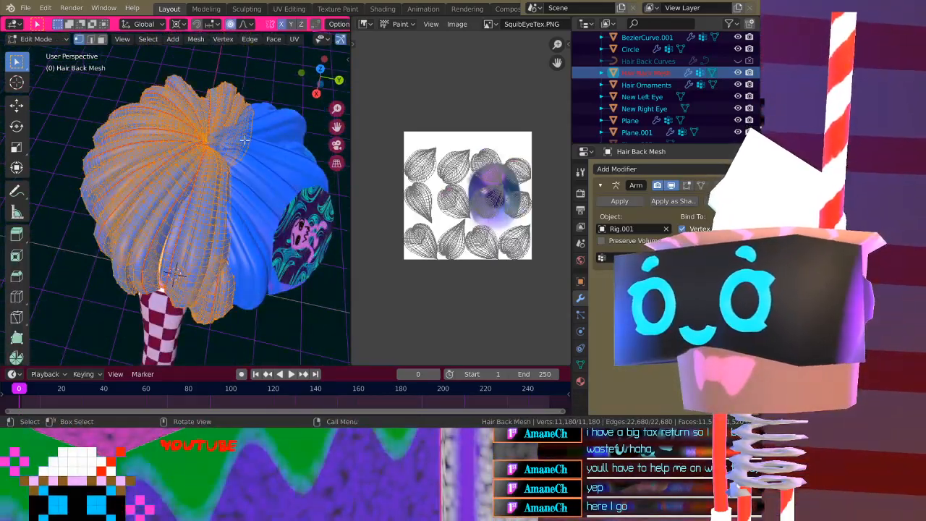
pyautogui.click(189, 101)
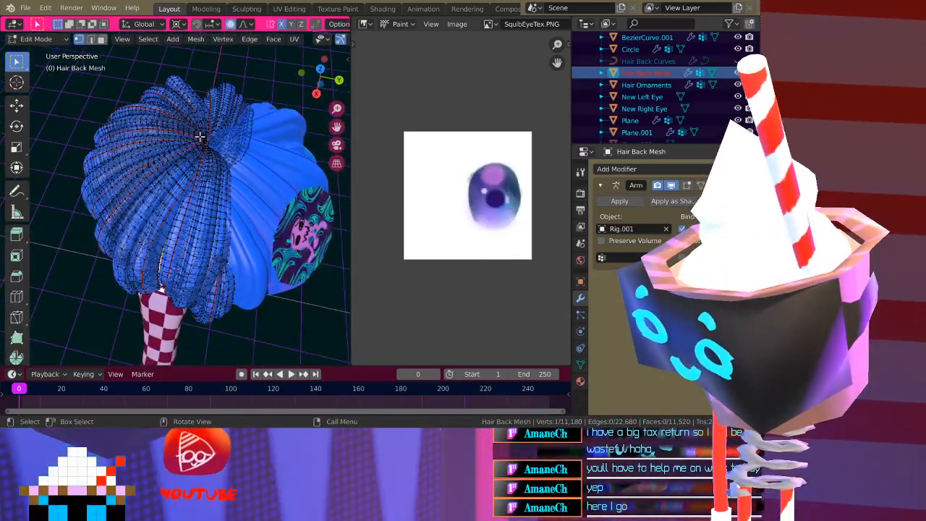
pyautogui.press('g')
pyautogui.click(213, 144)
pyautogui.hotkey('ctrl', 'z')
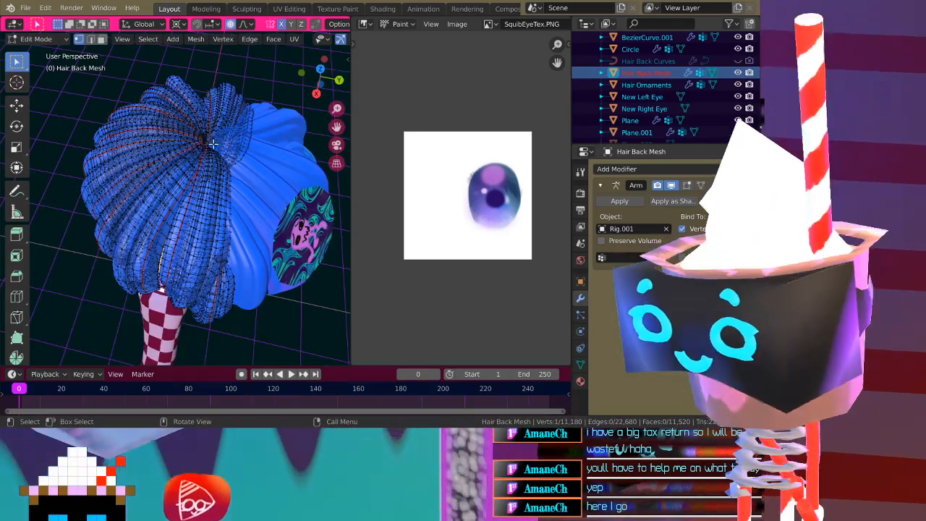
# Try moving the crown vertex alone and with proportional editing at sizes 0.08 and 0.20, undoing each move
pyautogui.press('g')
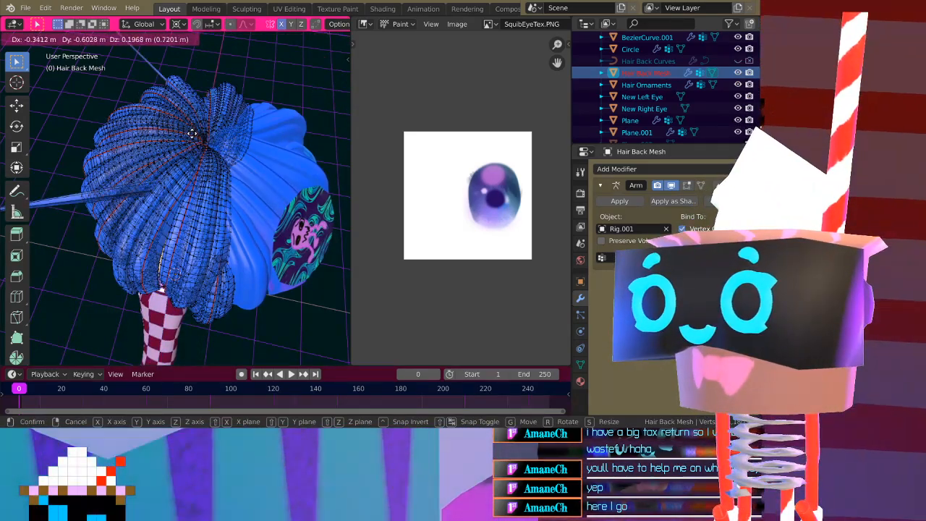
pyautogui.click(211, 134)
pyautogui.hotkey('ctrl', 'z')
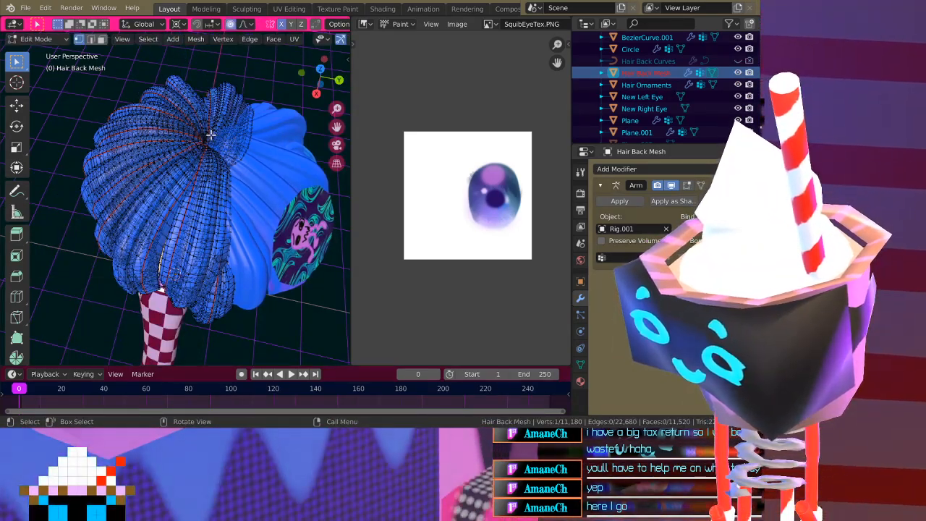
pyautogui.press('g')
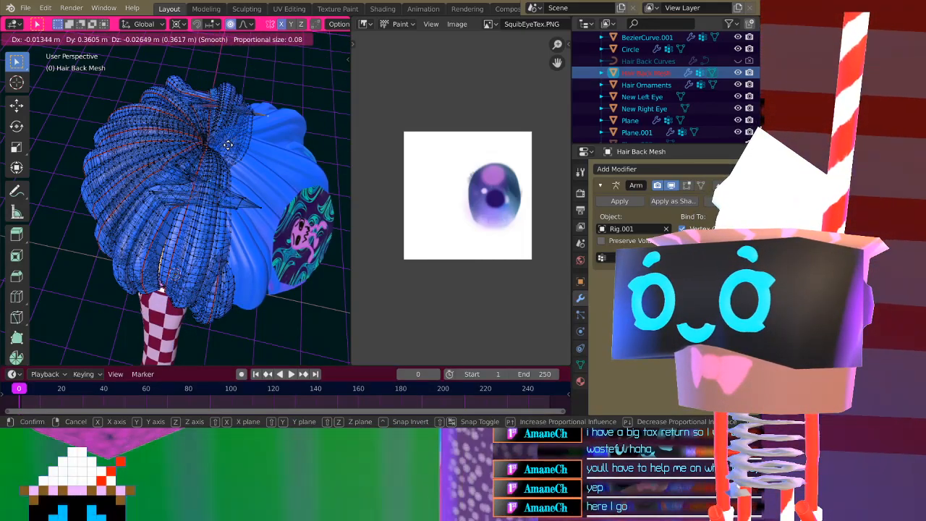
pyautogui.click(204, 121)
pyautogui.hotkey('ctrl', 'z')
pyautogui.moveTo(205, 121); pyautogui.dragTo(199, 210, button='middle')
pyautogui.press('g')
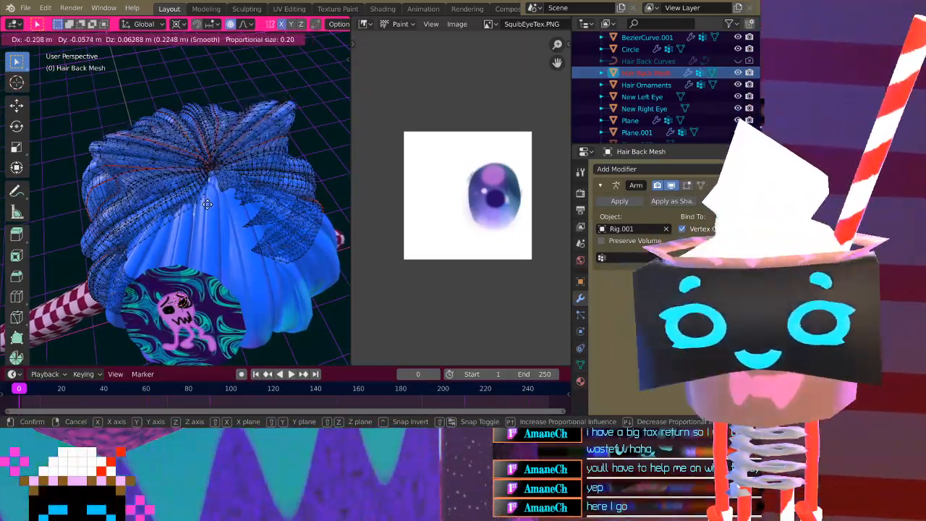
pyautogui.click(206, 204)
pyautogui.hotkey('ctrl', 'z')
# Turn off X-ray display for the back hair mesh while facing the gap between the rear strands
pyautogui.moveTo(206, 204); pyautogui.dragTo(194, 124, button='middle')
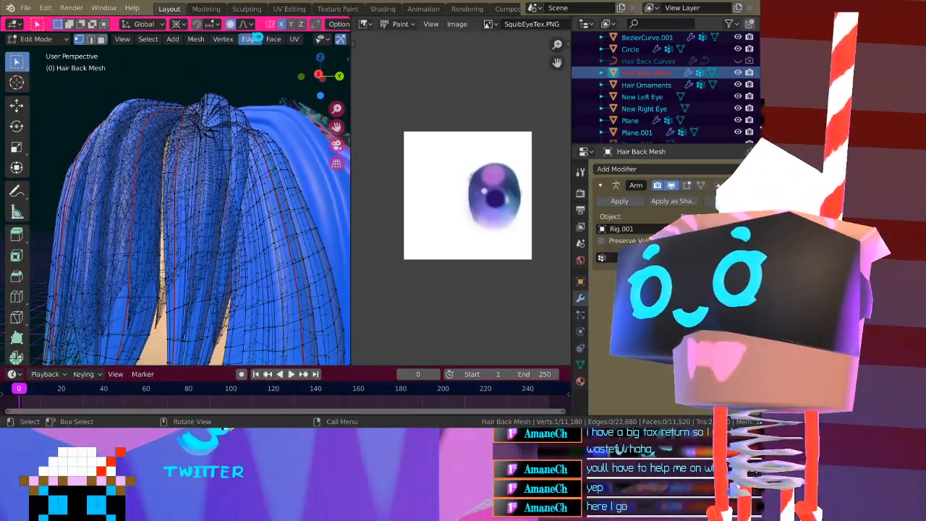
pyautogui.scroll(-5, 257, 39)
pyautogui.click(280, 39)
pyautogui.moveTo(246, 101); pyautogui.dragTo(215, 125, button='middle')
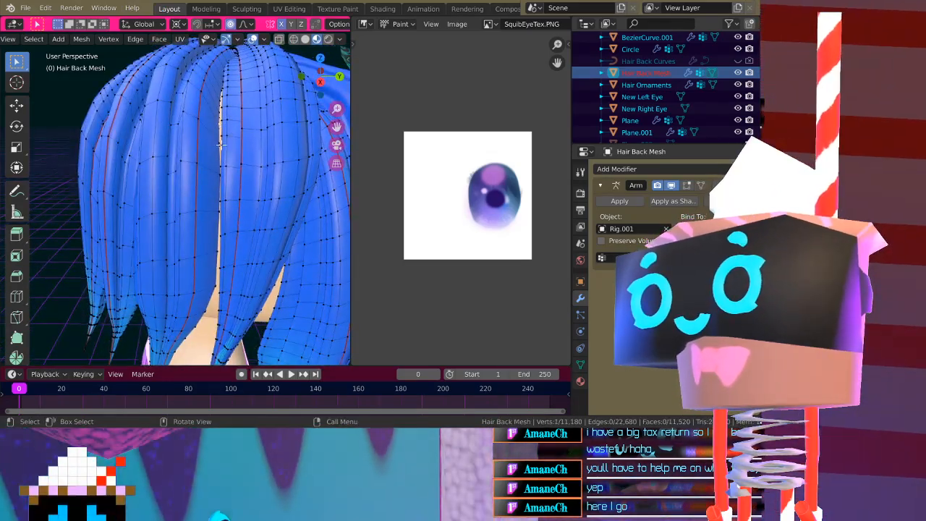
# Try moving the selected vertex along the X axis with proportional editing at size 0.20, and undo it
pyautogui.press('g')
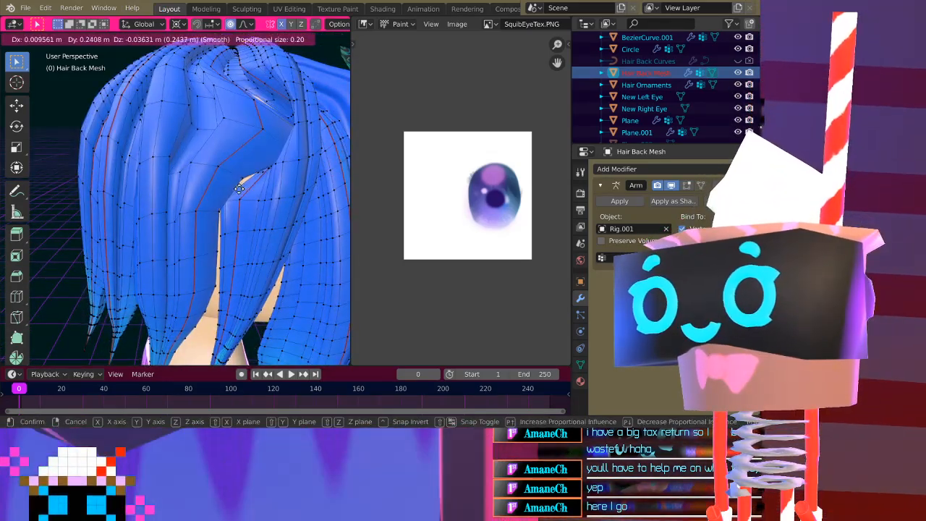
pyautogui.press('x')
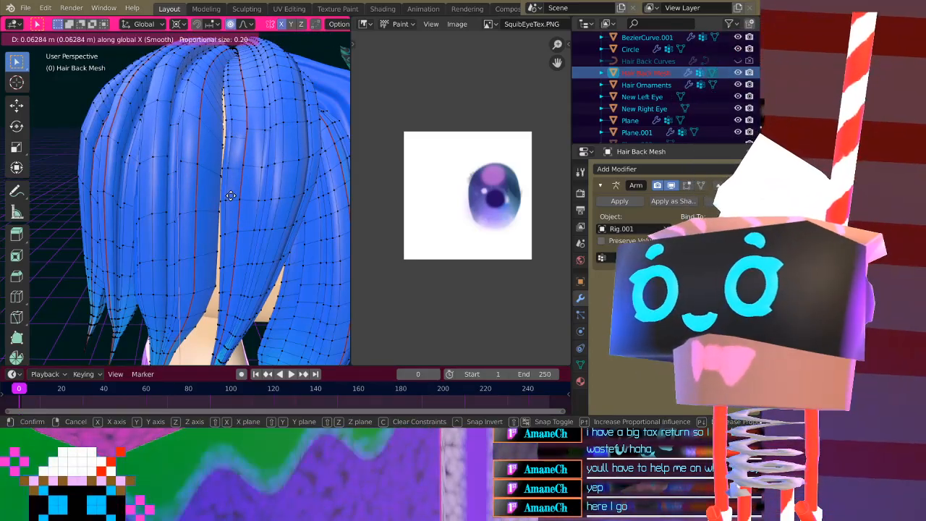
pyautogui.click(206, 208)
pyautogui.hotkey('ctrl', 'z')
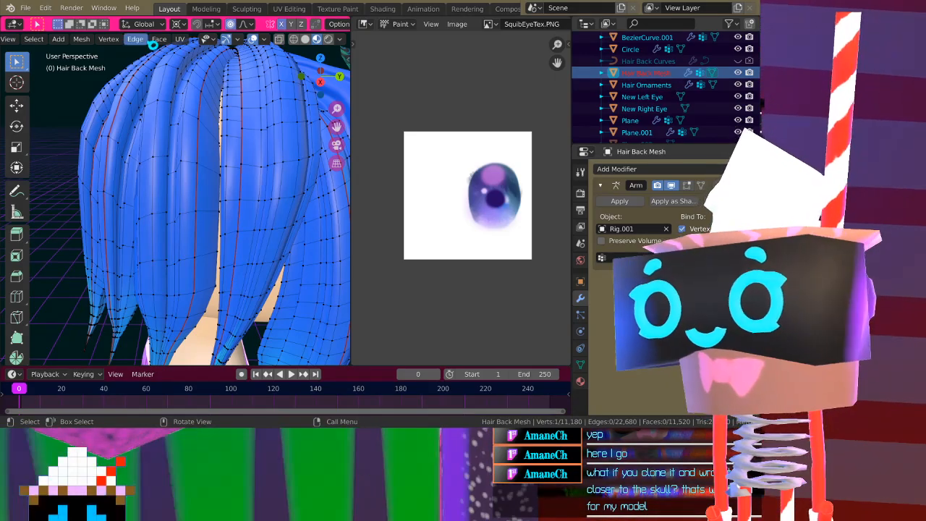
# Try moving the selected vertex freely and along the Z axis with proportional editing, undoing both moves
pyautogui.press('g')
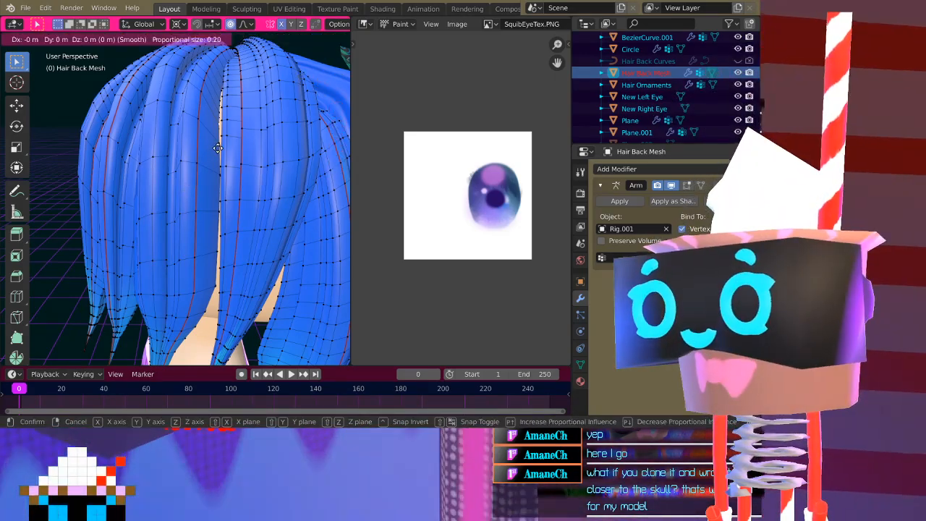
pyautogui.click(206, 134)
pyautogui.hotkey('ctrl', 'z')
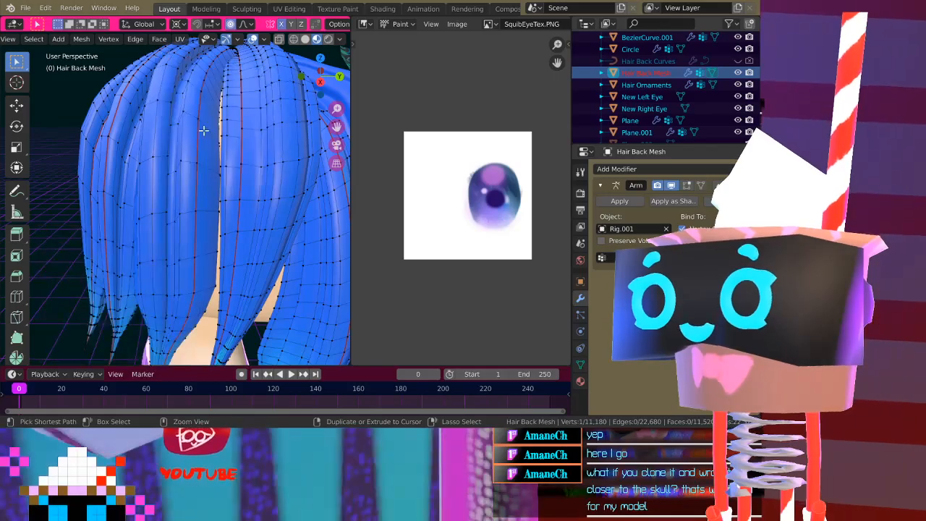
pyautogui.press('g')
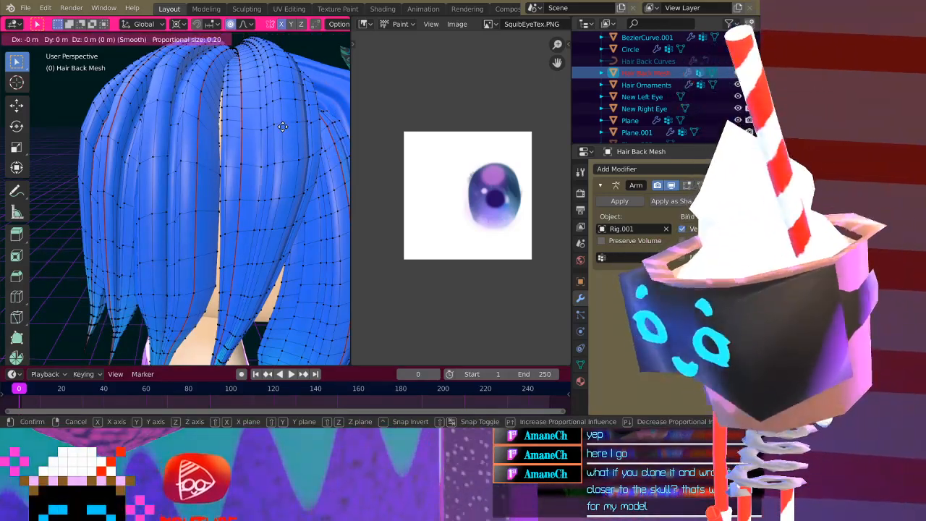
pyautogui.press('z')
pyautogui.click(305, 109)
pyautogui.hotkey('ctrl', 'z')
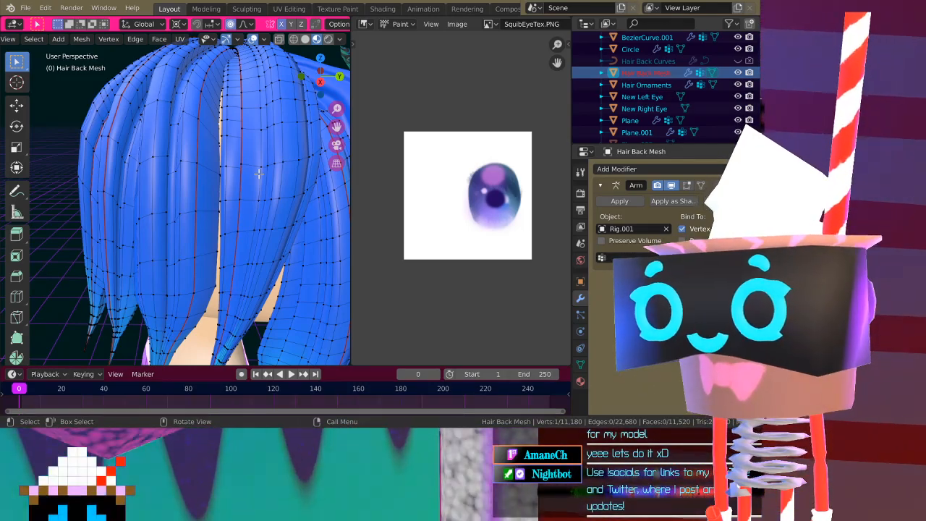
# Try scaling the hair around the selected vertex uniformly and, with the pivot at Median Point, along Y, and undo it
pyautogui.press('s')
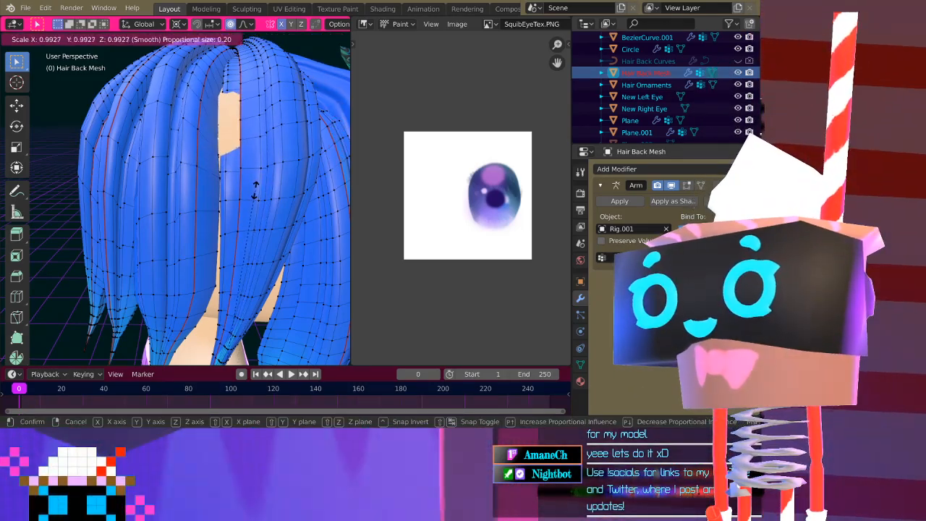
pyautogui.click(258, 185)
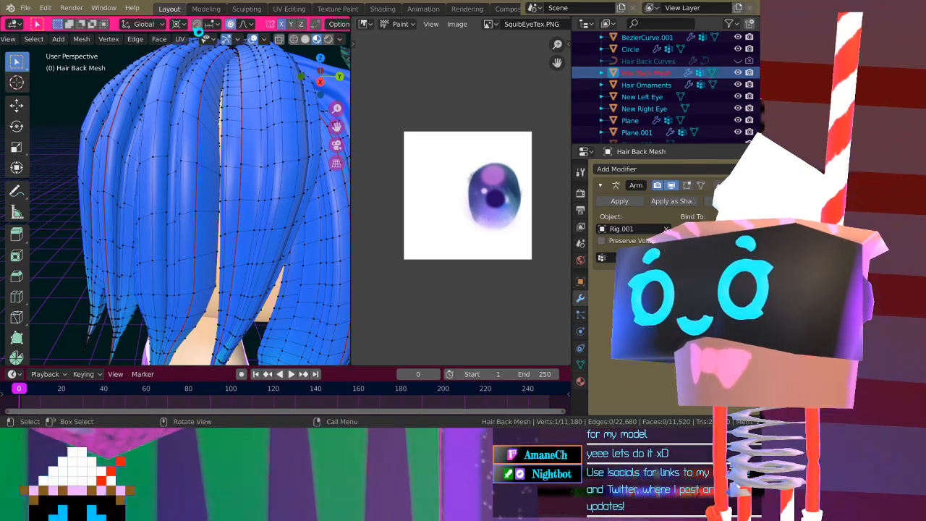
pyautogui.click(179, 25)
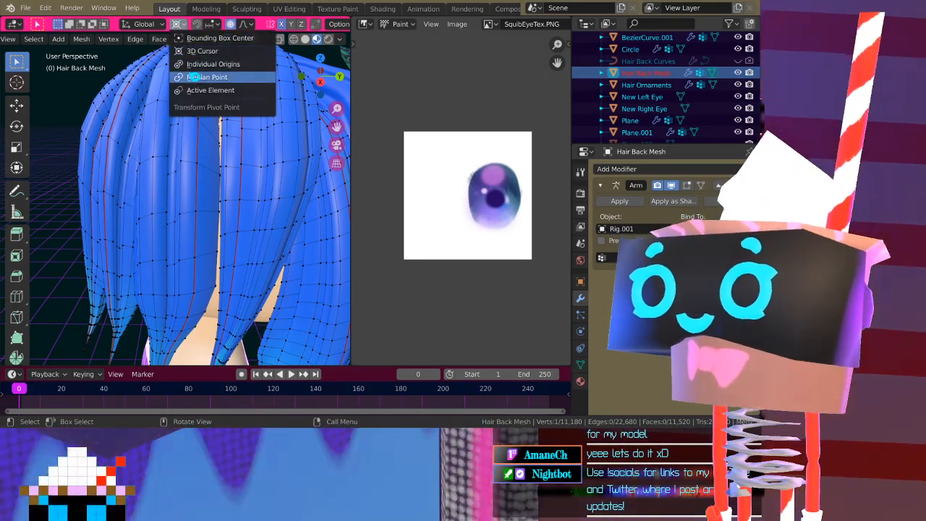
pyautogui.click(200, 77)
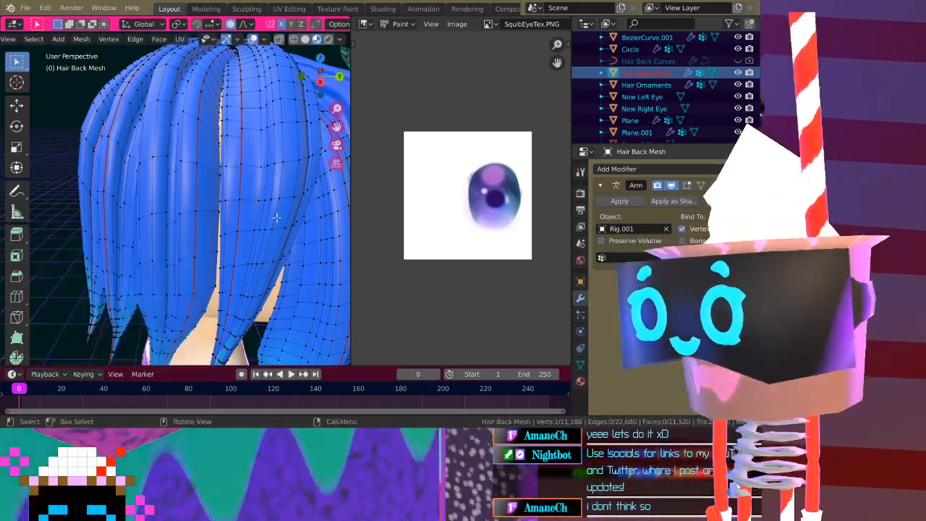
pyautogui.press('s')
pyautogui.press('y')
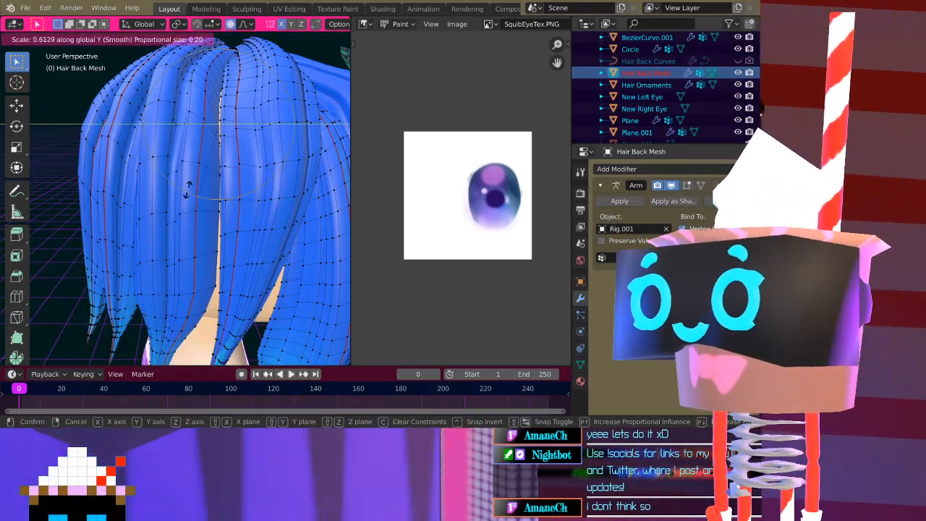
pyautogui.click(207, 191)
pyautogui.hotkey('ctrl', 'z')
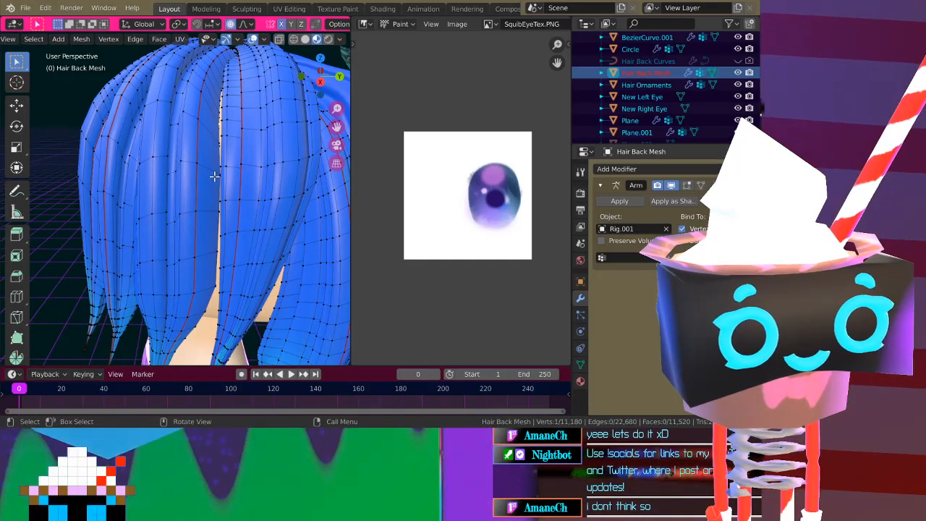
# Try moving the selected vertex along the Y axis with proportional editing reduced to size 0.15, and undo it
pyautogui.moveTo(224, 153); pyautogui.dragTo(156, 143, button='middle')
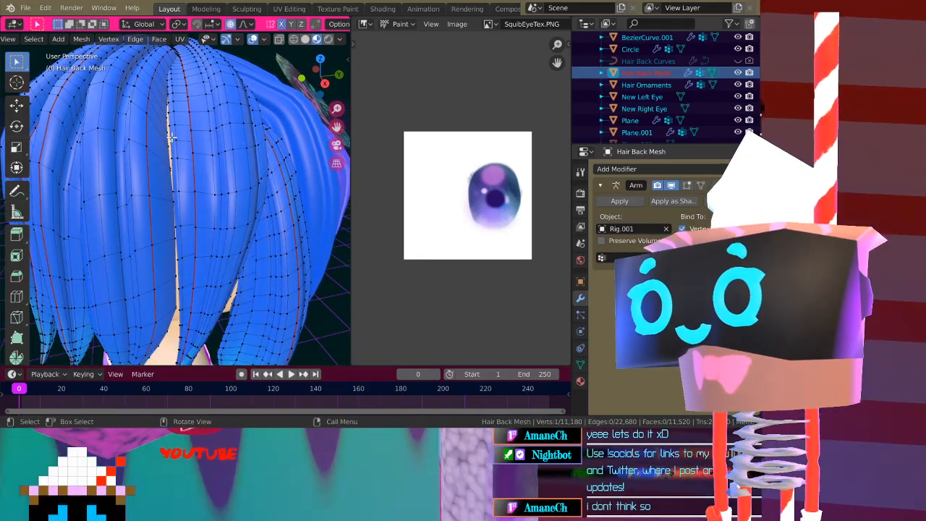
pyautogui.press('g')
pyautogui.press('x')
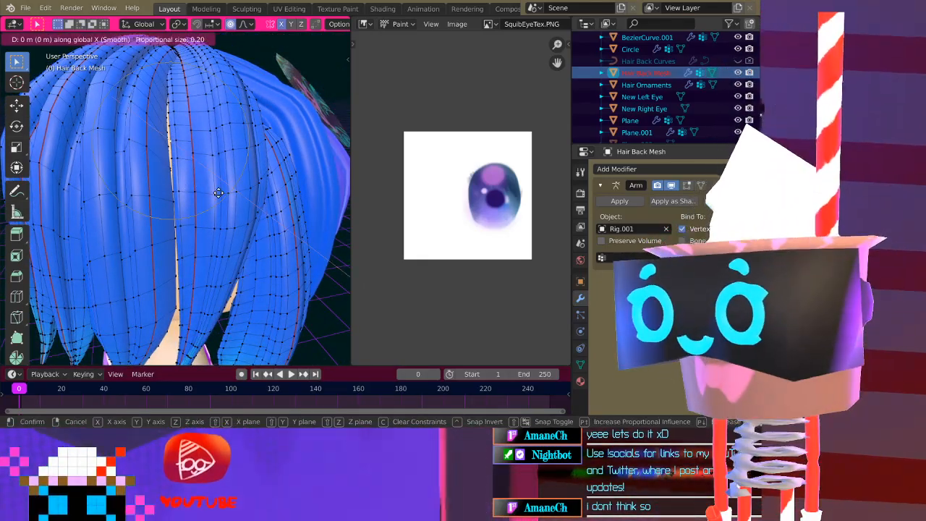
pyautogui.press('y')
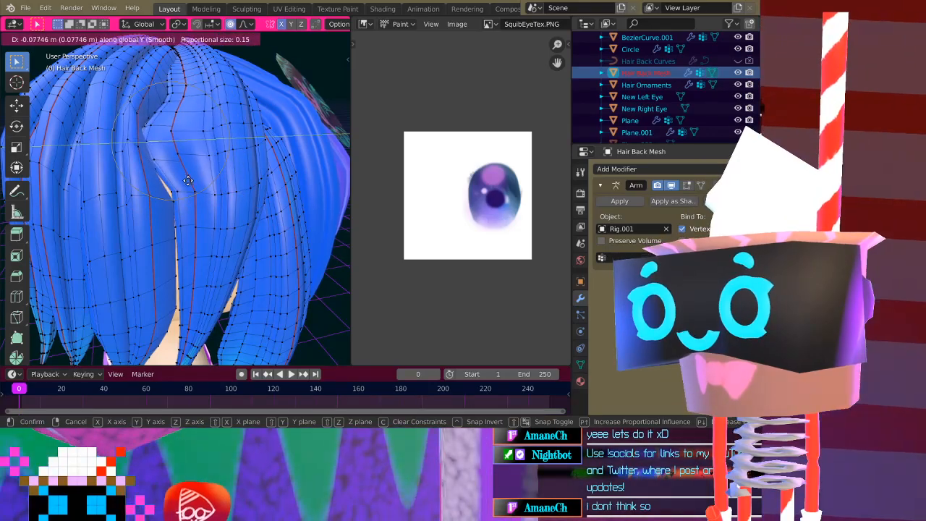
pyautogui.click(204, 192)
pyautogui.hotkey('ctrl', 'z')
# Try moving the vertex beside the rear gap freely with proportional editing at size 0.15, and undo it
pyautogui.moveTo(205, 192)
pyautogui.mouseDown(button='middle')
pyautogui.moveTo(232, 184)
pyautogui.moveTo(205, 179)
pyautogui.mouseUp(button='middle')
pyautogui.press('g')
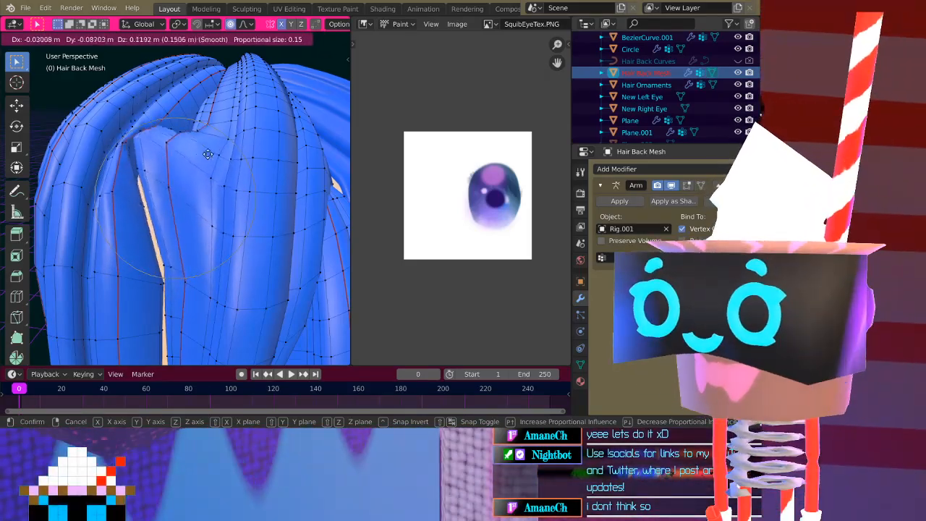
pyautogui.click(228, 189)
pyautogui.hotkey('ctrl', 'z')
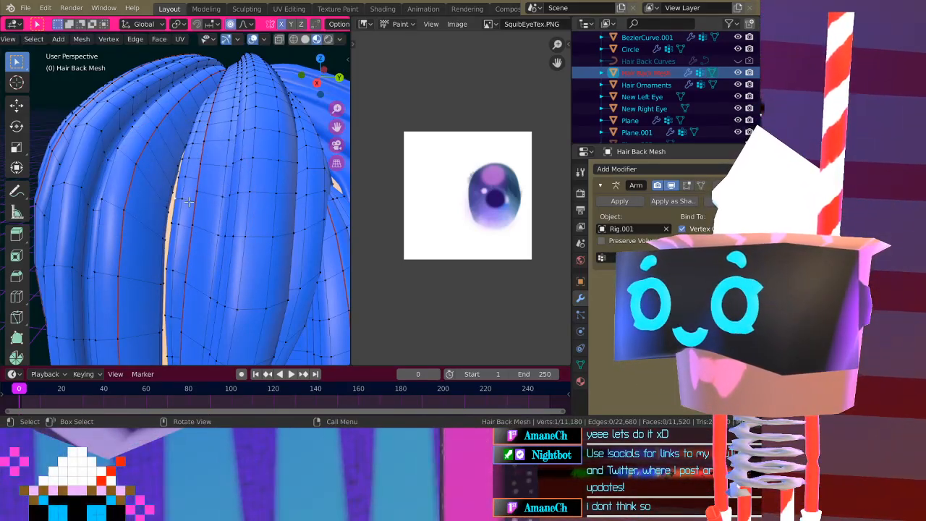
# Select the whole linked hair strand beside the rear gap, separate it into its own object, and open that object in Edit Mode
pyautogui.press('l')
pyautogui.press('p')
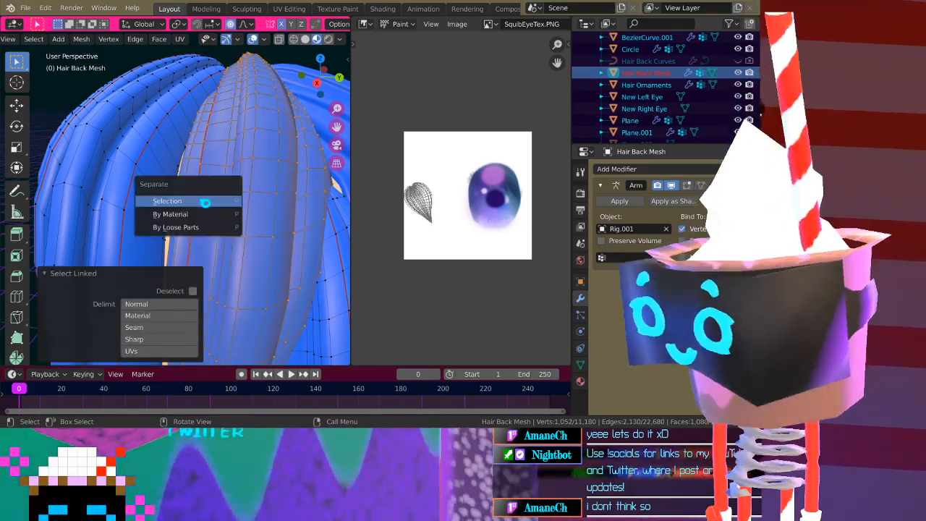
pyautogui.click(199, 201)
pyautogui.press('Tab')
pyautogui.click(201, 200)
pyautogui.press('Tab')
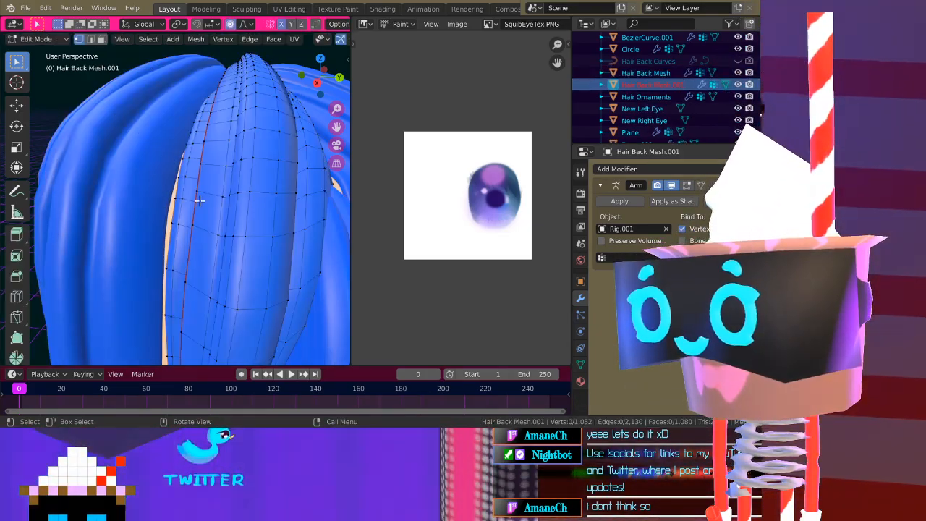
# Undo the strand separation, going back to the full Hair Back Mesh with the strand selected
pyautogui.moveTo(160, 208); pyautogui.dragTo(132, 244, button='middle')
pyautogui.click(183, 205)
pyautogui.scroll(-4, 180, 226)
pyautogui.hotkey('ctrl', 'z')
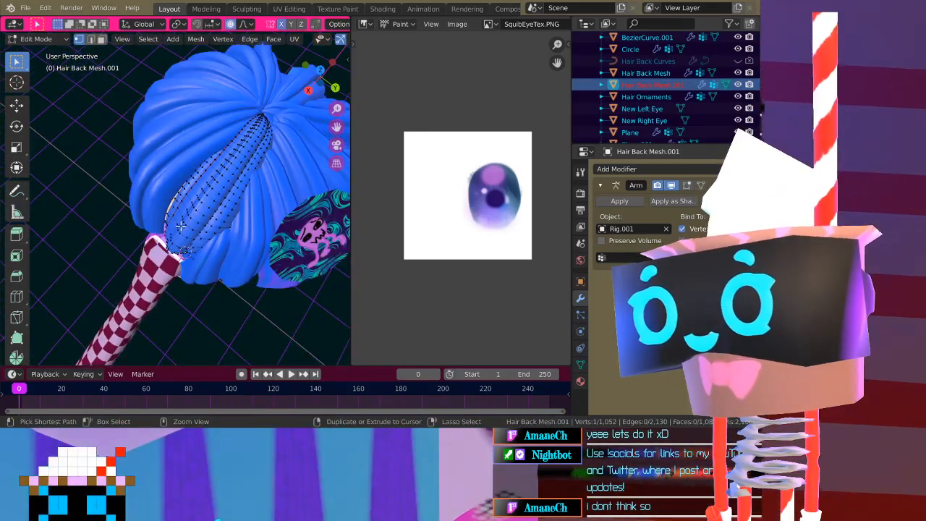
pyautogui.hotkey('ctrl', 'z')
pyautogui.hotkey('ctrl', 'z')
pyautogui.hotkey('ctrl', 'z')
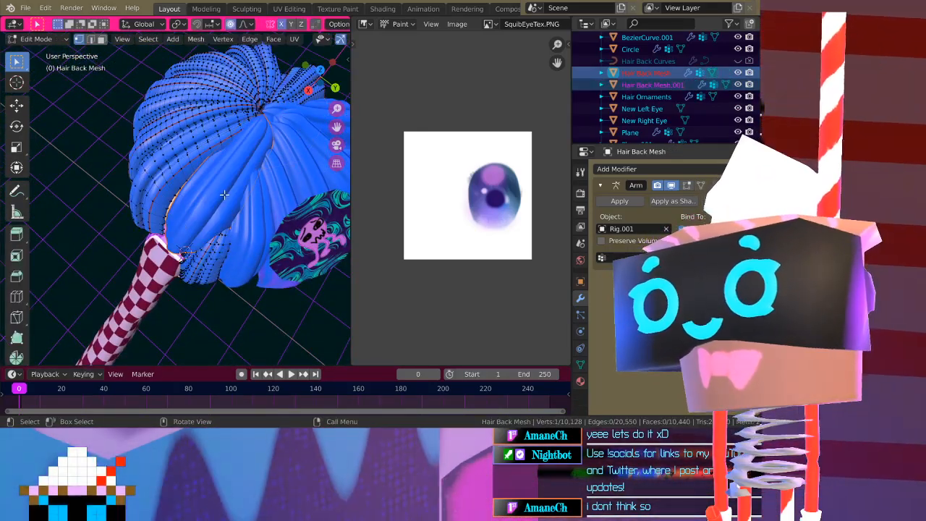
pyautogui.moveTo(228, 205); pyautogui.dragTo(175, 196, button='middle')
pyautogui.hotkey('ctrl', 'z')
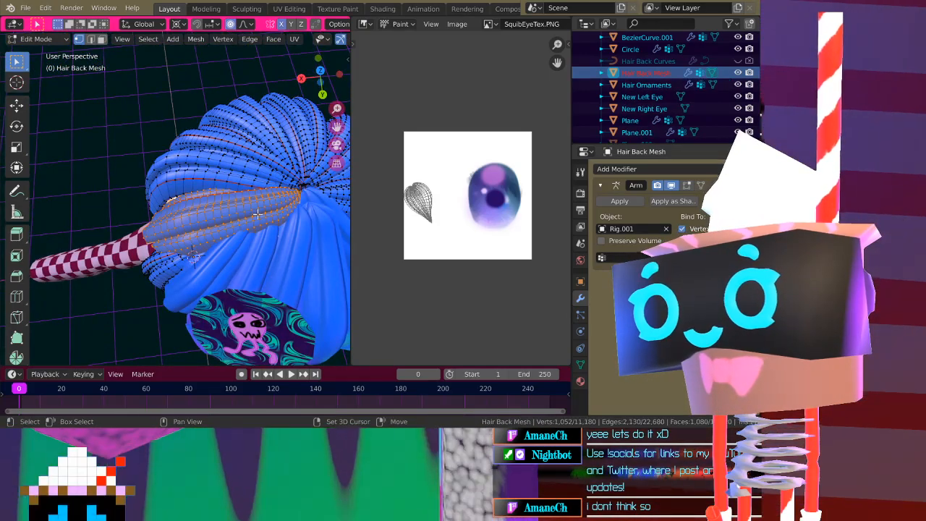
# Add the matching strand on the head's opposite side to the selection, separate both into a new object, and open it in Edit Mode
pyautogui.moveTo(233, 219); pyautogui.dragTo(203, 196, button='middle')
pyautogui.press('l')
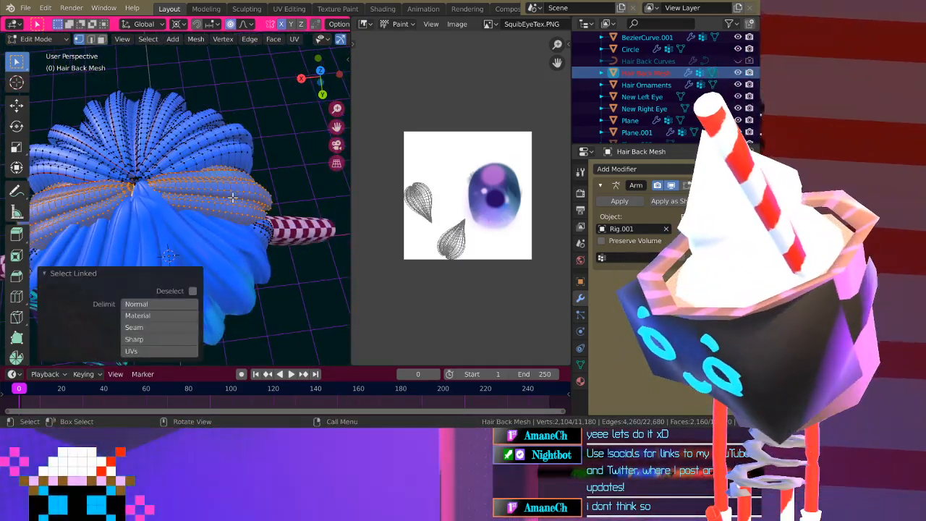
pyautogui.press('p')
pyautogui.click(236, 198)
pyautogui.moveTo(236, 198); pyautogui.dragTo(190, 190, button='middle')
pyautogui.press('Tab')
pyautogui.click(215, 220)
pyautogui.press('Tab')
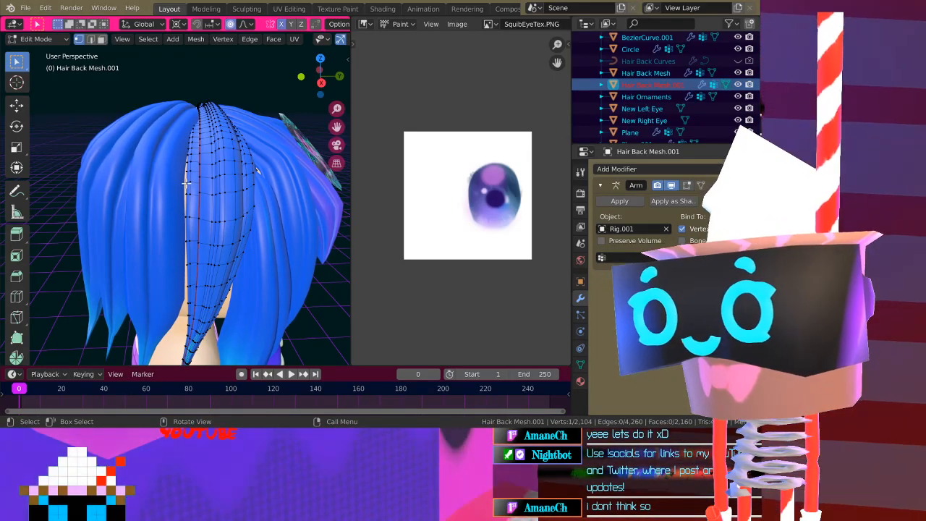
# Try moving a vertex on the separated strand's edge along the Y axis with proportional editing at size 0.01
pyautogui.press('g')
pyautogui.press('y')
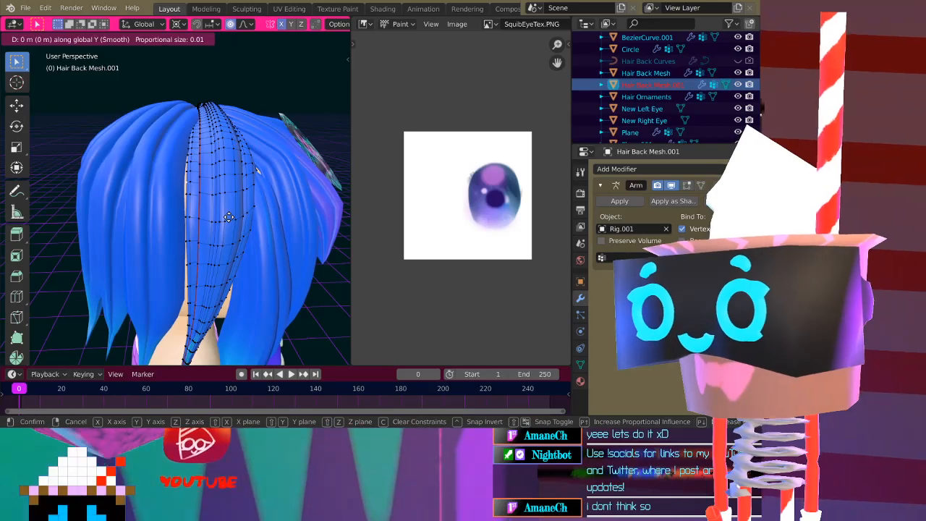
pyautogui.click(230, 220)
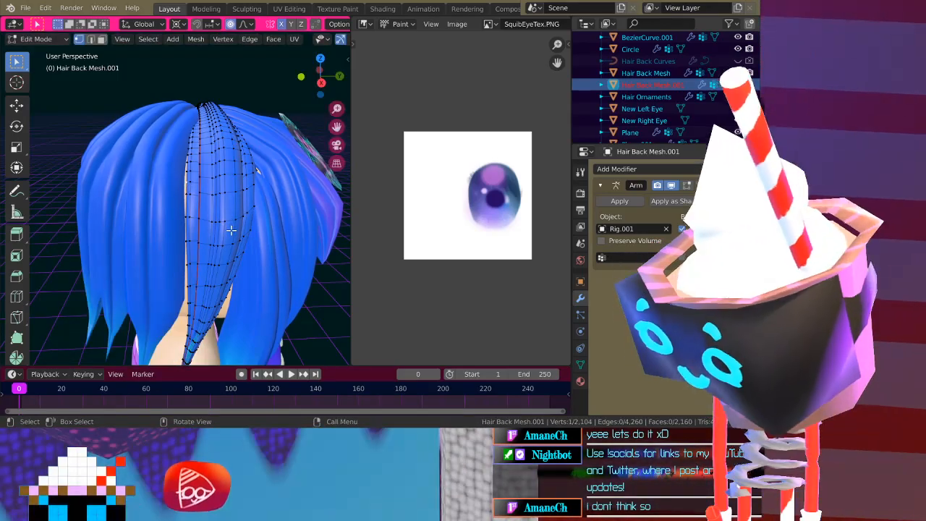
pyautogui.press('o')
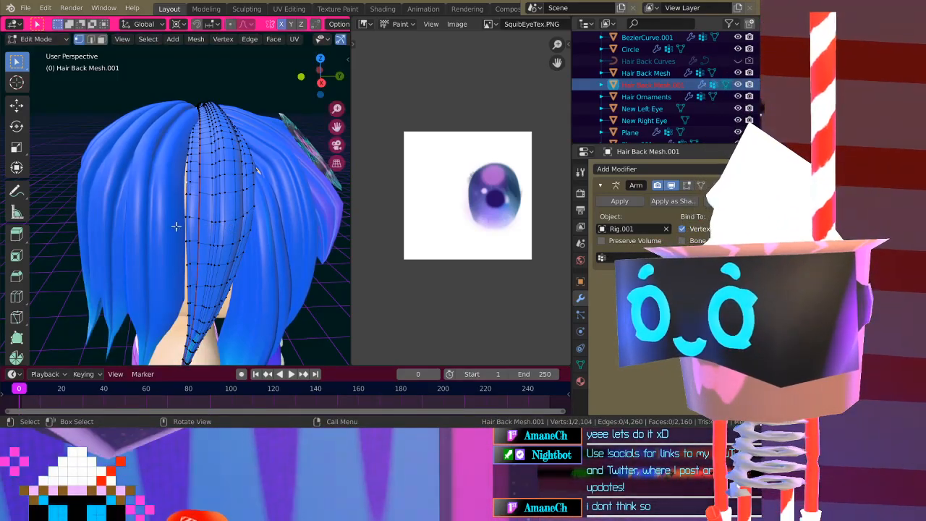
pyautogui.press('g')
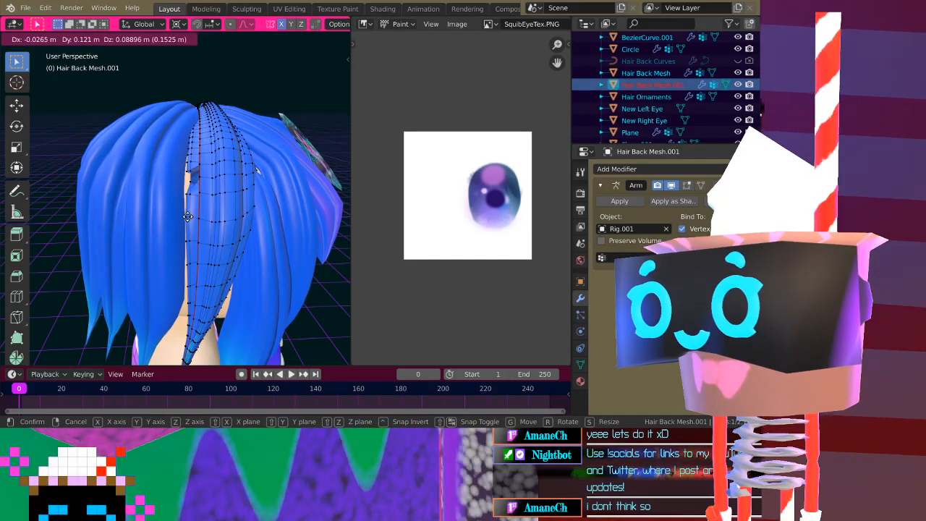
pyautogui.click(167, 214)
pyautogui.press('o')
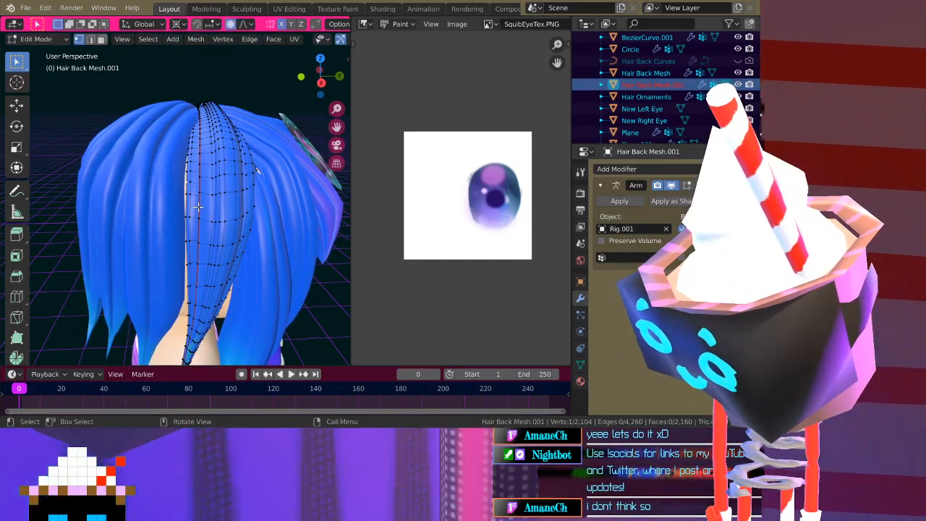
# Move the separated strand's edge vertex about -0.04 m along Y with smooth proportional editing at size 0.22
pyautogui.press('g')
pyautogui.scroll(-20, 196, 200)
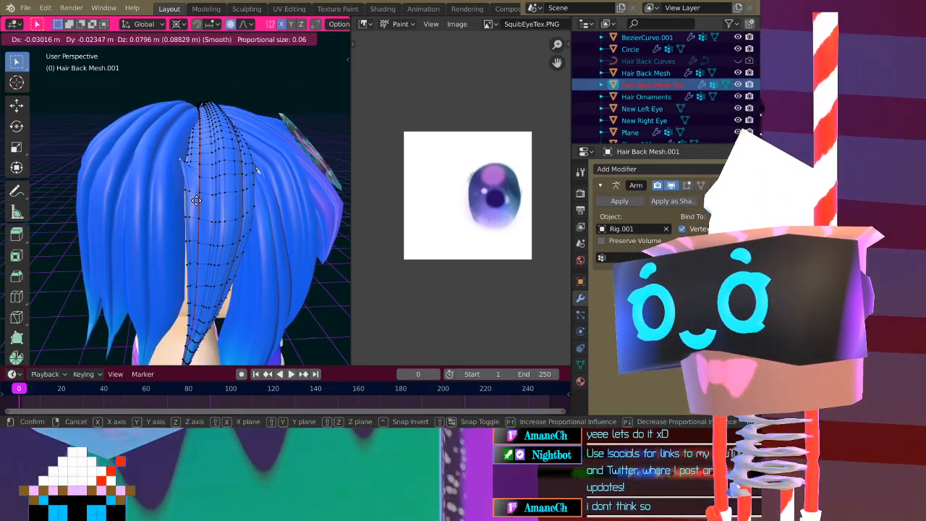
pyautogui.press('y')
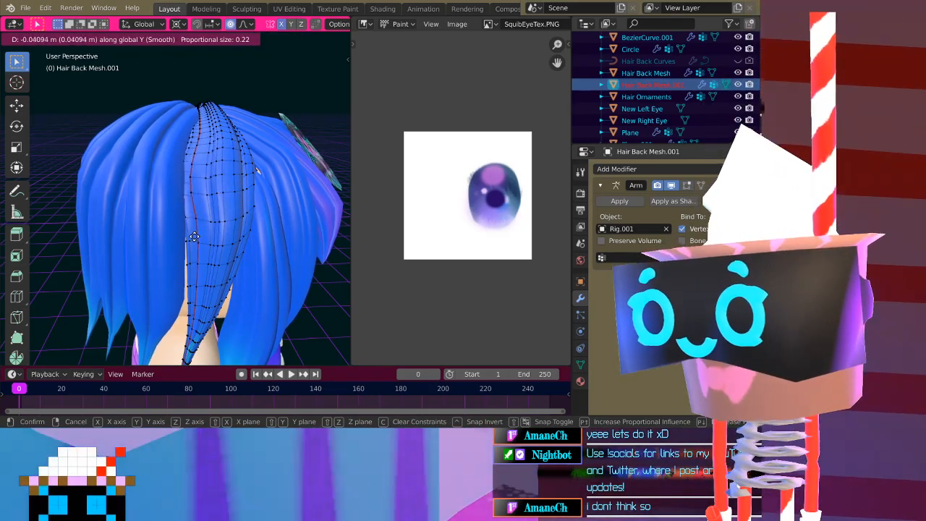
pyautogui.click(198, 236)
pyautogui.moveTo(202, 238)
pyautogui.mouseDown(button='middle')
pyautogui.moveTo(220, 252)
pyautogui.moveTo(173, 288)
pyautogui.moveTo(190, 251)
pyautogui.mouseUp(button='middle')
pyautogui.press('Tab')
pyautogui.press('Tab')
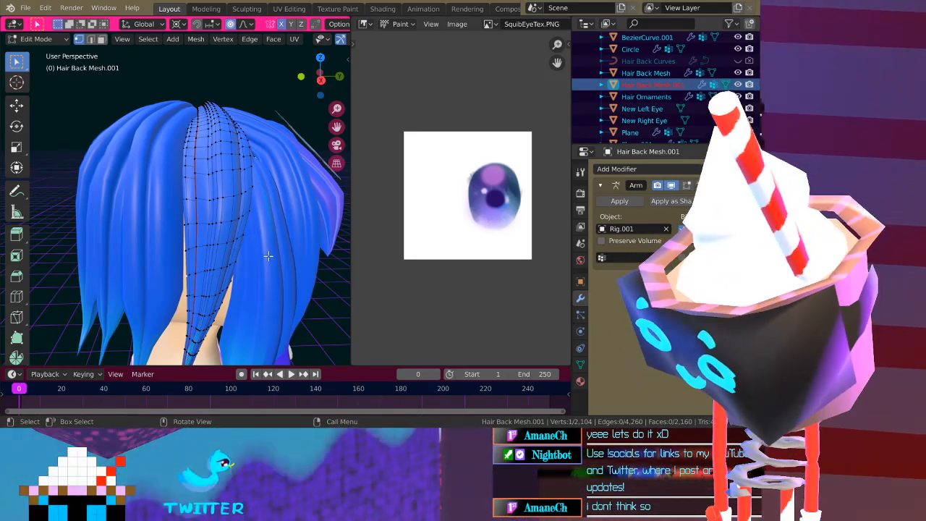
# Move the same strand vertex another -0.0314 m along Y with proportional size 0.263
pyautogui.press('g')
pyautogui.press('y')
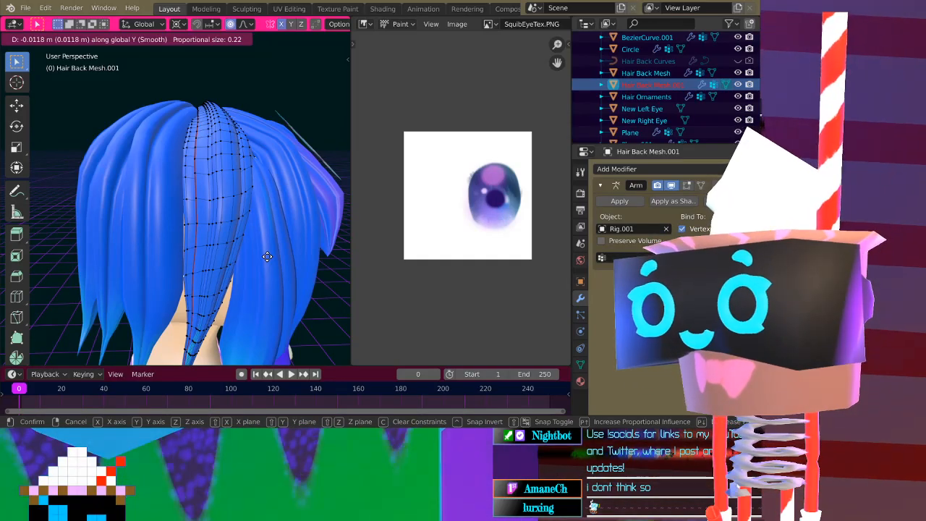
pyautogui.scroll(-1, 267, 256)
pyautogui.click(265, 257)
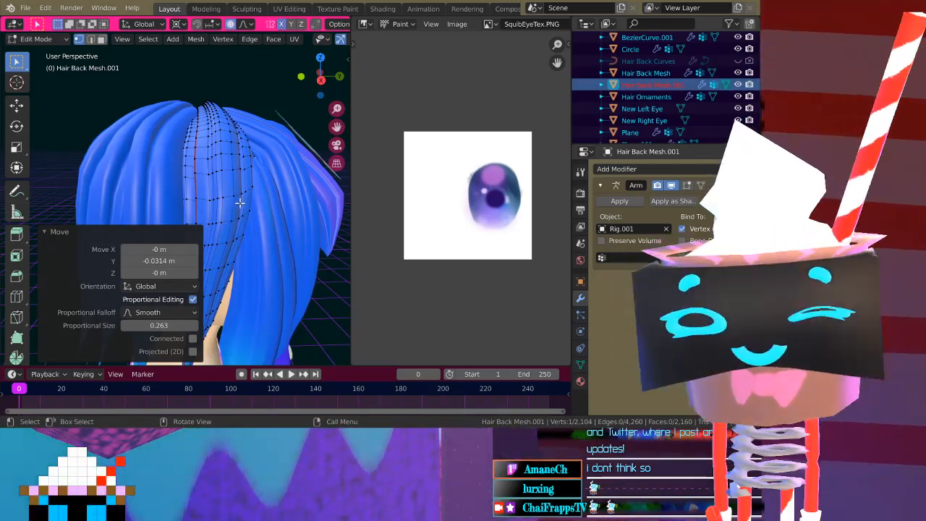
# Move a vertex on the lower edge of the separated strand, near its tip, about -0.058 m along Y with proportional size 0.26
pyautogui.moveTo(245, 195)
pyautogui.mouseDown(button='middle')
pyautogui.moveTo(288, 133)
pyautogui.moveTo(259, 187)
pyautogui.moveTo(252, 181)
pyautogui.mouseUp(button='middle')
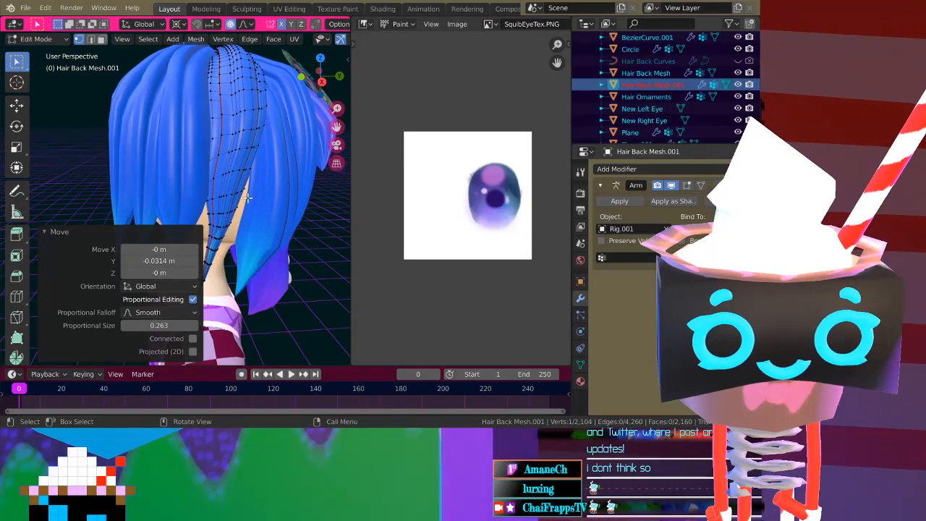
pyautogui.scroll(5, 217, 177)
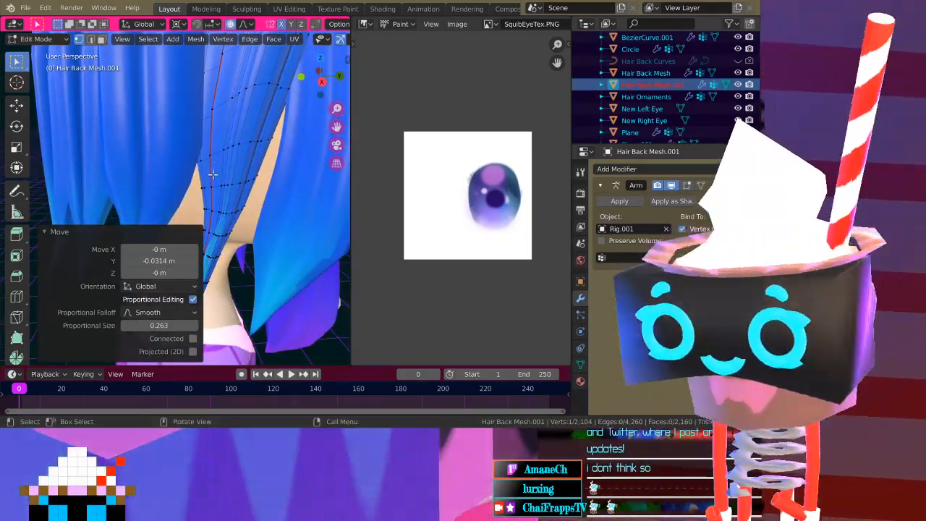
pyautogui.press('g')
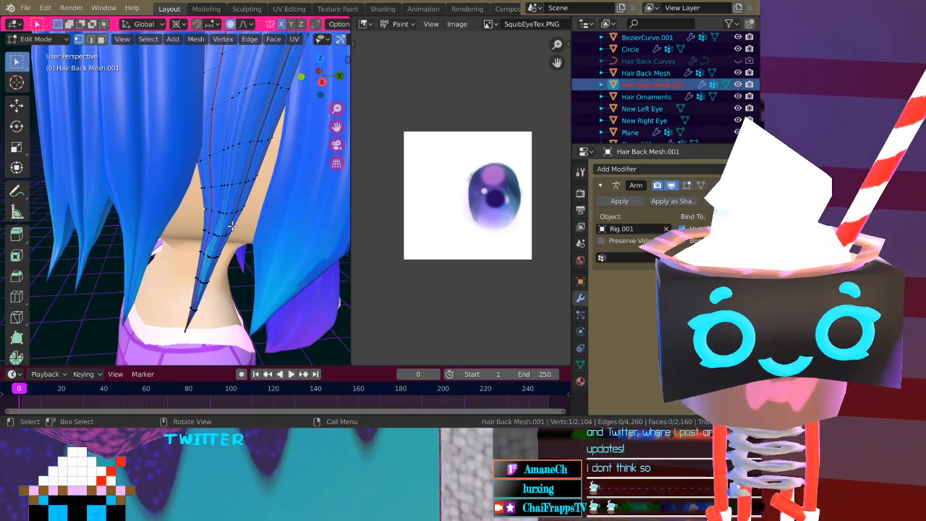
pyautogui.press('g')
pyautogui.press('y')
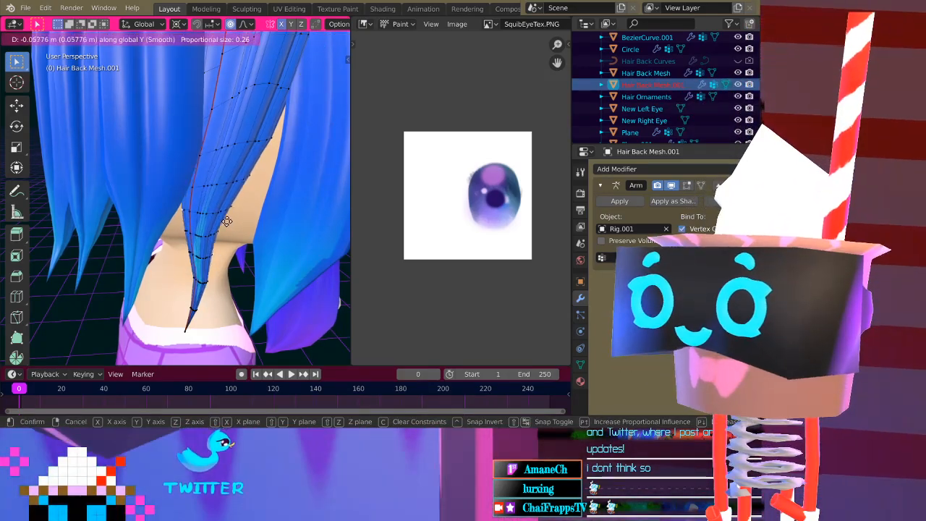
pyautogui.click(231, 212)
pyautogui.scroll(-4, 232, 209)
pyautogui.moveTo(232, 209); pyautogui.dragTo(193, 202, button='middle')
# Leave Edit Mode and examine the back hair from the side and behind for remaining gaps
pyautogui.press('Tab')
pyautogui.press('Tab')
pyautogui.press('Tab')
pyautogui.press('Tab')
pyautogui.press('Tab')
pyautogui.press('Tab')
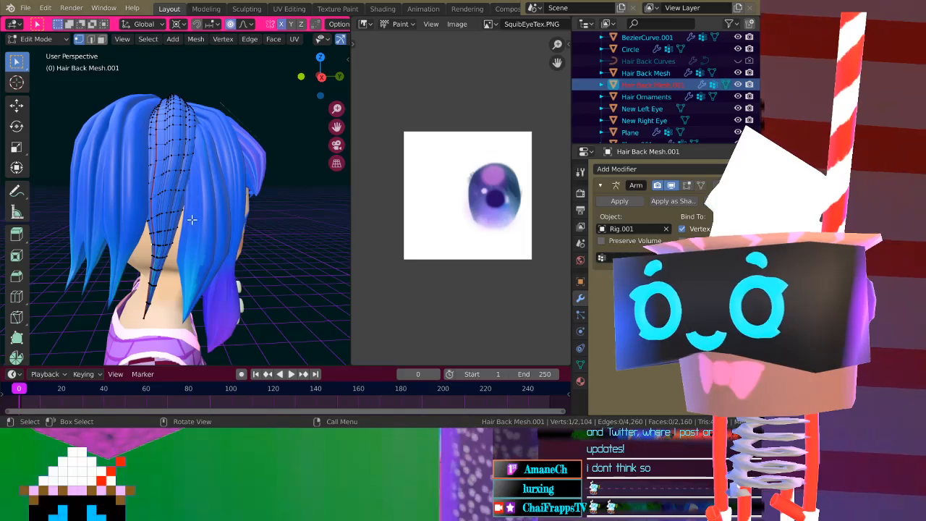
pyautogui.press('Tab')
pyautogui.click(214, 222)
pyautogui.click(174, 160)
pyautogui.moveTo(174, 160); pyautogui.dragTo(207, 190, button='middle')
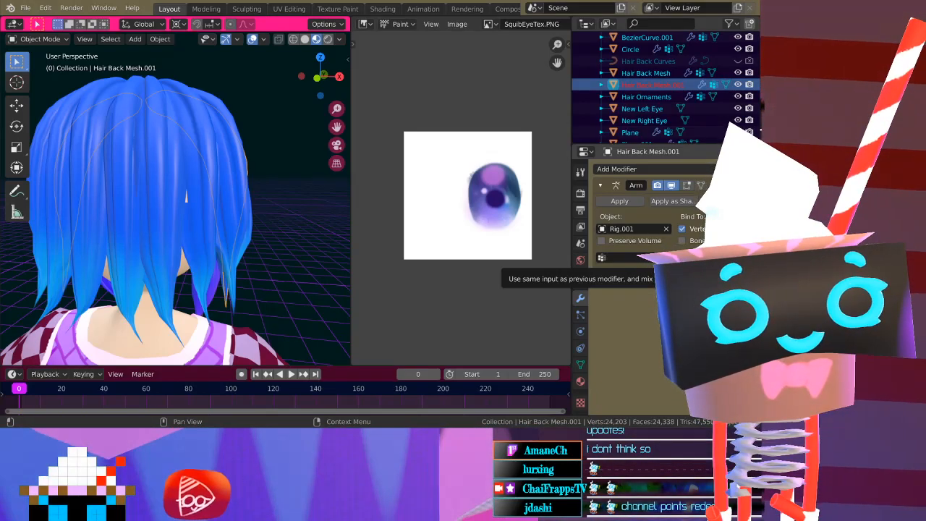
pyautogui.moveTo(186, 196)
pyautogui.mouseDown(button='middle')
pyautogui.moveTo(201, 231)
pyautogui.moveTo(201, 201)
pyautogui.moveTo(188, 220)
pyautogui.moveTo(196, 207)
pyautogui.mouseUp(button='middle')
# Open the main Hair Back Mesh object in Edit Mode with a vertex selected beside the remaining rear gap
pyautogui.click(210, 215)
pyautogui.press('Tab')
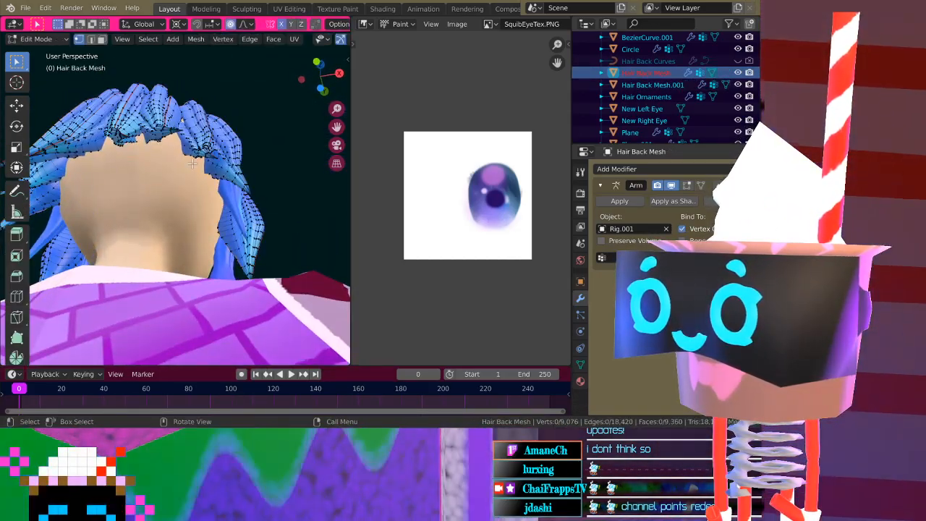
pyautogui.moveTo(194, 163); pyautogui.dragTo(208, 230, button='middle')
# Try moving the vertex beside the rear gap along Y with proportional size 0.22, undoing each attempt
pyautogui.press('g')
pyautogui.press('y')
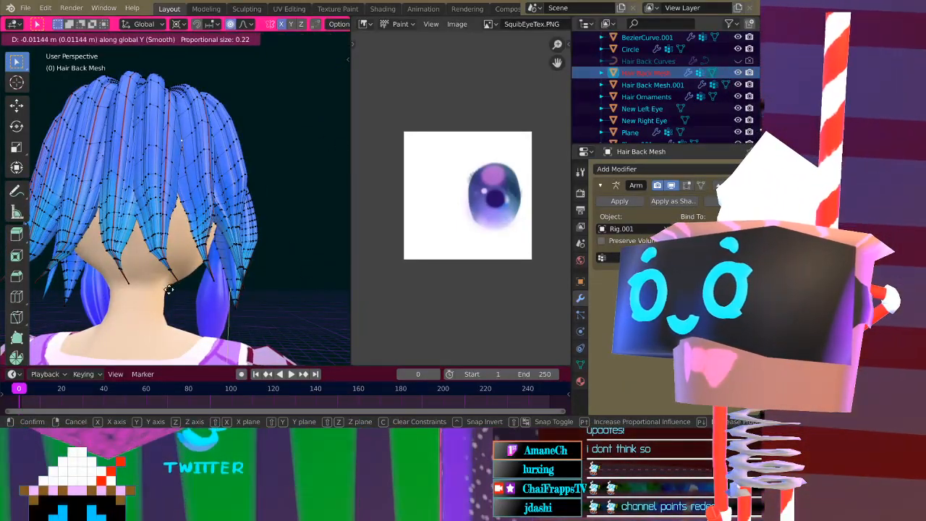
pyautogui.click(178, 241)
pyautogui.hotkey('ctrl', 'z')
pyautogui.press('g')
pyautogui.press('y')
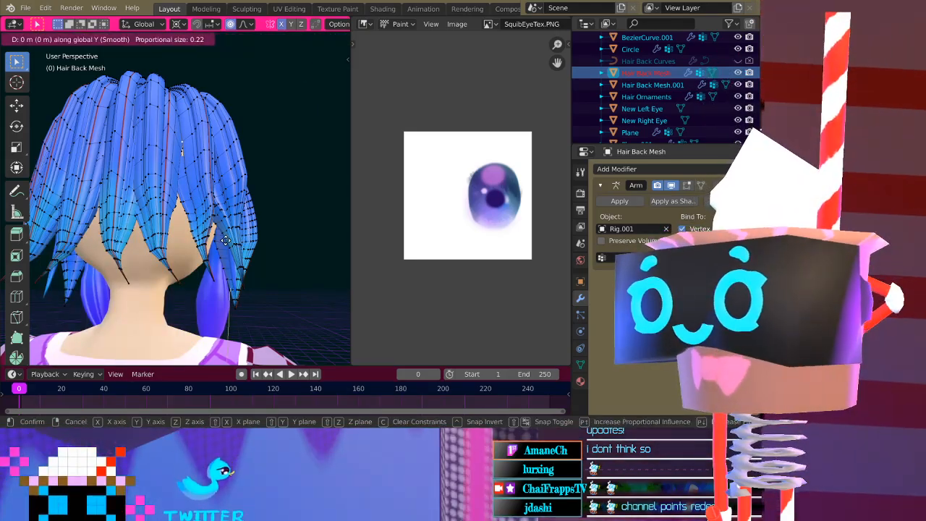
pyautogui.click(270, 137)
pyautogui.moveTo(217, 146); pyautogui.dragTo(174, 230, button='middle')
pyautogui.hotkey('ctrl', 'z')
# Move the vertex beside the rear gap about -0.02 m along Y with proportional size 0.218 and check the hair in Object Mode
pyautogui.press('g')
pyautogui.press('y')
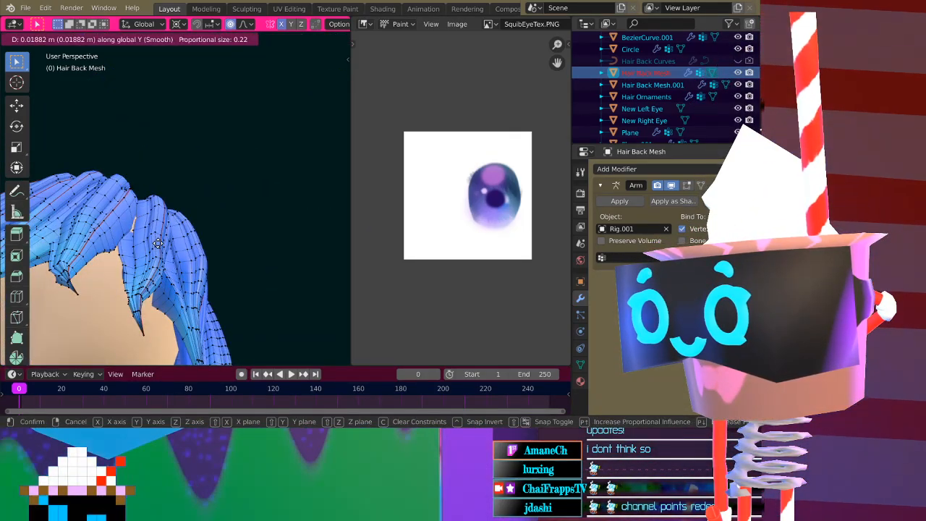
pyautogui.click(158, 243)
pyautogui.scroll(-4, 176, 186)
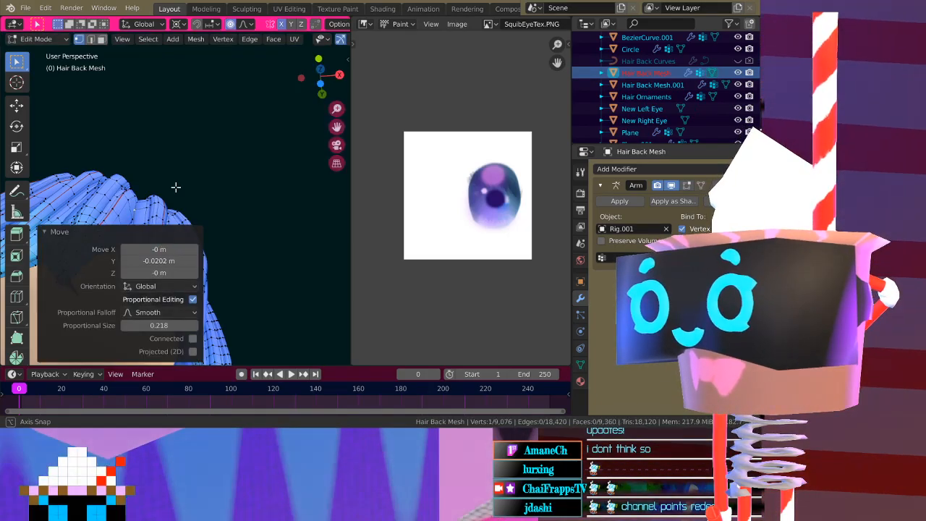
pyautogui.moveTo(163, 241); pyautogui.dragTo(164, 237, button='middle')
pyautogui.keyDown('shift'); pyautogui.moveTo(205, 172); pyautogui.dragTo(272, 76, button='middle'); pyautogui.keyUp('shift')
pyautogui.moveTo(270, 155); pyautogui.dragTo(202, 247, button='middle')
pyautogui.press('Tab')
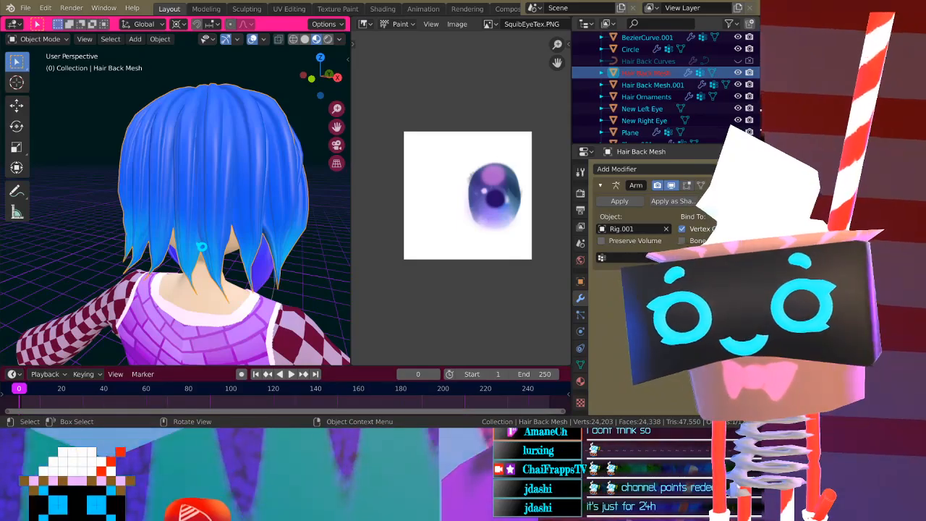
pyautogui.press('Tab')
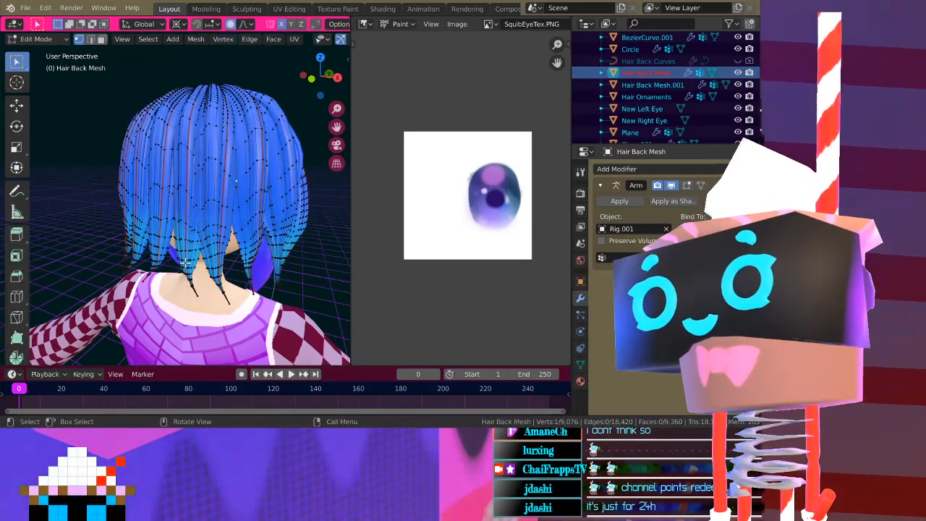
# Try moving the selected back hair vertex along Z with proportional editing, enlarging the influence from size 0.35
pyautogui.moveTo(186, 263); pyautogui.dragTo(167, 192, button='middle')
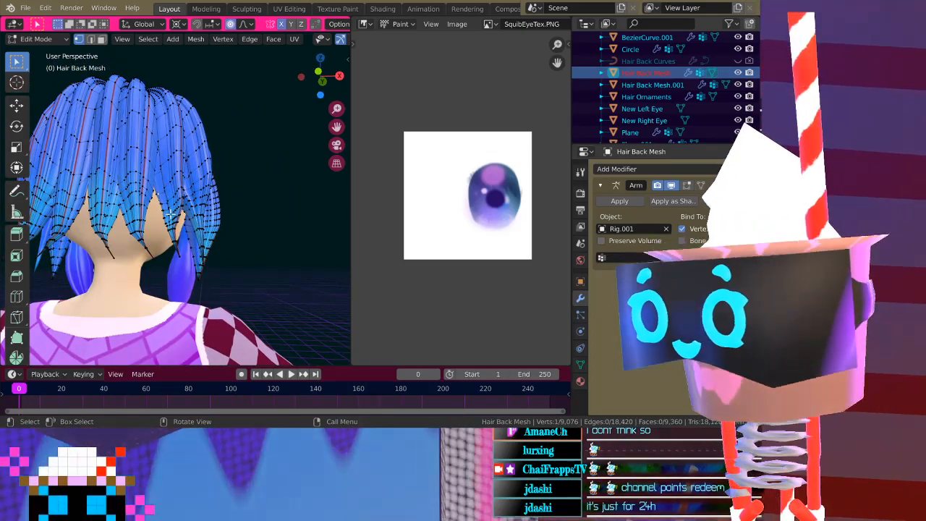
pyautogui.press('g')
pyautogui.press('z')
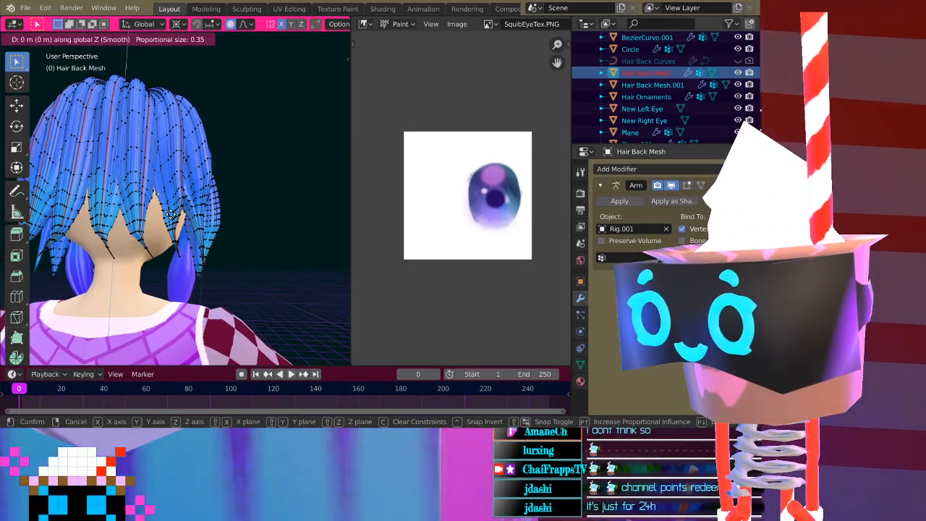
pyautogui.scroll(-2, 175, 246)
pyautogui.click(176, 247)
pyautogui.moveTo(168, 180); pyautogui.dragTo(214, 169, button='middle')
# Set the transform pivot point to Individual Origins
pyautogui.click(186, 24)
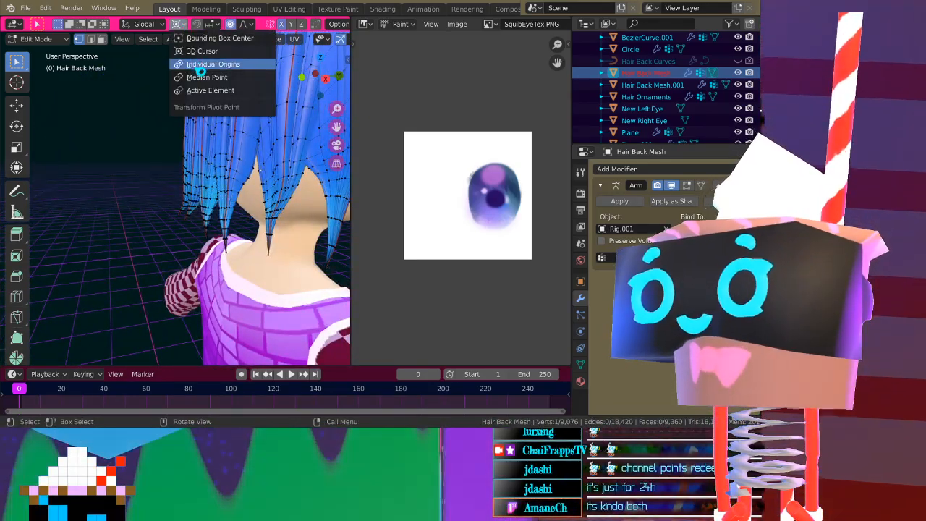
pyautogui.click(206, 64)
pyautogui.moveTo(210, 195); pyautogui.dragTo(233, 201, button='middle')
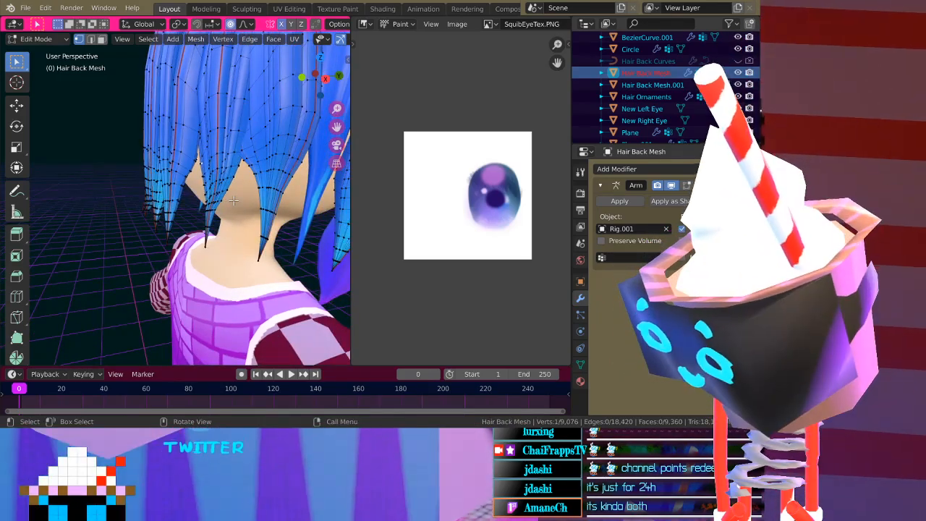
# Try lowering the rear strands along Z, about 0.18 m at proportional size 0.42 and 0.171 m at size 0.683
pyautogui.press('g')
pyautogui.press('z')
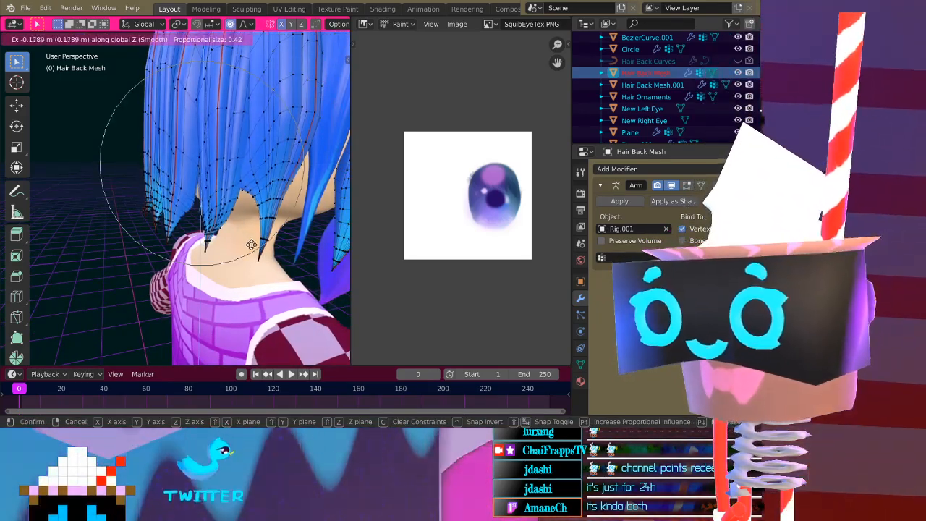
pyautogui.click(252, 245)
pyautogui.moveTo(252, 245); pyautogui.dragTo(235, 210, button='middle')
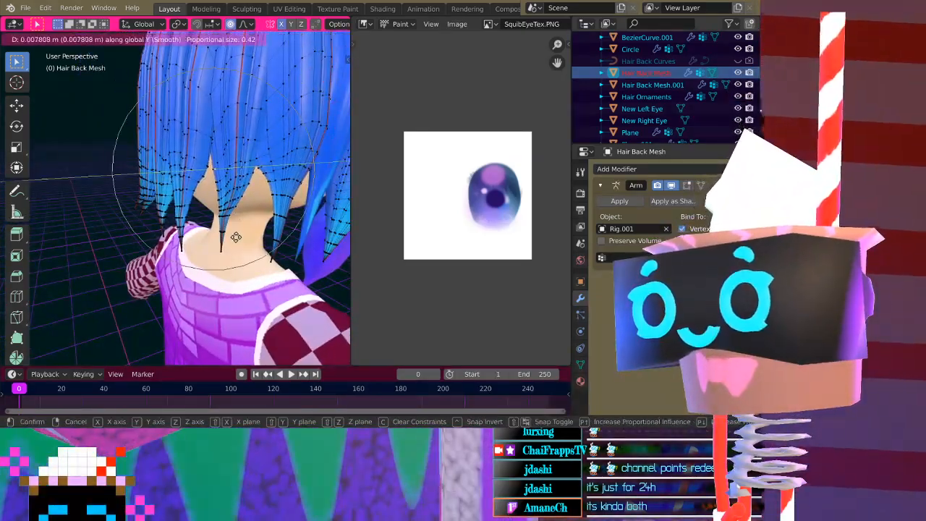
pyautogui.press('z')
pyautogui.scroll(-5, 238, 252)
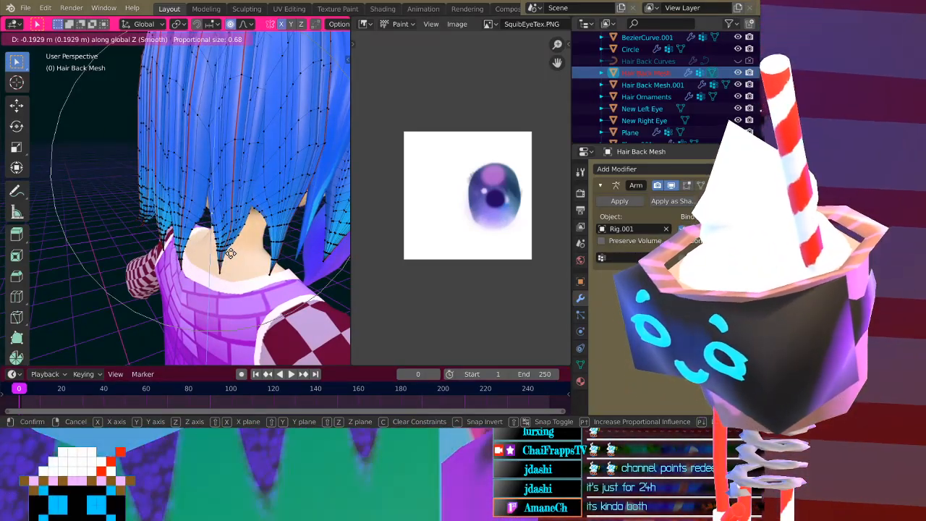
pyautogui.click(235, 251)
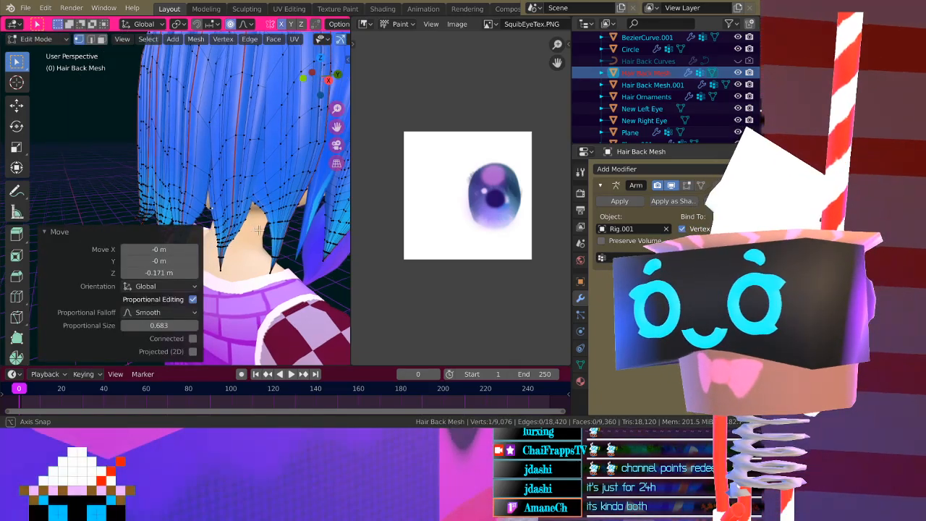
pyautogui.scroll(-4, 298, 239)
pyautogui.moveTo(298, 239); pyautogui.dragTo(231, 238, button='middle')
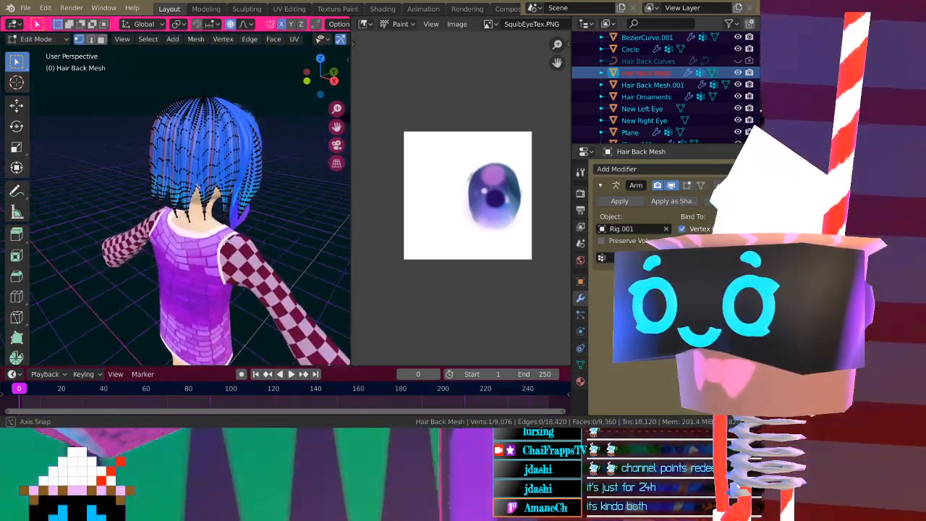
# Lower the rear strands by 0.31 m along Z with smooth proportional editing at size 0.683
pyautogui.scroll(4, 210, 238)
pyautogui.press('g')
pyautogui.press('z')
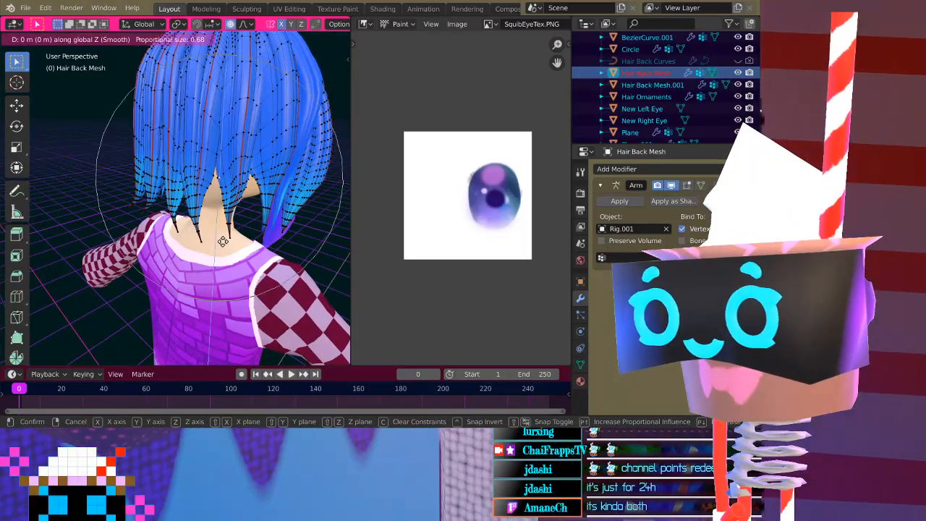
pyautogui.click(226, 293)
# Move a vertex on the outer edge of the back hair about -0.048 m along Y with proportional size 0.68
pyautogui.moveTo(227, 293); pyautogui.dragTo(166, 161, button='middle')
pyautogui.scroll(3, 166, 161)
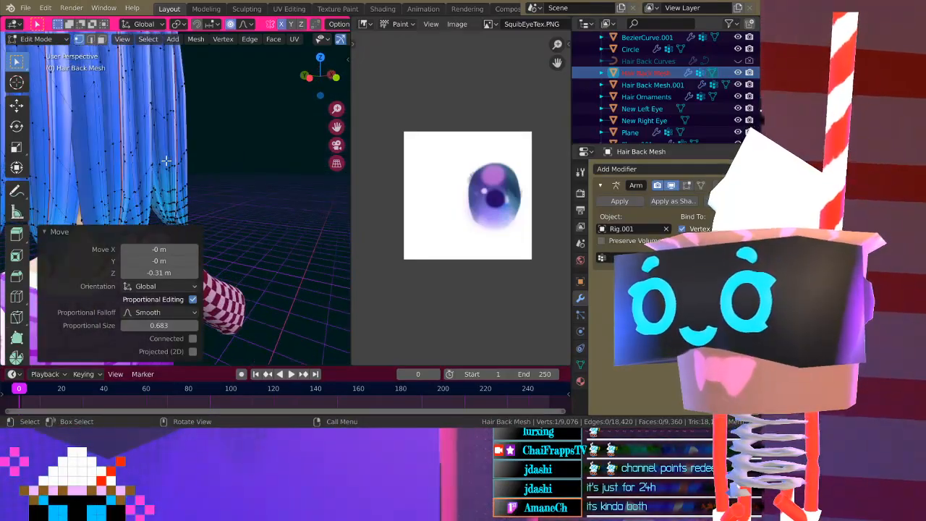
pyautogui.click(174, 114)
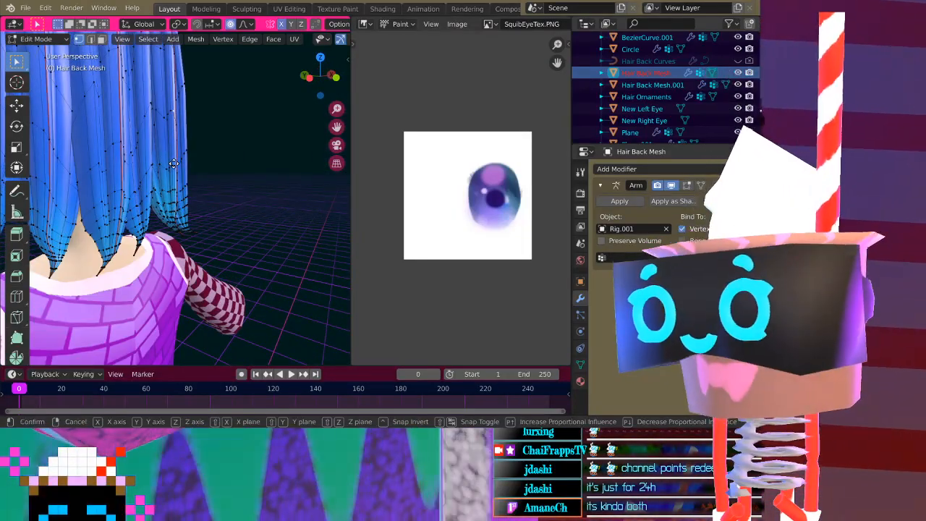
pyautogui.press('y')
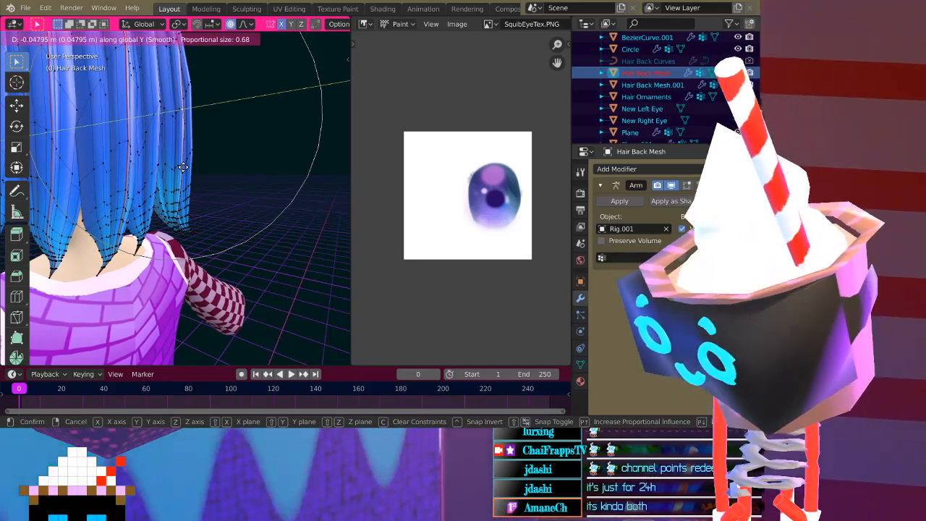
pyautogui.click(183, 167)
pyautogui.moveTo(184, 167); pyautogui.dragTo(220, 181, button='middle')
pyautogui.scroll(-4, 198, 176)
pyautogui.scroll(6, 205, 177)
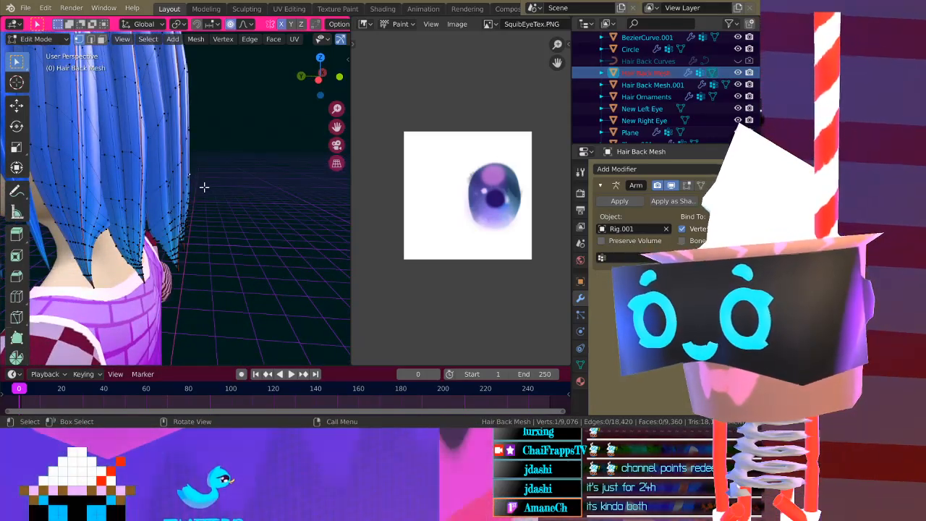
# Move the selected Hair Back Mesh vertex 0.0487 m along global Y with smooth proportional editing at size 0.68
pyautogui.press('g')
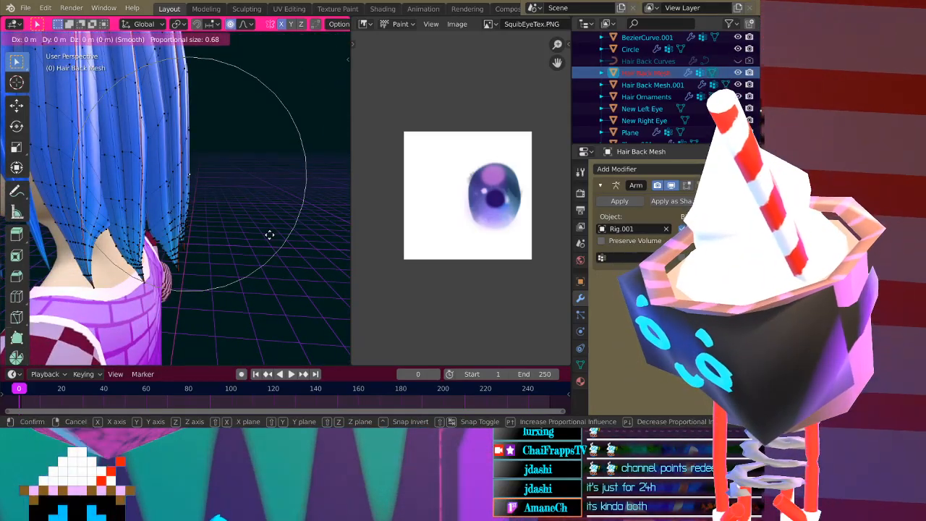
pyautogui.press('y')
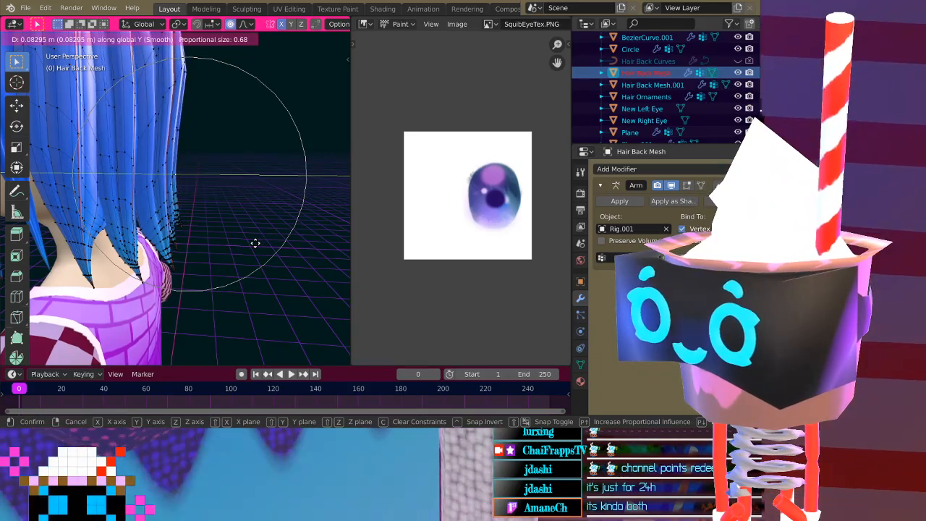
pyautogui.click(261, 236)
pyautogui.scroll(-5, 264, 235)
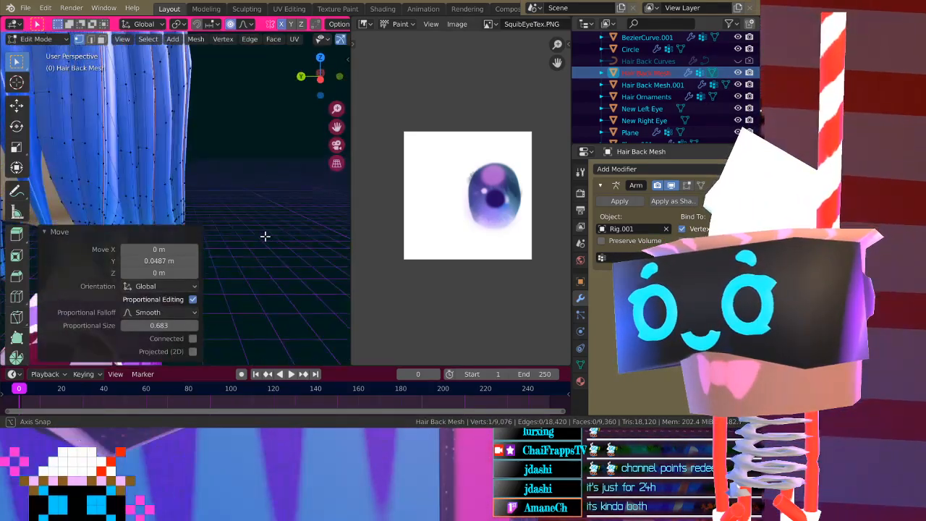
# Shift the same hair vertex slightly further along positive global Y with the proportional size widened to 0.91
pyautogui.scroll(3, 267, 222)
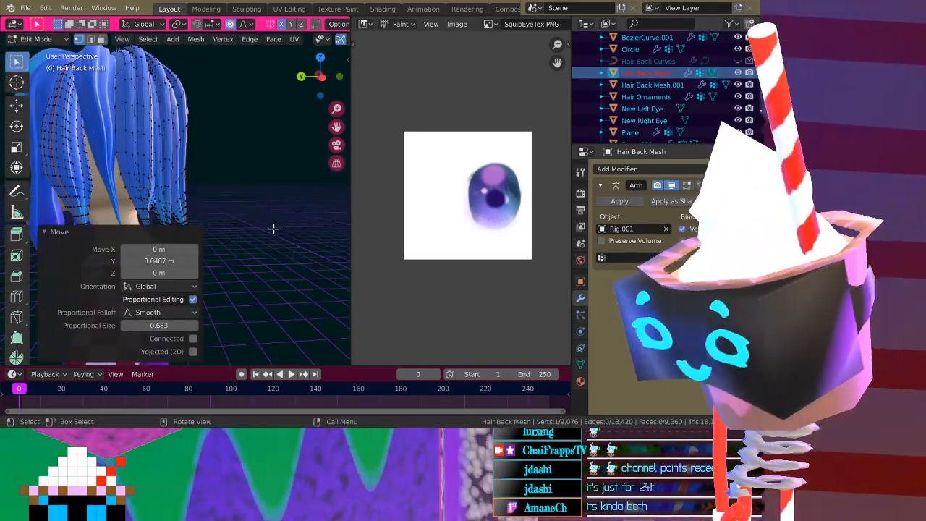
pyautogui.press('g')
pyautogui.press('y')
pyautogui.scroll(-3, 271, 233)
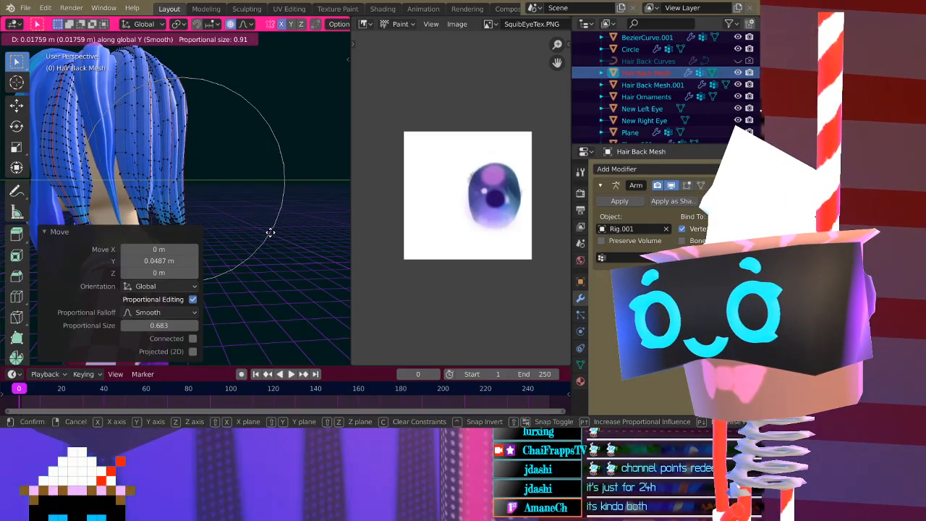
pyautogui.click(269, 230)
# Shift the vertex in the central gap of the back hair toward negative global Y with the proportional size reduced to 0.26
pyautogui.moveTo(200, 246); pyautogui.dragTo(193, 153, button='middle')
pyautogui.moveTo(202, 233); pyautogui.dragTo(197, 205, button='middle')
pyautogui.scroll(3, 196, 205)
pyautogui.press('g')
pyautogui.press('y')
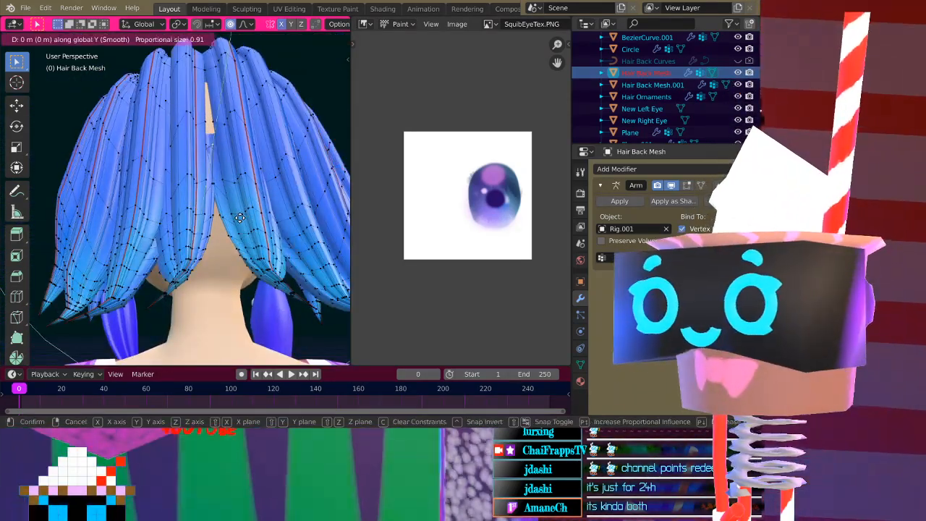
pyautogui.scroll(13, 241, 214)
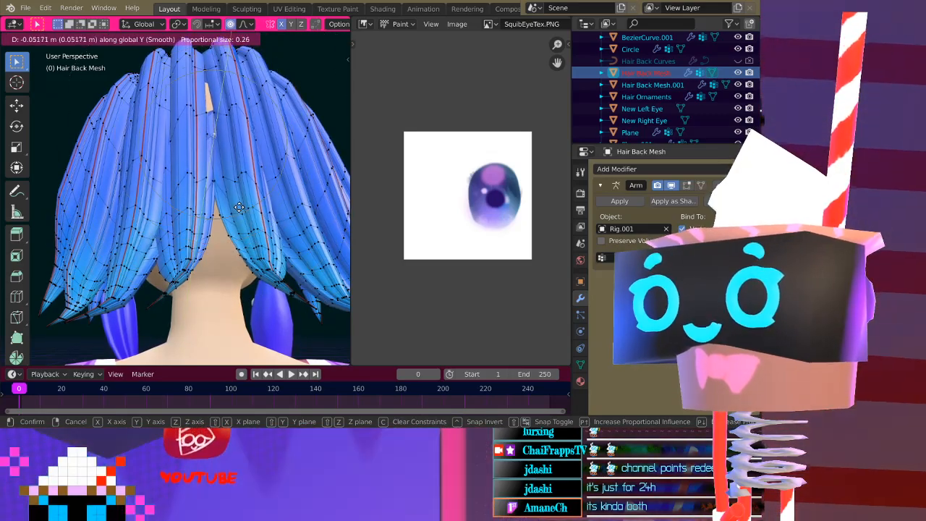
pyautogui.click(238, 214)
# Try to move the vertices beside the central hair gap along positive global Y at proportional size 0.26, and undo it
pyautogui.moveTo(239, 213); pyautogui.dragTo(240, 191, button='middle')
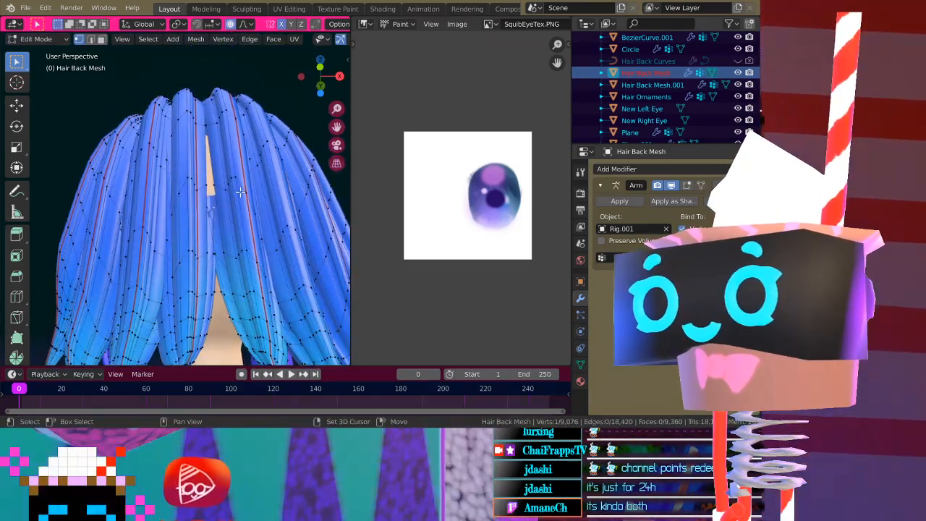
pyautogui.press('y')
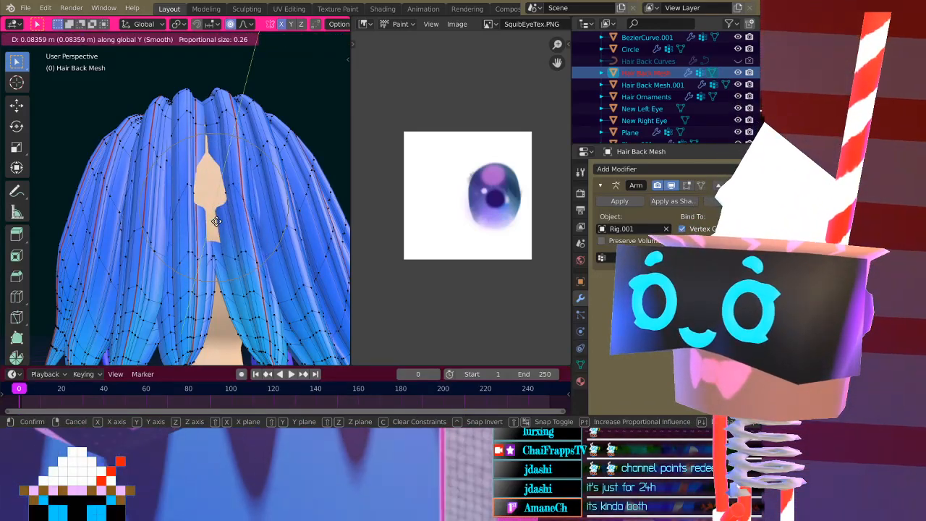
pyautogui.click(217, 221)
pyautogui.hotkey('ctrl', 'z')
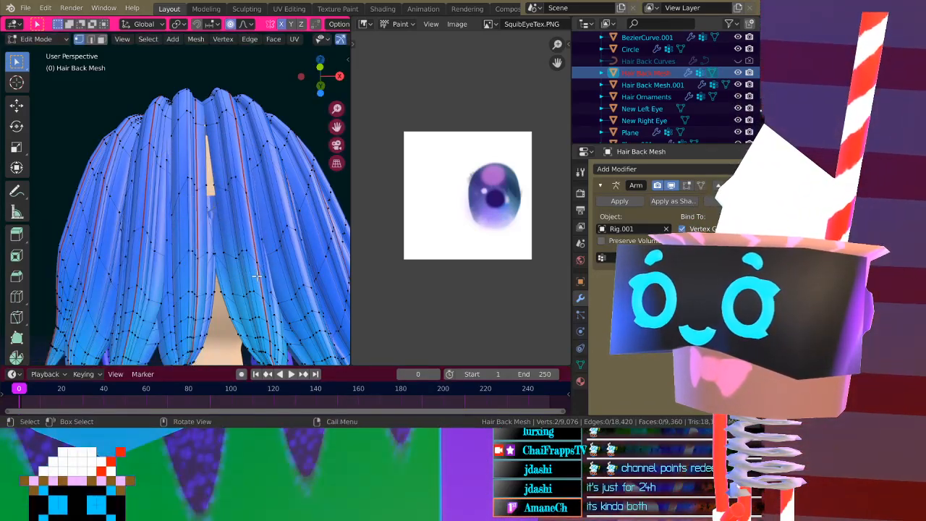
# Move the vertices at the central gap about -0.033 m along global Y so the back strands cover the exposed head
pyautogui.click(216, 208)
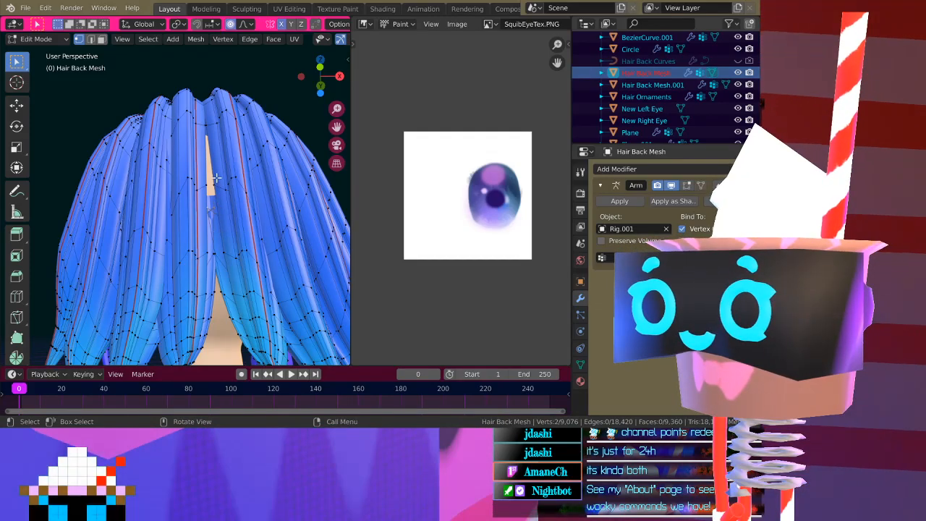
pyautogui.moveTo(210, 186); pyautogui.dragTo(224, 248, button='middle')
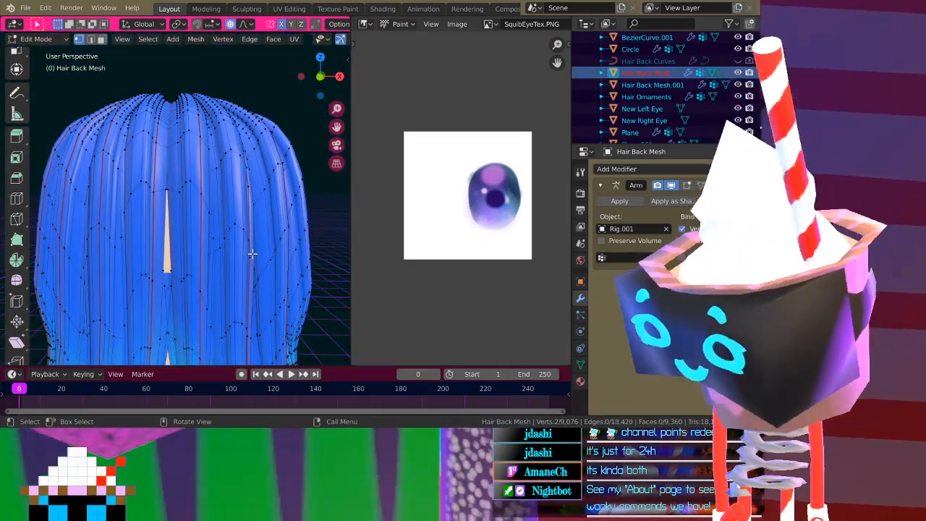
pyautogui.press('g')
pyautogui.press('y')
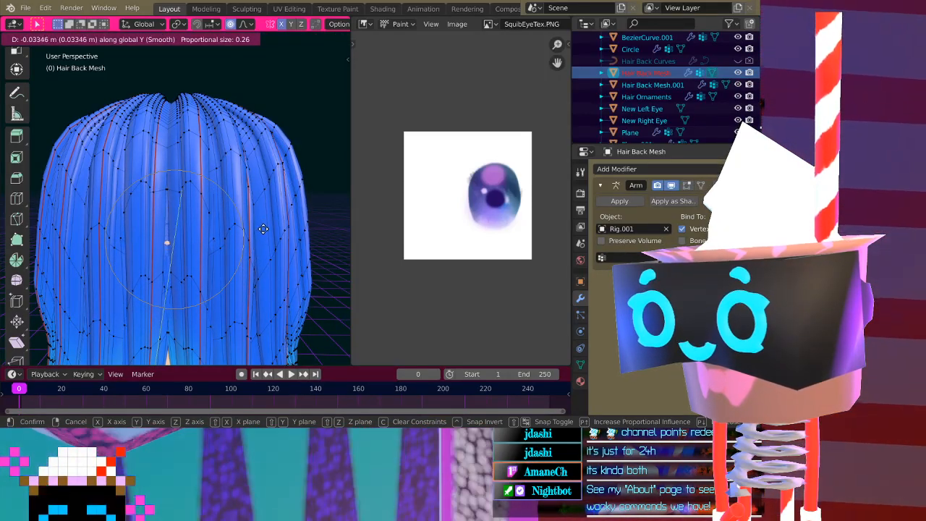
pyautogui.click(264, 229)
# Inspect the back hair from behind in Object Mode for remaining gaps between the strands
pyautogui.moveTo(161, 234); pyautogui.dragTo(207, 256, button='middle')
pyautogui.press('Tab')
pyautogui.moveTo(176, 220); pyautogui.dragTo(191, 263, button='middle')
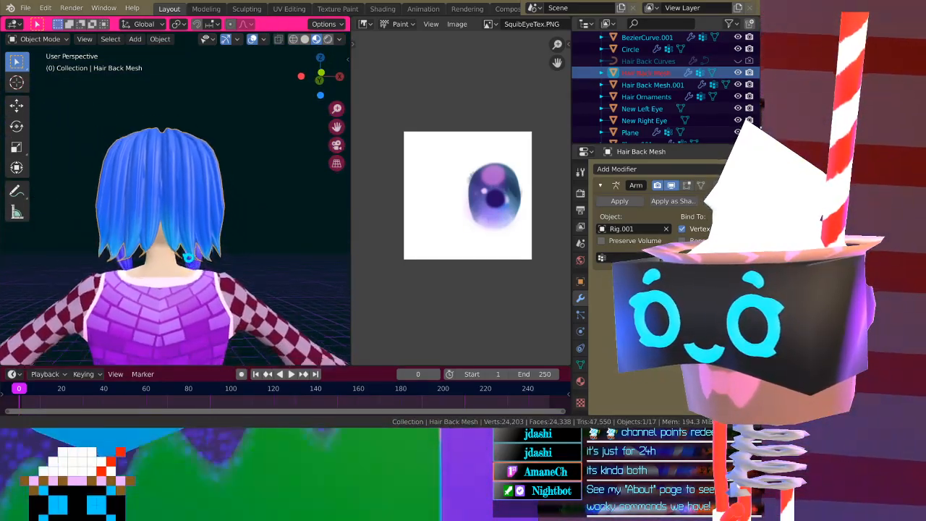
pyautogui.scroll(3, 186, 237)
pyautogui.press('`')
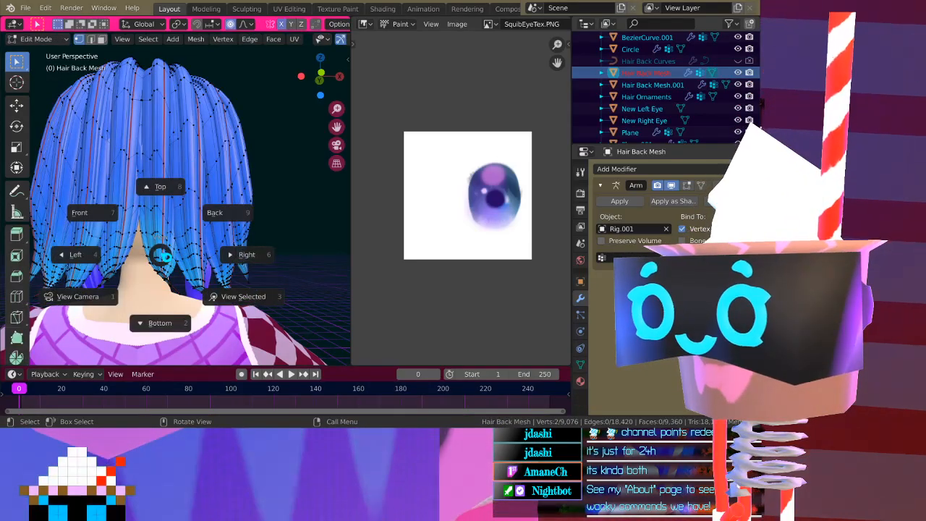
pyautogui.moveTo(166, 248); pyautogui.dragTo(154, 205, button='middle')
pyautogui.press('Tab')
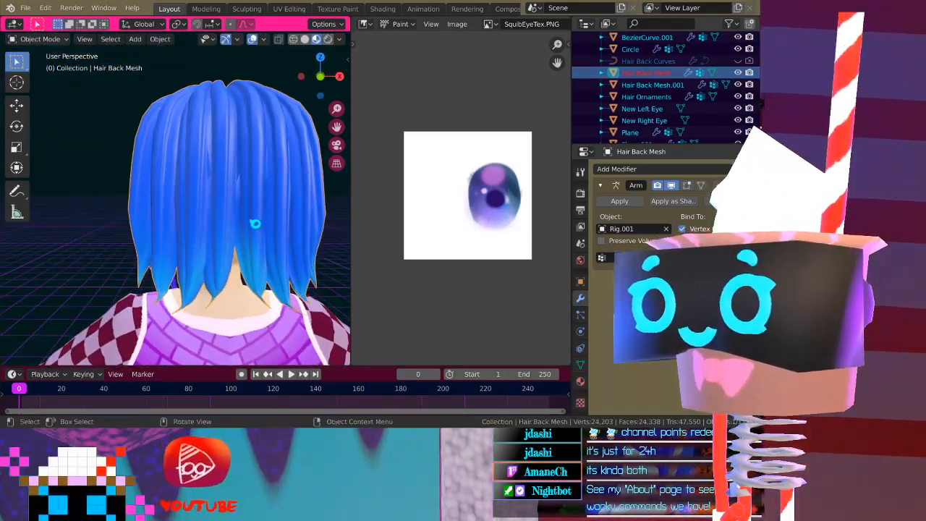
# Turn off proportional editing and move the single vertex between the central back strands about 0.005 m along global Y
pyautogui.scroll(4, 246, 202)
pyautogui.scroll(2, 221, 166)
pyautogui.moveTo(216, 238)
pyautogui.mouseDown(button='middle')
pyautogui.moveTo(216, 206)
pyautogui.moveTo(215, 244)
pyautogui.moveTo(222, 221)
pyautogui.mouseUp(button='middle')
pyautogui.press('KP_Decimal')
pyautogui.scroll(-4, 246, 220)
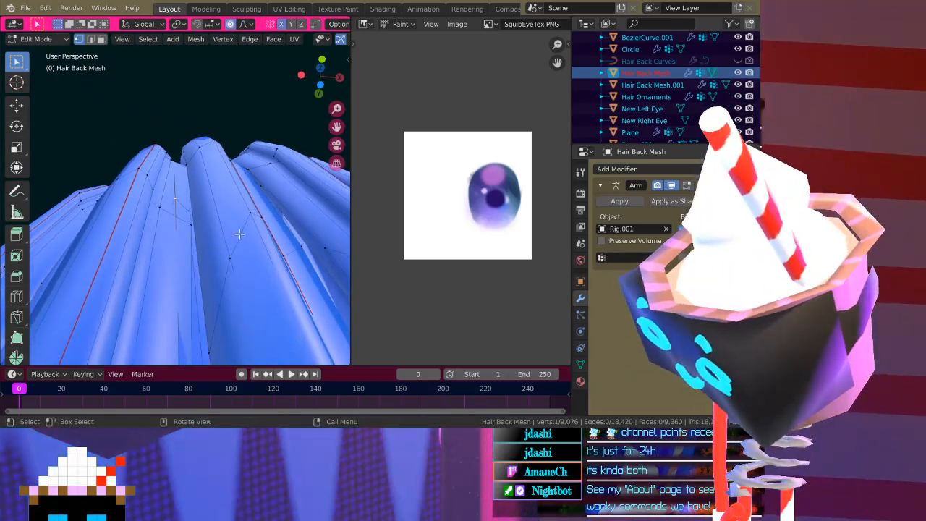
pyautogui.press('g')
pyautogui.press('y')
pyautogui.rightClick(240, 239)
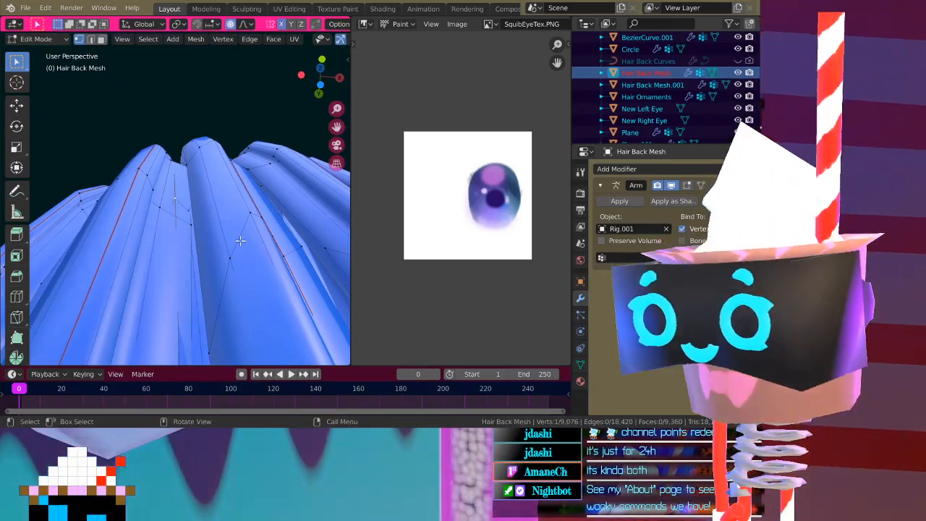
pyautogui.press('o')
pyautogui.press('g')
pyautogui.press('y')
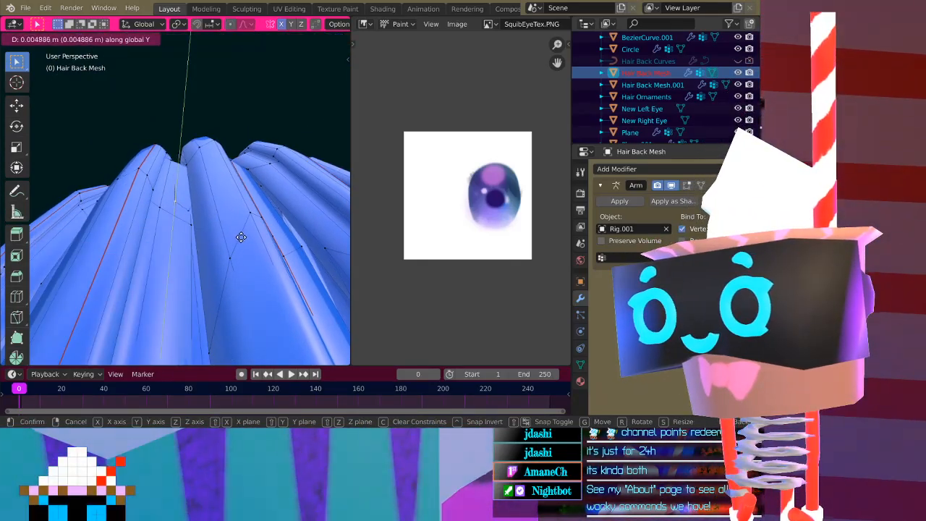
pyautogui.click(243, 239)
# Move the same vertex between the strands another 0.0123 m along global Y
pyautogui.moveTo(244, 239); pyautogui.dragTo(188, 232, button='middle')
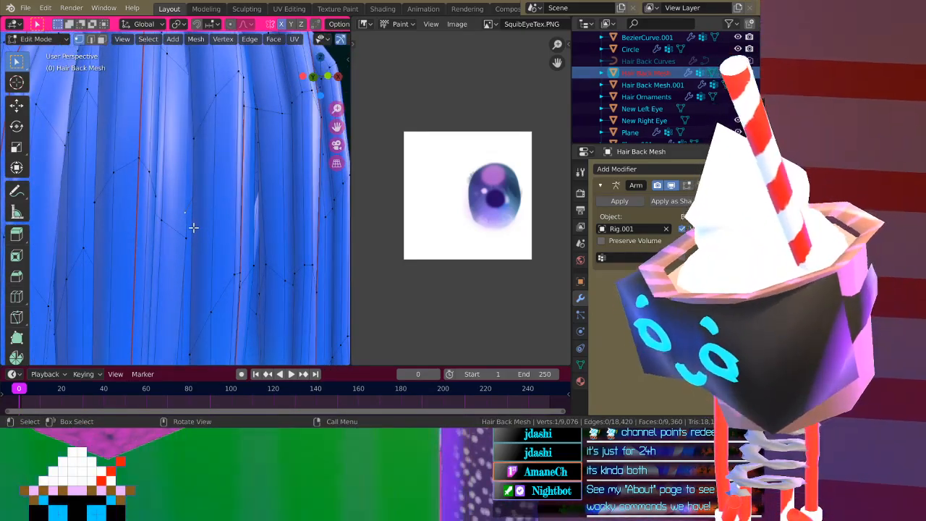
pyautogui.press('g')
pyautogui.press('y')
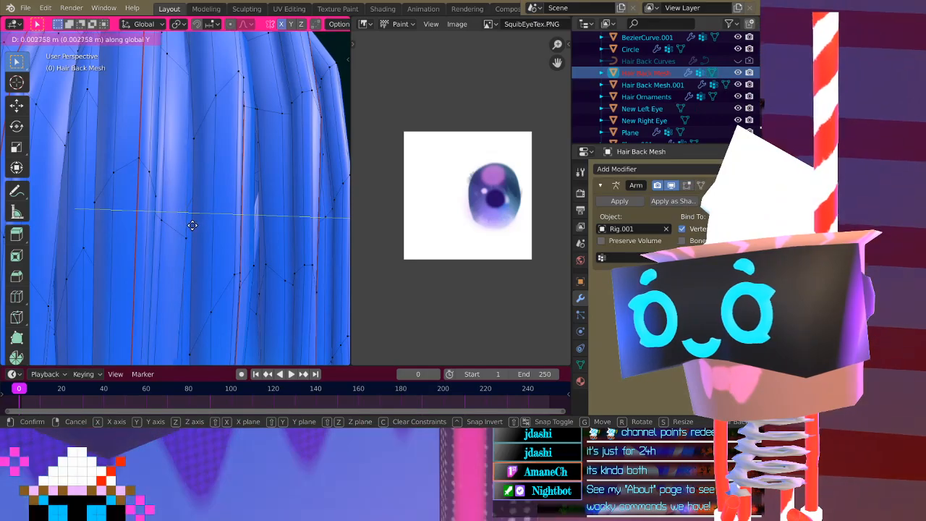
pyautogui.click(191, 225)
pyautogui.moveTo(191, 225); pyautogui.dragTo(241, 244, button='middle')
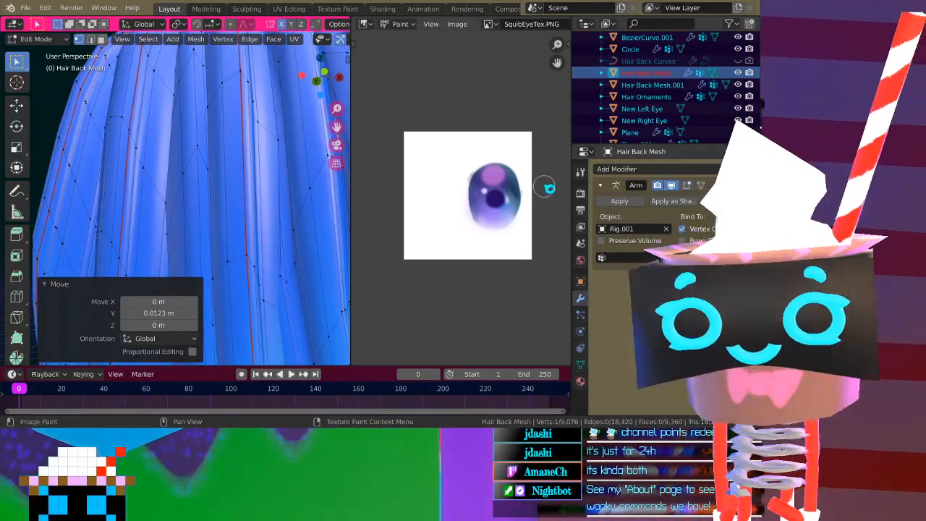
# Select the stray vertex lower between the back strands and try moving it about 0.008 m along global Y
pyautogui.keyDown('shift'); pyautogui.moveTo(205, 295); pyautogui.dragTo(187, 243, button='middle'); pyautogui.keyUp('shift')
pyautogui.moveTo(217, 203); pyautogui.dragTo(249, 169, button='middle')
pyautogui.click(253, 210)
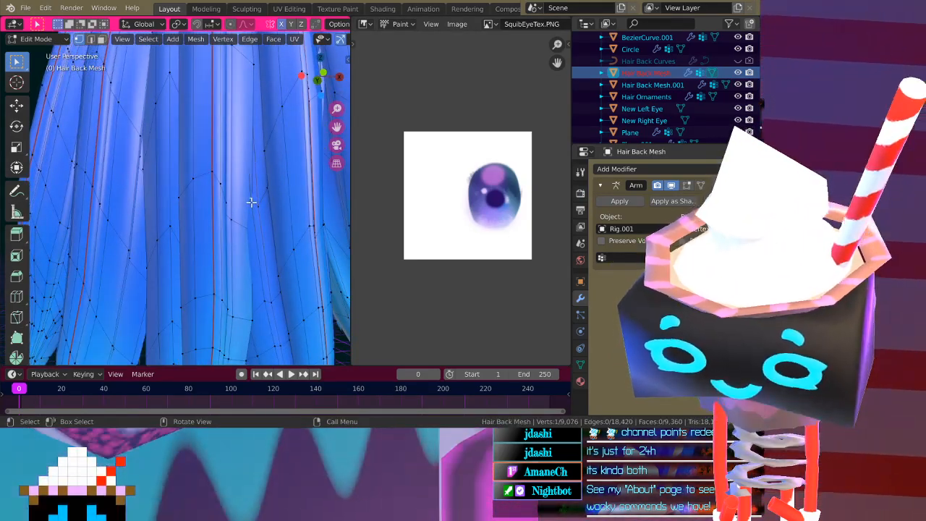
pyautogui.press('KP_0')
pyautogui.moveTo(218, 184); pyautogui.dragTo(191, 211, button='middle')
pyautogui.press('KP_Decimal')
pyautogui.scroll(-4, 115, 179)
pyautogui.scroll(2, 192, 210)
pyautogui.moveTo(156, 162); pyautogui.dragTo(190, 172, button='middle')
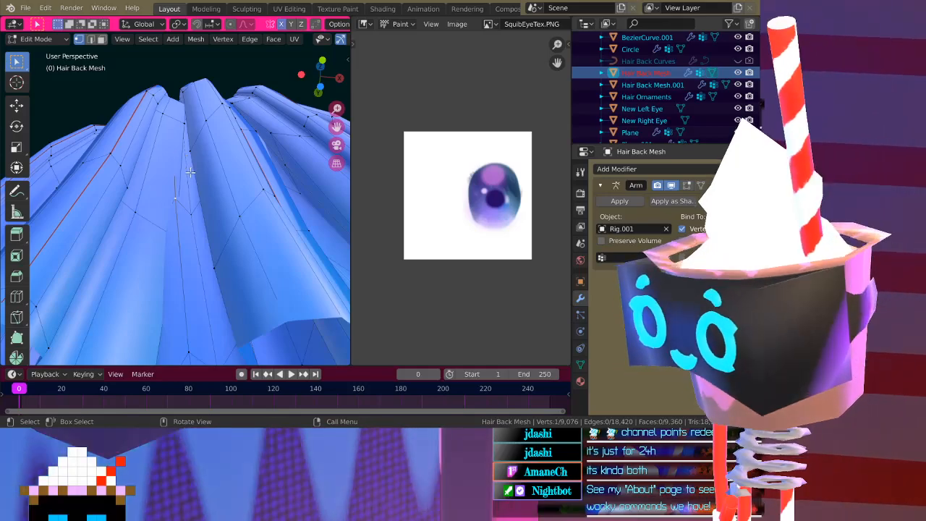
pyautogui.press('g')
pyautogui.press('y')
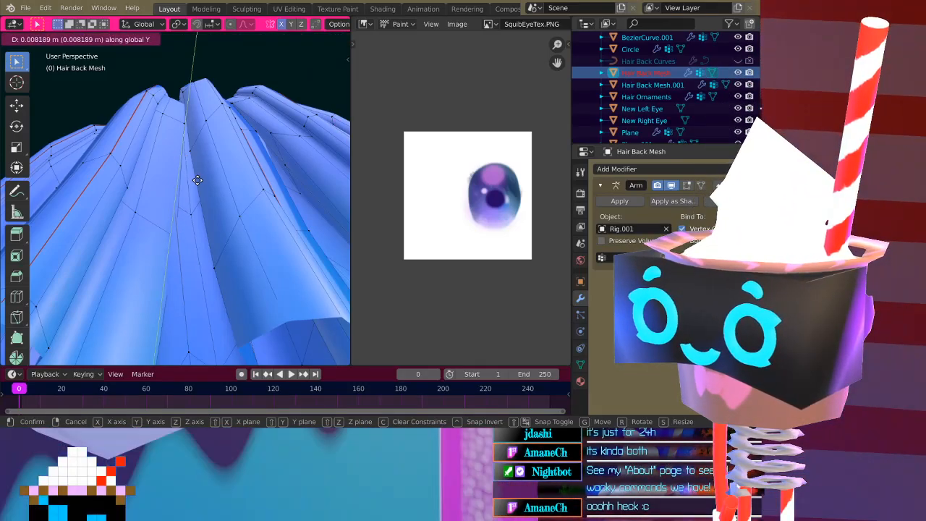
pyautogui.click(198, 181)
pyautogui.click(197, 181)
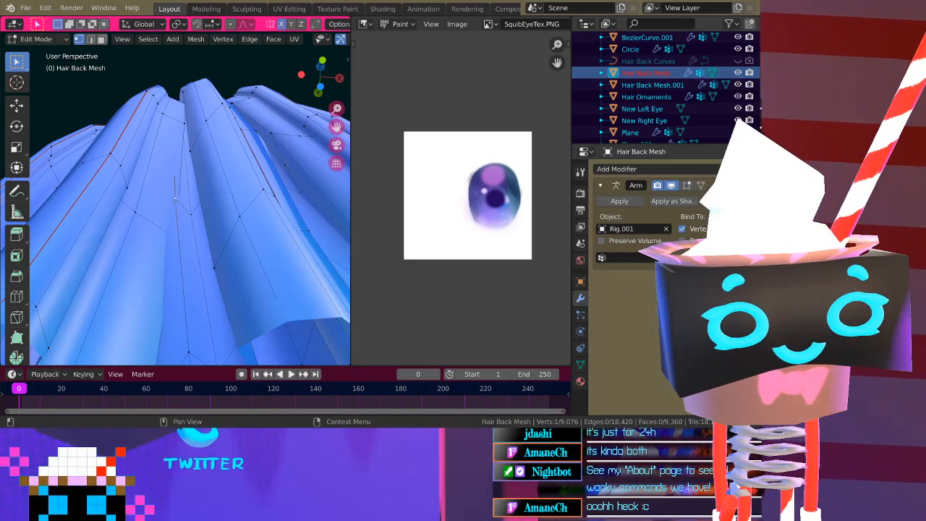
# Switch to the Streamlabs settings and look through the hotkeys for scenes and sources, and return to Blender
pyautogui.moveTo(756, 120); pyautogui.dragTo(246, 15)
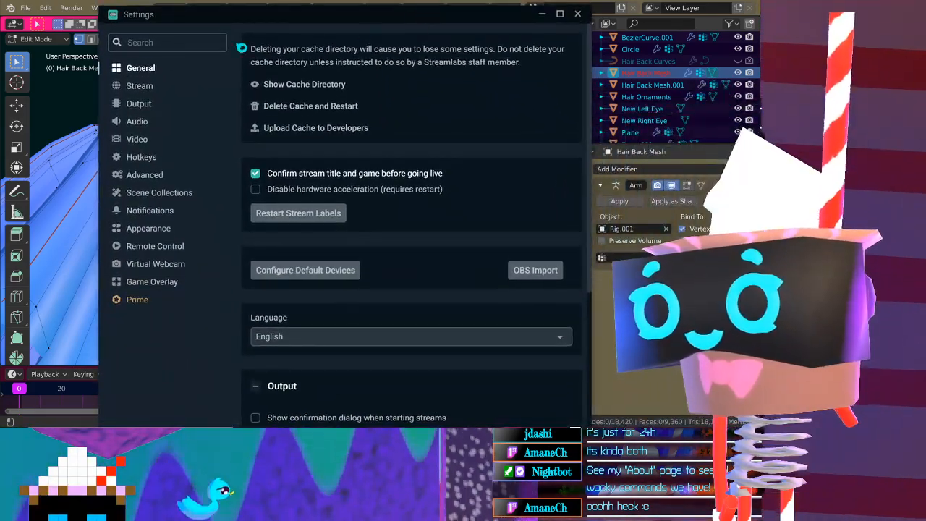
pyautogui.click(141, 157)
pyautogui.scroll(-5, 306, 182)
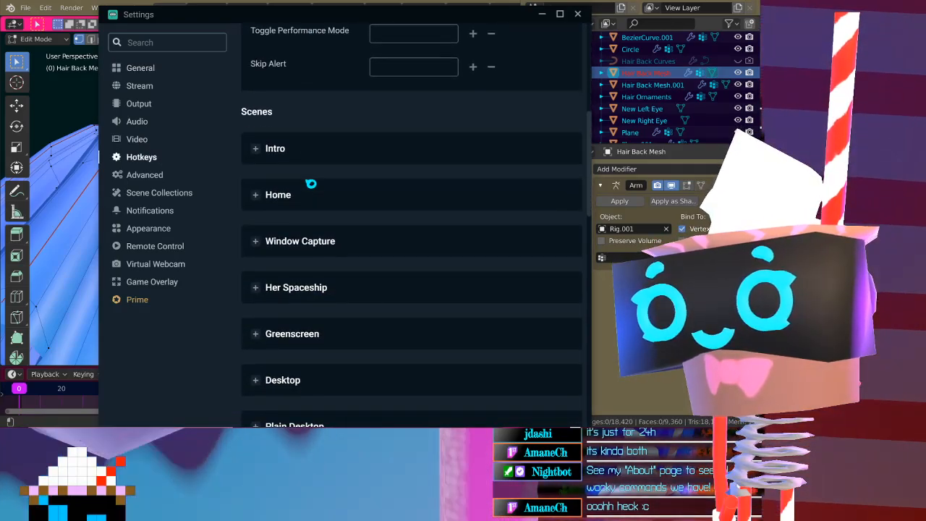
pyautogui.scroll(5, 309, 183)
pyautogui.scroll(-15, 310, 183)
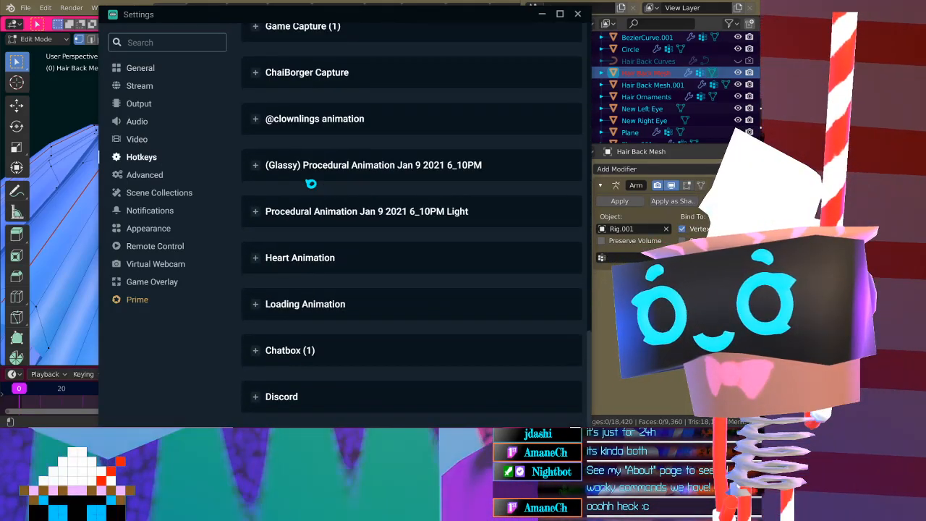
pyautogui.scroll(6, 310, 183)
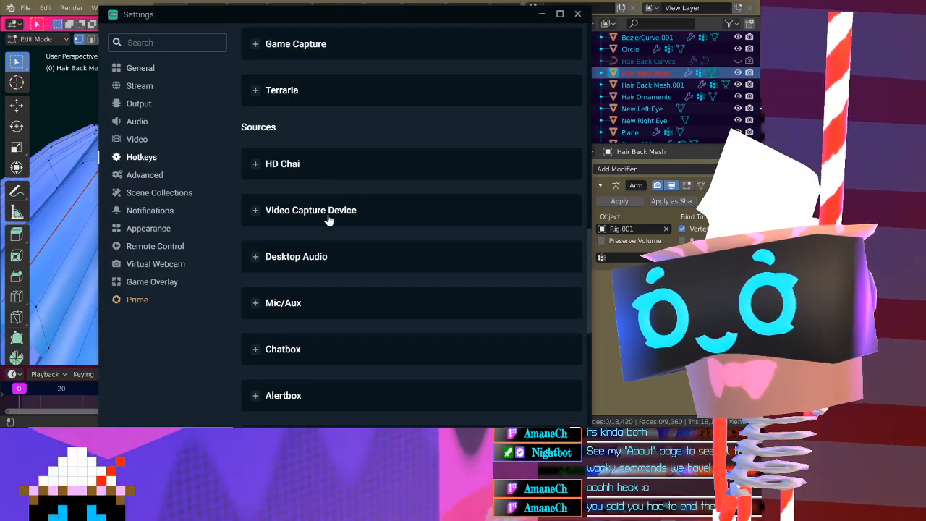
pyautogui.scroll(-8, 337, 202)
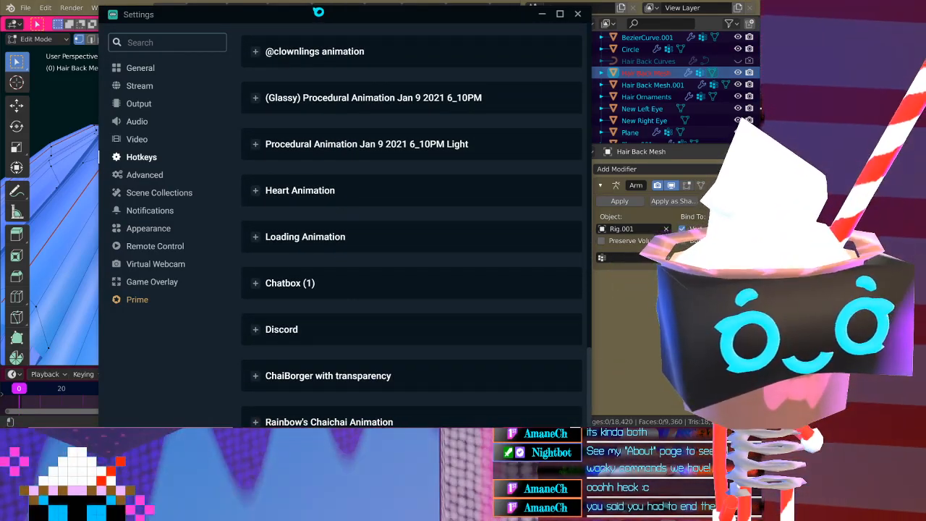
pyautogui.moveTo(264, 19); pyautogui.dragTo(434, 499)
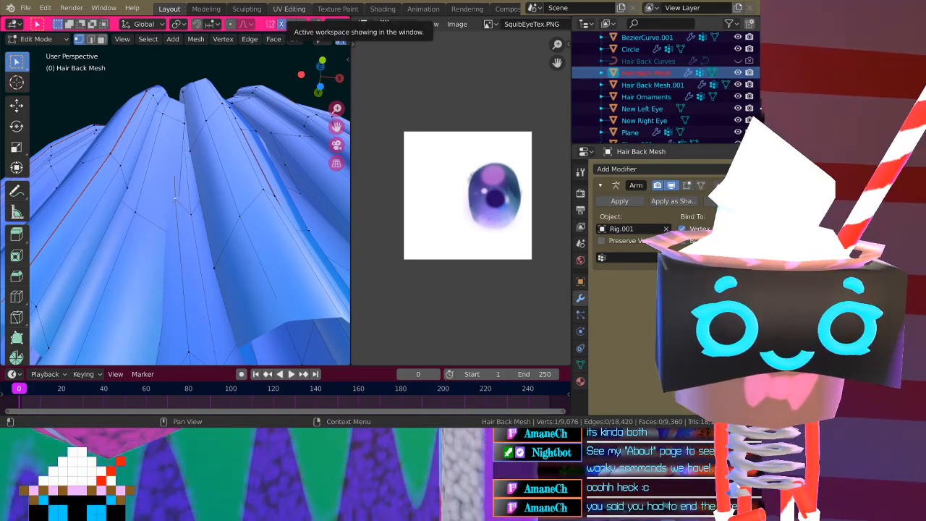
# Try nudging the selected vertex between the back strands along positive global Y, without proportional editing
pyautogui.moveTo(198, 157); pyautogui.dragTo(176, 221, button='middle')
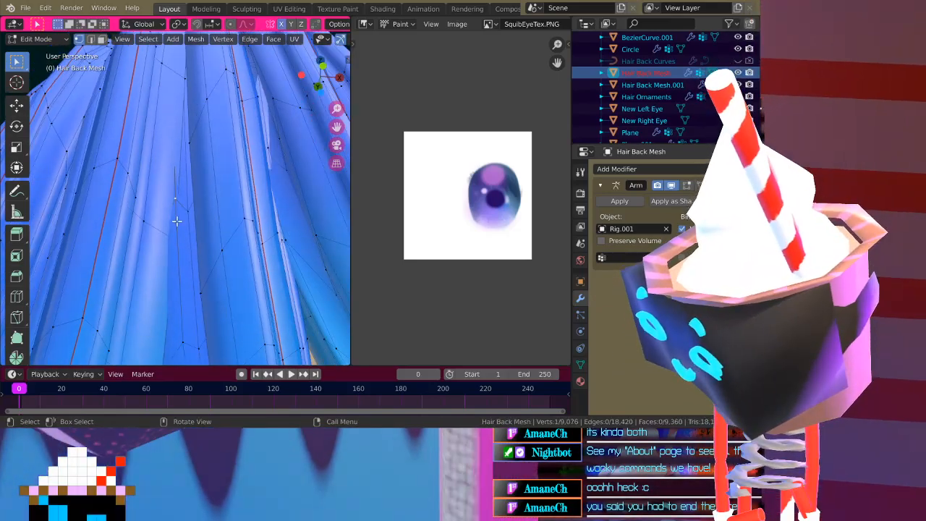
pyautogui.press('g')
pyautogui.press('y')
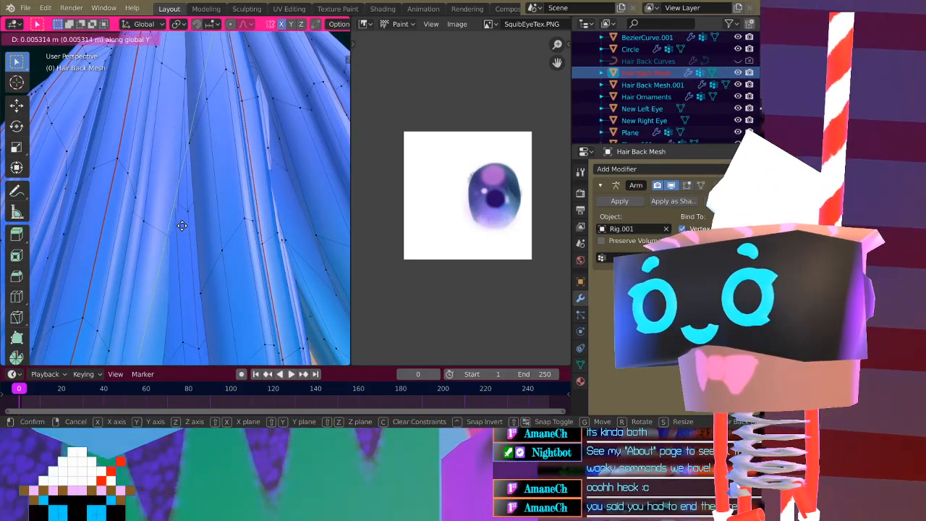
pyautogui.click(181, 223)
pyautogui.moveTo(182, 223); pyautogui.dragTo(185, 194, button='middle')
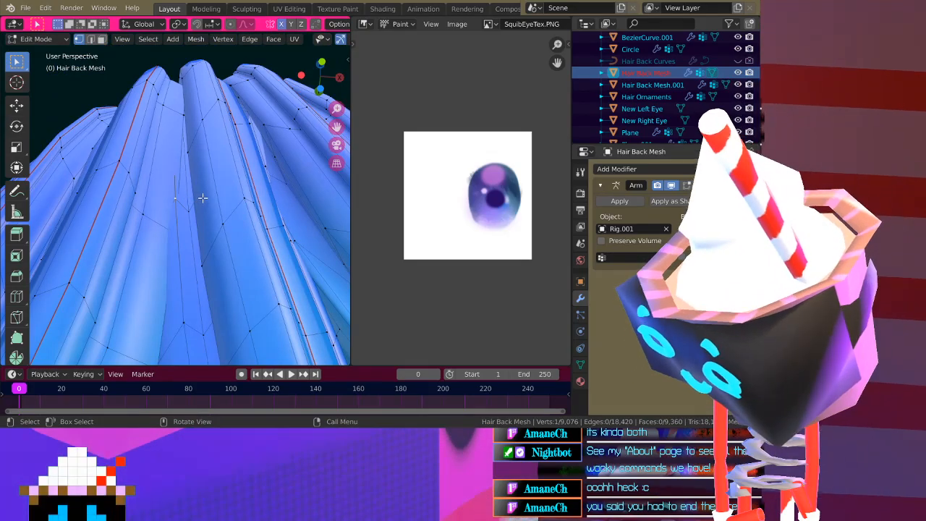
# Move the selected vertex between the back strands about 0.01 m along global Y
pyautogui.press('g')
pyautogui.press('y')
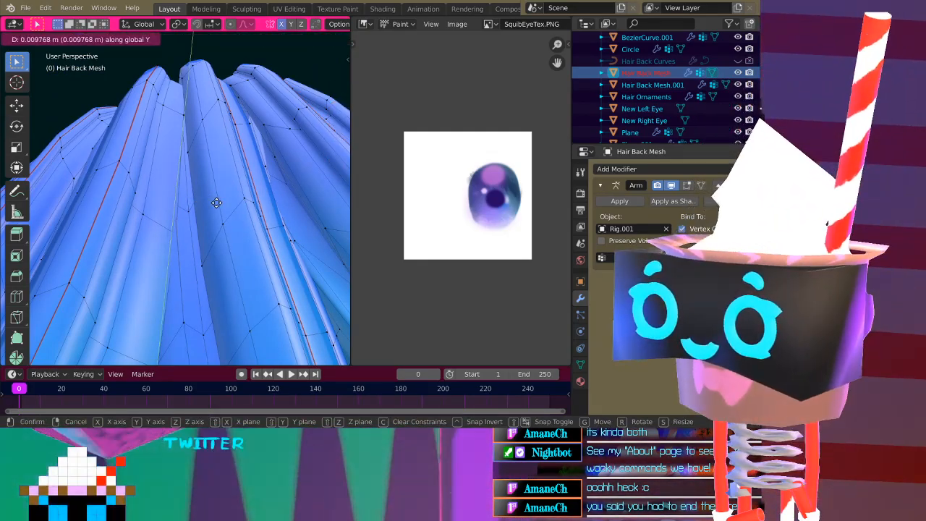
pyautogui.click(217, 197)
# Move two vertices bordering the gap between the centre back strands along global X
pyautogui.moveTo(217, 197); pyautogui.dragTo(190, 225, button='middle')
pyautogui.scroll(-5, 210, 215)
pyautogui.keyDown('shift'); pyautogui.moveTo(214, 170); pyautogui.dragTo(238, 211, button='middle'); pyautogui.keyUp('shift')
pyautogui.scroll(4, 206, 208)
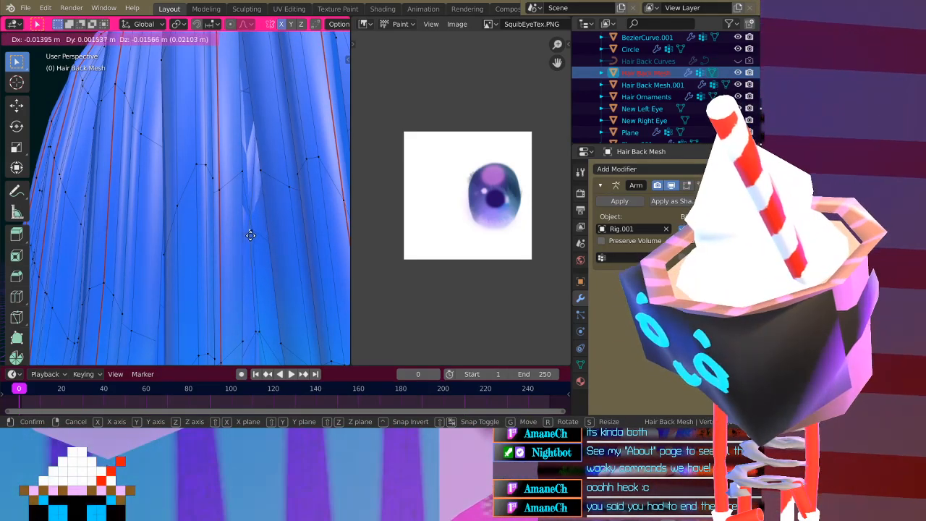
pyautogui.press('x')
pyautogui.click(250, 277)
pyautogui.press('g')
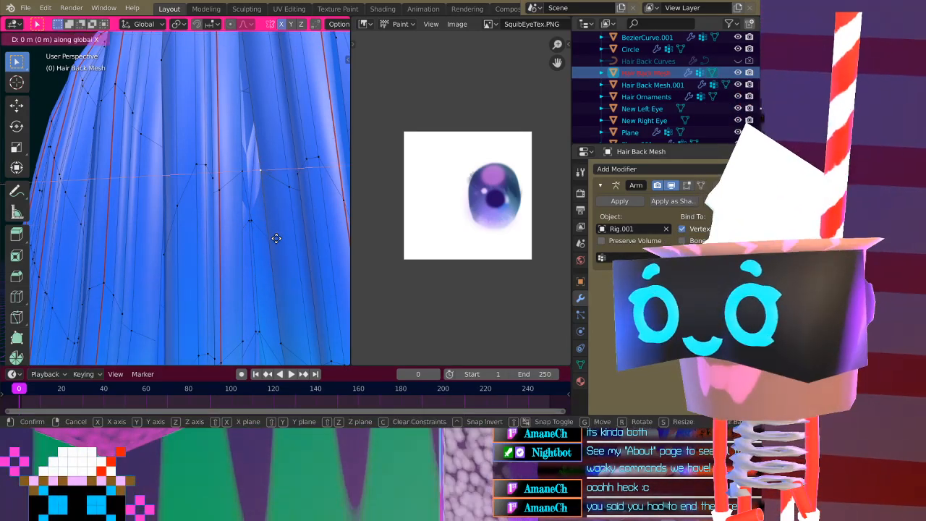
pyautogui.press('x')
pyautogui.click(290, 245)
# Move a vertex in the gap between the centre back strands -0.0275 m along global X
pyautogui.moveTo(283, 244); pyautogui.dragTo(174, 208, button='middle')
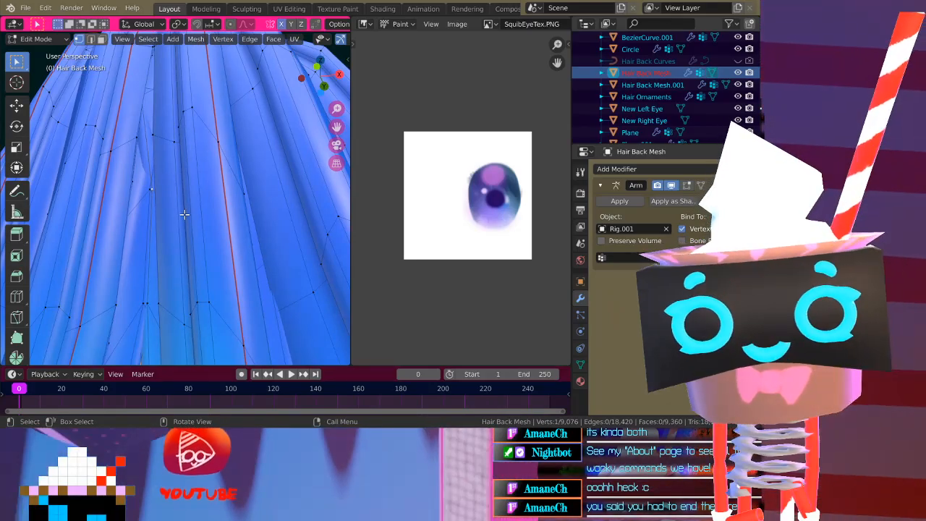
pyautogui.moveTo(184, 214); pyautogui.dragTo(189, 195, button='middle')
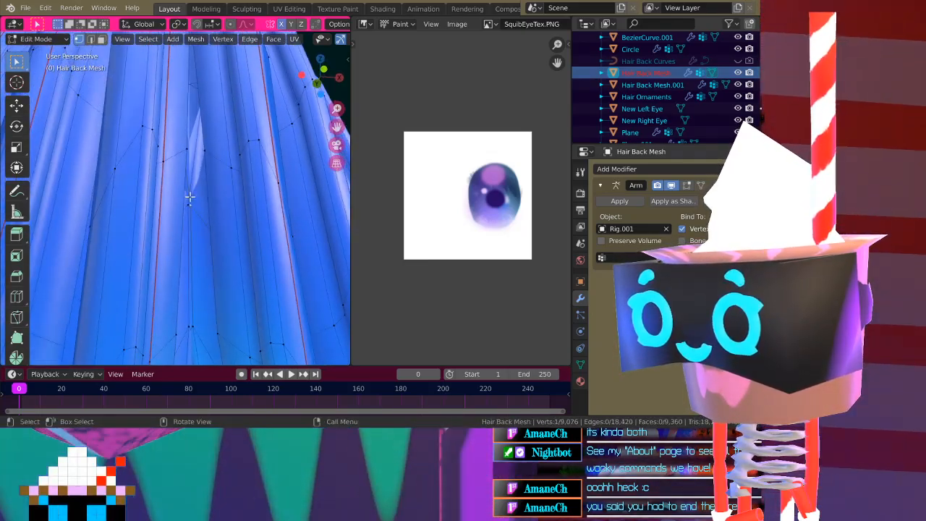
pyautogui.scroll(-5, 192, 213)
pyautogui.scroll(8, 182, 206)
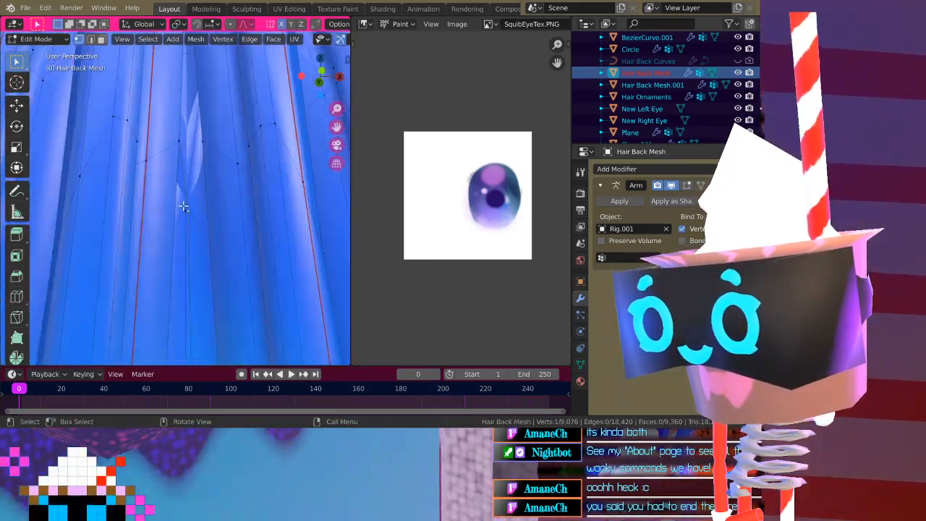
pyautogui.moveTo(187, 187); pyautogui.dragTo(244, 231, button='middle')
pyautogui.press('g')
pyautogui.press('x')
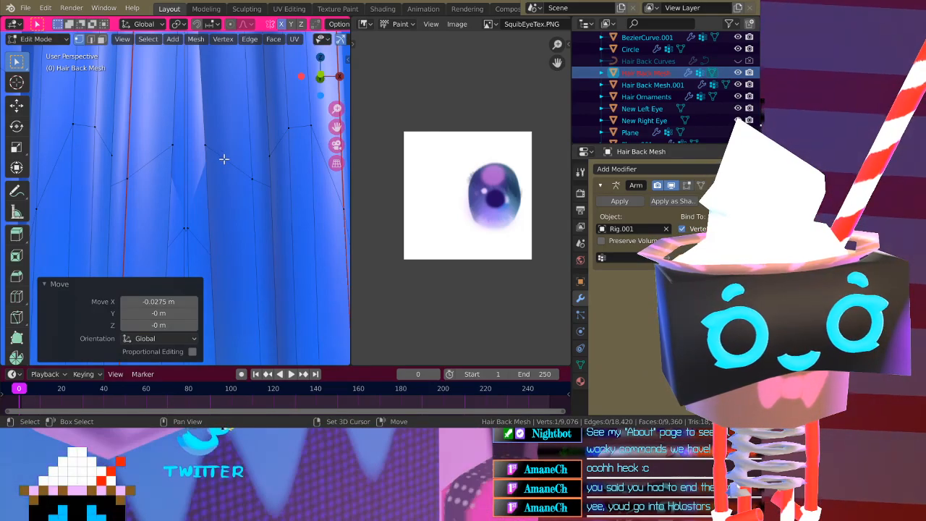
# Turn on X-ray display to reach the vertices hidden between the back strands
pyautogui.moveTo(224, 159); pyautogui.dragTo(233, 201, button='middle')
pyautogui.moveTo(219, 168); pyautogui.dragTo(221, 203, button='middle')
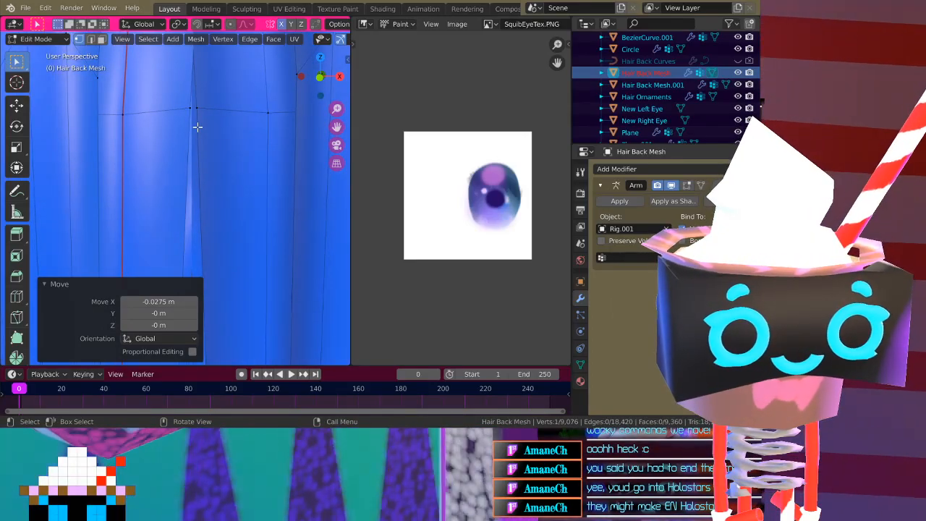
pyautogui.moveTo(197, 128); pyautogui.dragTo(301, 152, button='middle')
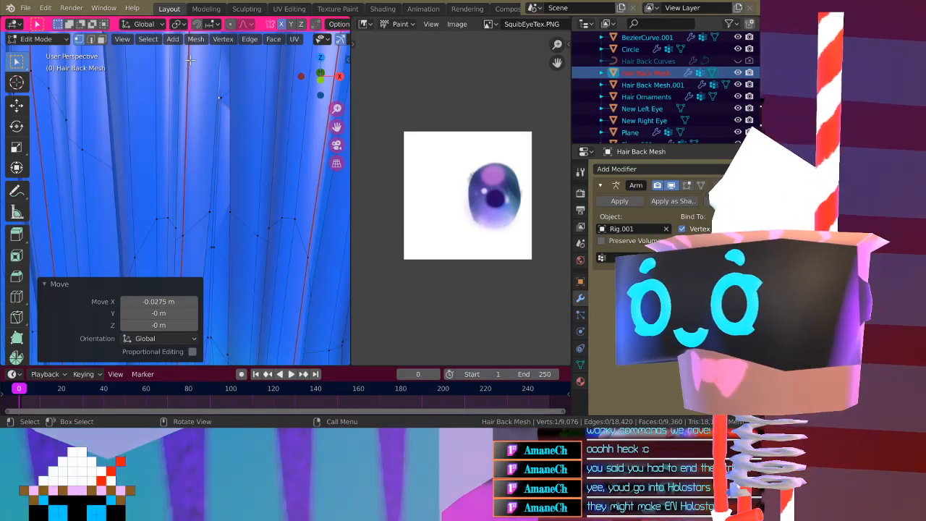
pyautogui.moveTo(241, 125); pyautogui.dragTo(185, 145, button='middle')
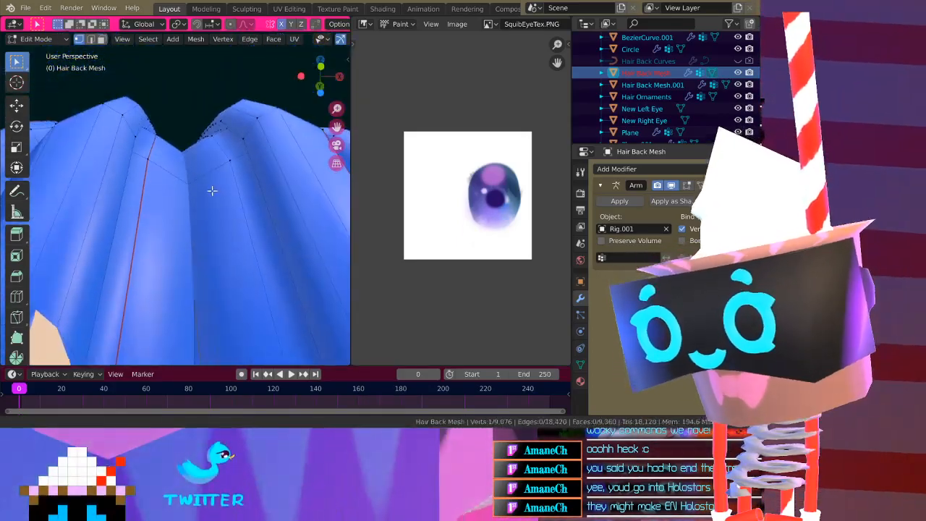
pyautogui.moveTo(200, 171); pyautogui.dragTo(45, 171, button='middle')
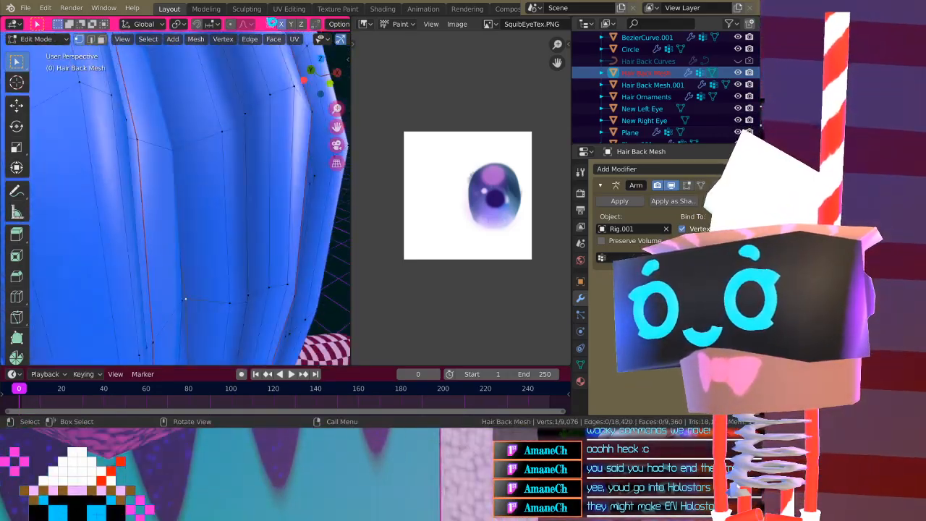
pyautogui.scroll(-3, 317, 39)
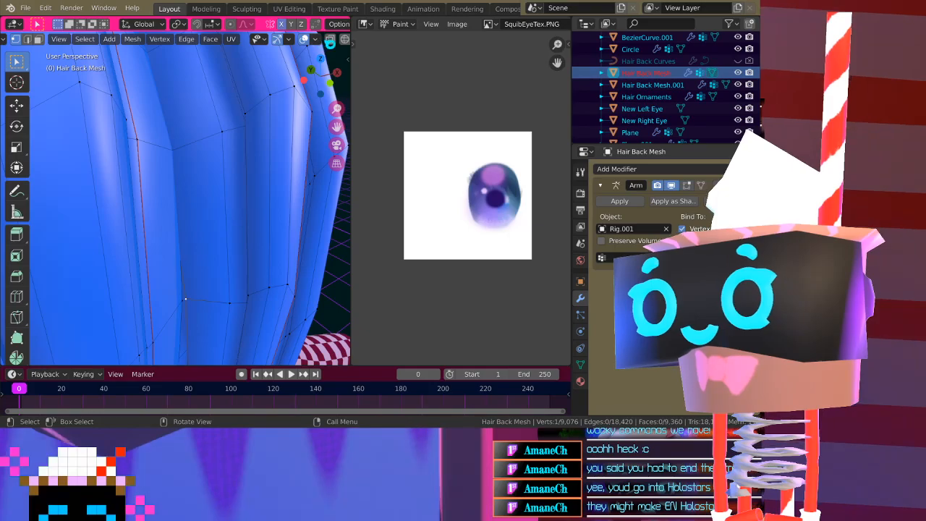
pyautogui.click(330, 41)
# Move a vertex between the centre back strands, below the crown, in the negative direction along global X
pyautogui.moveTo(262, 163); pyautogui.dragTo(219, 150, button='middle')
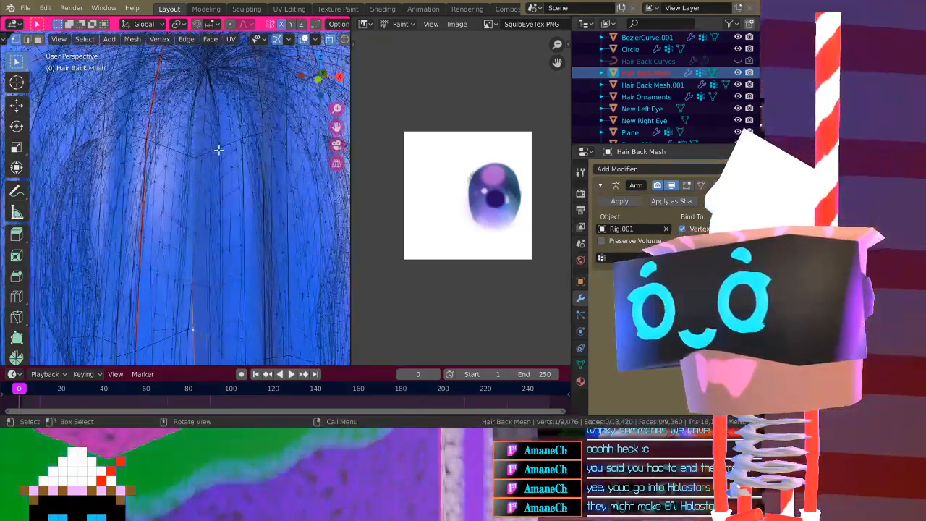
pyautogui.press('g')
pyautogui.press('x')
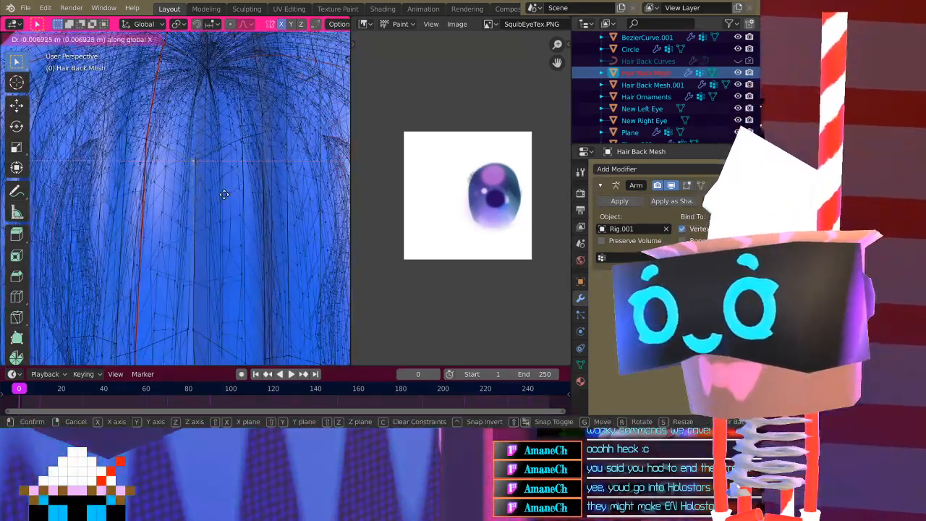
pyautogui.click(221, 196)
# Move the vertex below the crown between the centre strands -0.0177 m along global X
pyautogui.moveTo(216, 161); pyautogui.dragTo(209, 214, button='middle')
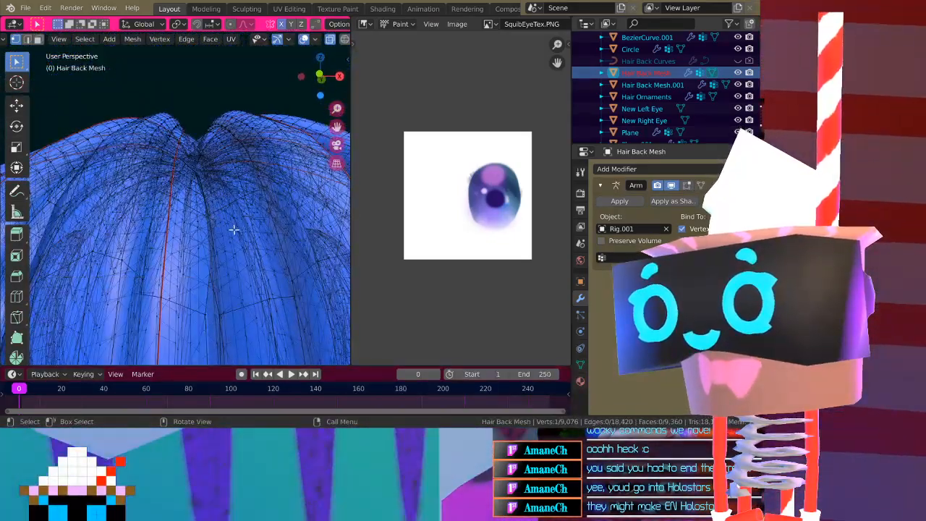
pyautogui.press('g')
pyautogui.press('x')
pyautogui.click(222, 250)
# Turn off X-ray display and move the selected vertex between the strands 0.0111 m along global X
pyautogui.moveTo(225, 205); pyautogui.dragTo(227, 216, button='middle')
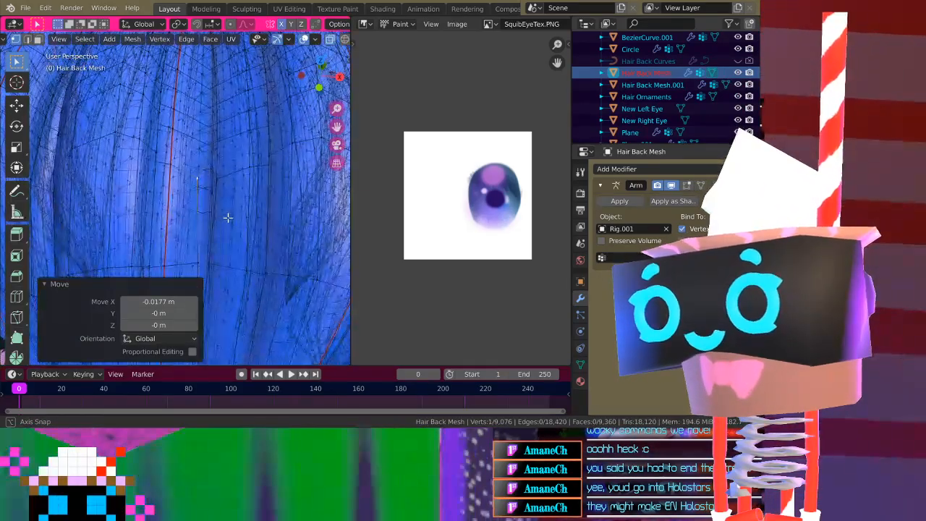
pyautogui.click(332, 39)
pyautogui.moveTo(225, 110); pyautogui.dragTo(217, 89, button='middle')
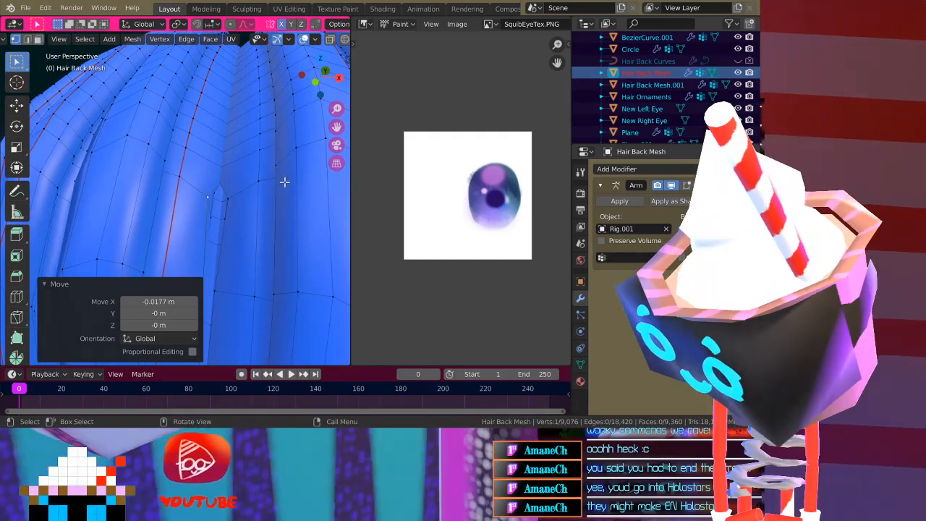
pyautogui.press('g')
pyautogui.press('x')
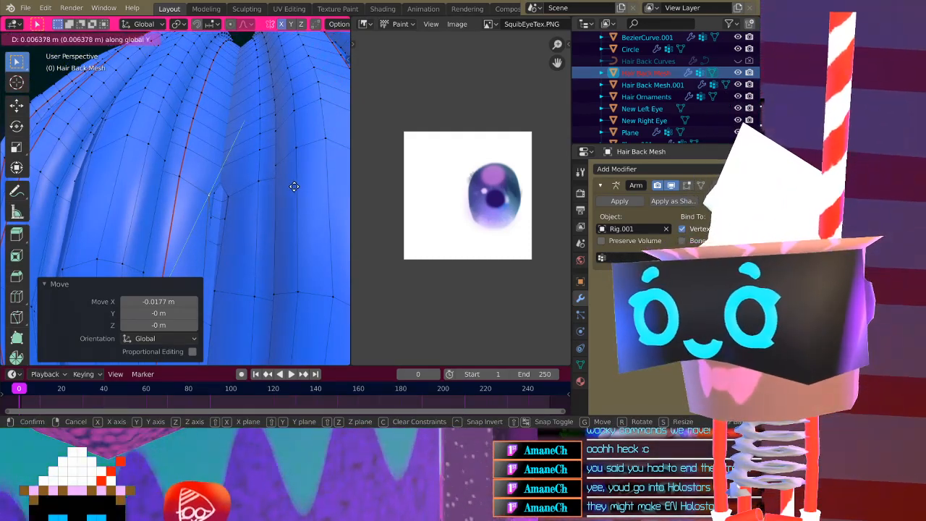
pyautogui.click(277, 190)
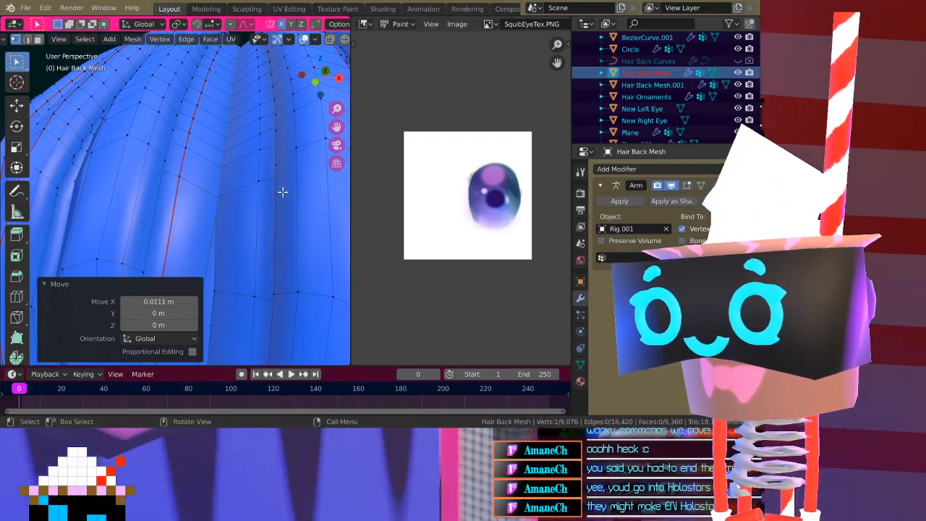
# Examine the back hair in Object Mode for remaining gaps and return to Edit Mode
pyautogui.scroll(-4, 275, 189)
pyautogui.press('Tab')
pyautogui.moveTo(214, 185); pyautogui.dragTo(151, 191, button='middle')
pyautogui.press('Tab')
pyautogui.press('Tab')
pyautogui.press('Tab')
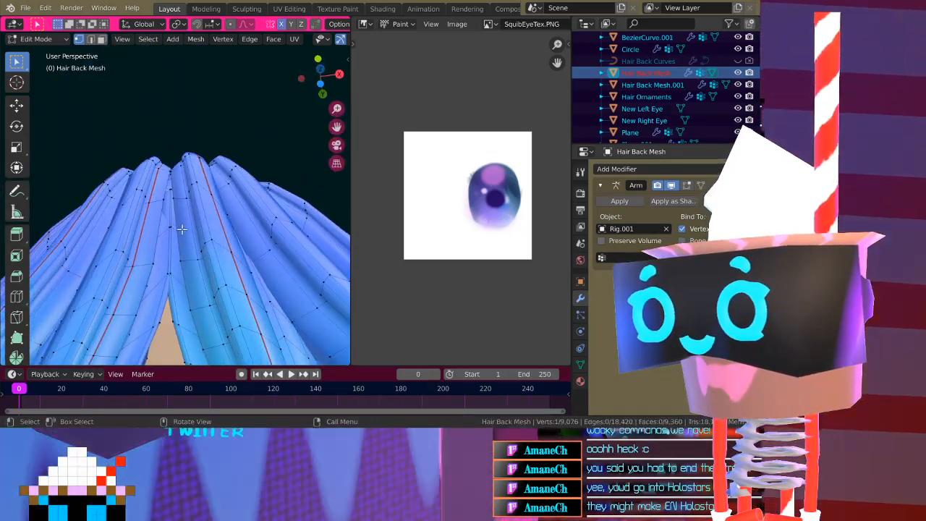
# Move the vertex at the upper end of the gap between the centre strands about -0.001 m along global X
pyautogui.moveTo(166, 227); pyautogui.dragTo(165, 217, button='middle')
pyautogui.moveTo(215, 176); pyautogui.dragTo(204, 129, button='middle')
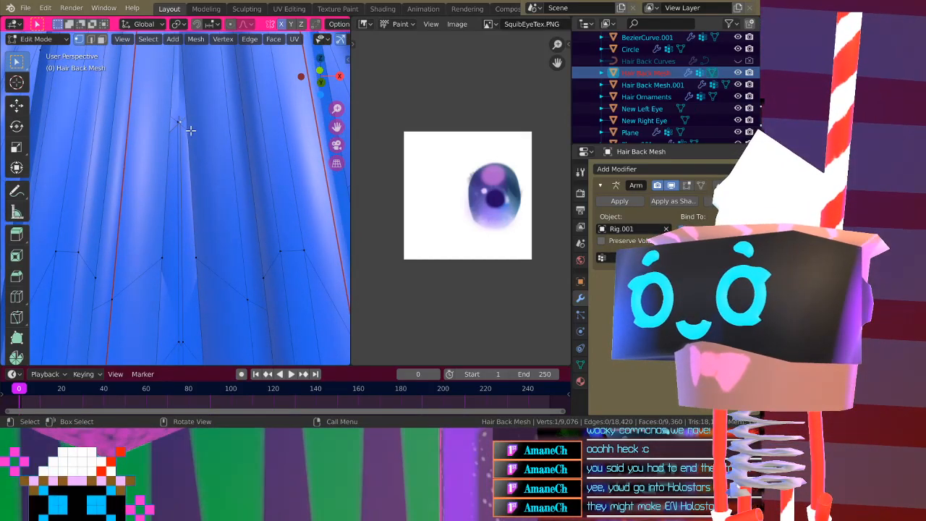
pyautogui.press('g')
pyautogui.press('x')
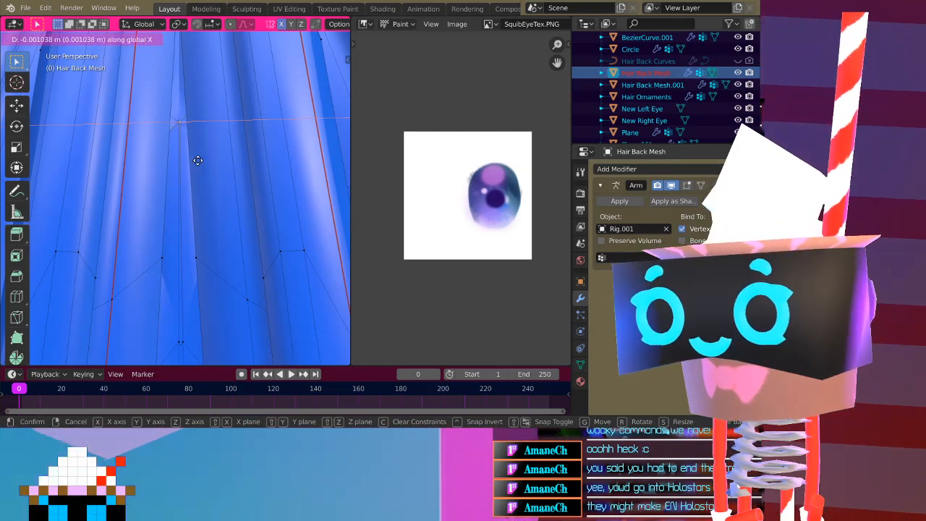
pyautogui.click(199, 160)
# Move the selected vertex between the centre back strands freely, without an axis constraint
pyautogui.moveTo(199, 160); pyautogui.dragTo(187, 116, button='middle')
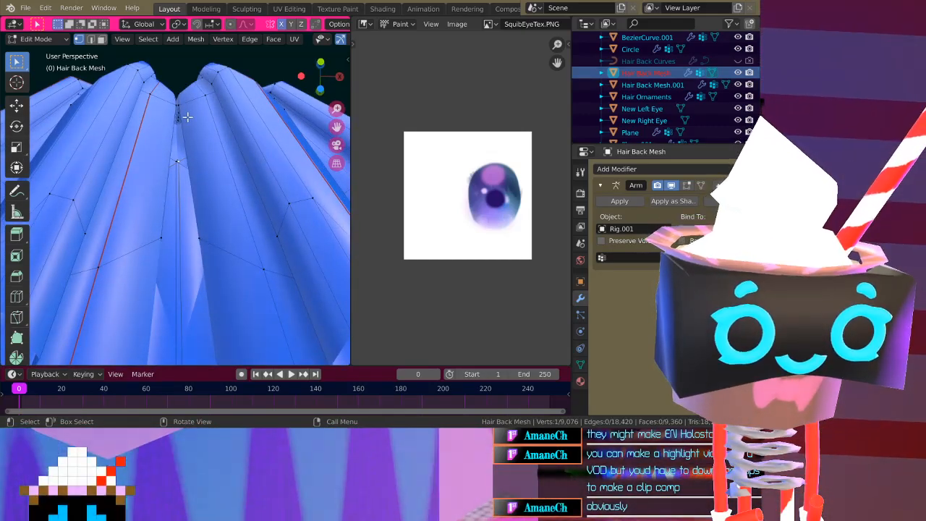
pyautogui.moveTo(193, 136); pyautogui.dragTo(170, 218, button='middle')
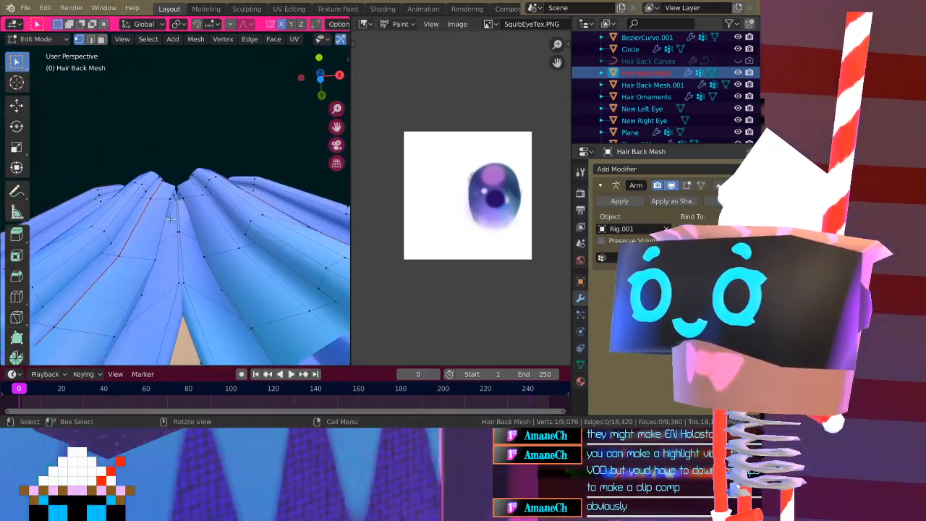
pyautogui.press('g')
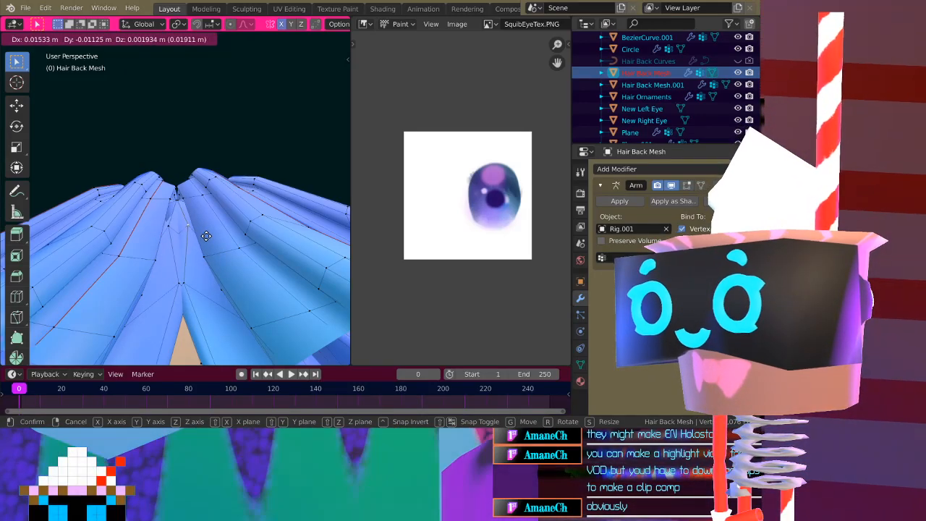
pyautogui.click(203, 202)
# Inspect the avatar's back hair in Object Mode, both from a distance and close to the centre parting
pyautogui.moveTo(199, 208); pyautogui.dragTo(207, 273, button='middle')
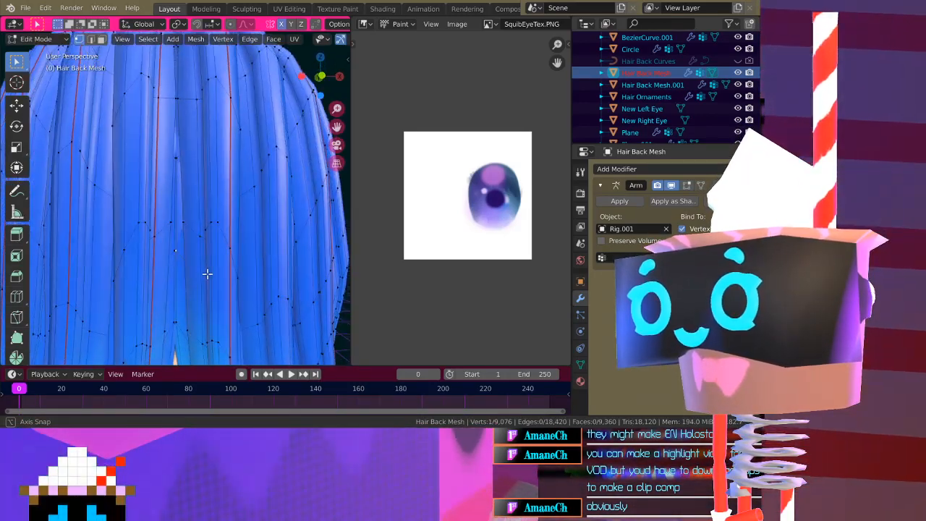
pyautogui.press('Tab')
pyautogui.moveTo(188, 230); pyautogui.dragTo(178, 234, button='middle')
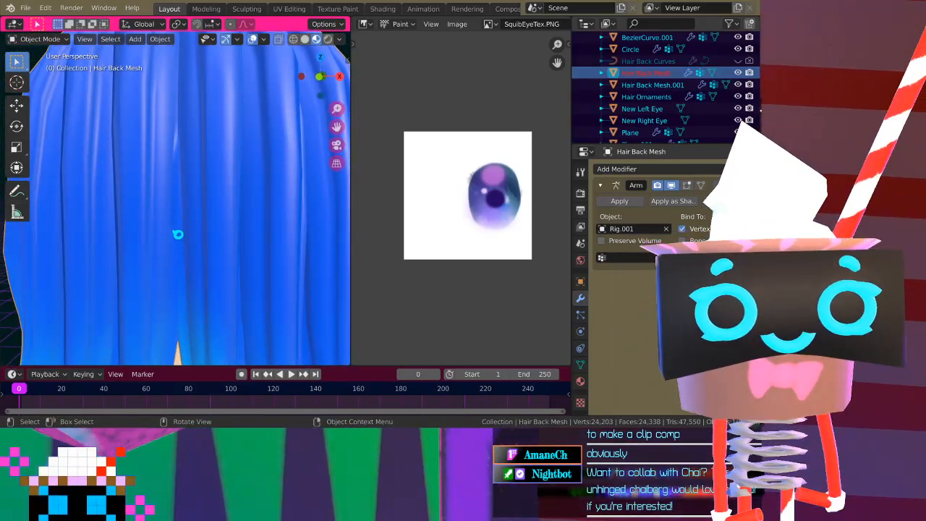
pyautogui.scroll(-8, 186, 223)
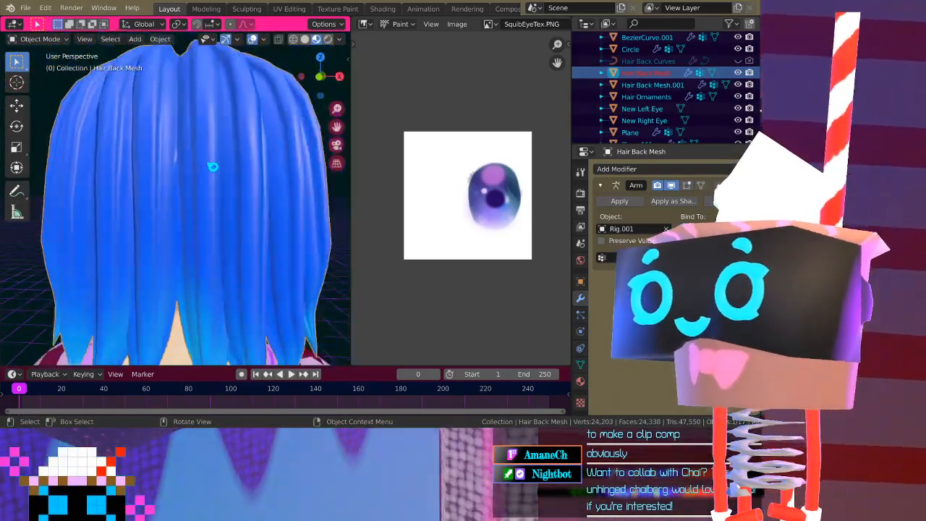
pyautogui.moveTo(238, 161); pyautogui.dragTo(217, 239, button='middle')
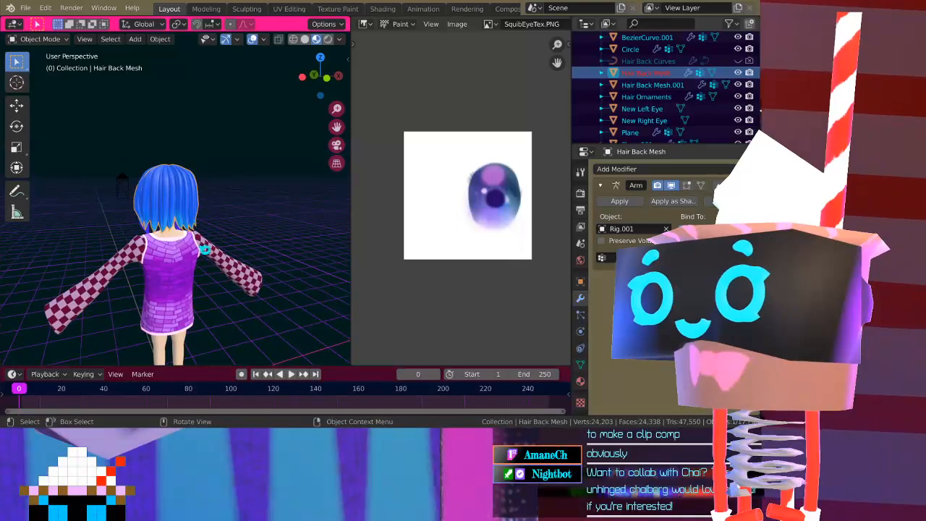
pyautogui.scroll(8, 198, 250)
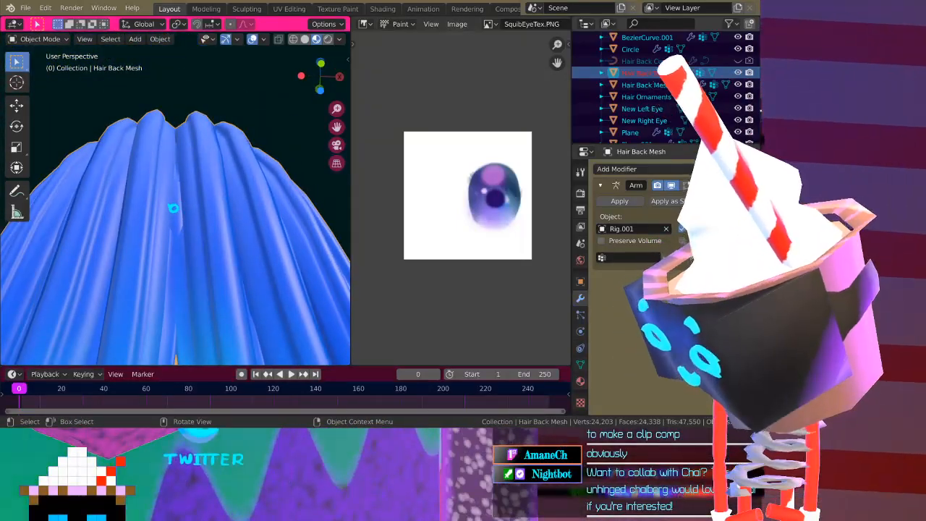
# Return to Edit Mode and examine the vertices between the centre back strands with and without X-ray display
pyautogui.press('Tab')
pyautogui.moveTo(190, 194); pyautogui.dragTo(174, 206, button='middle')
pyautogui.moveTo(178, 250); pyautogui.dragTo(292, 65, button='middle')
pyautogui.scroll(-3, 331, 39)
pyautogui.click(314, 40)
pyautogui.moveTo(219, 218); pyautogui.dragTo(136, 229, button='middle')
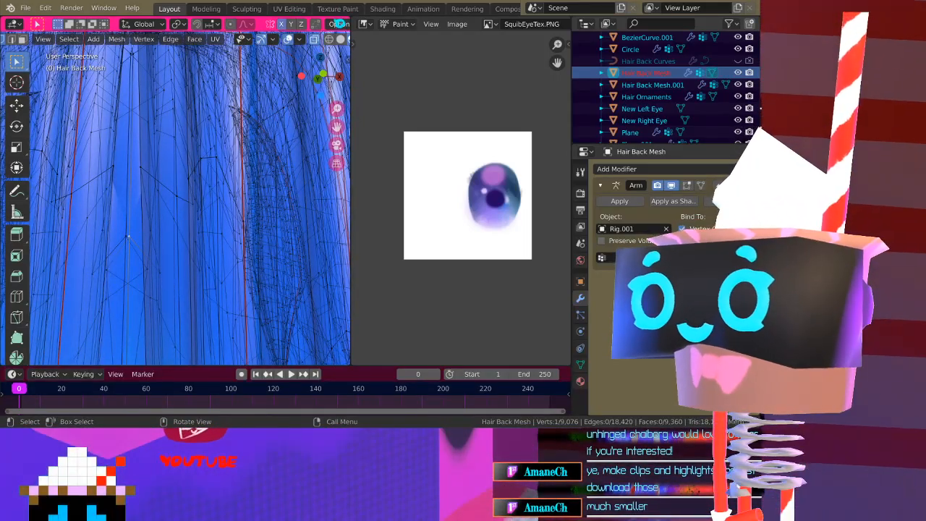
pyautogui.scroll(-6, 194, 149)
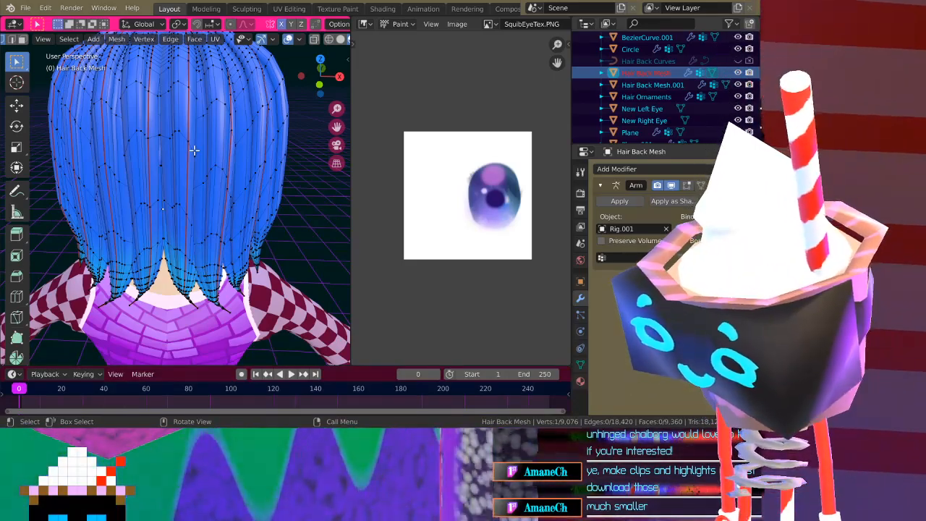
pyautogui.moveTo(168, 199); pyautogui.dragTo(203, 137, button='middle')
pyautogui.scroll(3, 202, 136)
pyautogui.moveTo(201, 84); pyautogui.dragTo(173, 154, button='middle')
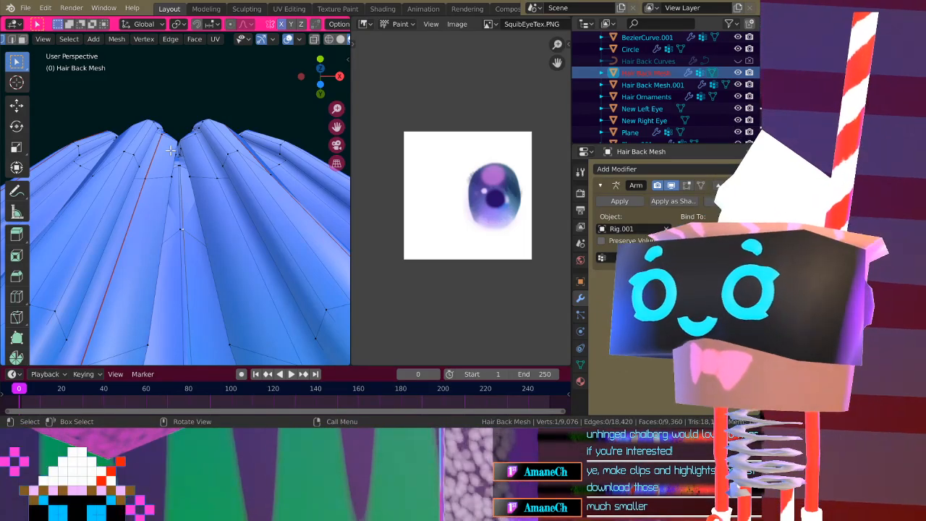
pyautogui.moveTo(259, 212); pyautogui.dragTo(198, 228, button='middle')
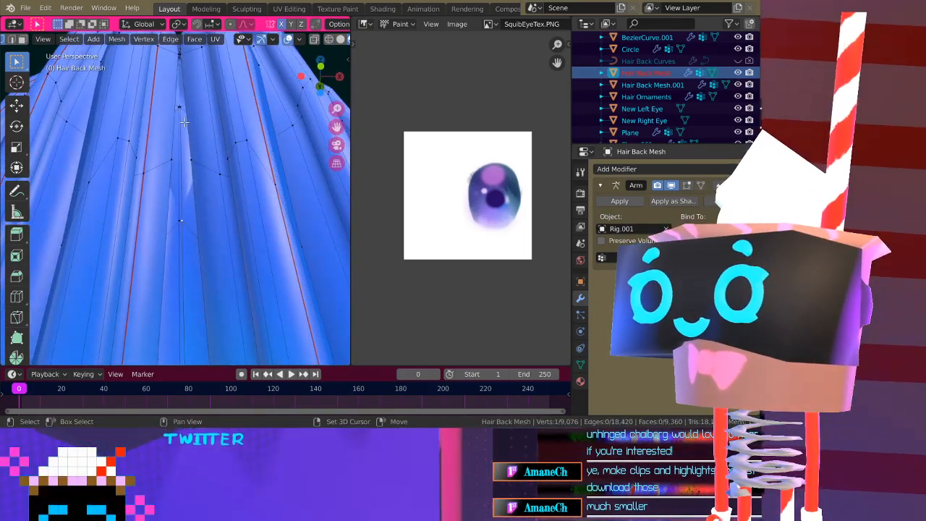
pyautogui.moveTo(180, 120); pyautogui.dragTo(184, 89, button='middle')
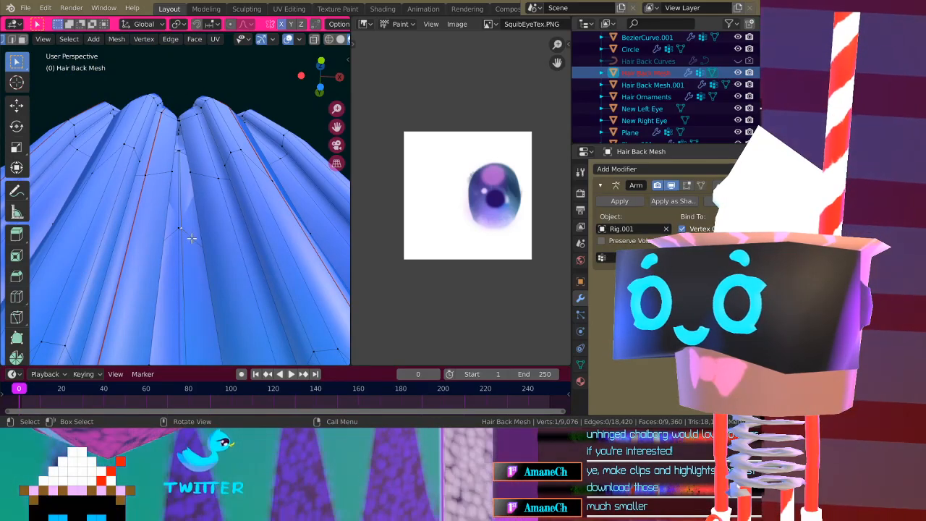
# Move the selected vertex in the gap between the centre back strands freely by about 0.032 m, mostly backward and up
pyautogui.press('g')
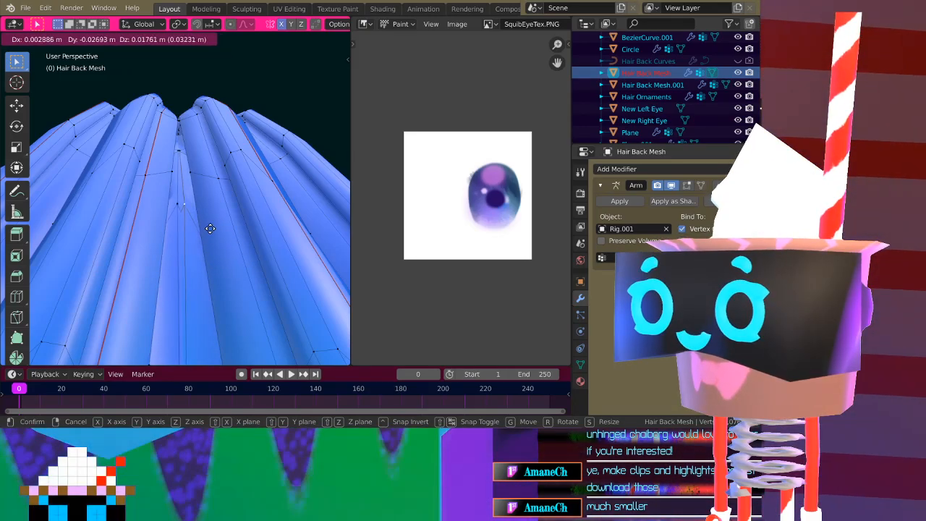
pyautogui.click(210, 229)
# Try to move the same vertex about -0.004 m along global X, and undo that move
pyautogui.moveTo(217, 232); pyautogui.dragTo(209, 177, button='middle')
pyautogui.press('g')
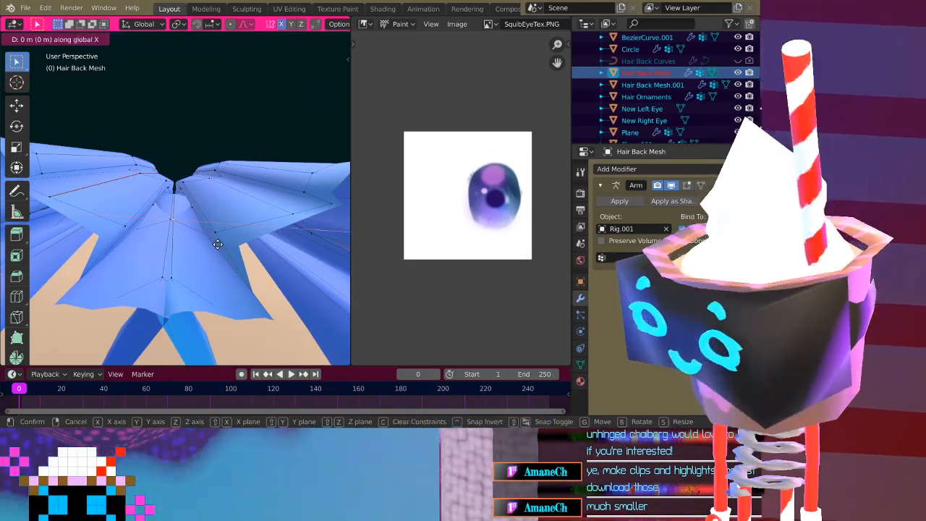
pyautogui.press('x')
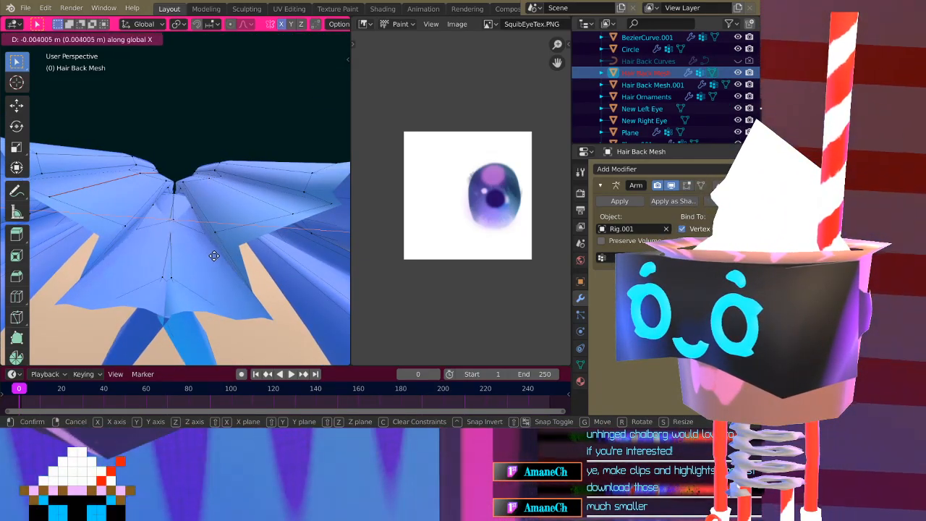
pyautogui.click(228, 257)
pyautogui.hotkey('ctrl', 'z')
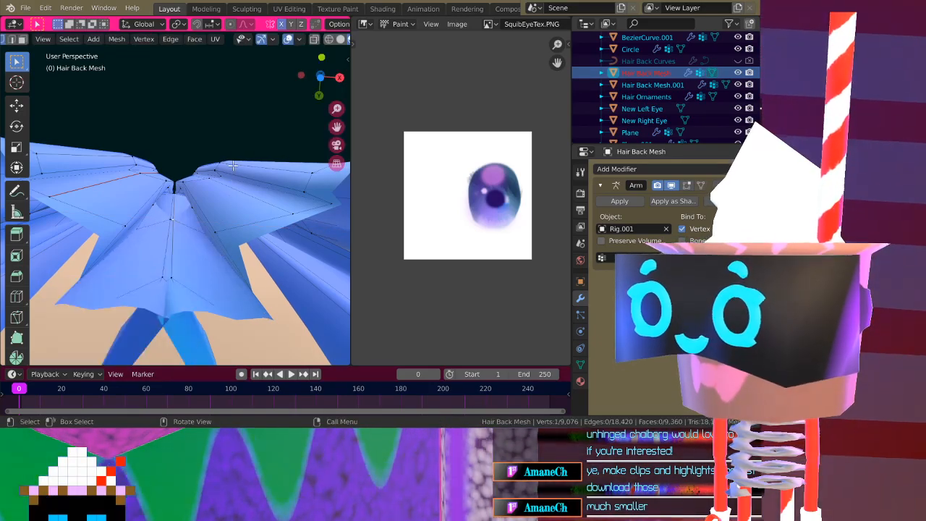
# Separate the two centre back strands from Hair Back Mesh into their own object and open that object in Edit Mode
pyautogui.scroll(-2, 322, 44)
pyautogui.click(280, 41)
pyautogui.moveTo(271, 94); pyautogui.dragTo(239, 181, button='middle')
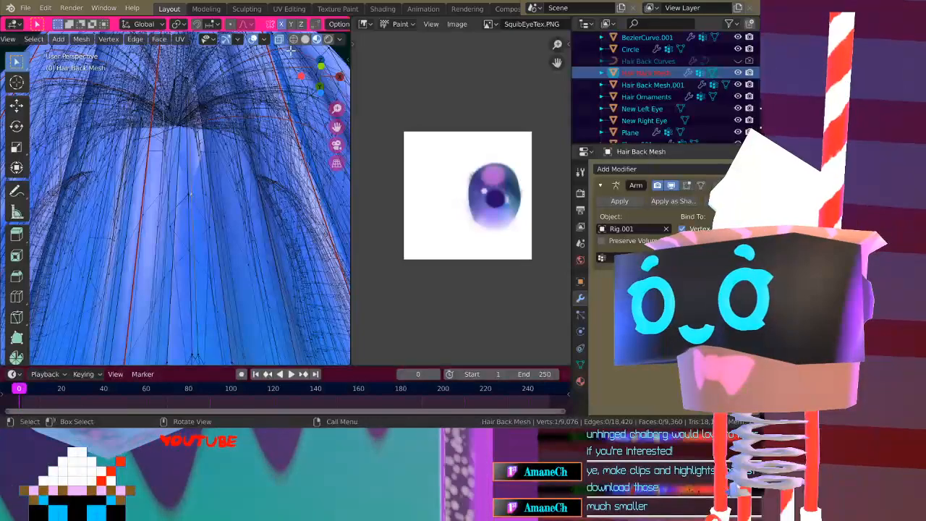
pyautogui.click(280, 40)
pyautogui.scroll(-5, 220, 167)
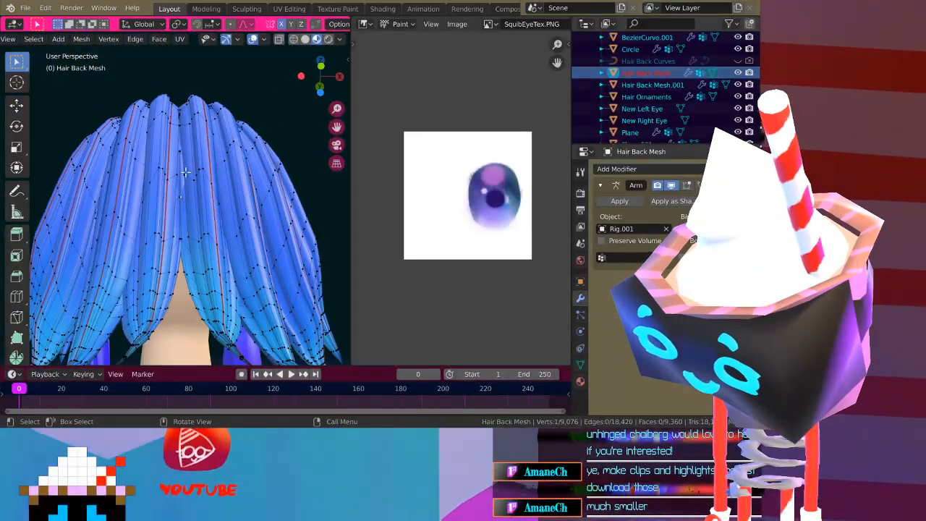
pyautogui.press('l')
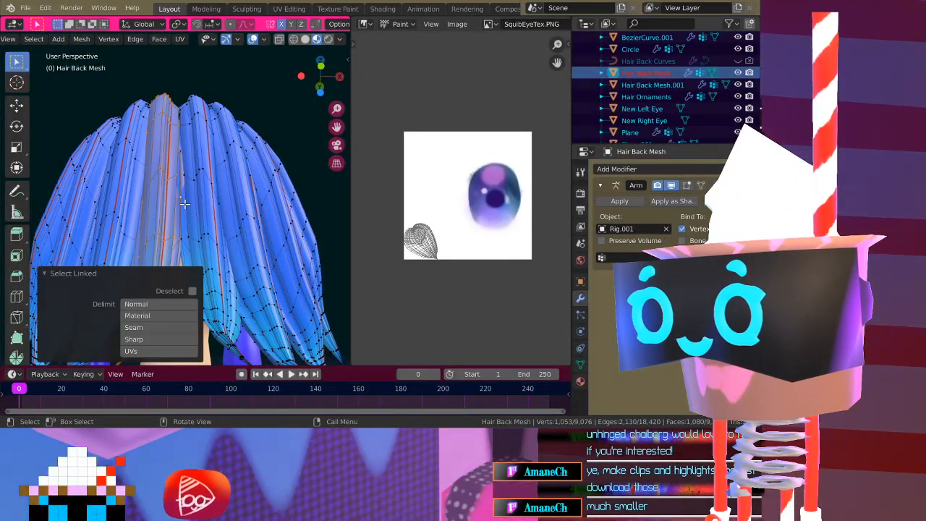
pyautogui.press('l')
pyautogui.press('p')
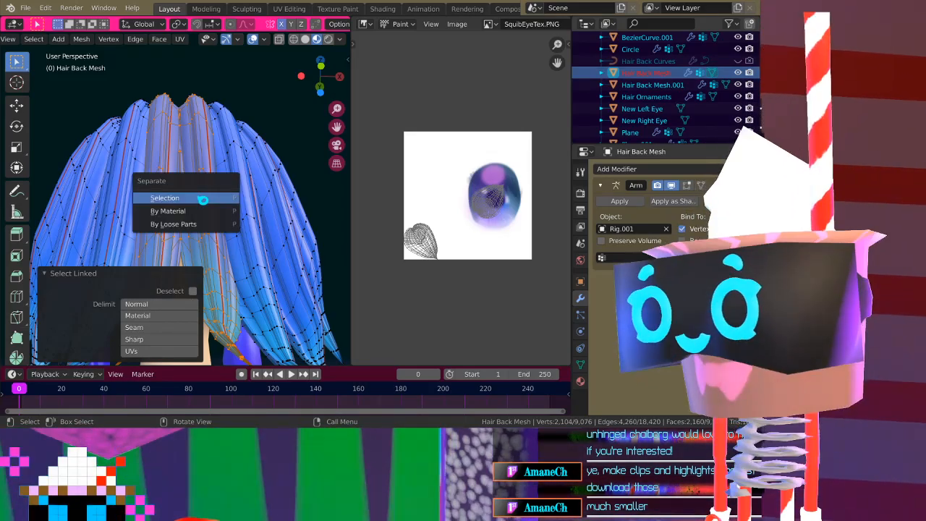
pyautogui.click(197, 198)
pyautogui.press('Tab')
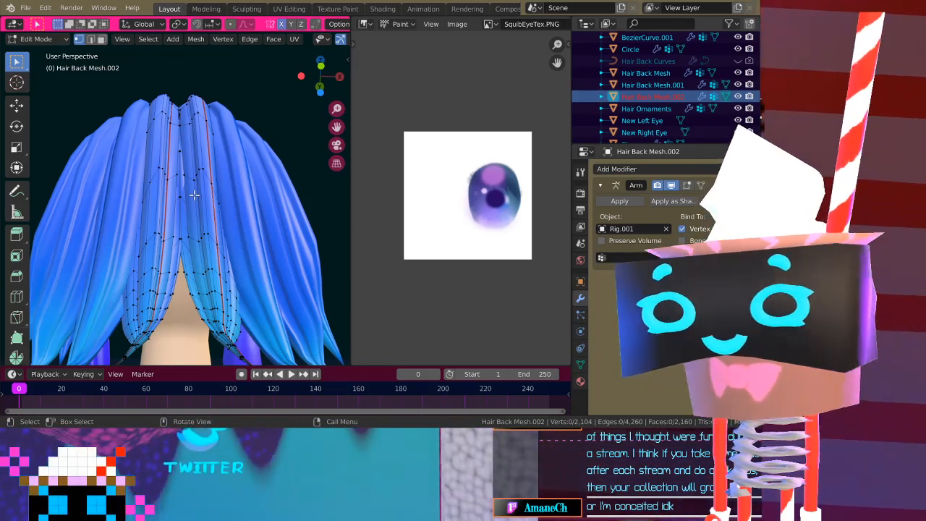
# Merge the image editor area into the 3D viewport, split it off again and make the new area an Image Editor
pyautogui.moveTo(350, 16); pyautogui.dragTo(434, 152)
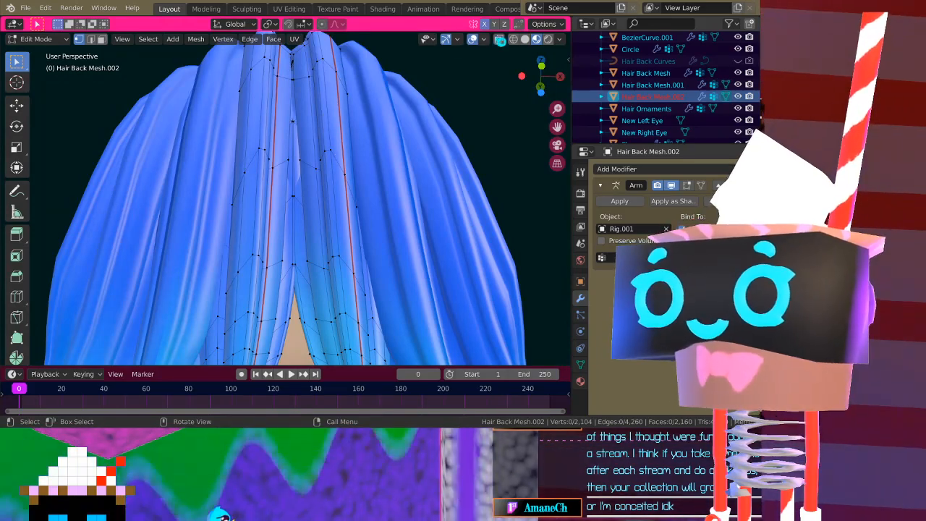
pyautogui.moveTo(570, 18); pyautogui.dragTo(338, 17)
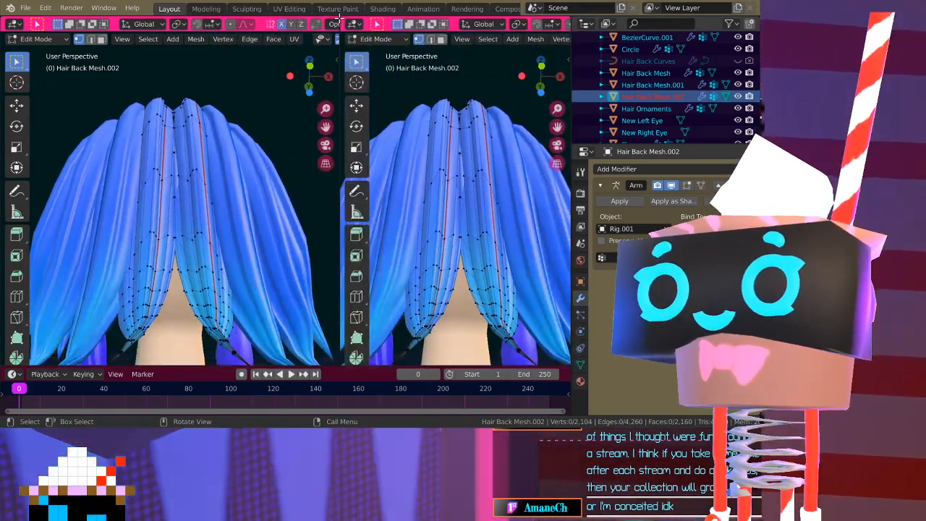
pyautogui.click(354, 24)
pyautogui.click(355, 24)
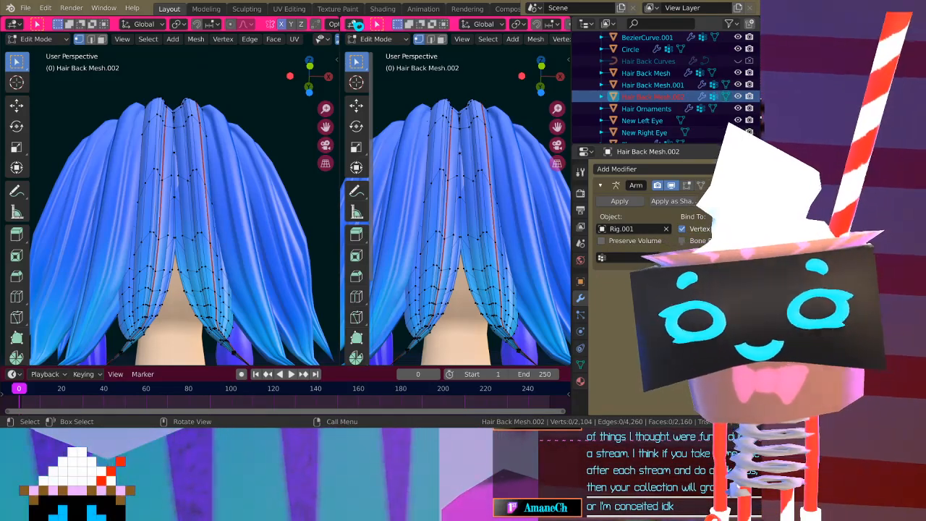
pyautogui.click(356, 24)
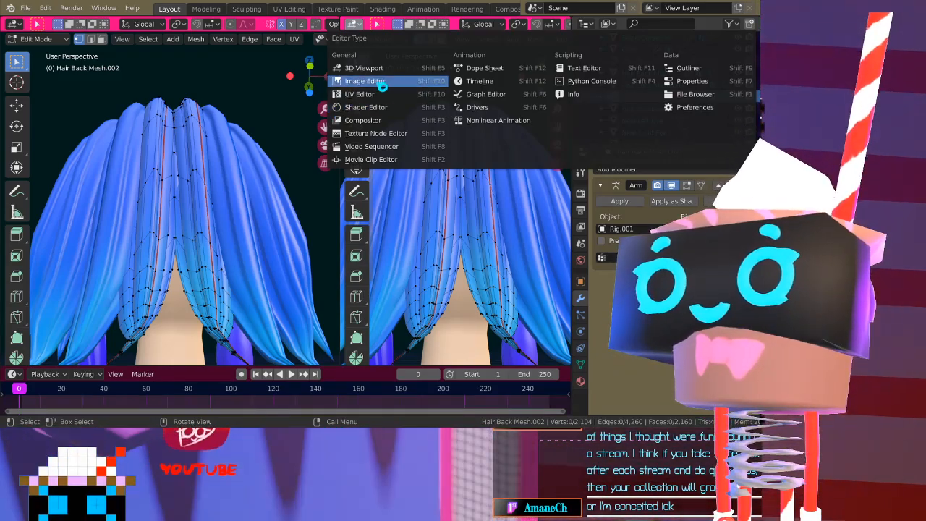
pyautogui.click(382, 85)
# Show SquibEyeTex.PNG in the new Image Editor, briefly viewing SquibHair2Tex as well
pyautogui.click(355, 24)
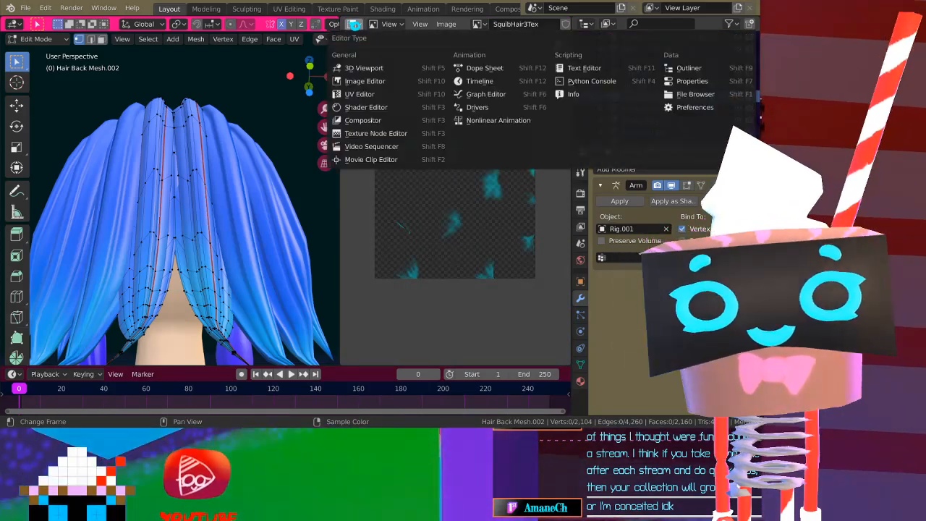
pyautogui.click(355, 24)
pyautogui.click(481, 24)
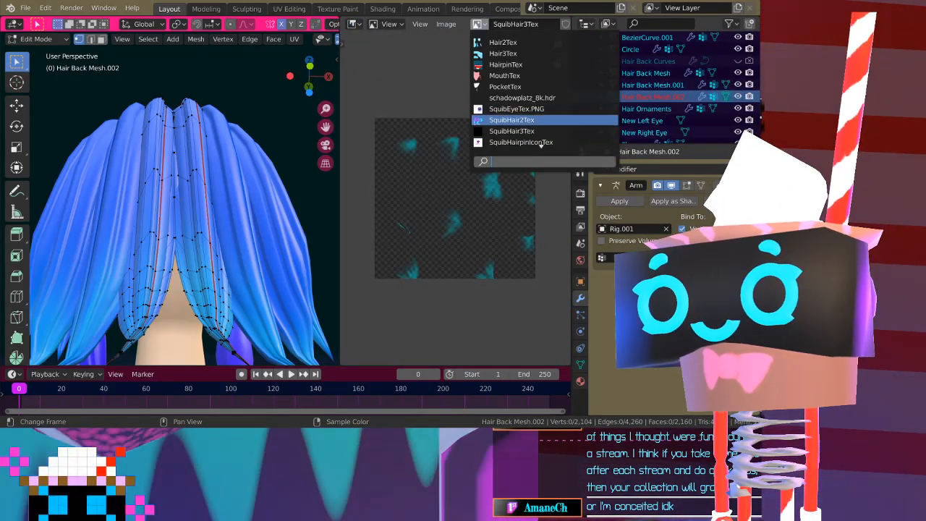
pyautogui.click(477, 108)
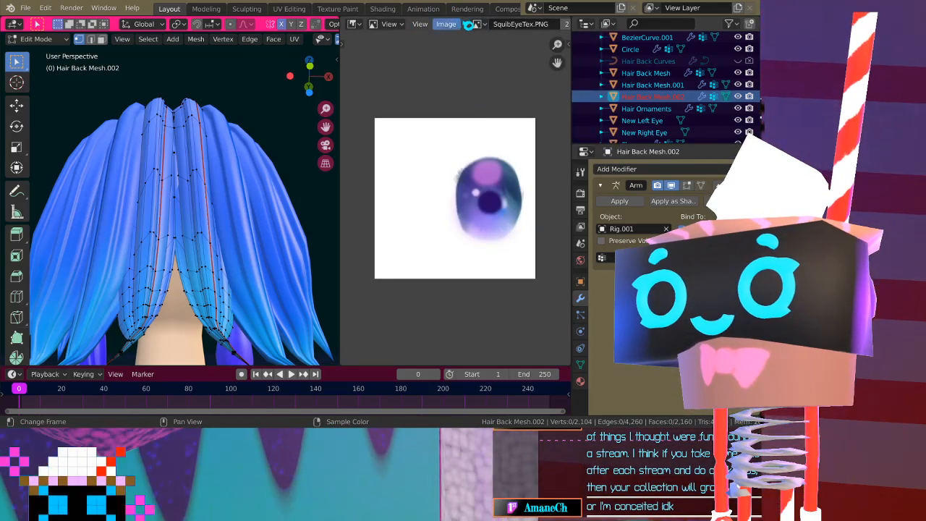
pyautogui.click(474, 24)
pyautogui.click(499, 121)
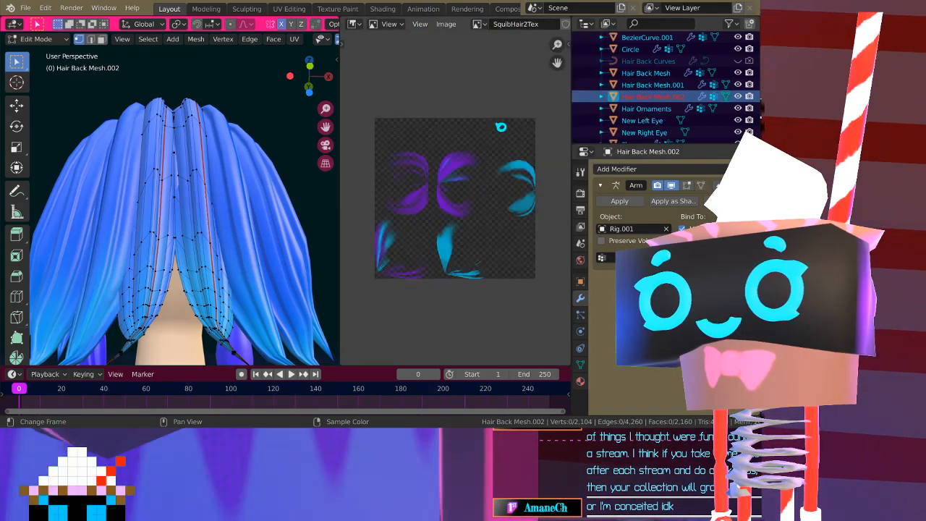
pyautogui.click(482, 26)
pyautogui.click(501, 107)
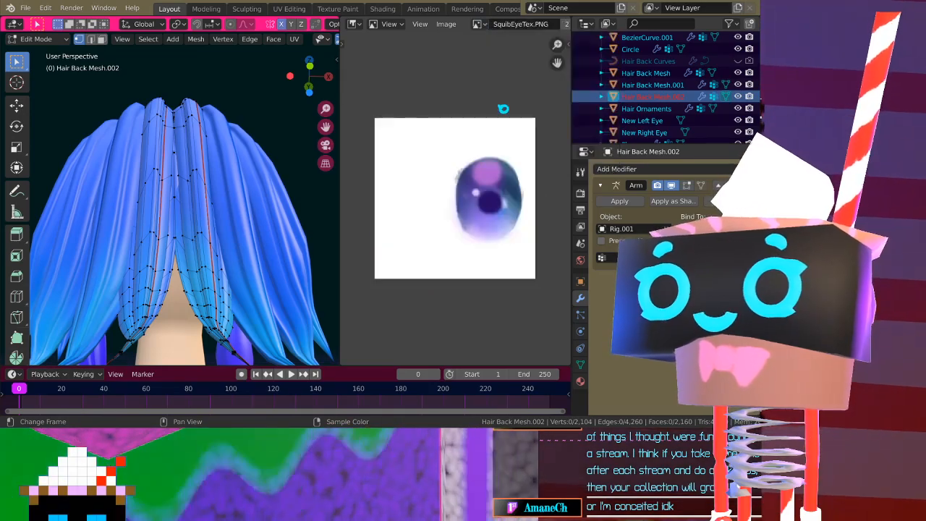
# Enlarge the 3D viewport over the Image Editor area and turn on X-ray display for the separated centre strands
pyautogui.moveTo(337, 19); pyautogui.dragTo(398, 17)
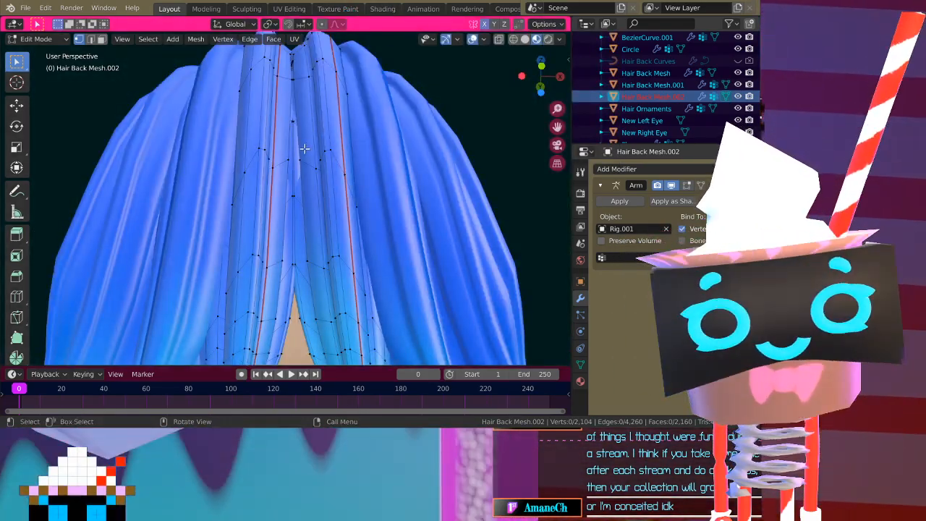
pyautogui.moveTo(329, 175); pyautogui.dragTo(338, 131, button='middle')
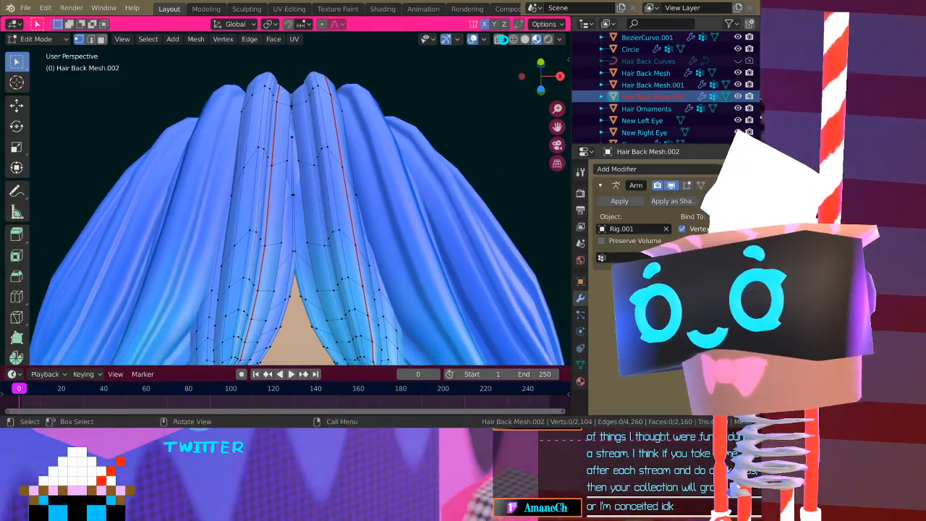
pyautogui.click(500, 40)
# Move the inner-edge vertex in the gap between the centre strands about 0.0167 m along global X and turn off X-ray display
pyautogui.moveTo(366, 201); pyautogui.dragTo(302, 172, button='middle')
pyautogui.click(277, 124)
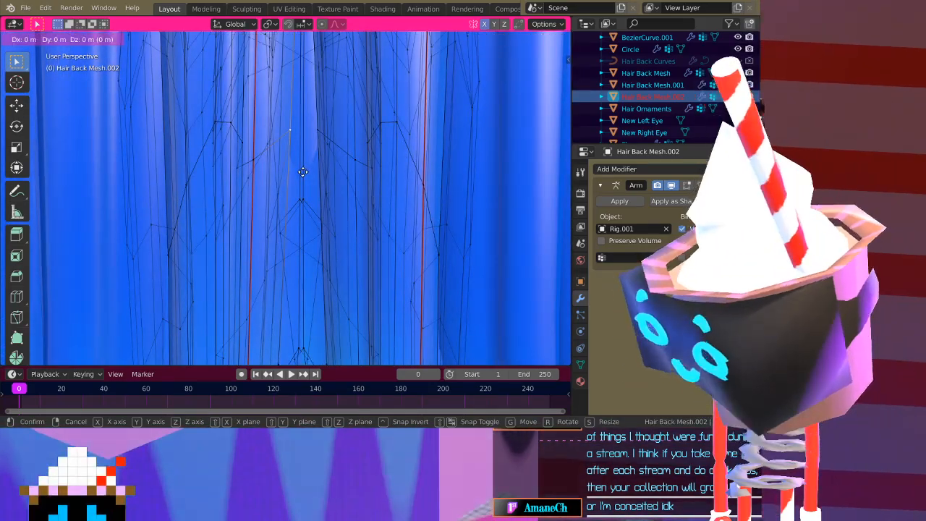
pyautogui.press('x')
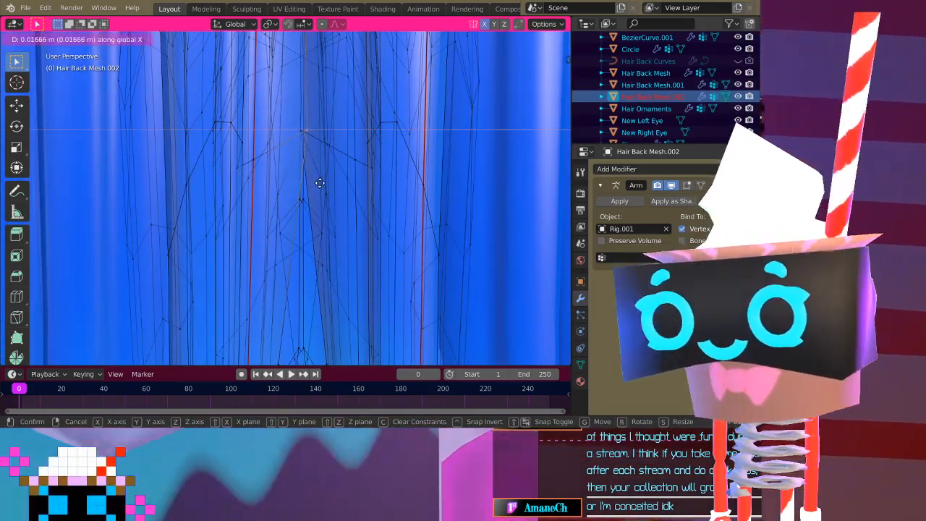
pyautogui.click(319, 183)
pyautogui.press('`')
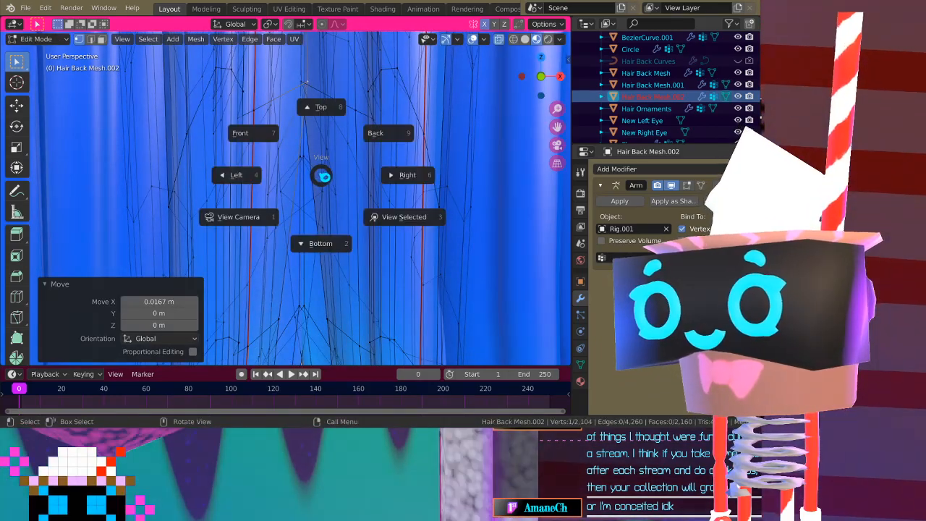
pyautogui.press('Escape')
pyautogui.click(500, 40)
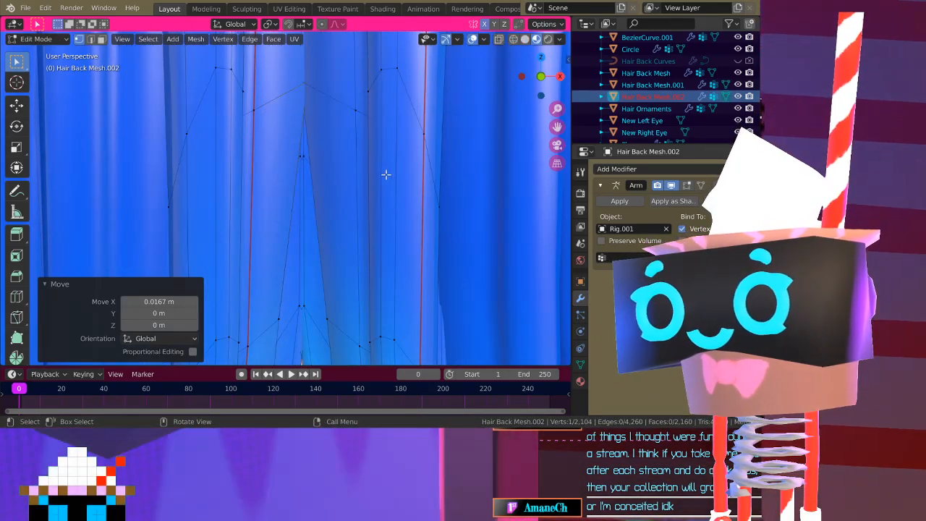
# Move the inner-edge vertex just above the opening between the centre strands' tips about 0.026 m along global X
pyautogui.keyDown('shift'); pyautogui.moveTo(371, 176); pyautogui.dragTo(370, 121, button='middle'); pyautogui.keyUp('shift')
pyautogui.scroll(-2, 306, 210)
pyautogui.scroll(-2, 310, 160)
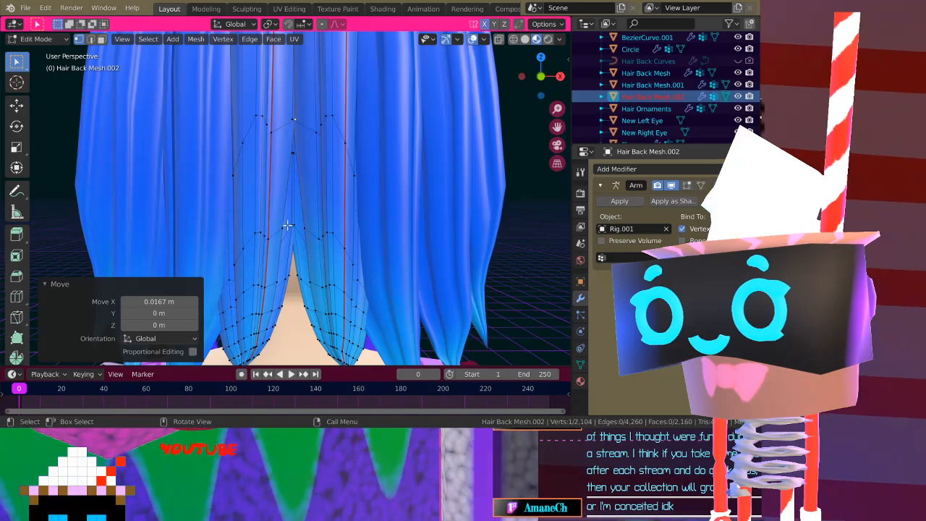
pyautogui.click(282, 227)
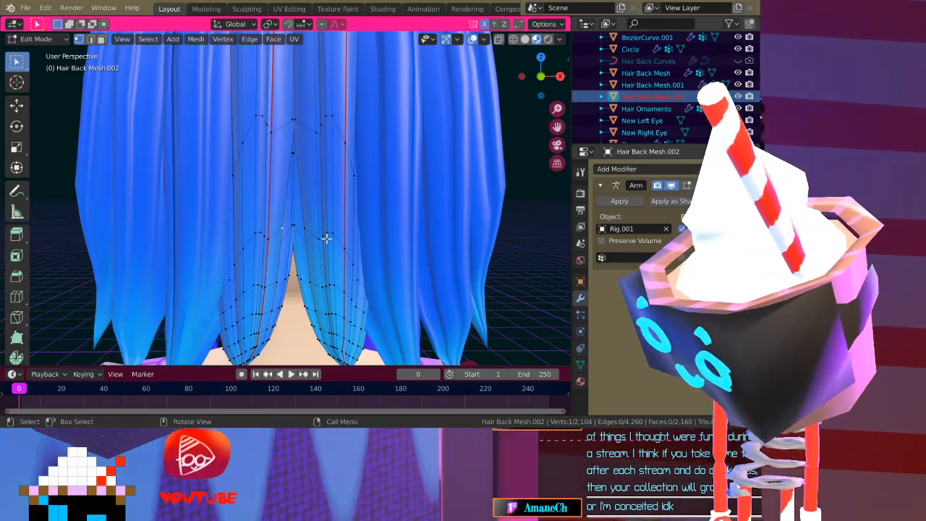
pyautogui.press('g')
pyautogui.press('y')
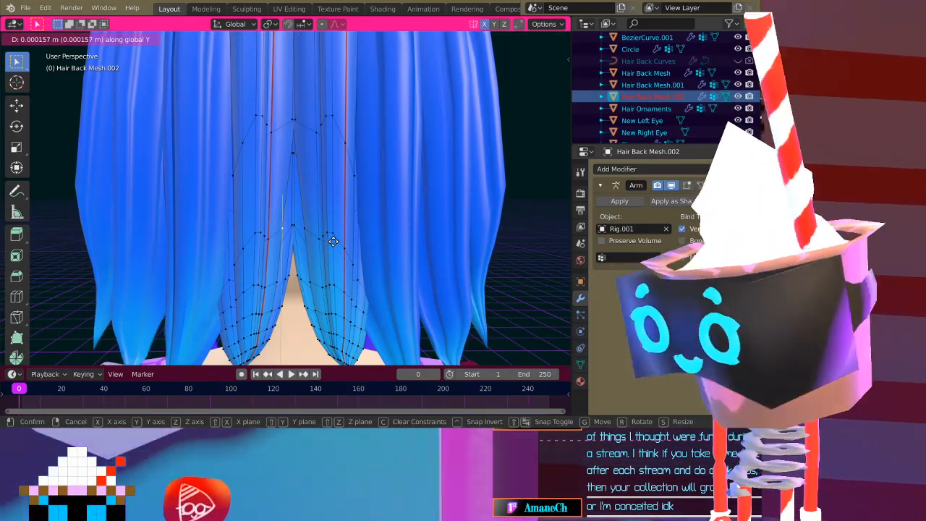
pyautogui.press('x')
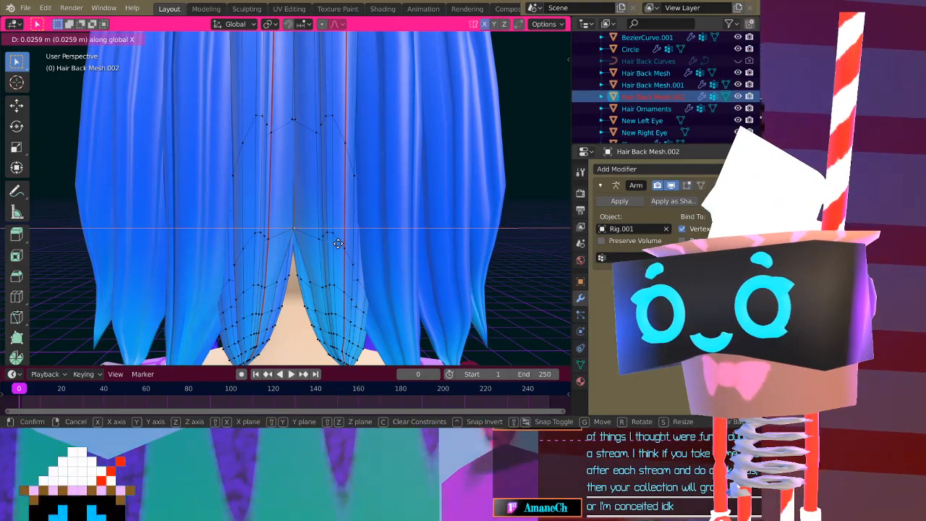
pyautogui.click(339, 244)
# Inspect the back hair in Object Mode from behind and the side, and check which strands belong to Hair Back Mesh
pyautogui.press('Tab')
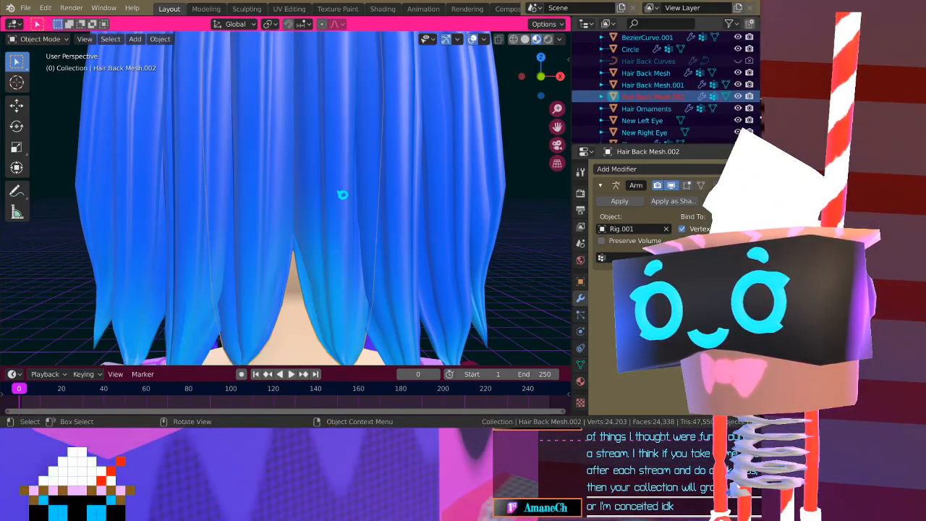
pyautogui.moveTo(339, 183); pyautogui.dragTo(252, 187, button='middle')
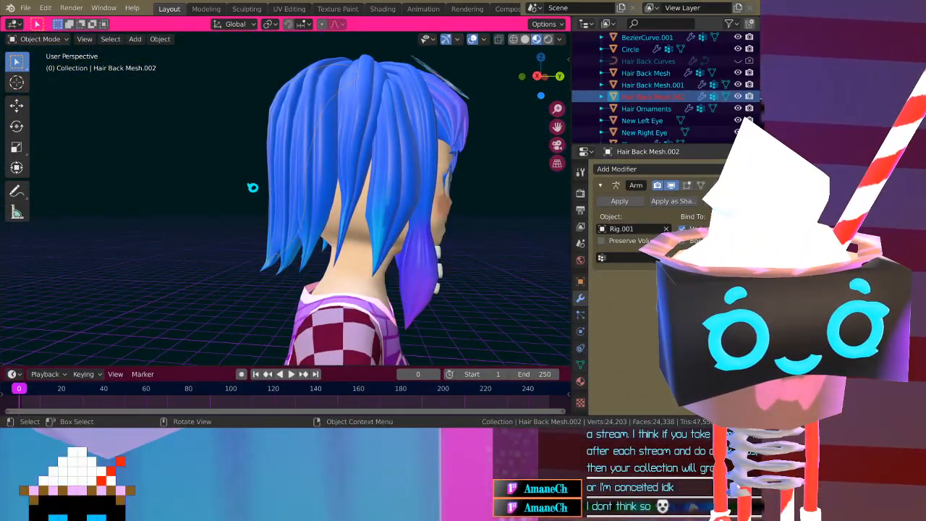
pyautogui.moveTo(537, 120); pyautogui.dragTo(338, 130, button='middle')
pyautogui.click(438, 152)
pyautogui.press('Tab')
pyautogui.scroll(5, 323, 166)
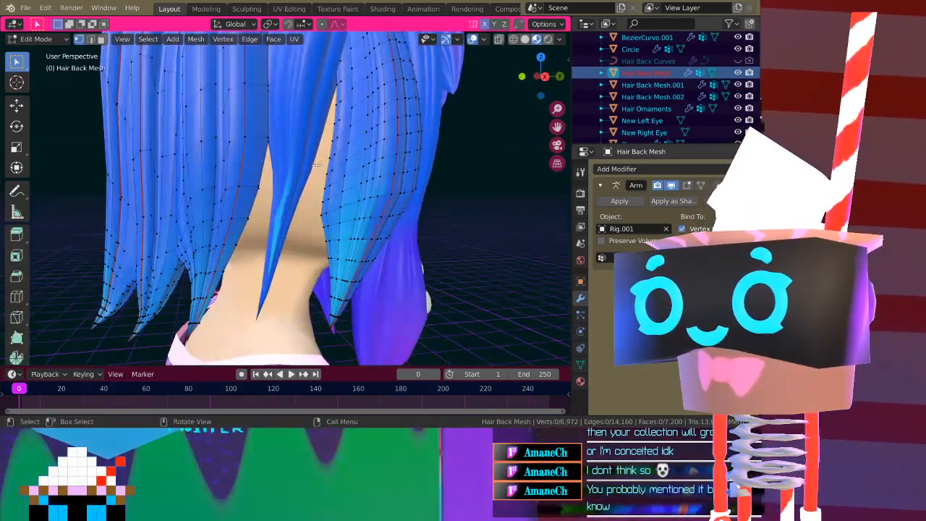
pyautogui.press('Tab')
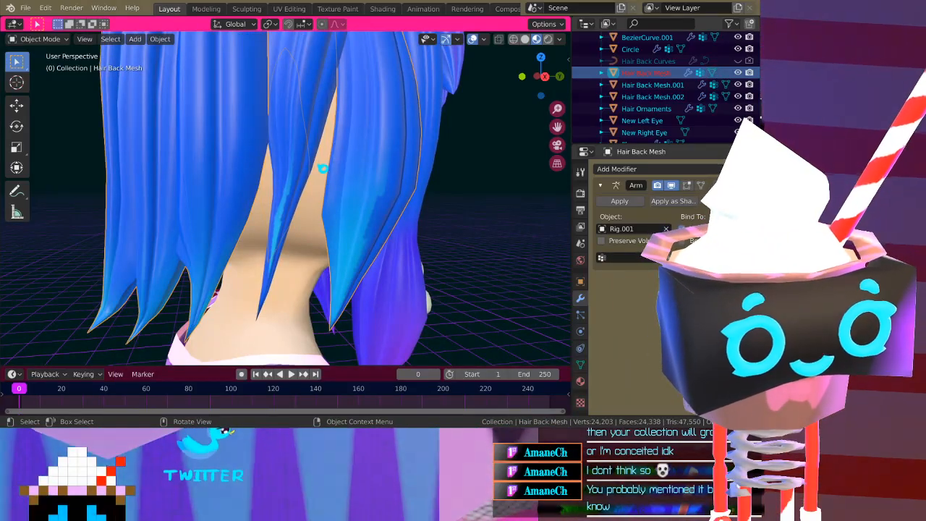
pyautogui.moveTo(275, 156); pyautogui.dragTo(368, 161, button='middle')
pyautogui.scroll(-5, 364, 160)
pyautogui.moveTo(252, 139); pyautogui.dragTo(355, 157, button='middle')
pyautogui.click(422, 151)
pyautogui.moveTo(257, 155); pyautogui.dragTo(317, 160, button='middle')
pyautogui.click(307, 157)
pyautogui.click(335, 159)
pyautogui.click(339, 153)
pyautogui.keyDown('shift'); pyautogui.click(328, 173); pyautogui.keyUp('shift')
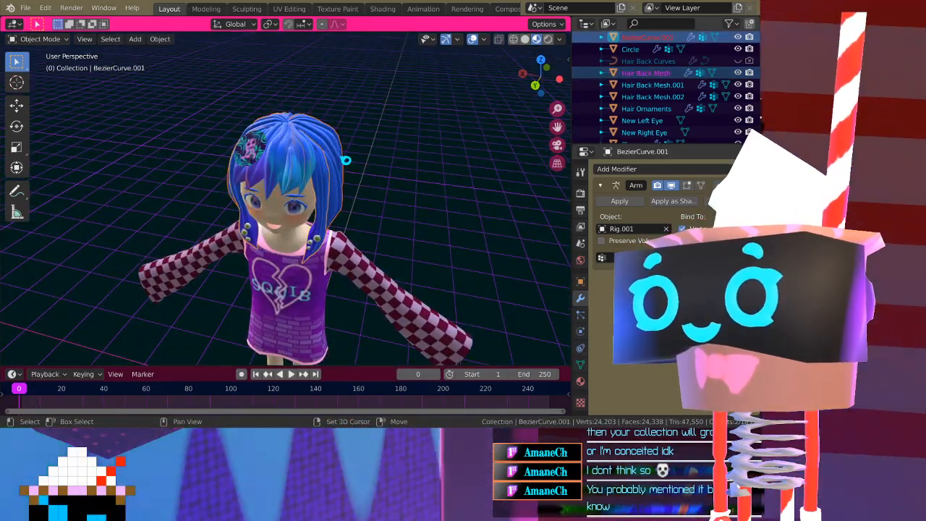
pyautogui.click(348, 161)
pyautogui.click(328, 179)
pyautogui.moveTo(347, 165); pyautogui.dragTo(256, 171, button='middle')
# Join the separated centre strands, Hair Back Mesh.002, back into Hair Back Mesh
pyautogui.click(311, 152)
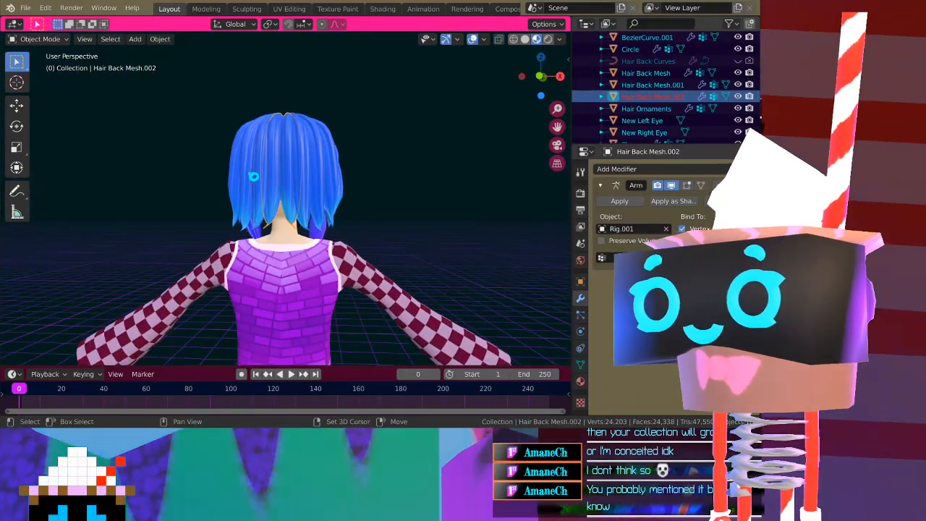
pyautogui.keyDown('shift'); pyautogui.click(253, 176); pyautogui.keyUp('shift')
pyautogui.hotkey('ctrl', 'j')
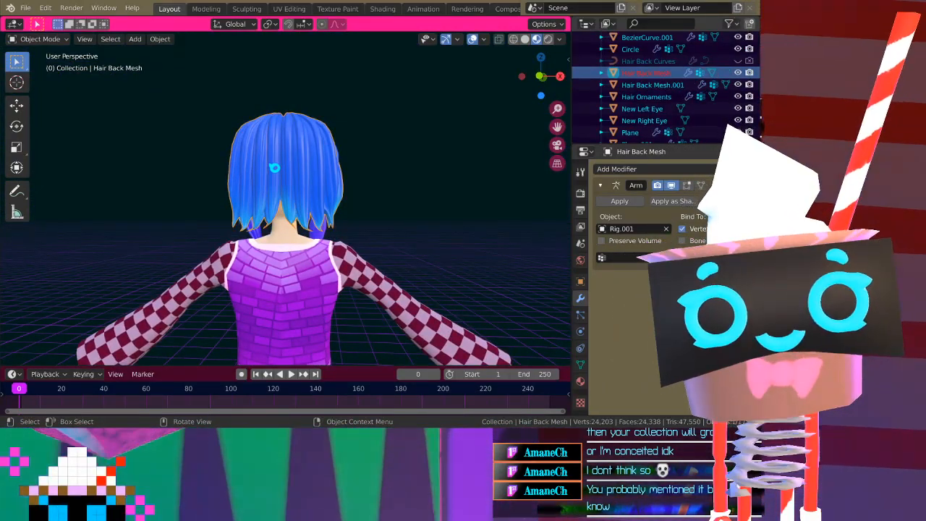
# Check Hair Back Mesh in Edit Mode, return to Object Mode, deselect the hair and save the file
pyautogui.press('Tab')
pyautogui.press('Tab')
pyautogui.press('Tab')
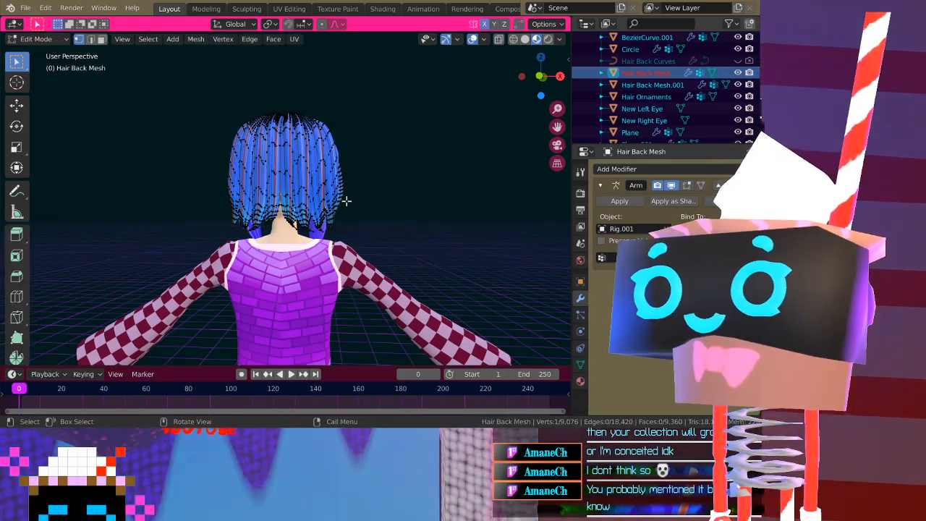
pyautogui.press('Tab')
pyautogui.moveTo(357, 165); pyautogui.dragTo(467, 223, button='middle')
pyautogui.click(434, 246)
pyautogui.moveTo(282, 235); pyautogui.dragTo(335, 209, button='middle')
pyautogui.hotkey('ctrl', 's')
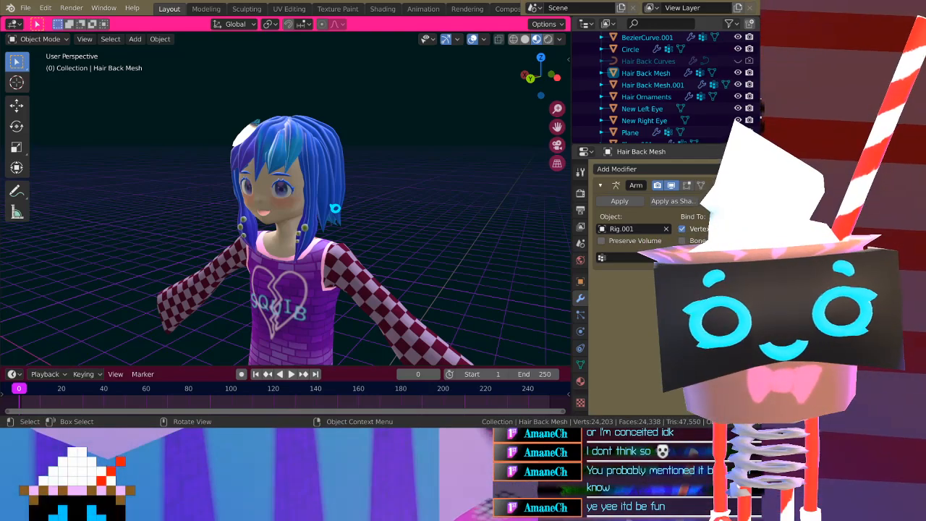
# Examine the avatar's face, bangs and side hair from the front and the side, both close up and from a distance
pyautogui.moveTo(314, 213); pyautogui.dragTo(326, 197, button='middle')
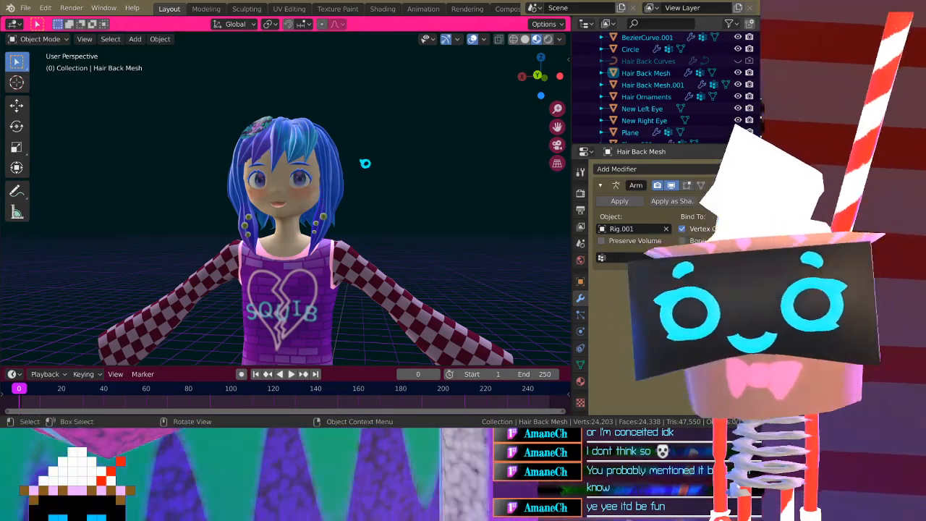
pyautogui.scroll(4, 364, 161)
pyautogui.scroll(-3, 366, 162)
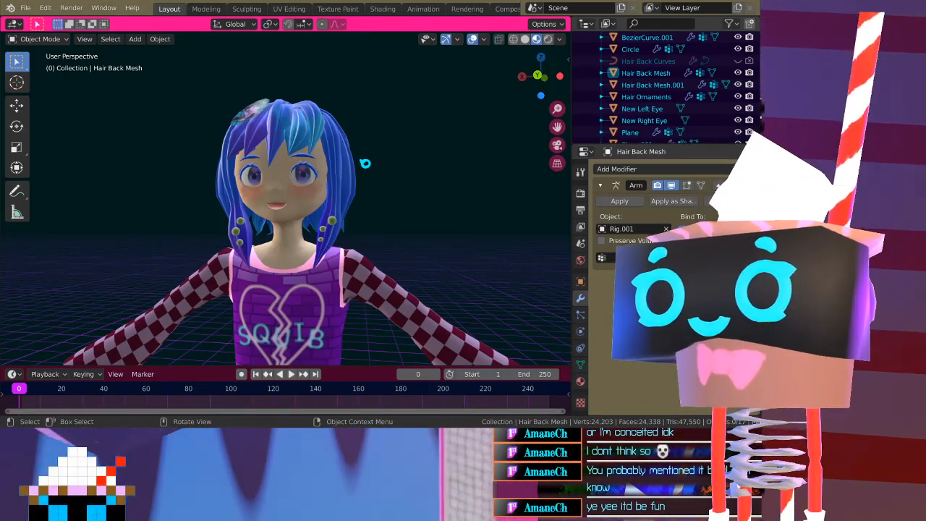
pyautogui.moveTo(338, 160); pyautogui.dragTo(356, 168, button='middle')
pyautogui.scroll(3, 337, 159)
pyautogui.moveTo(327, 137)
pyautogui.mouseDown(button='middle')
pyautogui.moveTo(337, 152)
pyautogui.moveTo(322, 144)
pyautogui.mouseUp(button='middle')
pyautogui.scroll(3, 337, 153)
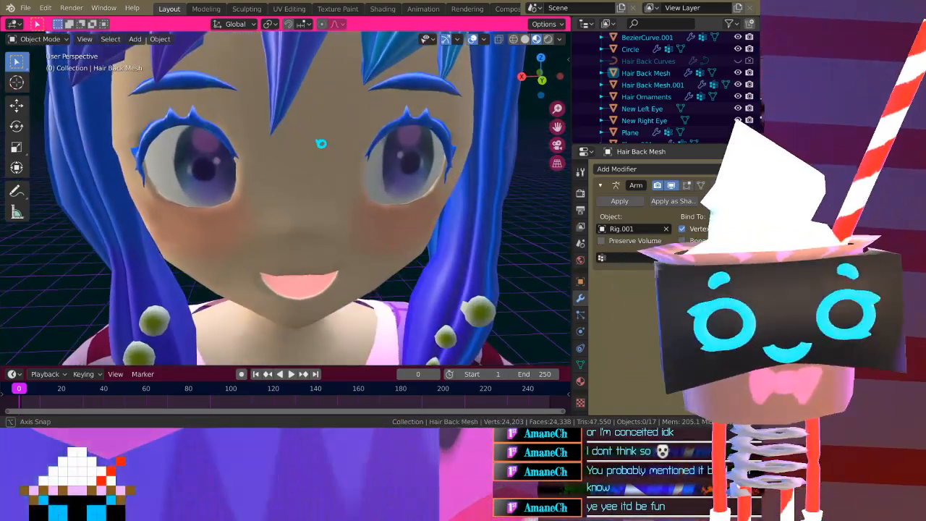
pyautogui.scroll(-4, 323, 135)
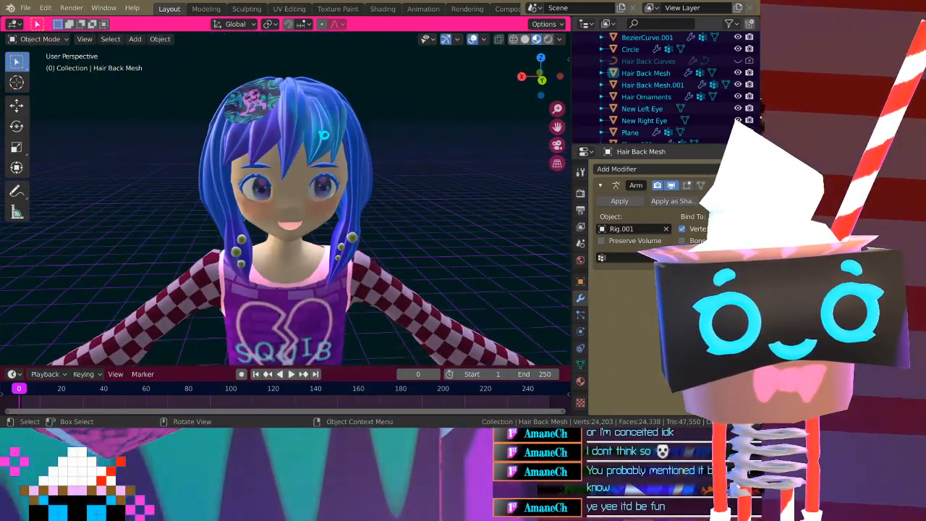
pyautogui.scroll(2, 323, 135)
pyautogui.scroll(-2, 323, 135)
pyautogui.scroll(4, 324, 135)
pyautogui.scroll(-6, 324, 135)
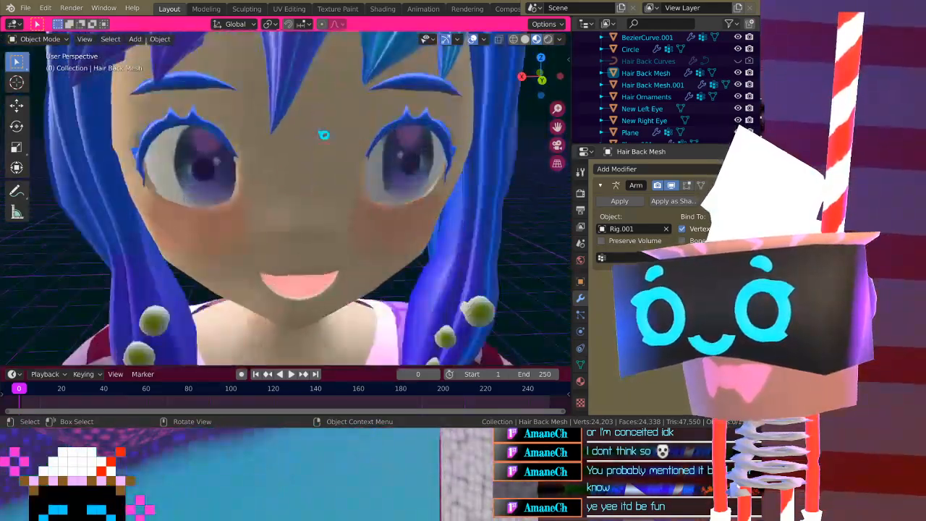
pyautogui.scroll(4, 324, 135)
pyautogui.scroll(-4, 324, 134)
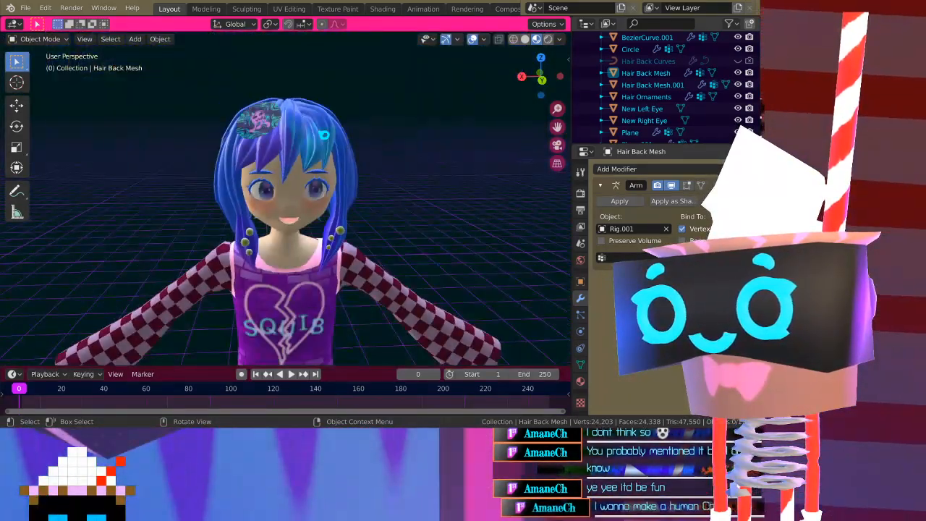
pyautogui.scroll(5, 324, 134)
pyautogui.scroll(-5, 323, 135)
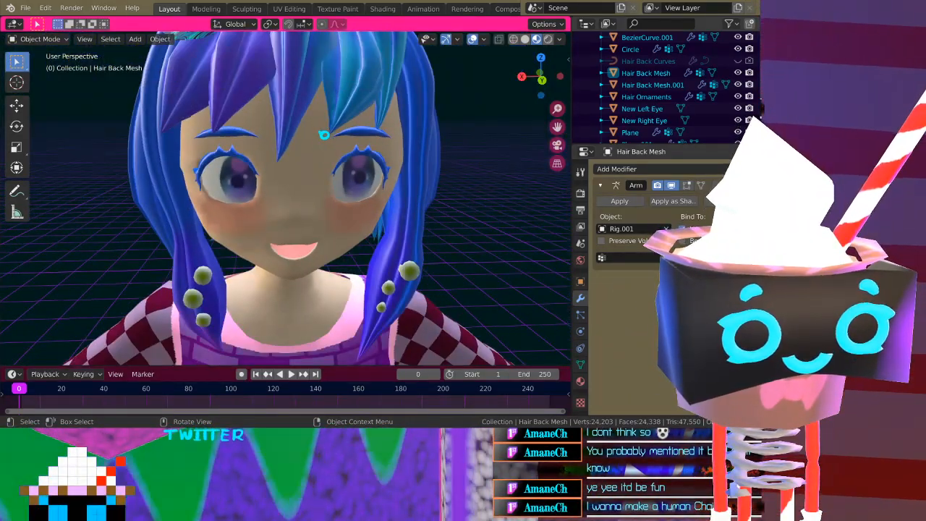
pyautogui.scroll(1, 324, 135)
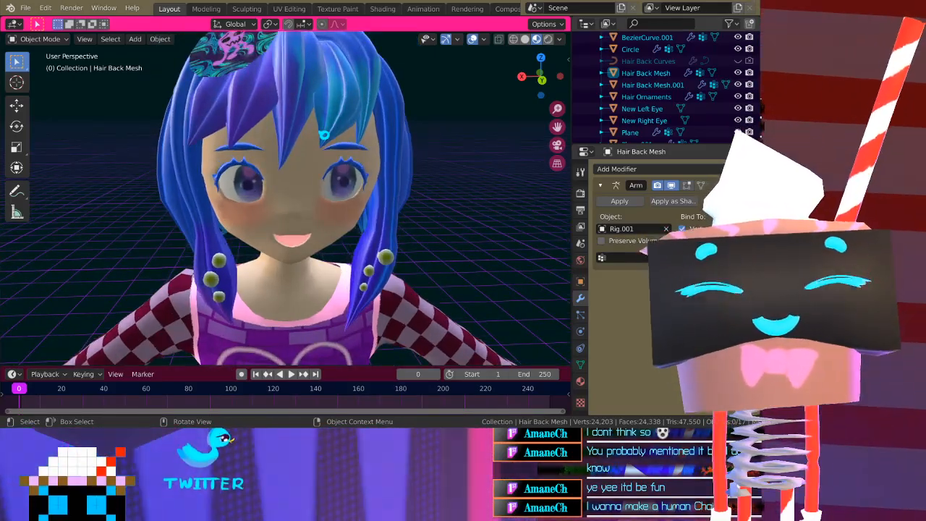
pyautogui.scroll(2, 324, 134)
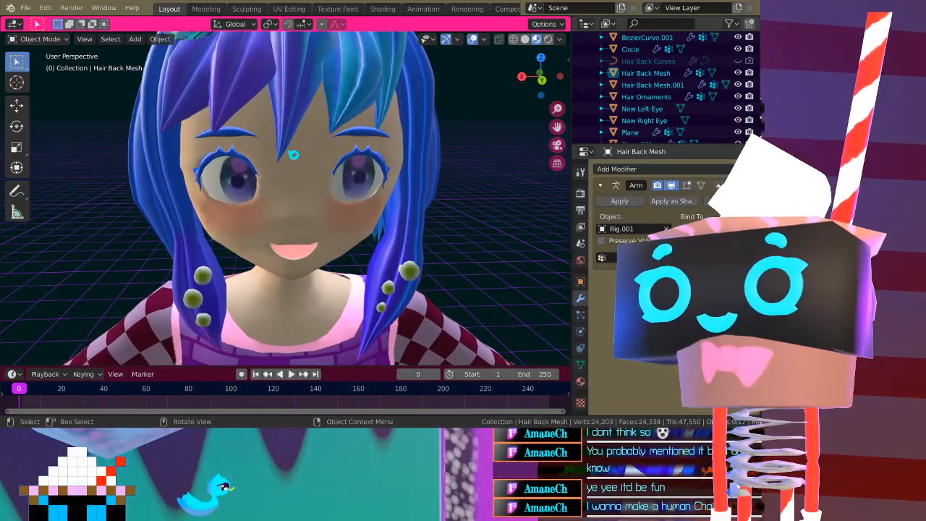
pyautogui.moveTo(293, 154); pyautogui.dragTo(368, 185, button='middle')
pyautogui.scroll(-4, 285, 195)
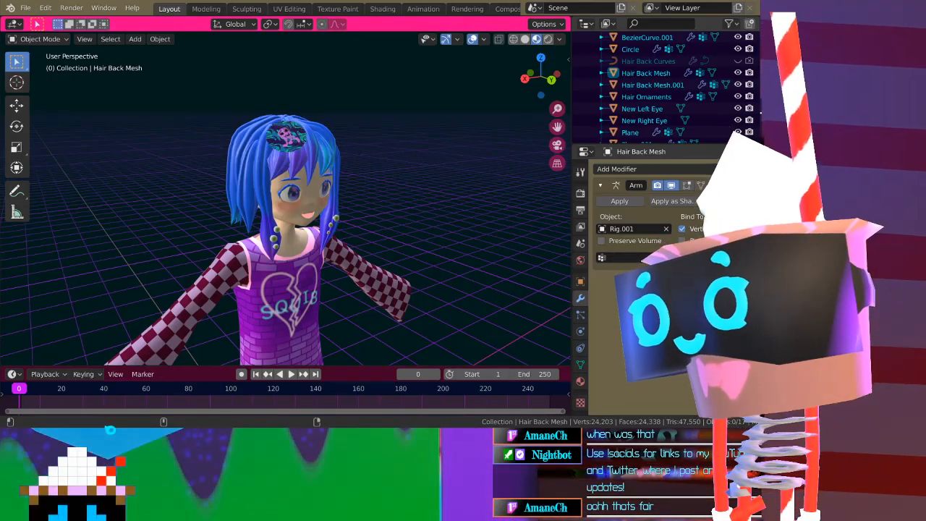
# Switch to the browser and view the "fancy diner"-type chaiborg minion animation on the Twitter profile
pyautogui.press('super')
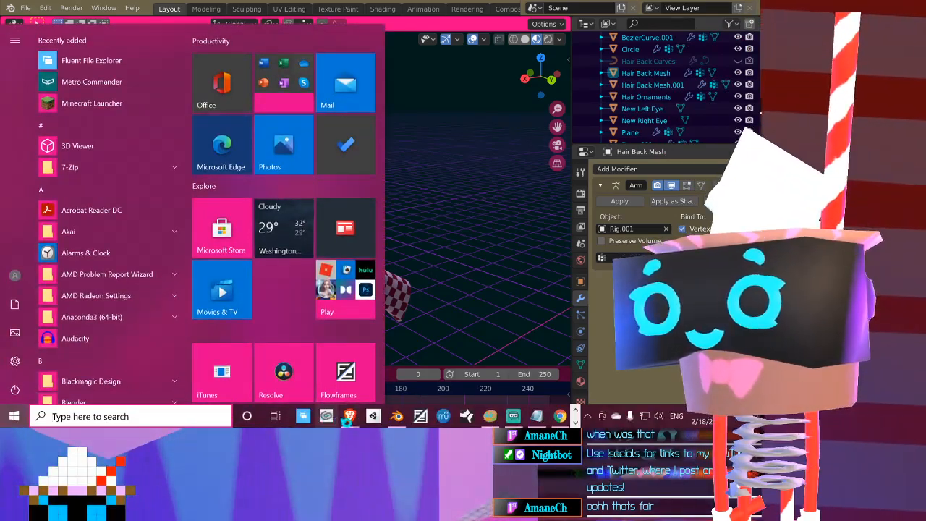
pyautogui.moveTo(348, 418)
pyautogui.click(636, 362)
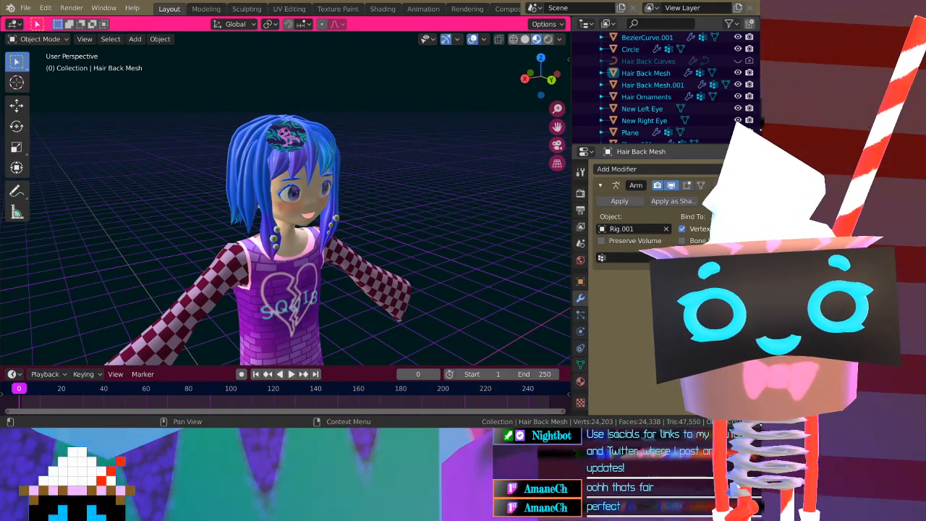
pyautogui.moveTo(753, 131); pyautogui.dragTo(356, 15)
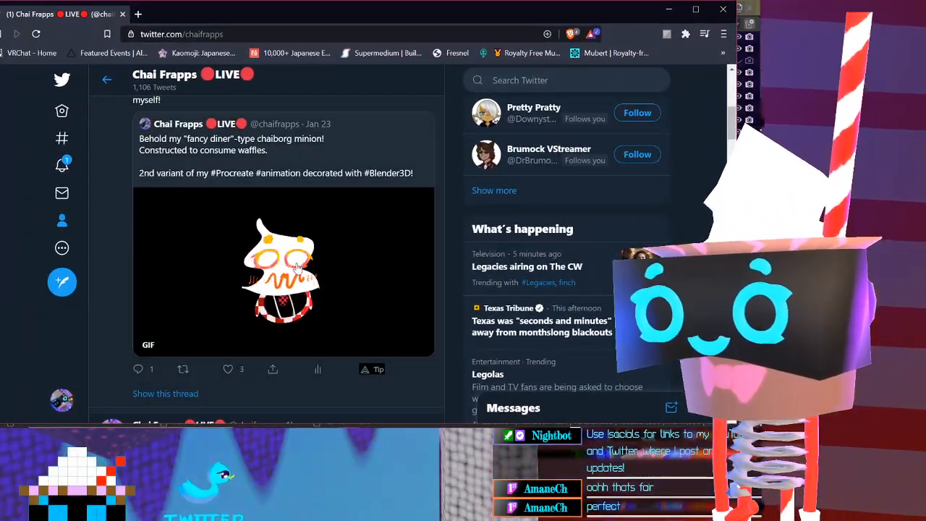
pyautogui.moveTo(356, 13); pyautogui.dragTo(925, 249)
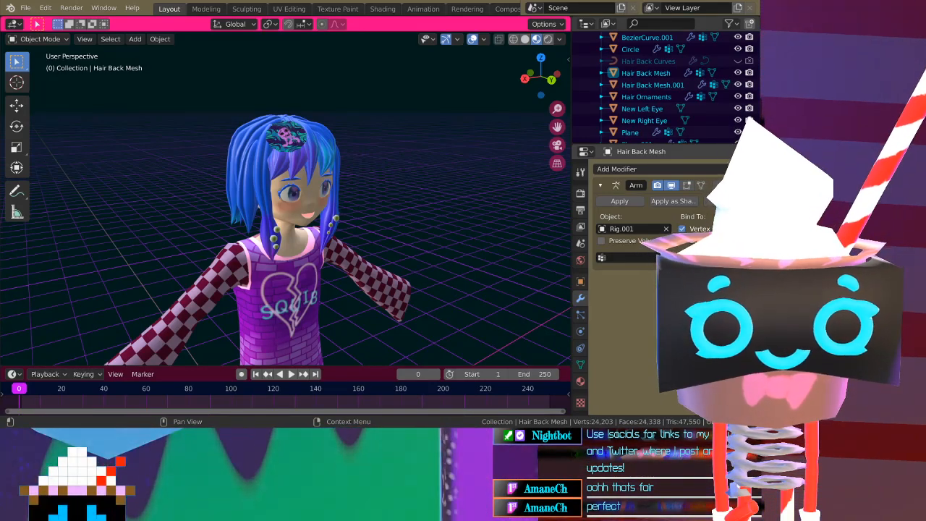
# Bring the Twitter profile back on screen and view the "Aurora type" chaiborg minion post and its animation
pyautogui.moveTo(759, 73); pyautogui.dragTo(421, 26)
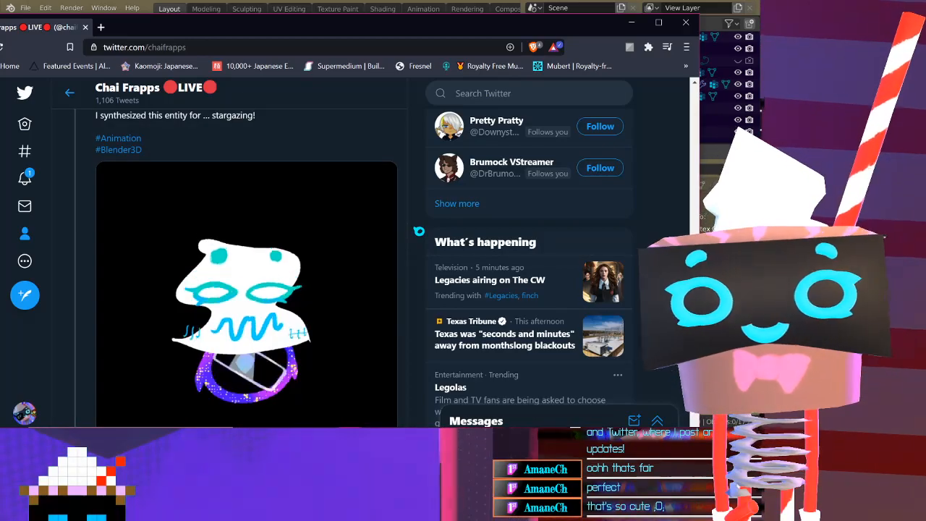
pyautogui.scroll(2, 302, 238)
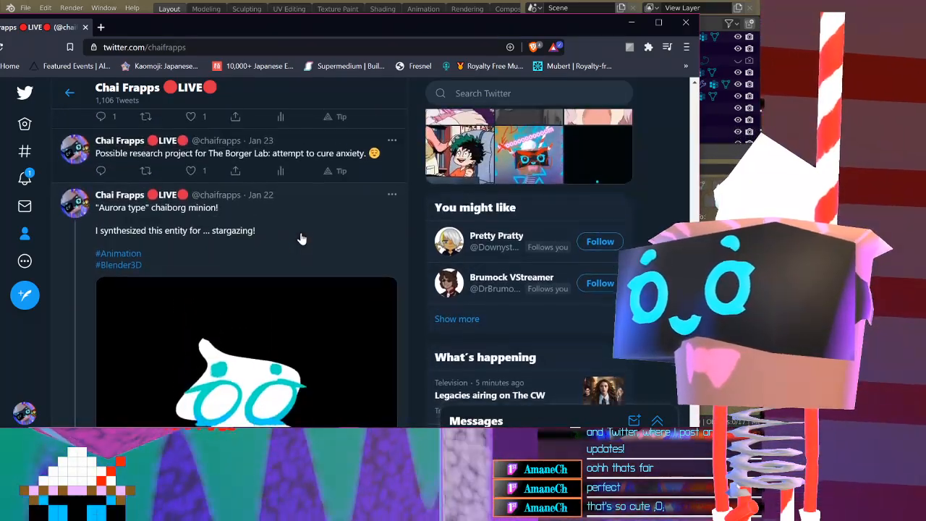
pyautogui.scroll(-3, 301, 238)
pyautogui.moveTo(365, 21); pyautogui.dragTo(393, 32)
pyautogui.scroll(-3, 288, 257)
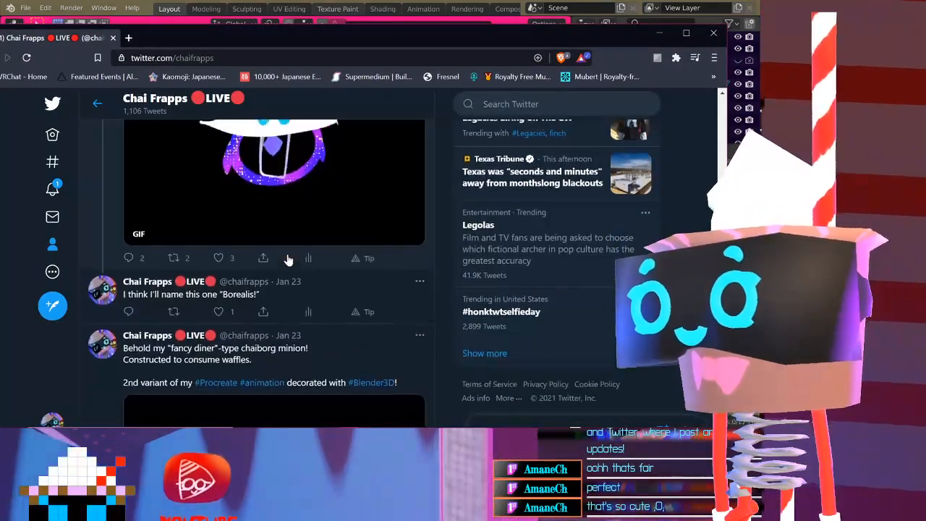
pyautogui.scroll(3, 288, 258)
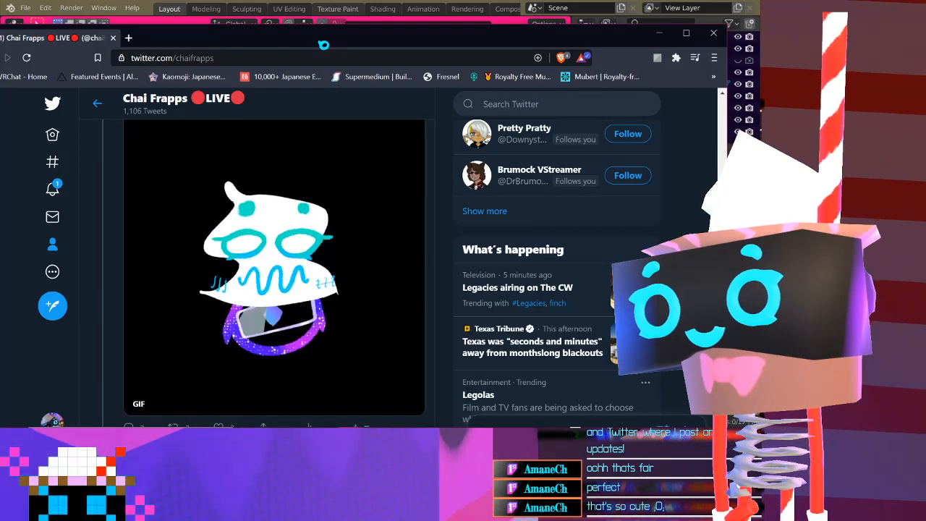
pyautogui.moveTo(323, 45); pyautogui.dragTo(330, 1)
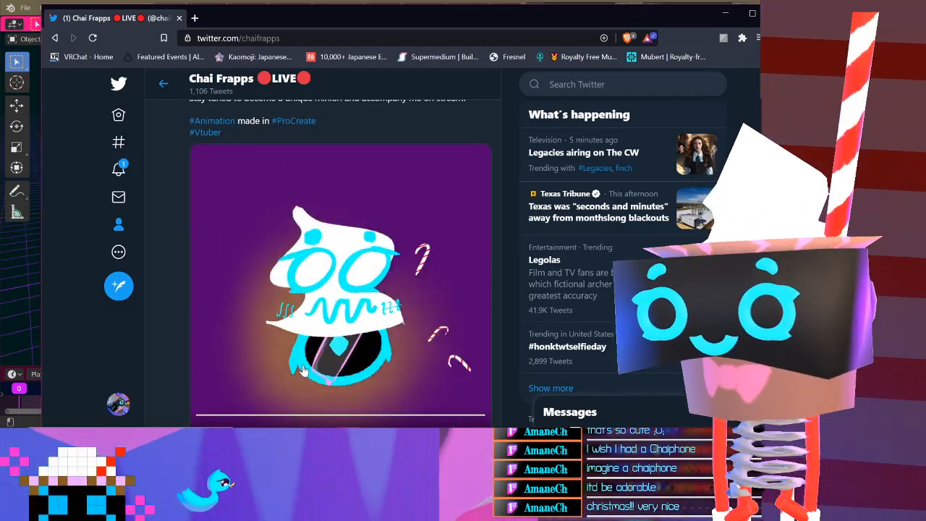
# Look through the January posts with the other chaiborg minion variants and close the Twitter window
pyautogui.scroll(-10, 330, 338)
pyautogui.scroll(-15, 304, 372)
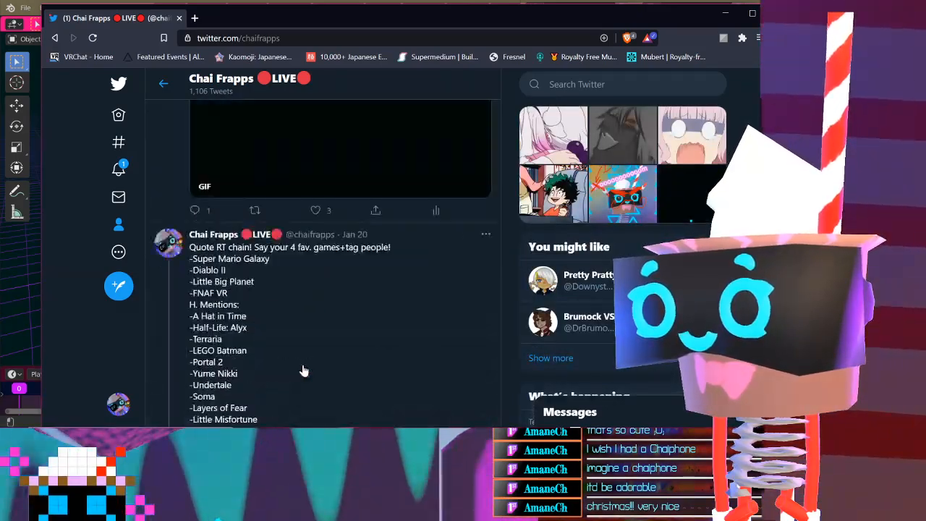
pyautogui.scroll(10, 304, 372)
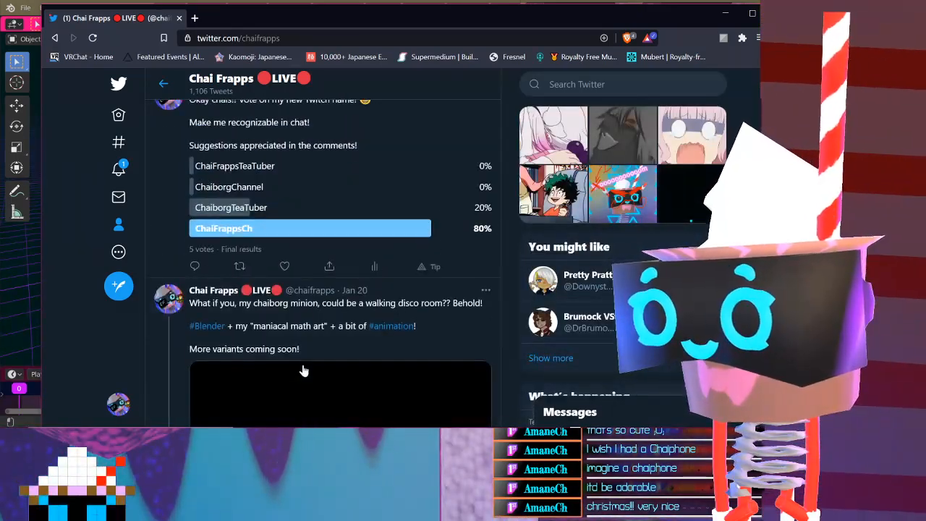
pyautogui.scroll(-2, 304, 371)
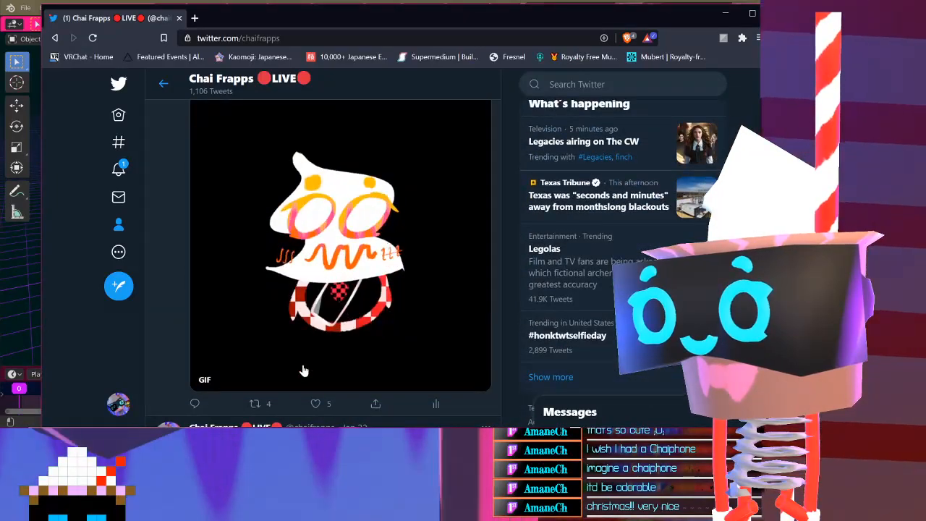
pyautogui.scroll(5, 303, 371)
pyautogui.scroll(-4, 303, 371)
pyautogui.scroll(-3, 304, 371)
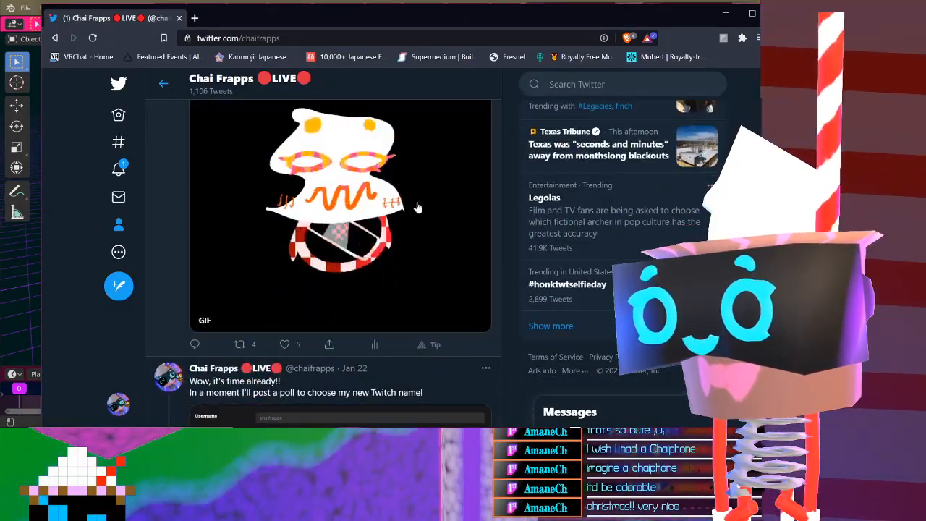
pyautogui.moveTo(622, 18); pyautogui.dragTo(587, 53)
pyautogui.click(742, 48)
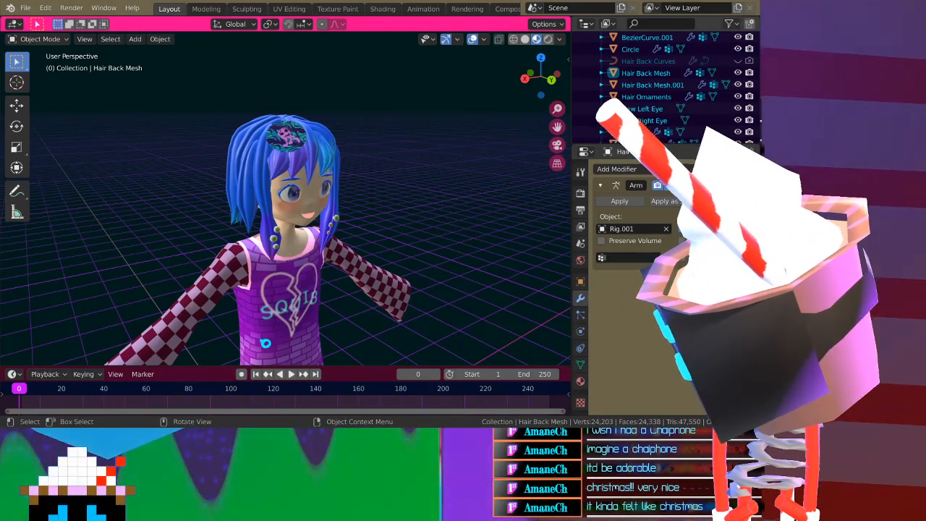
pyautogui.press('super')
pyautogui.click(343, 422)
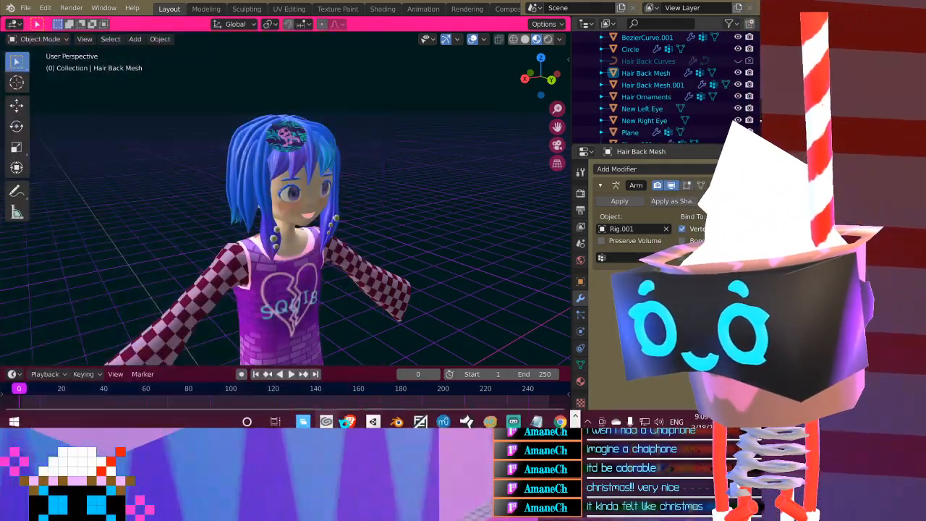
pyautogui.press('super')
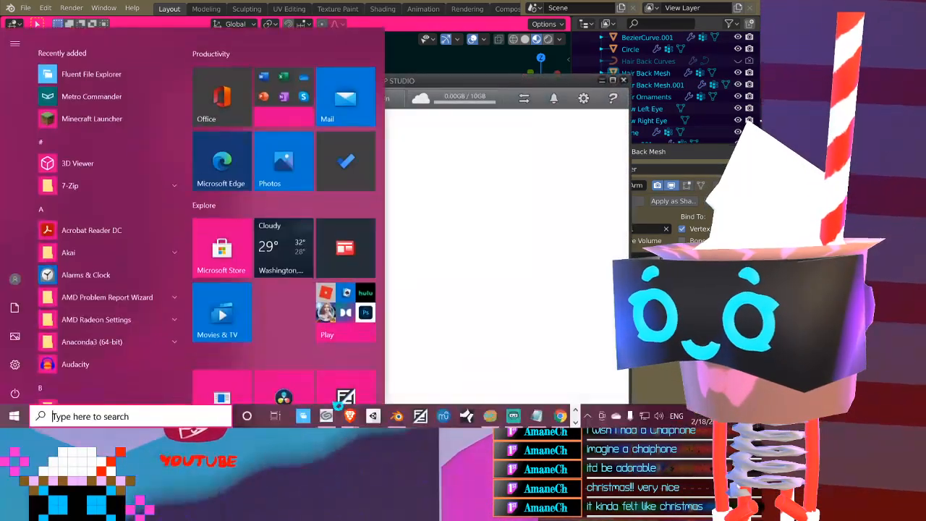
pyautogui.moveTo(314, 421)
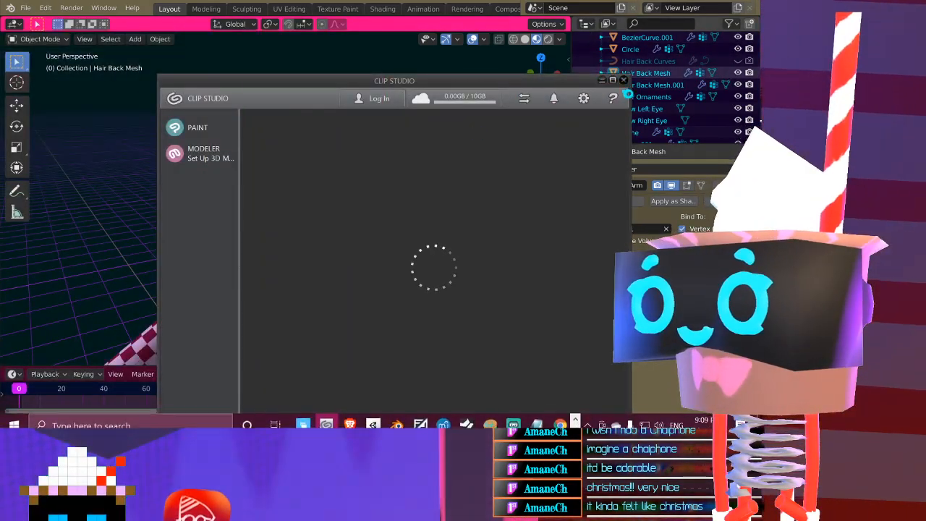
pyautogui.click(624, 80)
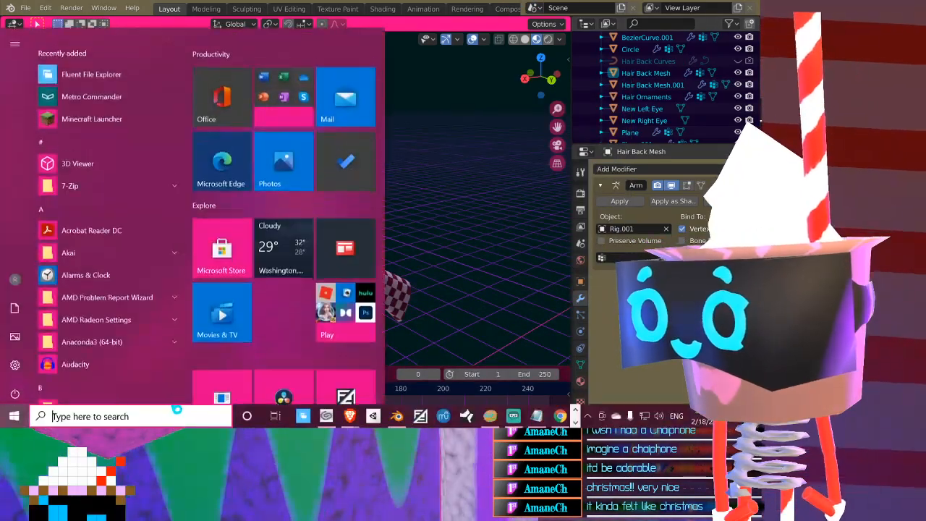
pyautogui.press('super')
pyautogui.press('super')
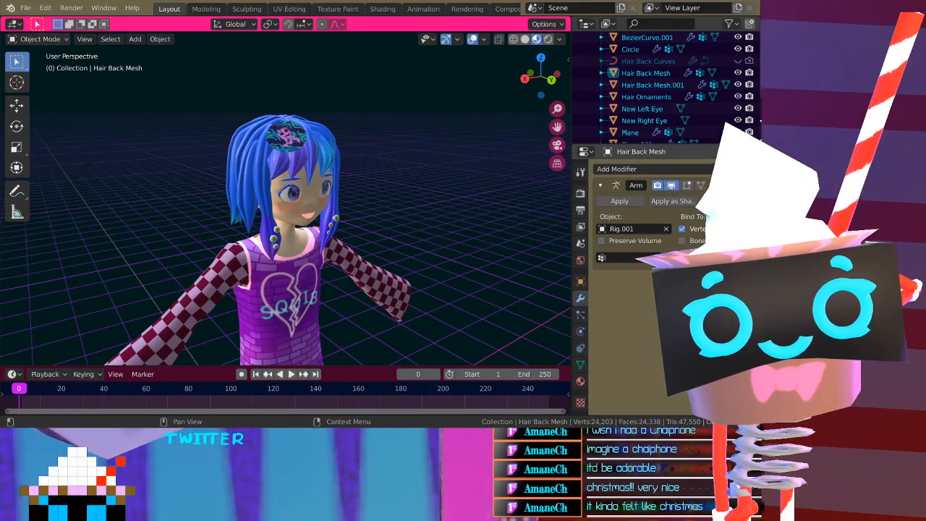
# Bring the browser window with the Ecosia "raspberry pi" search on screen, look over the product results and move it away
pyautogui.moveTo(925, 99); pyautogui.dragTo(562, 163)
pyautogui.scroll(-3, 341, 366)
pyautogui.moveTo(403, 178); pyautogui.dragTo(427, 236)
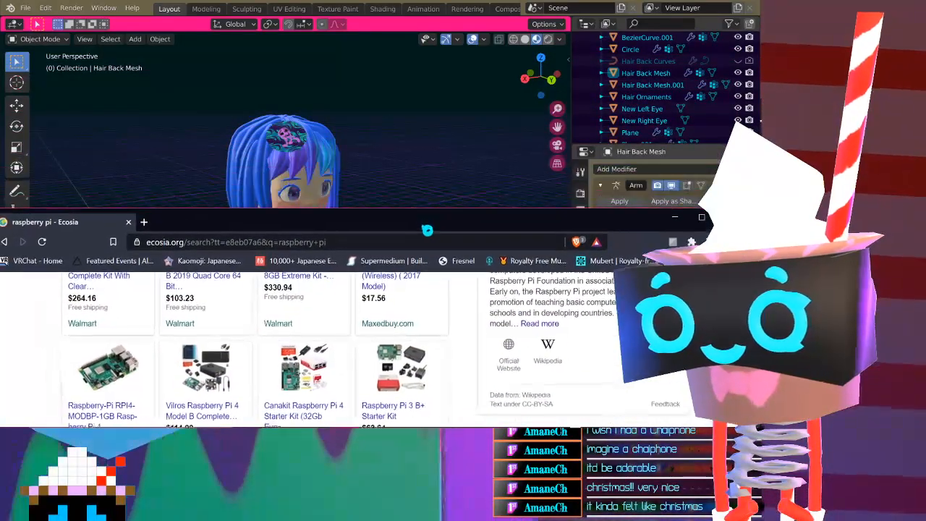
pyautogui.scroll(3, 357, 327)
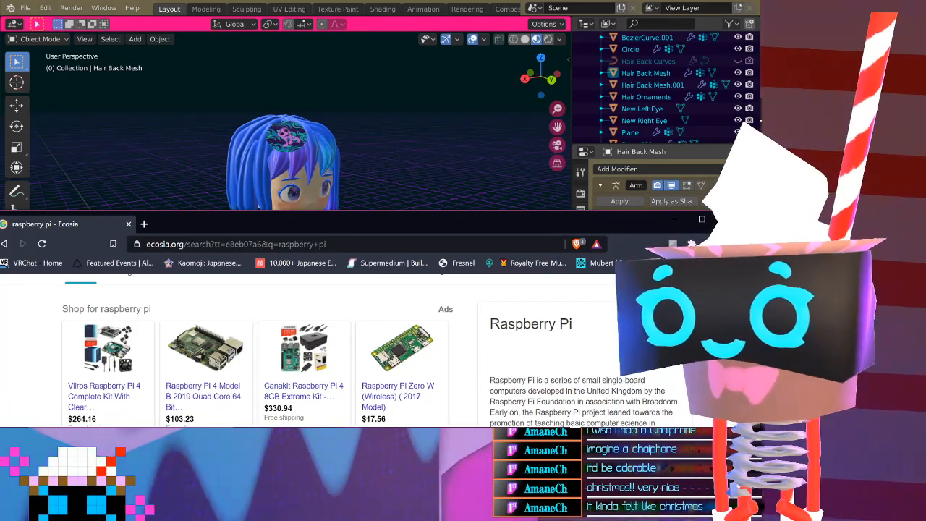
pyautogui.moveTo(590, 232); pyautogui.dragTo(535, 463)
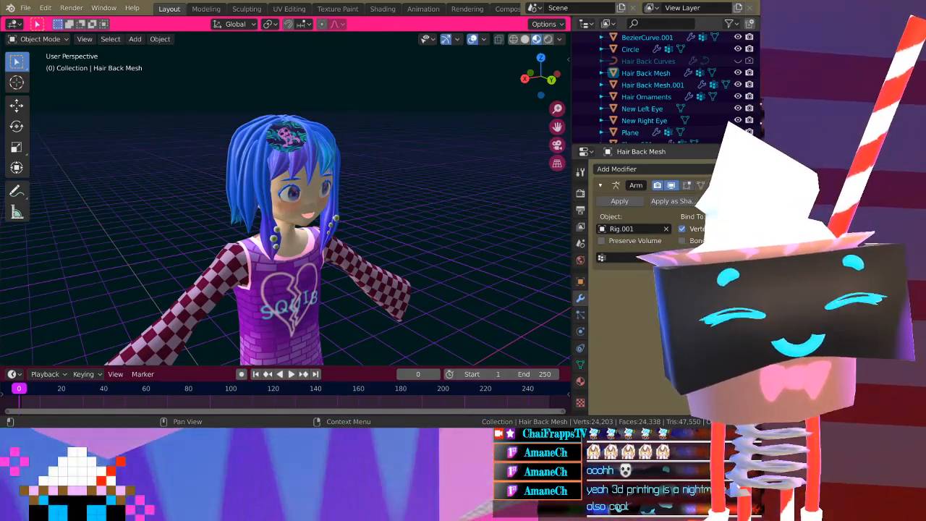
# Bring the browser window with the Readily3D site on screen
pyautogui.press('super')
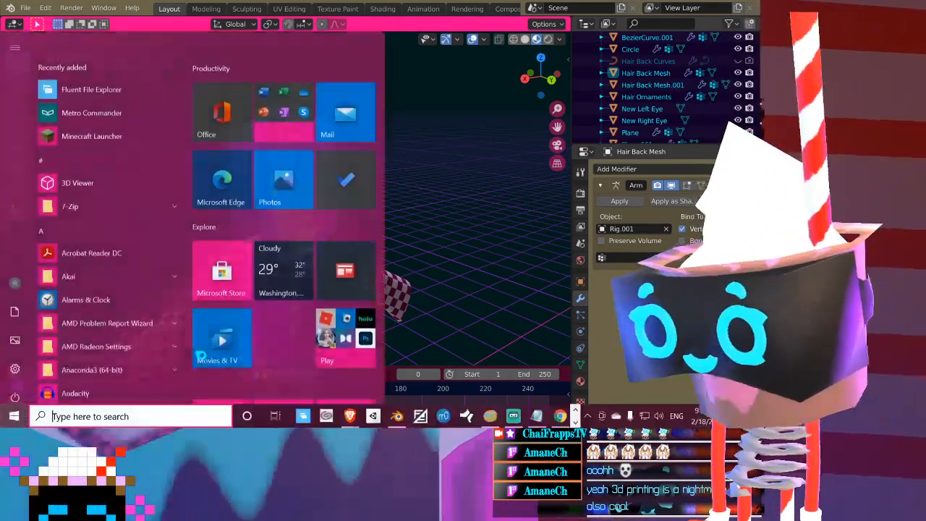
pyautogui.moveTo(350, 416)
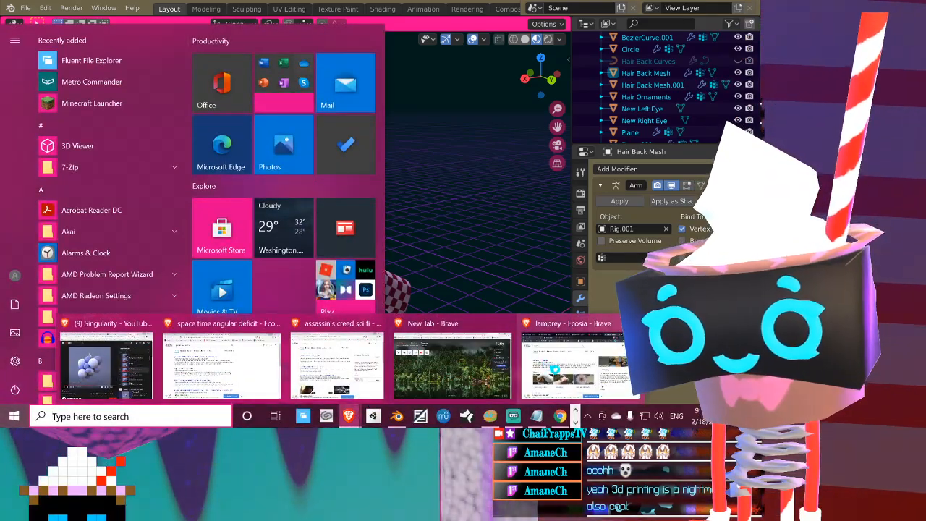
pyautogui.click(350, 361)
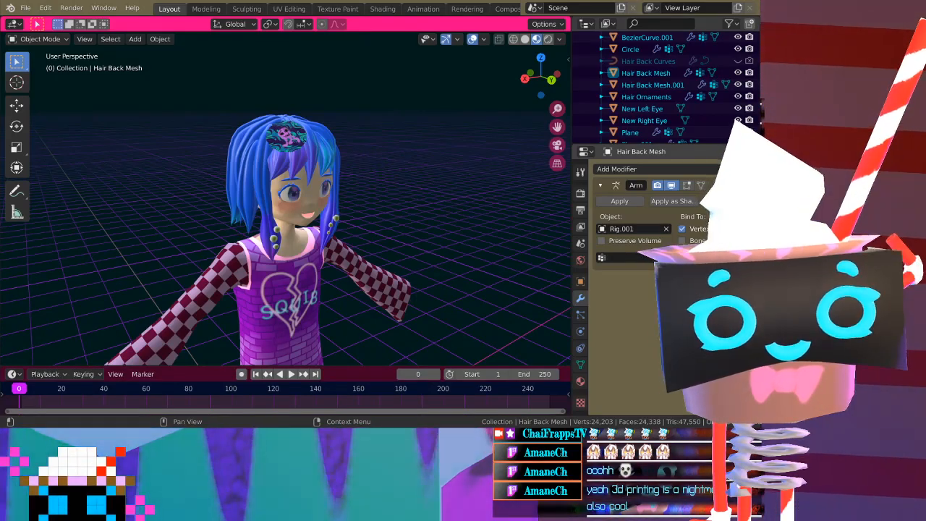
pyautogui.moveTo(925, 96); pyautogui.dragTo(609, 4)
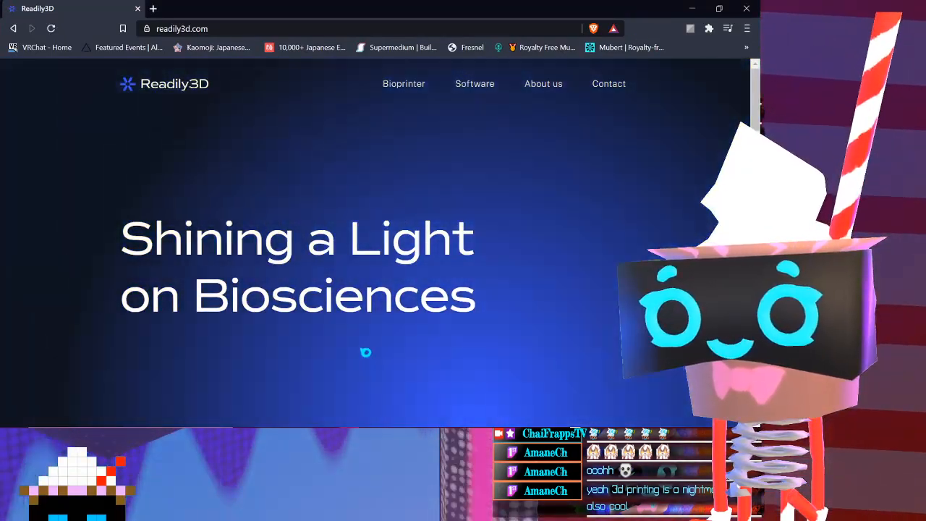
# Read the Readily3D home page from the bioprinter introduction to the Technology section and view its printing animation
pyautogui.scroll(-1, 438, 422)
pyautogui.scroll(-2, 376, 243)
pyautogui.scroll(3, 376, 243)
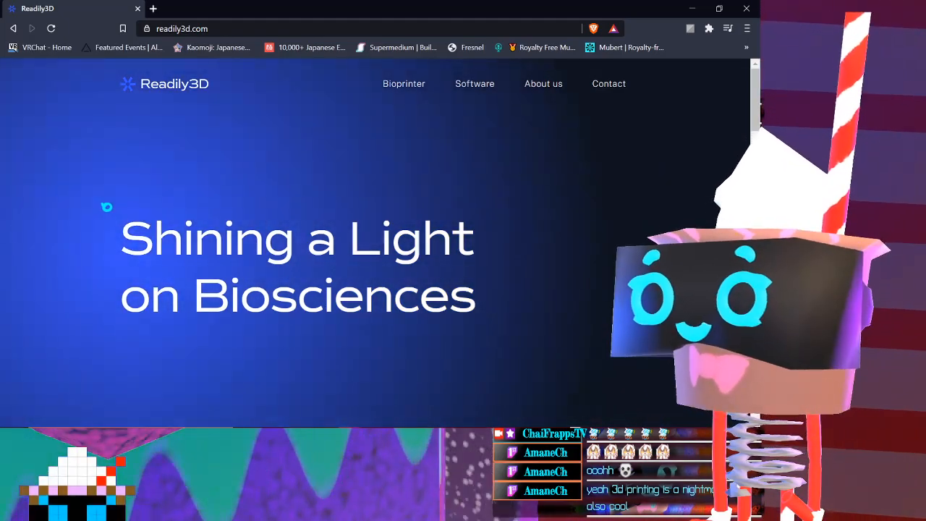
pyautogui.scroll(-2, 122, 205)
pyautogui.scroll(2, 121, 205)
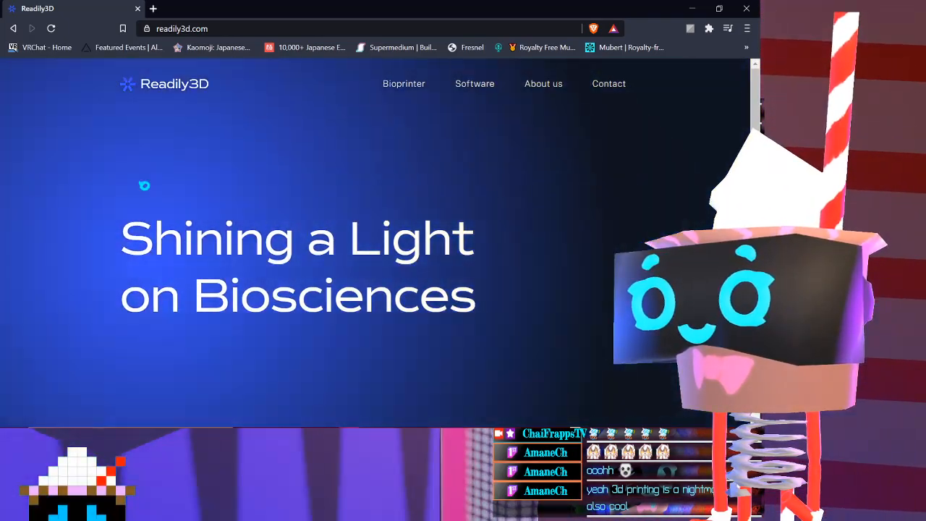
pyautogui.scroll(-5, 302, 191)
pyautogui.scroll(-12, 302, 191)
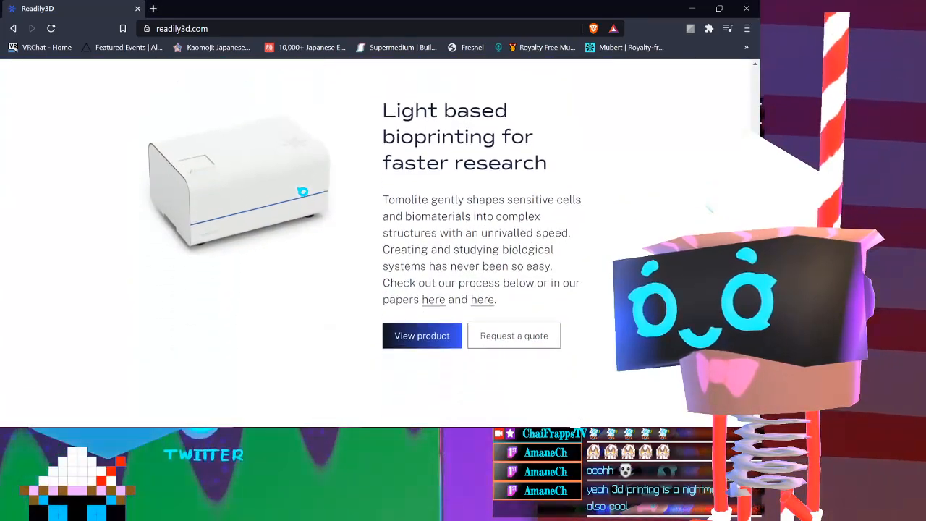
pyautogui.scroll(-4, 484, 190)
pyautogui.scroll(5, 484, 190)
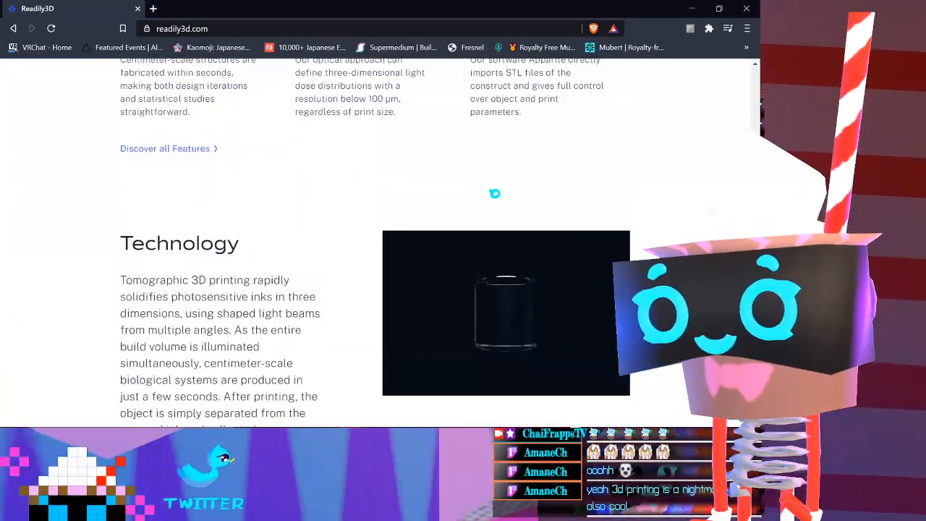
pyautogui.scroll(-2, 405, 324)
pyautogui.scroll(1, 414, 288)
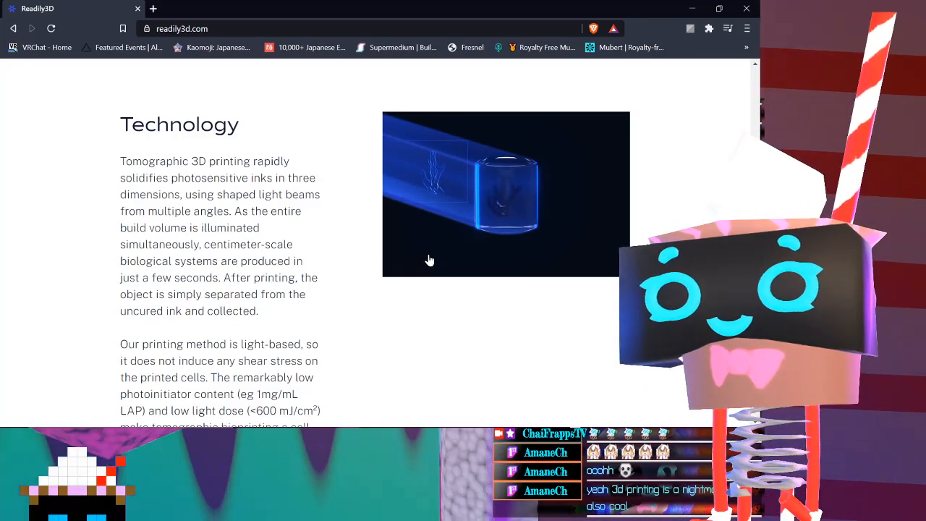
# Skim the rest of the home page down to the contact information and return to its beginning
pyautogui.scroll(-15, 497, 230)
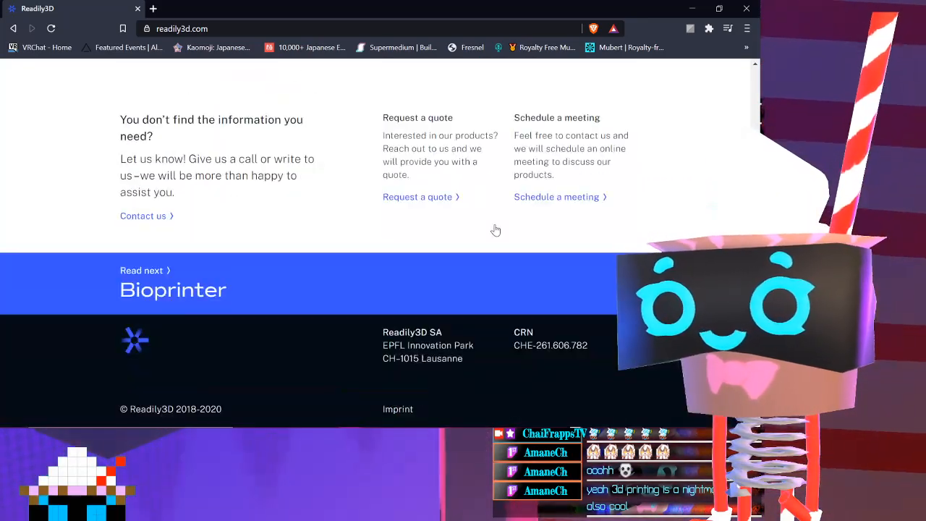
pyautogui.scroll(17, 439, 229)
pyautogui.scroll(10, 380, 274)
pyautogui.scroll(-4, 434, 253)
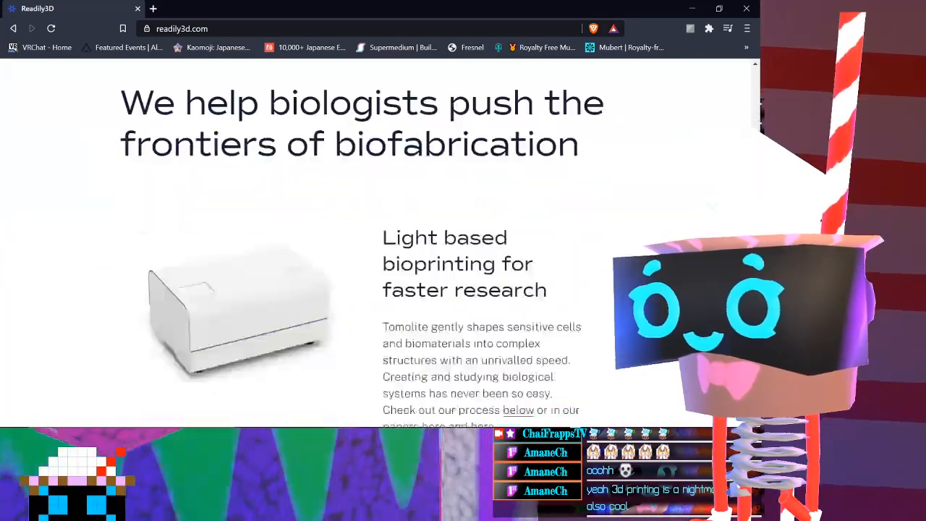
pyautogui.scroll(10, 487, 242)
pyautogui.scroll(2, 487, 242)
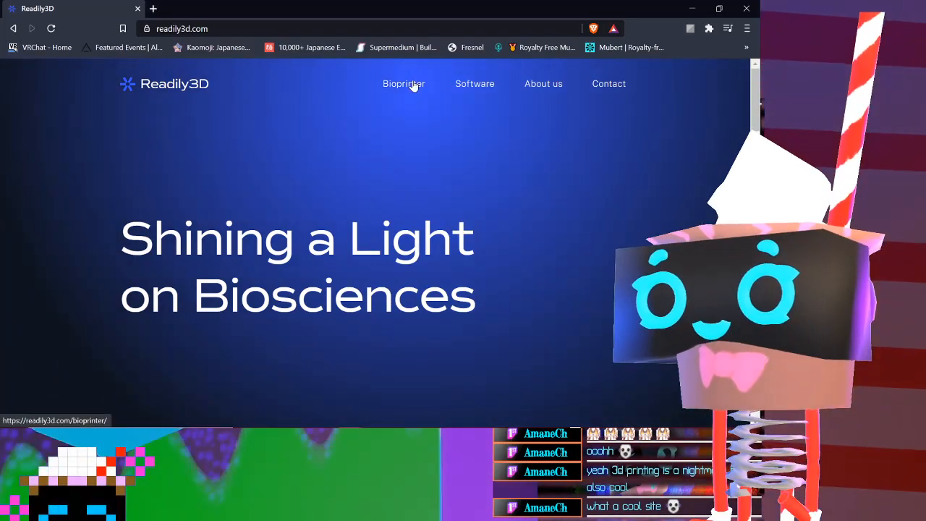
# Open the Bioprinter page and look through its features and printed sample gallery down to the footer
pyautogui.click(411, 85)
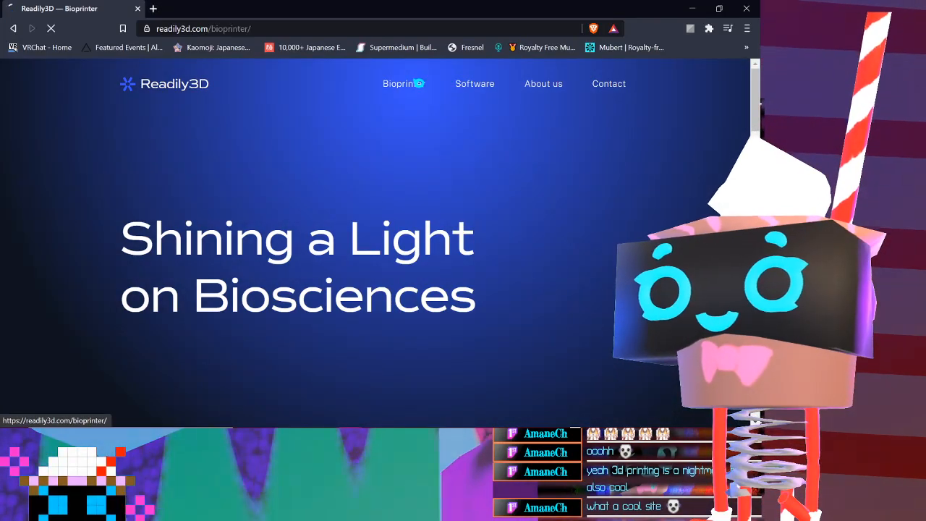
pyautogui.scroll(-1, 410, 90)
pyautogui.scroll(-5, 427, 116)
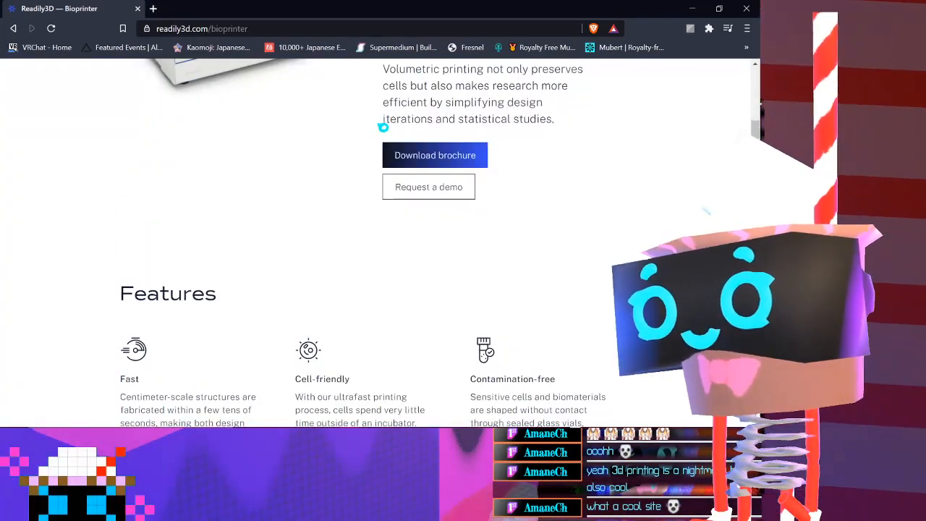
pyautogui.scroll(-3, 434, 144)
pyautogui.scroll(-10, 430, 164)
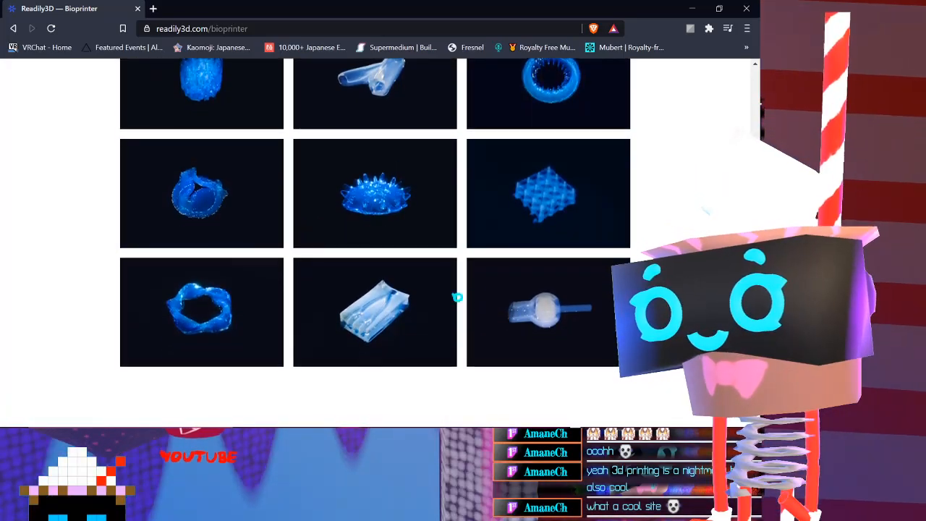
pyautogui.scroll(-15, 445, 283)
pyautogui.scroll(-3, 435, 269)
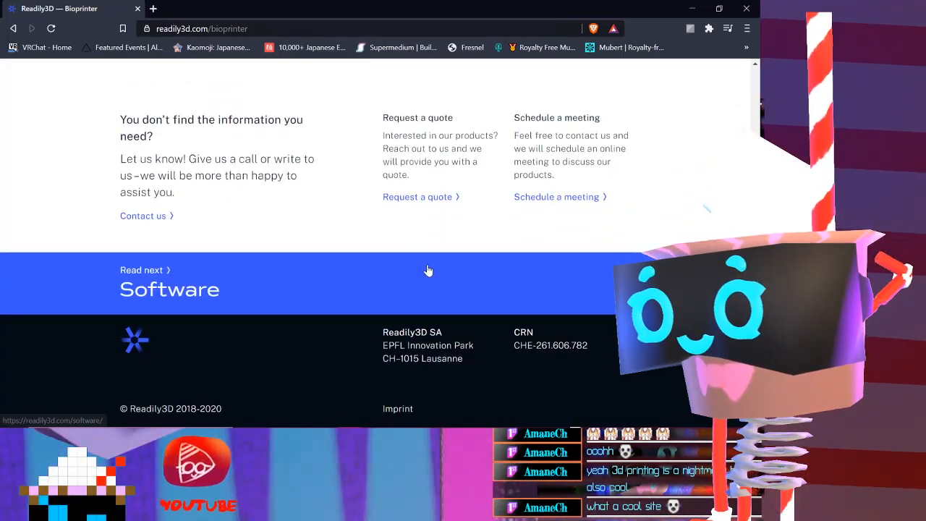
# Open the publication linked under the Bioprinter page's "Achieved results" table
pyautogui.scroll(6, 427, 268)
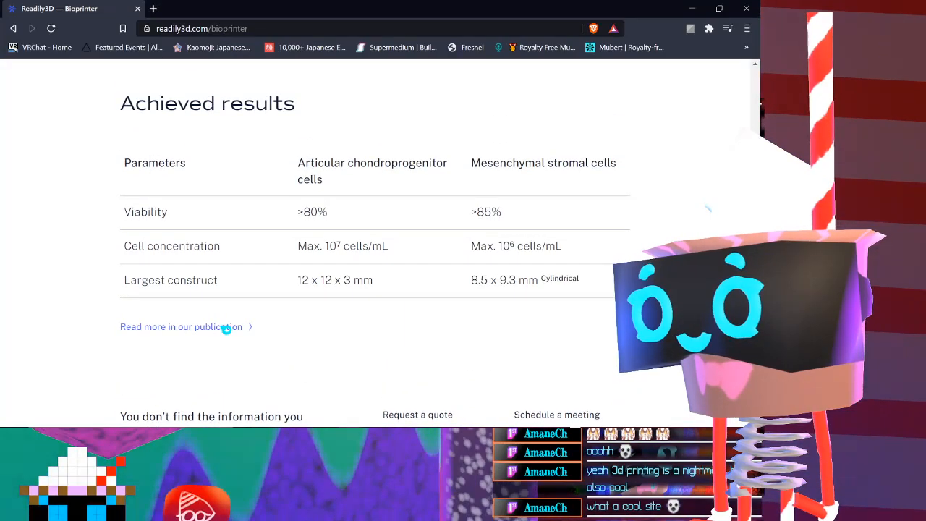
pyautogui.click(227, 325)
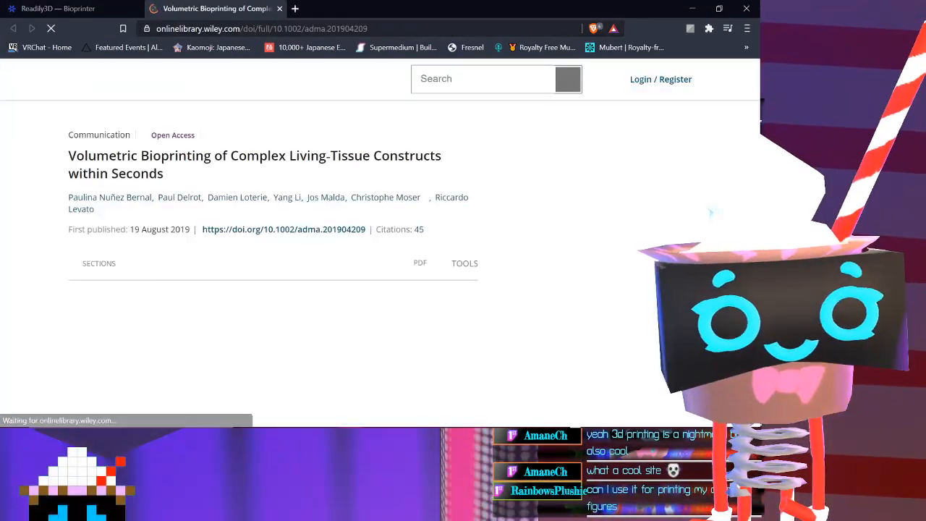
pyautogui.moveTo(6, 415)
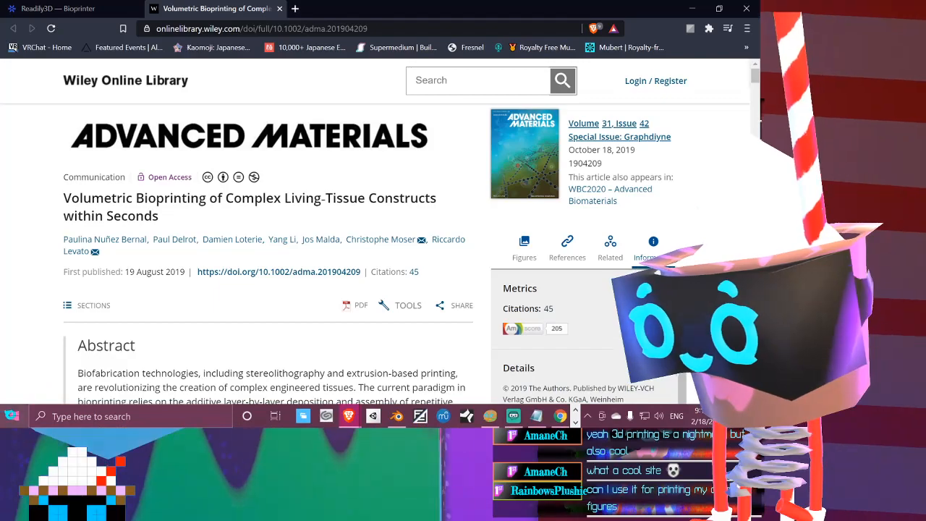
pyautogui.click(350, 416)
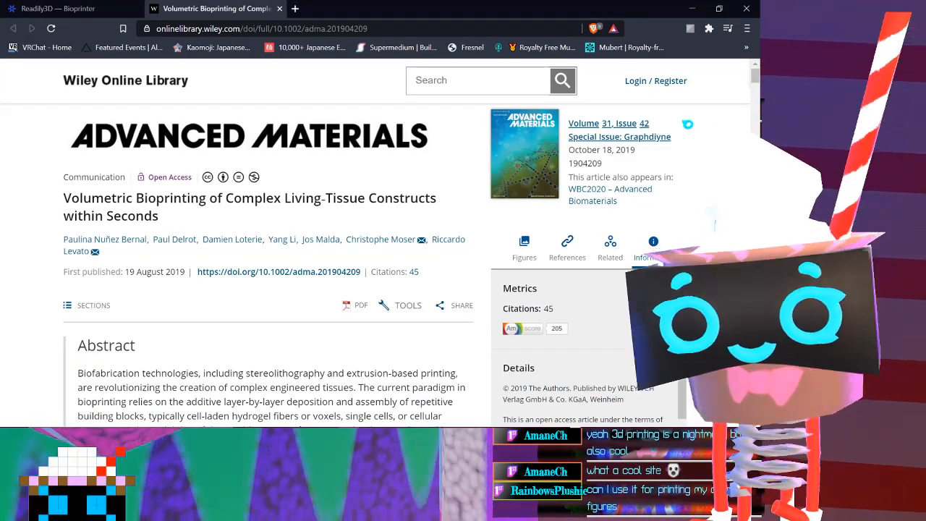
# Look through the volumetric bioprinting article's text and figures down to its closing sections, closing the Unity Hub window along the way
pyautogui.scroll(-2, 201, 204)
pyautogui.scroll(-12, 267, 246)
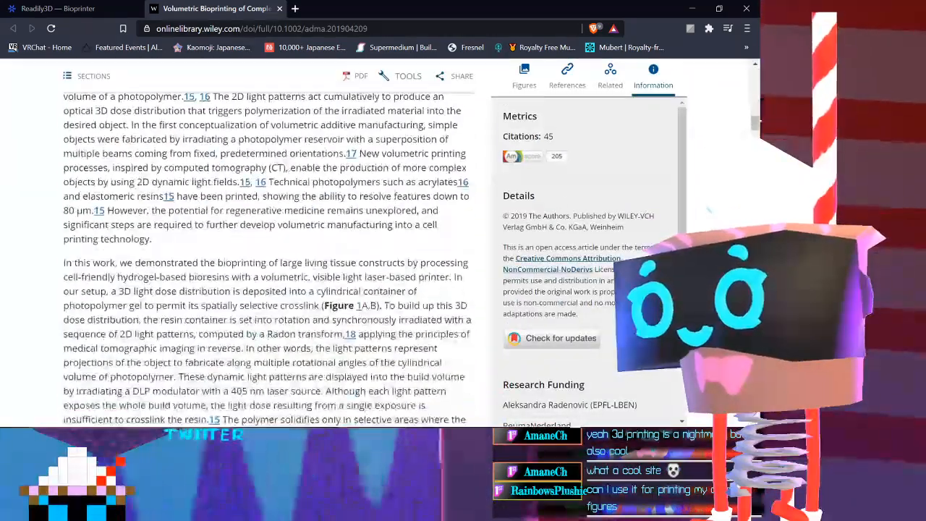
pyautogui.scroll(-3, 181, 331)
pyautogui.scroll(6, 181, 331)
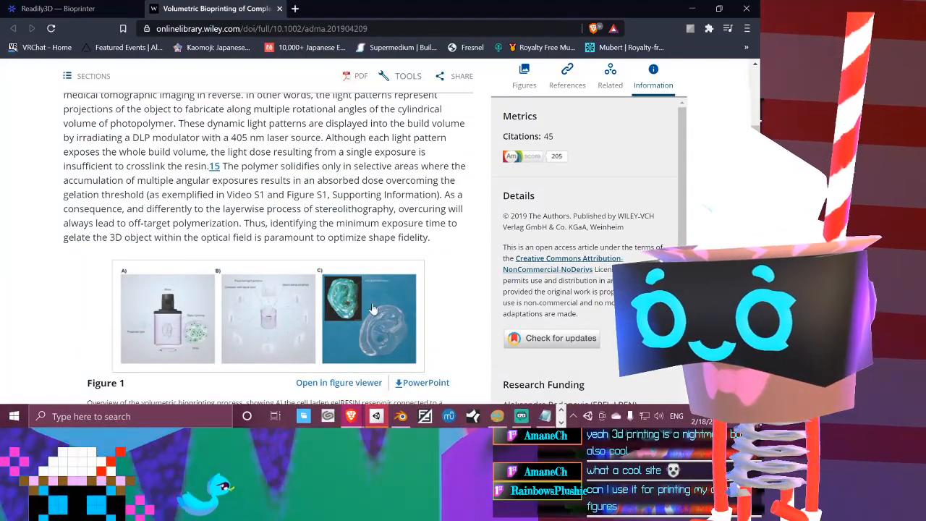
pyautogui.click(381, 416)
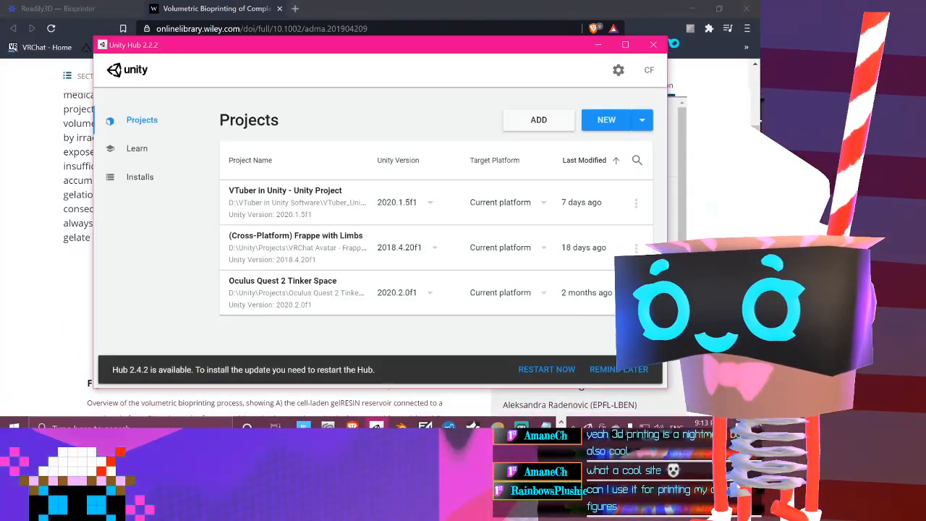
pyautogui.click(655, 44)
pyautogui.scroll(-15, 267, 254)
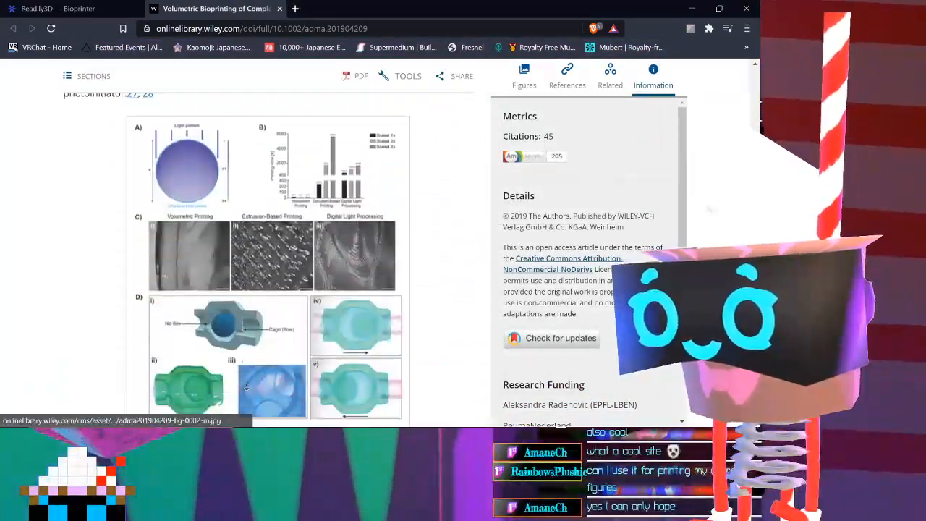
pyautogui.scroll(-20, 275, 405)
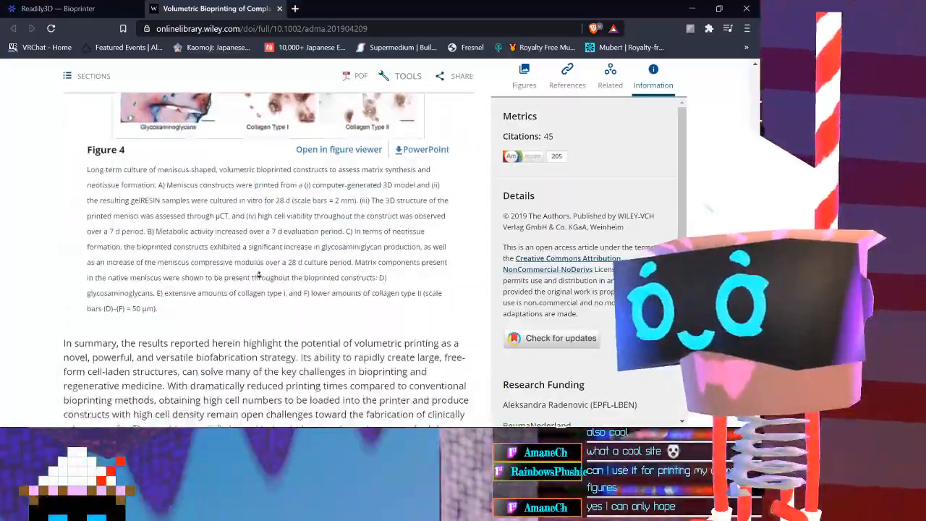
pyautogui.scroll(-2, 253, 262)
pyautogui.scroll(5, 217, 290)
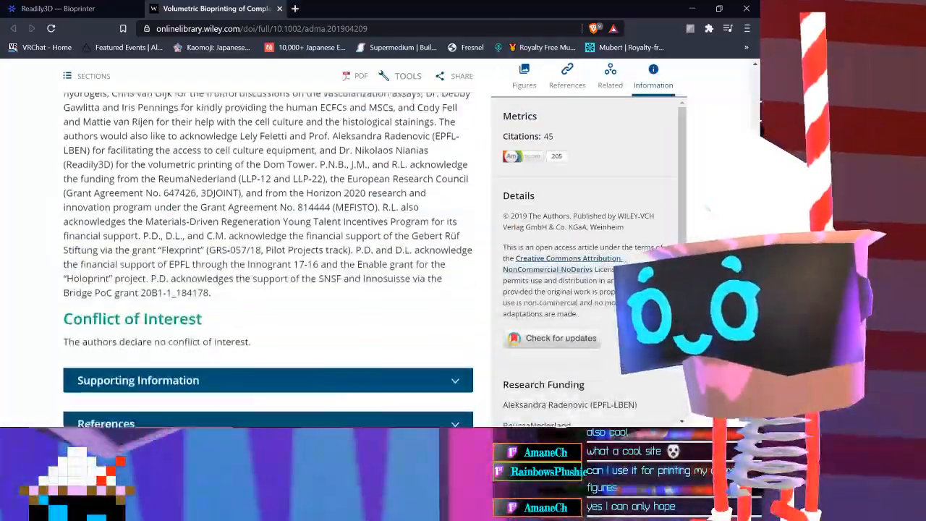
# Expand the article's Supporting Information, watch the supplementary video adma201904209-sup-0001-S1.mp4 and close it
pyautogui.scroll(-1, 181, 297)
pyautogui.click(161, 297)
pyautogui.scroll(-3, 160, 297)
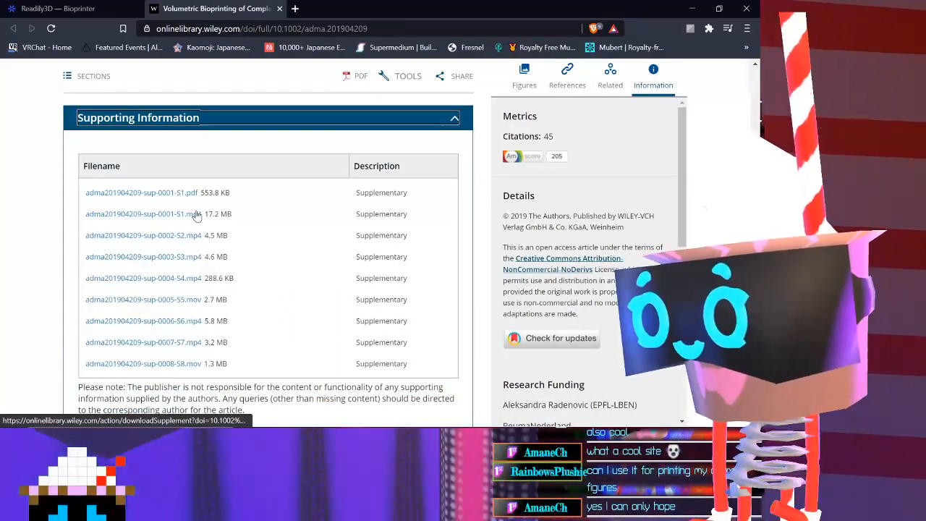
pyautogui.click(306, 11)
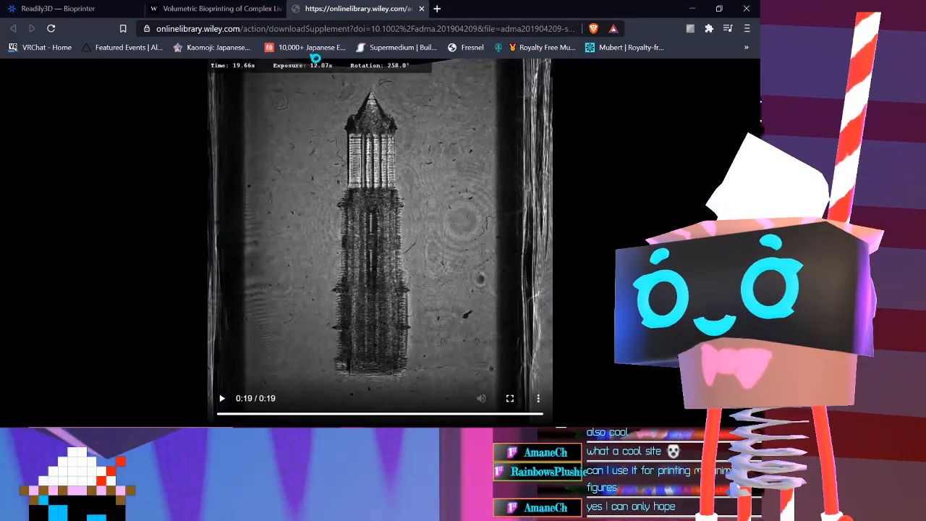
pyautogui.click(421, 7)
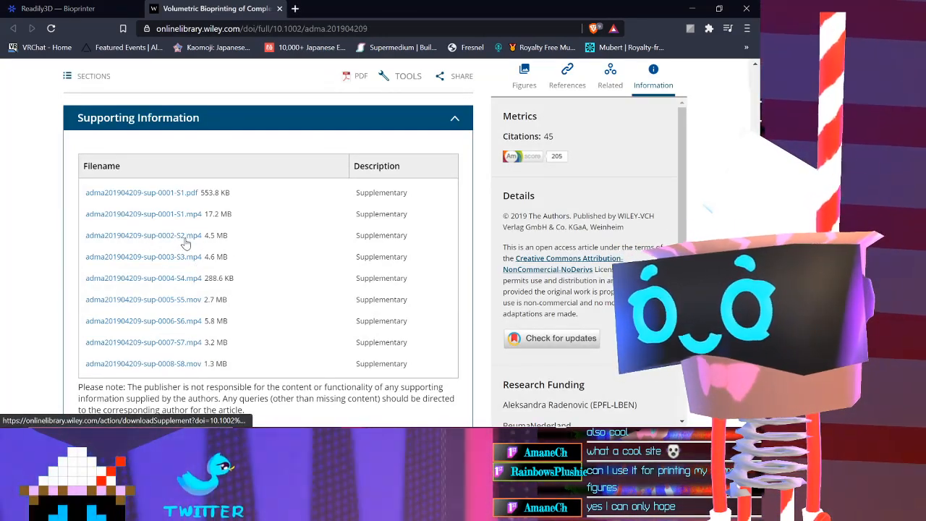
# View the supplementary videos adma201904209-sup-0002-S2.mp4 and adma201904209-sup-0003-S3.mp4, closing each one
pyautogui.click(186, 244)
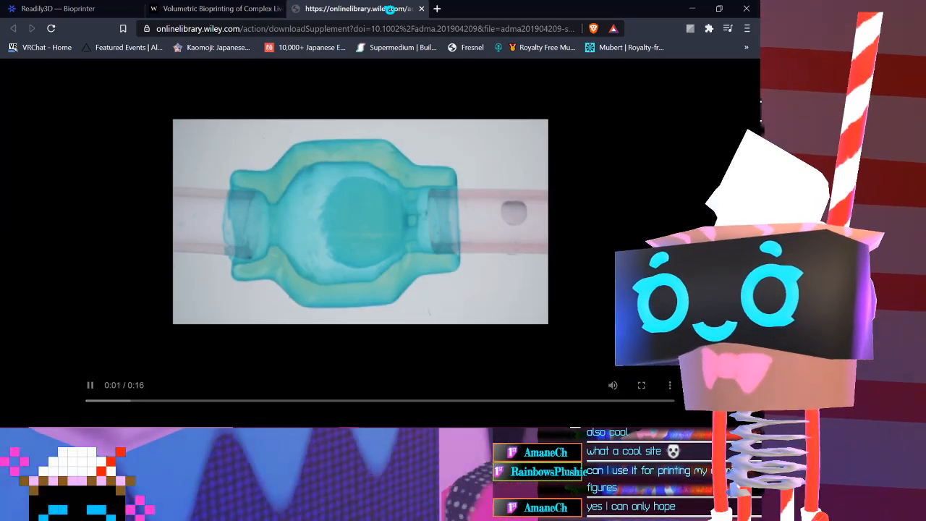
pyautogui.click(421, 8)
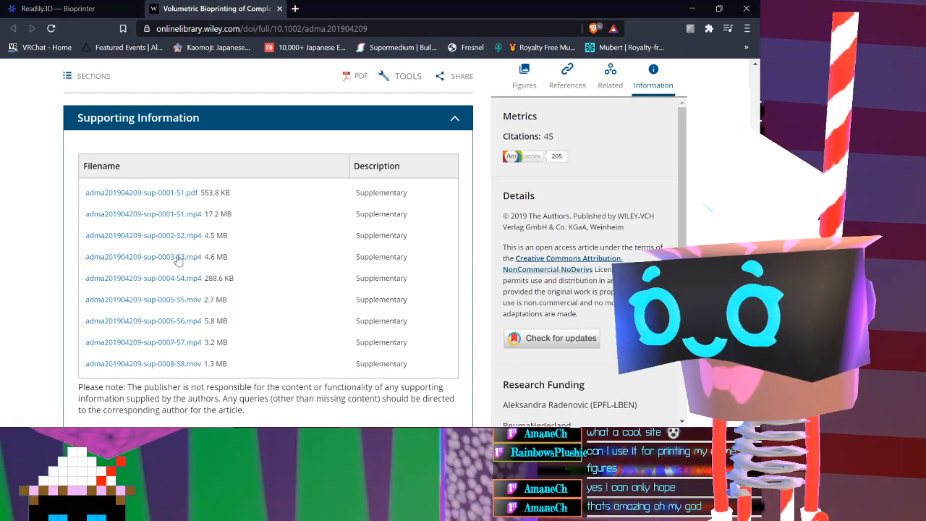
pyautogui.click(177, 258)
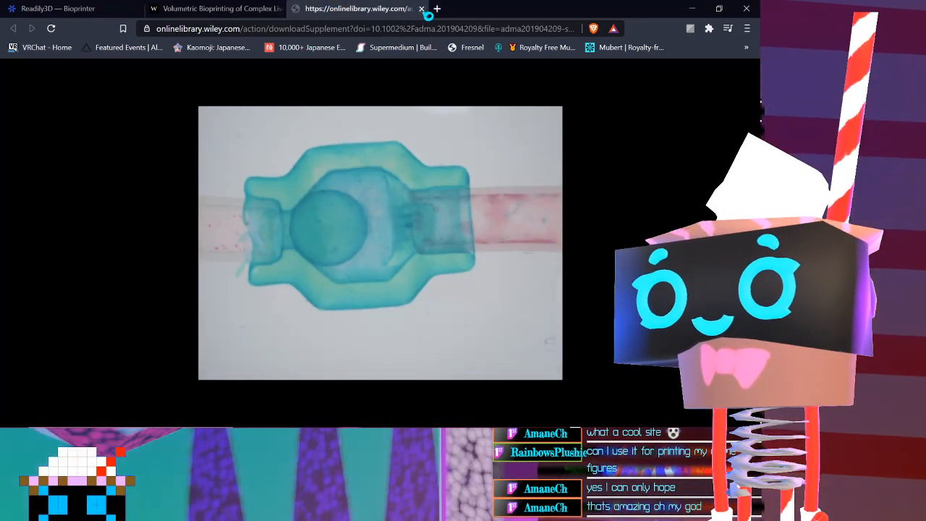
pyautogui.click(421, 8)
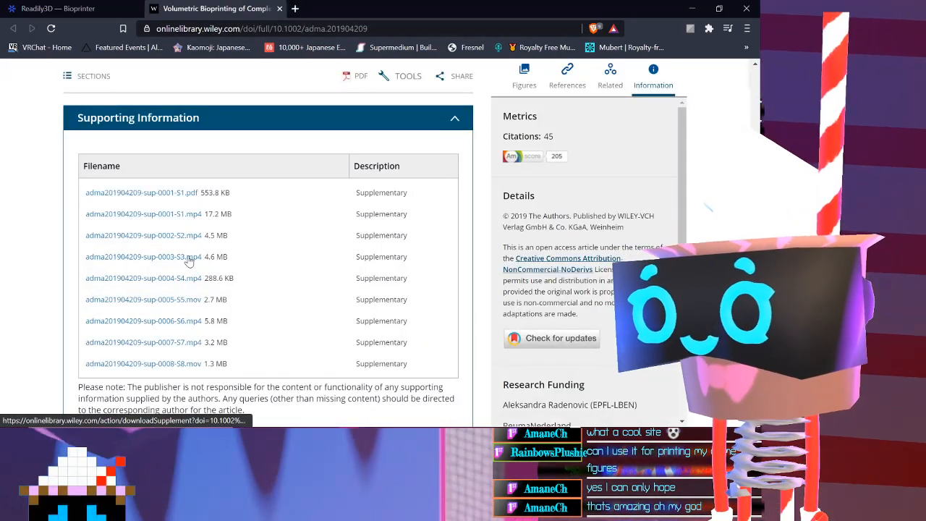
pyautogui.click(189, 260)
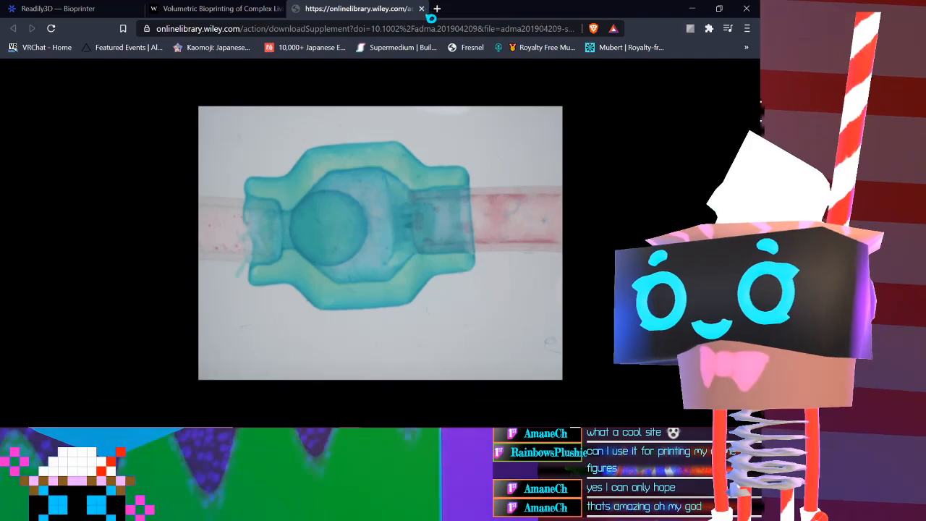
pyautogui.click(421, 8)
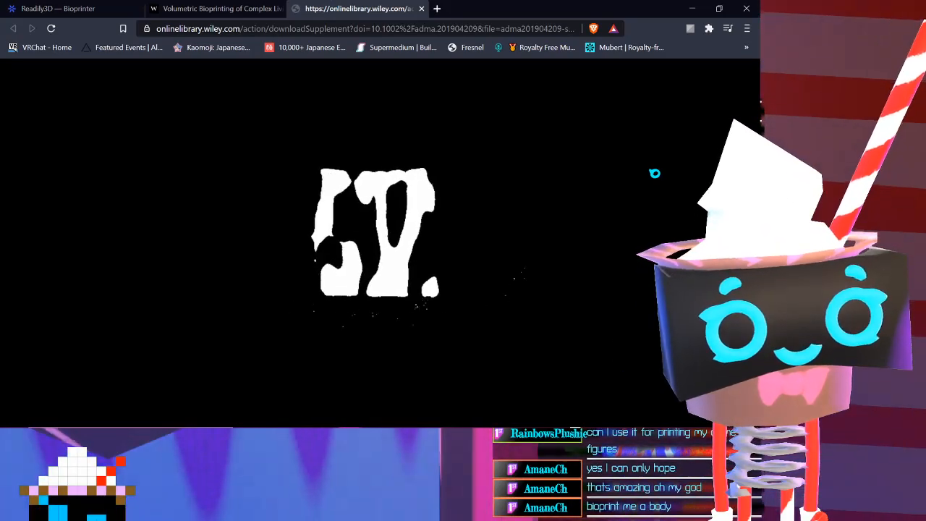
# Finish watching and close the open supplementary video, then try opening adma201904209-sup-0005-S5.mov and cancel its download
pyautogui.moveTo(494, 265)
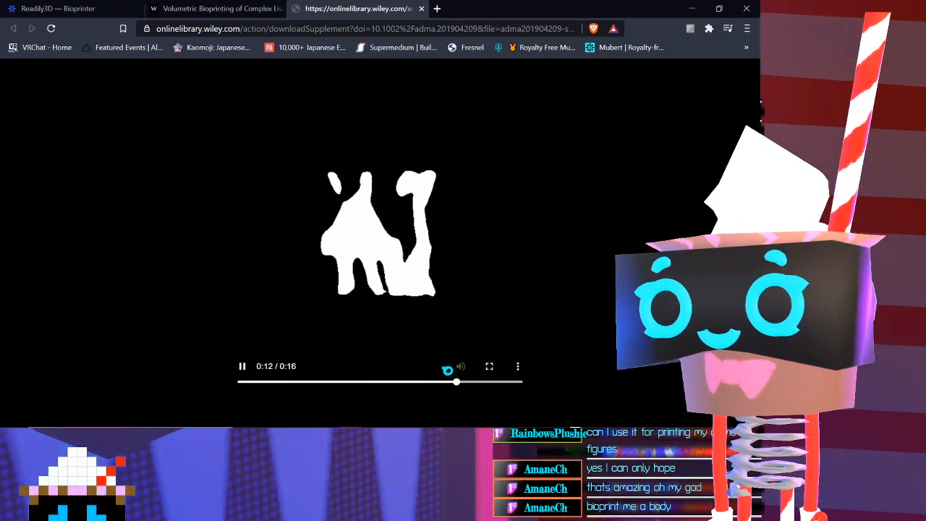
pyautogui.click(422, 8)
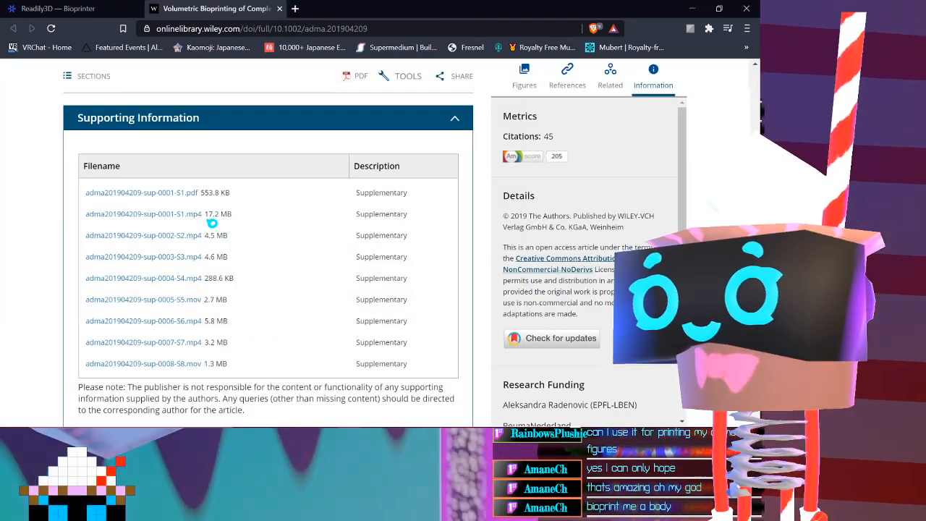
pyautogui.scroll(-1, 193, 252)
pyautogui.click(190, 244)
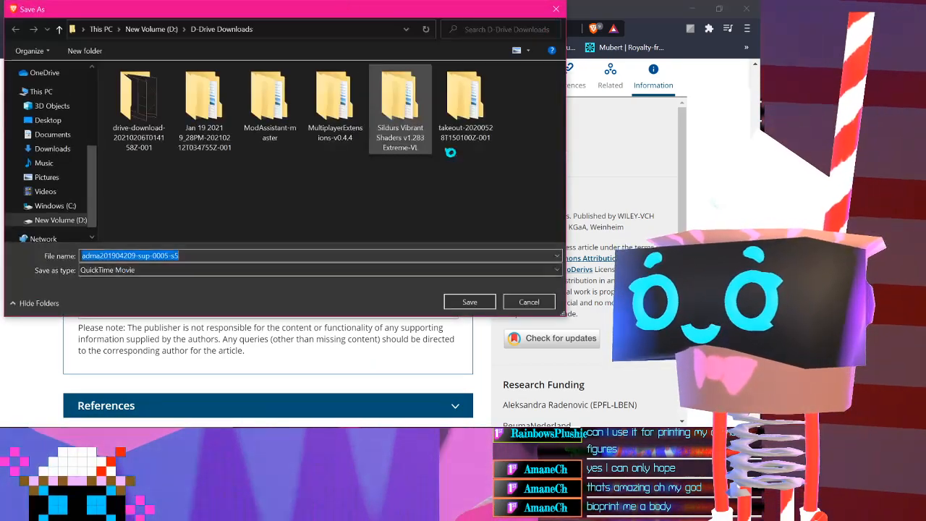
pyautogui.click(523, 301)
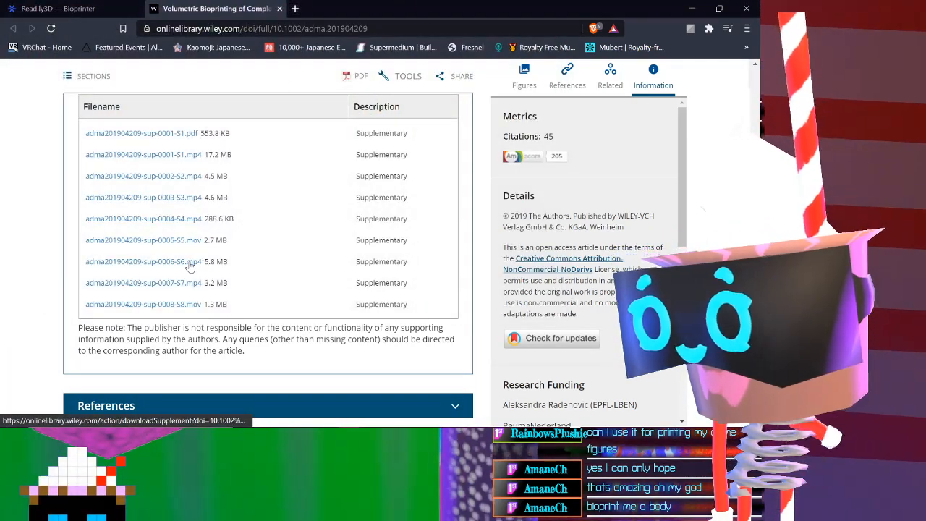
# View the supplementary videos adma201904209-sup-0006-S6.mp4 and adma201904209-sup-0007-S7.mp4, closing each one
pyautogui.click(190, 265)
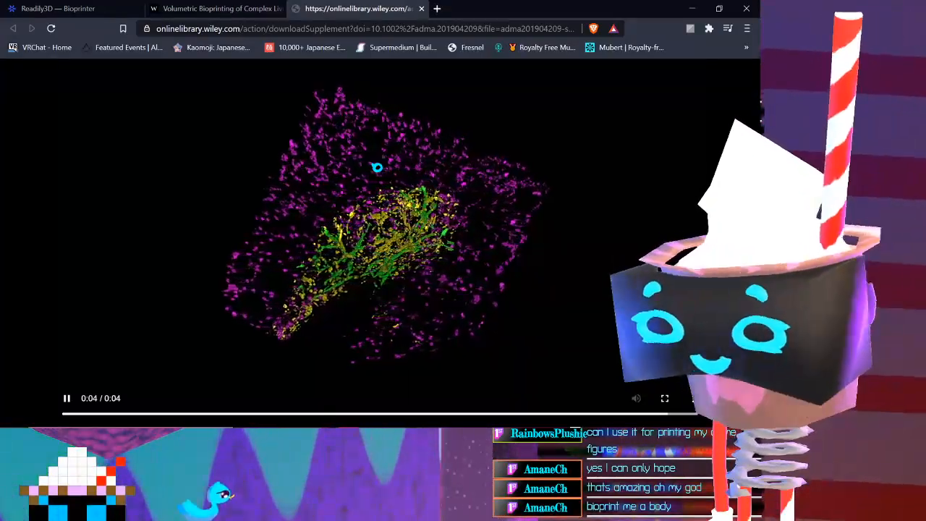
pyautogui.click(422, 9)
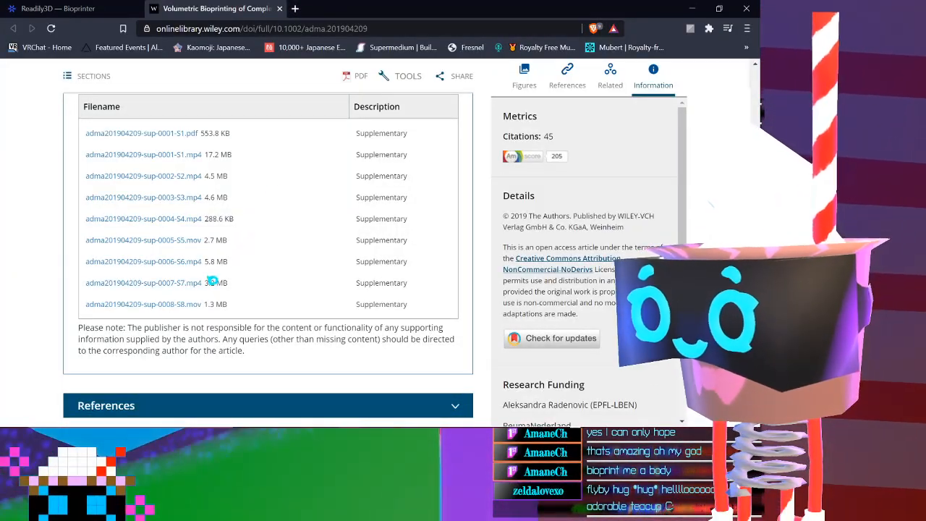
pyautogui.middleClick(196, 284)
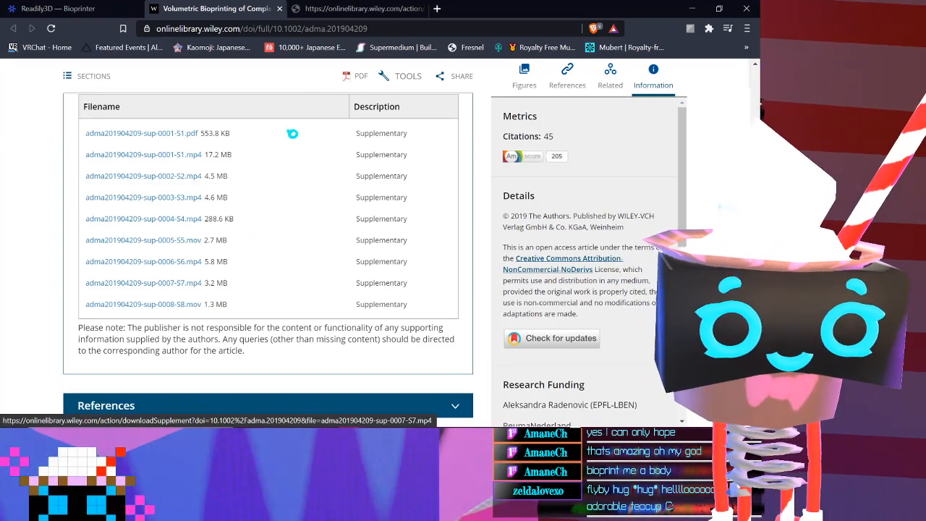
pyautogui.hotkey('ctrl', 'Tab')
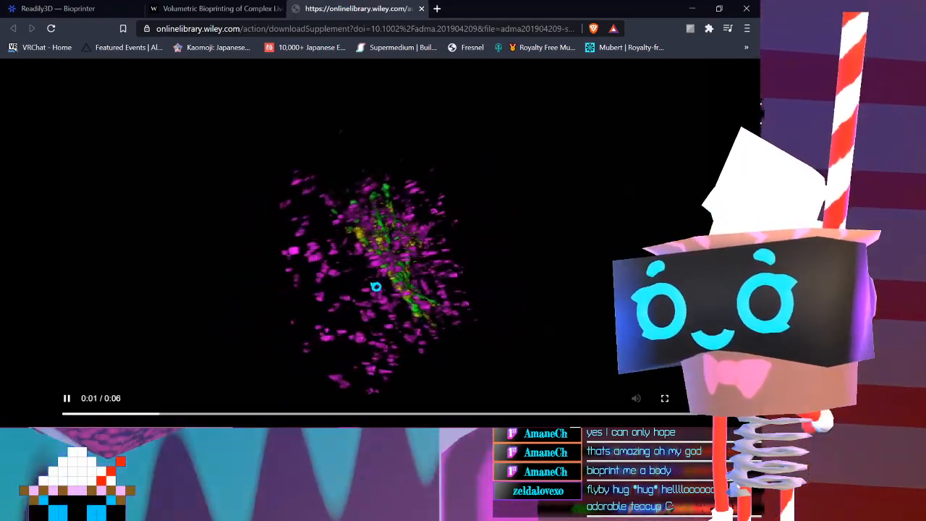
pyautogui.click(421, 9)
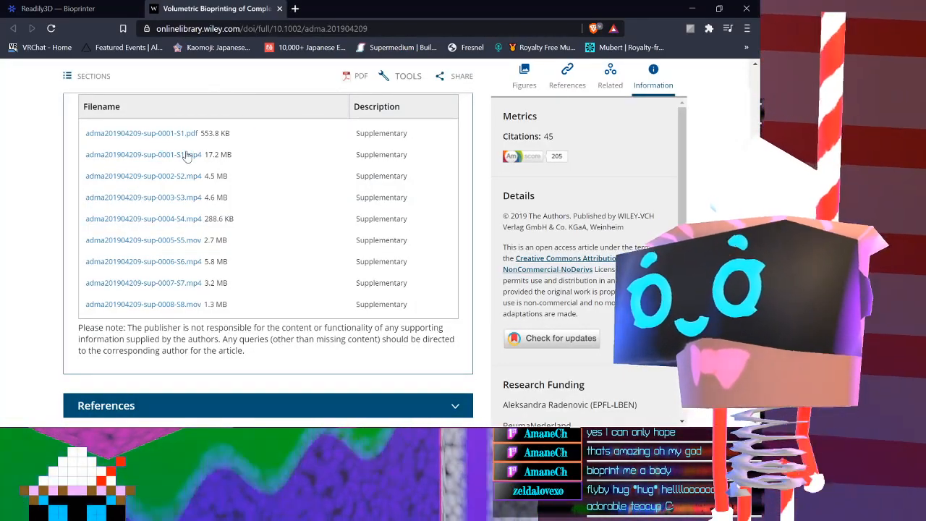
# Watch the supplementary video adma201904209-sup-0001-S1.mp4 again and close it
pyautogui.middleClick(186, 157)
pyautogui.click(331, 8)
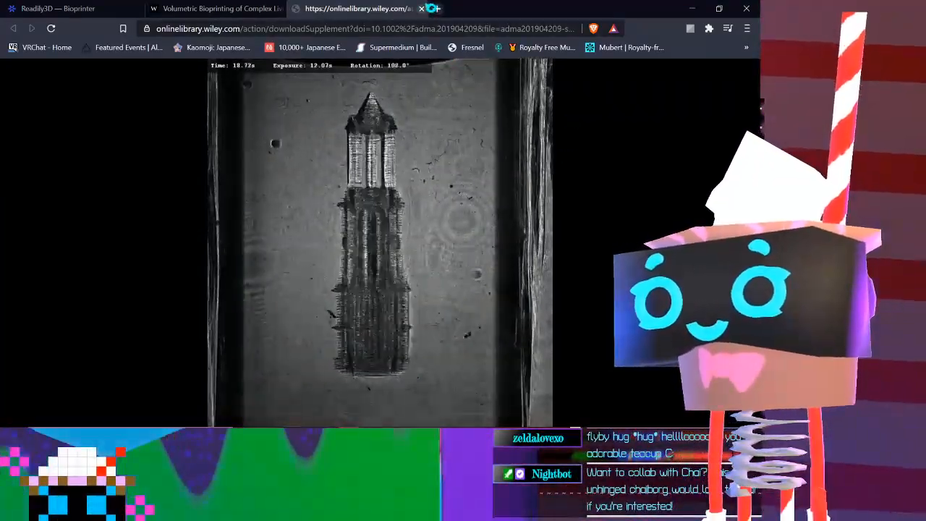
pyautogui.click(423, 8)
# Skim the article's figures and methods from its beginning to its end, closing the Angiogenesis Analyzer page opened along the way
pyautogui.scroll(15, 240, 128)
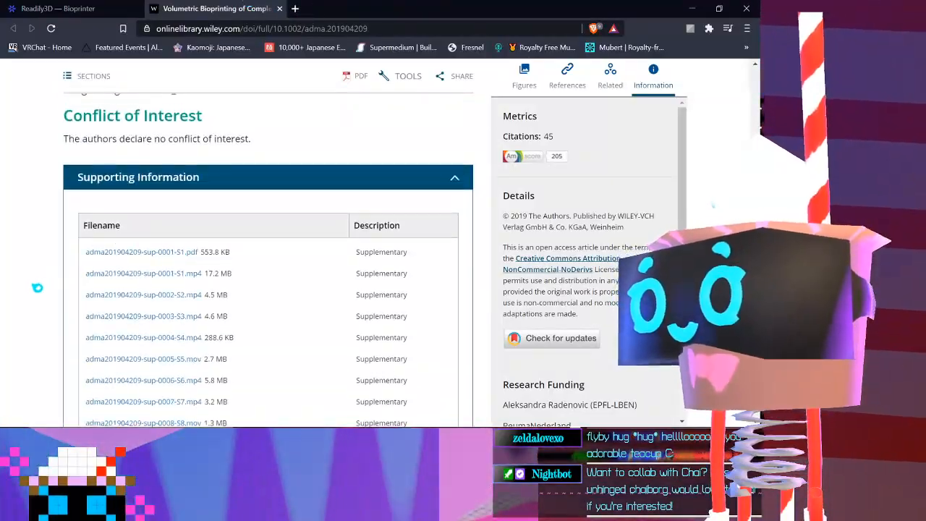
pyautogui.scroll(15, 52, 3)
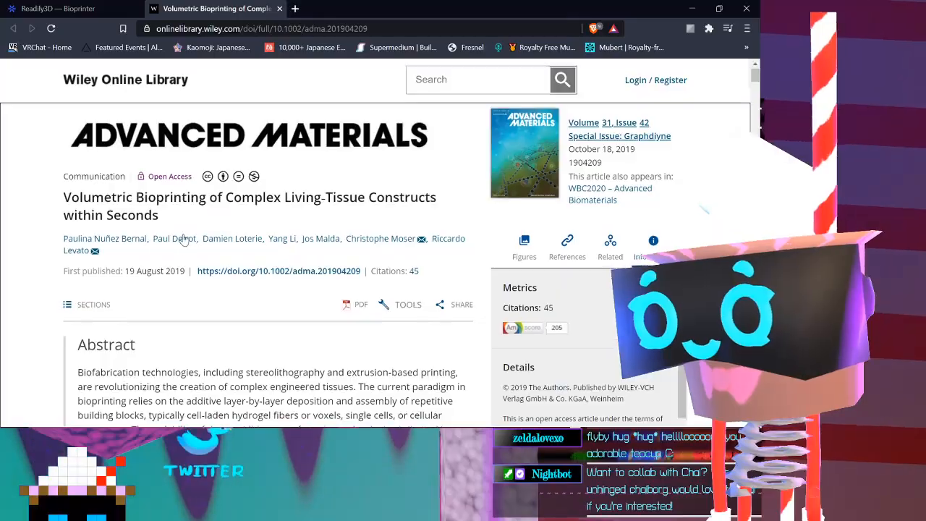
pyautogui.scroll(-10, 186, 240)
pyautogui.scroll(-5, 188, 230)
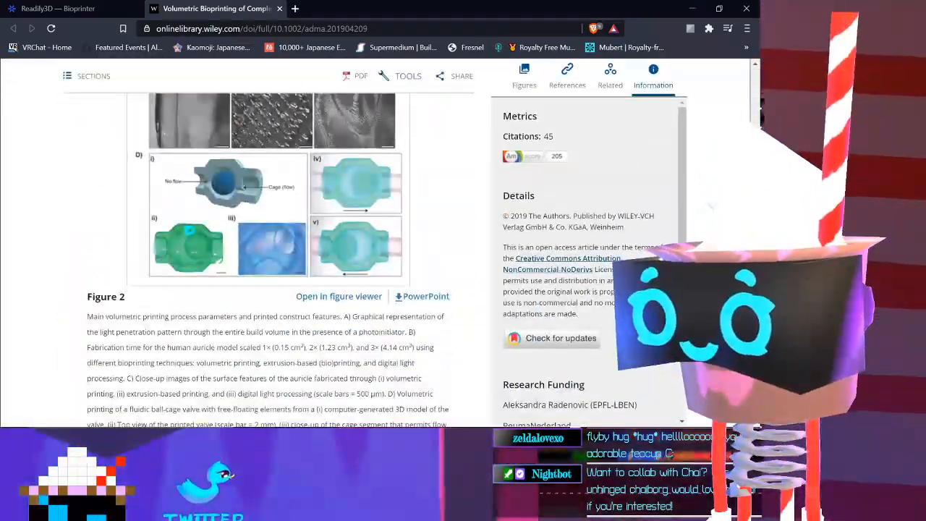
pyautogui.scroll(-5, 267, 246)
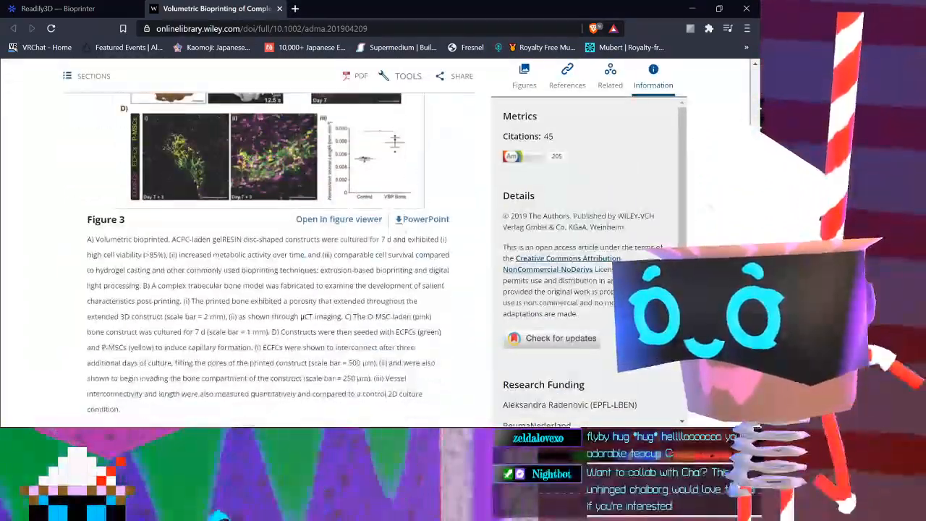
pyautogui.scroll(-5, 186, 230)
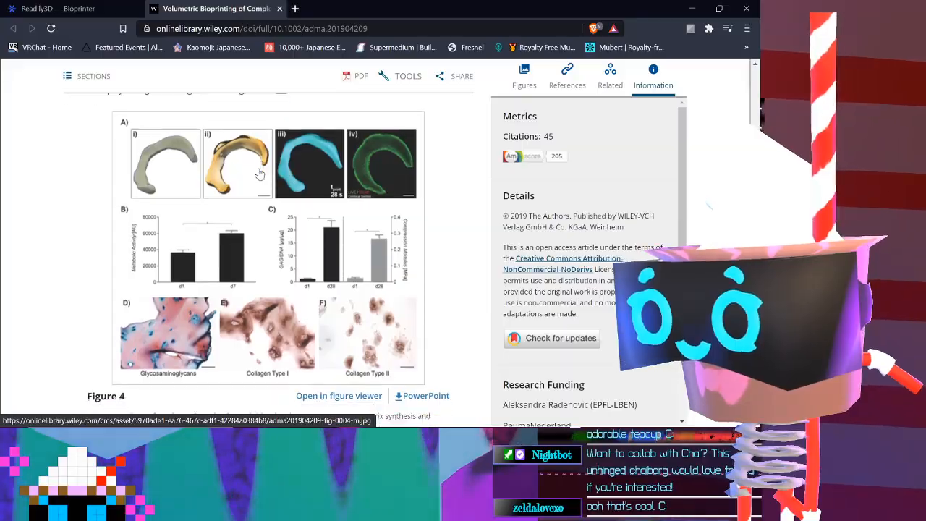
pyautogui.scroll(15, 265, 172)
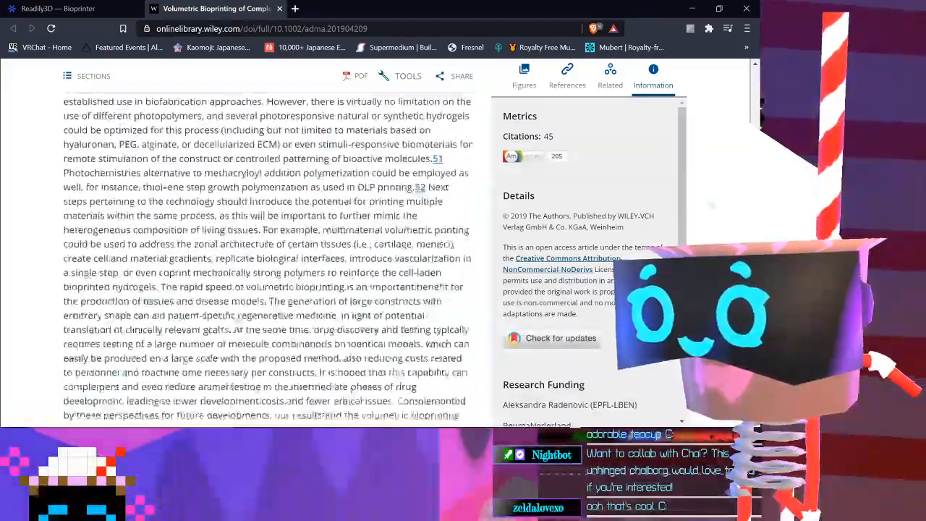
pyautogui.scroll(-17, 265, 172)
pyautogui.scroll(-11, 211, 339)
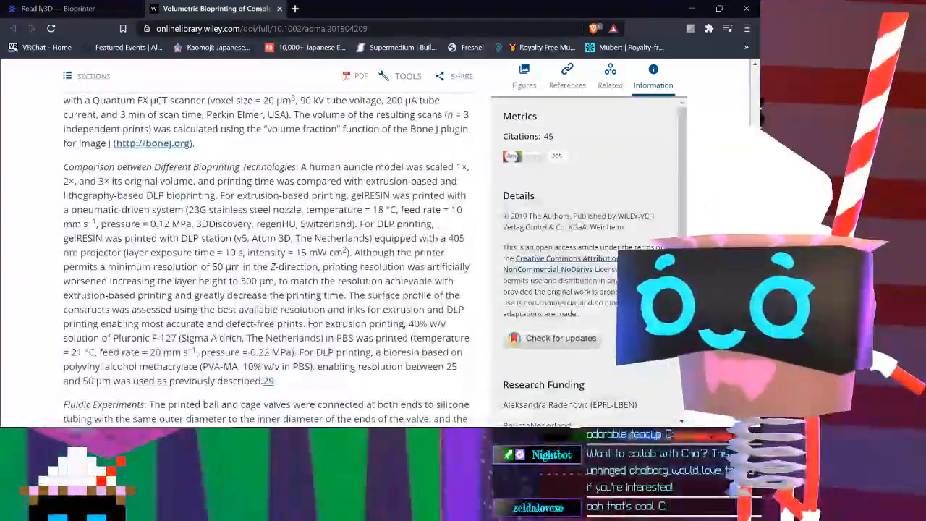
pyautogui.middleClick(211, 343)
pyautogui.scroll(-6, 211, 343)
pyautogui.scroll(-5, 212, 343)
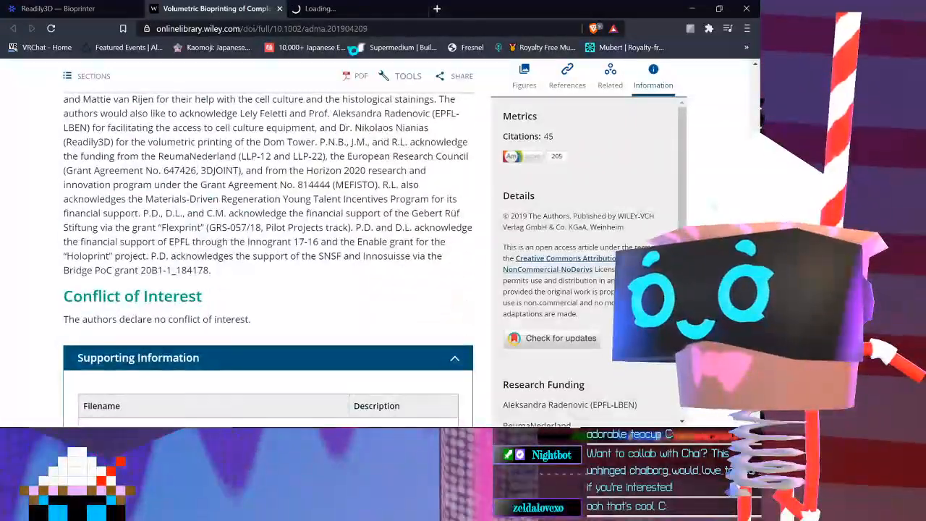
pyautogui.click(428, 9)
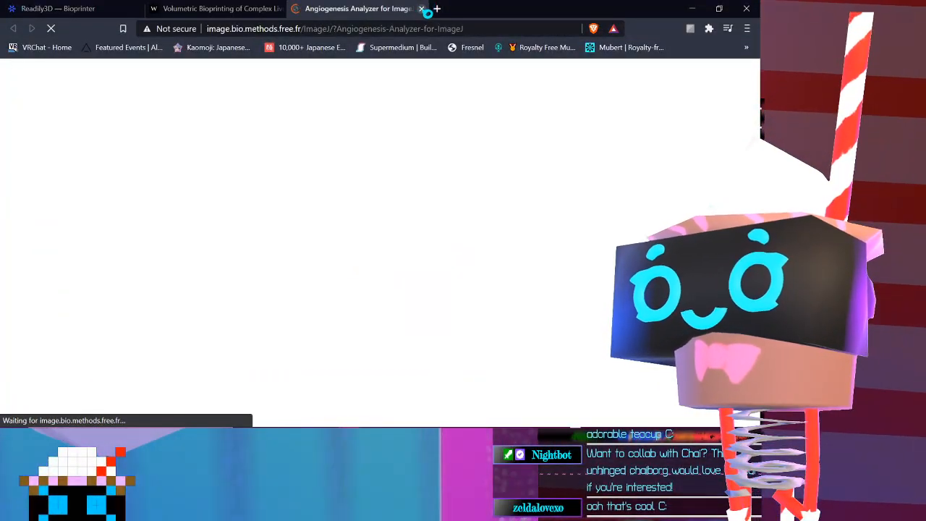
pyautogui.click(422, 9)
pyautogui.scroll(-5, 153, 337)
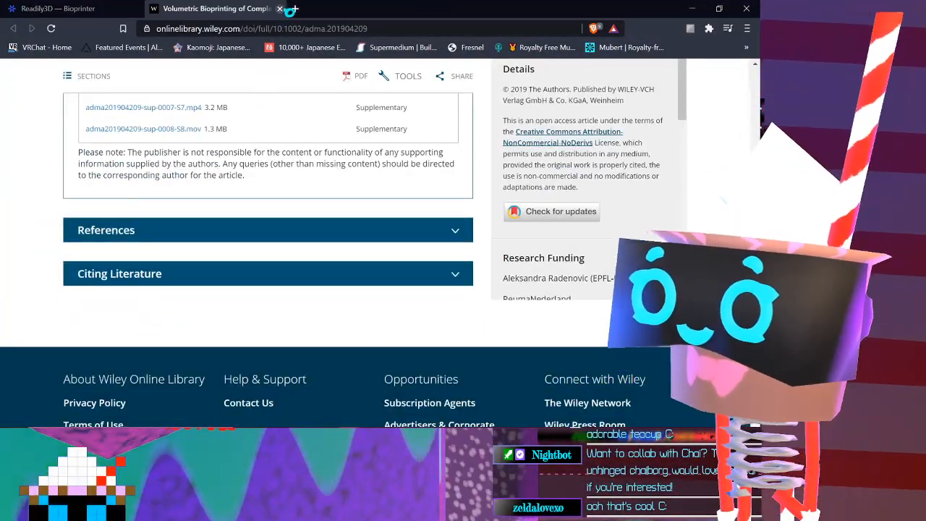
# Close the bioprinting article and the Readily3D Bioprinter browser window to return to Blender
pyautogui.click(280, 9)
pyautogui.moveTo(480, 4); pyautogui.dragTo(354, 149)
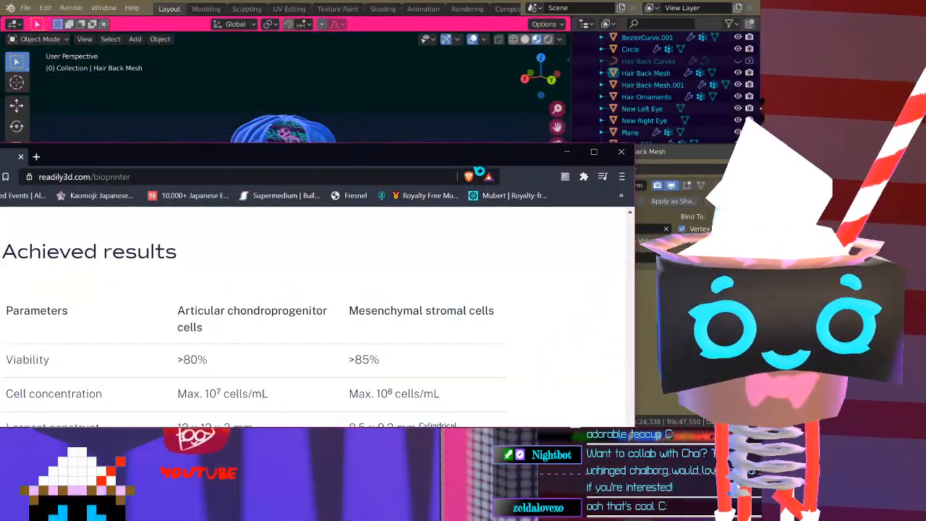
pyautogui.click(623, 154)
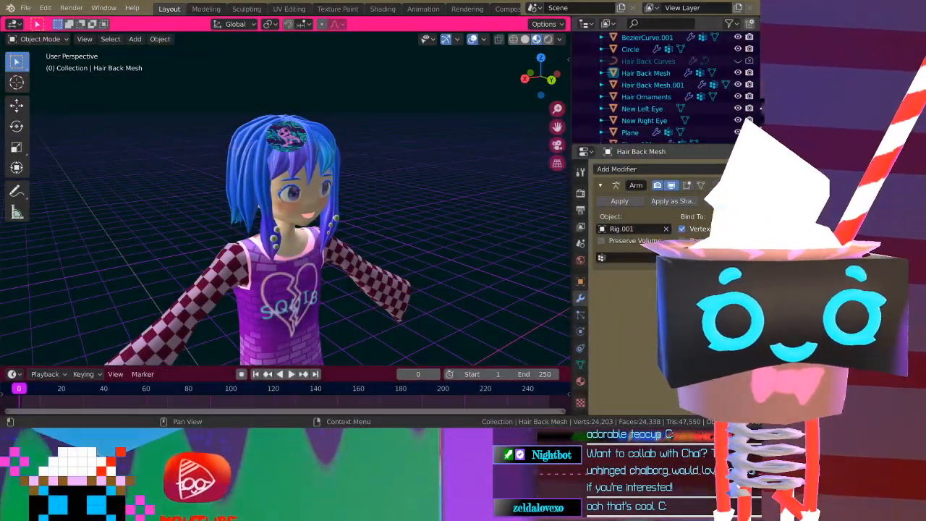
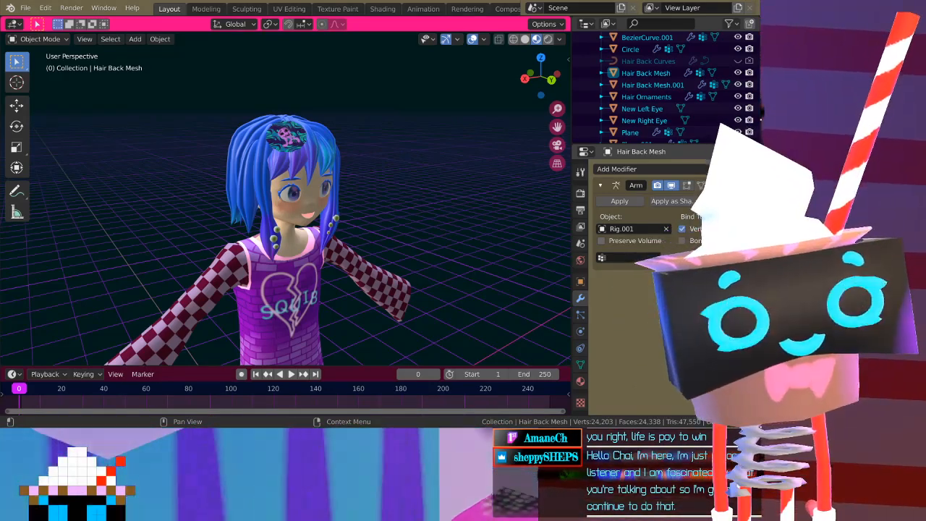
# Examine the avatar's hair, face and upper body from the front at close range
pyautogui.moveTo(490, 197); pyautogui.dragTo(379, 179, button='middle')
pyautogui.scroll(4, 300, 221)
pyautogui.moveTo(275, 204); pyautogui.dragTo(305, 213, button='middle')
pyautogui.scroll(2, 300, 221)
pyautogui.scroll(2, 316, 215)
pyautogui.scroll(-3, 301, 210)
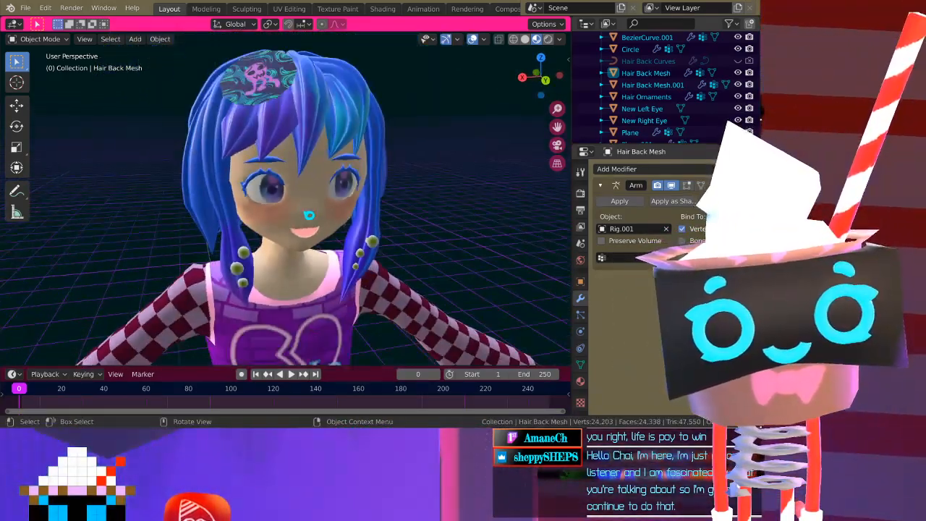
pyautogui.scroll(-2, 301, 211)
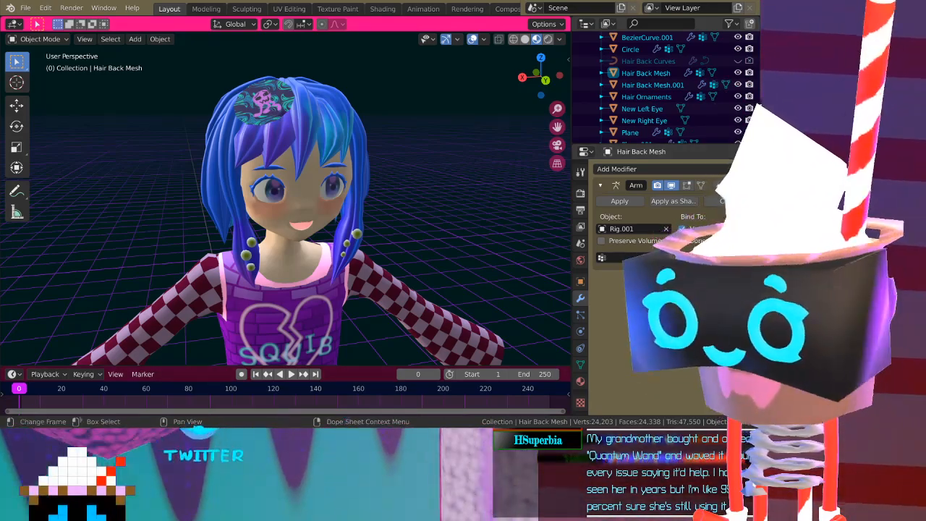
pyautogui.press('super')
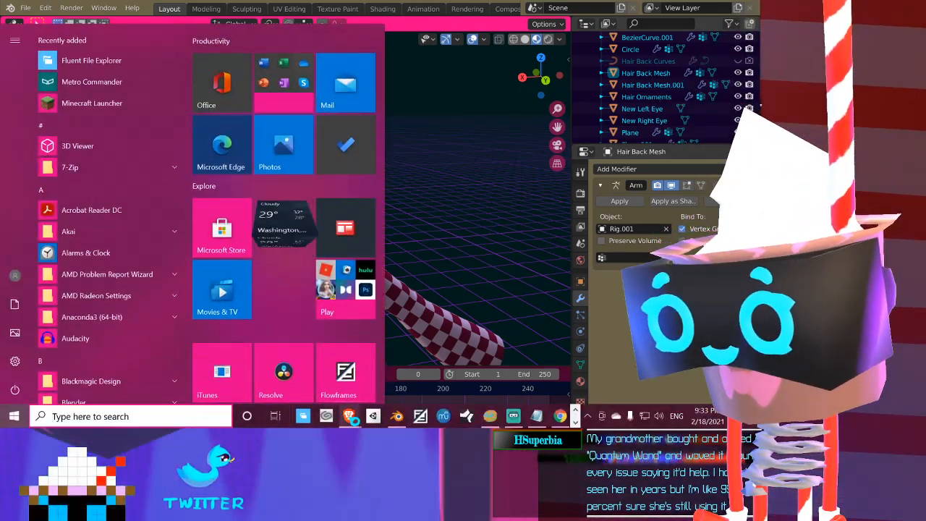
pyautogui.moveTo(350, 416)
pyautogui.click(568, 362)
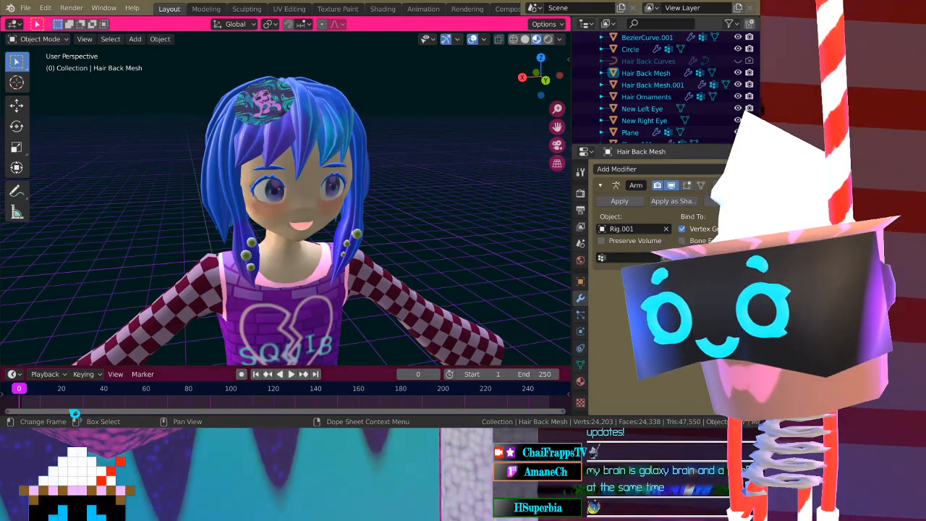
pyautogui.press('super')
pyautogui.hotkey('alt', 'Tab')
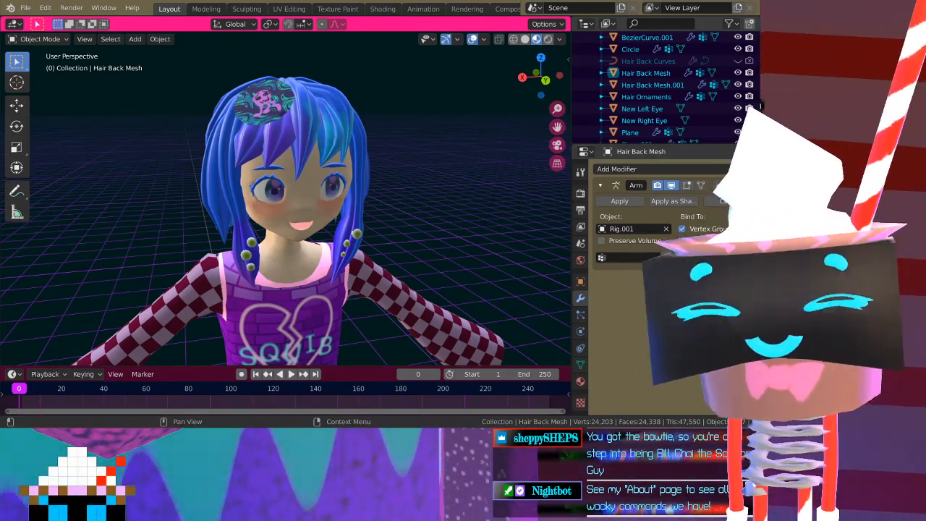
pyautogui.press('super')
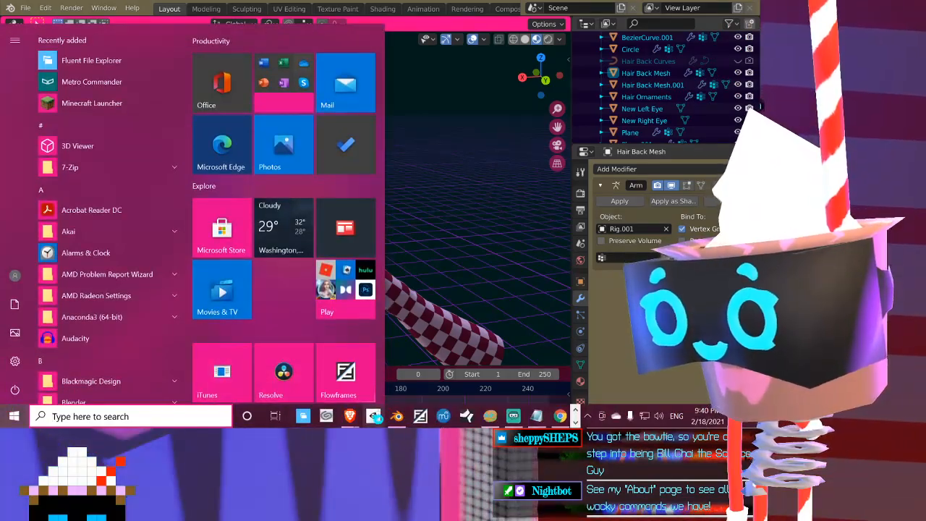
pyautogui.moveTo(353, 419)
pyautogui.click(570, 355)
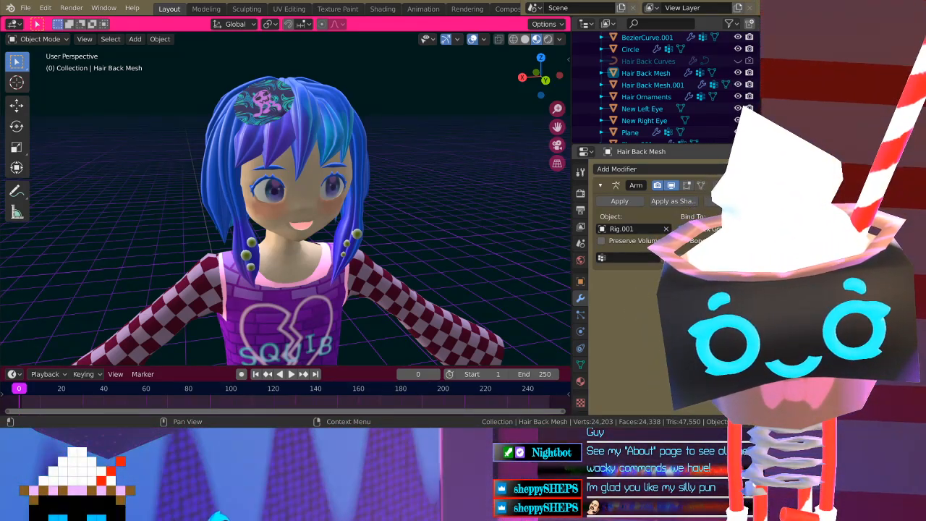
# Open the Kyle Hill channel in the YouTube window and turn up the volume of its "Welcome to [THE FACILITY]" video
pyautogui.moveTo(753, 131); pyautogui.dragTo(290, 35)
pyautogui.click(172, 190)
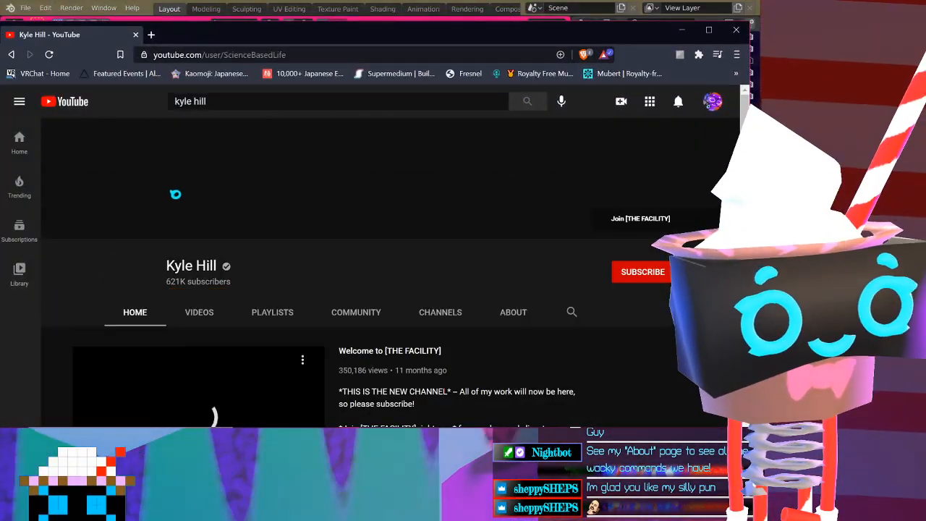
pyautogui.scroll(-4, 154, 282)
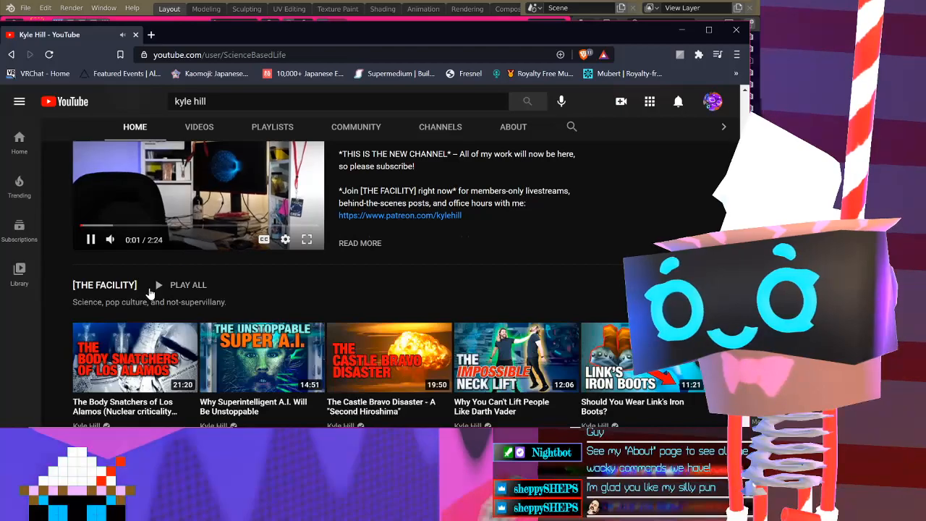
pyautogui.scroll(1, 152, 288)
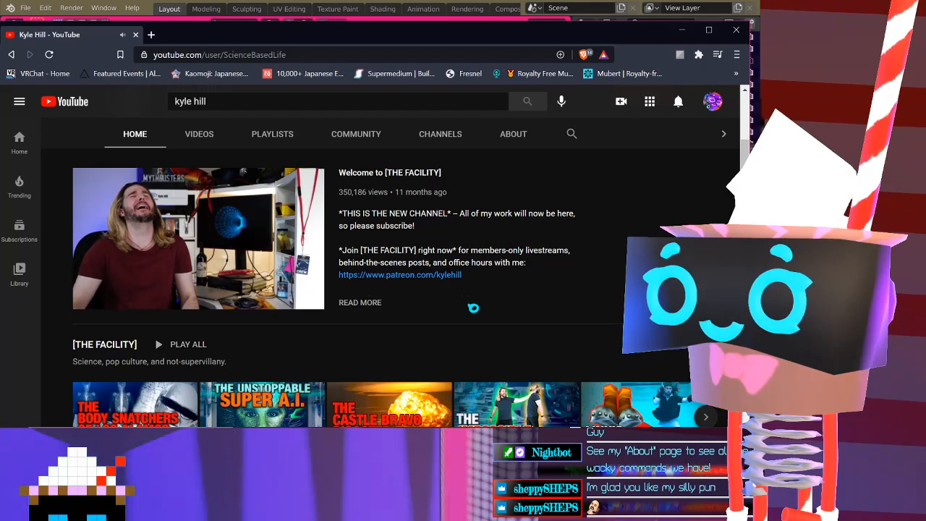
pyautogui.moveTo(130, 299)
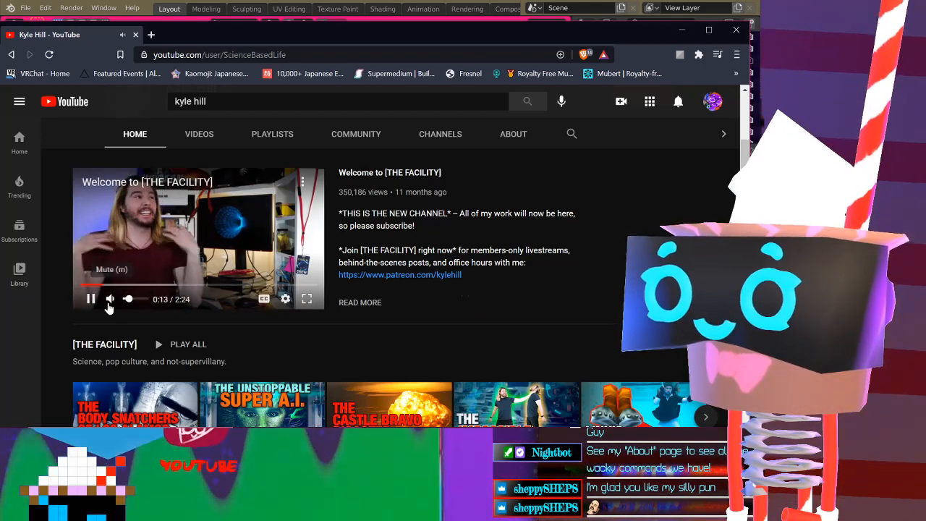
pyautogui.moveTo(130, 298); pyautogui.dragTo(150, 299)
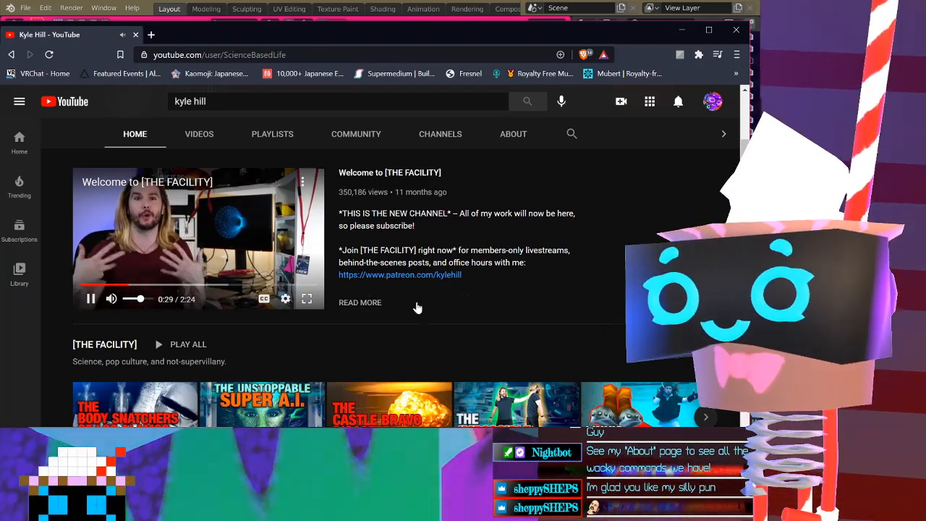
# Browse the Kyle Hill channel's video rows and skip the "Welcome to [THE FACILITY]" video forward to near its end
pyautogui.scroll(-6, 418, 308)
pyautogui.scroll(-3, 461, 311)
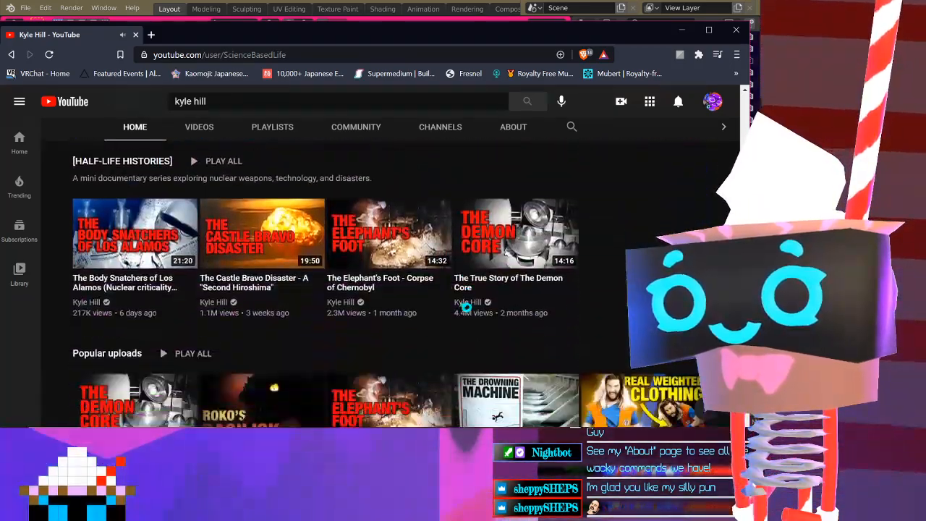
pyautogui.scroll(4, 471, 318)
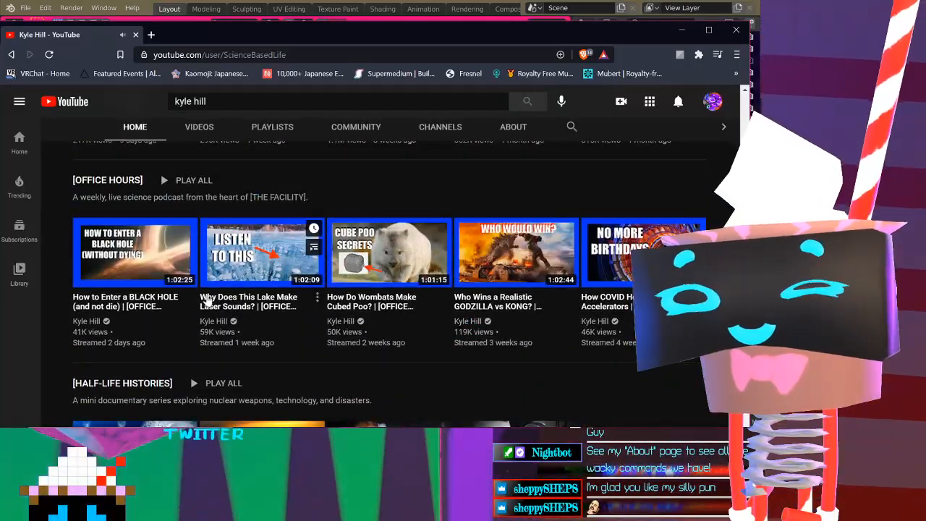
pyautogui.scroll(4, 520, 257)
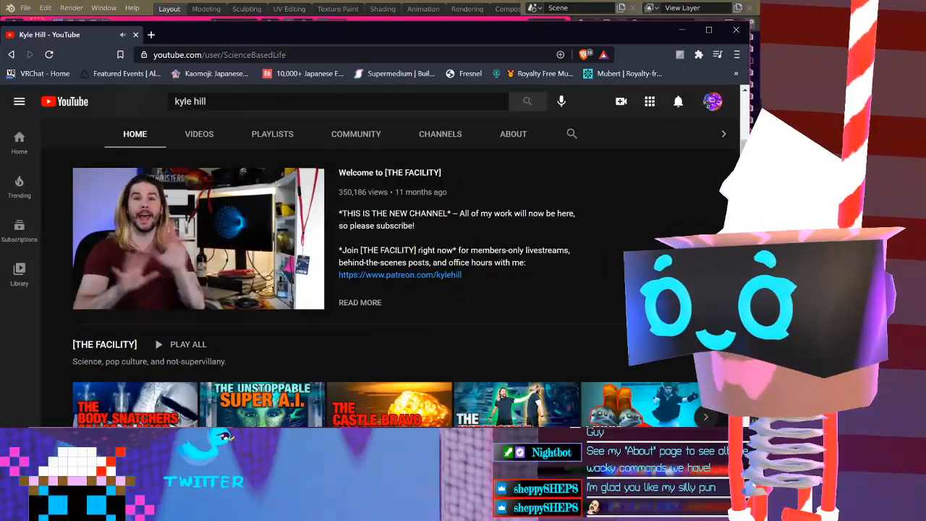
pyautogui.moveTo(162, 284); pyautogui.dragTo(258, 287)
pyautogui.click(285, 286)
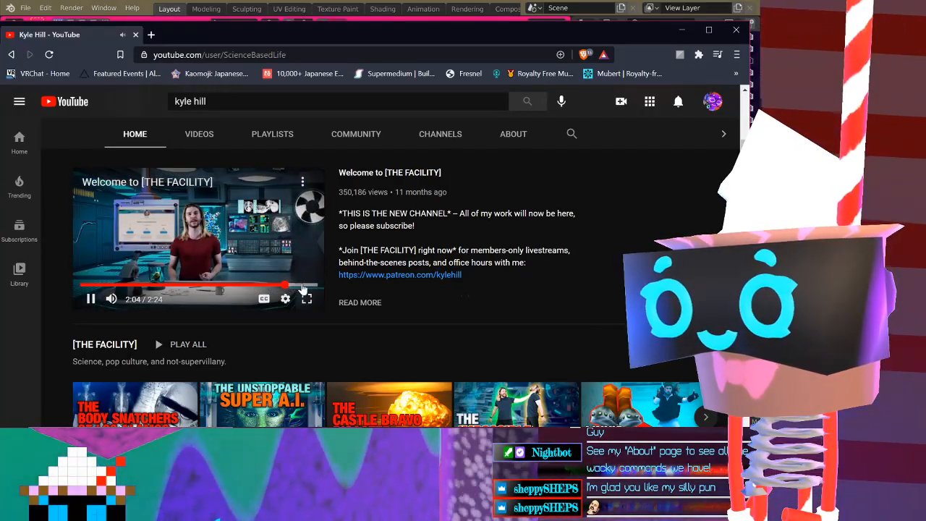
pyautogui.click(303, 287)
# Look over the channel's [OFFICE HOURS] row and close the YouTube window
pyautogui.scroll(-9, 192, 246)
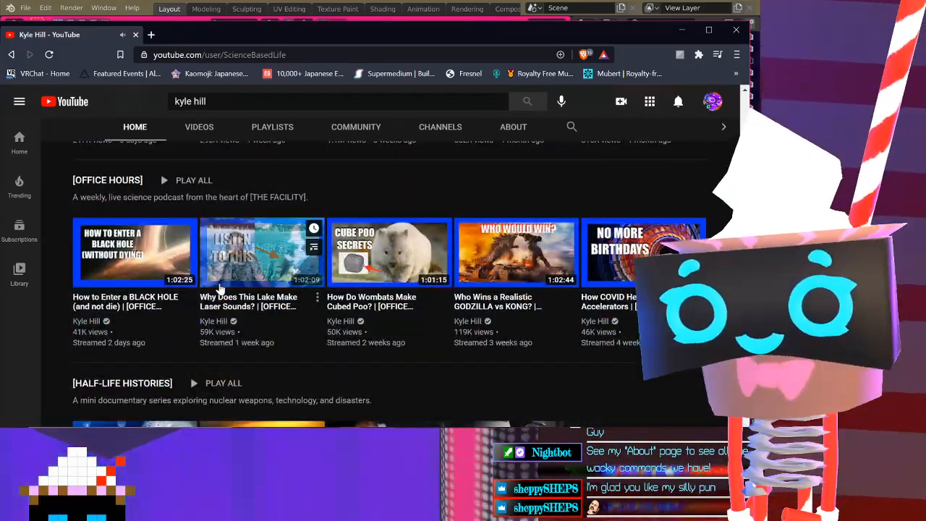
pyautogui.scroll(4, 246, 253)
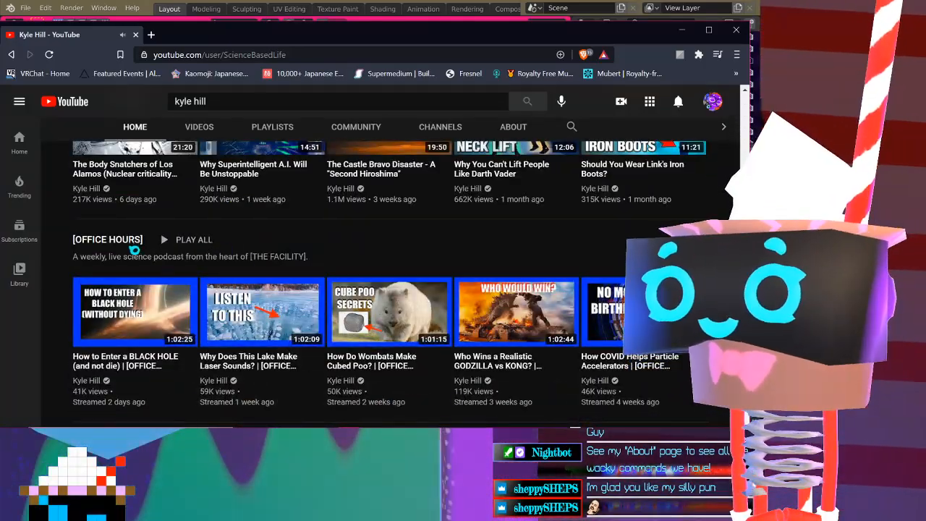
pyautogui.click(735, 31)
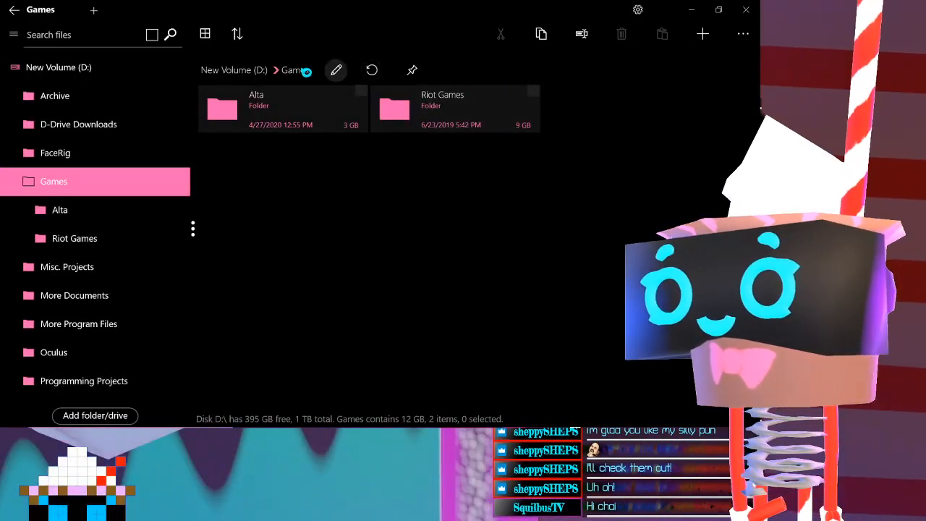
# Float the Games folder window over the desktop wallpaper, move the ChaiBorger window out of the way, and maximize the folder window again
pyautogui.scroll(-2, 130, 144)
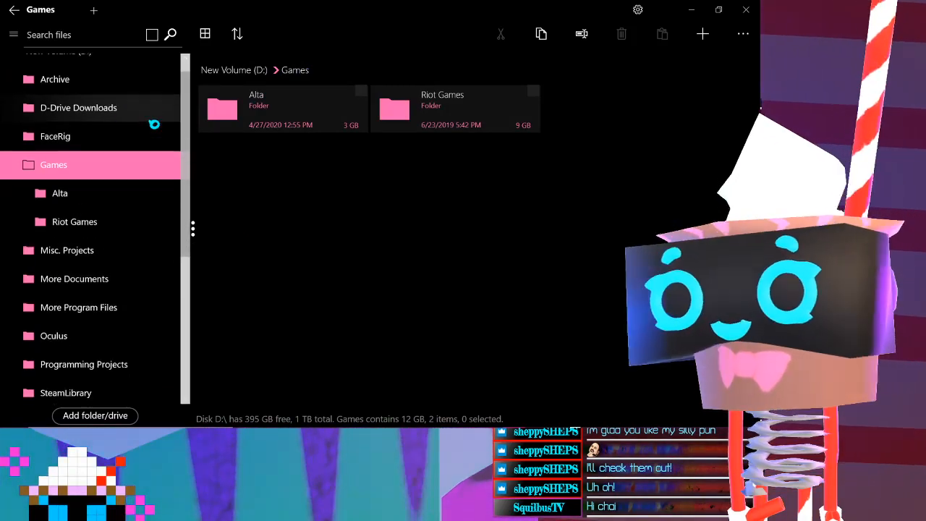
pyautogui.scroll(2, 154, 124)
pyautogui.click(594, 4)
pyautogui.moveTo(333, 13); pyautogui.dragTo(584, 83)
pyautogui.moveTo(230, 317); pyautogui.dragTo(249, 434)
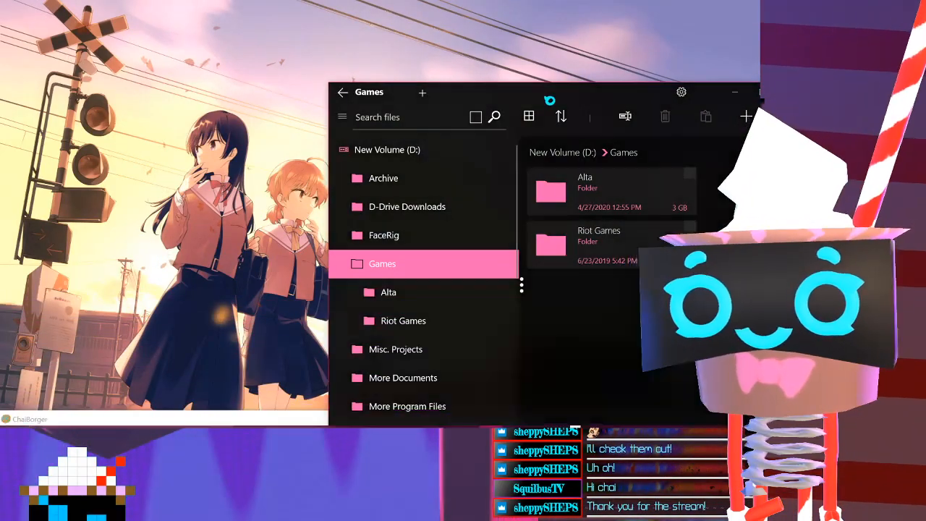
pyautogui.moveTo(544, 86); pyautogui.dragTo(236, 4)
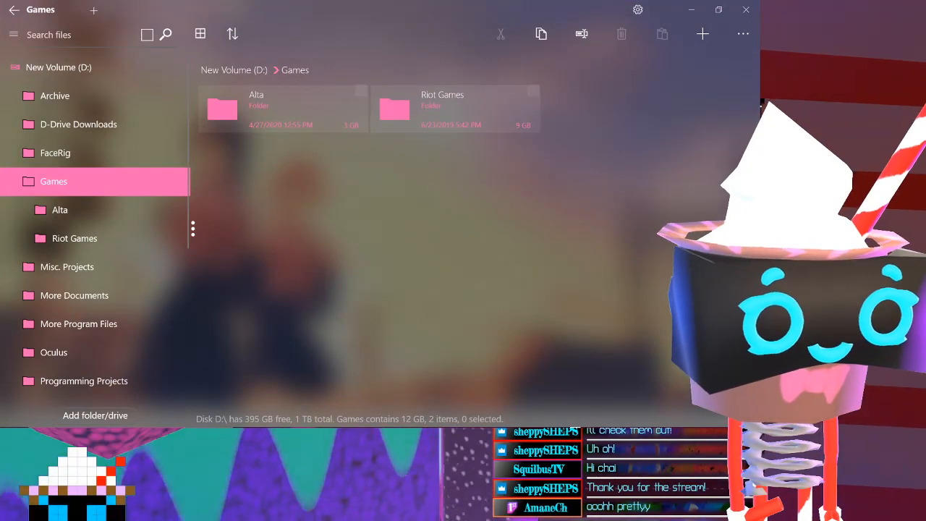
# Switch to Blender and open the recent file Squib.blend
pyautogui.moveTo(414, 430)
pyautogui.click(395, 416)
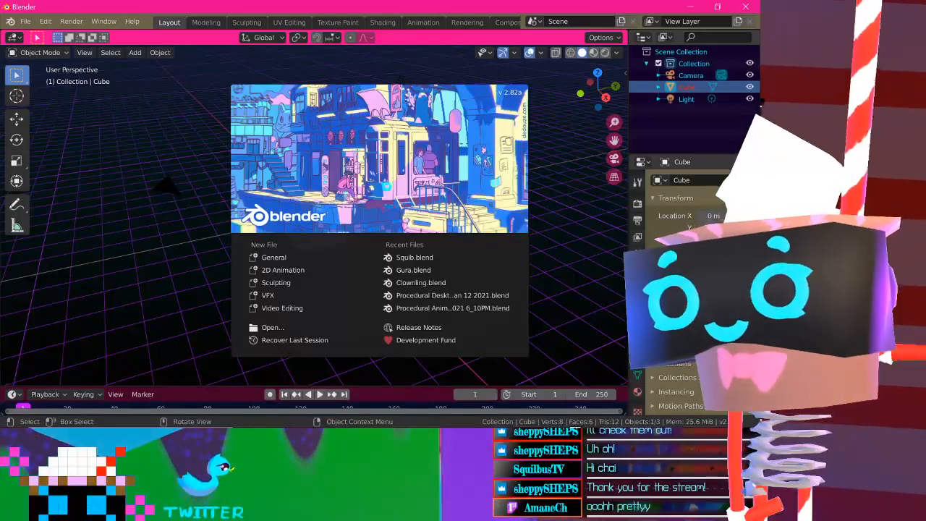
pyautogui.click(442, 260)
# Frame the avatar's head and upper body from the front and set the Blender window to fullscreen
pyautogui.moveTo(283, 145); pyautogui.dragTo(279, 224, button='middle')
pyautogui.scroll(5, 270, 216)
pyautogui.scroll(-2, 252, 215)
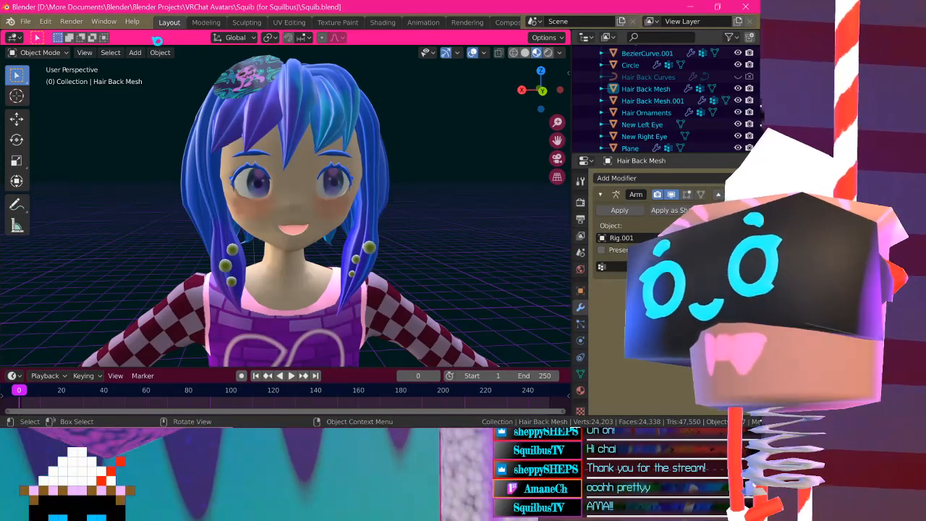
pyautogui.click(104, 21)
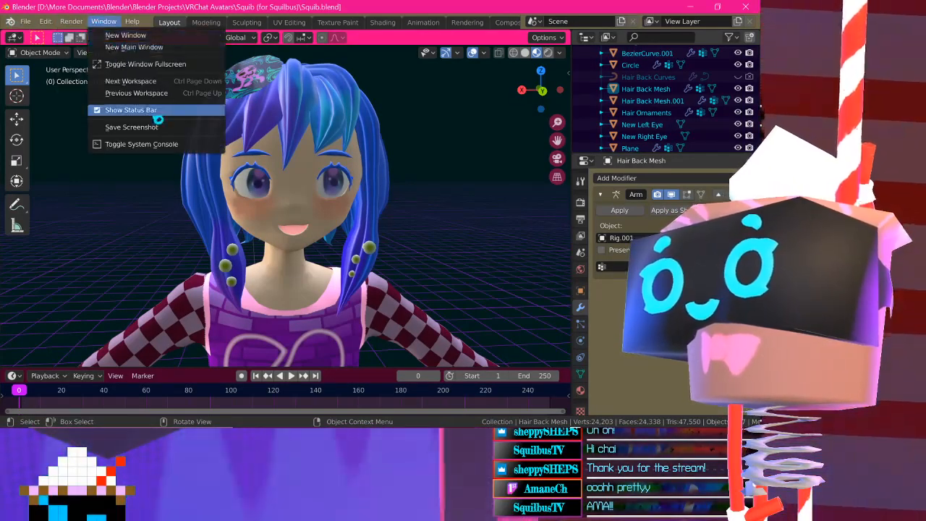
pyautogui.click(173, 65)
# Examine the avatar's face, hair and printed top from the front at close and medium range
pyautogui.moveTo(290, 186); pyautogui.dragTo(239, 209, button='middle')
pyautogui.scroll(-3, 242, 214)
pyautogui.scroll(4, 246, 219)
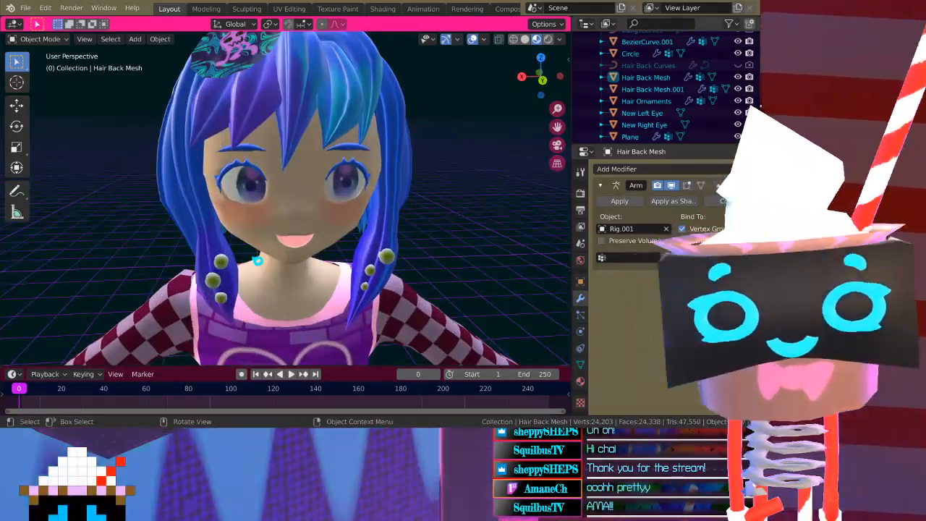
pyautogui.moveTo(285, 253); pyautogui.dragTo(325, 244, button='middle')
pyautogui.scroll(3, 325, 244)
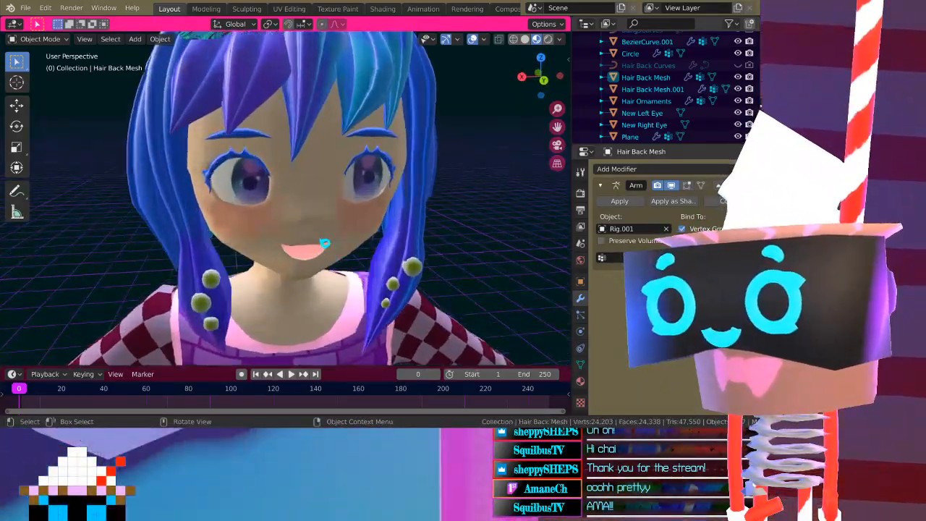
pyautogui.scroll(-9, 324, 244)
pyautogui.scroll(5, 325, 244)
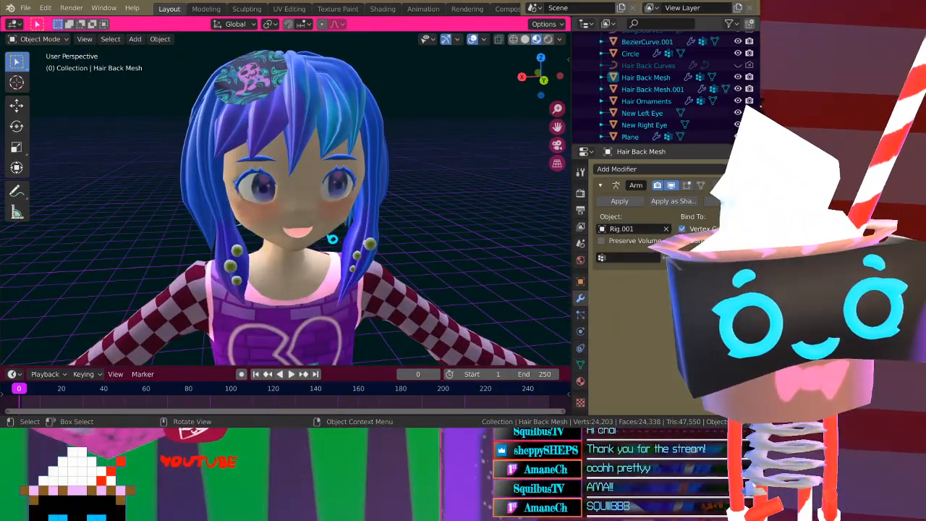
pyautogui.moveTo(332, 238)
pyautogui.mouseDown(button='middle')
pyautogui.moveTo(323, 233)
pyautogui.moveTo(332, 235)
pyautogui.mouseUp(button='middle')
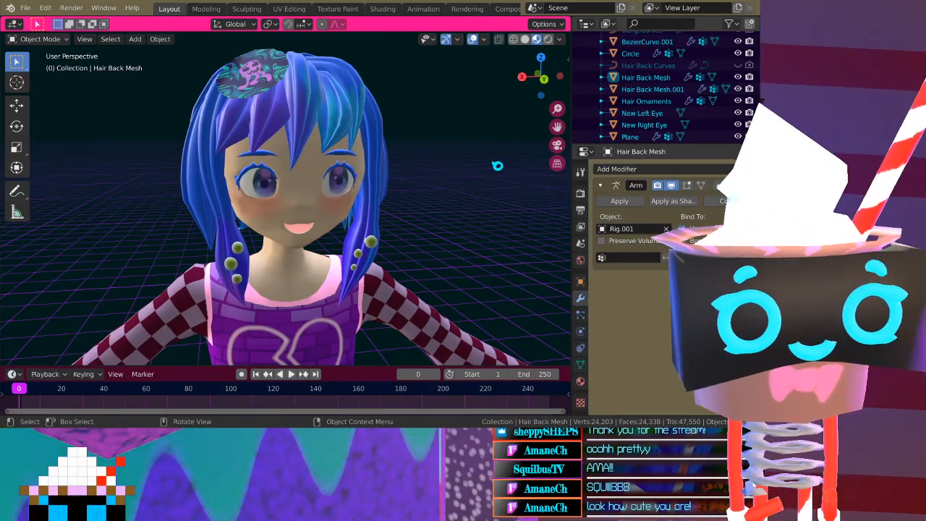
pyautogui.scroll(-2, 486, 153)
pyautogui.scroll(6, 464, 184)
pyautogui.moveTo(459, 186); pyautogui.dragTo(367, 205, button='middle')
pyautogui.scroll(-5, 463, 200)
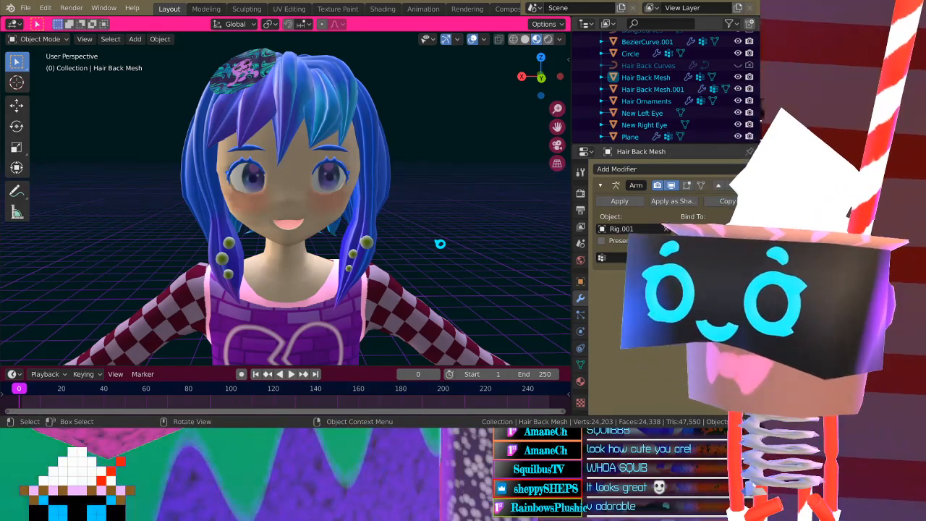
# Inspect the avatar's hair from the side, its face at close range, and the figure from farther away
pyautogui.moveTo(440, 244); pyautogui.dragTo(253, 182, button='middle')
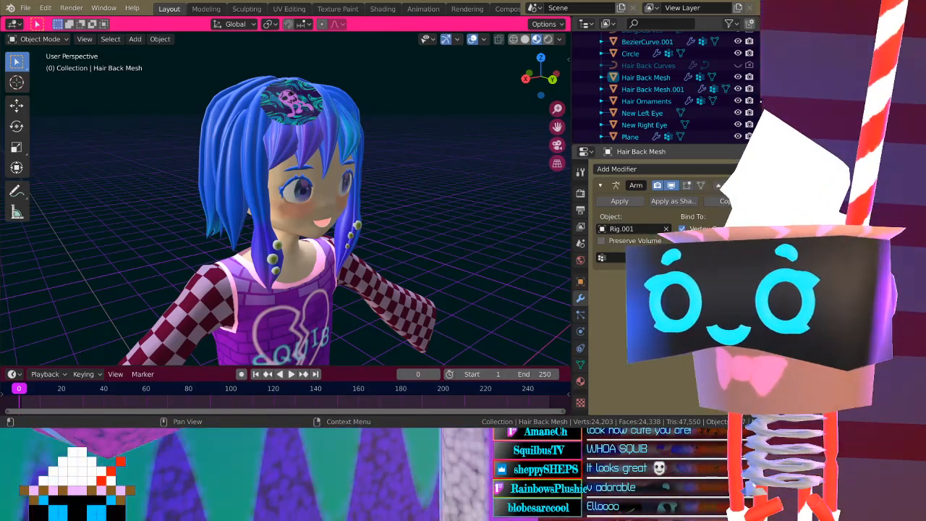
pyautogui.moveTo(376, 240); pyautogui.dragTo(432, 230, button='middle')
pyautogui.scroll(5, 352, 217)
pyautogui.moveTo(285, 217); pyautogui.dragTo(212, 209, button='middle')
pyautogui.scroll(-7, 343, 218)
pyautogui.moveTo(519, 267); pyautogui.dragTo(364, 257, button='middle')
pyautogui.scroll(6, 378, 259)
pyautogui.scroll(-6, 360, 262)
pyautogui.scroll(6, 293, 228)
pyautogui.scroll(3, 347, 258)
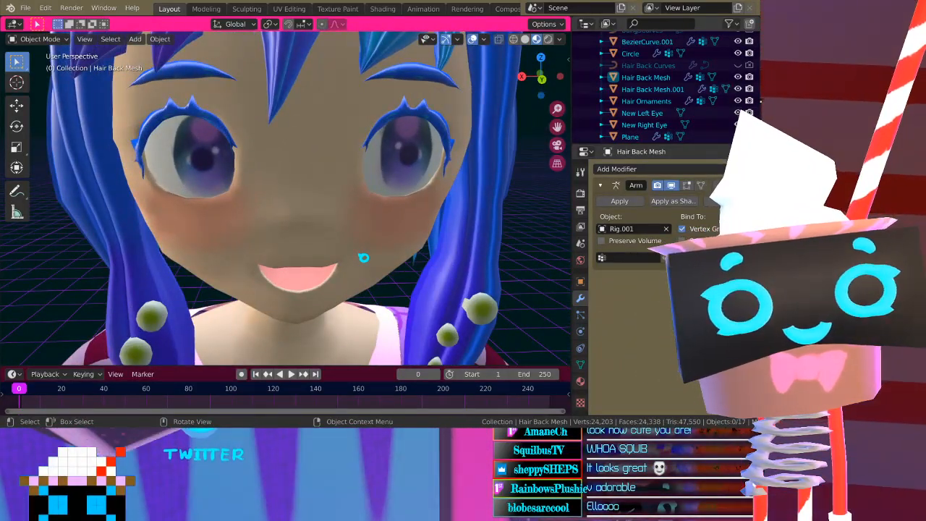
pyautogui.scroll(-8, 364, 257)
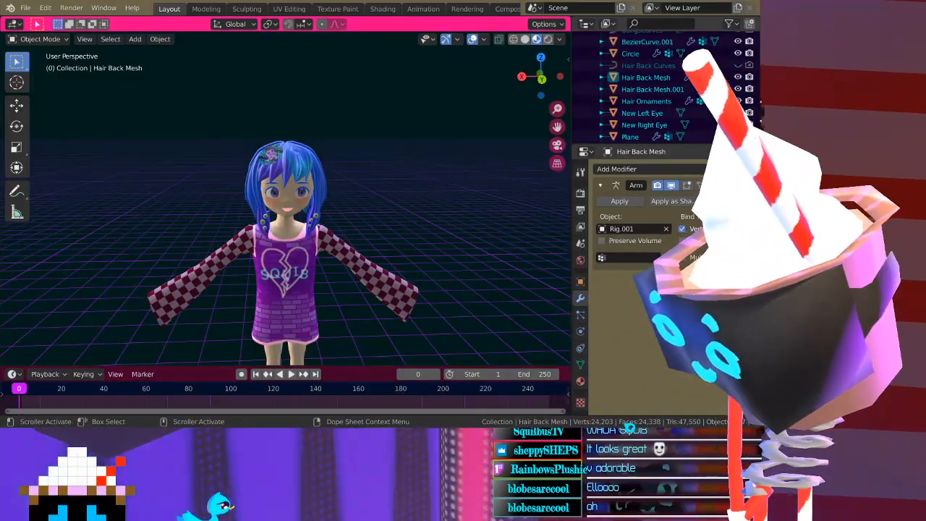
# Switch from Blender back to the translucent file manager window showing the Games folder
pyautogui.press('super')
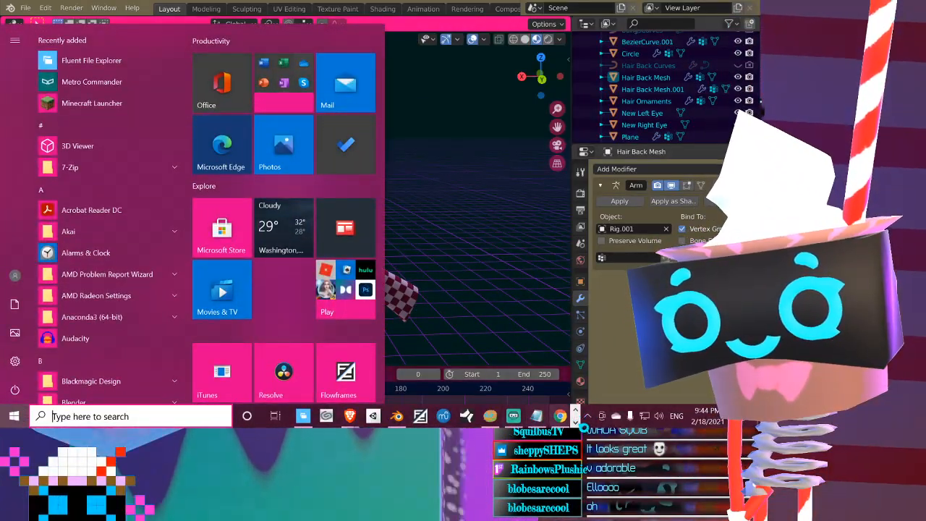
pyautogui.click(575, 412)
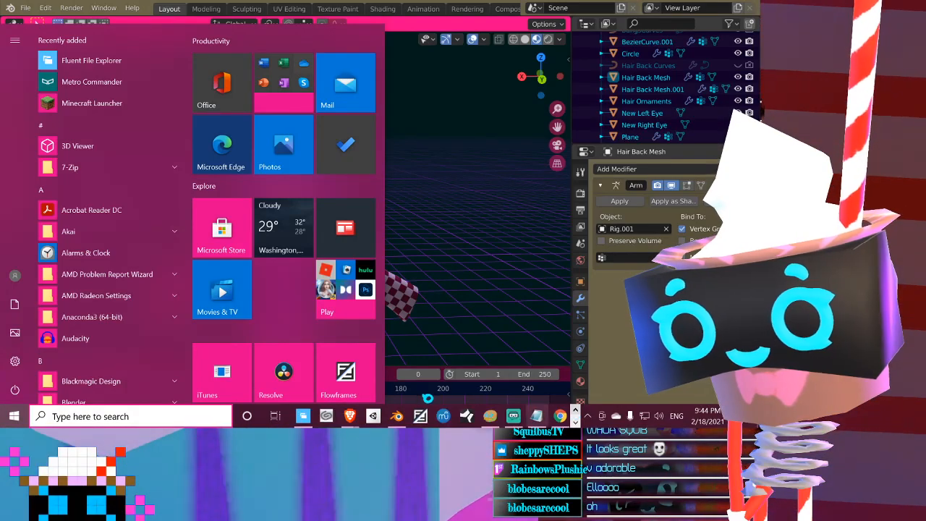
pyautogui.click(337, 416)
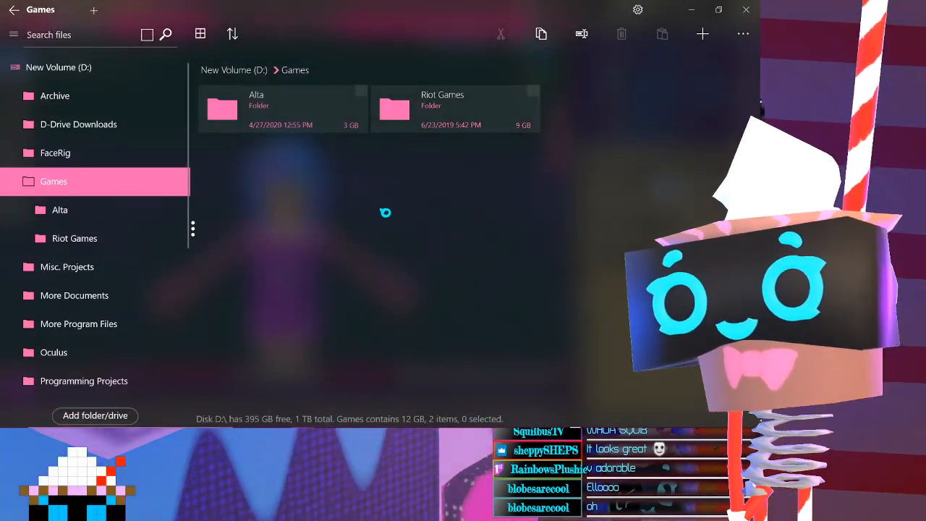
# Open the standard Windows File Explorer to show it beside the custom file manager, and close it again
pyautogui.moveTo(255, 413)
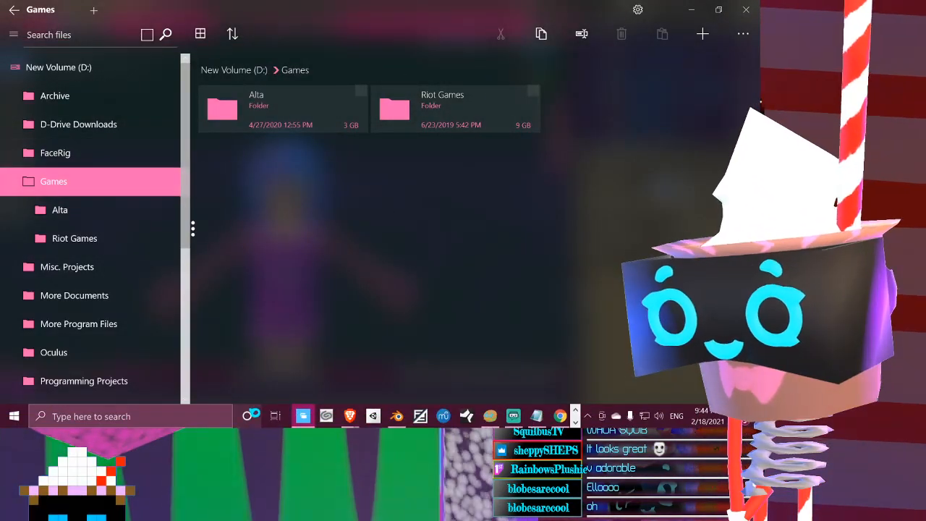
pyautogui.press('super')
pyautogui.write('f')
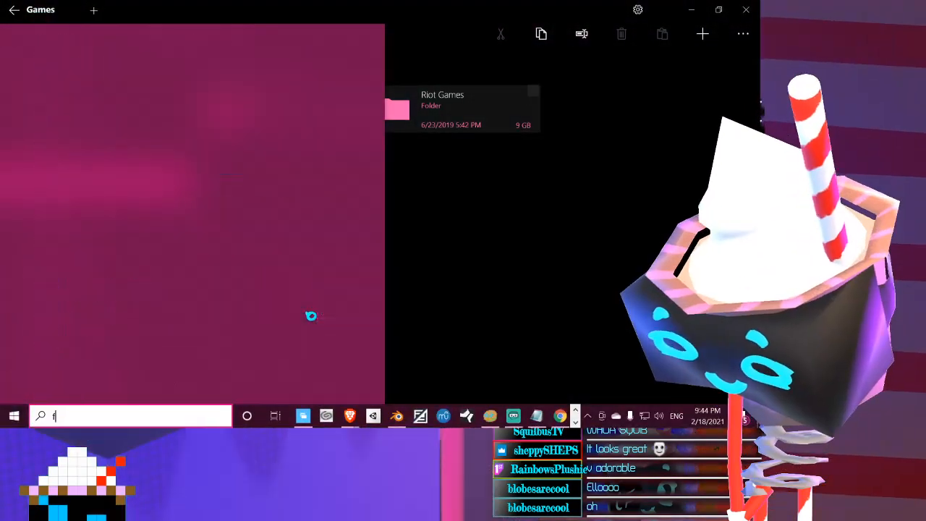
pyautogui.write('il')
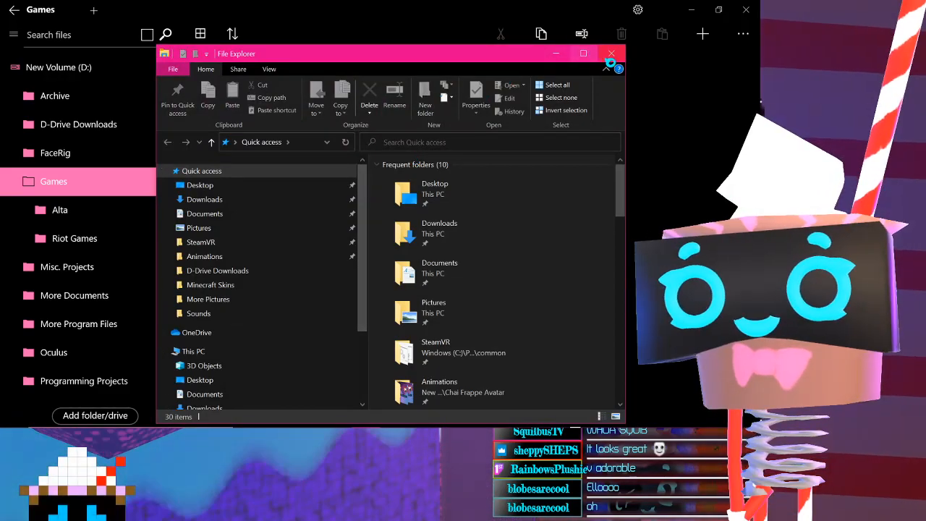
pyautogui.click(607, 54)
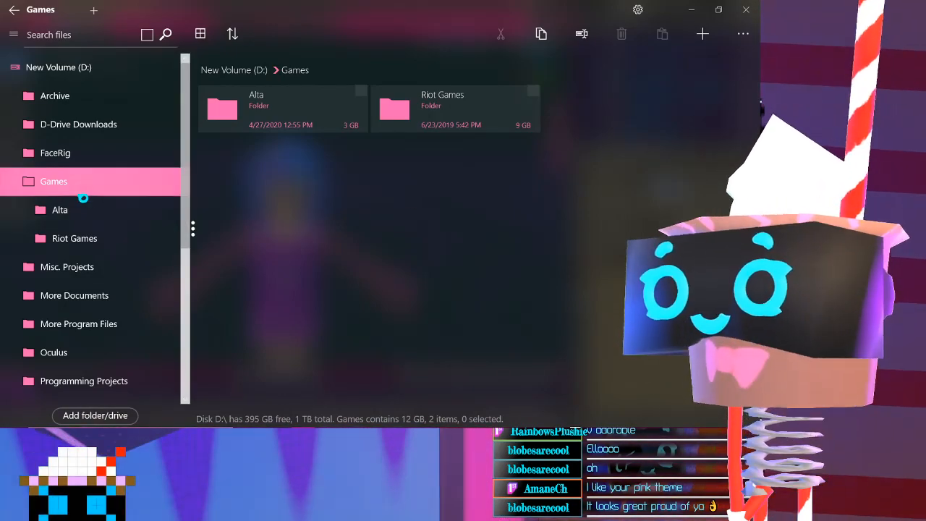
# Look through the D: drive's folder tree from the root down to the pinned Blender Projects and ChaiBorger folders
pyautogui.scroll(-3, 76, 217)
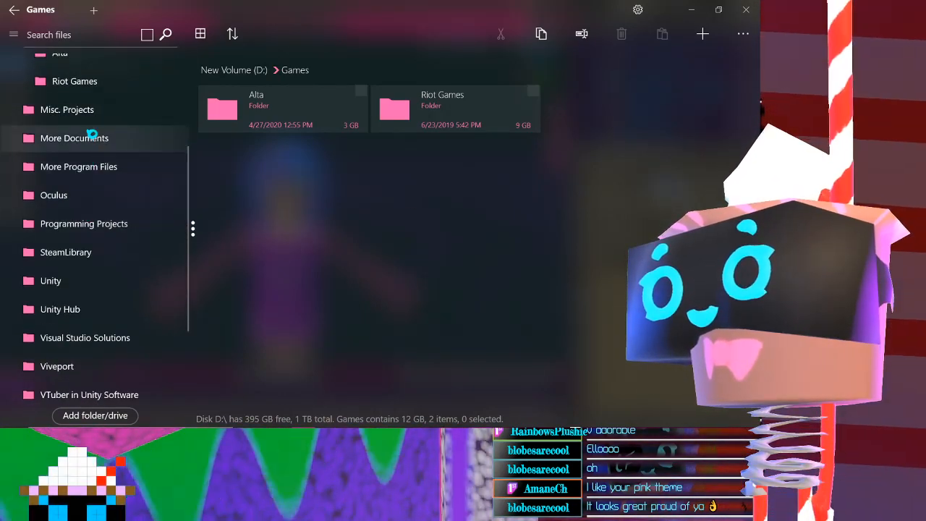
pyautogui.scroll(1, 92, 168)
pyautogui.scroll(2, 92, 168)
pyautogui.scroll(-2, 93, 188)
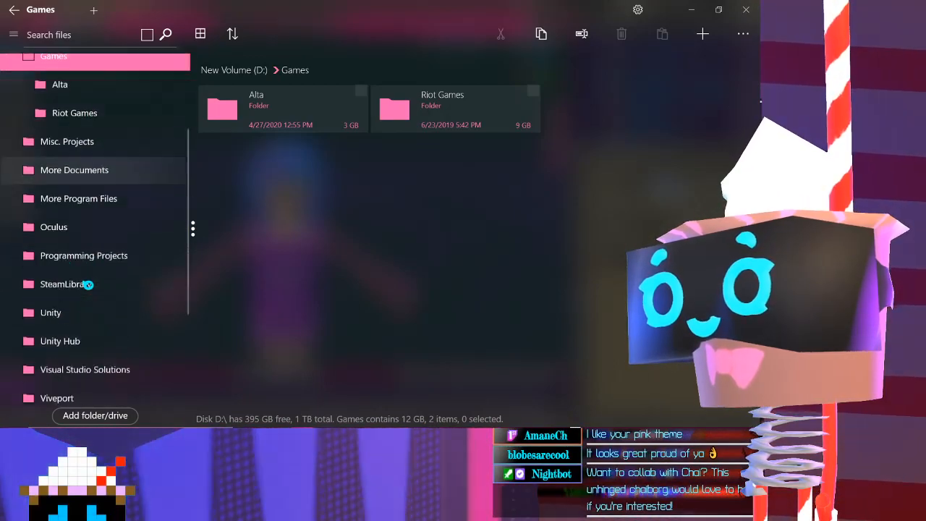
pyautogui.scroll(2, 92, 202)
pyautogui.scroll(-5, 93, 244)
pyautogui.scroll(1, 93, 243)
pyautogui.scroll(-2, 94, 245)
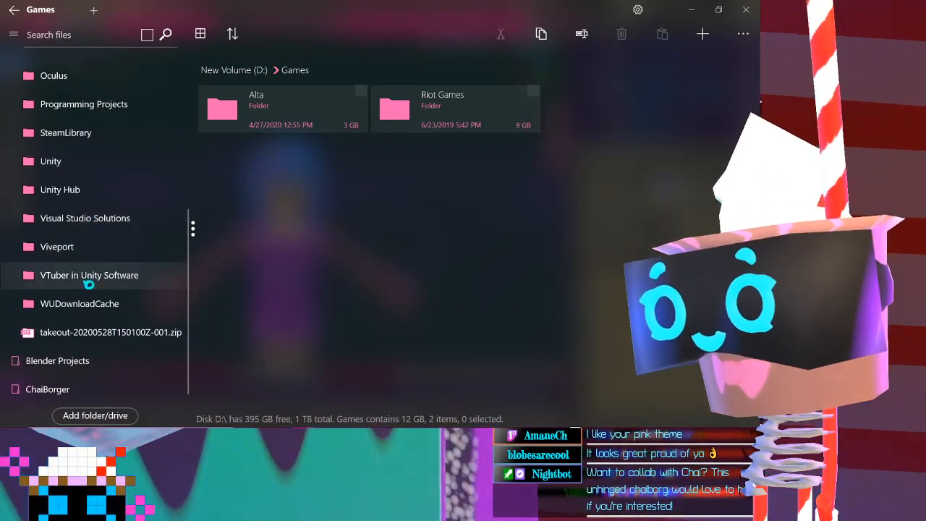
pyautogui.scroll(6, 94, 246)
pyautogui.scroll(-3, 94, 248)
pyautogui.scroll(3, 93, 248)
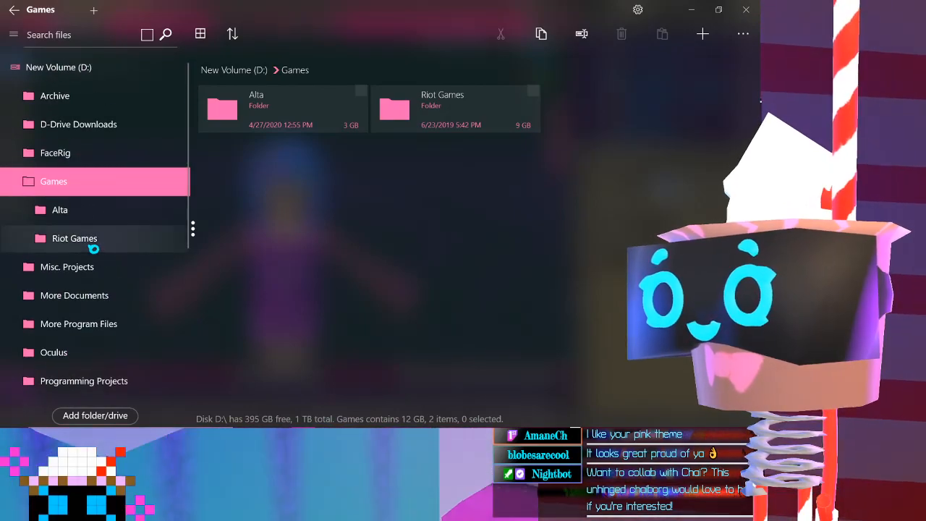
# Open the pinned Blender Projects folder and go into its VRChat Avatars subfolder
pyautogui.scroll(-6, 65, 245)
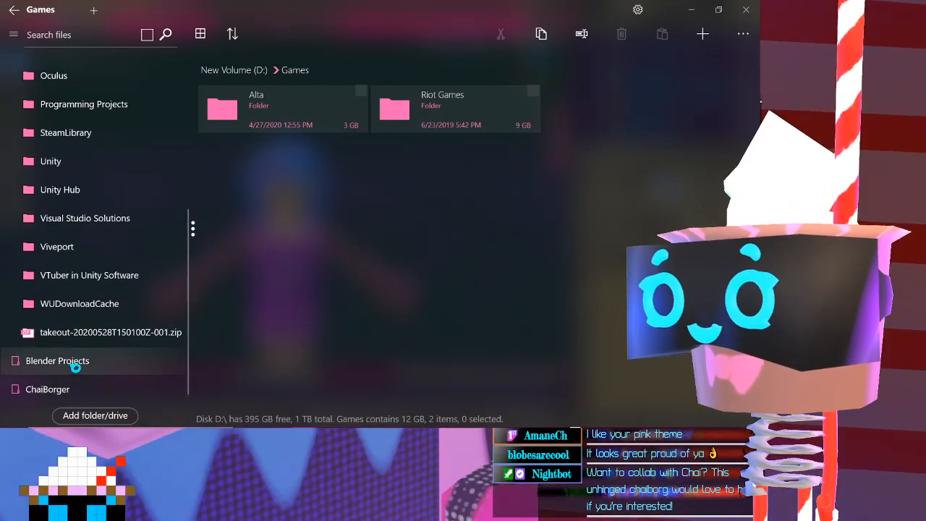
pyautogui.click(77, 363)
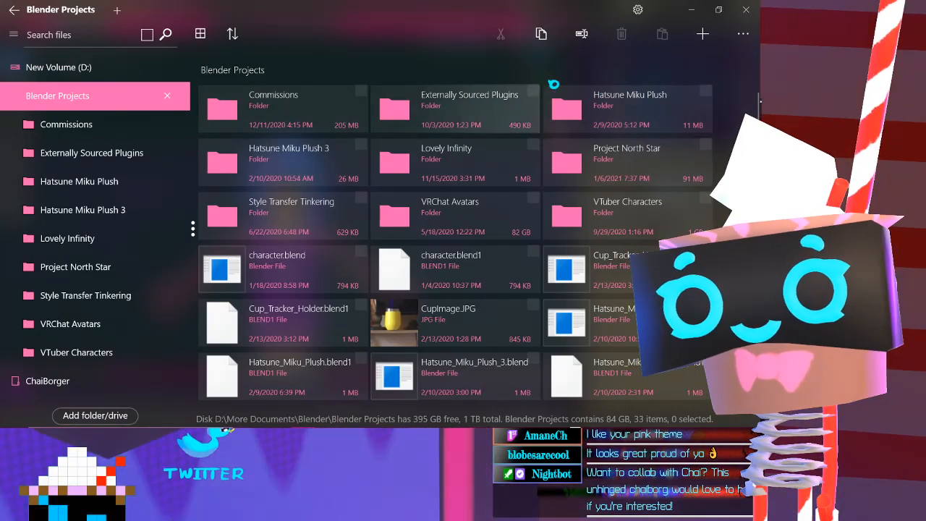
pyautogui.doubleClick(452, 215)
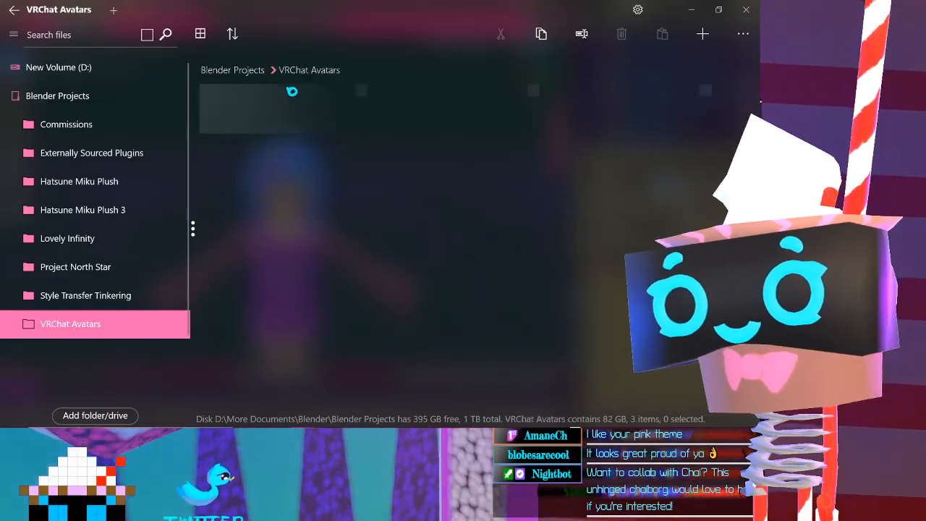
# Open the Squib (for Squilbus) folder and duplicate Squib.blend inside it
pyautogui.doubleClick(630, 105)
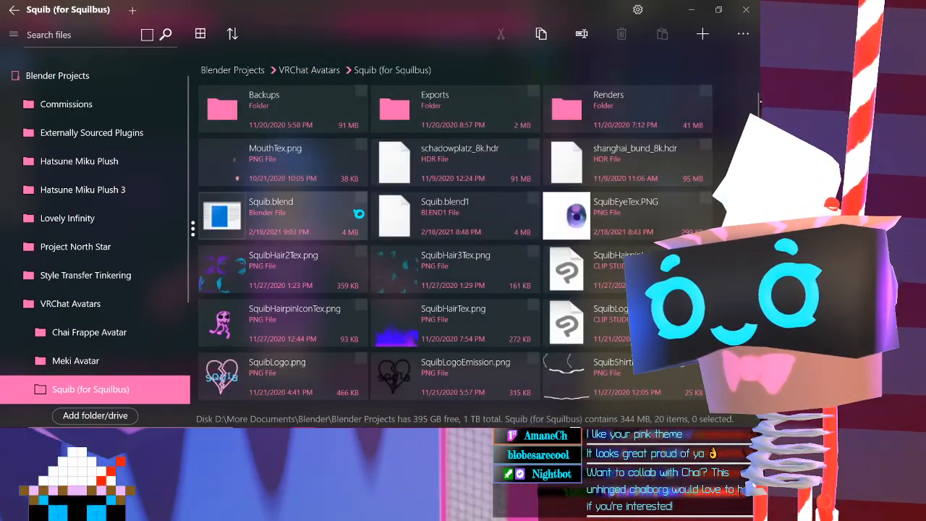
pyautogui.rightClick(340, 209)
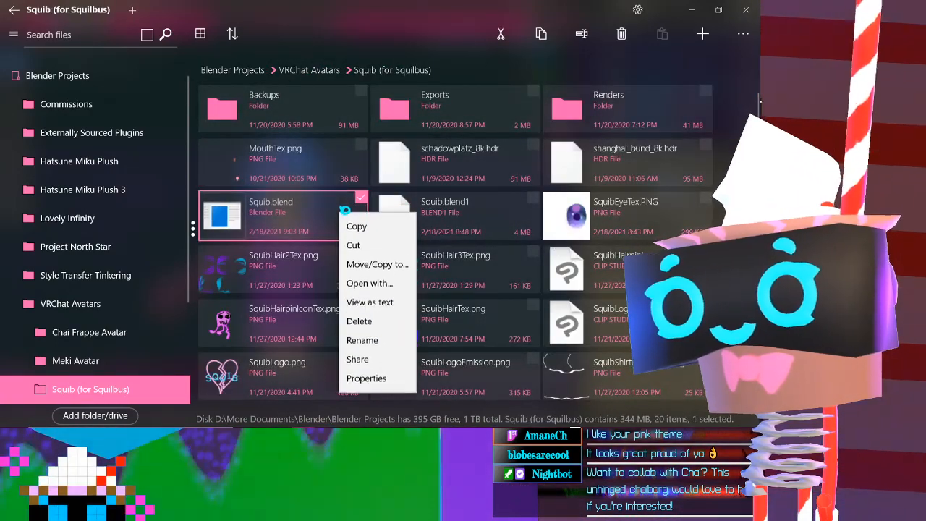
pyautogui.click(371, 228)
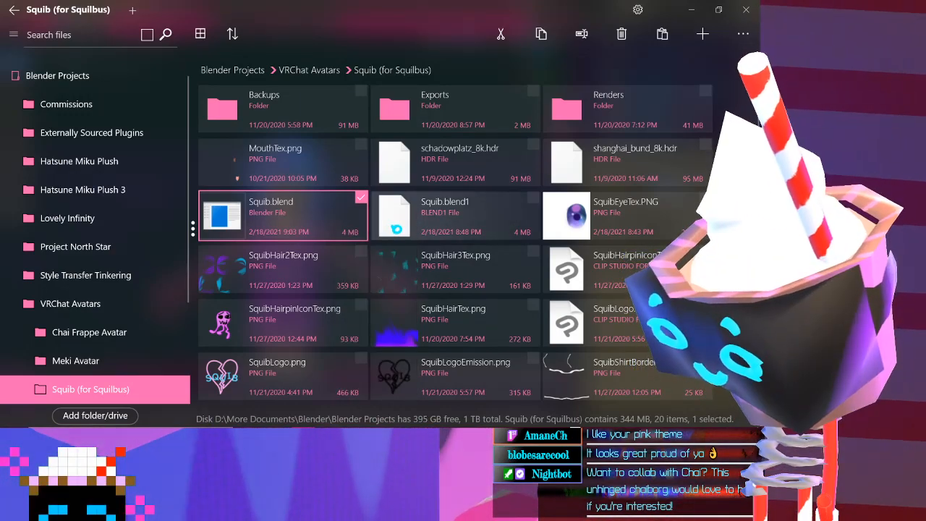
pyautogui.hotkey('ctrl', 'v')
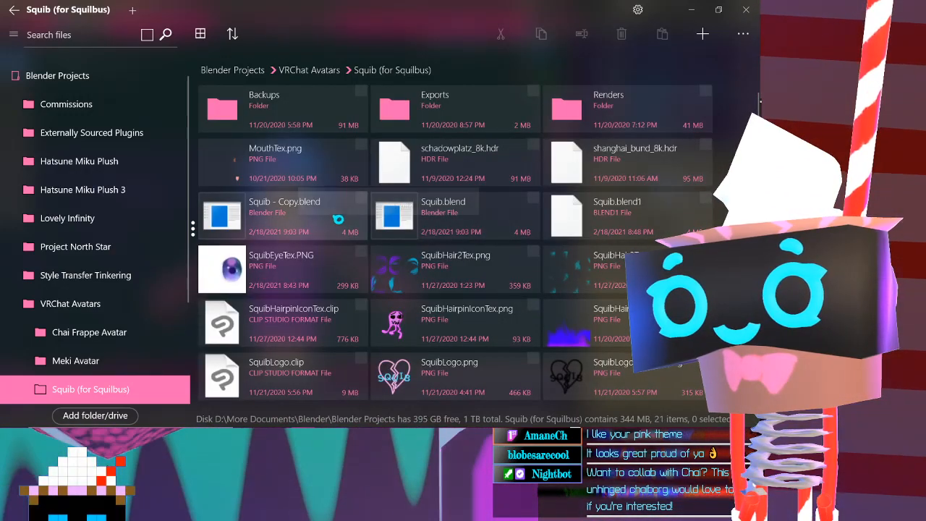
# Delete the duplicate Squib - Copy.blend and try to open the original Squib.blend
pyautogui.rightClick(308, 205)
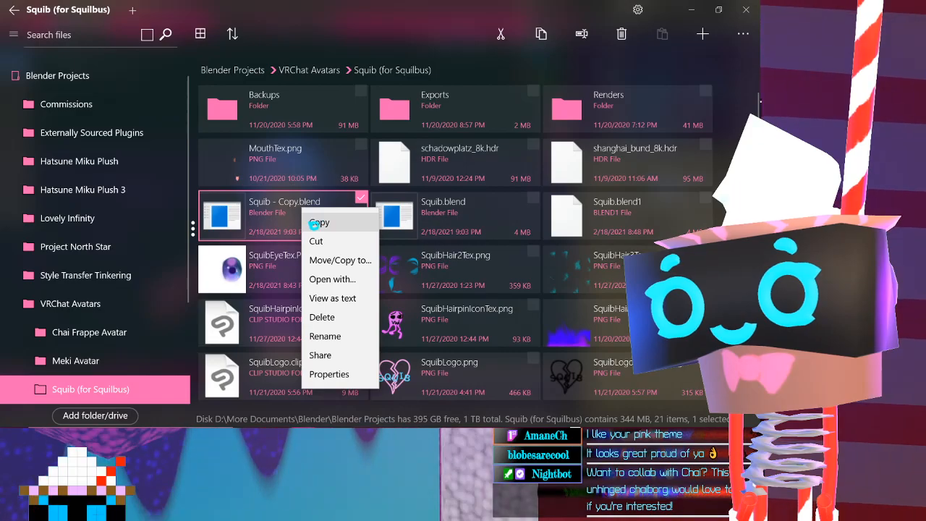
pyautogui.click(322, 316)
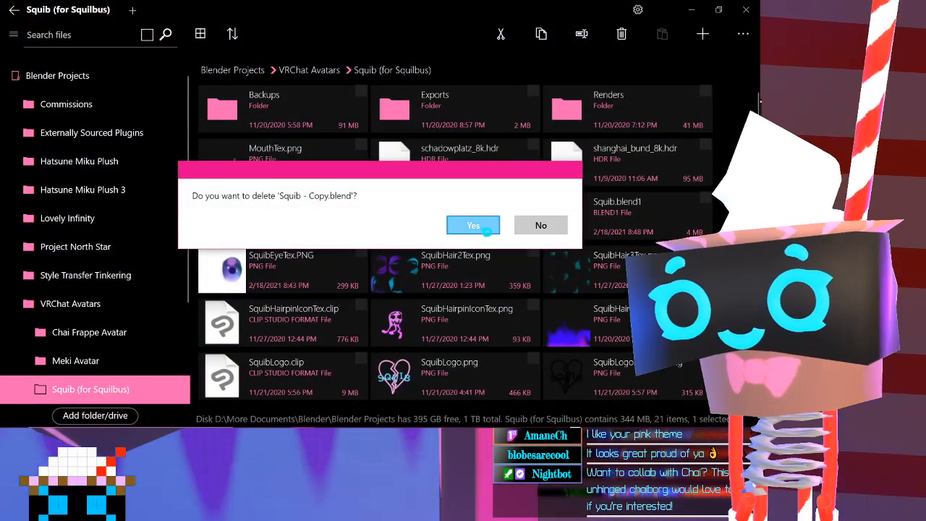
pyautogui.click(476, 229)
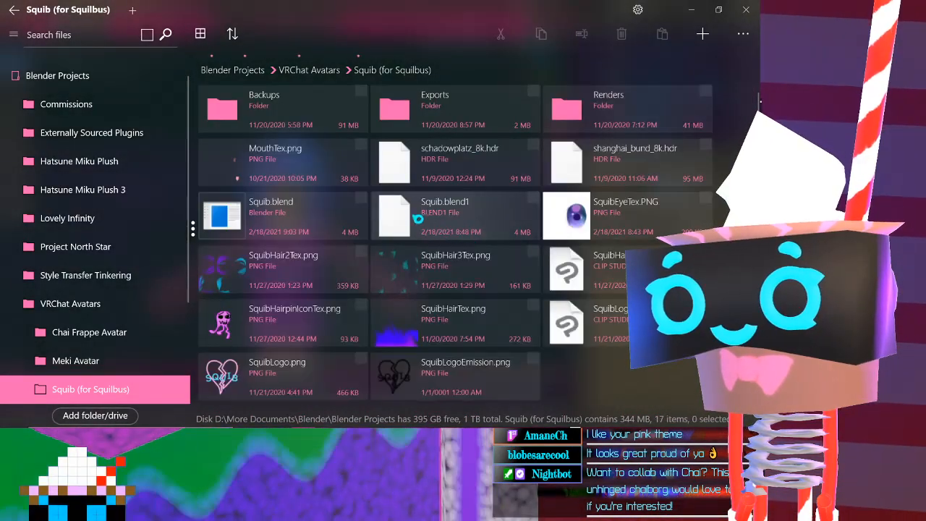
pyautogui.doubleClick(321, 211)
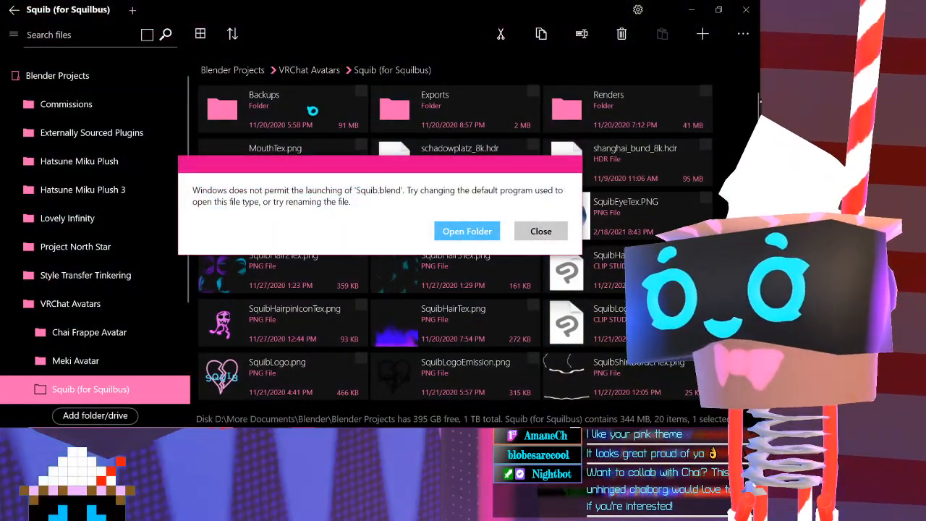
pyautogui.click(539, 231)
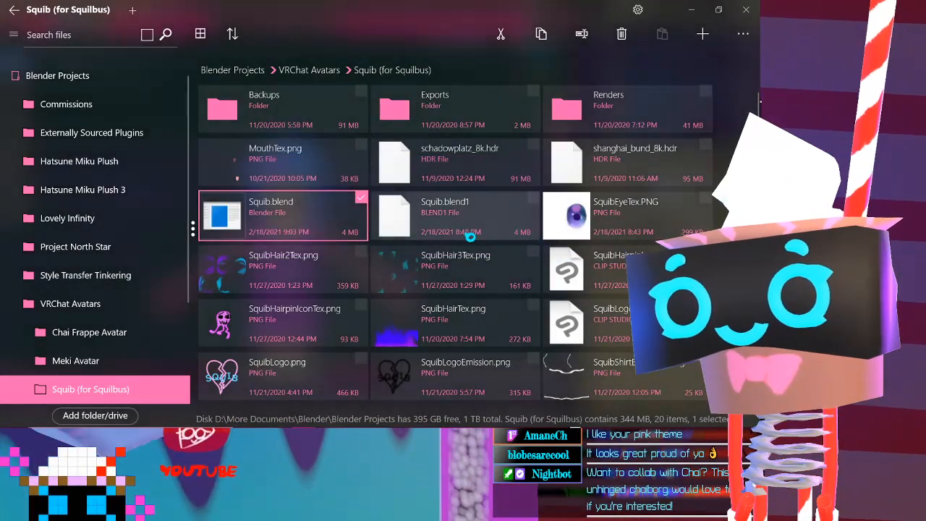
# In the Backups folder, rename the Squib.blend backup to "Squib Feb 18 2021 9_46PM.blend"
pyautogui.doubleClick(317, 109)
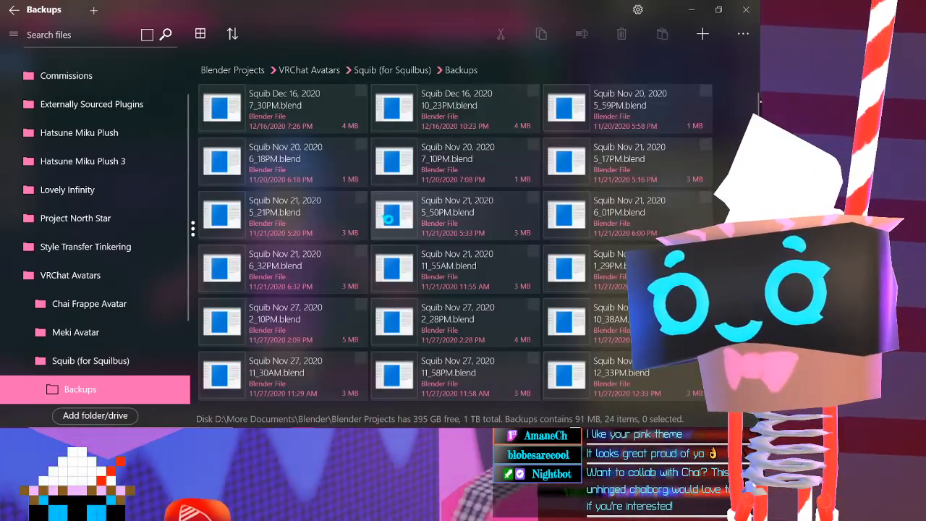
pyautogui.scroll(-3, 388, 218)
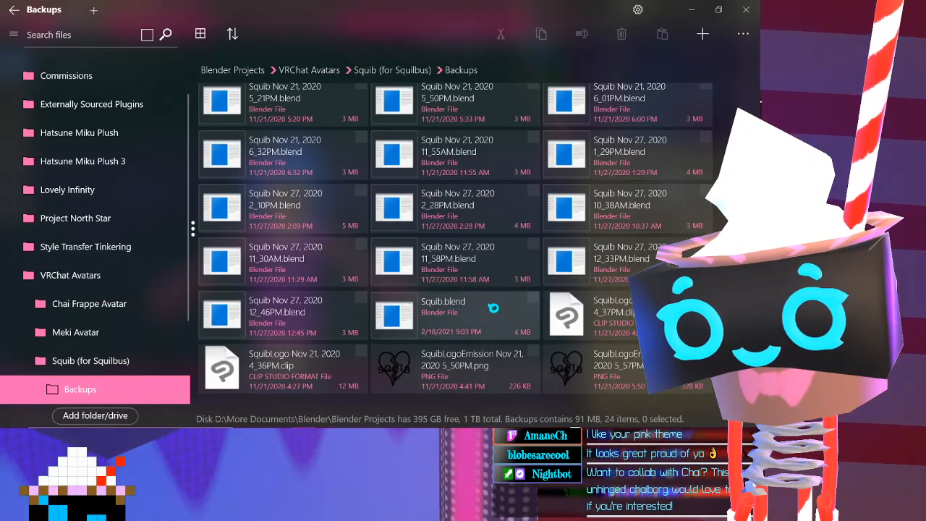
pyautogui.rightClick(514, 319)
pyautogui.moveTo(548, 426)
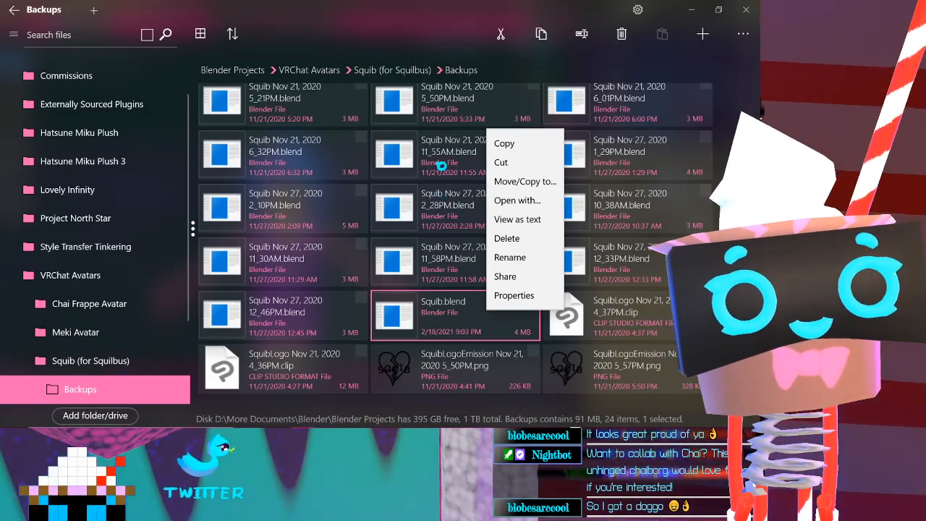
pyautogui.click(519, 259)
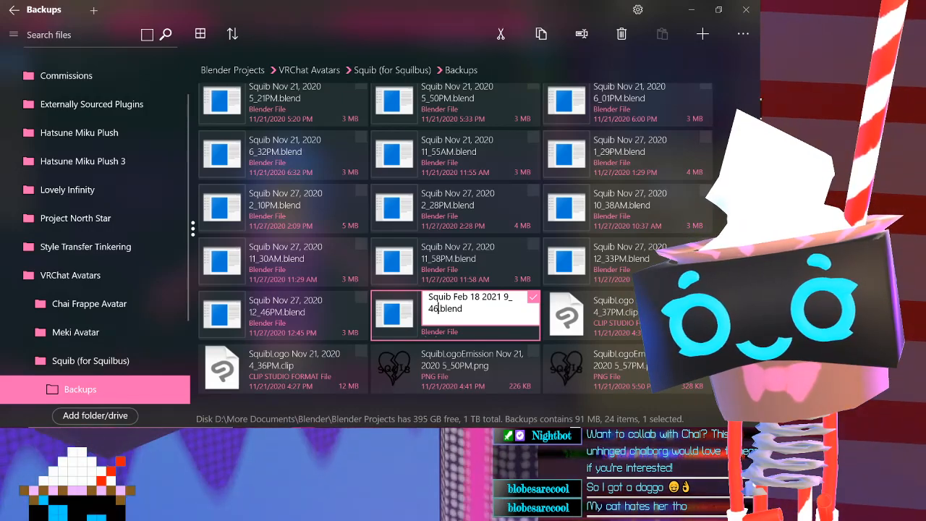
pyautogui.press('Tab')
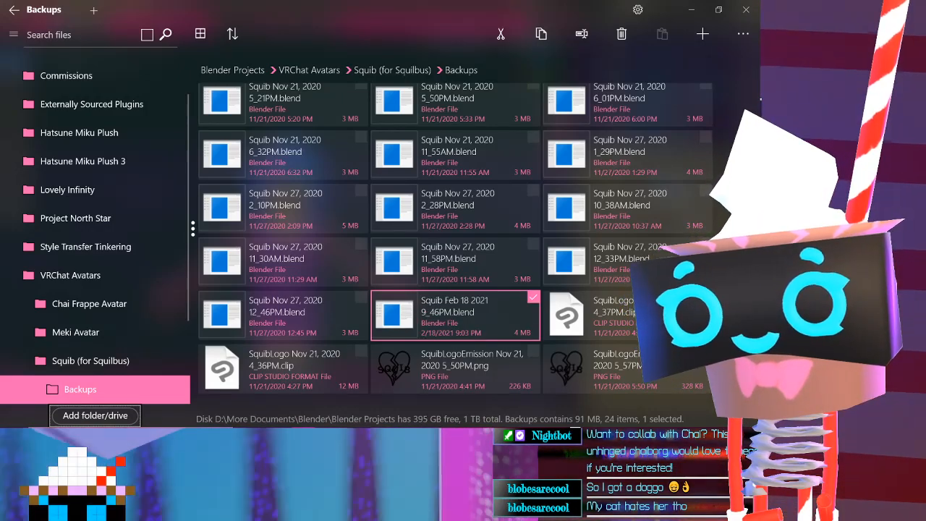
# Switch to Blender and view the Squib avatar's face up close
pyautogui.hotkey('alt', 'Tab')
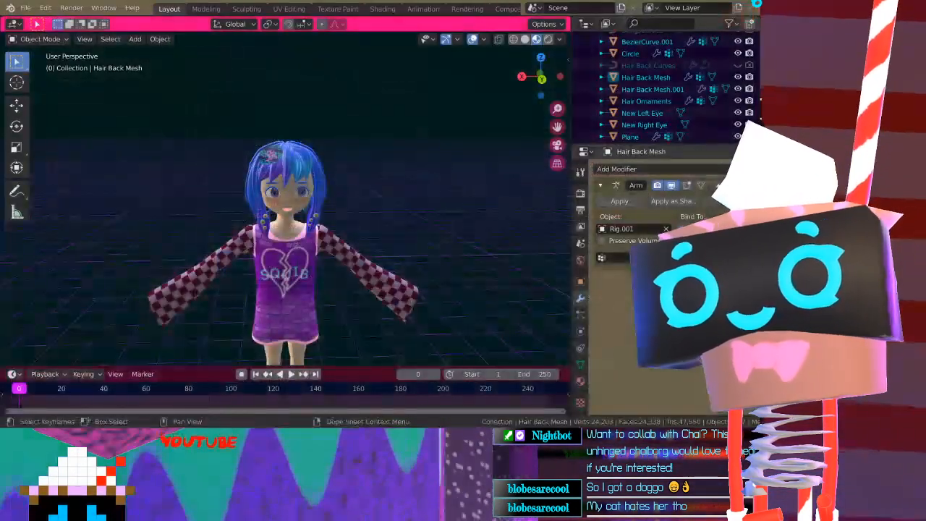
pyautogui.scroll(8, 306, 200)
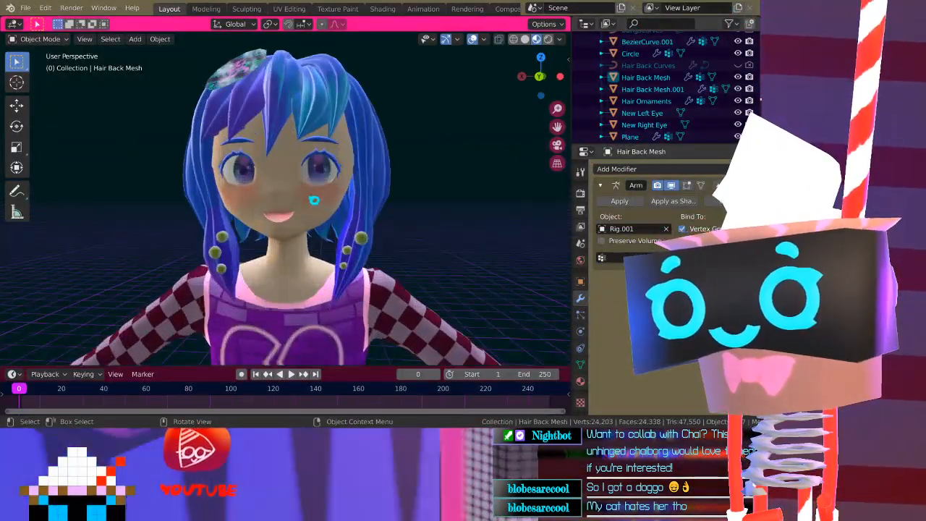
pyautogui.scroll(-8, 306, 200)
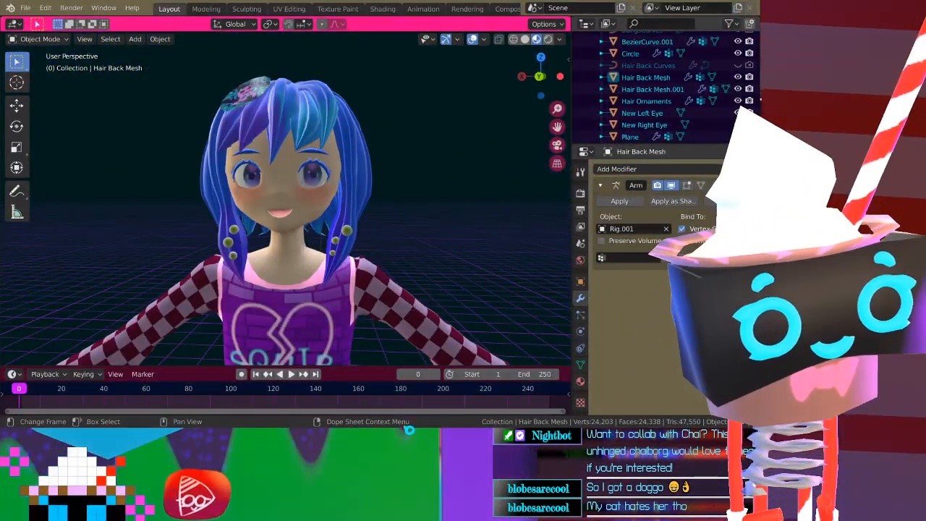
# Bring the Chrome window with the Virtual Market pages into view and look over the pillow and Zed item pages
pyautogui.press('super')
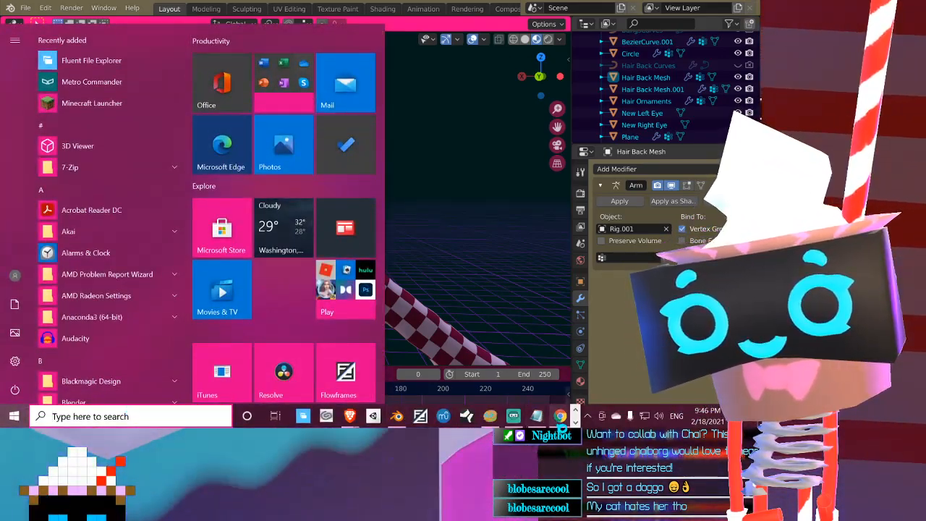
pyautogui.press('super')
pyautogui.moveTo(715, 124); pyautogui.dragTo(601, 47)
pyautogui.scroll(-5, 415, 245)
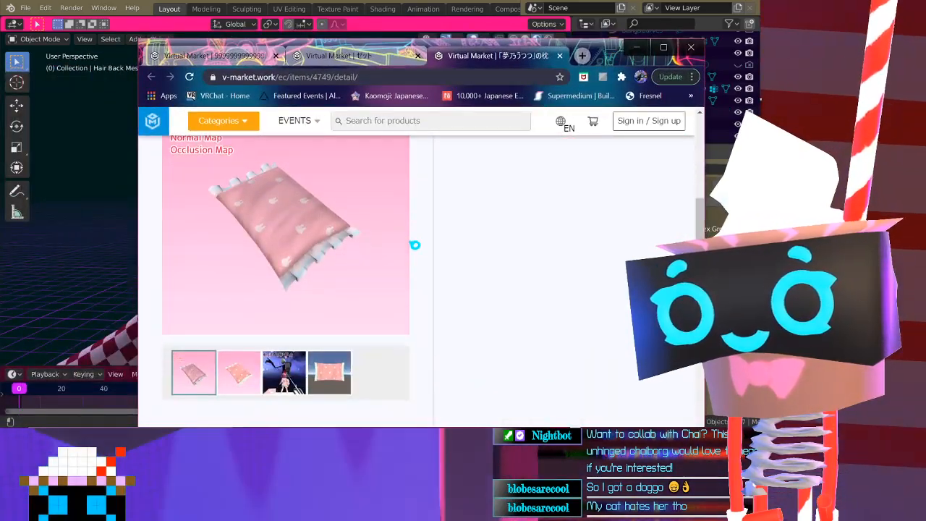
pyautogui.scroll(5, 265, 280)
pyautogui.click(365, 56)
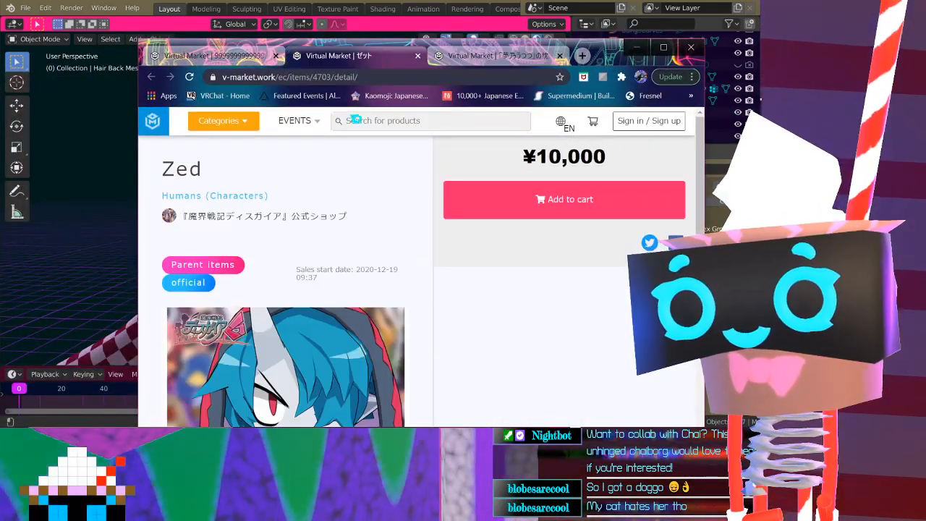
pyautogui.scroll(-4, 304, 231)
pyautogui.scroll(4, 304, 231)
# Look through the damage sword's preview images and description on Virtual Market, and minimize the browser after returning to the pillow page
pyautogui.click(225, 55)
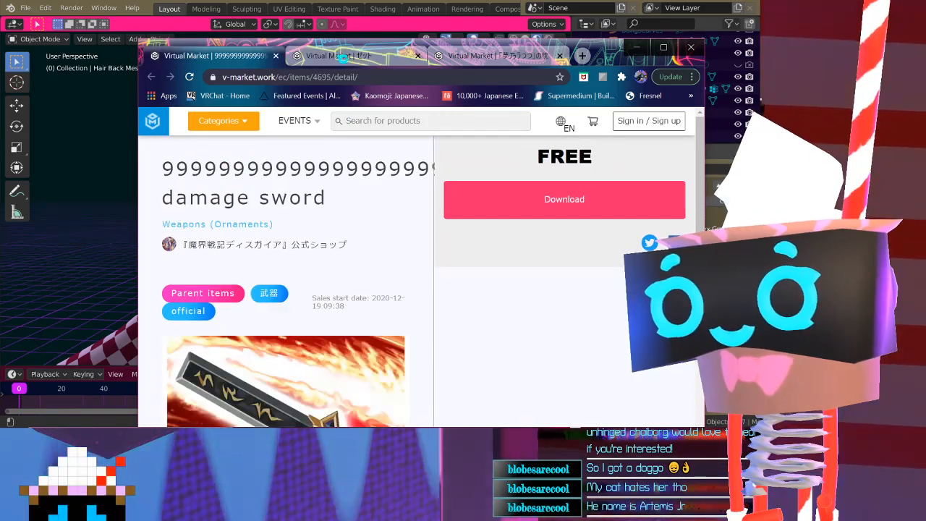
pyautogui.scroll(-4, 220, 340)
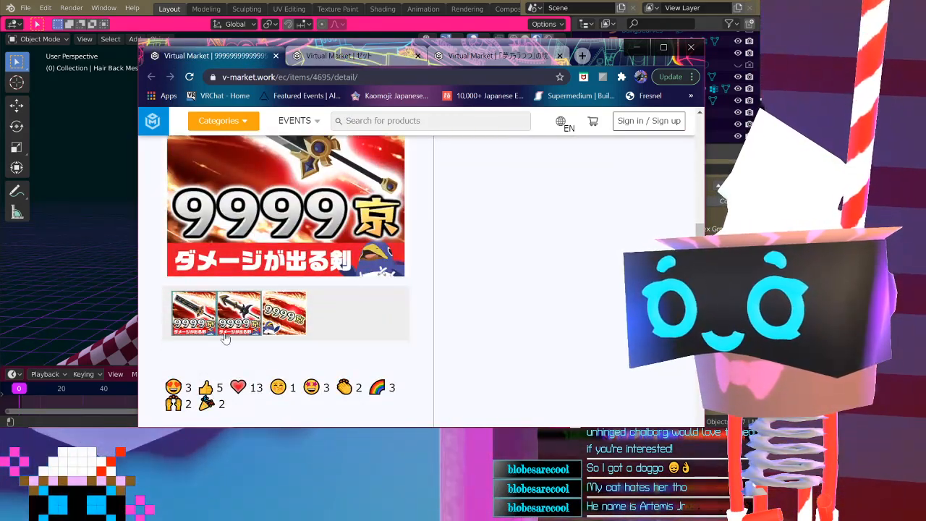
pyautogui.scroll(4, 213, 331)
pyautogui.scroll(-3, 213, 331)
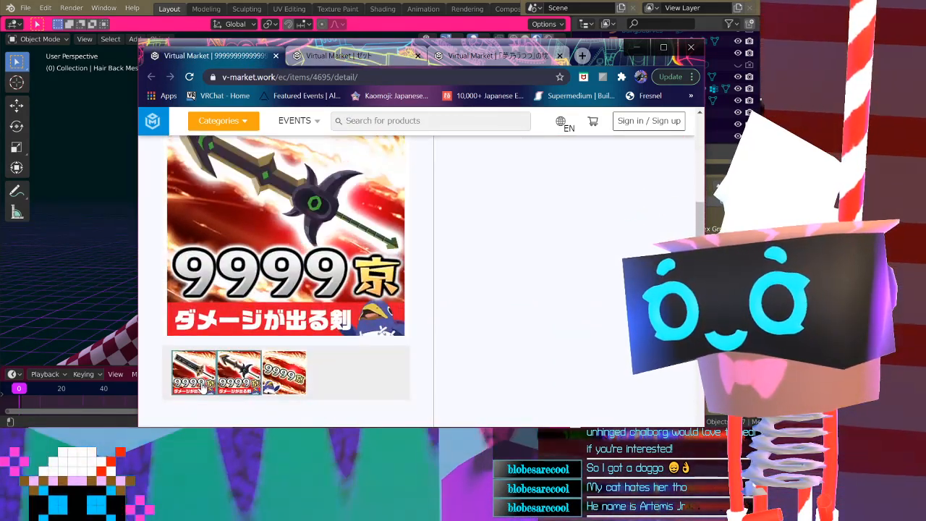
pyautogui.click(203, 388)
pyautogui.scroll(4, 204, 362)
pyautogui.scroll(-6, 207, 272)
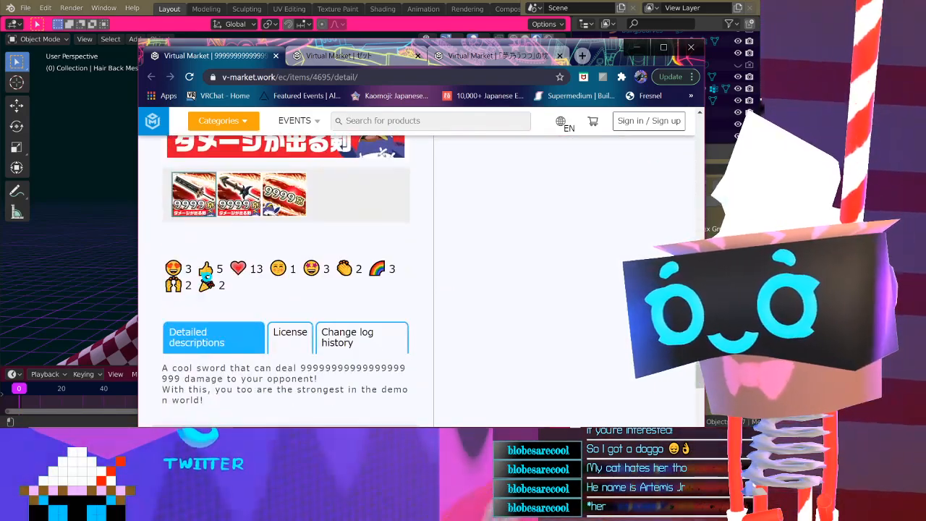
pyautogui.scroll(-2, 205, 268)
pyautogui.scroll(7, 209, 261)
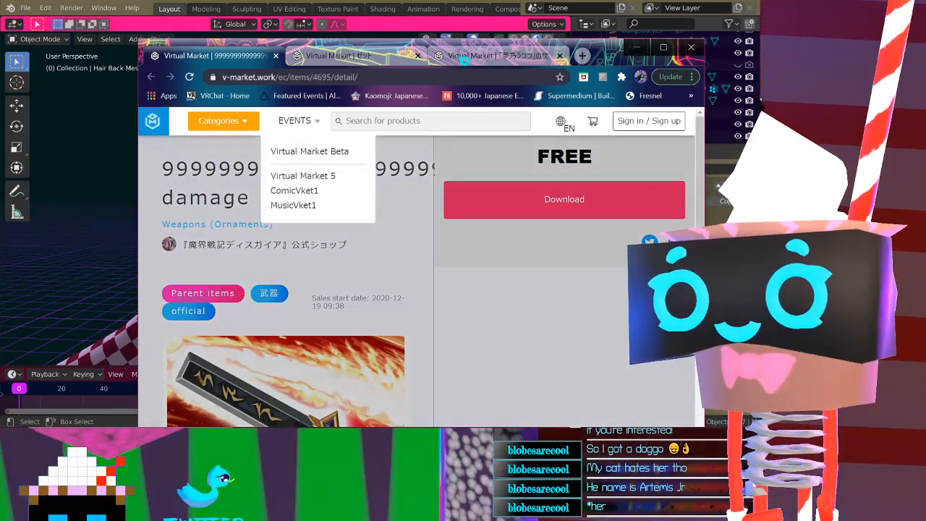
pyautogui.click(498, 56)
pyautogui.click(638, 49)
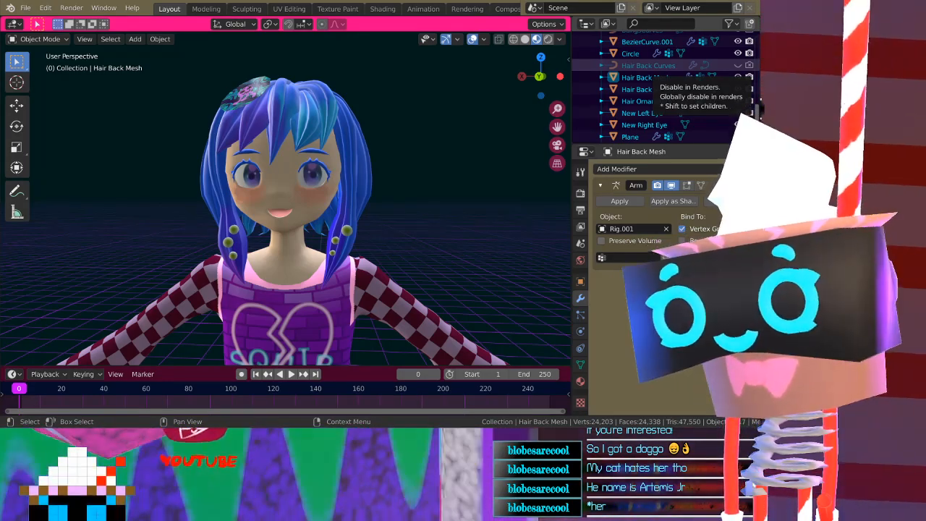
# Examine the Squib avatar from the front and above, closing in on the round skull hairpin
pyautogui.moveTo(326, 159)
pyautogui.mouseDown(button='middle')
pyautogui.moveTo(369, 171)
pyautogui.moveTo(313, 151)
pyautogui.mouseUp(button='middle')
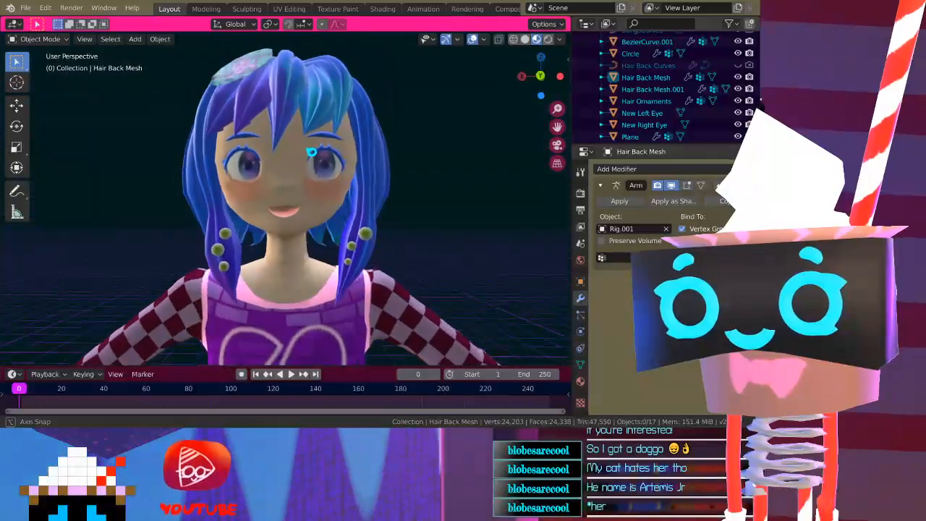
pyautogui.scroll(-4, 313, 151)
pyautogui.scroll(2, 239, 177)
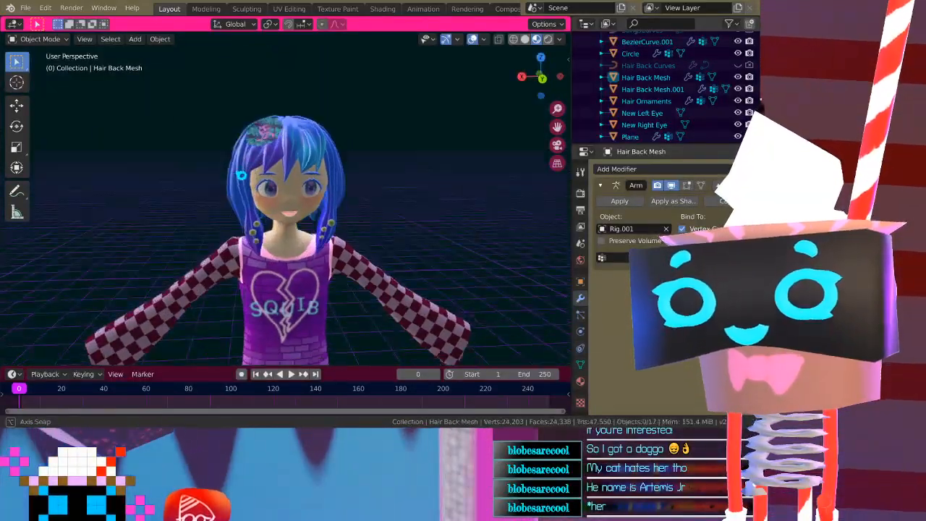
pyautogui.moveTo(239, 173); pyautogui.dragTo(262, 203, button='middle')
pyautogui.scroll(-2, 260, 201)
pyautogui.scroll(4, 254, 196)
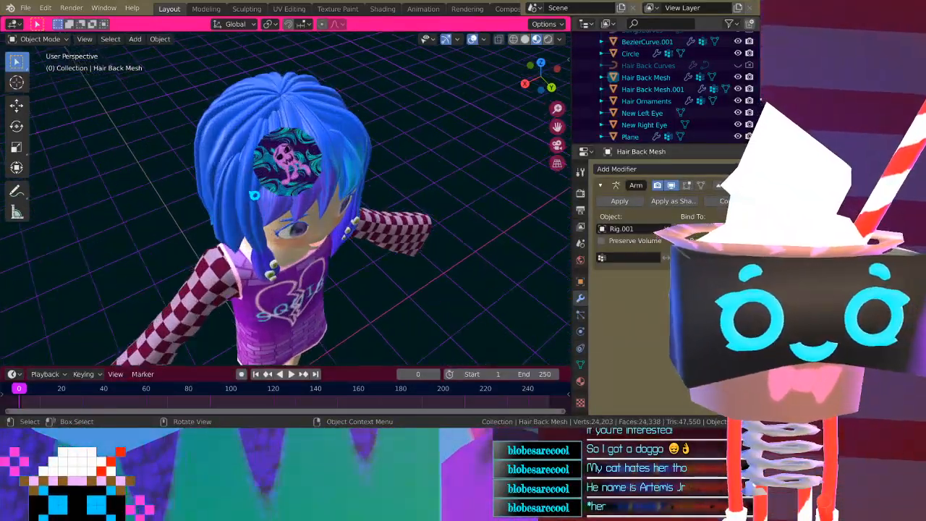
pyautogui.moveTo(254, 170); pyautogui.dragTo(298, 159, button='middle')
pyautogui.scroll(2, 220, 116)
pyautogui.scroll(-1, 252, 127)
pyautogui.scroll(3, 252, 128)
pyautogui.scroll(2, 269, 134)
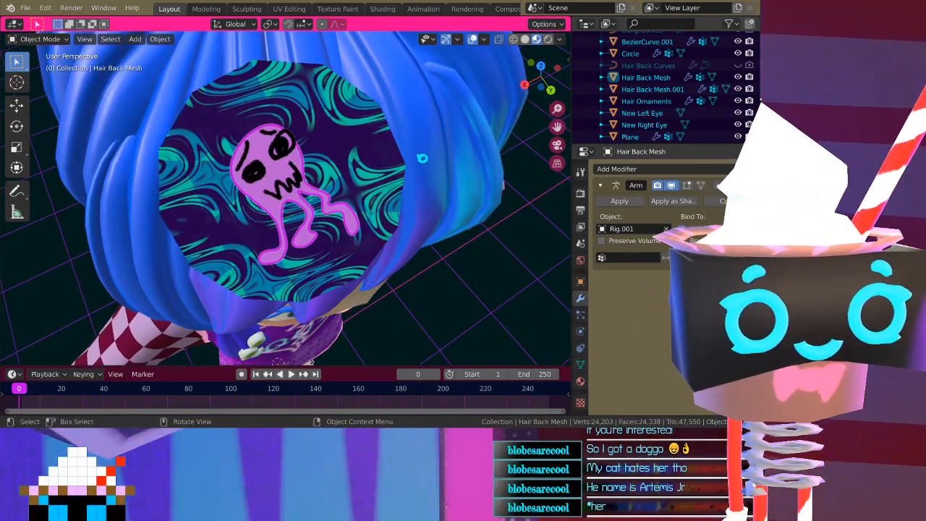
# Return to the front of the Squib avatar and examine its face, hair and ornaments from slightly different angles
pyautogui.moveTo(430, 142); pyautogui.dragTo(368, 186, button='middle')
pyautogui.scroll(-6, 377, 157)
pyautogui.scroll(2, 376, 157)
pyautogui.scroll(2, 383, 162)
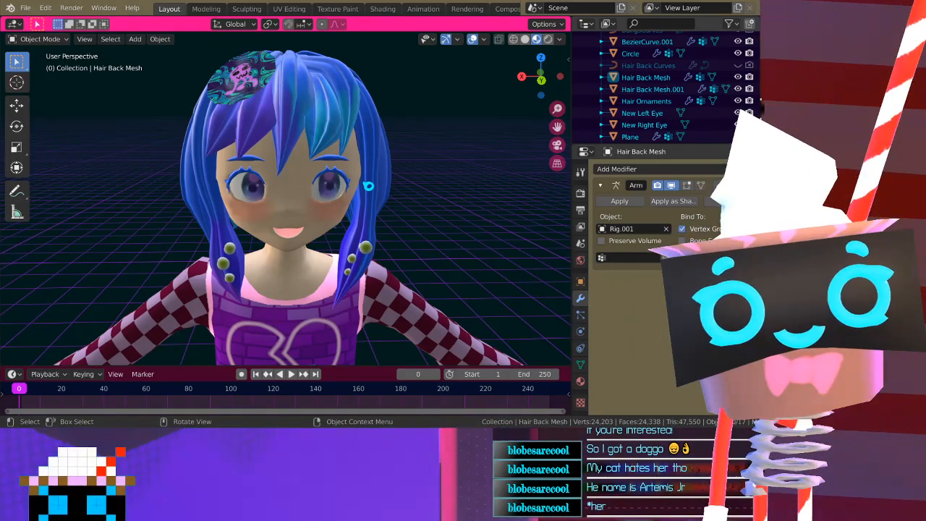
pyautogui.moveTo(238, 288); pyautogui.dragTo(250, 250, button='middle')
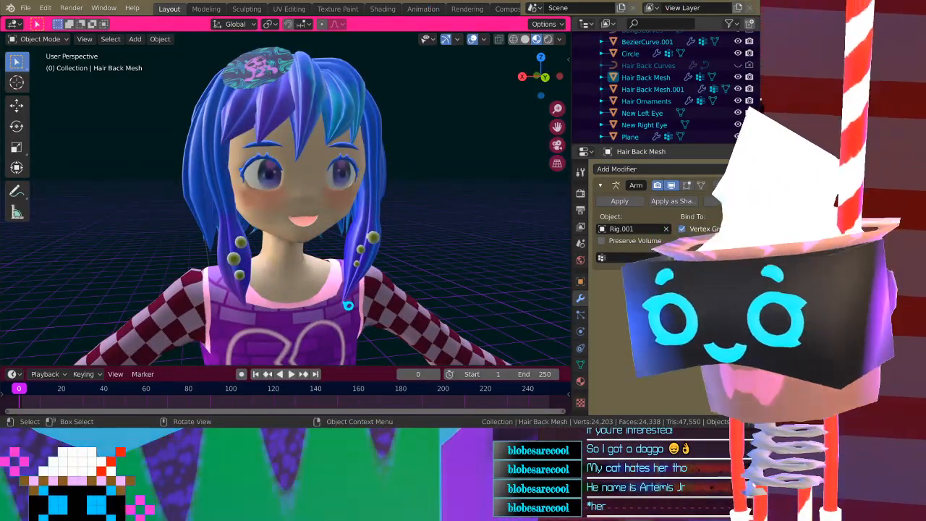
# Take the window out of fullscreen mode and return it to fullscreen
pyautogui.click(104, 8)
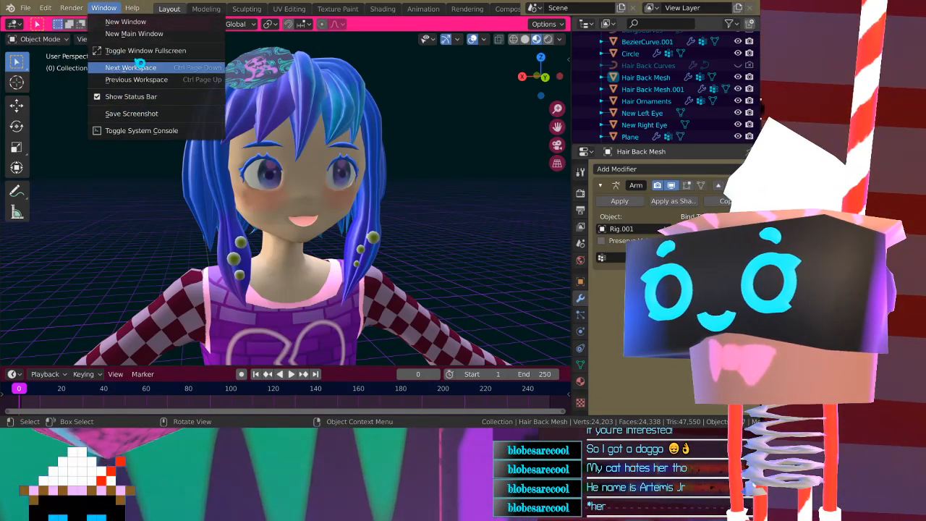
pyautogui.click(142, 52)
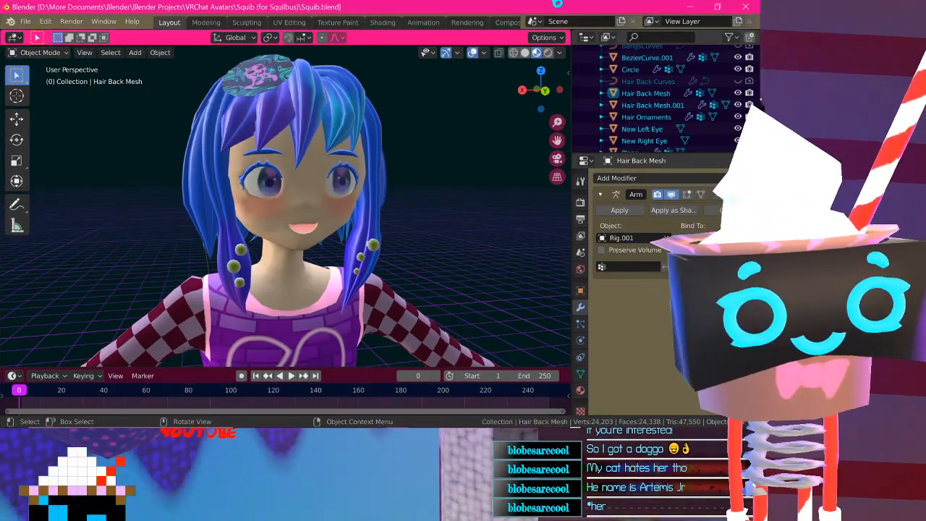
pyautogui.click(103, 21)
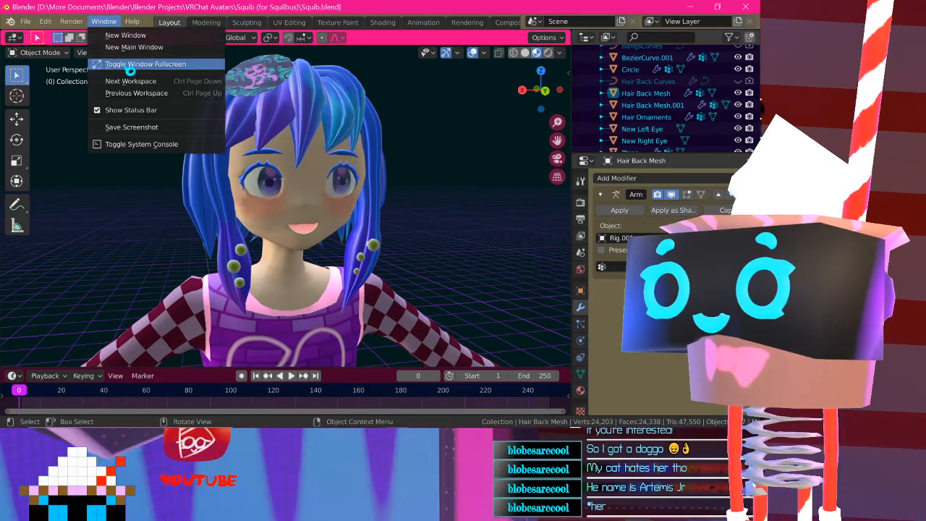
pyautogui.click(131, 65)
# View the whole Squib avatar from a distance, and examine its dress and checkered sleeves up close from a raised angle
pyautogui.scroll(-3, 380, 273)
pyautogui.scroll(-5, 383, 269)
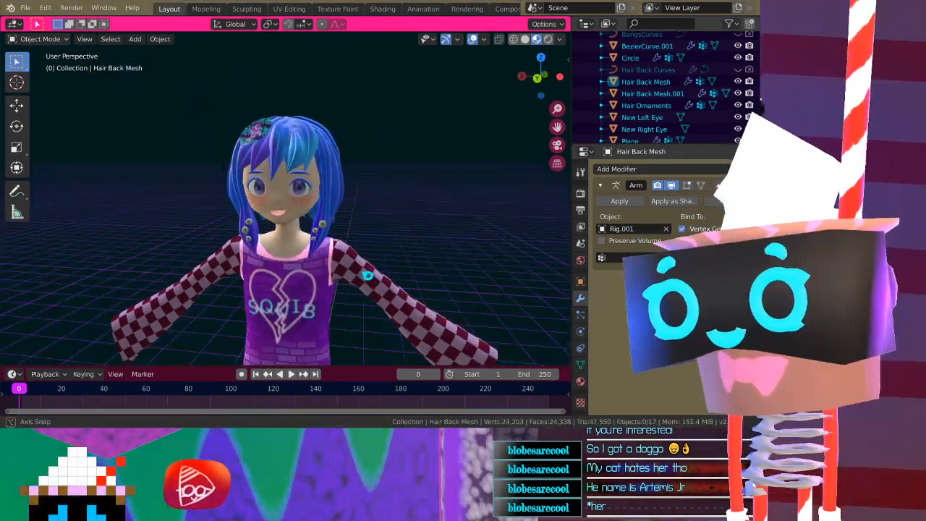
pyautogui.scroll(-2, 391, 285)
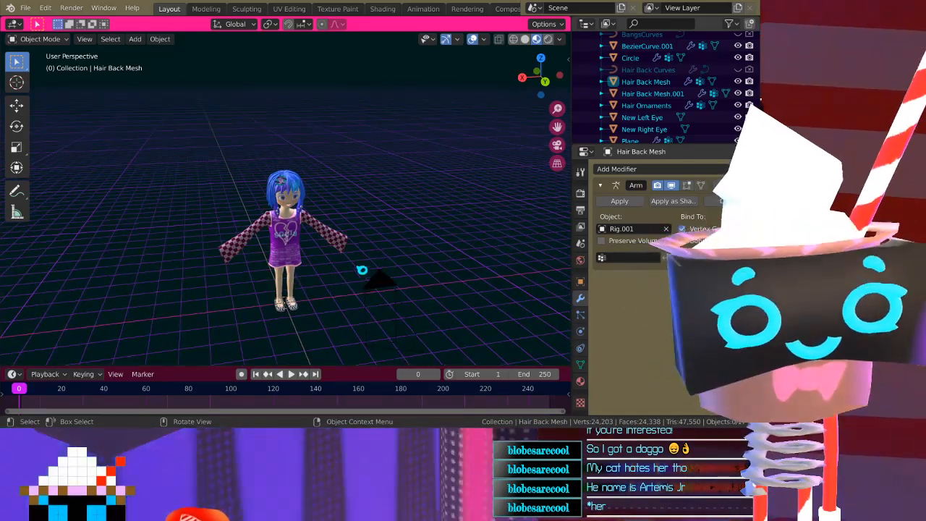
pyautogui.moveTo(329, 286); pyautogui.dragTo(304, 215, button='middle')
pyautogui.scroll(8, 304, 215)
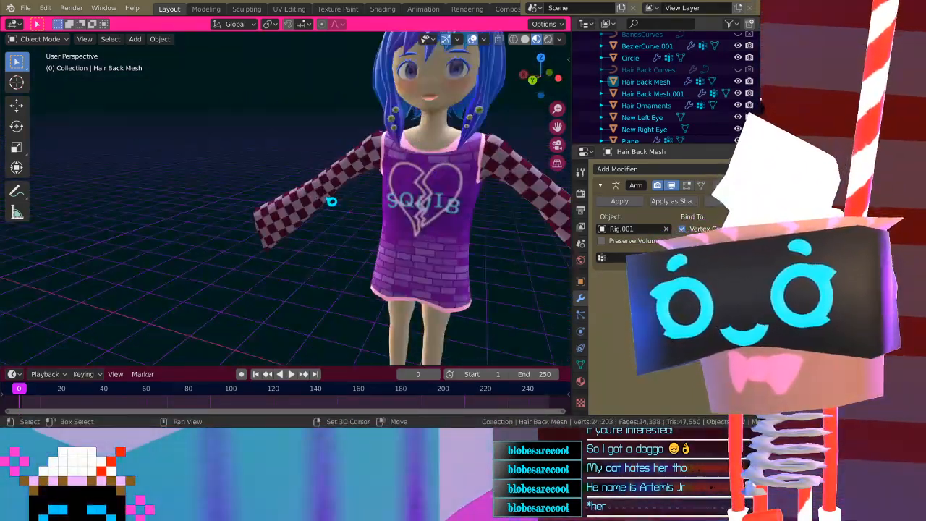
pyautogui.moveTo(178, 191); pyautogui.dragTo(233, 171, button='middle')
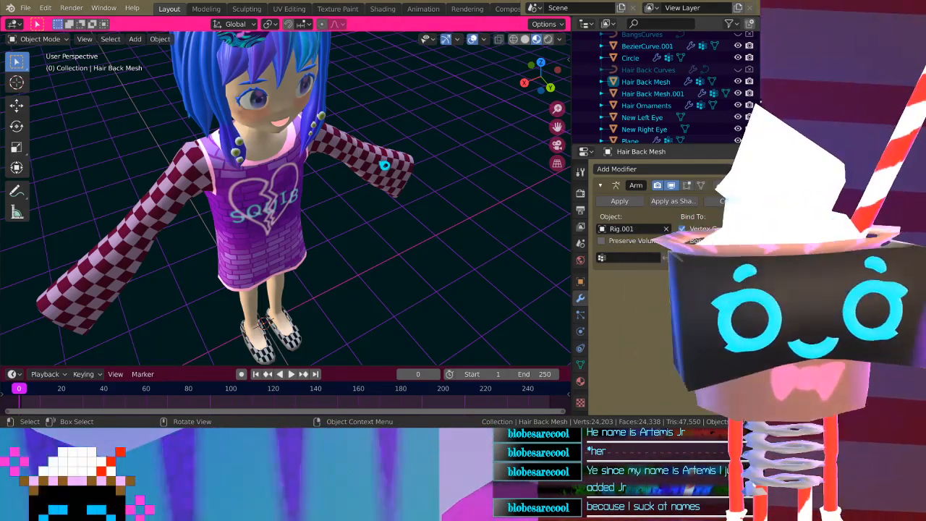
pyautogui.scroll(-3, 382, 166)
pyautogui.scroll(4, 382, 165)
pyautogui.scroll(-2, 651, 86)
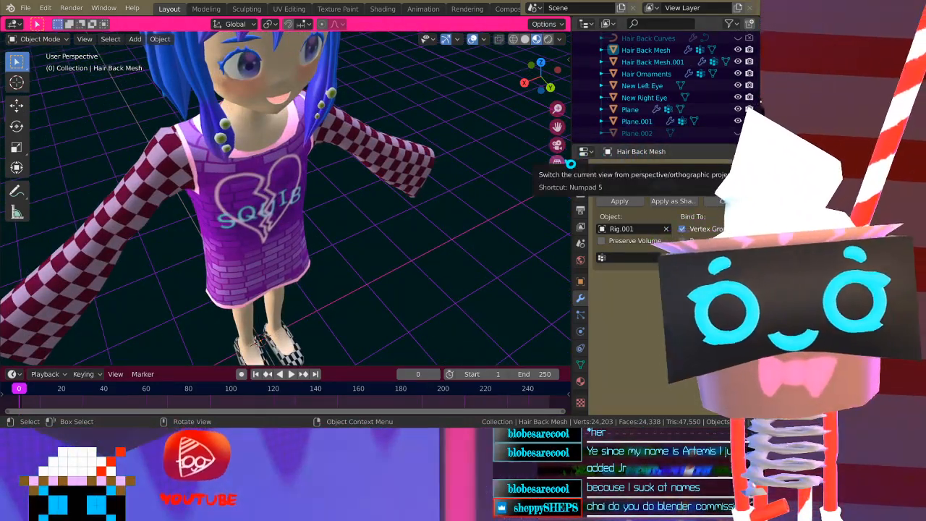
# Examine the full avatar from a low front angle and from above, including its face and the SQUIB heart print
pyautogui.moveTo(372, 289); pyautogui.dragTo(327, 258, button='middle')
pyautogui.scroll(-5, 326, 256)
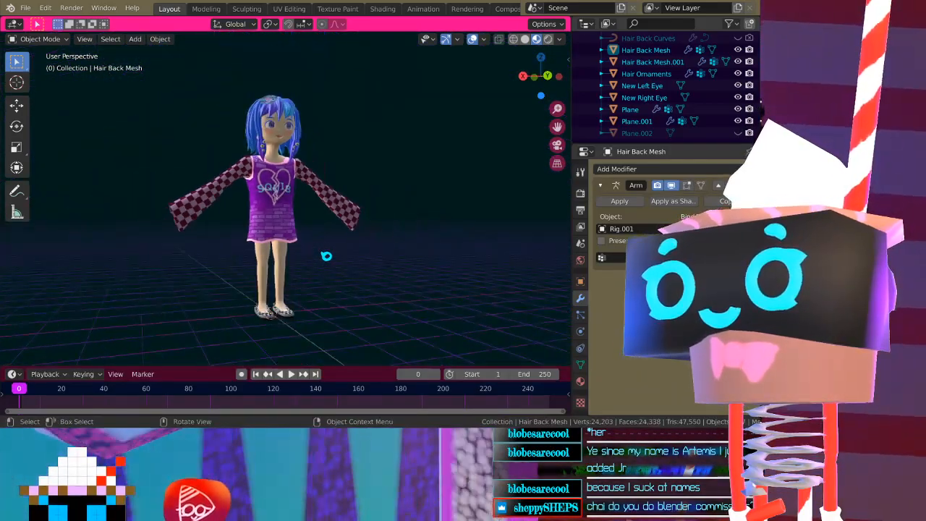
pyautogui.scroll(2, 356, 210)
pyautogui.moveTo(382, 108); pyautogui.dragTo(412, 182, button='middle')
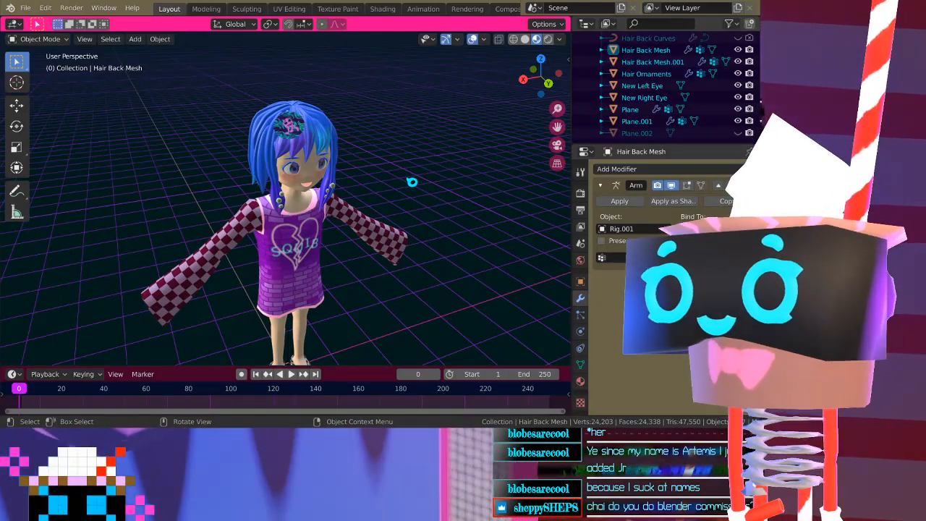
pyautogui.scroll(5, 412, 182)
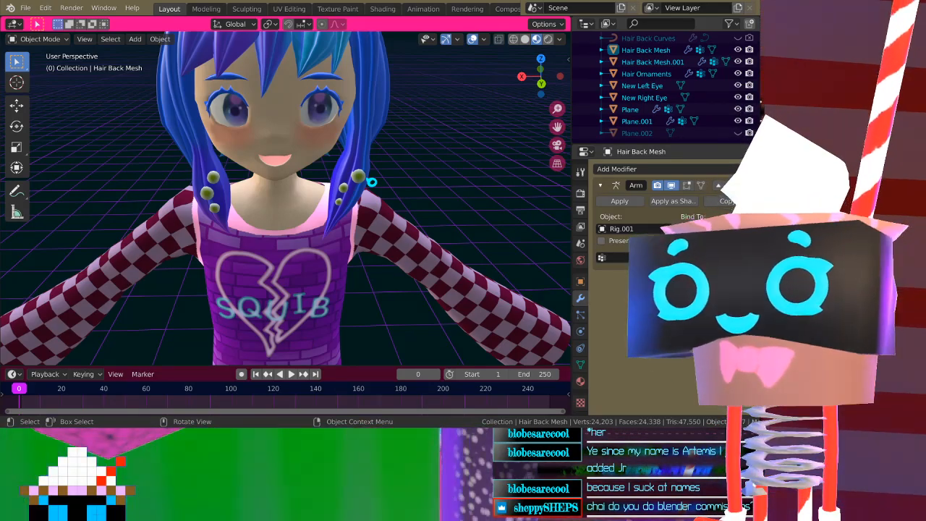
pyautogui.moveTo(290, 217); pyautogui.dragTo(225, 211, button='middle')
pyautogui.scroll(-4, 176, 120)
pyautogui.moveTo(283, 134); pyautogui.dragTo(232, 165, button='middle')
pyautogui.scroll(2, 232, 165)
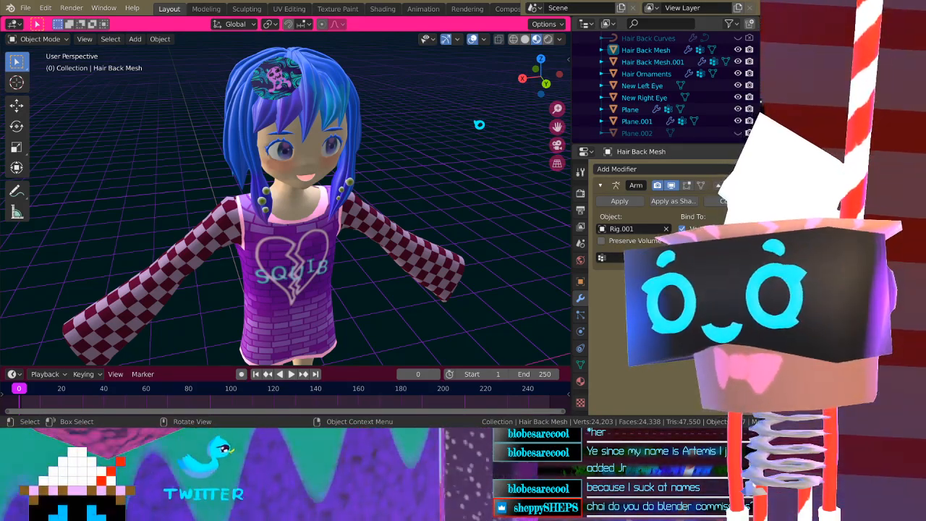
# Close in on the avatar's face, hairpin and hair ornaments from the front, and return to a wider view of the upper body
pyautogui.keyDown('shift'); pyautogui.moveTo(473, 128); pyautogui.dragTo(463, 190, button='middle'); pyautogui.keyUp('shift')
pyautogui.moveTo(463, 190); pyautogui.dragTo(432, 190, button='middle')
pyautogui.scroll(3, 362, 225)
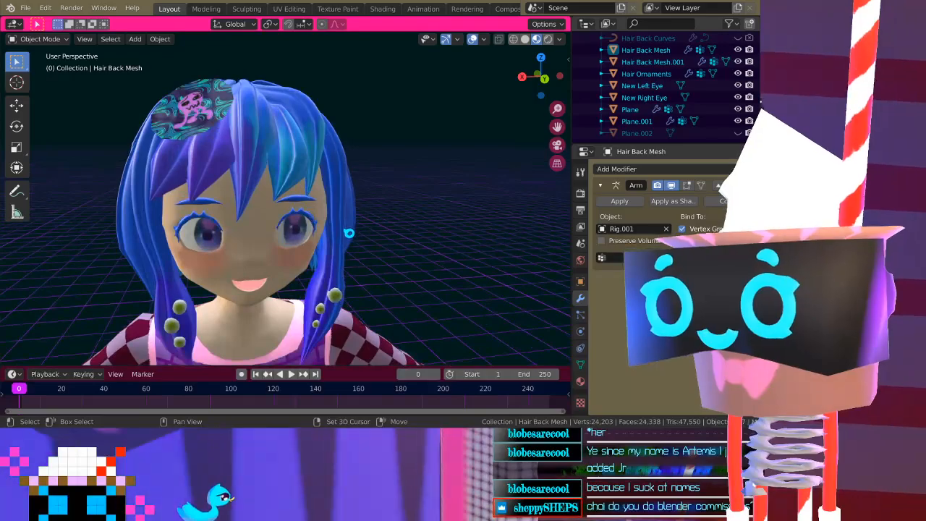
pyautogui.keyDown('shift'); pyautogui.moveTo(349, 233); pyautogui.dragTo(372, 194, button='middle'); pyautogui.keyUp('shift')
pyautogui.scroll(2, 372, 194)
pyautogui.scroll(-2, 374, 195)
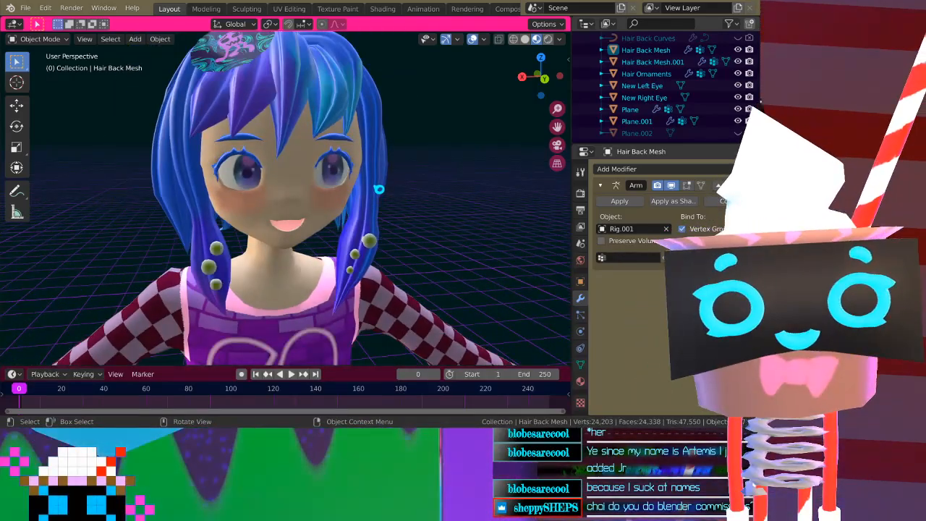
pyautogui.scroll(2, 434, 204)
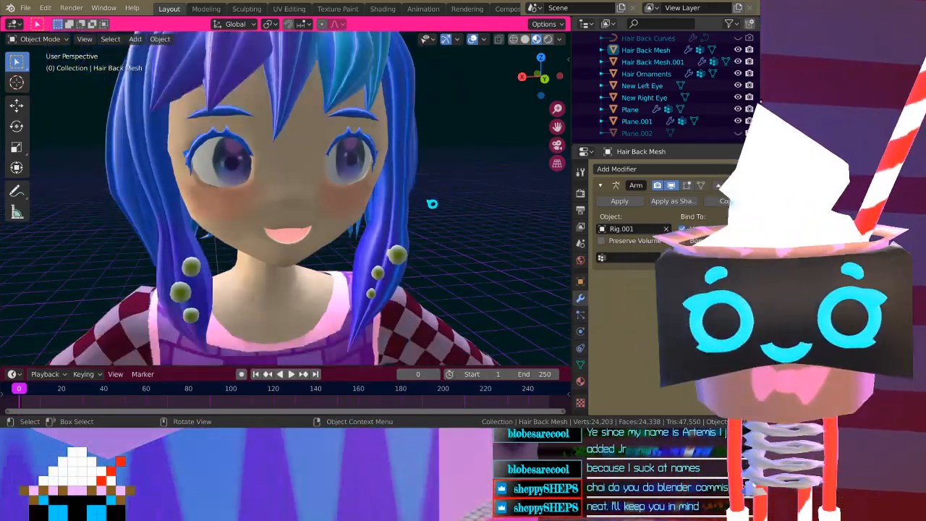
pyautogui.scroll(-2, 434, 204)
pyautogui.scroll(2, 432, 203)
pyautogui.scroll(-2, 432, 204)
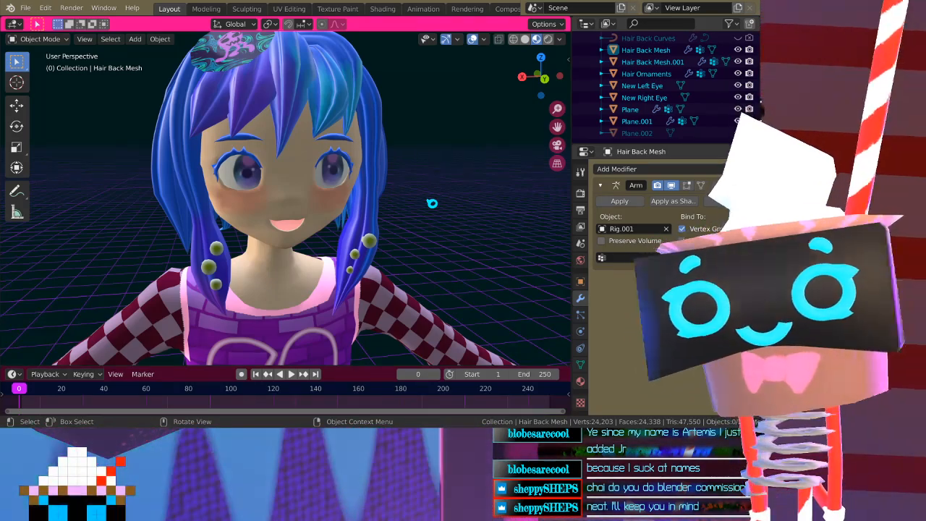
pyautogui.moveTo(429, 201); pyautogui.dragTo(269, 191, button='middle')
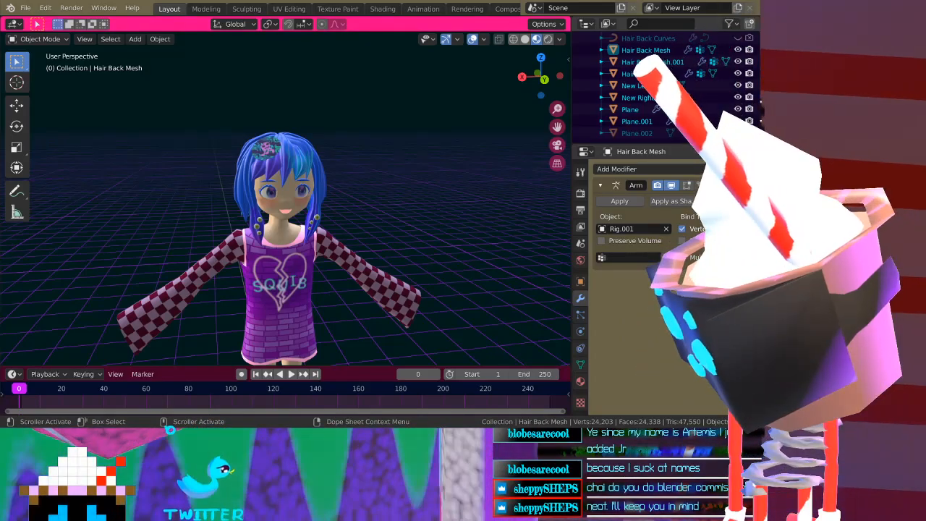
# Bring the Brave window with the arbult.online page onto this screen
pyautogui.press('super')
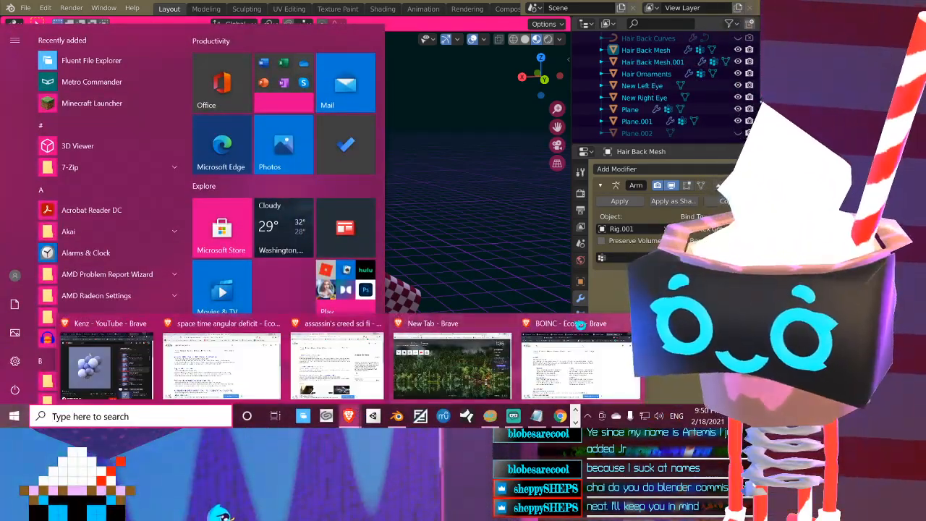
pyautogui.press('super')
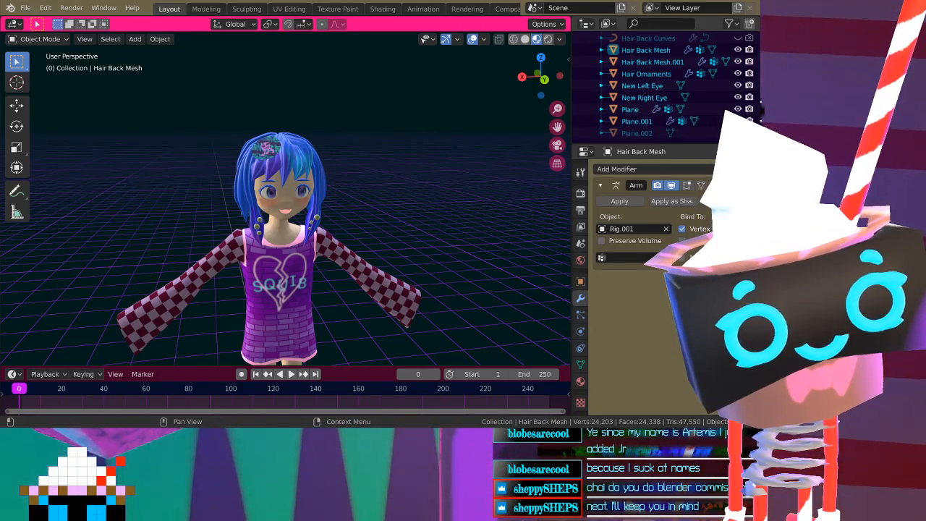
pyautogui.moveTo(758, 40); pyautogui.dragTo(471, 27)
# Look through the arbult.online page from the header artwork and social links down to the closing Chaichai section
pyautogui.scroll(-2, 452, 192)
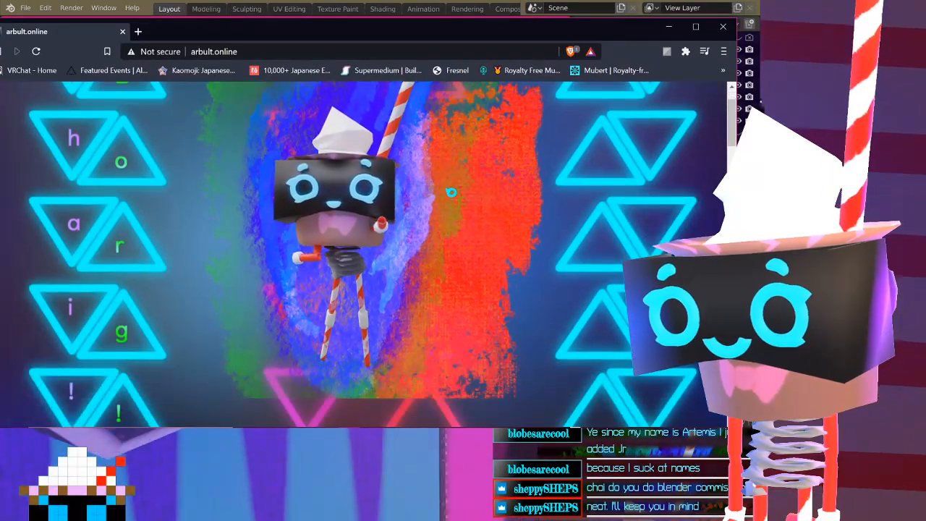
pyautogui.scroll(1, 451, 192)
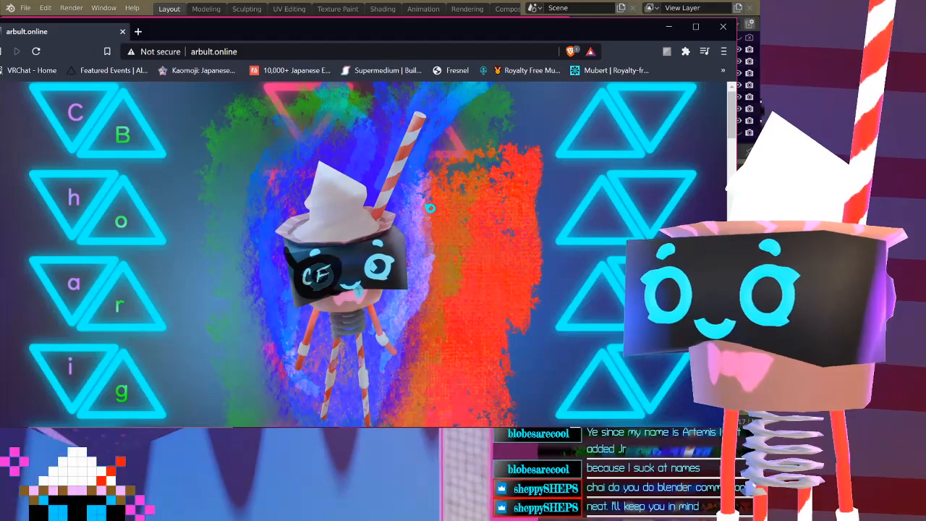
pyautogui.scroll(-3, 424, 215)
pyautogui.scroll(-3, 423, 215)
pyautogui.scroll(6, 424, 215)
pyautogui.scroll(-6, 424, 215)
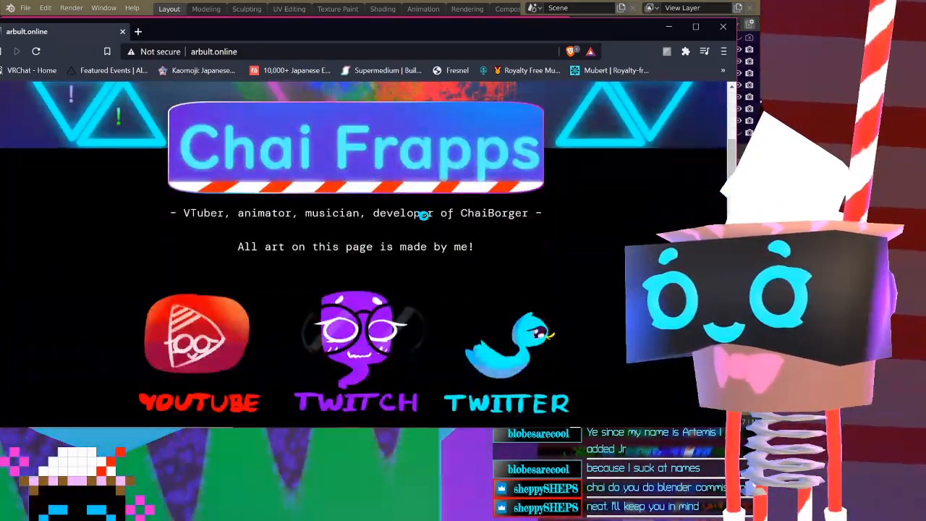
pyautogui.scroll(-15, 195, 189)
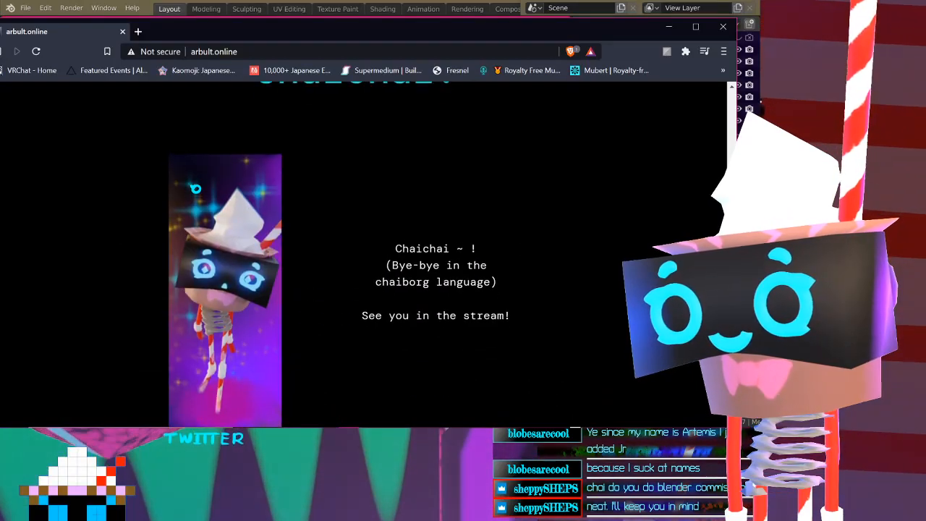
pyautogui.scroll(5, 195, 189)
pyautogui.scroll(-5, 195, 188)
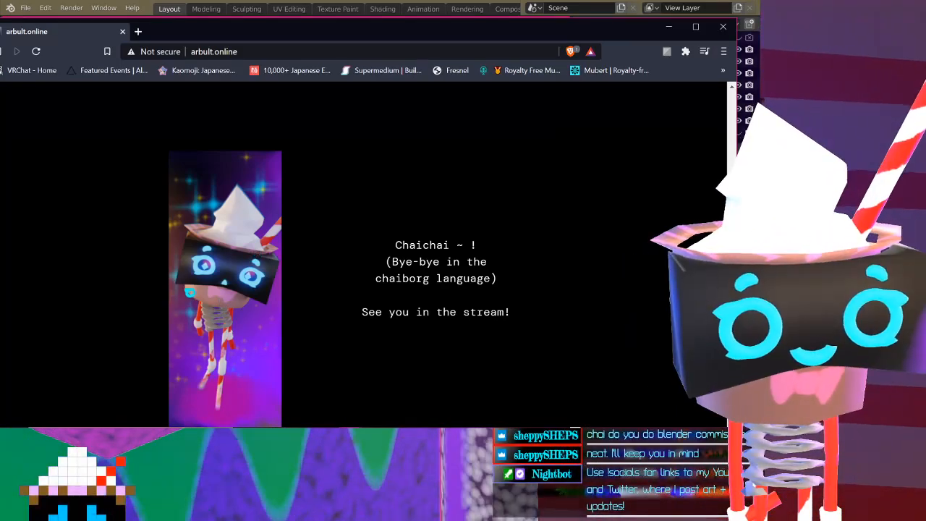
# Go back up the page through the skills and "Who am I?" sections to the Chai Frapps banner
pyautogui.scroll(10, 361, 253)
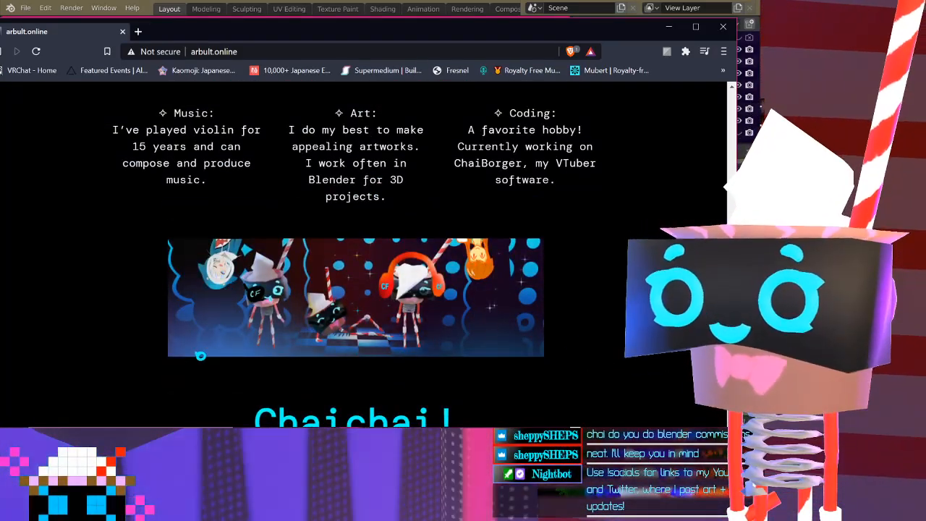
pyautogui.scroll(5, 361, 253)
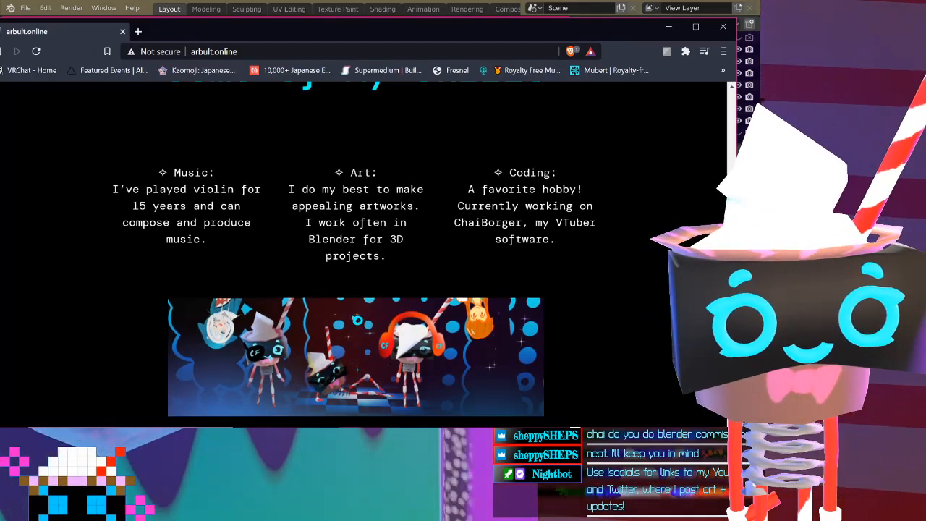
pyautogui.scroll(-3, 361, 253)
pyautogui.scroll(3, 362, 254)
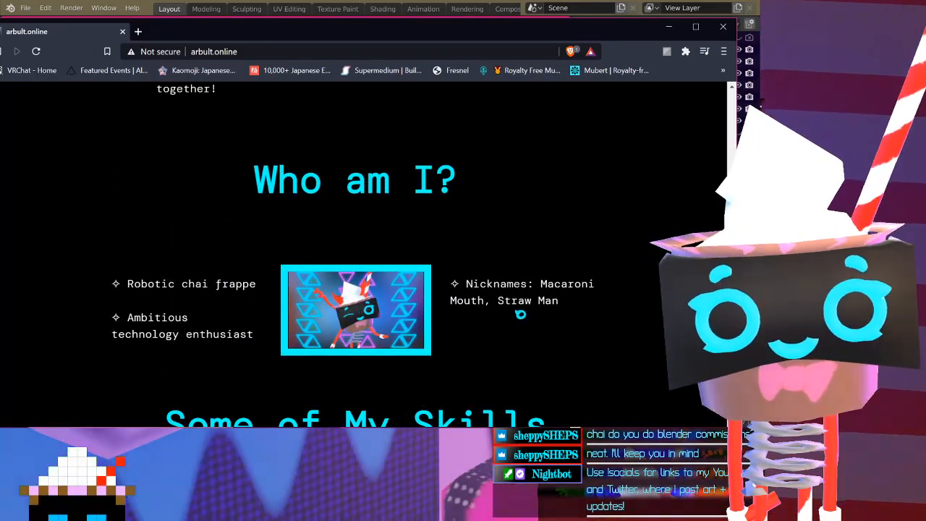
pyautogui.scroll(-5, 521, 312)
pyautogui.scroll(10, 520, 312)
# Shift the browser window fully into view, review the intro from the Chai Frapps banner to the greeting, and close the arbult.online tab
pyautogui.moveTo(328, 30); pyautogui.dragTo(346, 46)
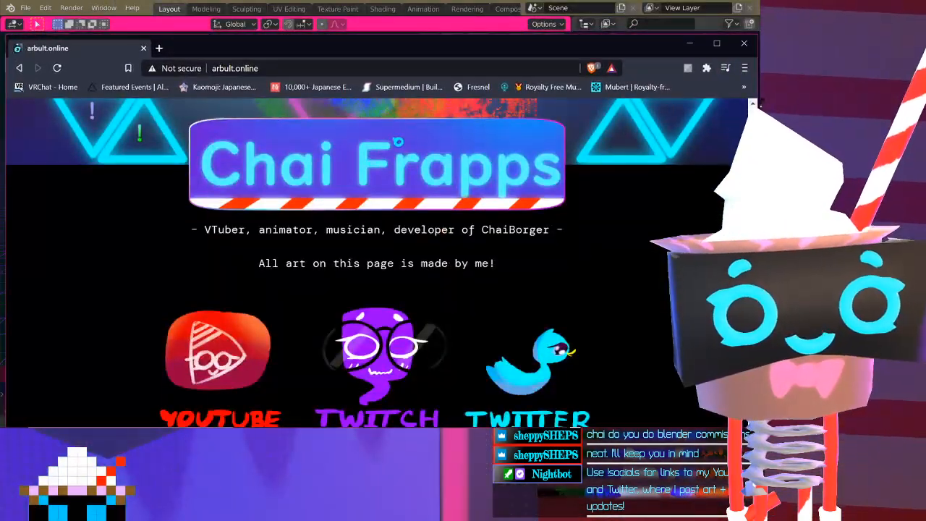
pyautogui.scroll(-4, 390, 146)
pyautogui.scroll(4, 391, 146)
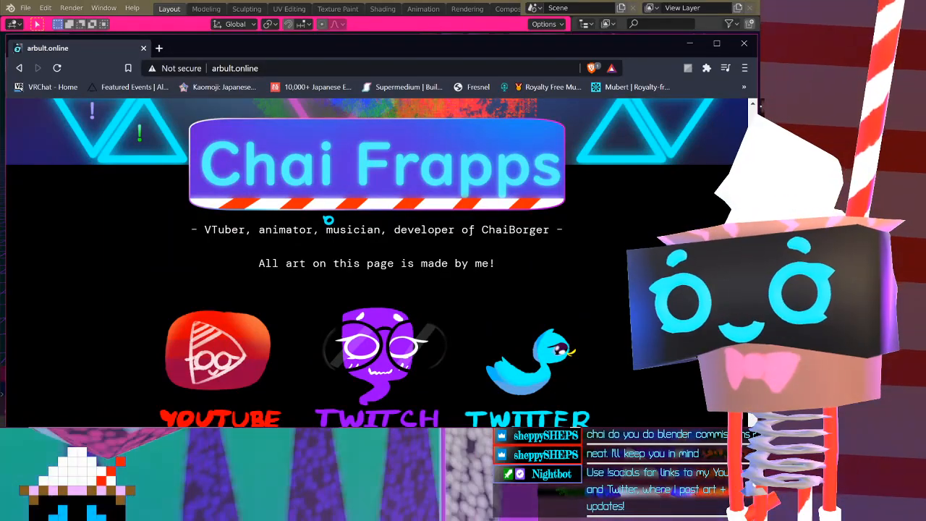
pyautogui.scroll(-6, 331, 214)
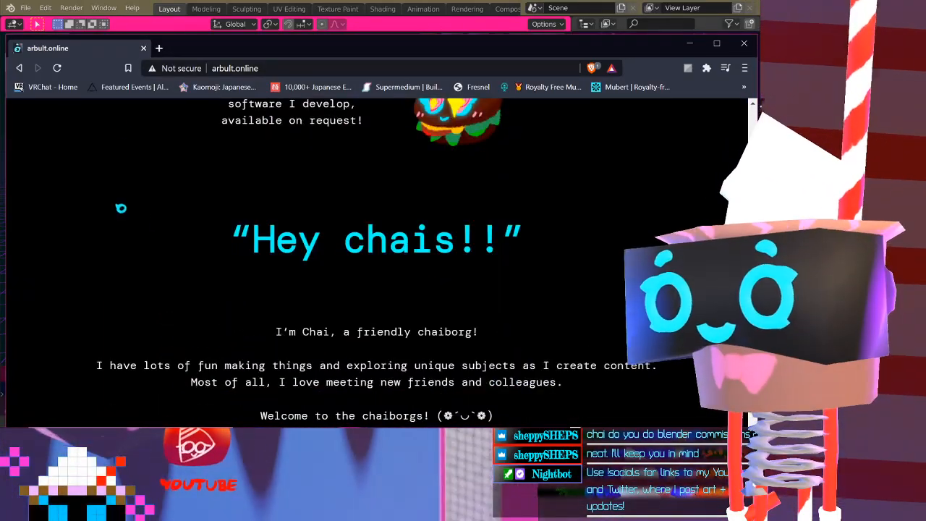
pyautogui.click(143, 47)
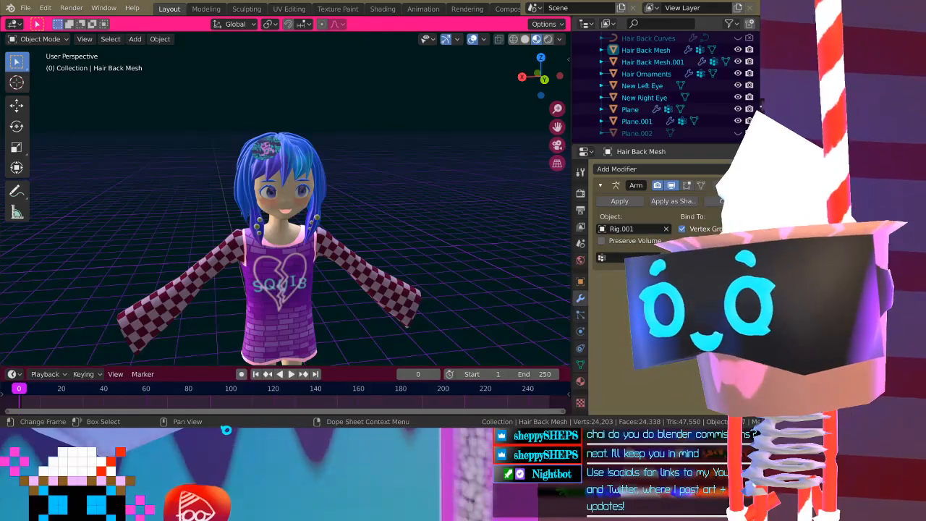
# Switch to the Brave window showing the Celestial Rewind page
pyautogui.press('super')
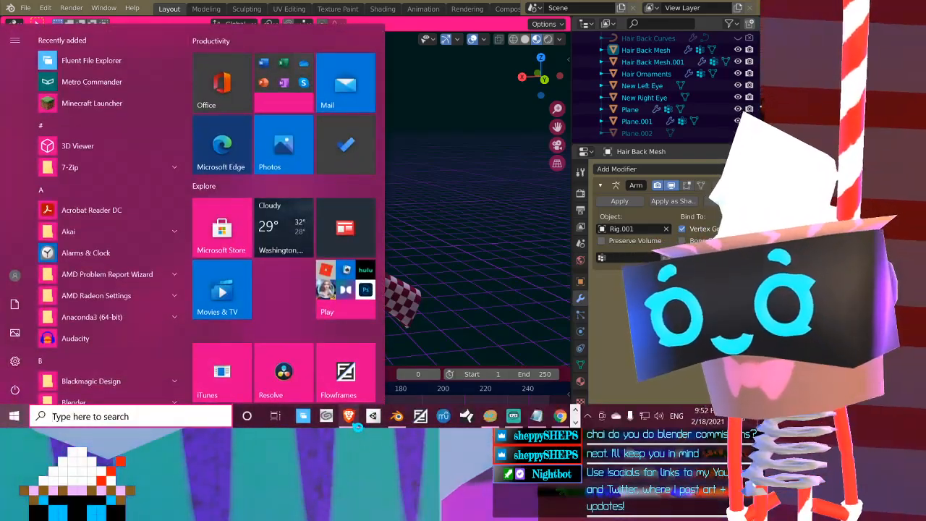
pyautogui.moveTo(349, 416)
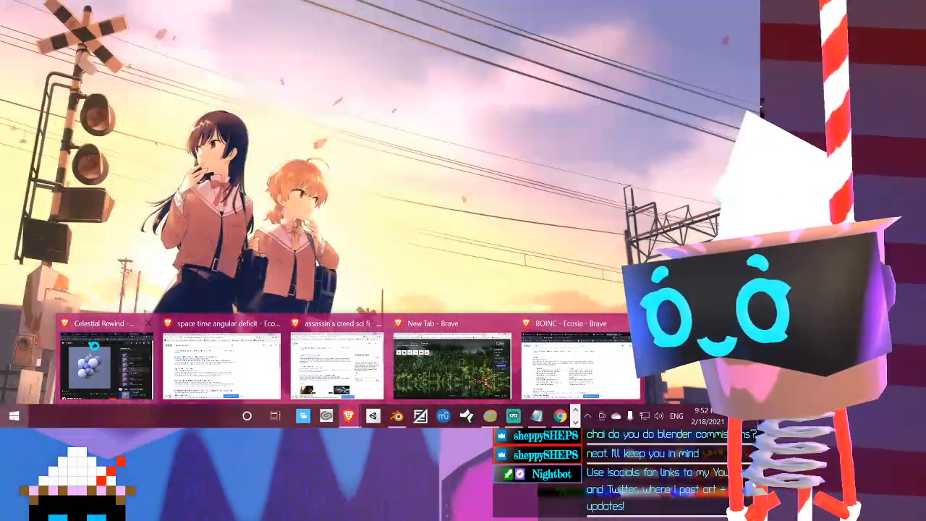
pyautogui.click(93, 346)
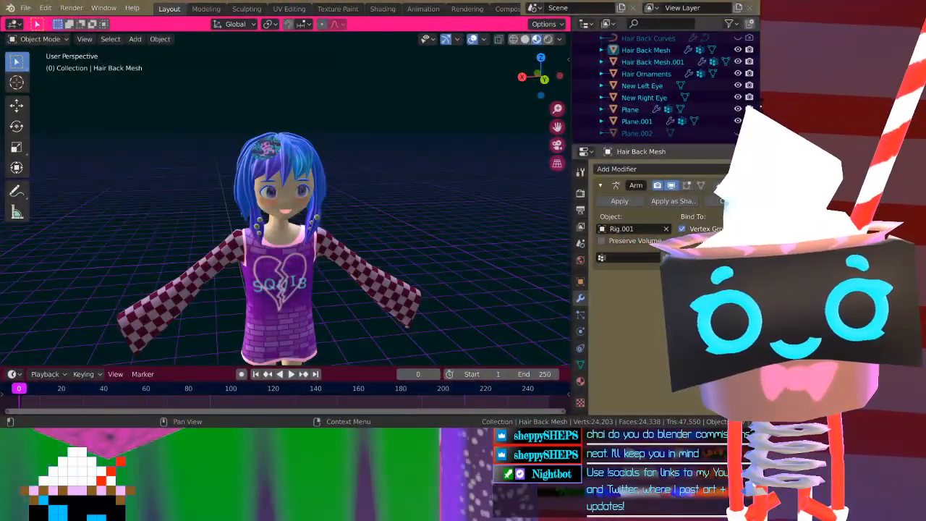